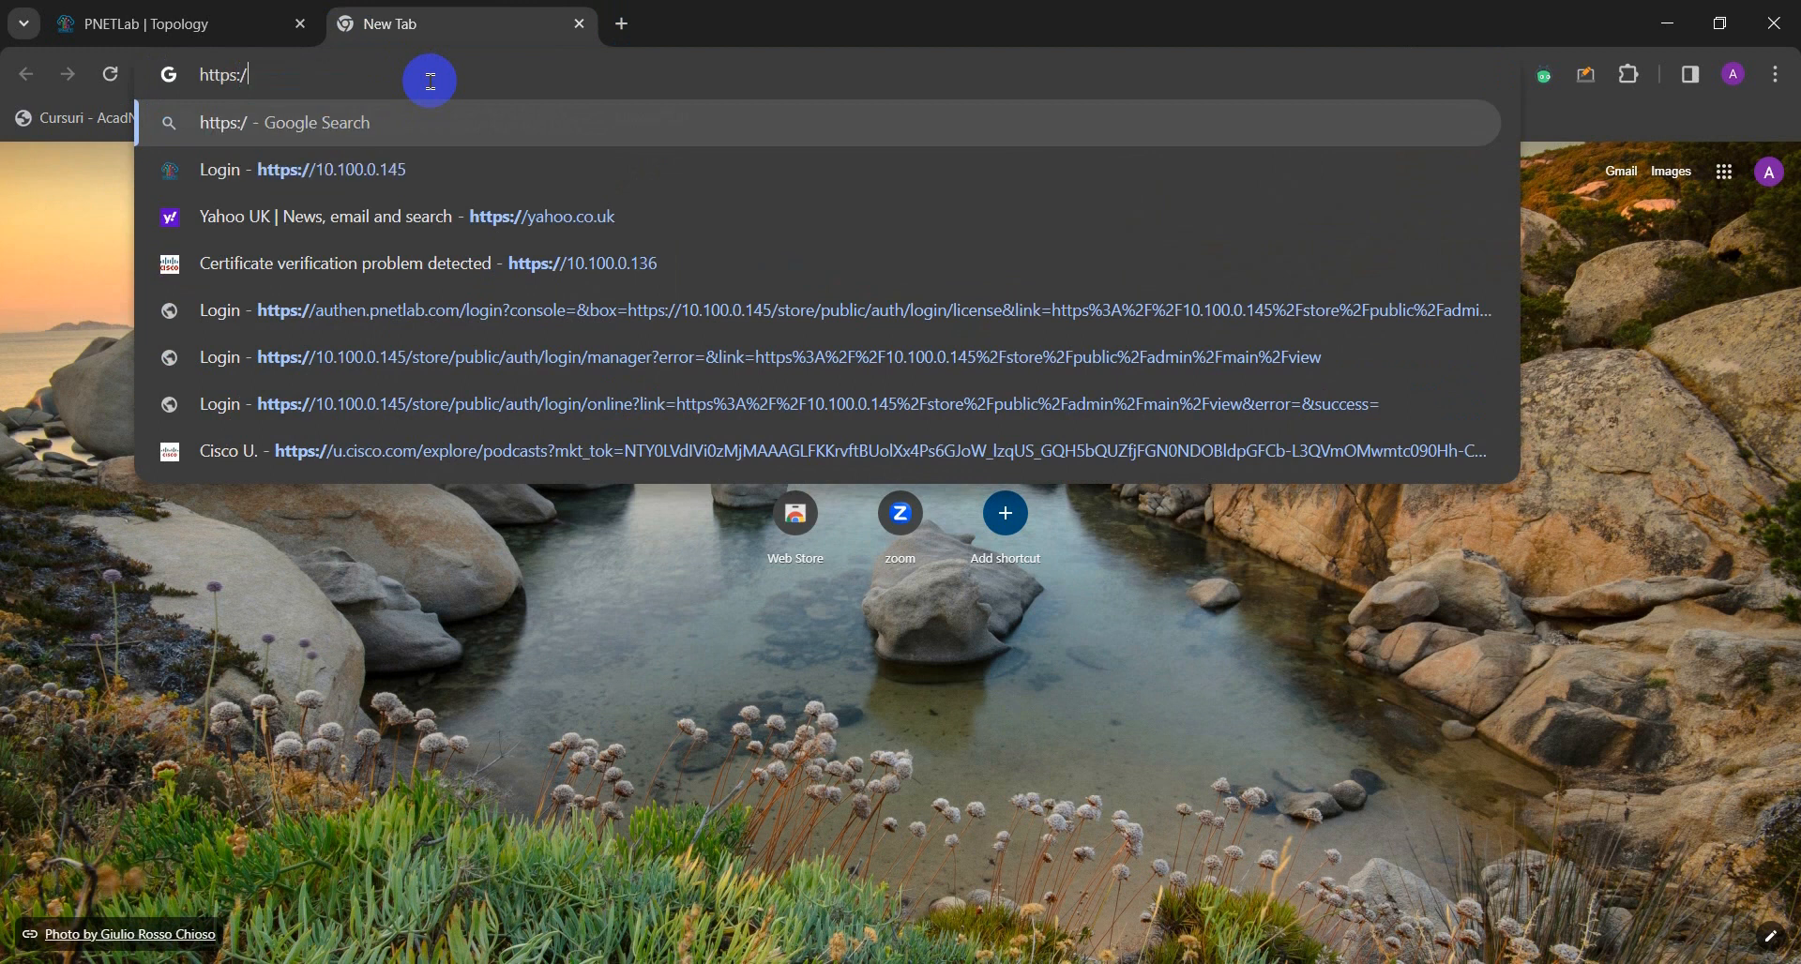
text(//)
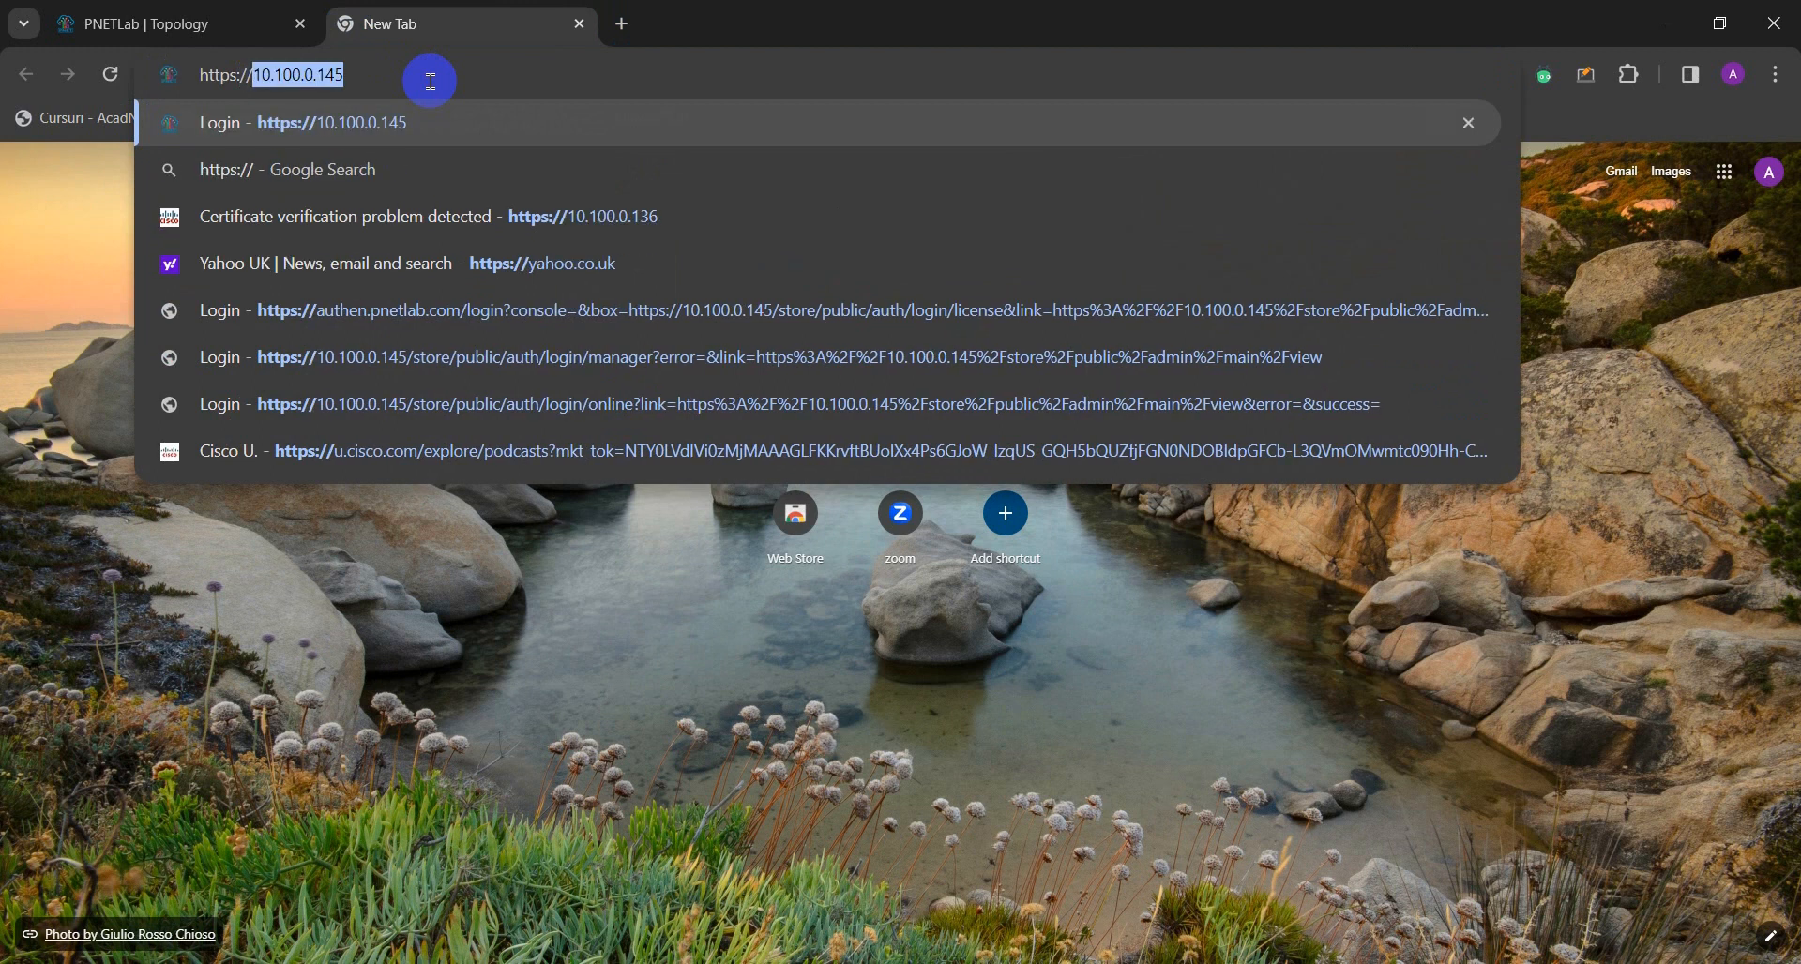
text(10.10)
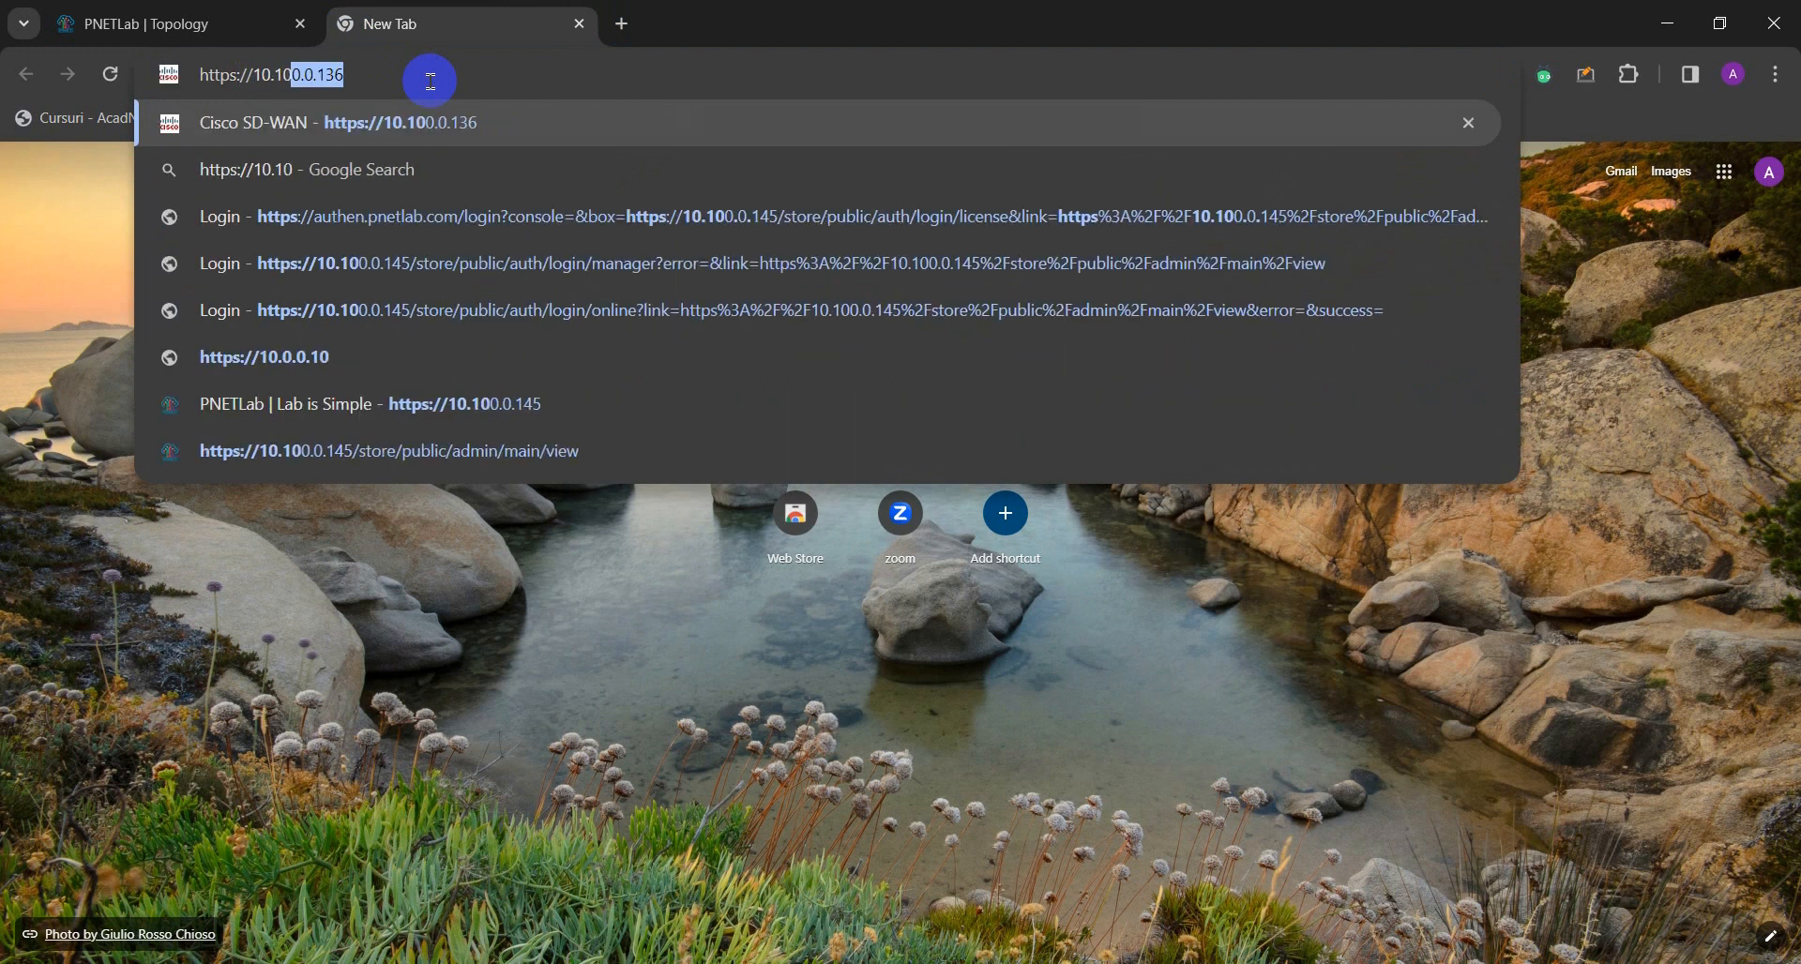
text(0.0.136)
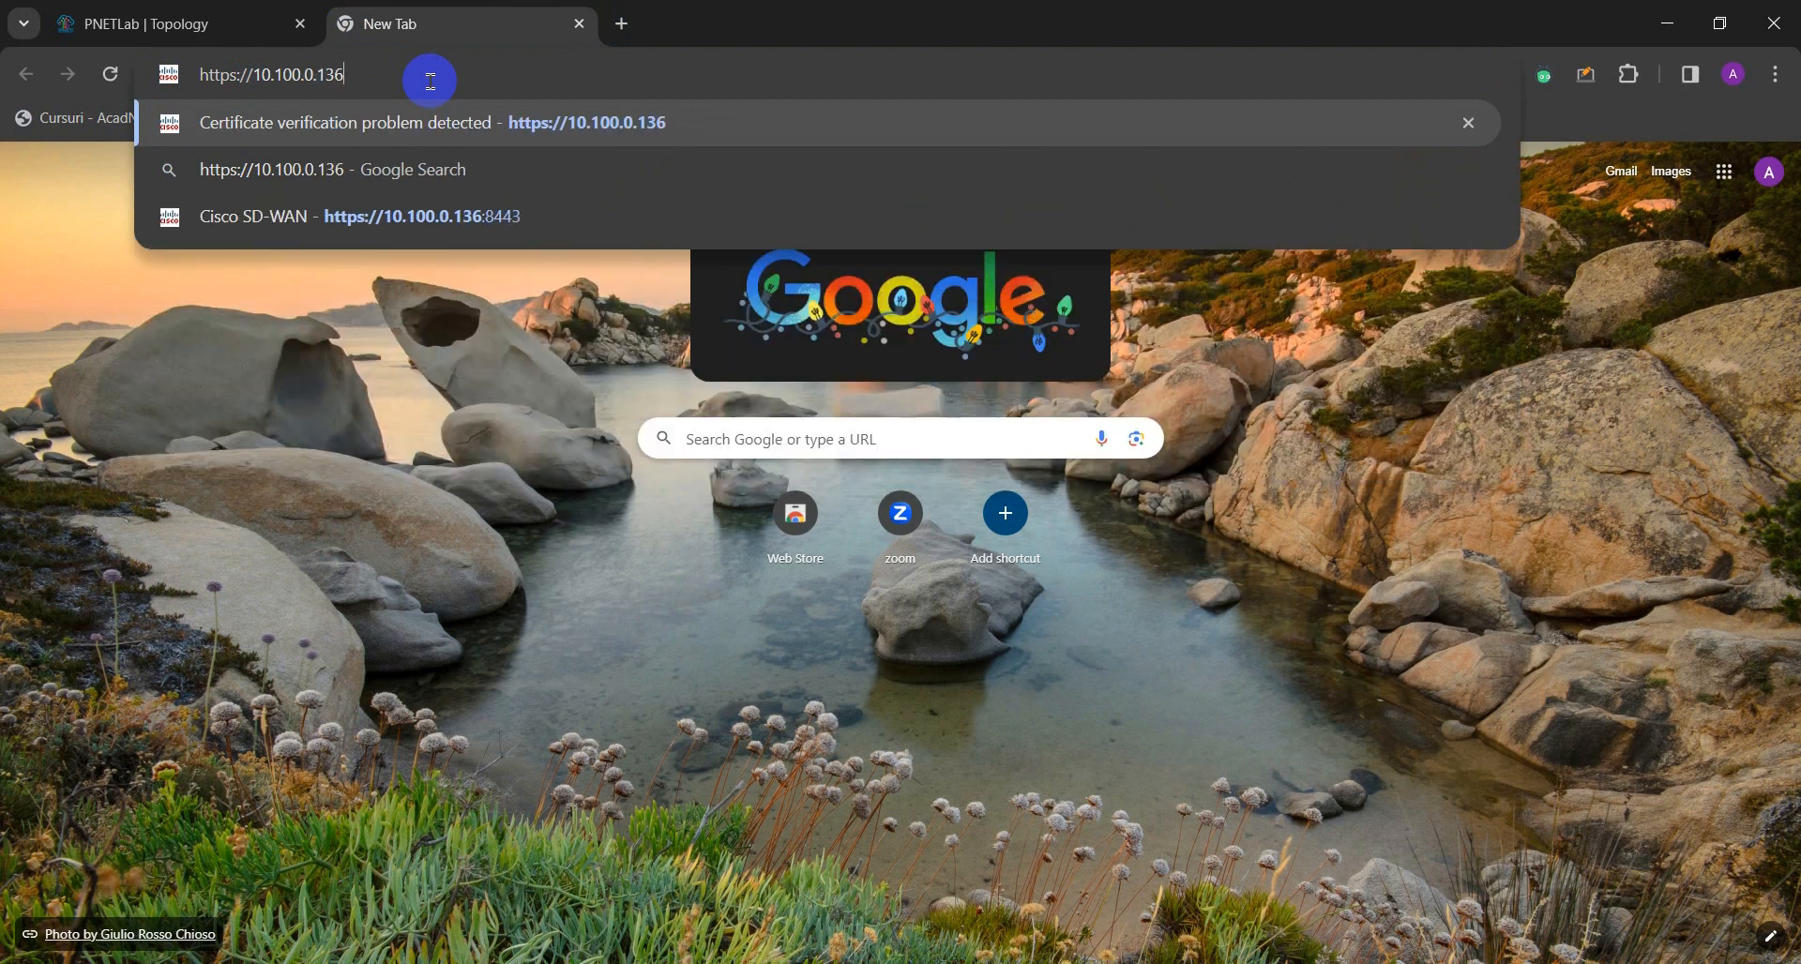
text(:)
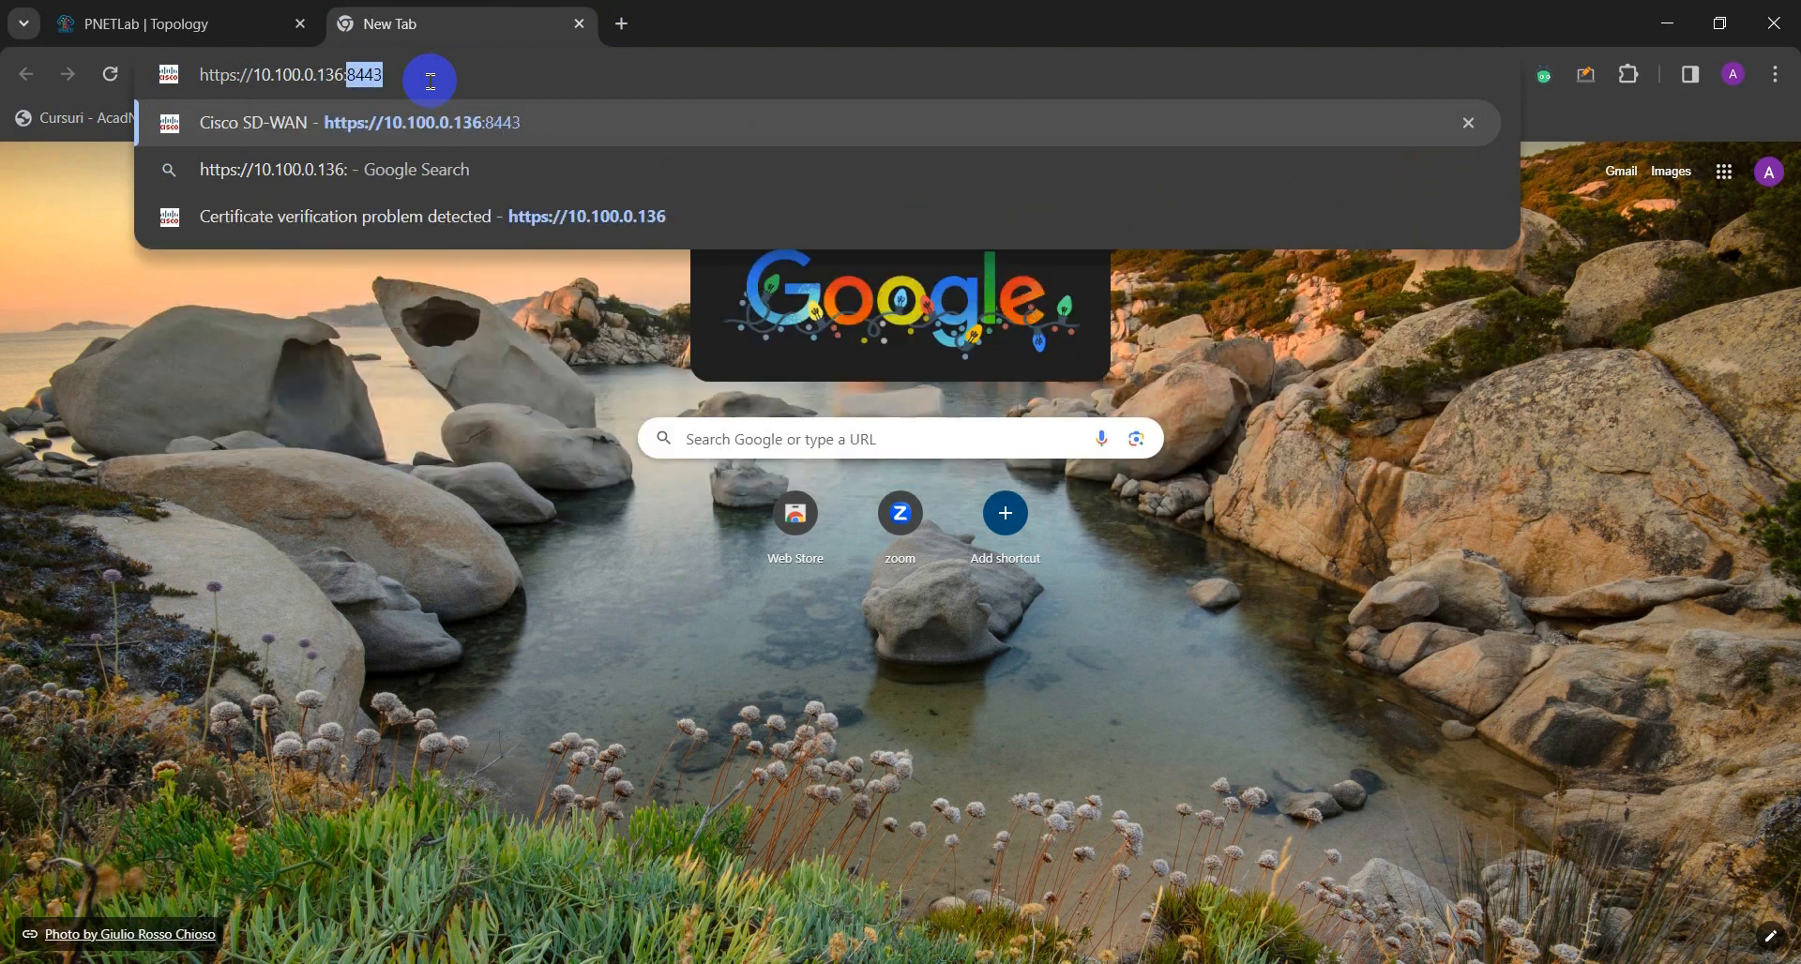
text(8443)
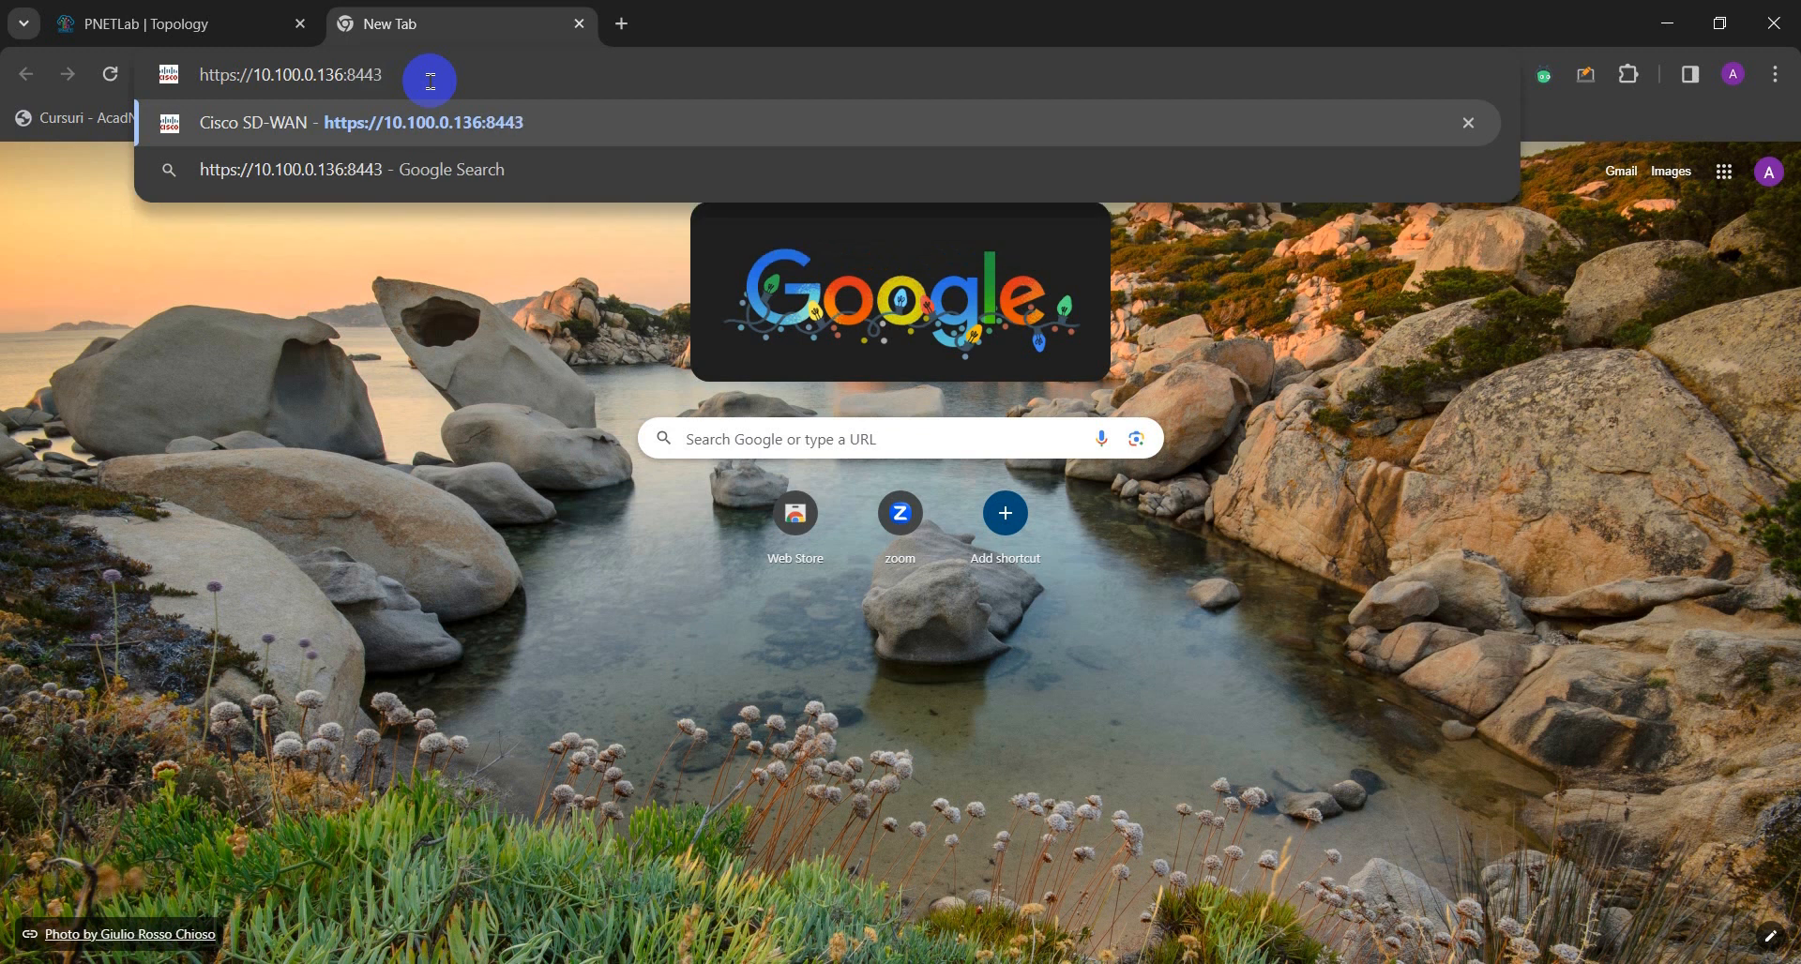
key(Return)
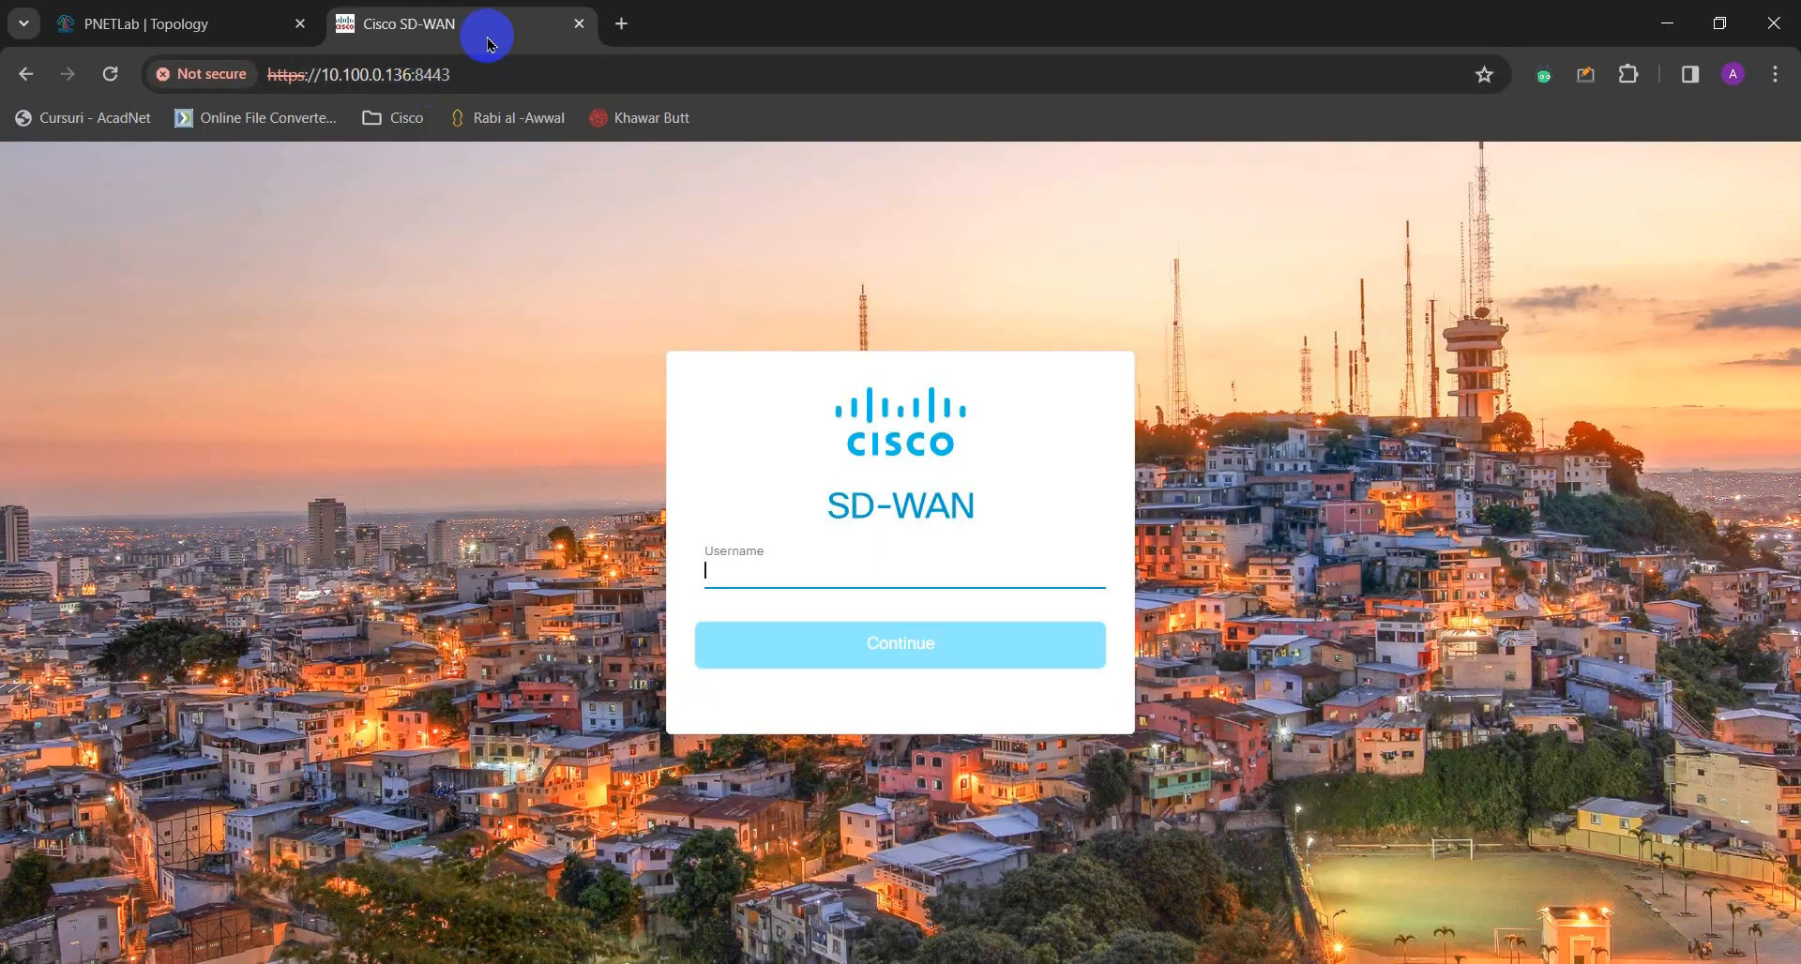
click(840, 566)
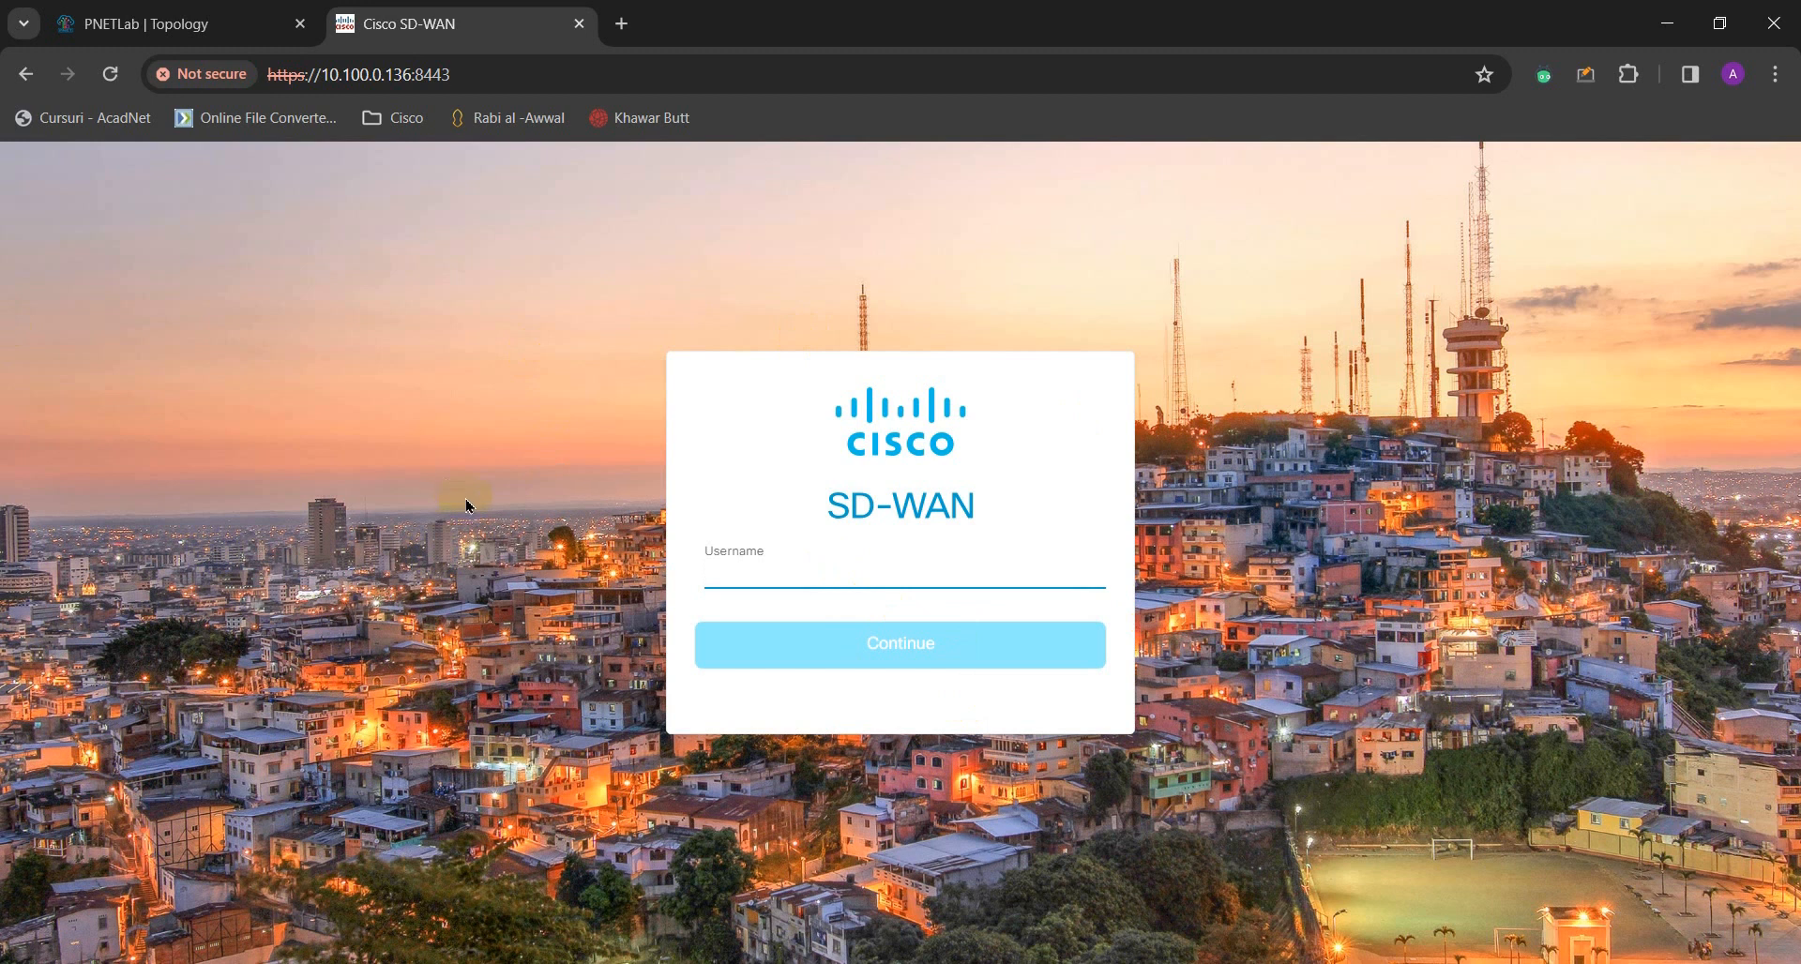
drag(0, 339, 825, 254)
double_click(1107, 294)
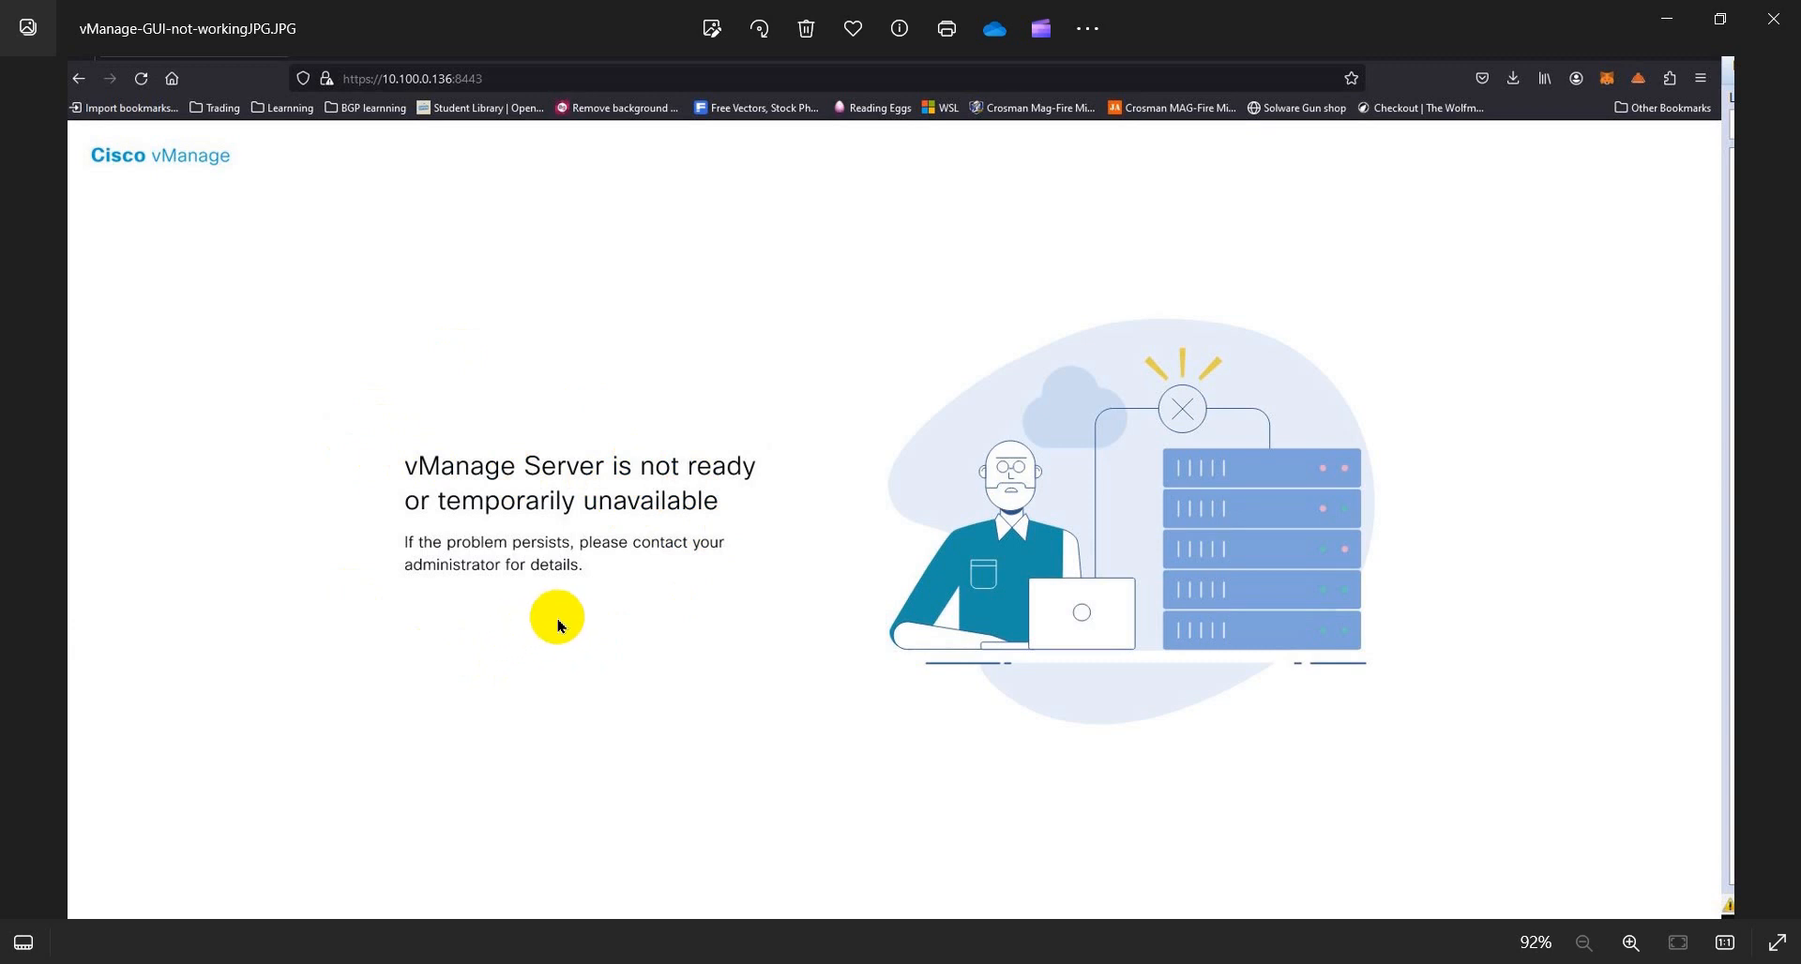
click(1666, 29)
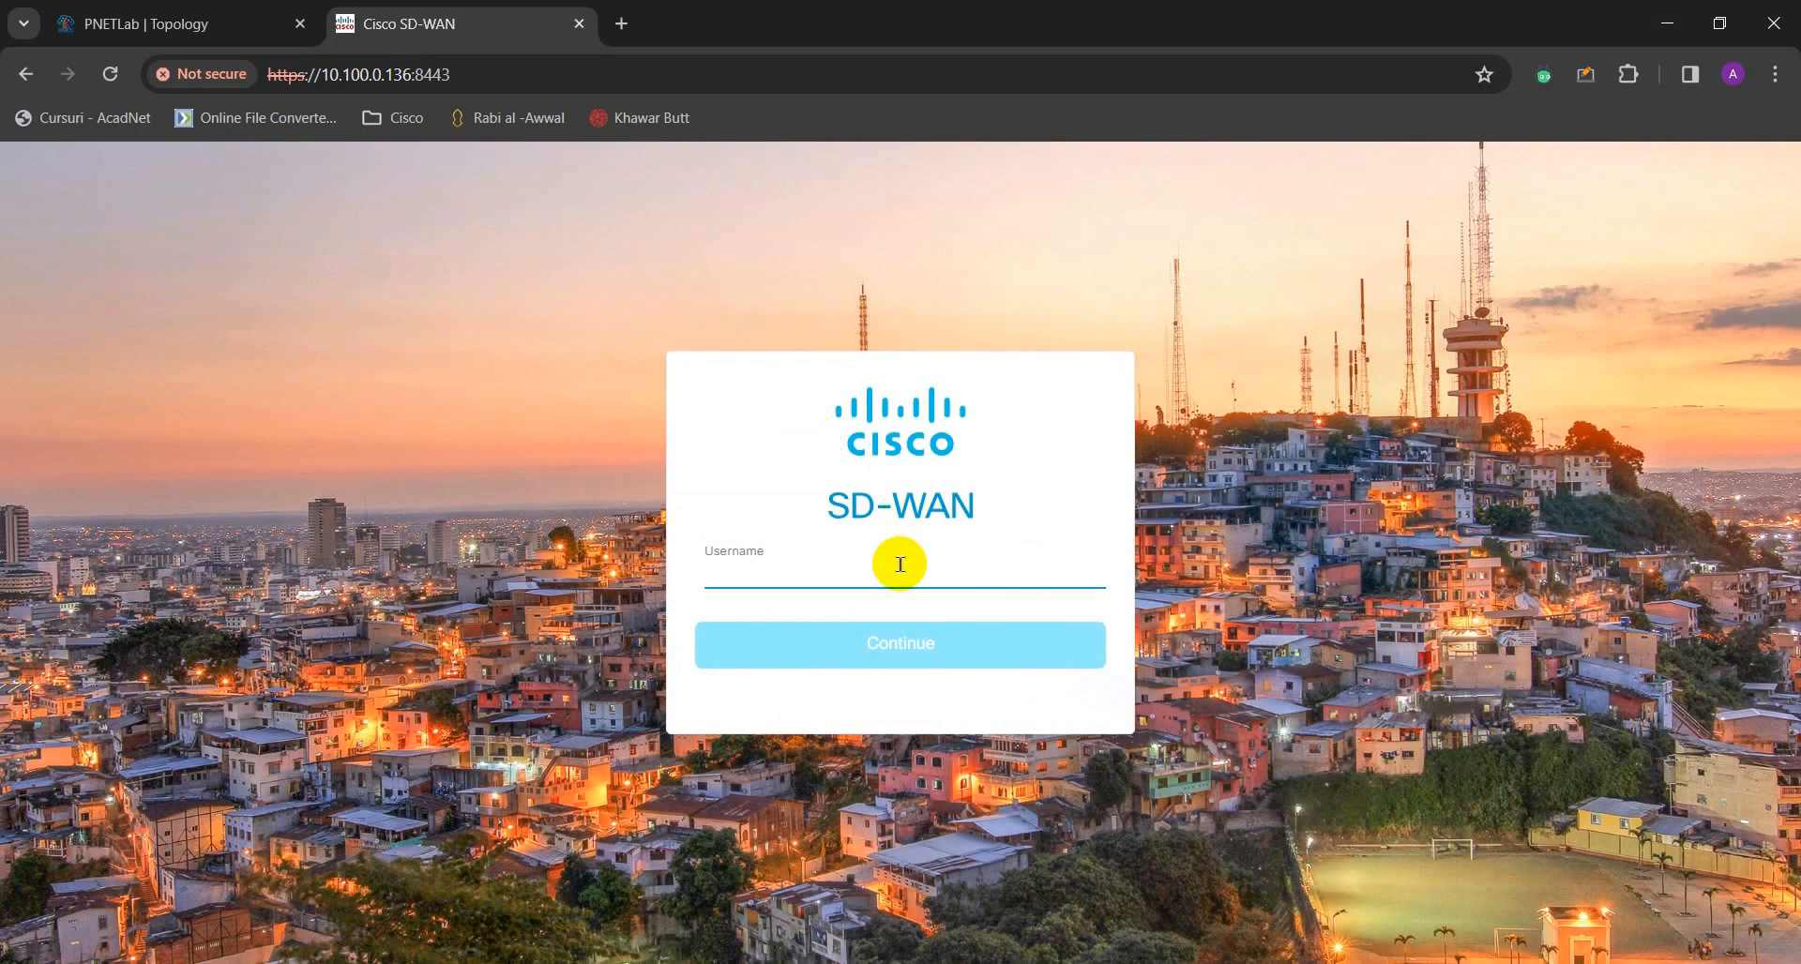
- Log in with the admin username and the account password to reach Monitor · Overview
text(admin)
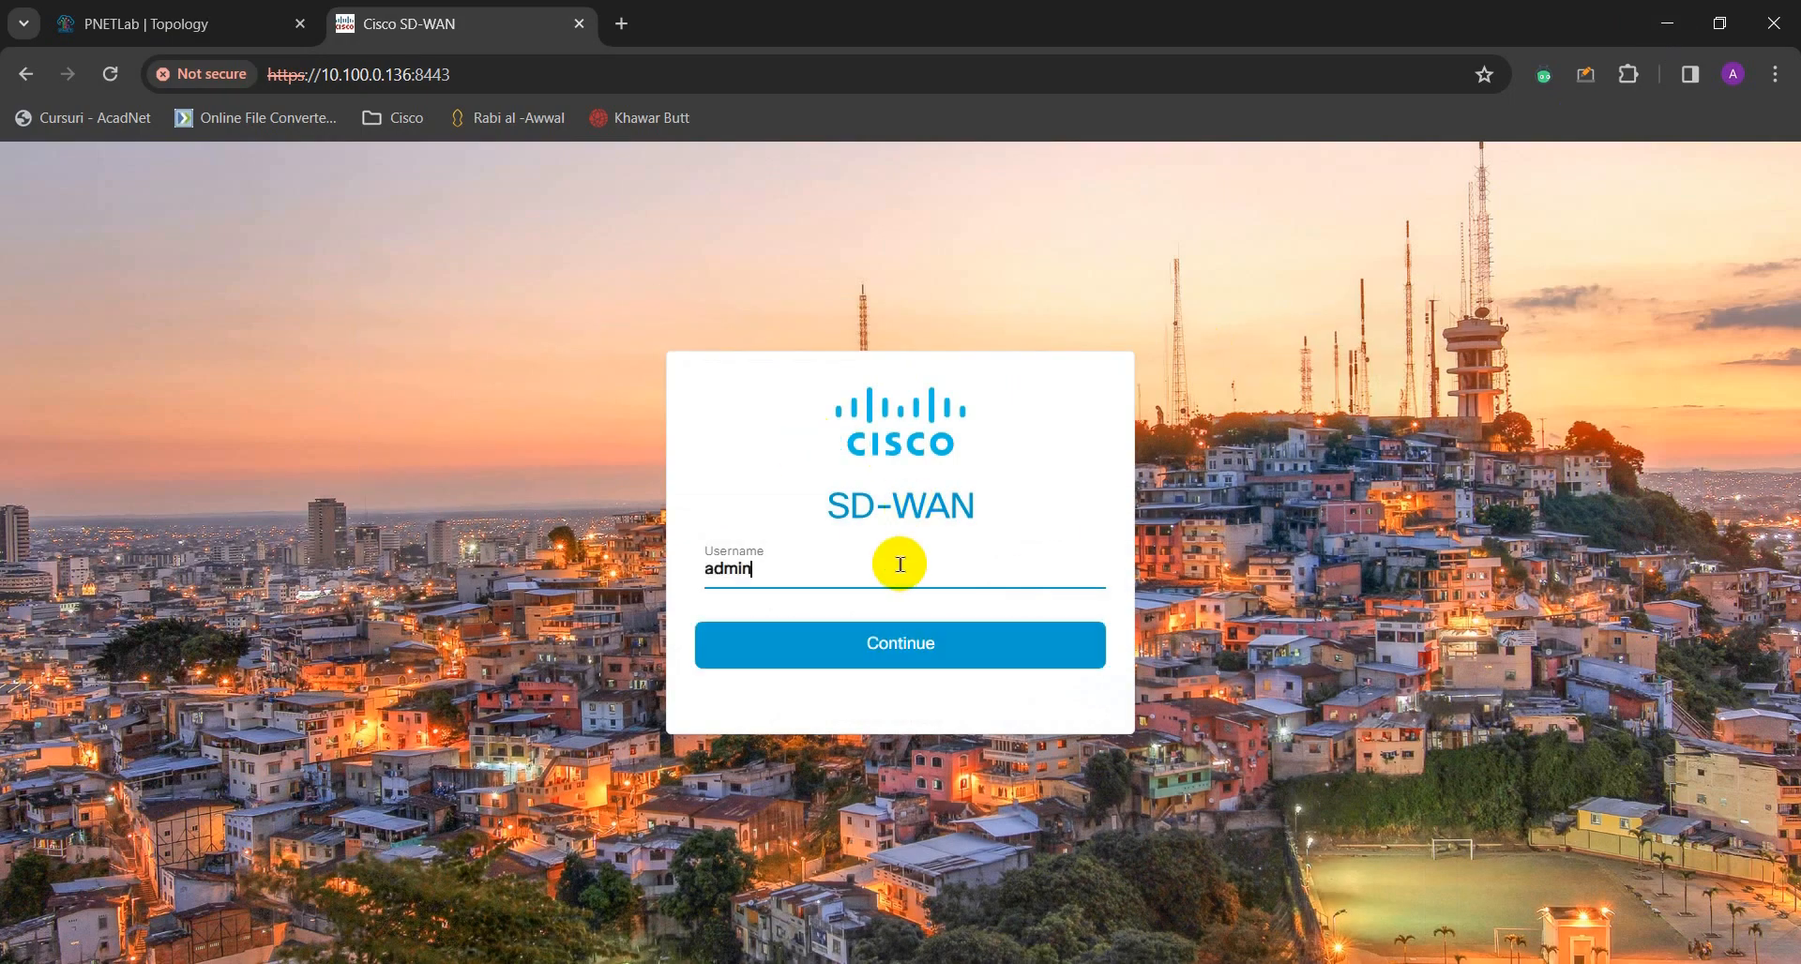
click(919, 637)
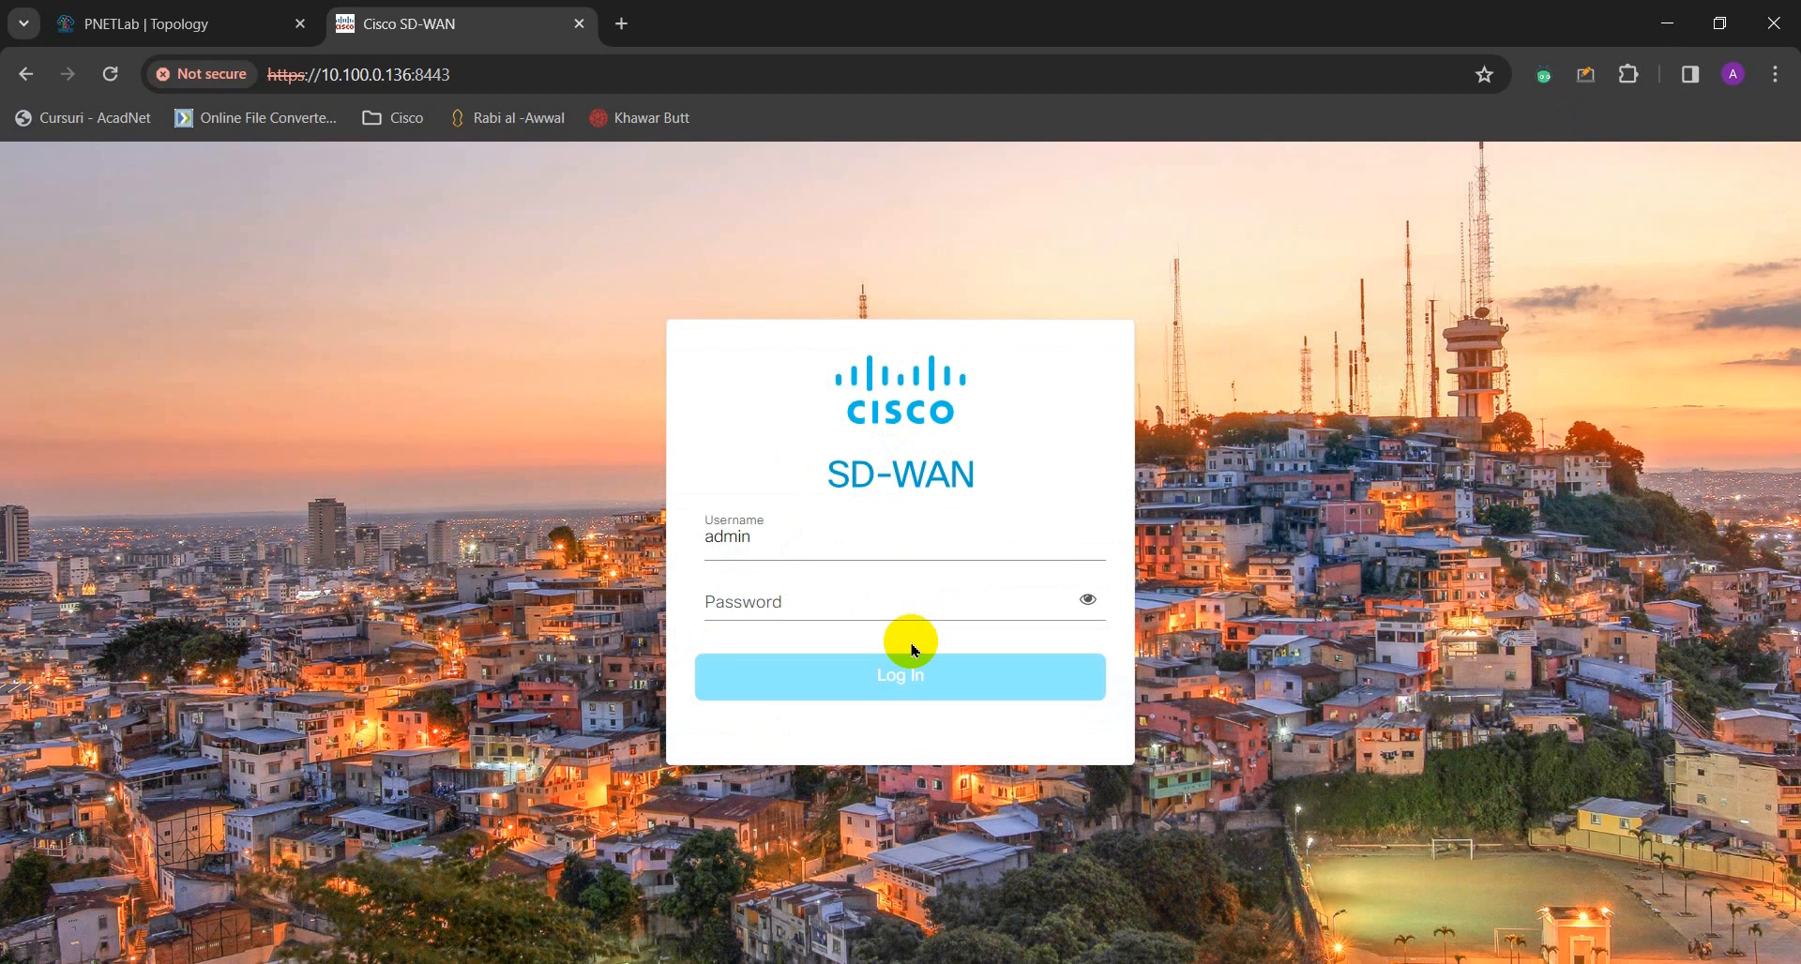
click(829, 600)
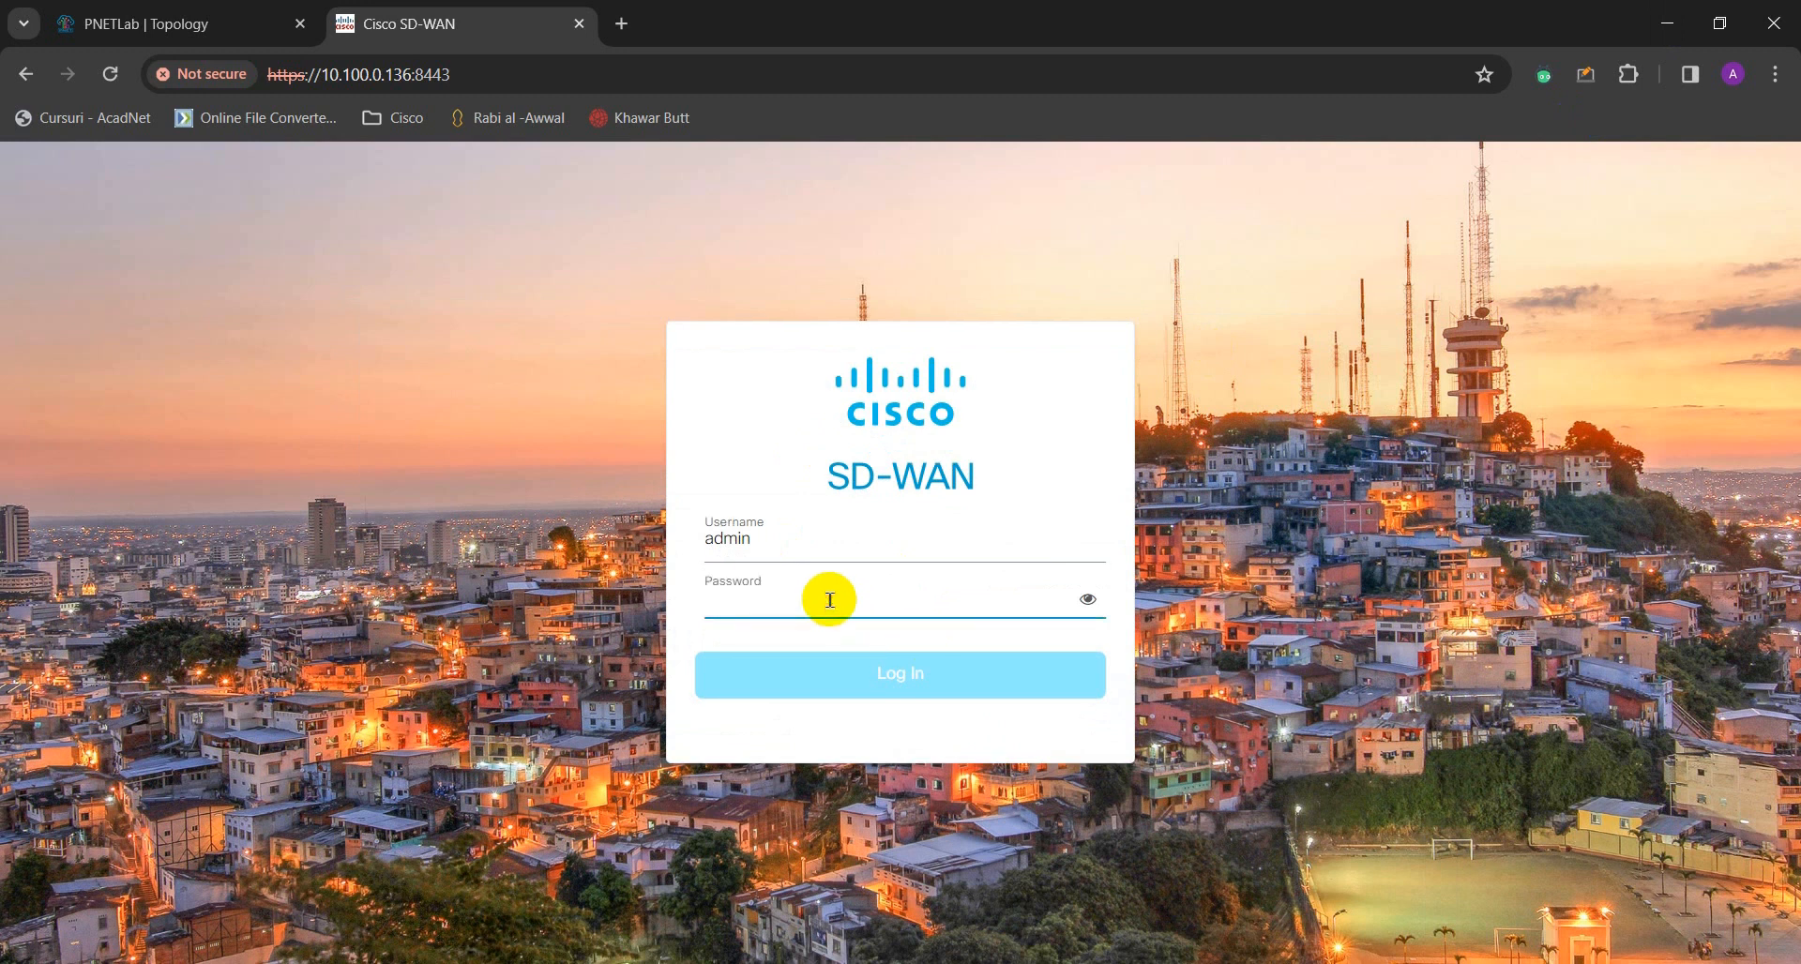
text(admin123)
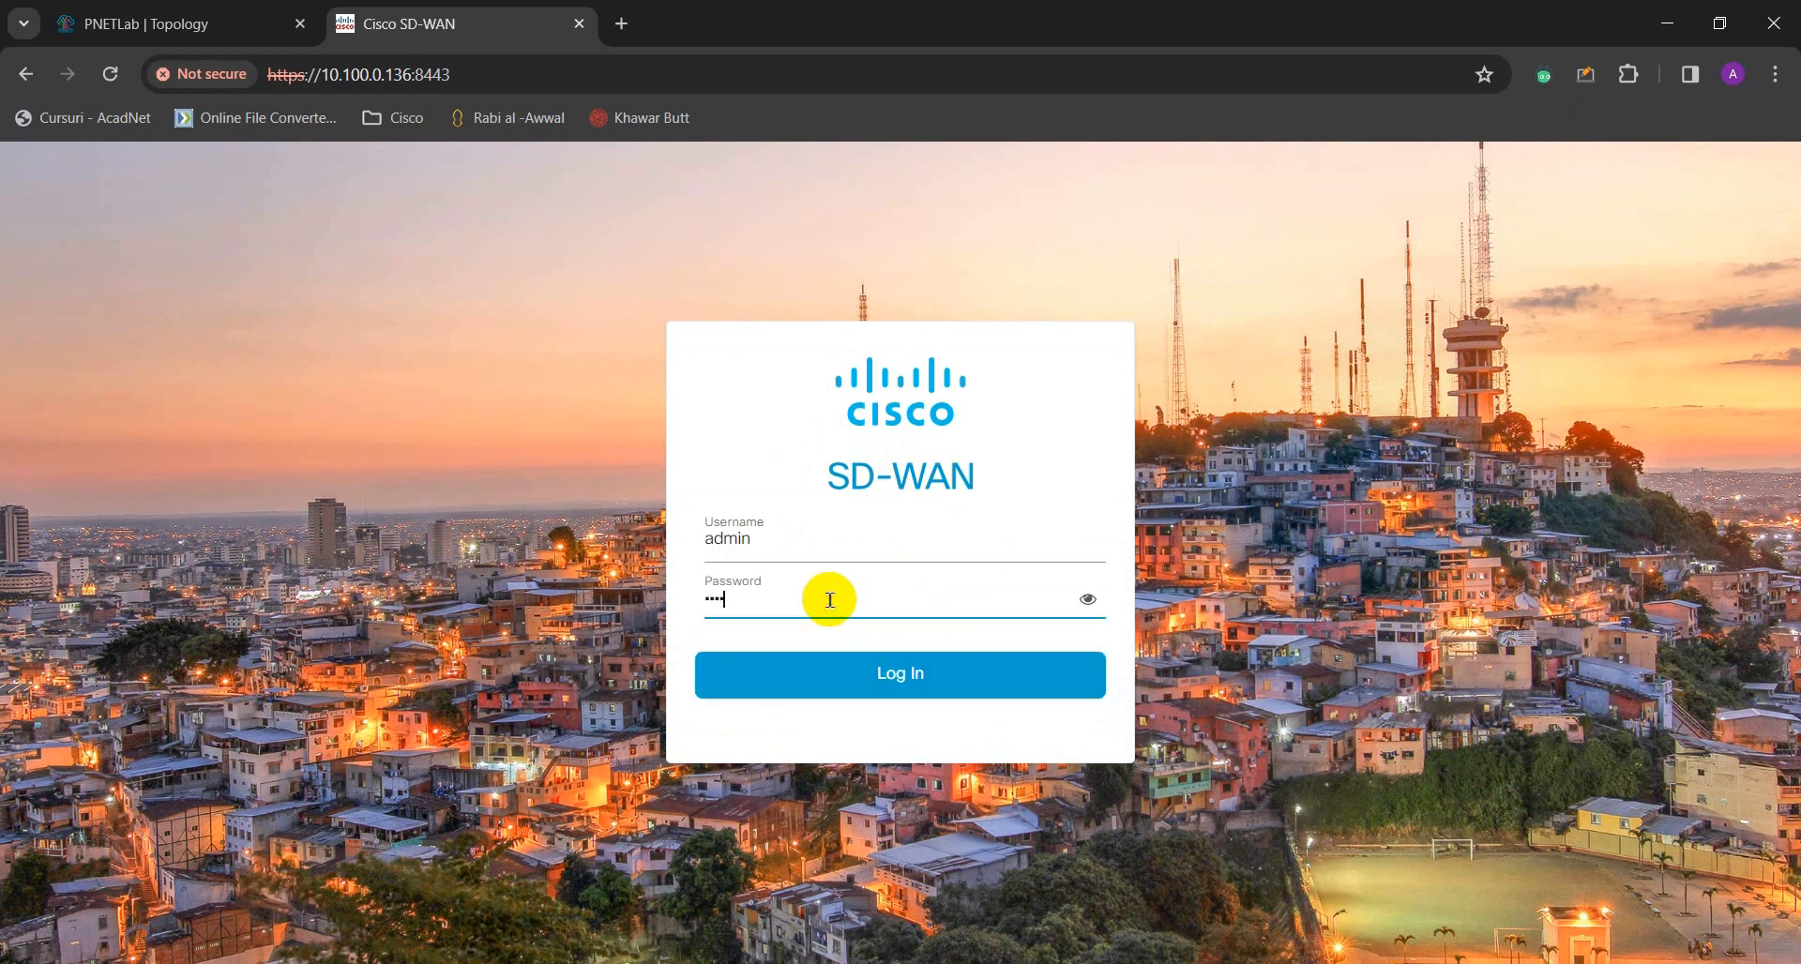
key(Return)
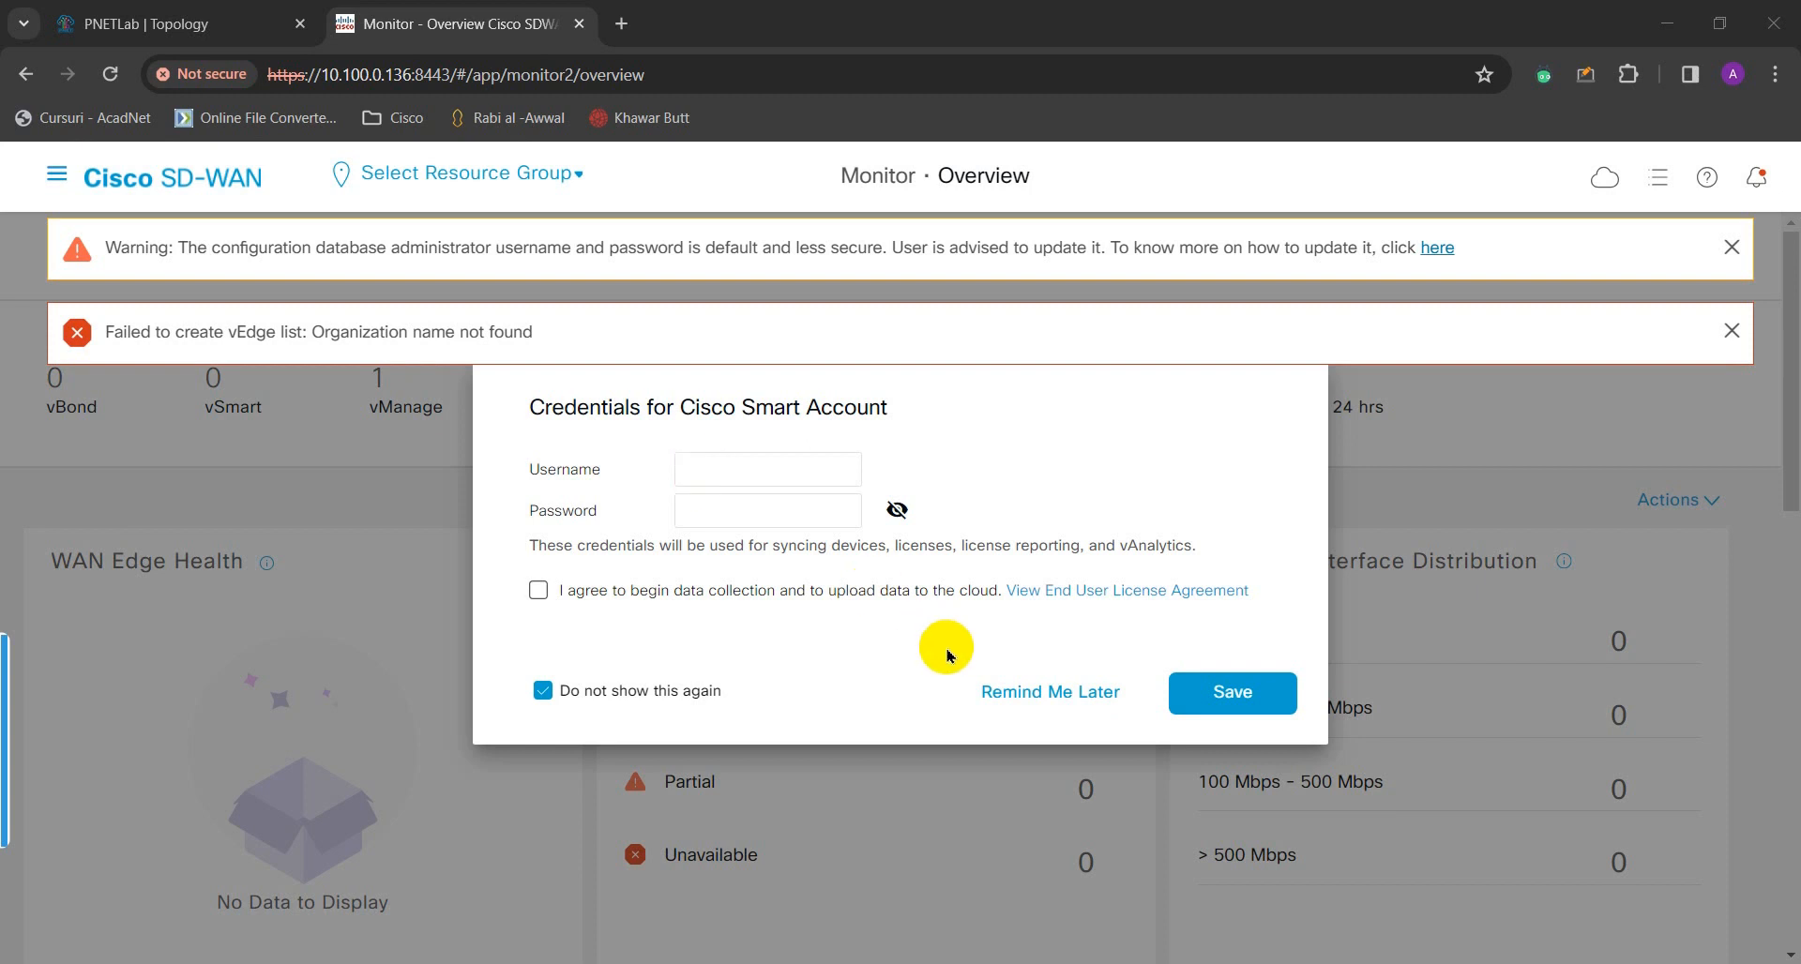
- Choose Remind Me Later on the Smart Account prompt and close the default-credentials and vEdge error banners
click(1048, 702)
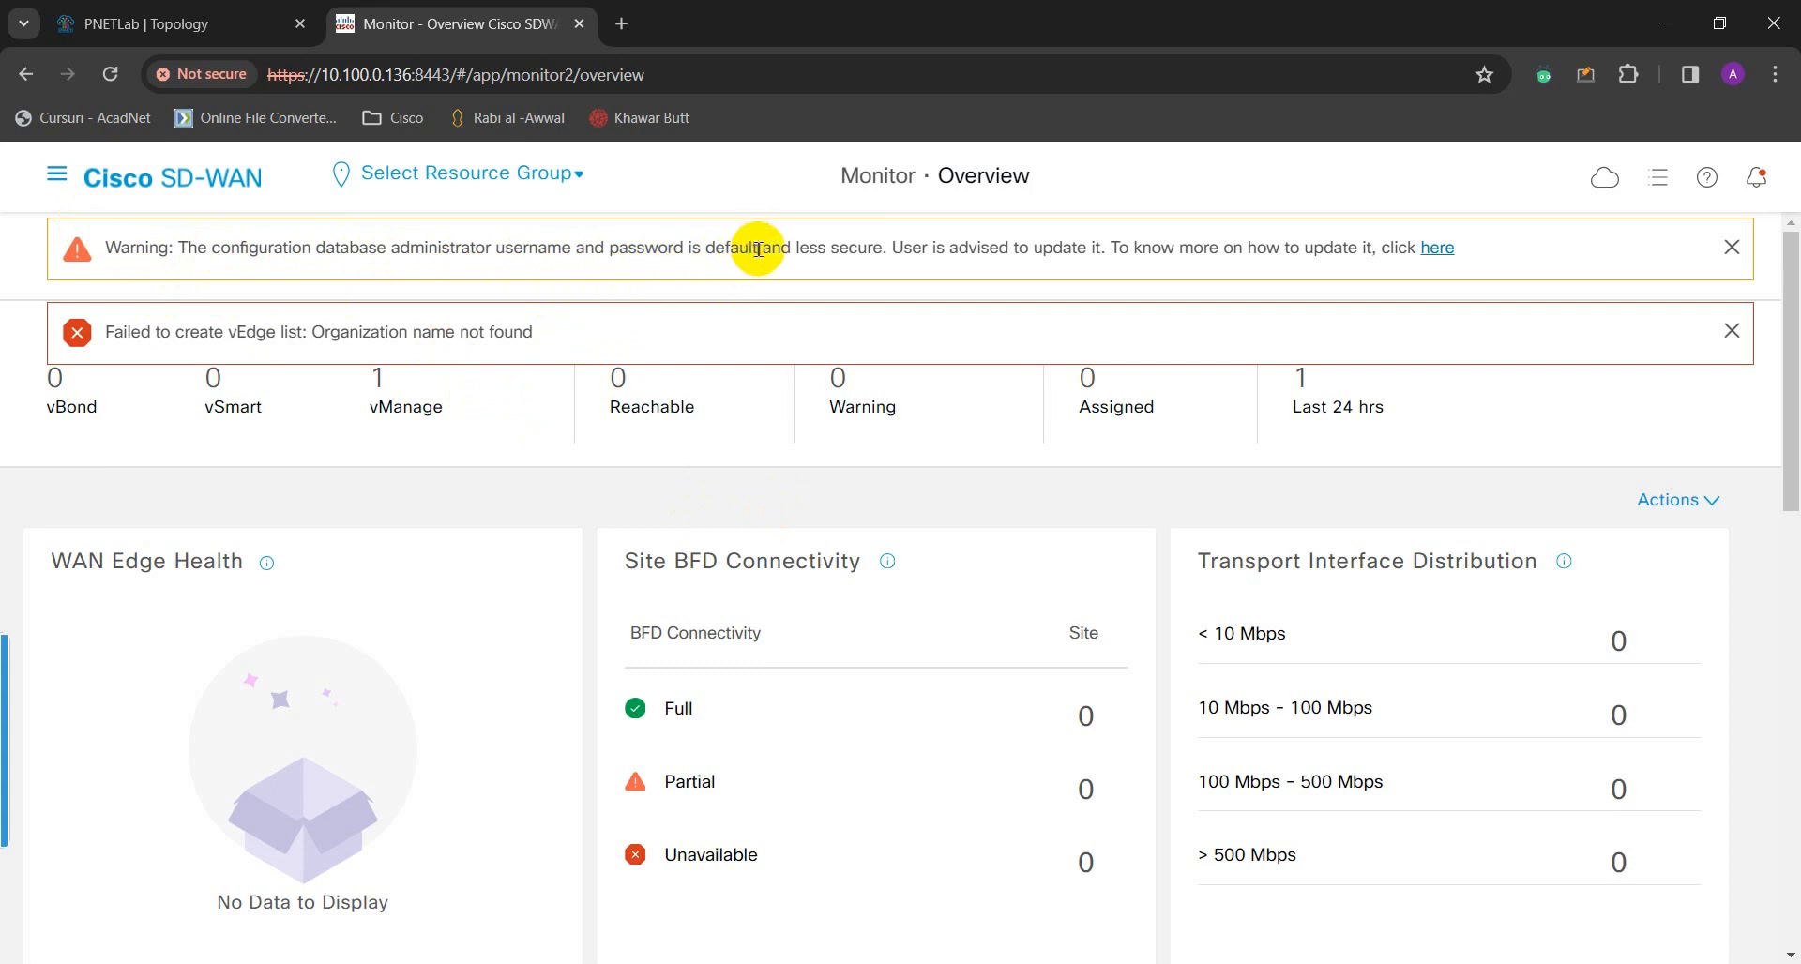
drag(756, 250, 177, 242)
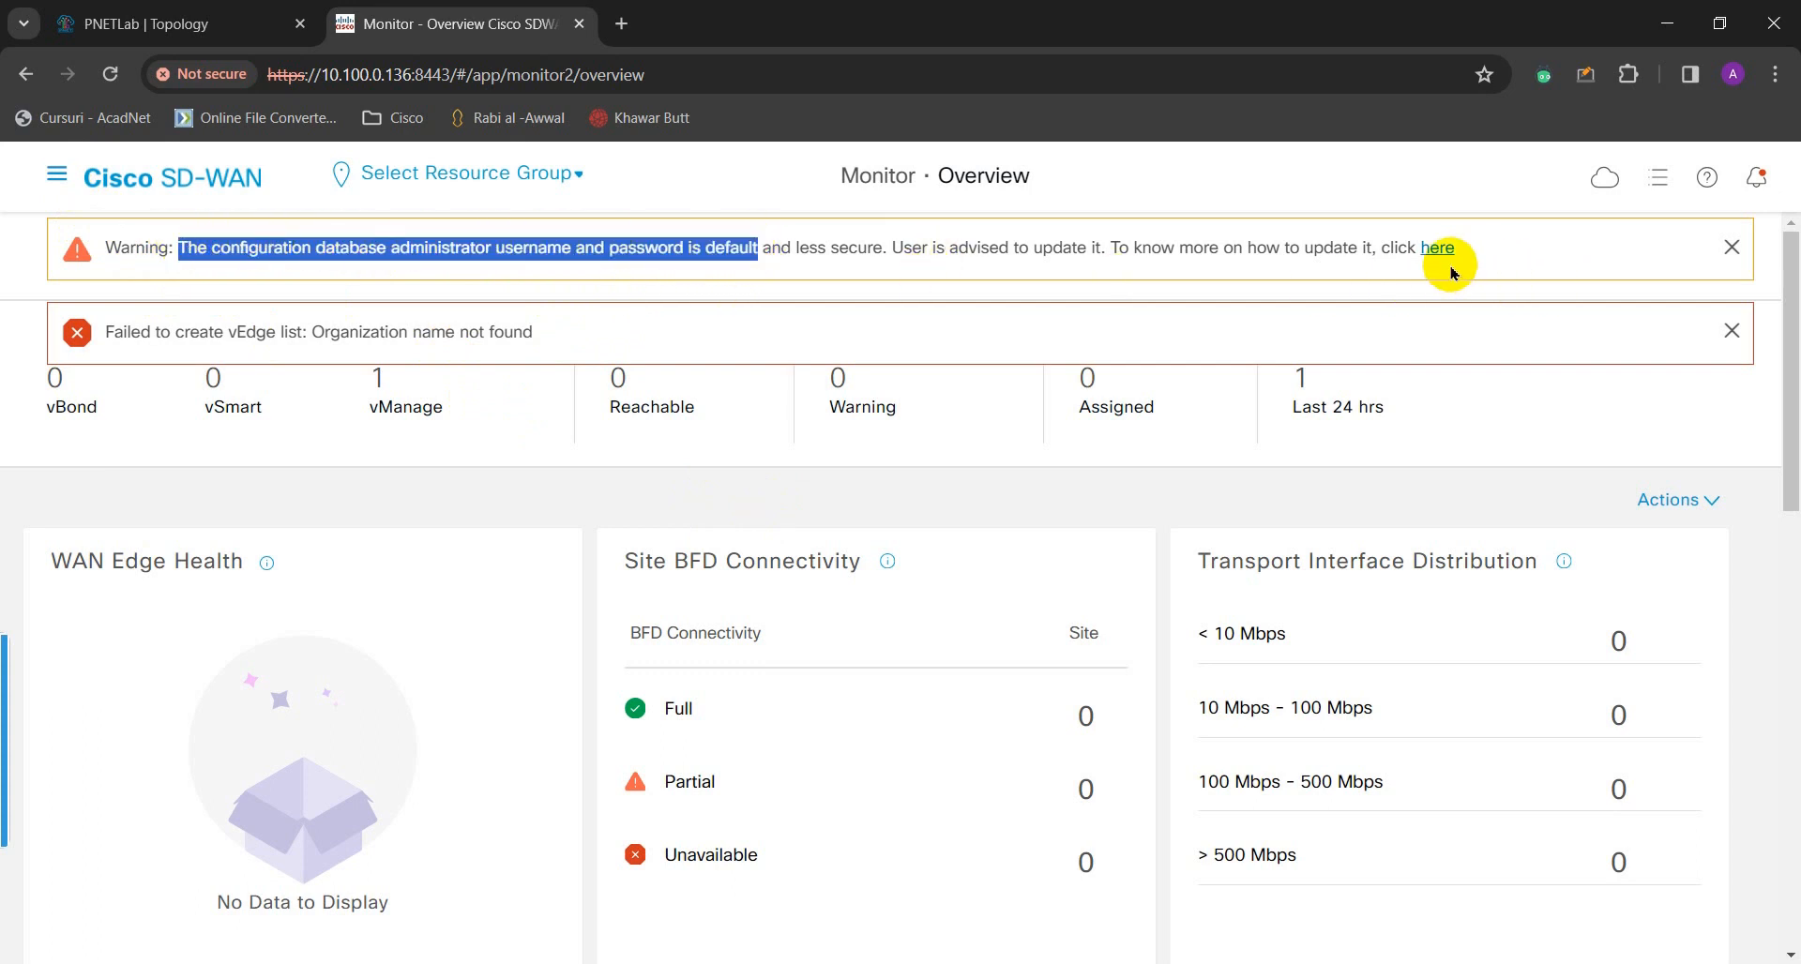
click(1732, 247)
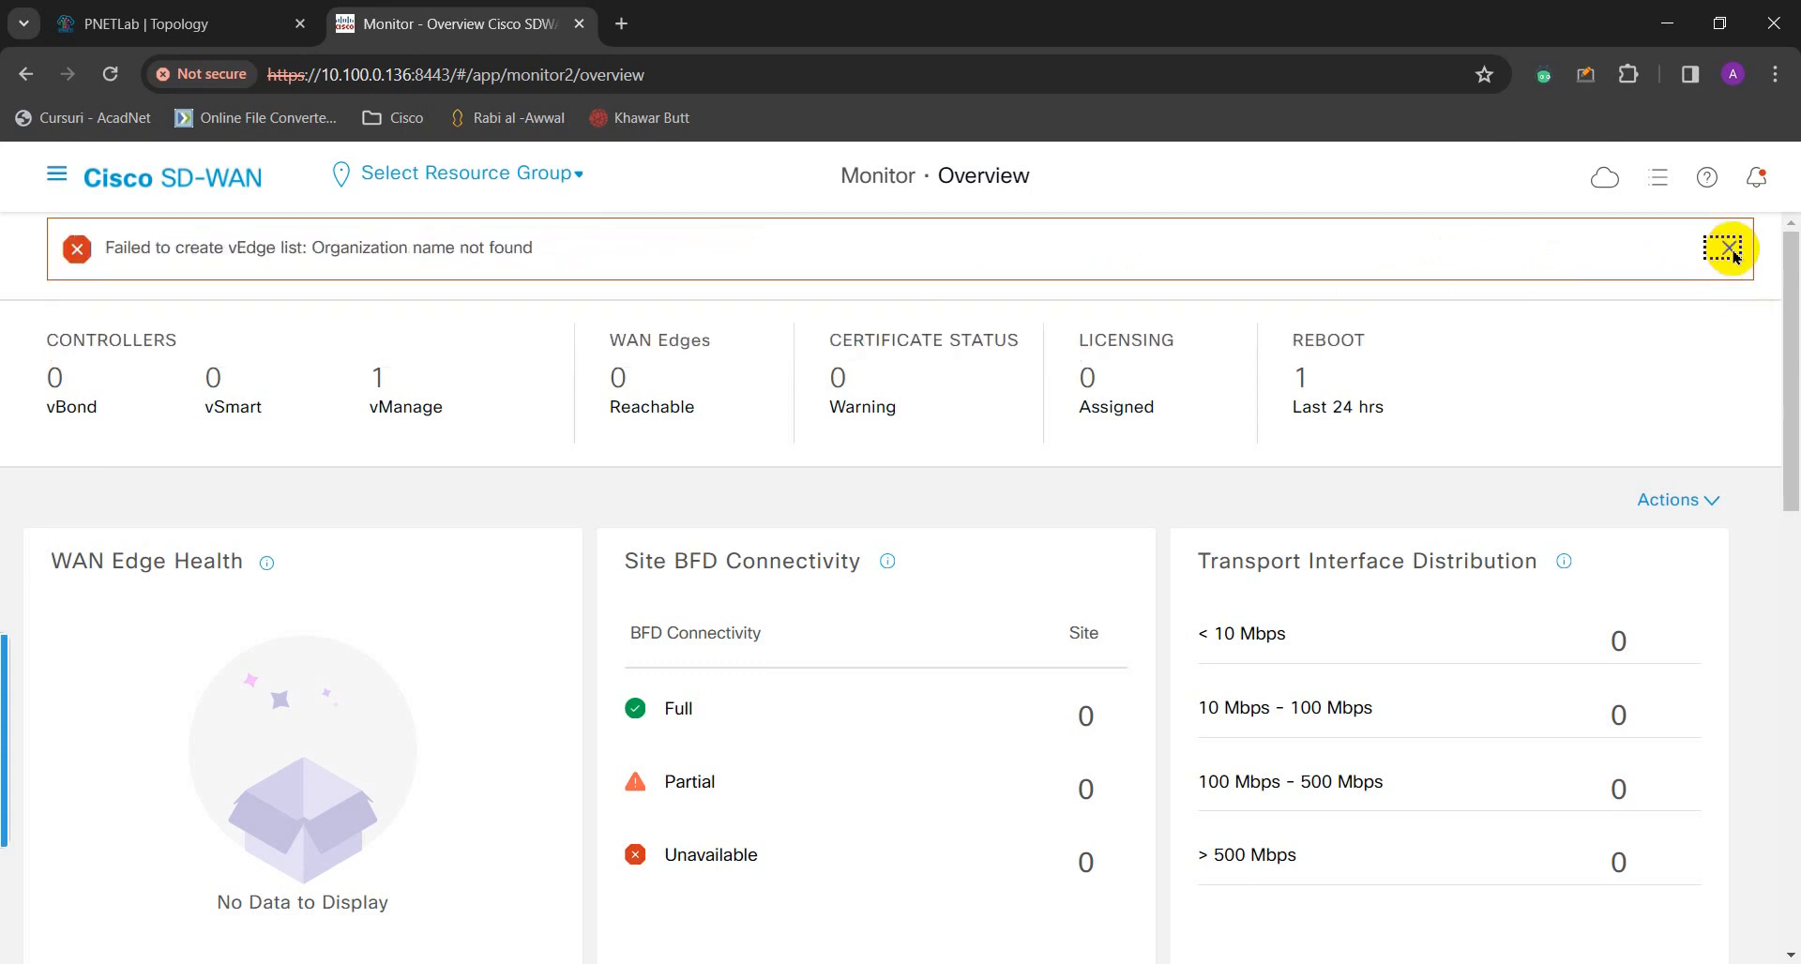
click(1729, 248)
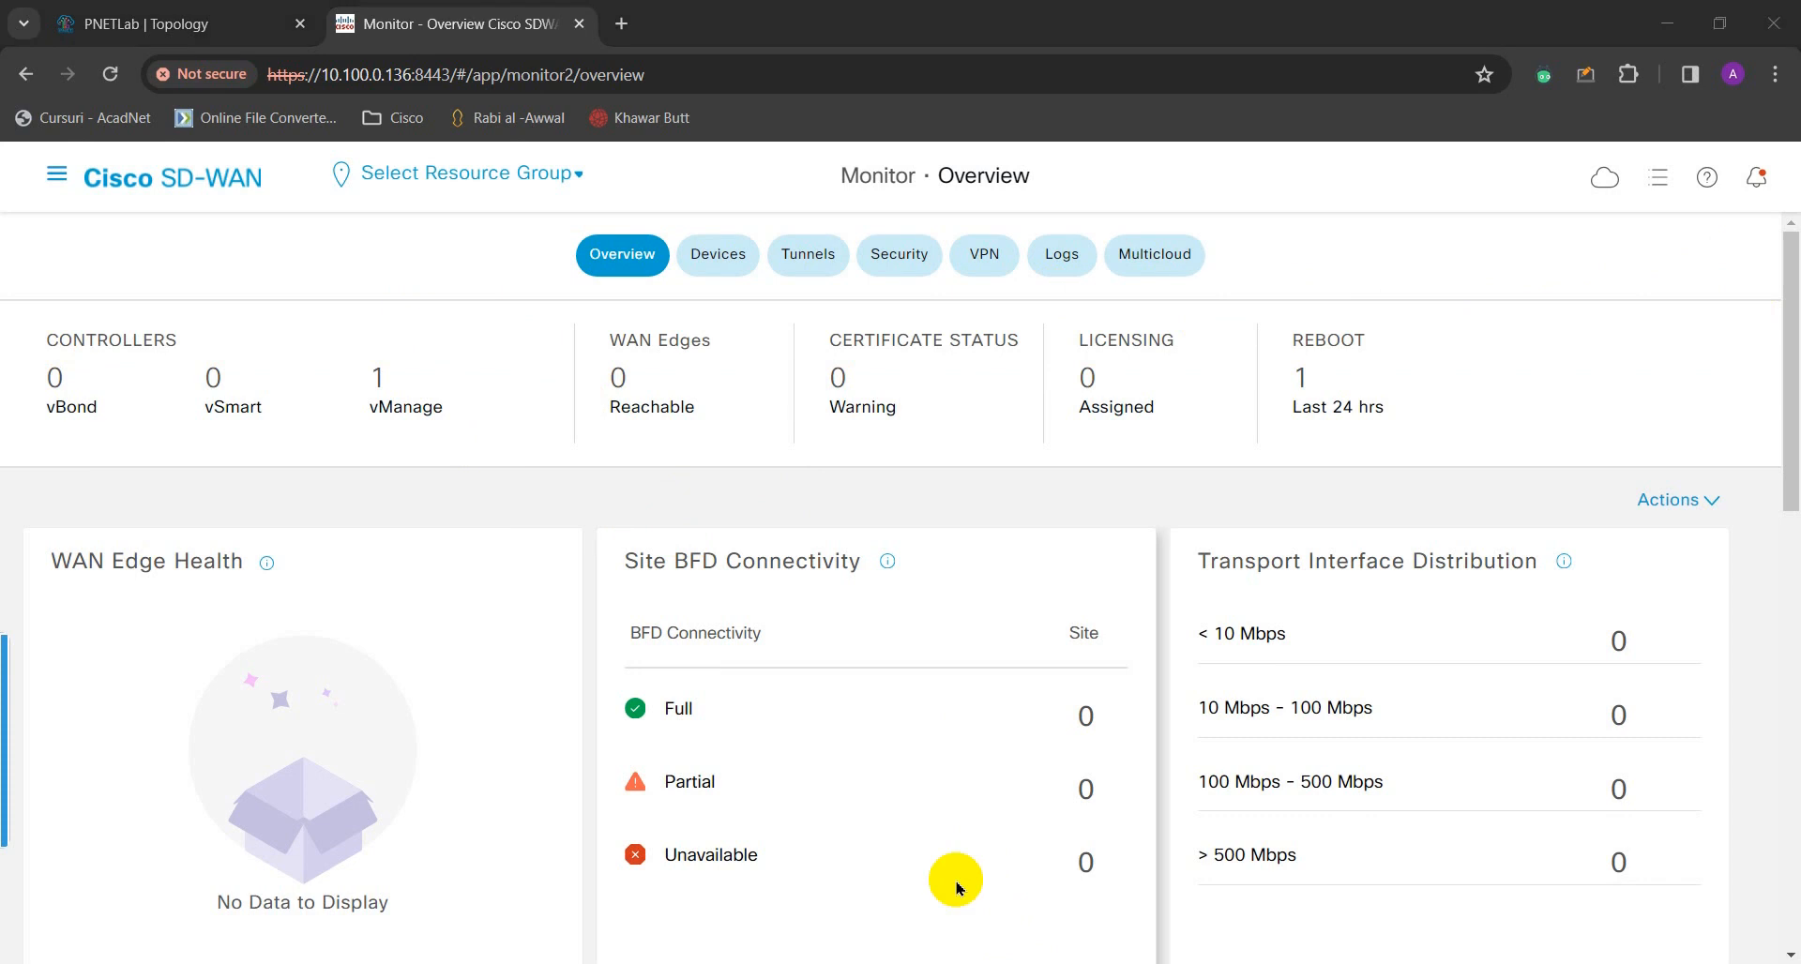
click(60, 177)
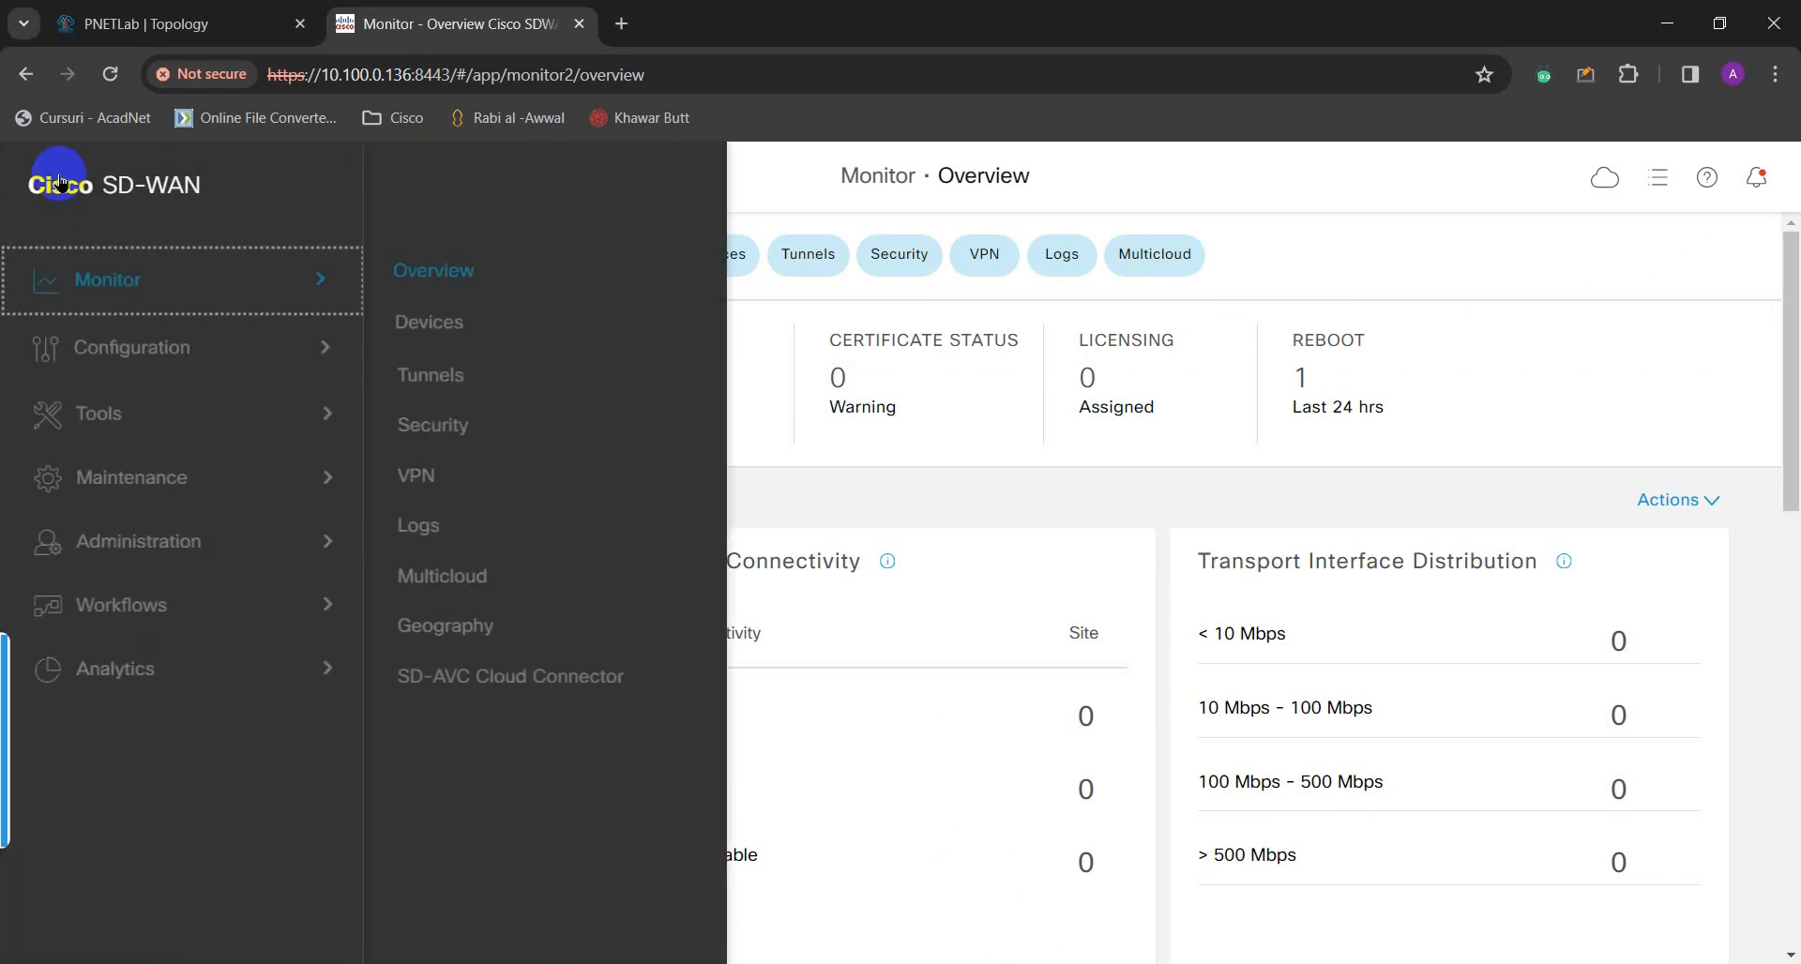
- Go through the navigation menu to Administration > Settings and scroll its list
click(108, 283)
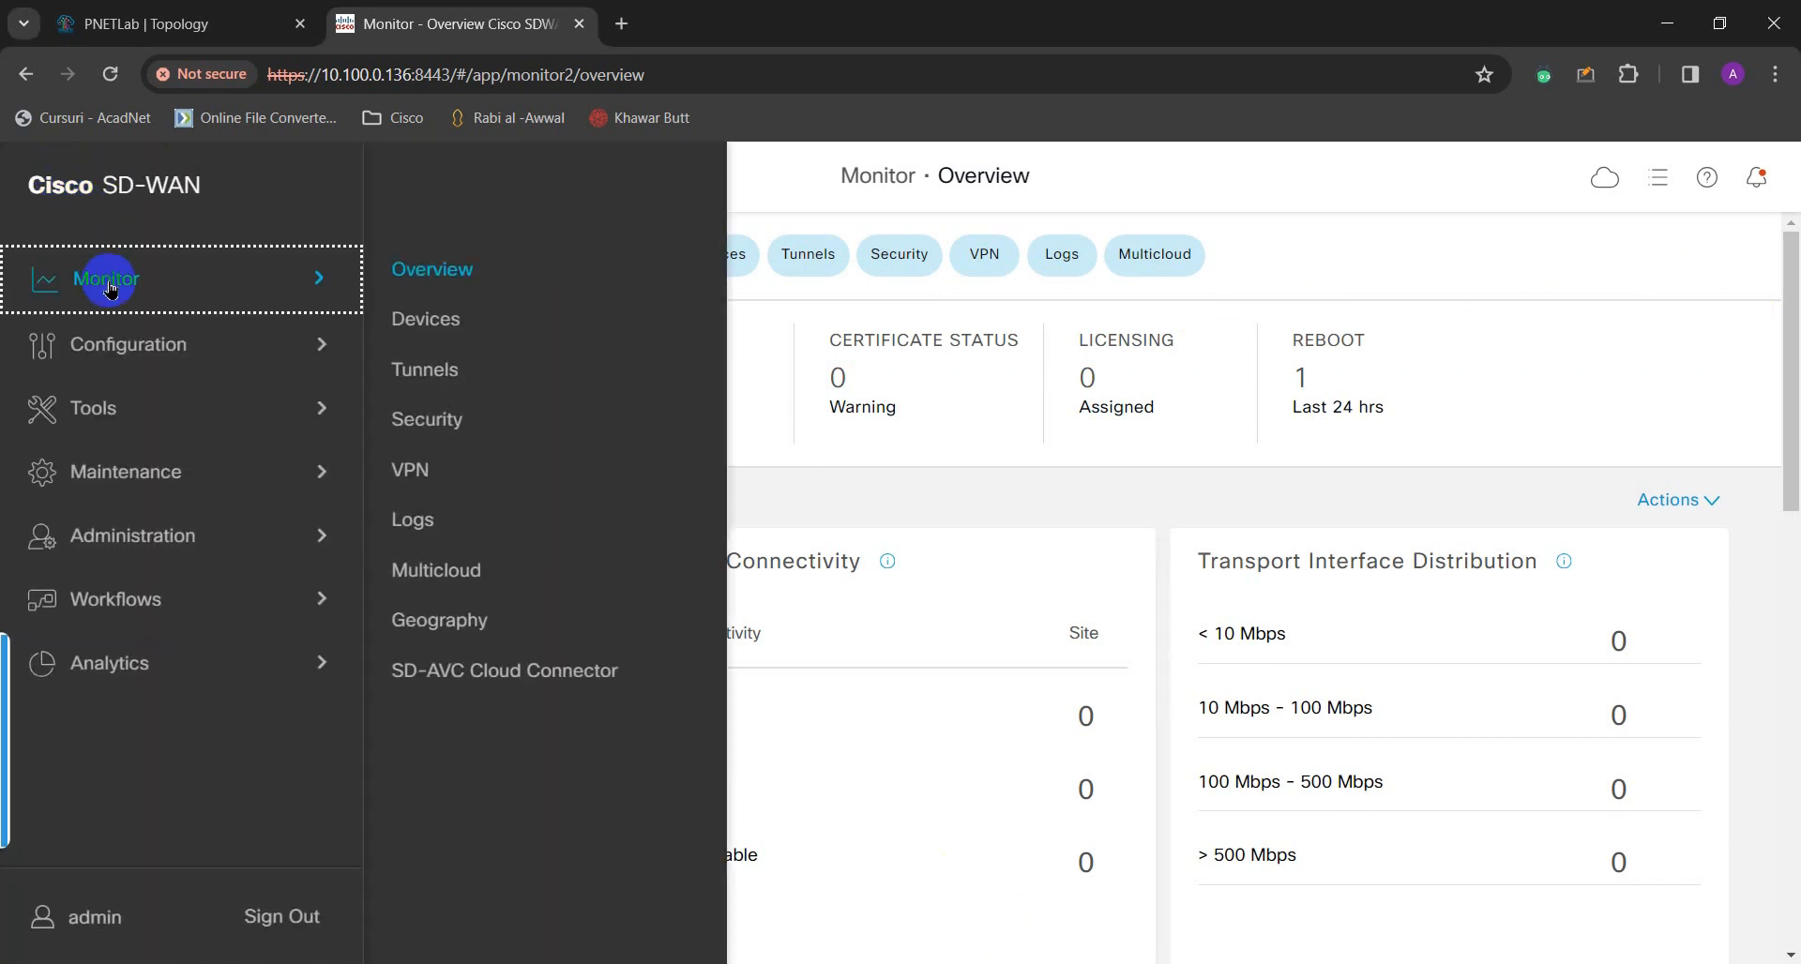
click(131, 532)
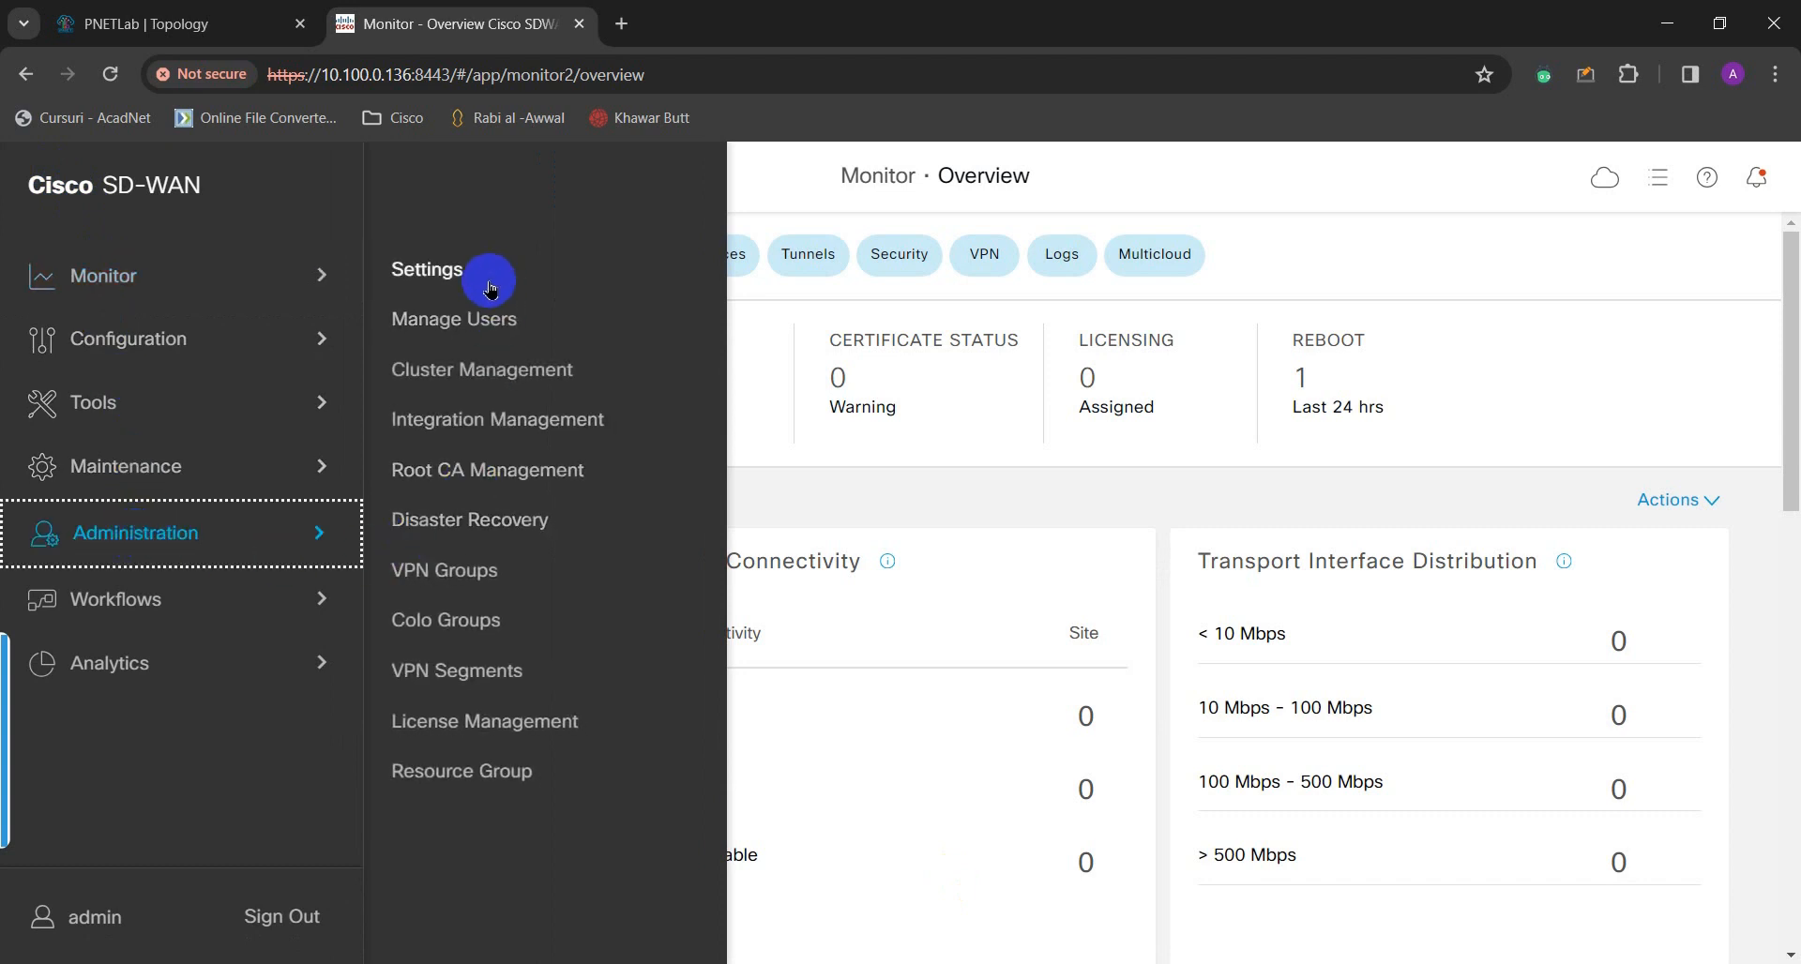
click(484, 287)
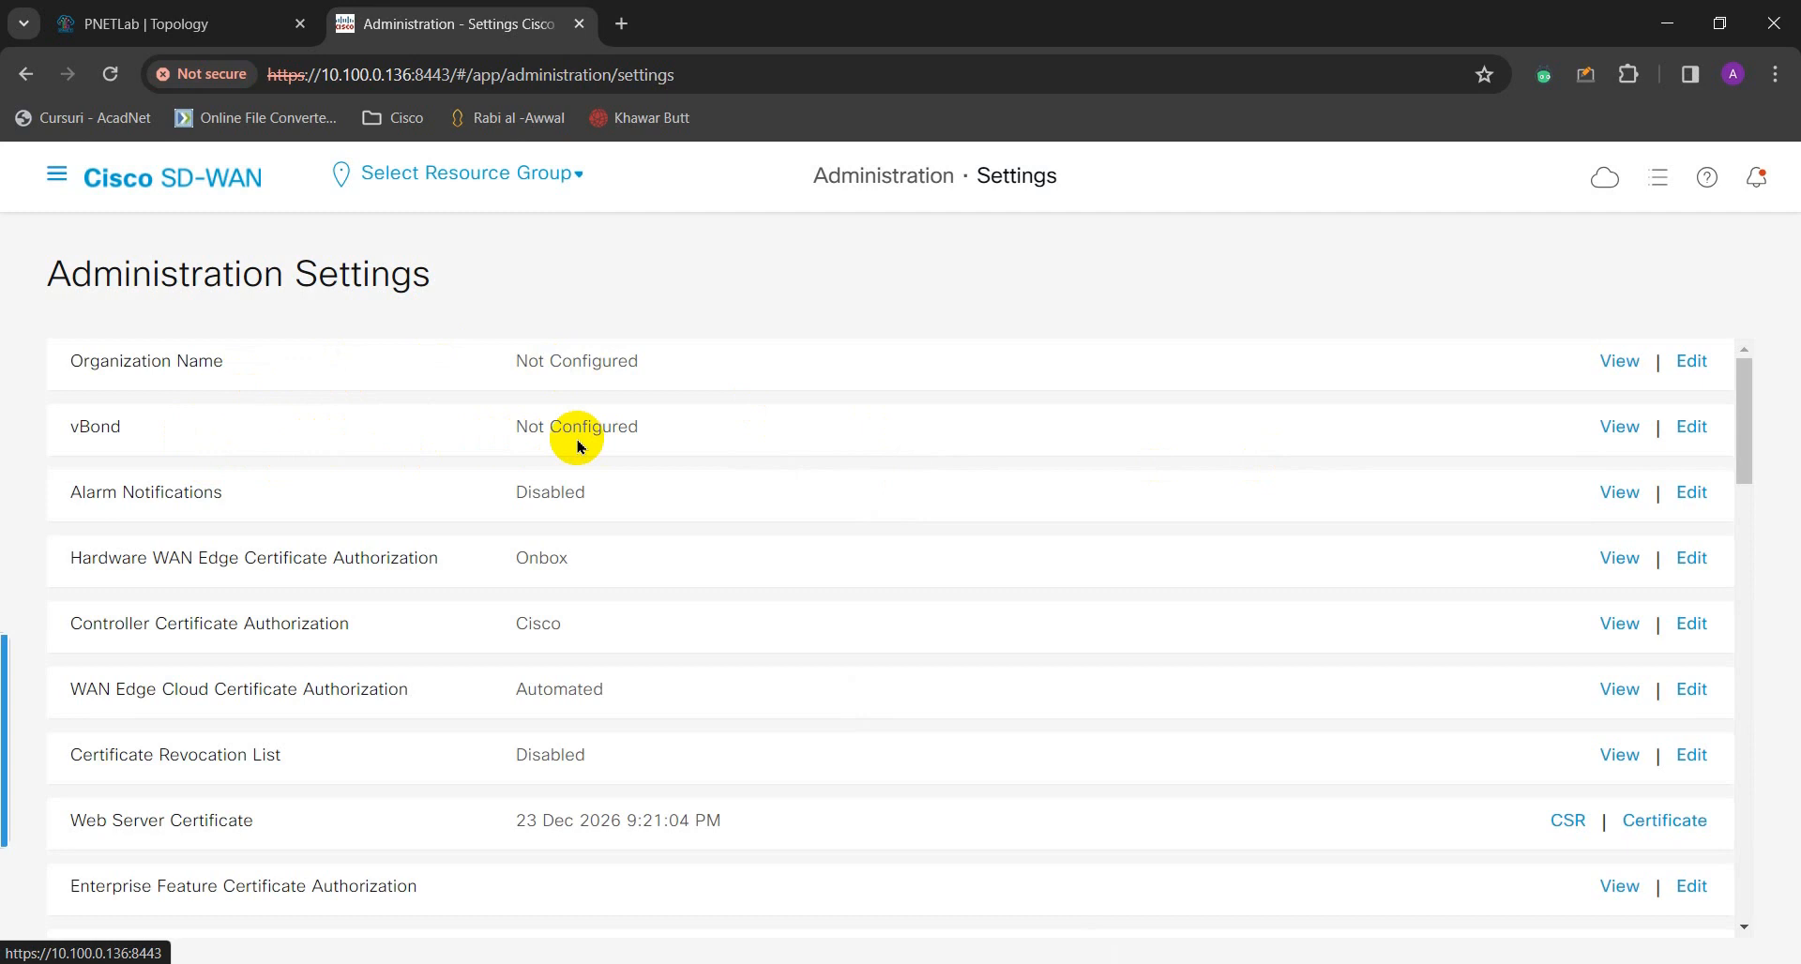
scroll(579, 444, down, 2)
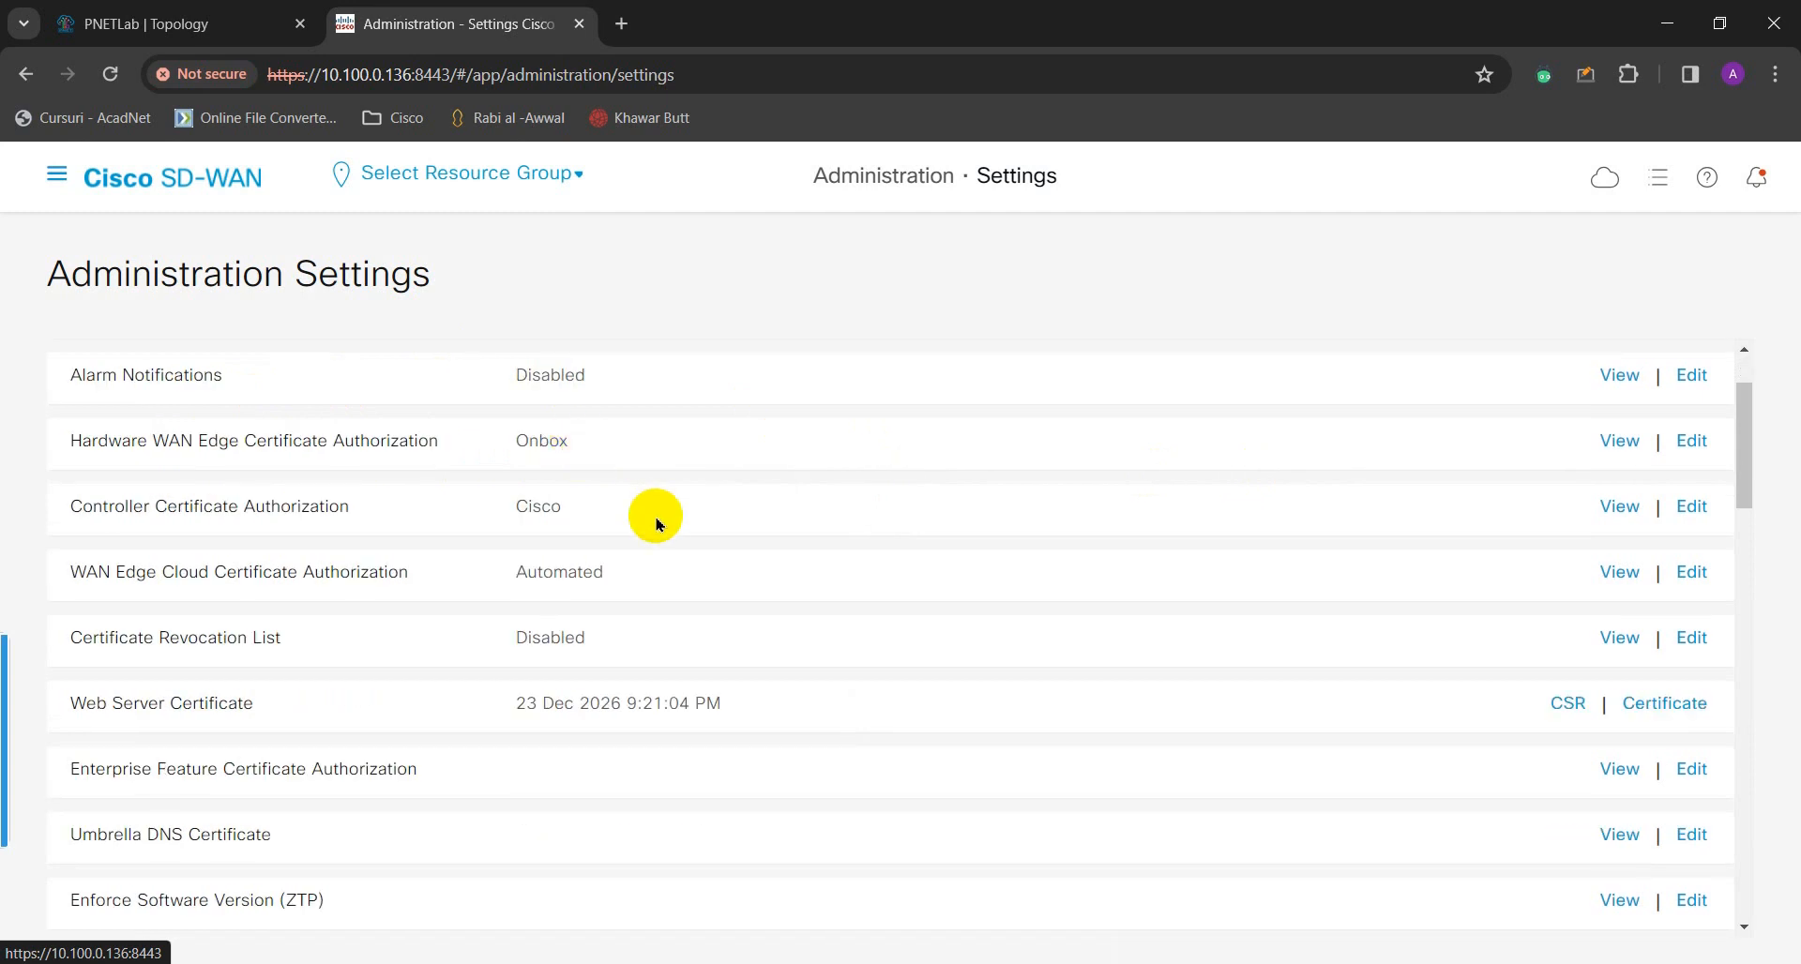
- Edit Organization Name, enter myhomelab in both the name and confirmation fields, and save
scroll(644, 512, up, 2)
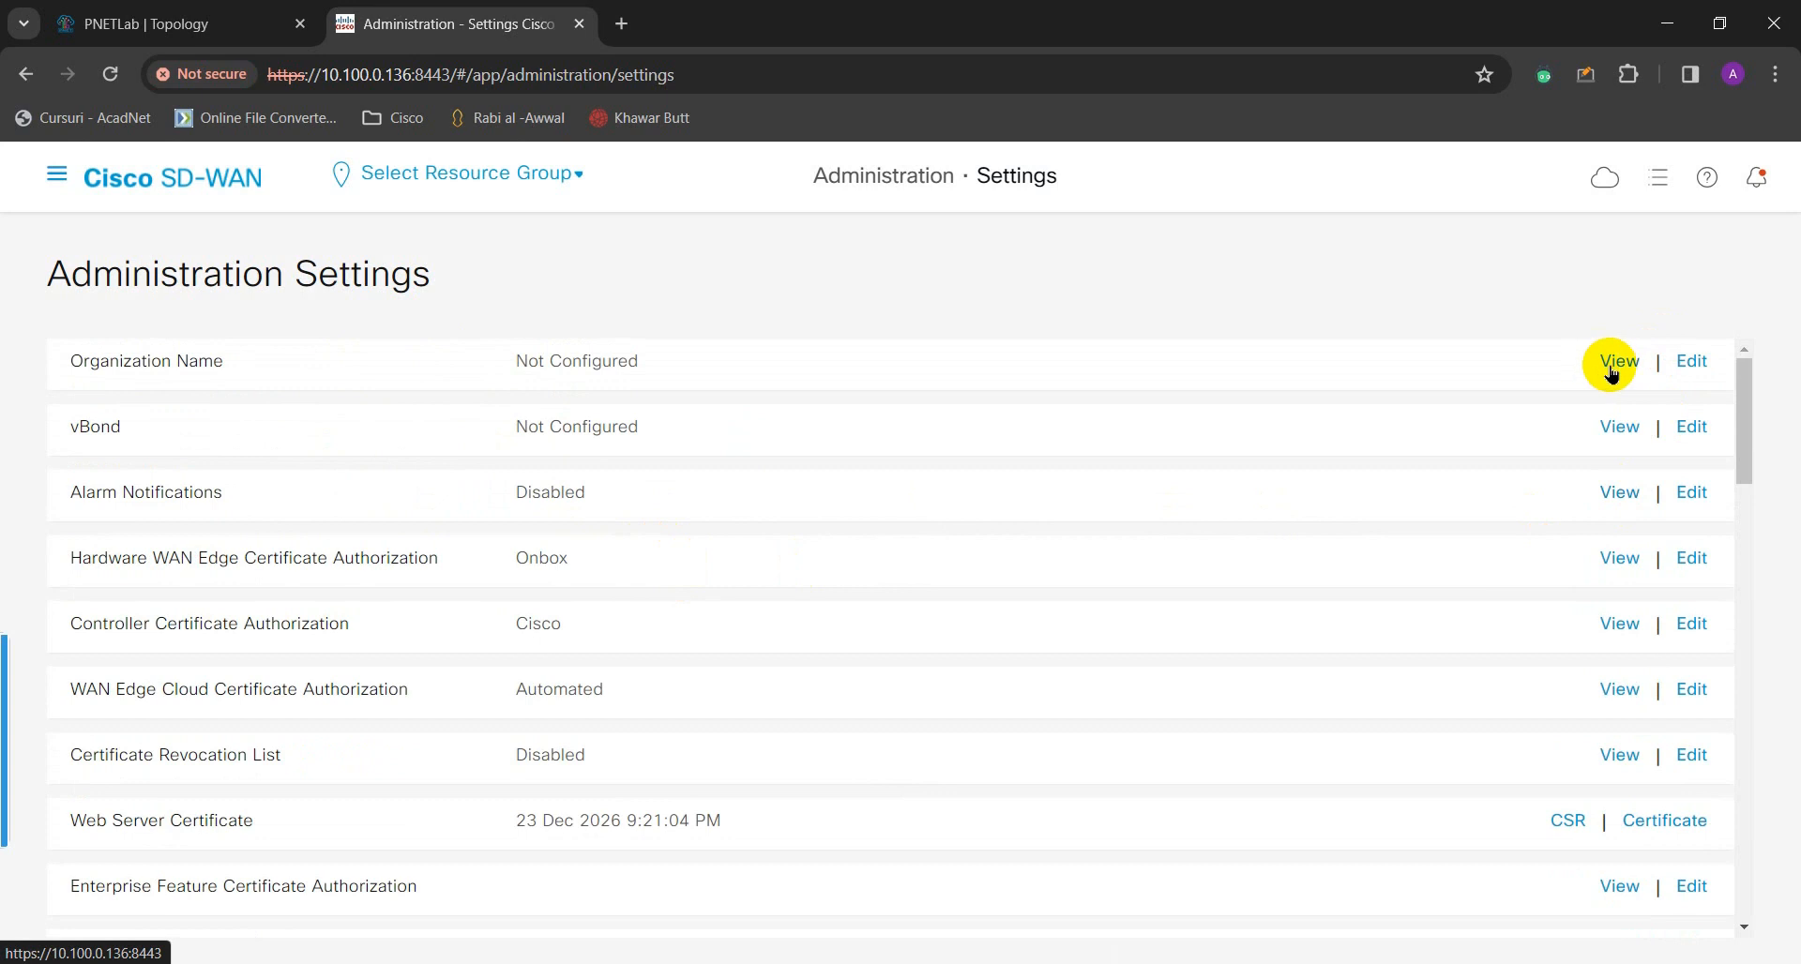
click(1695, 364)
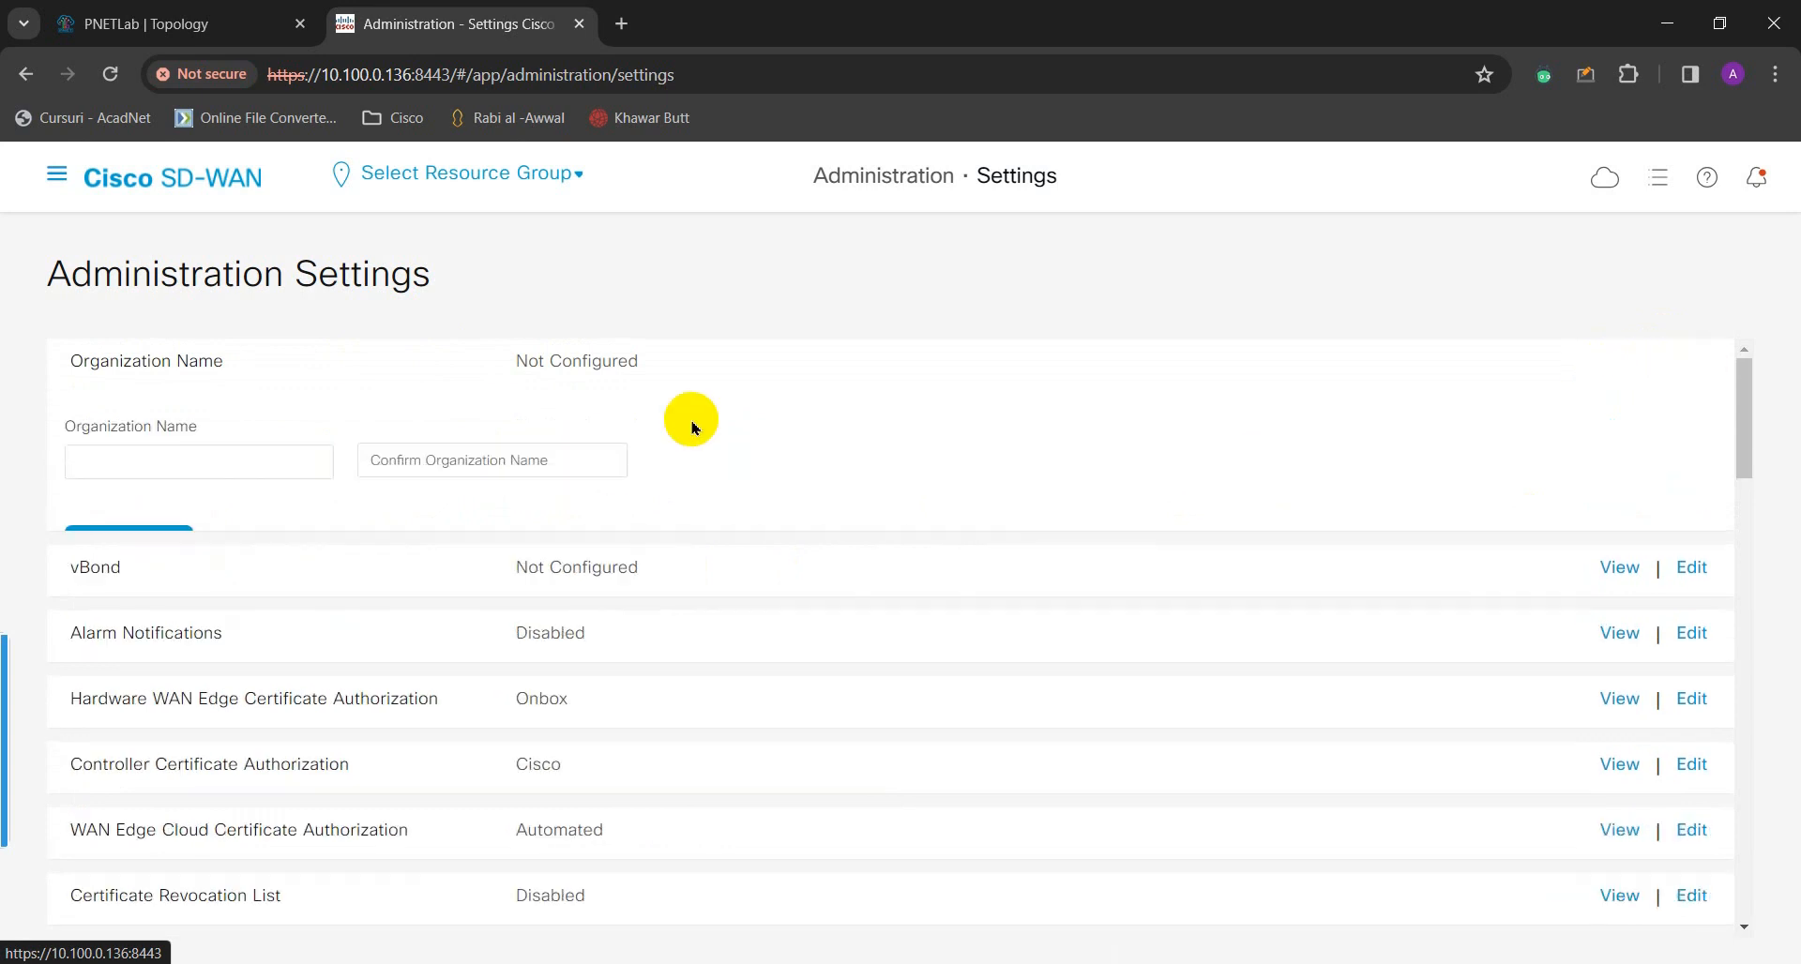
click(279, 469)
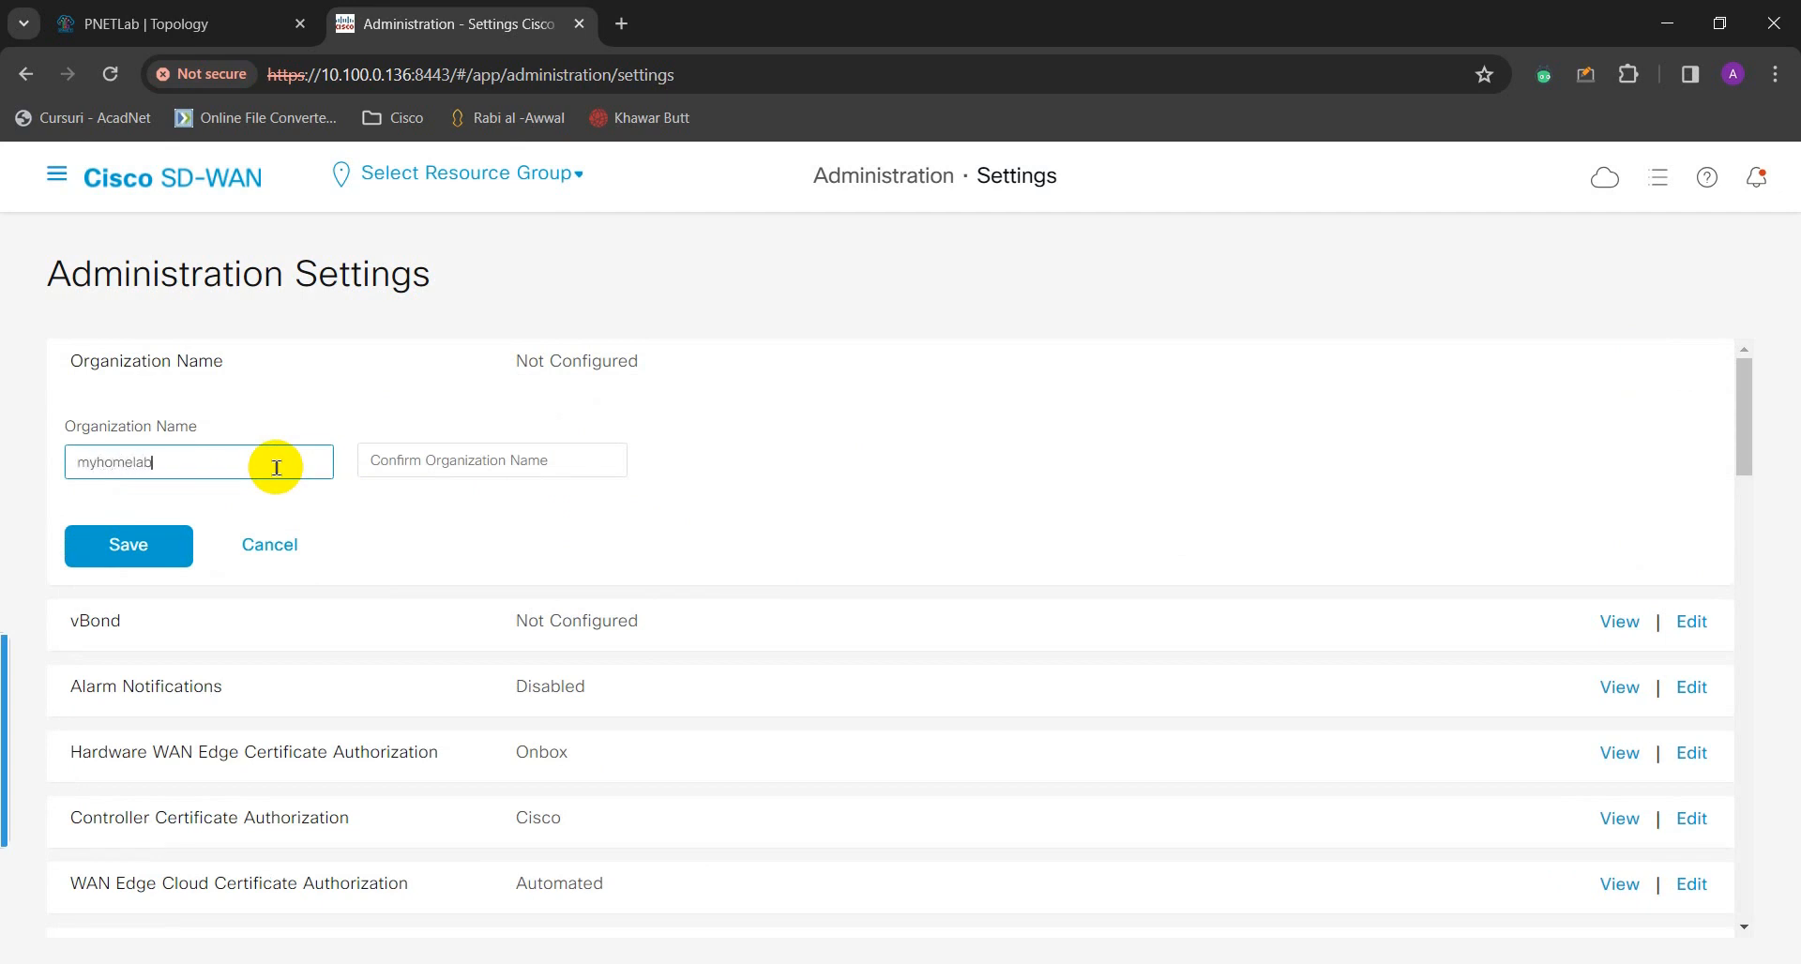
text(myhomelab)
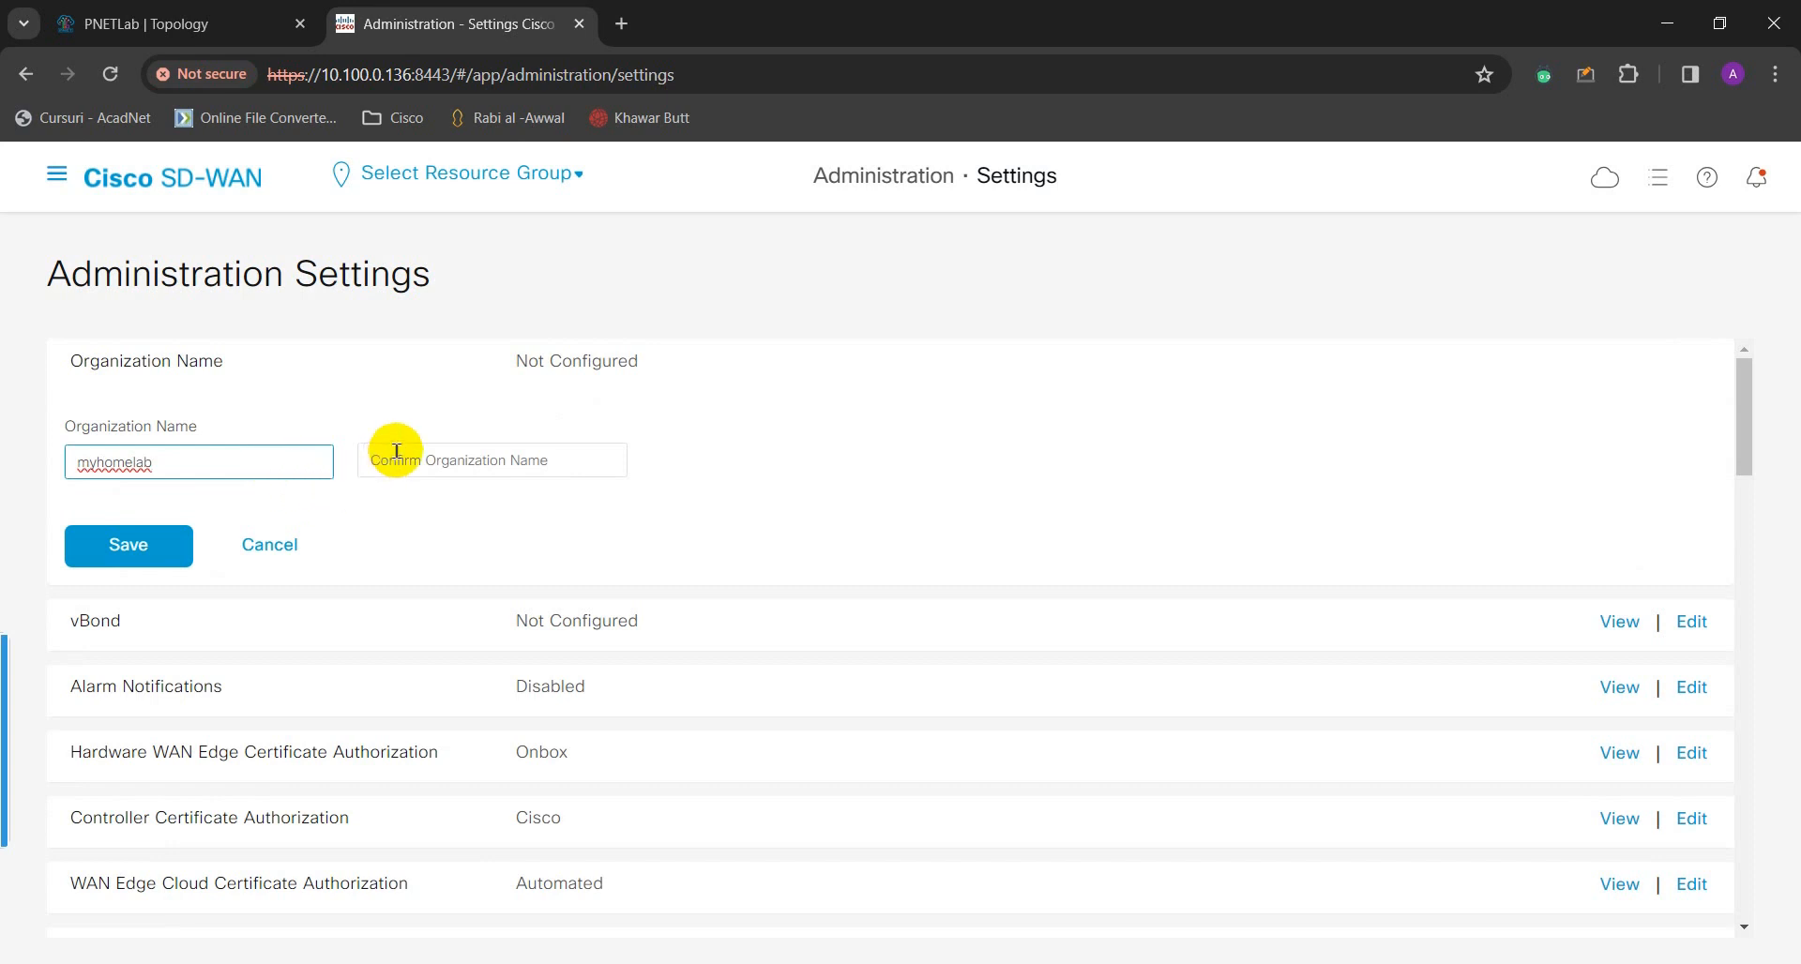
click(456, 468)
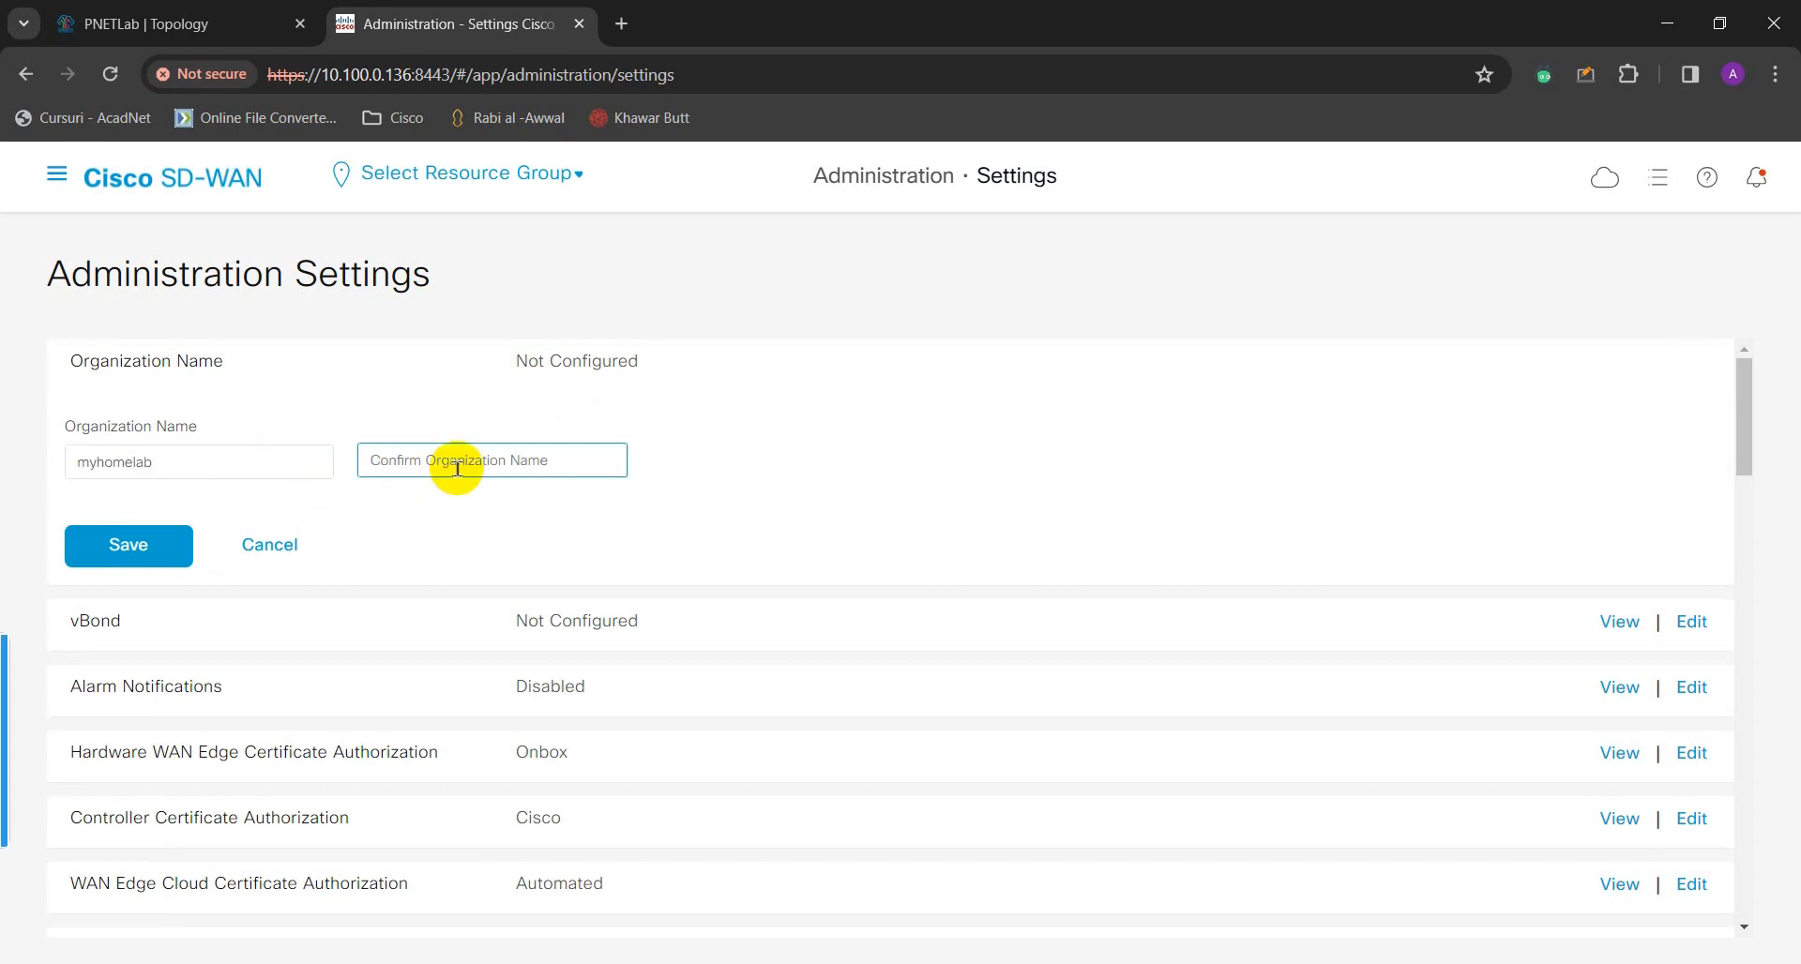
text(myhomelab)
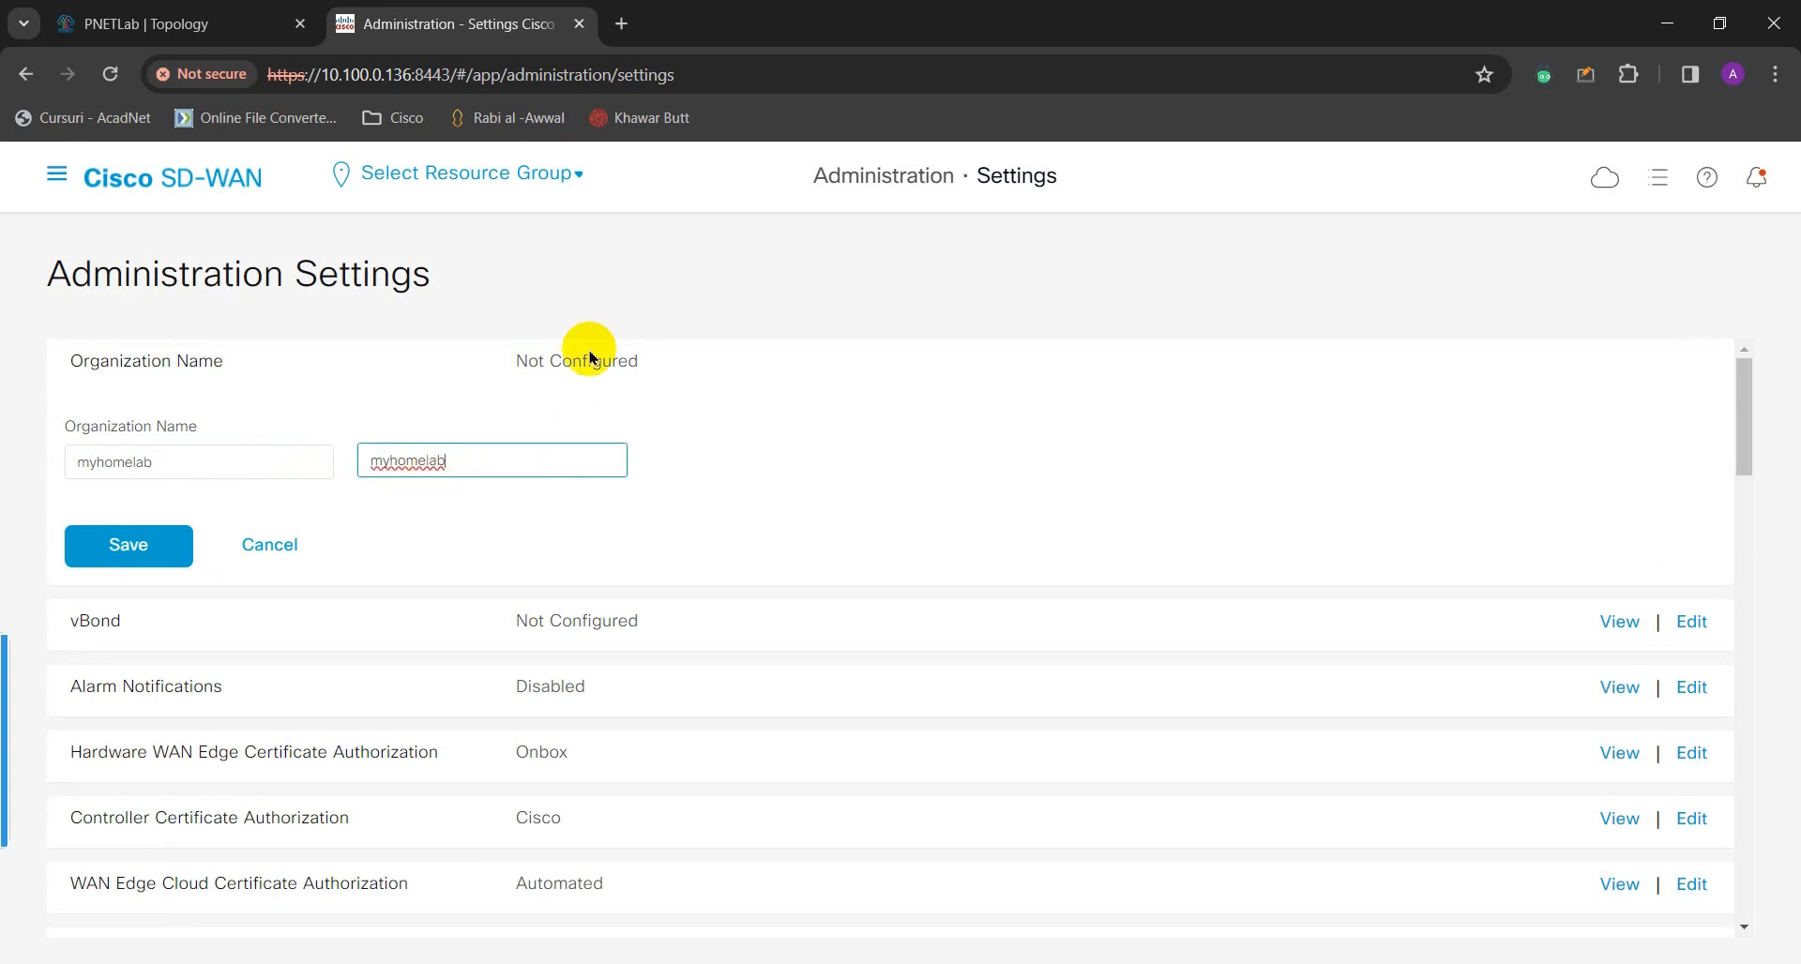
drag(206, 461, 68, 462)
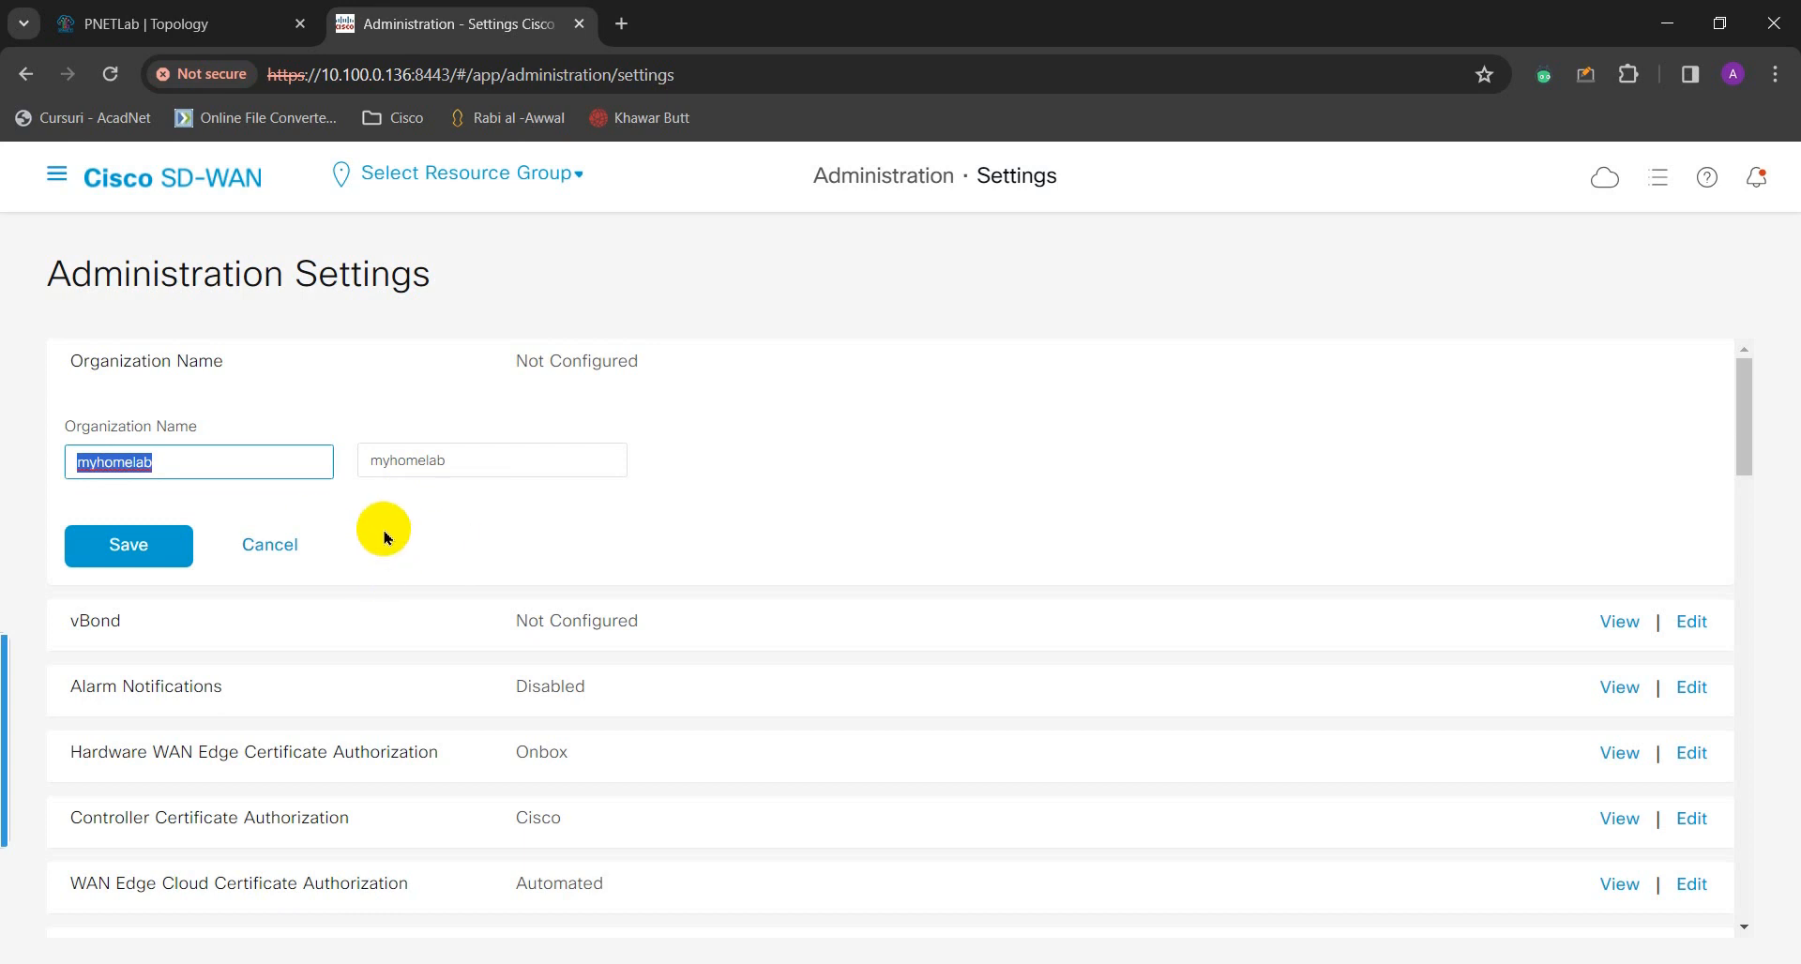
click(349, 488)
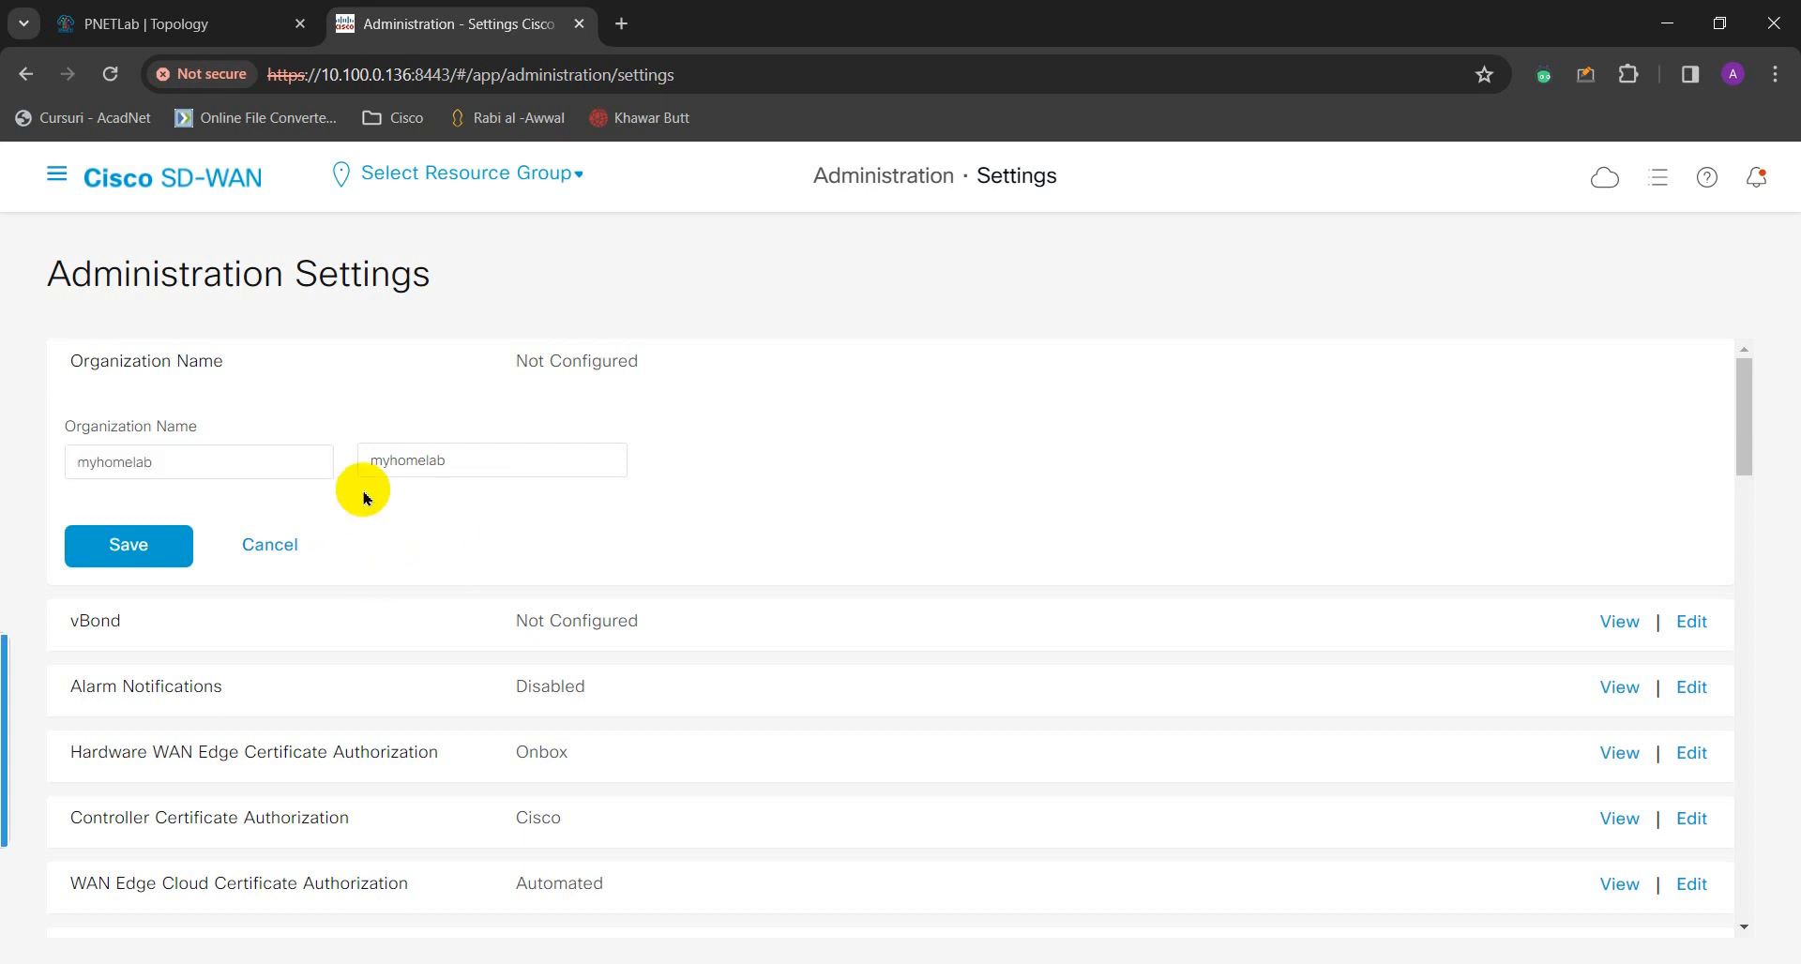
scroll(375, 506, down, 1)
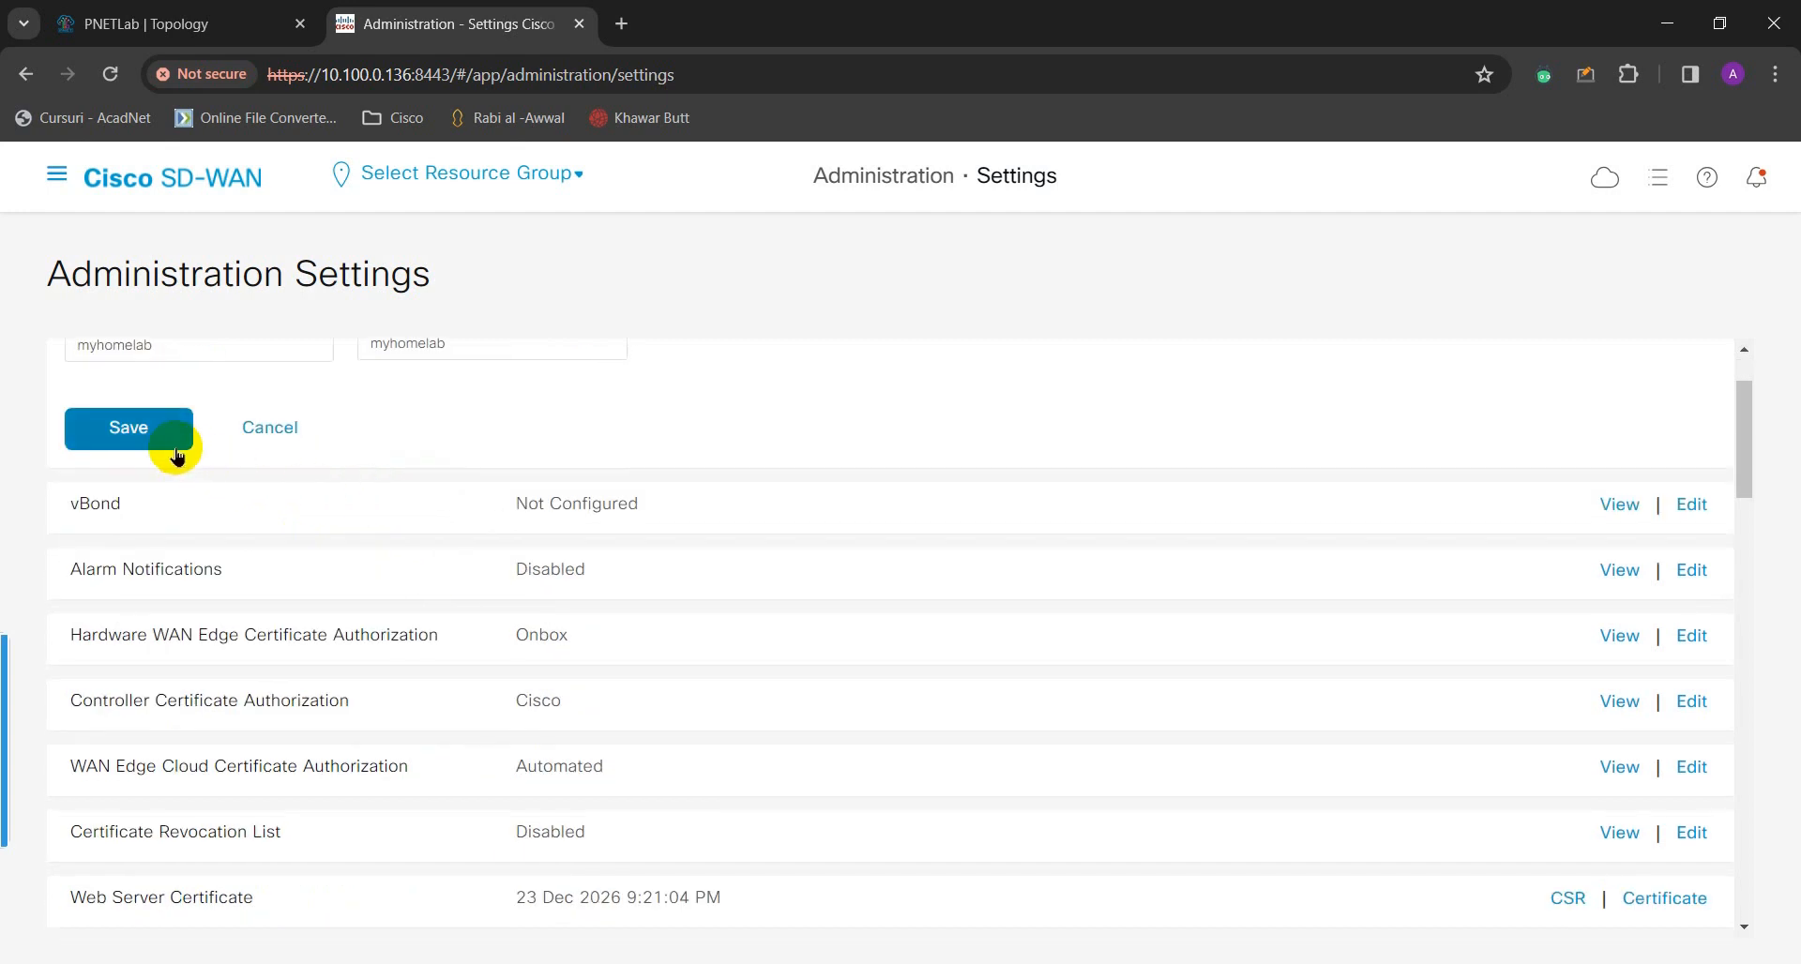
click(145, 439)
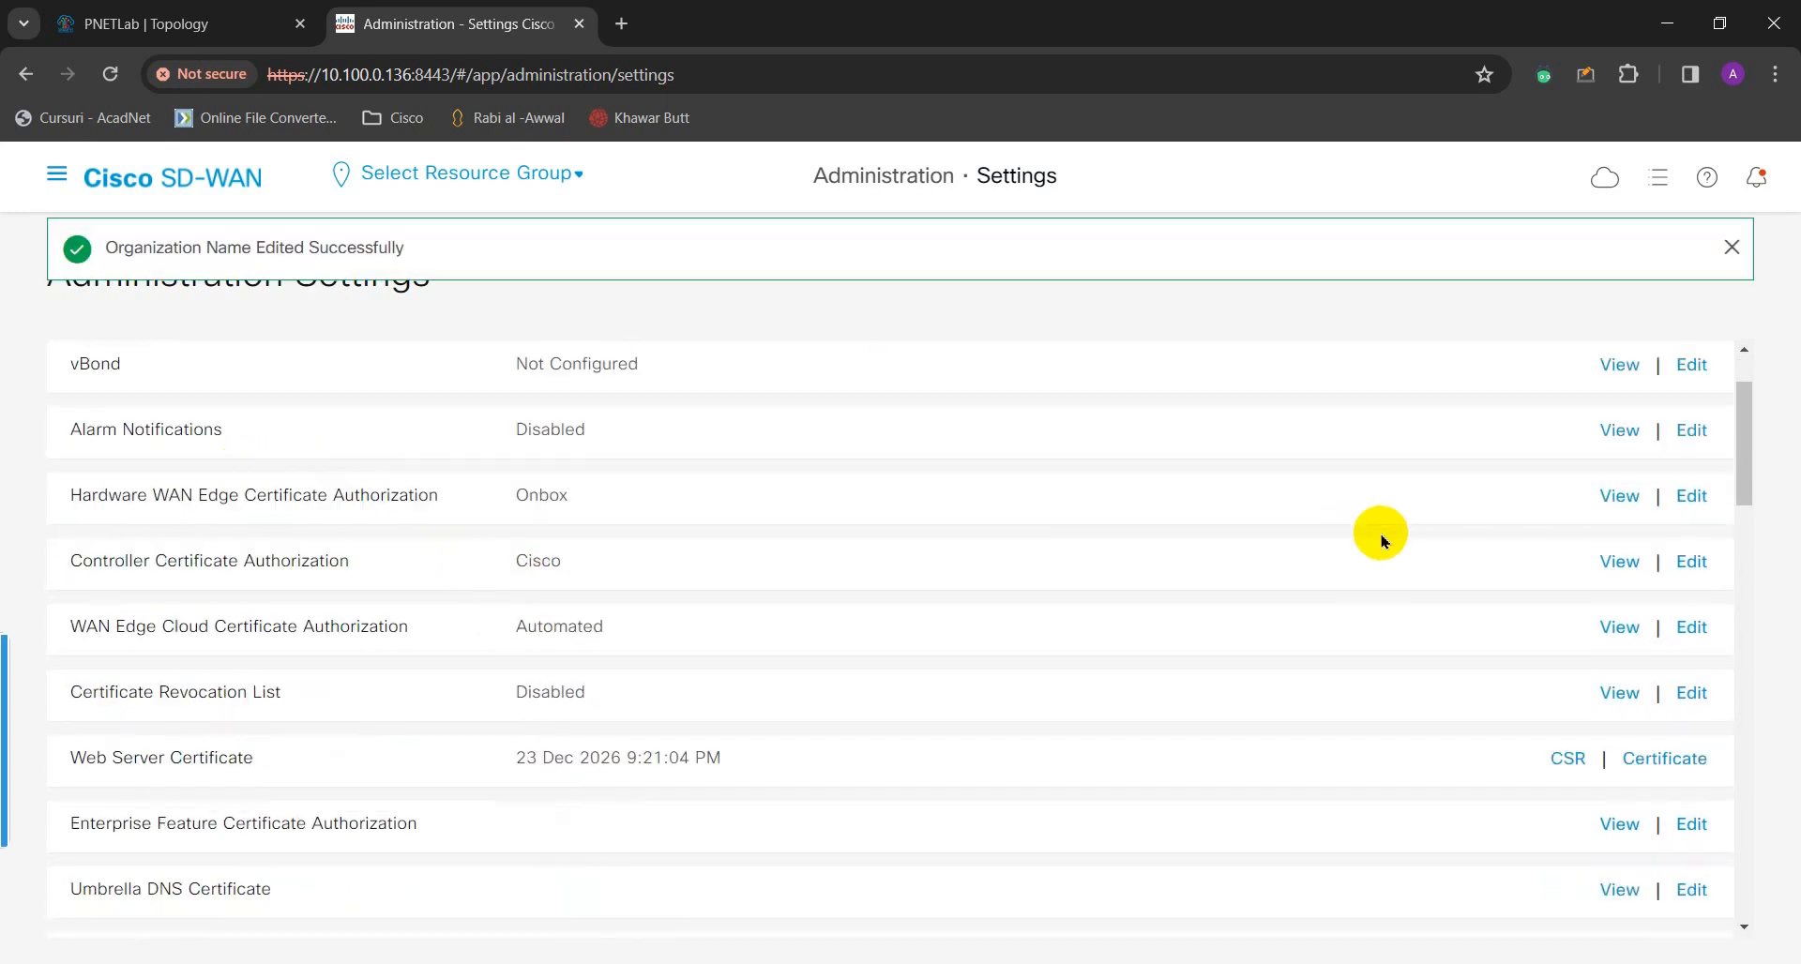
click(1693, 376)
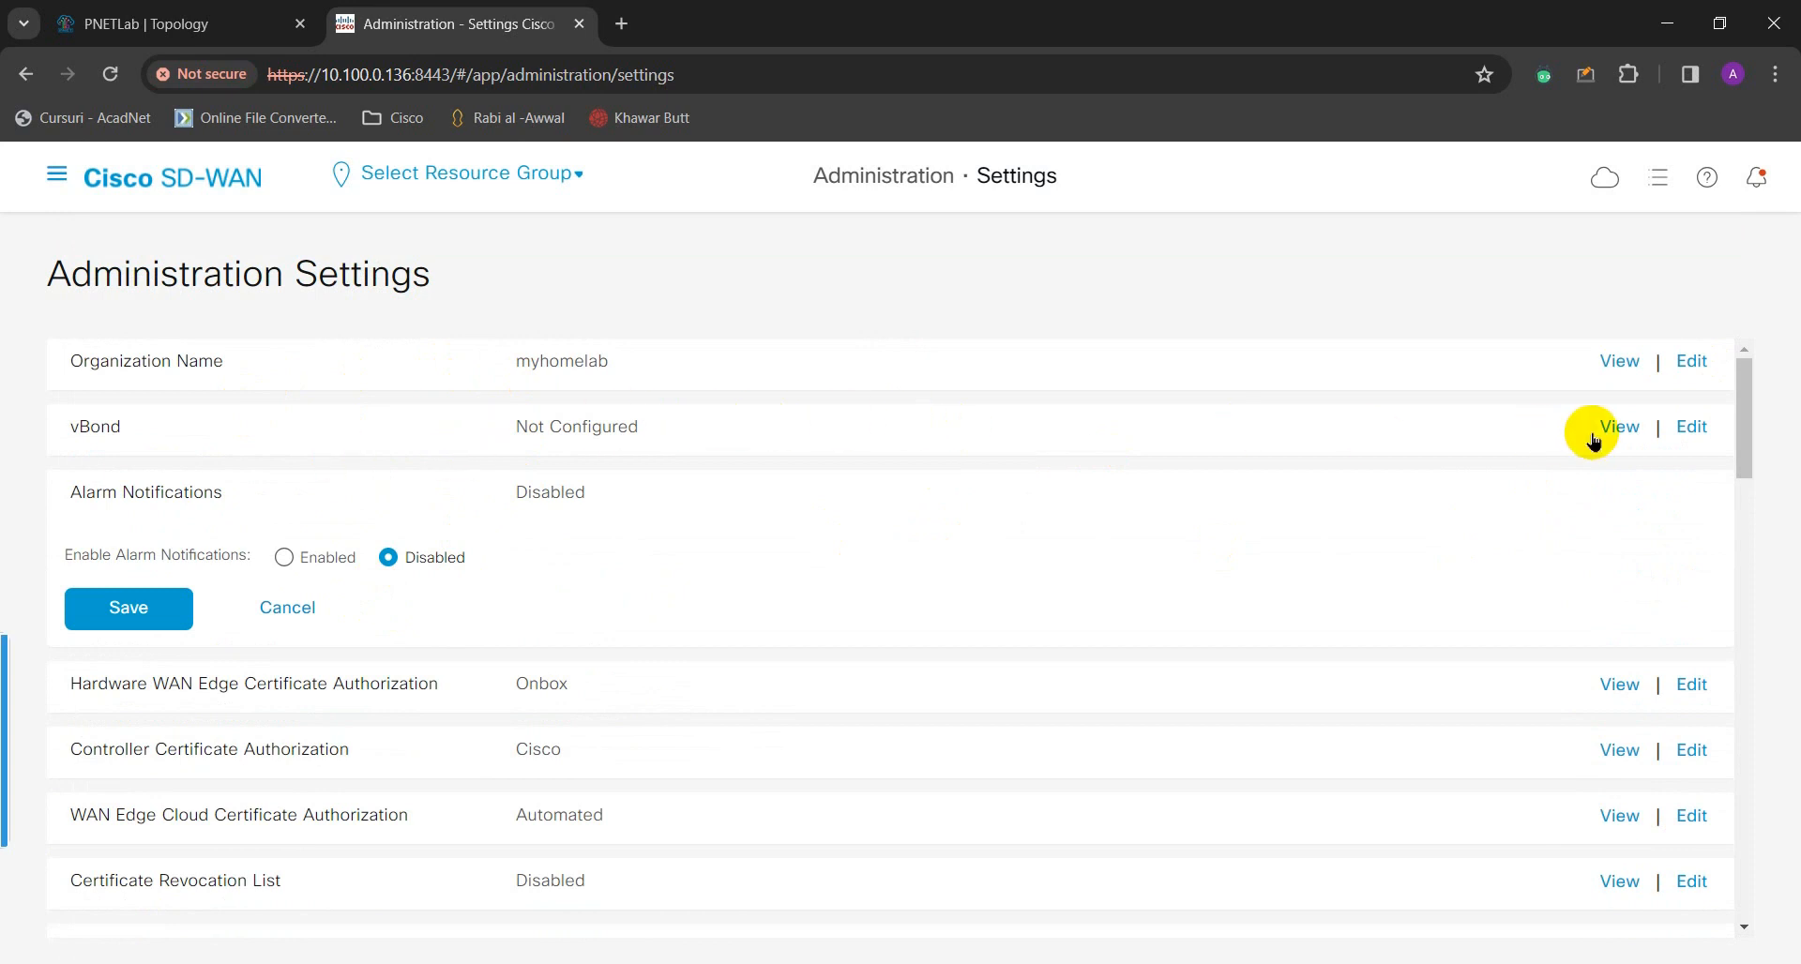
- Start editing vBond, focus its empty DNS/IP field, and switch to the PNETLab Topology tab
click(1693, 427)
click(267, 526)
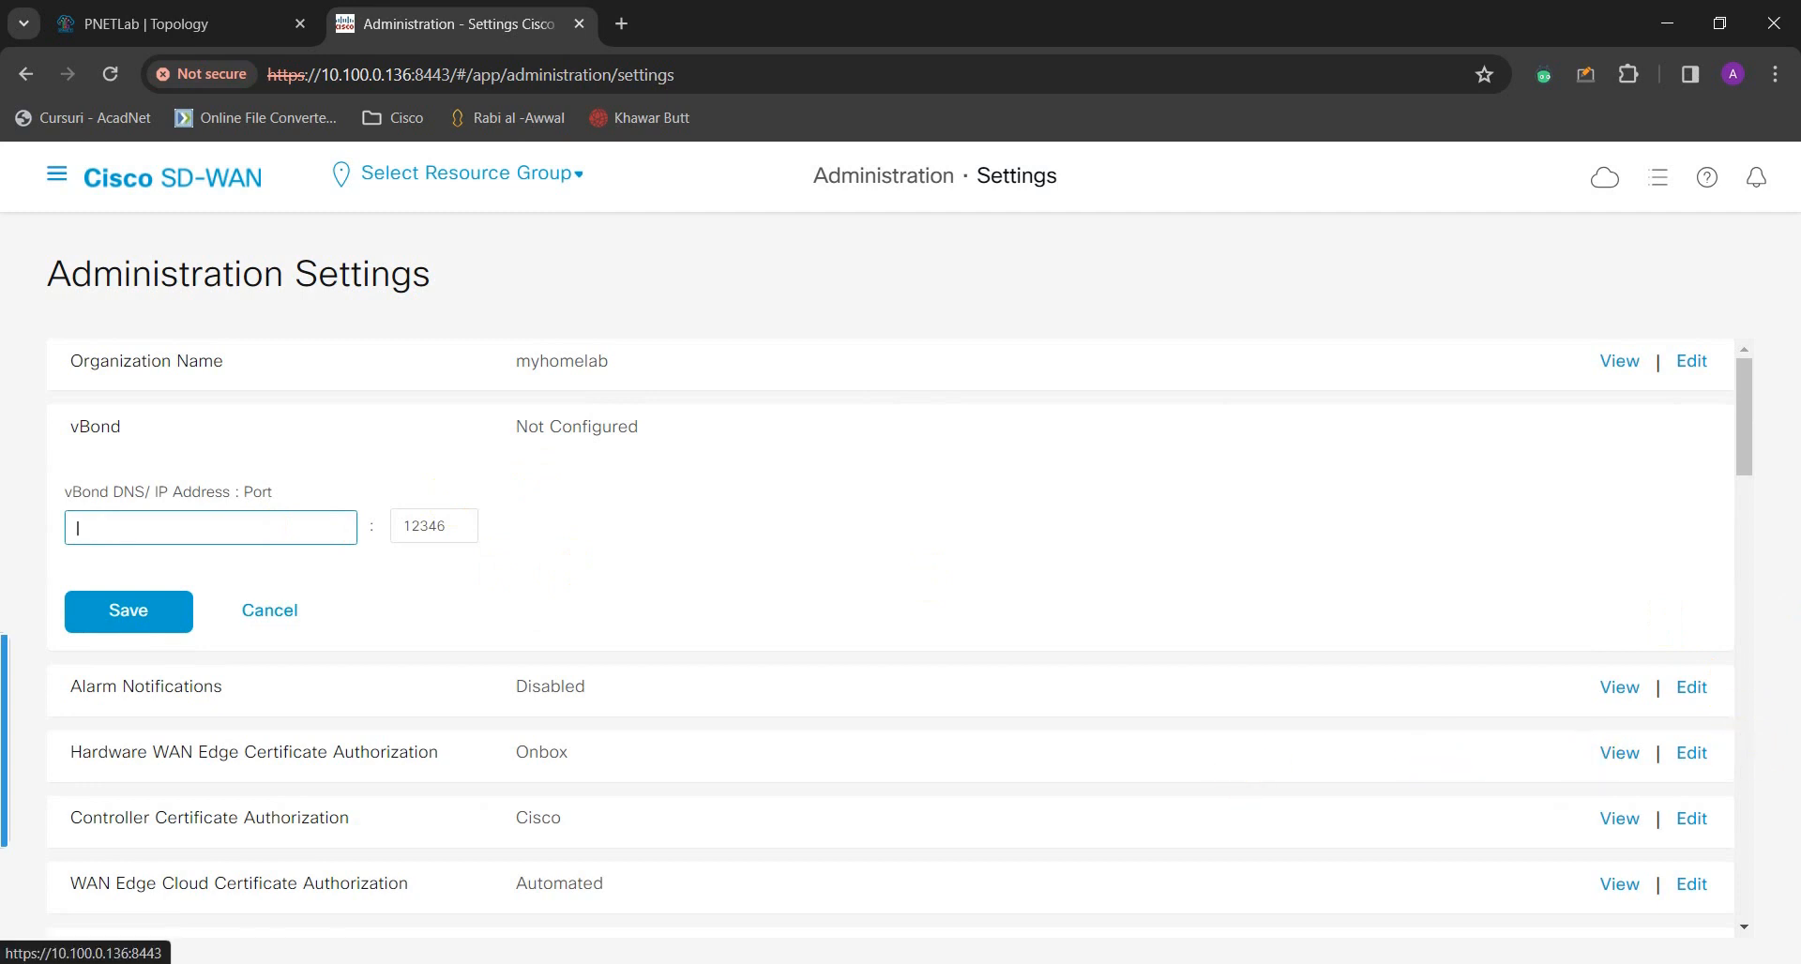
click(216, 24)
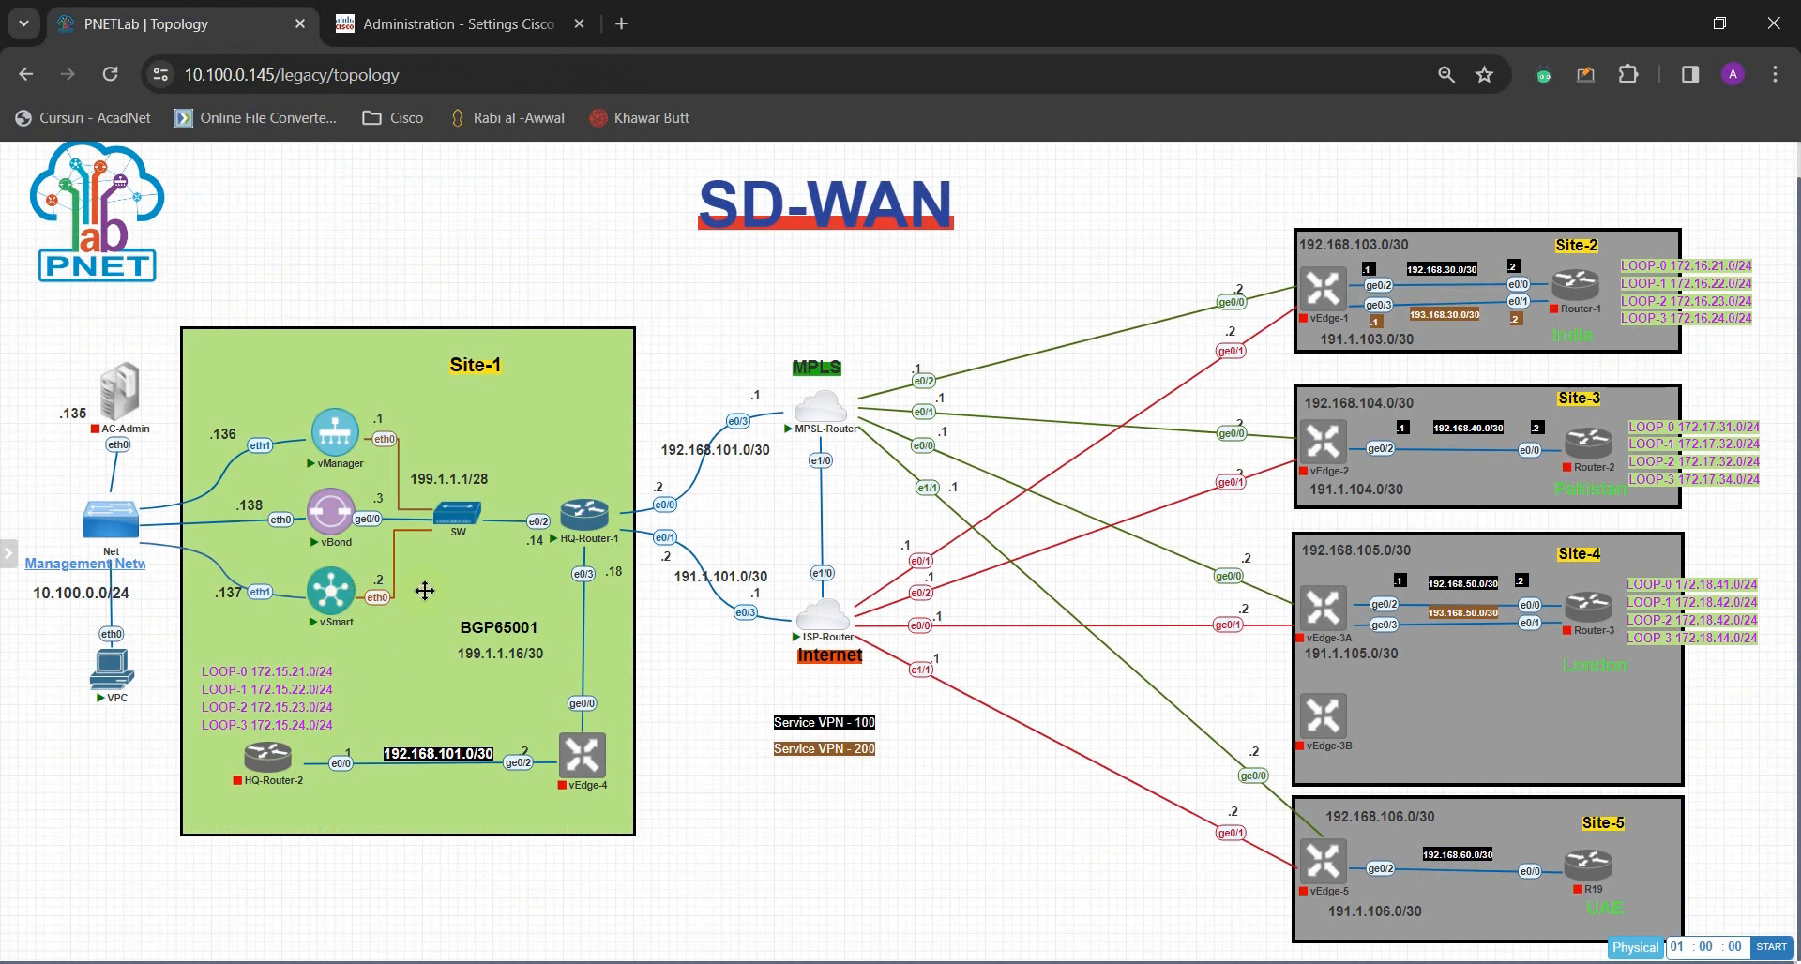
- Check vBond's addresses on the topology (.138 management, .3 on 199.1.1.0/28), then return to vManage
mouse_move(356, 597)
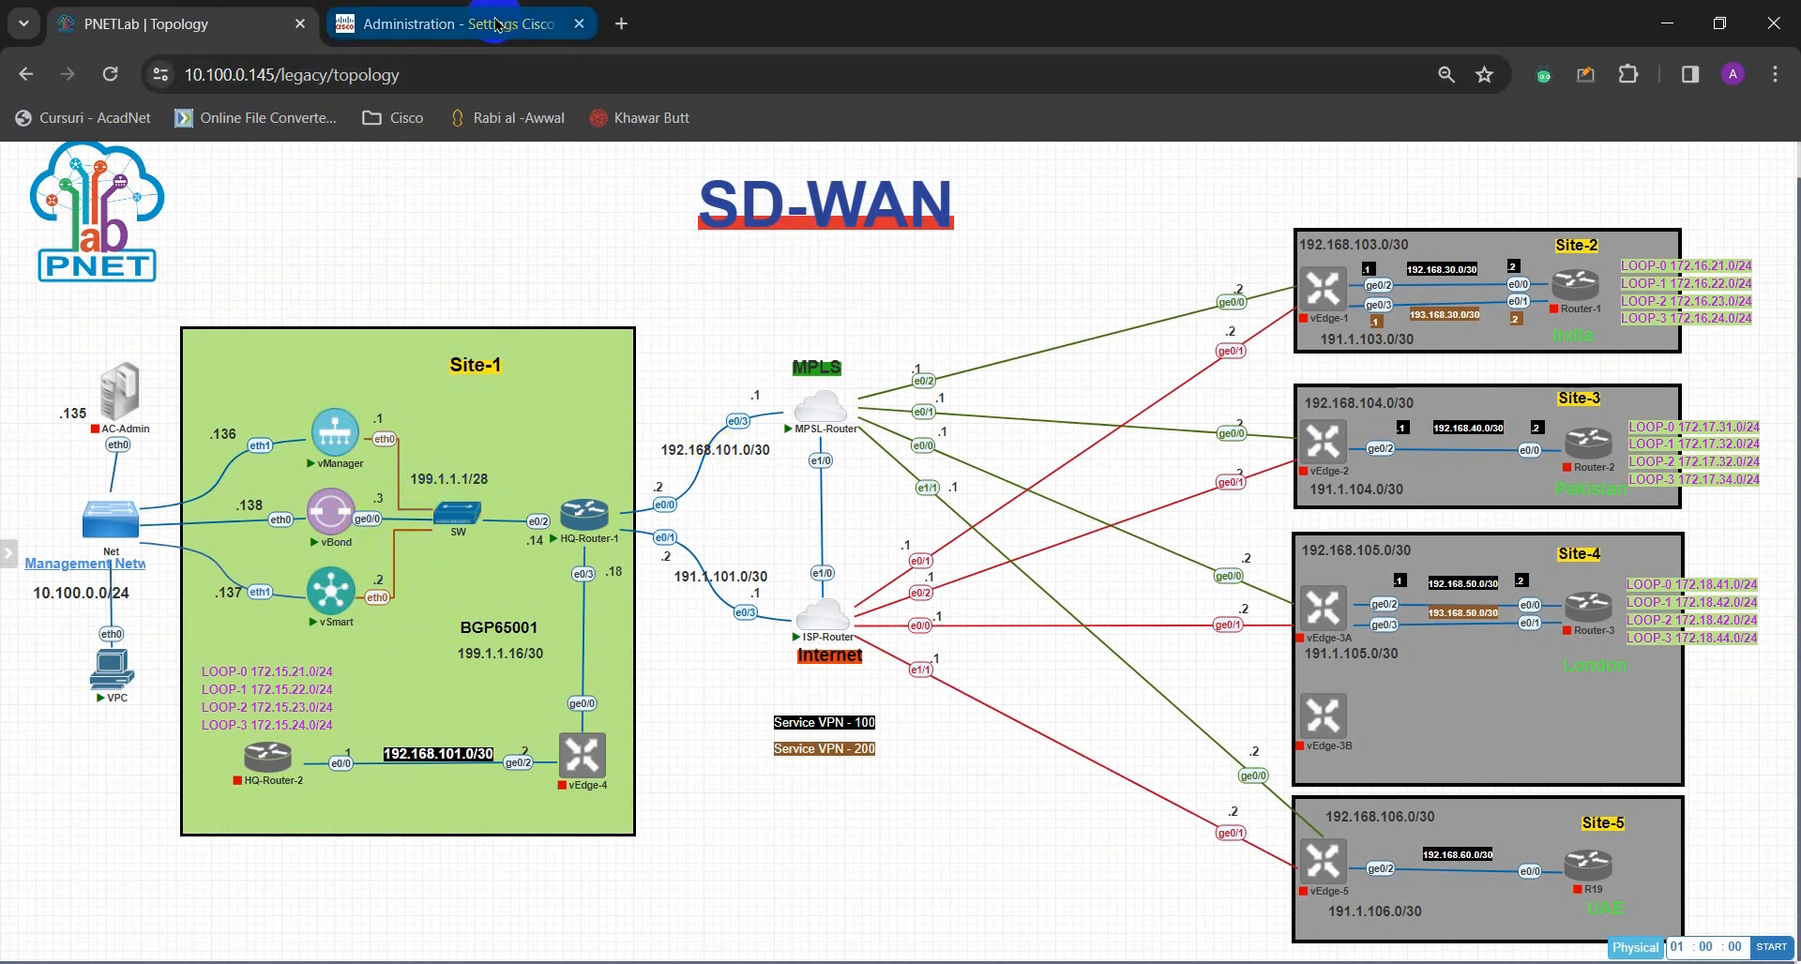
click(451, 23)
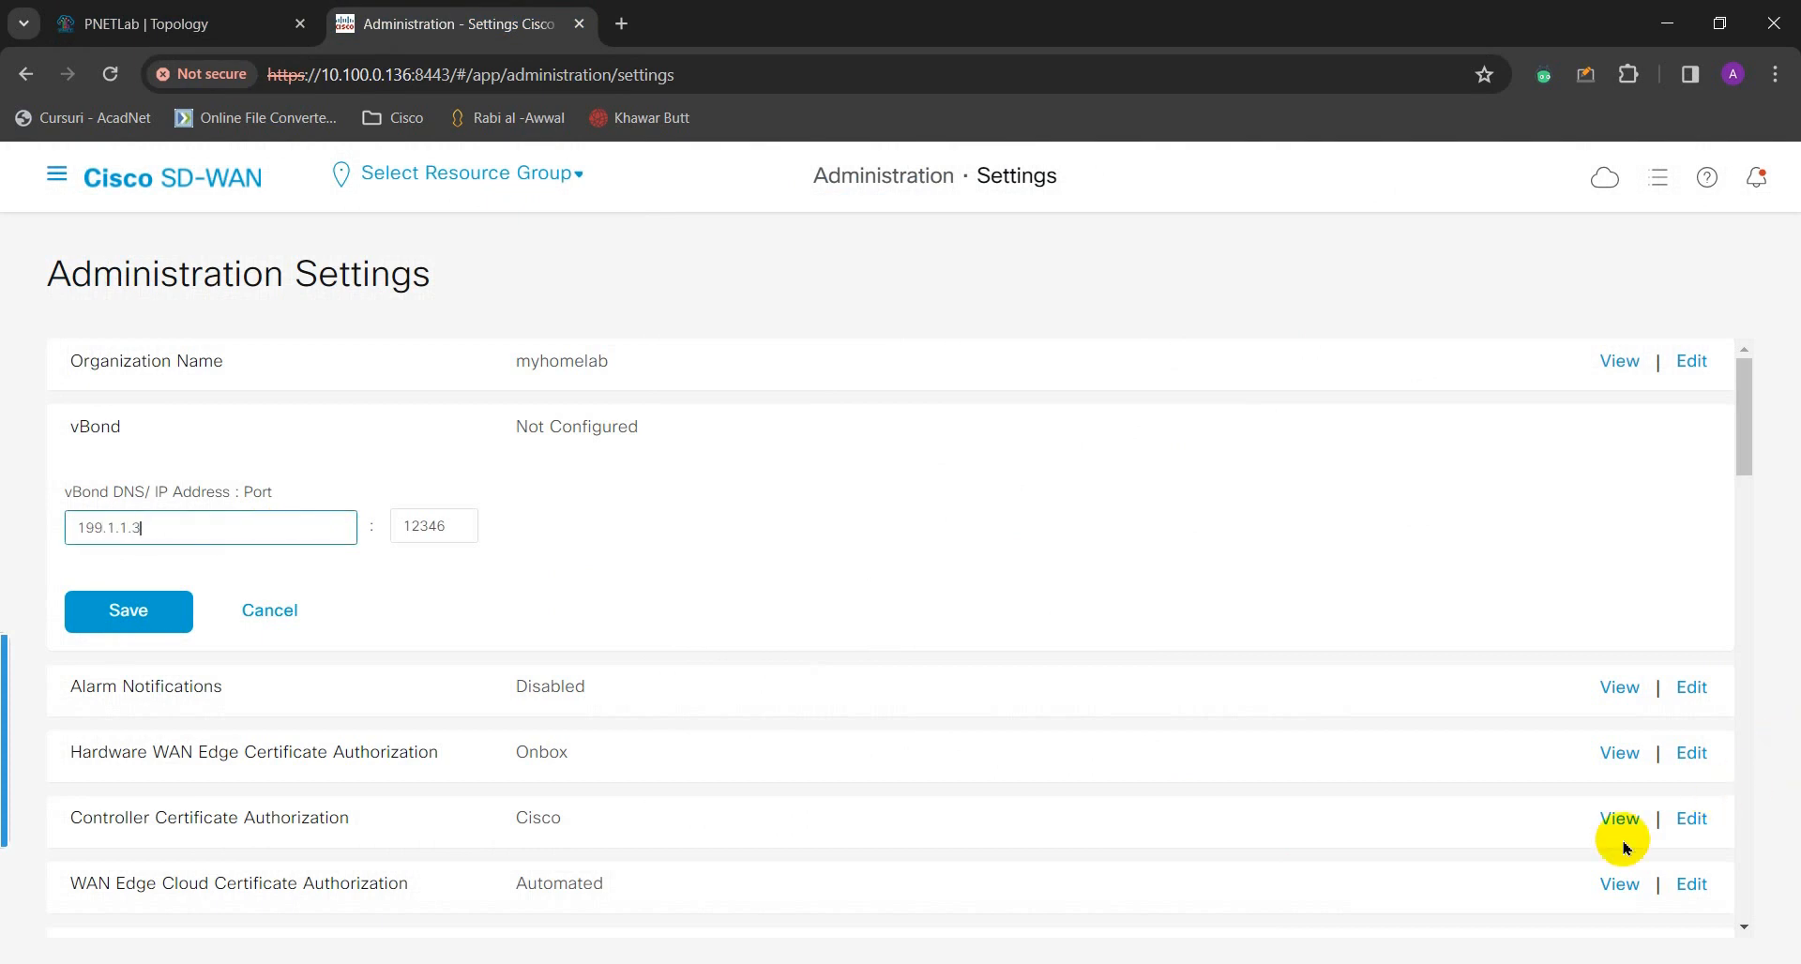
- Save vBond as 199.1.1.3 on port 12346, then go back to the PNETLab topology
click(183, 612)
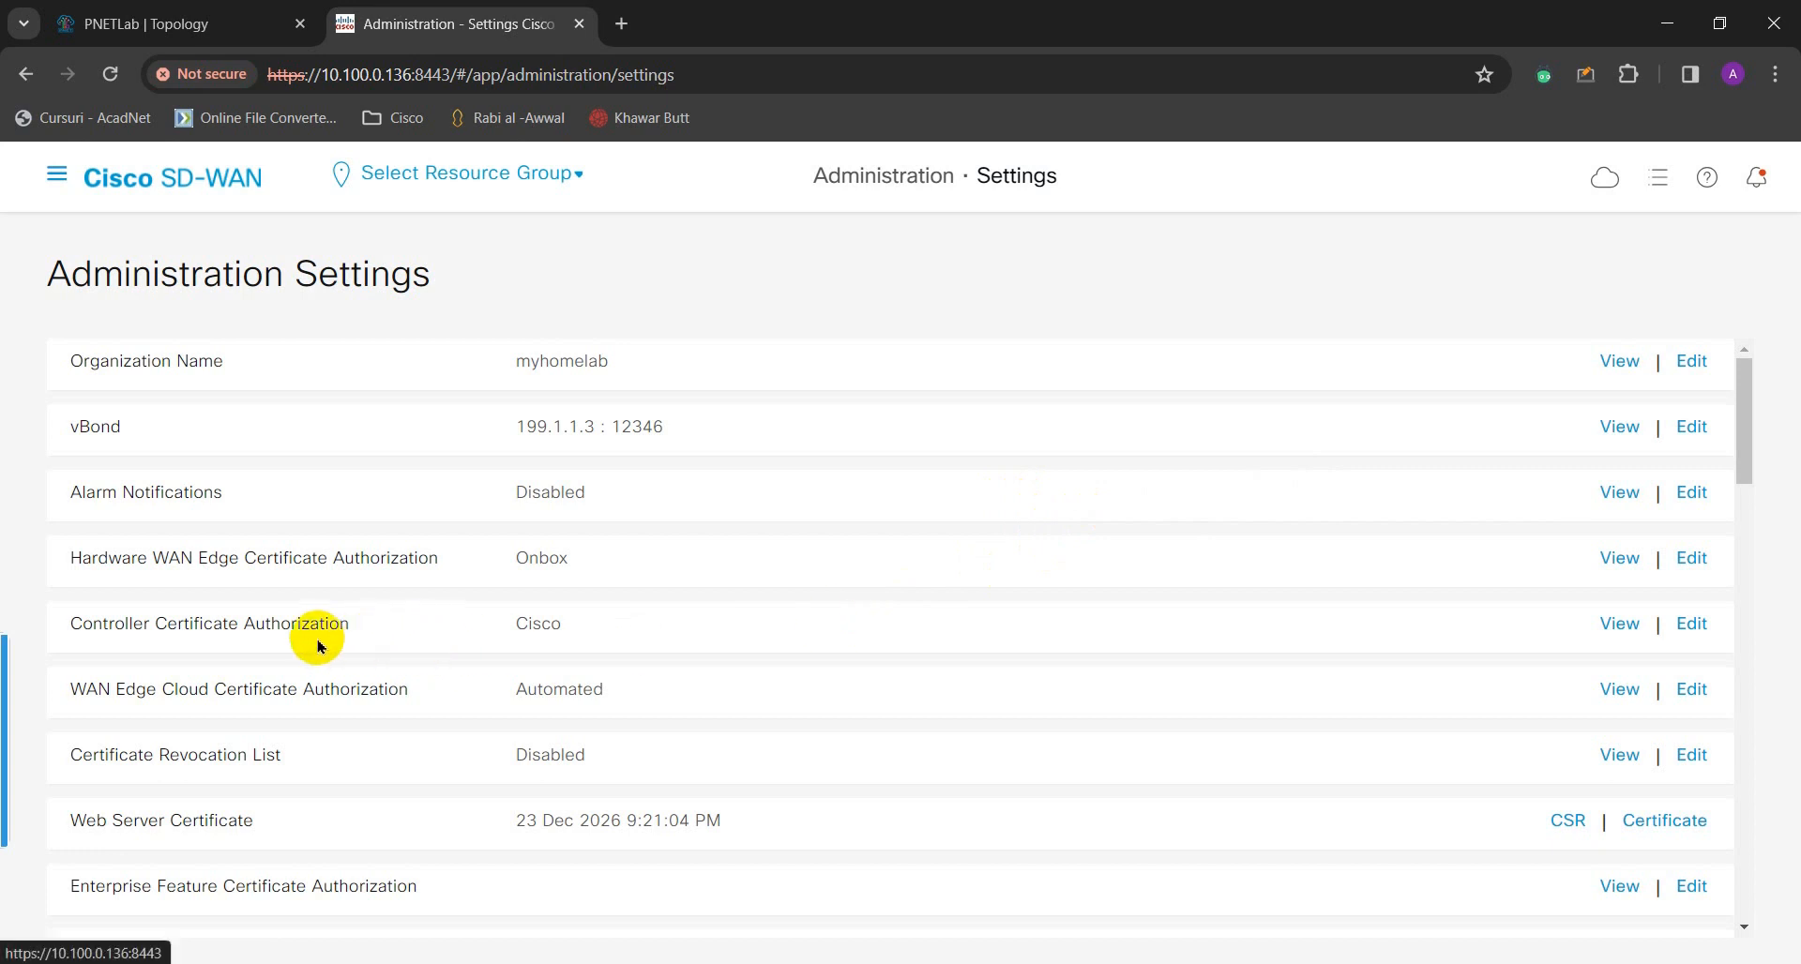
click(196, 13)
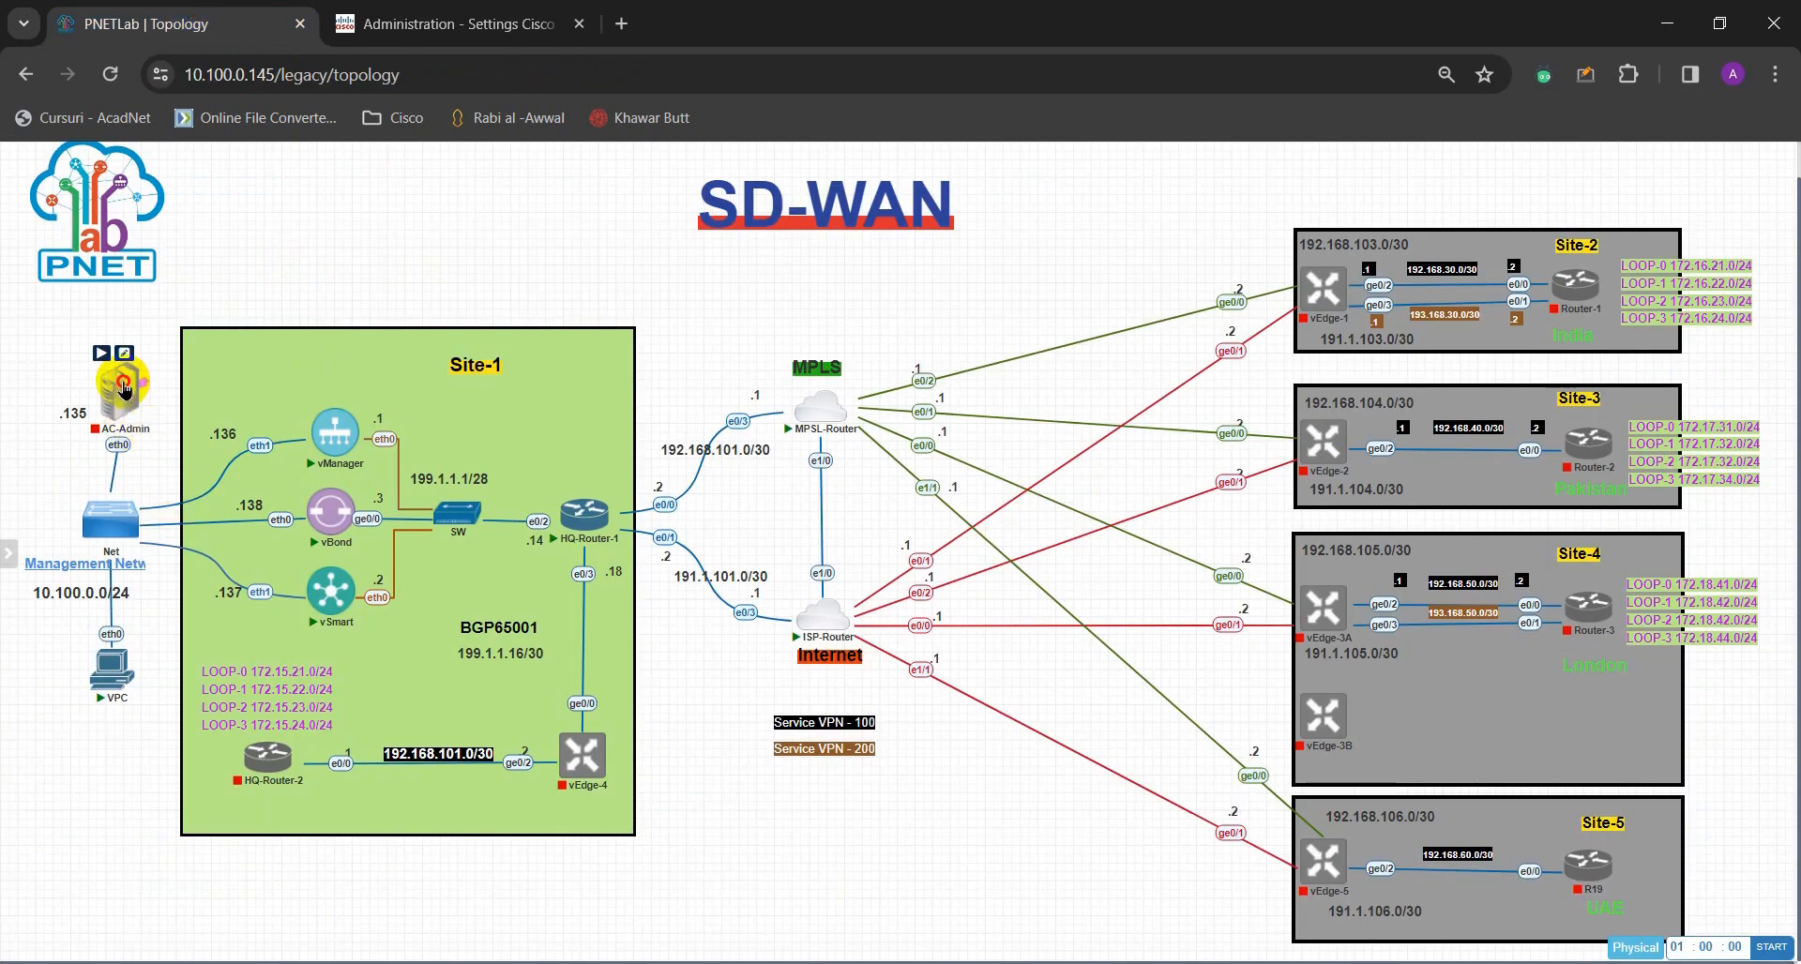
- Select and inspect the AC-Admin server node (.135) and its eth0 link on the topology
drag(124, 385, 121, 381)
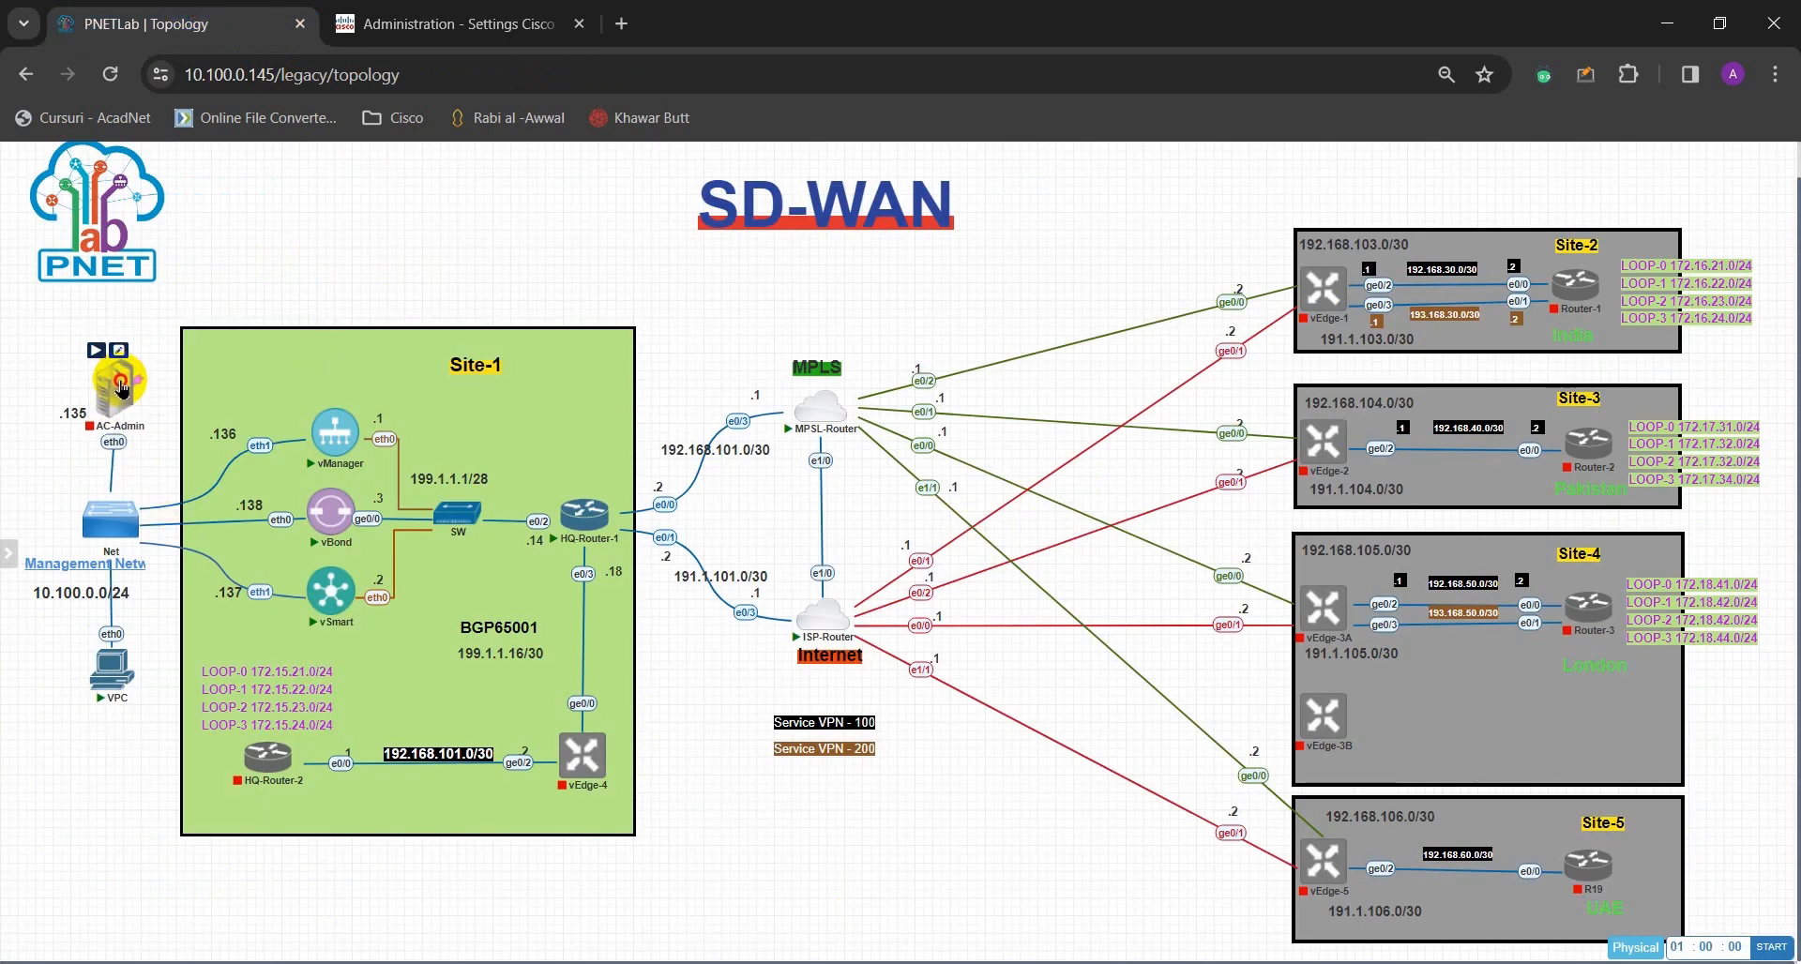
drag(121, 386, 118, 389)
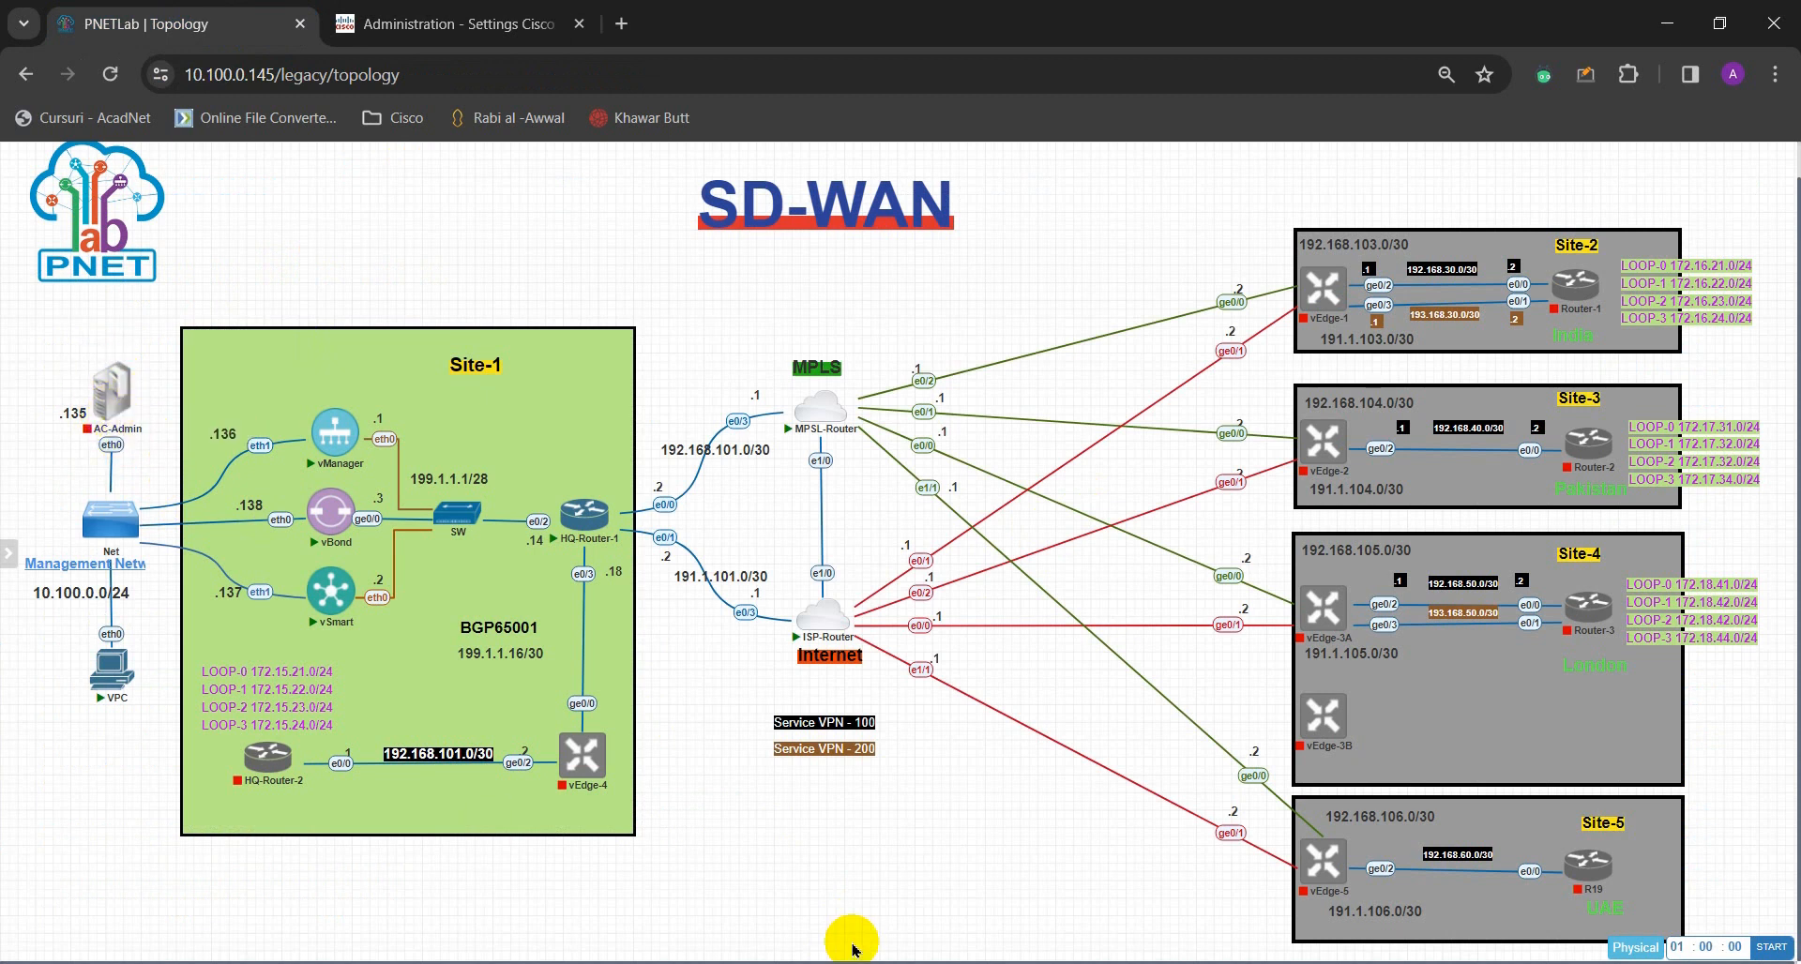
drag(148, 458, 46, 338)
click(68, 469)
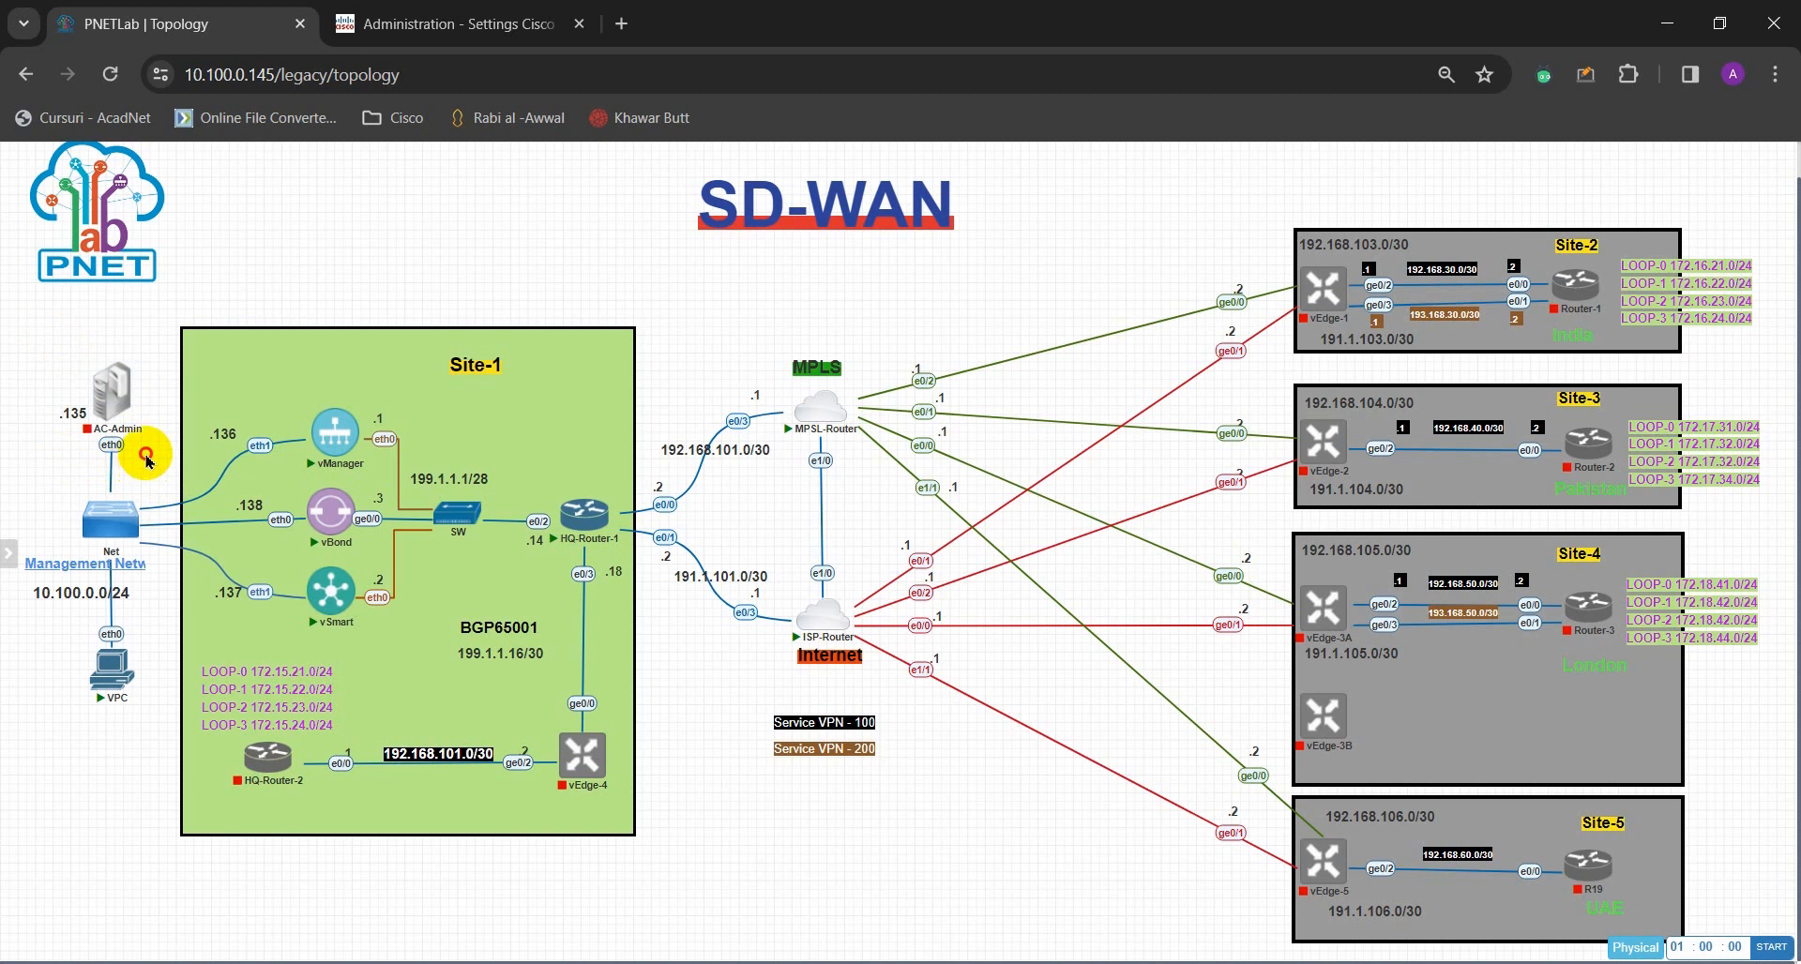
drag(125, 459, 48, 369)
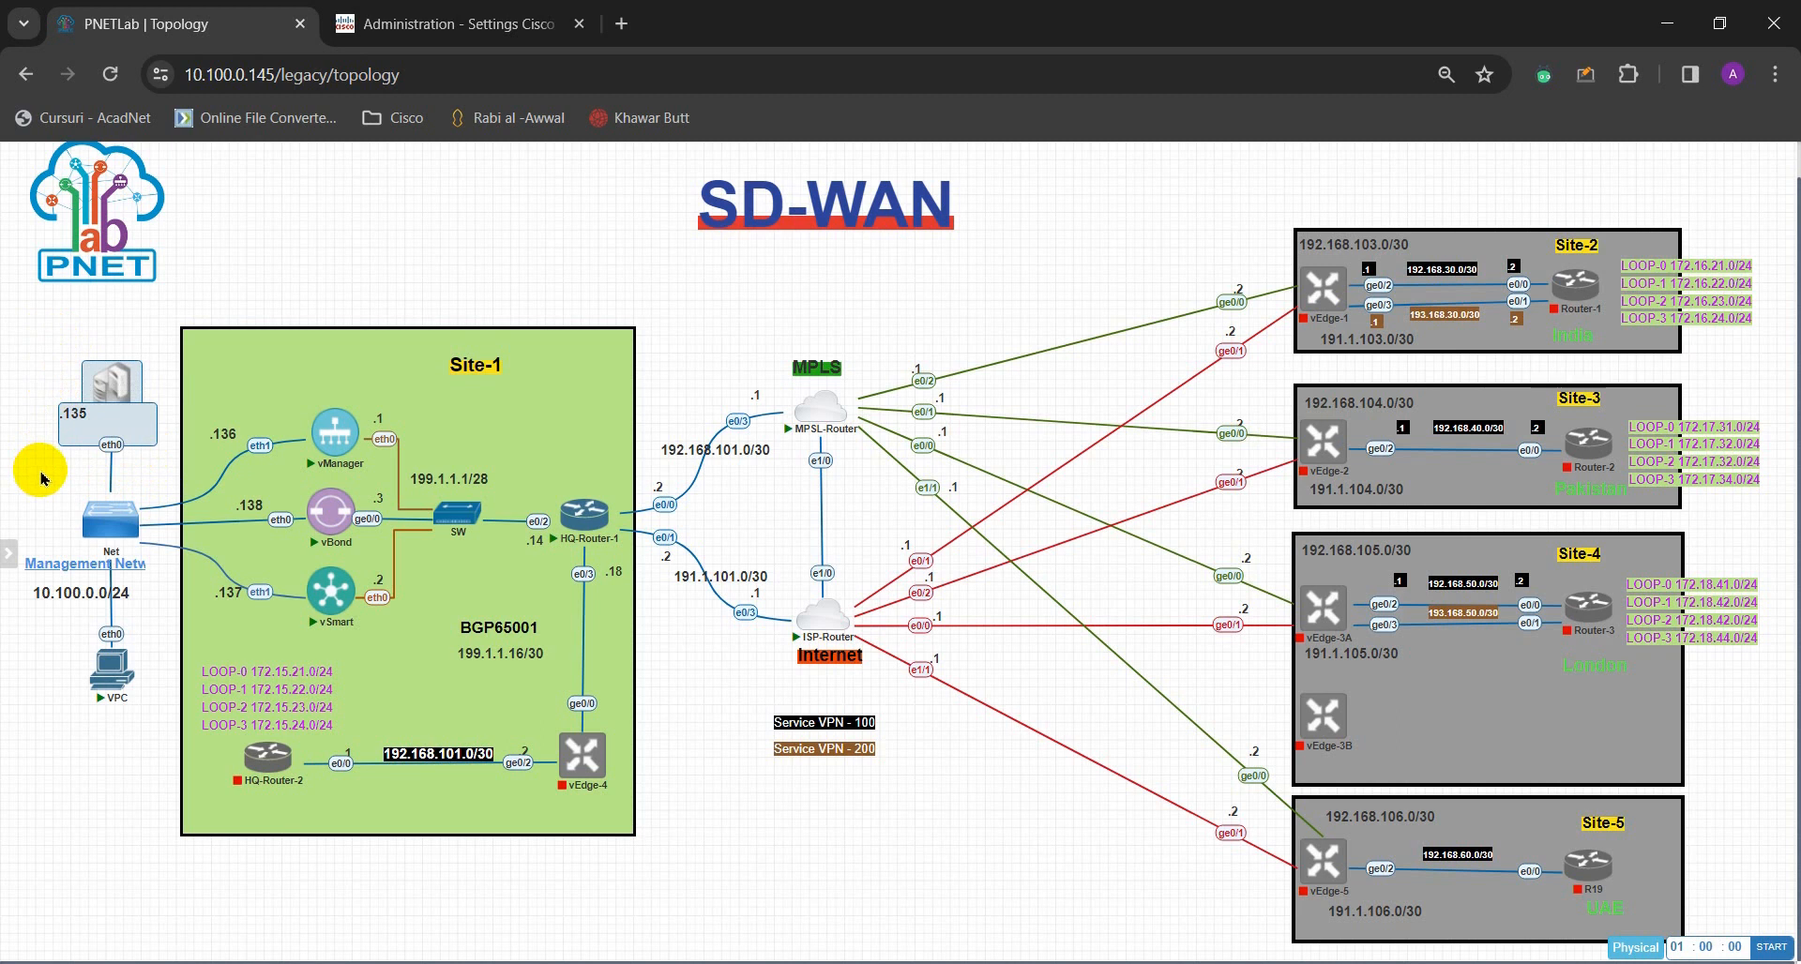
click(142, 469)
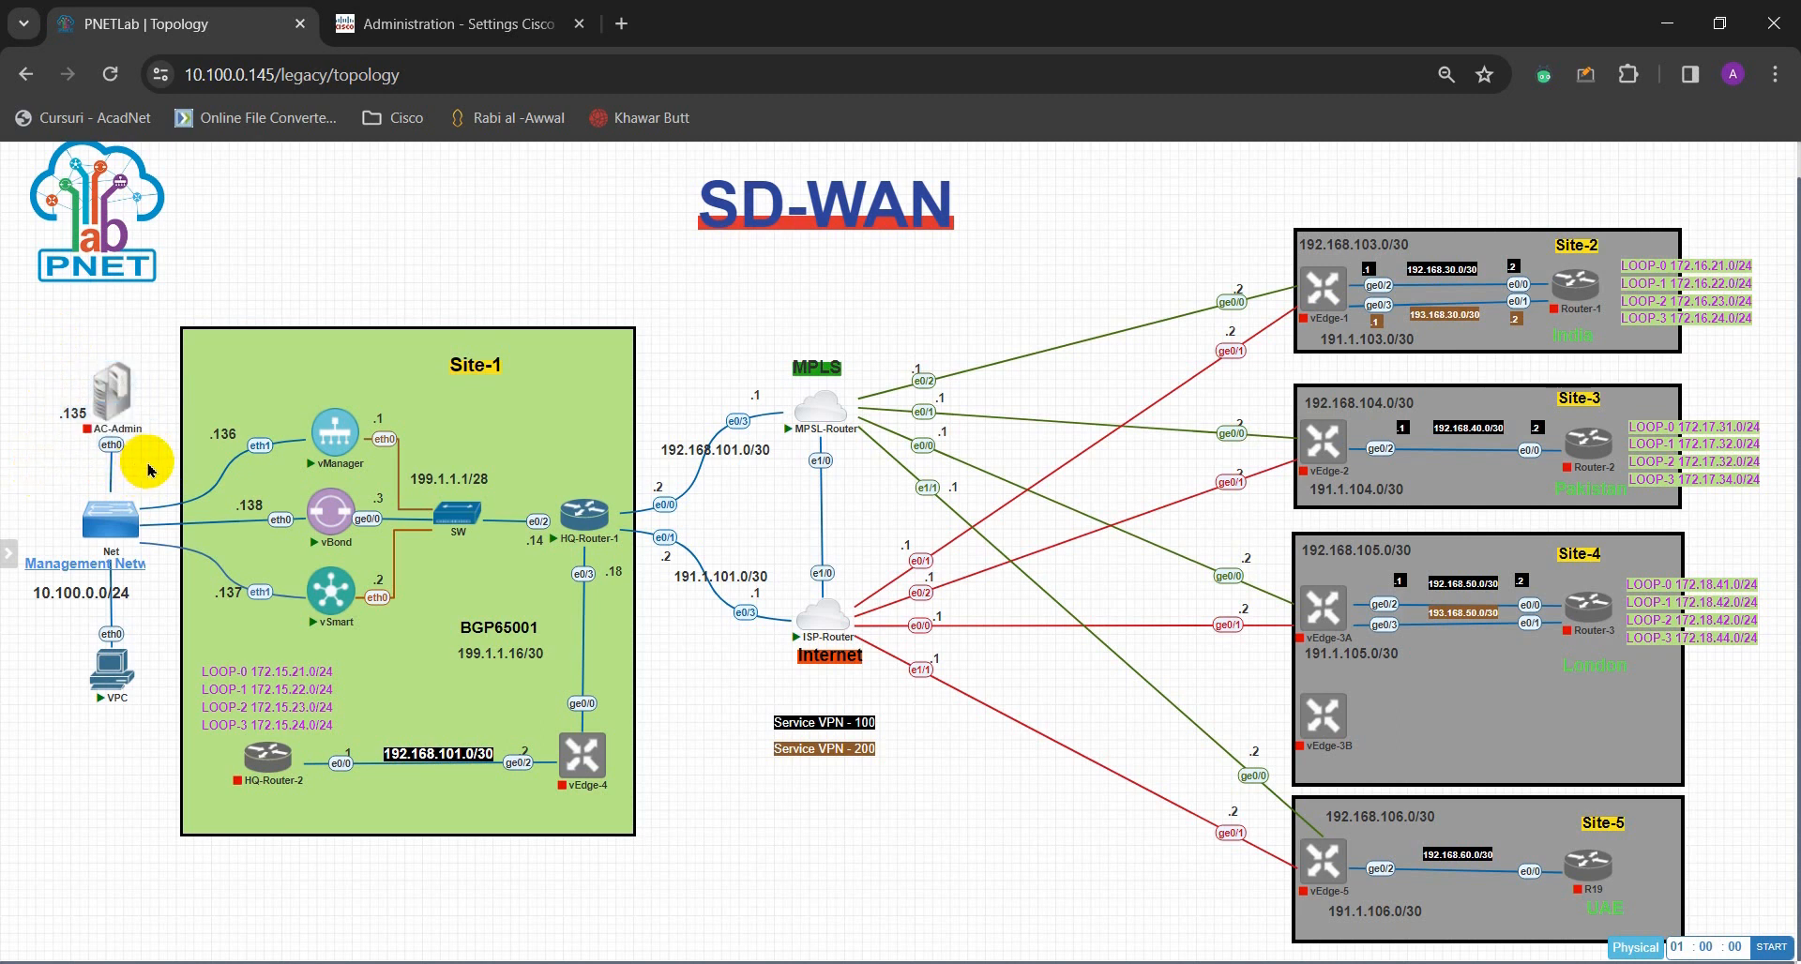
drag(149, 459, 50, 358)
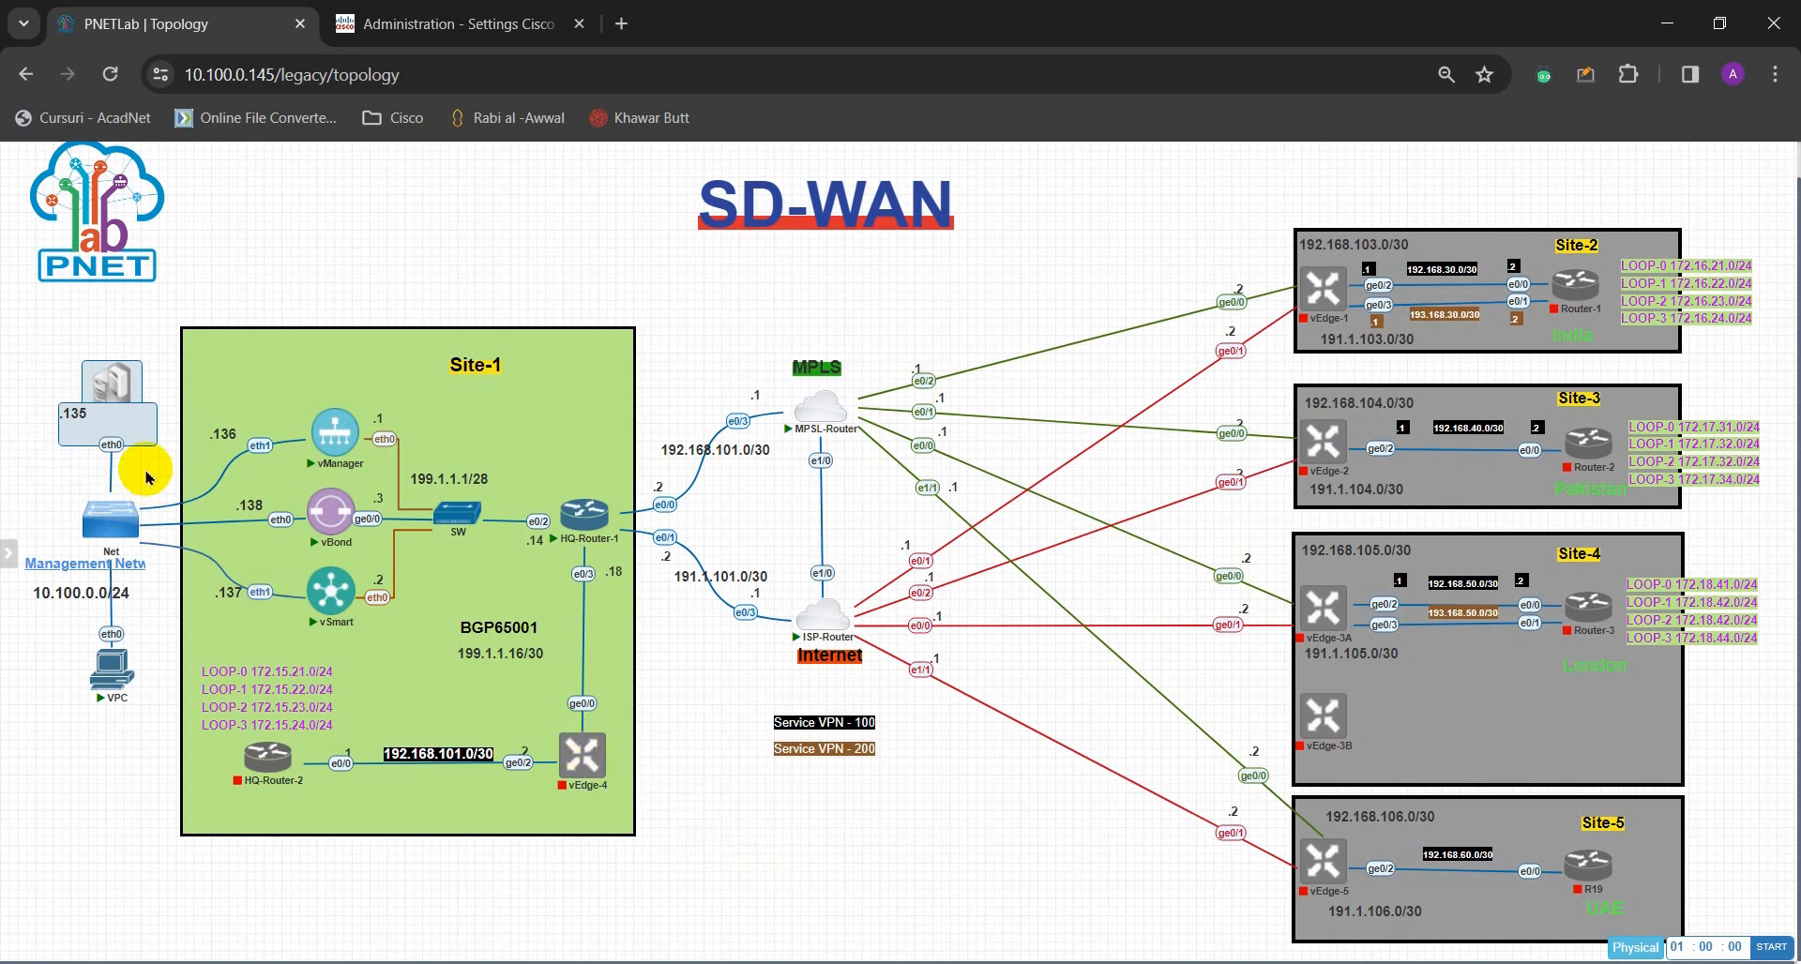
click(147, 476)
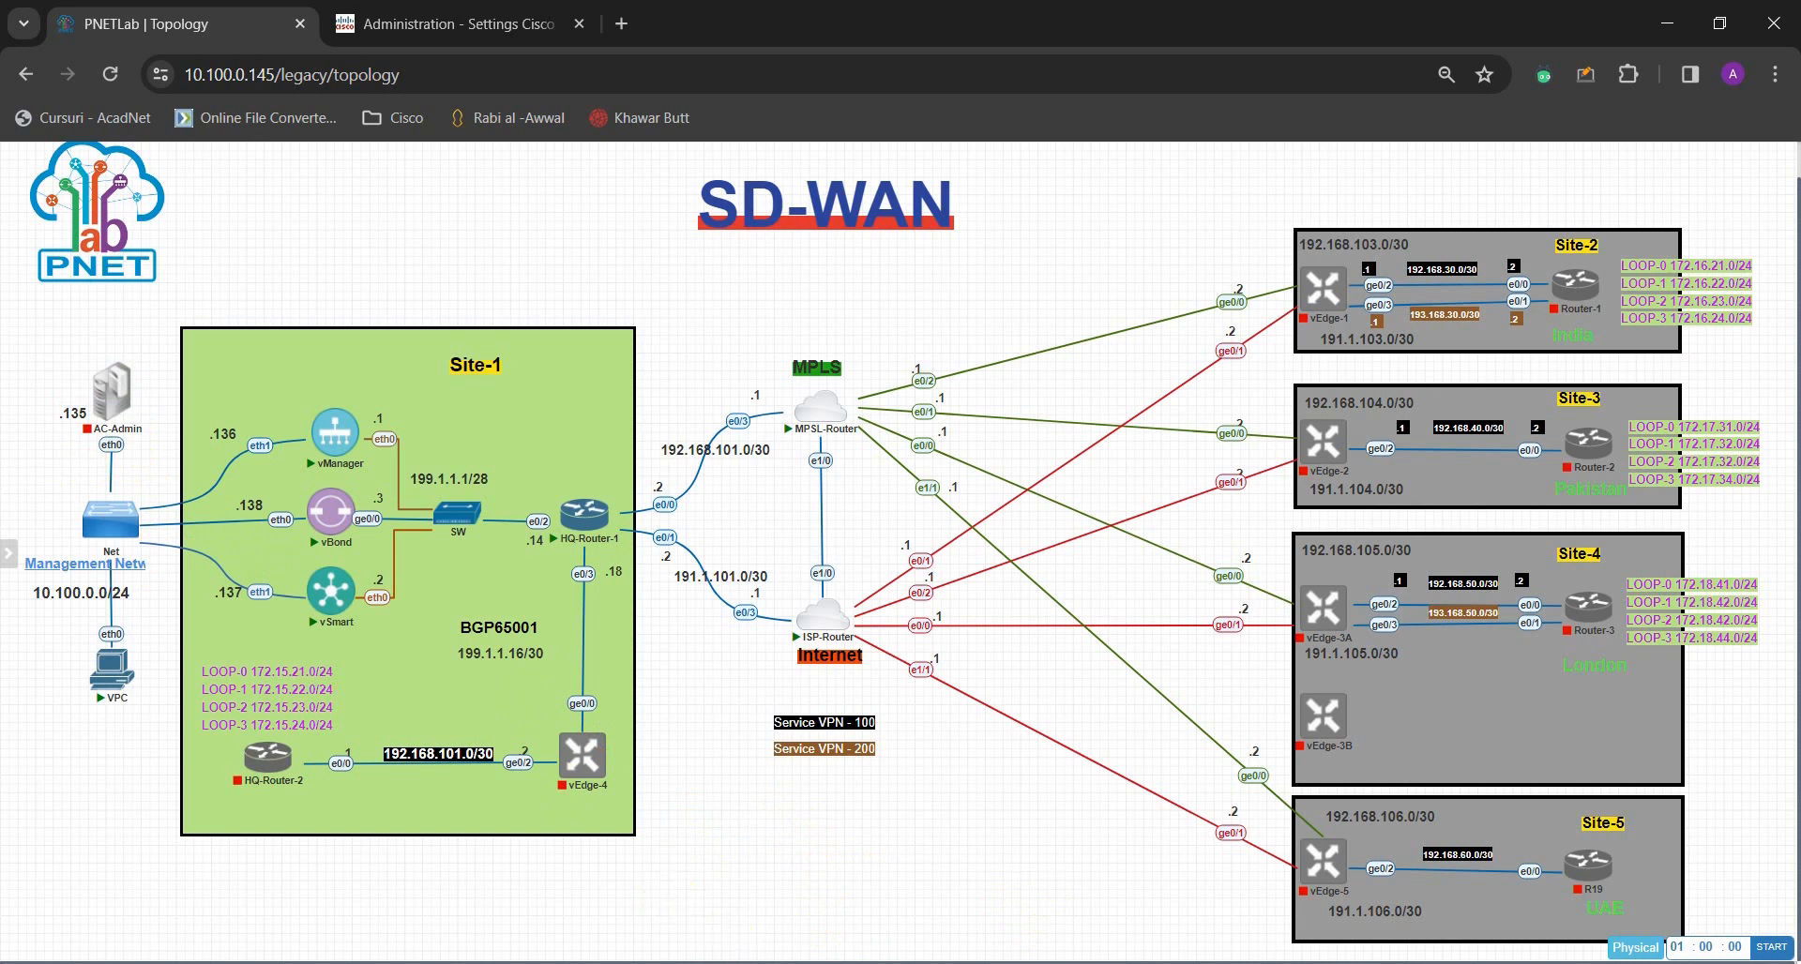
- Bring the VMware Workstation window up from the taskbar over the topology
click(1009, 963)
click(909, 936)
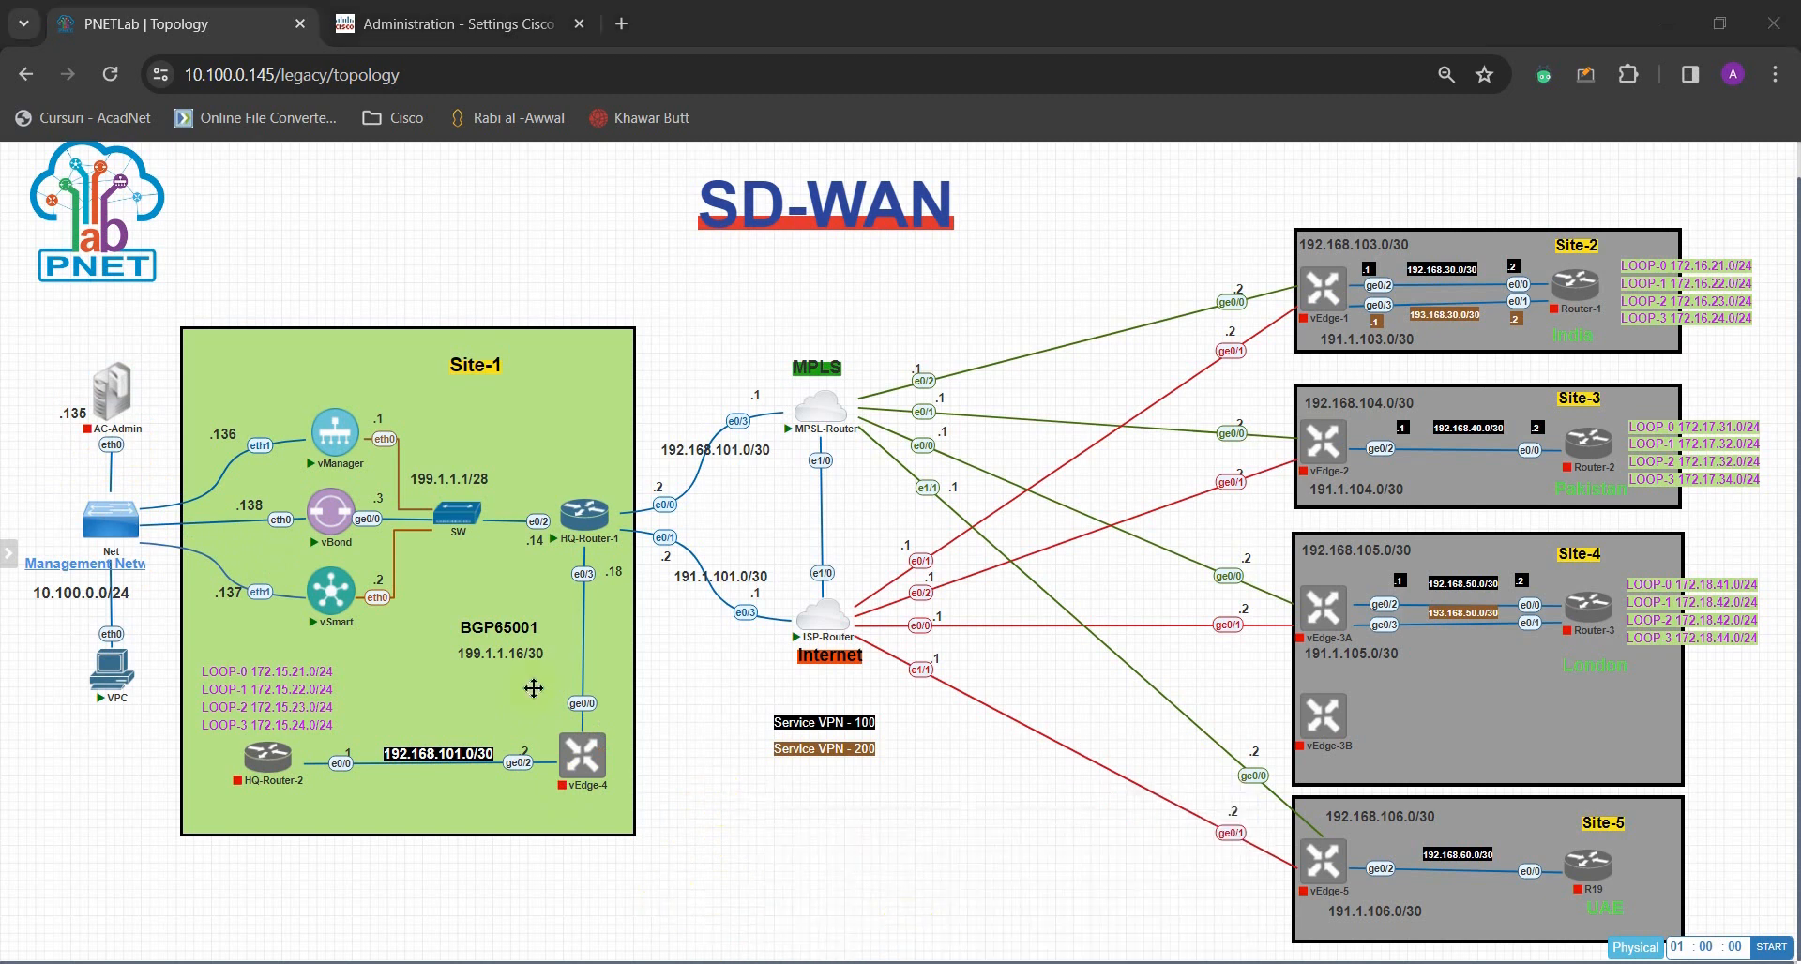
drag(0, 132, 1010, 88)
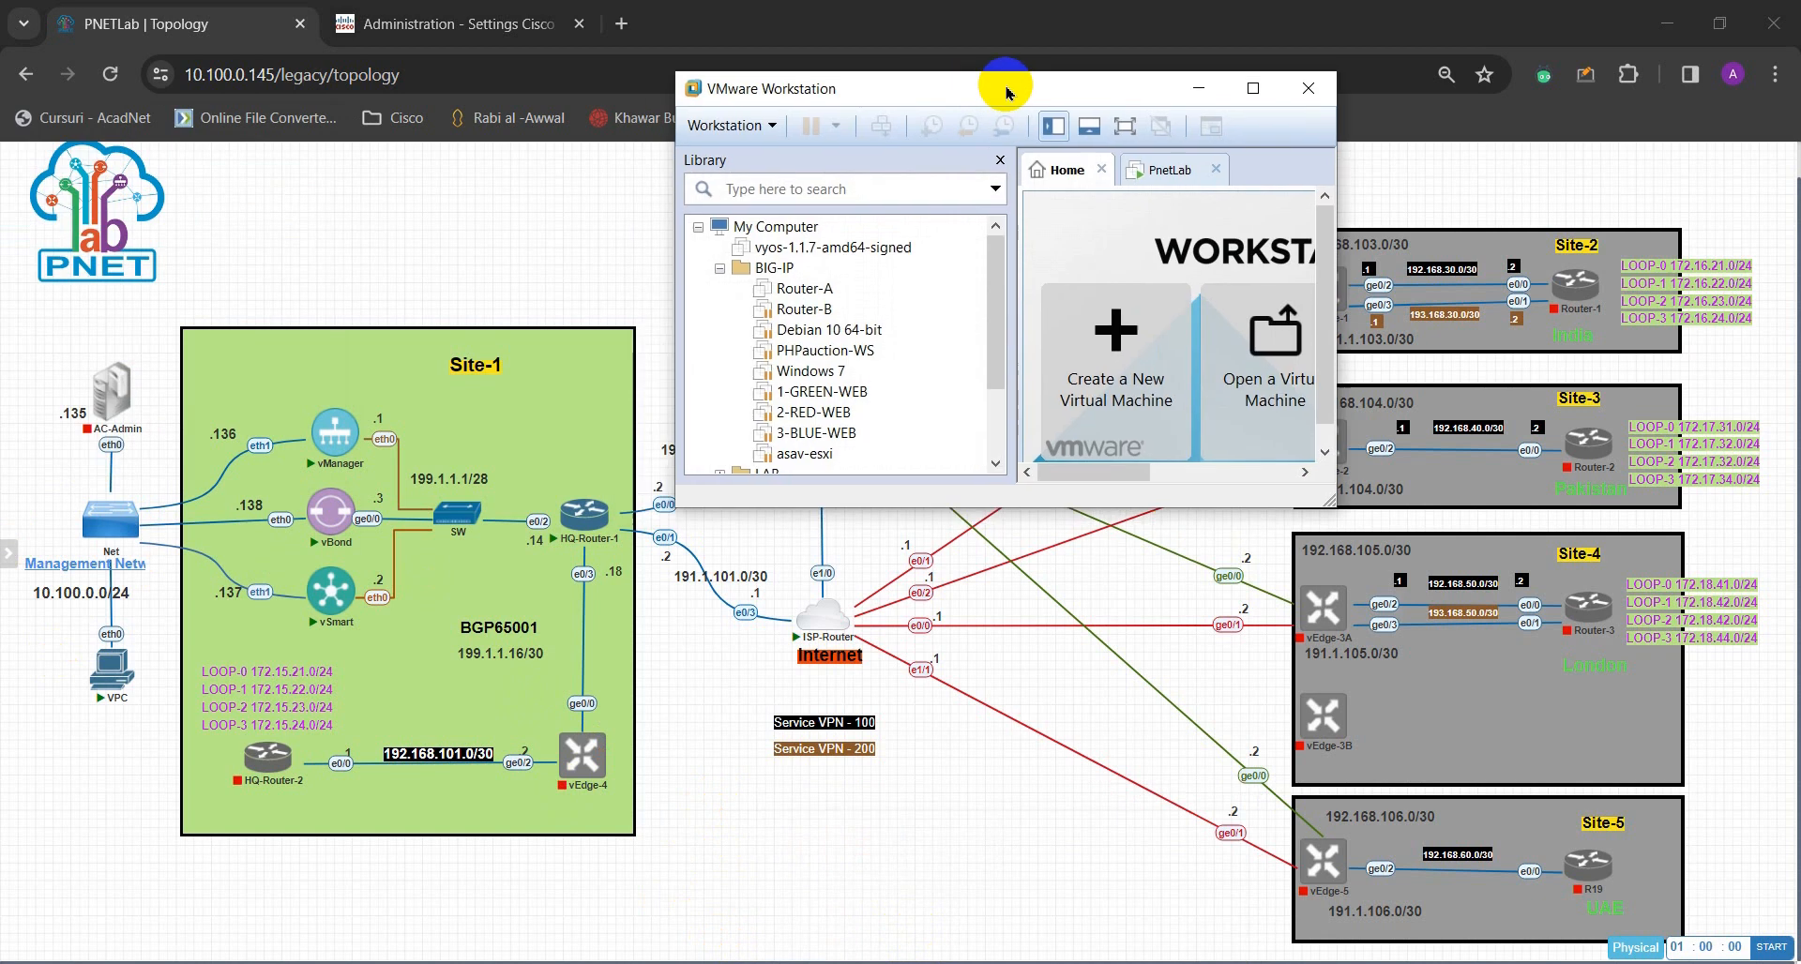
- Maximize VMware Workstation and move the Windows Server 2016 'appears to be in use' warning aside
click(1252, 89)
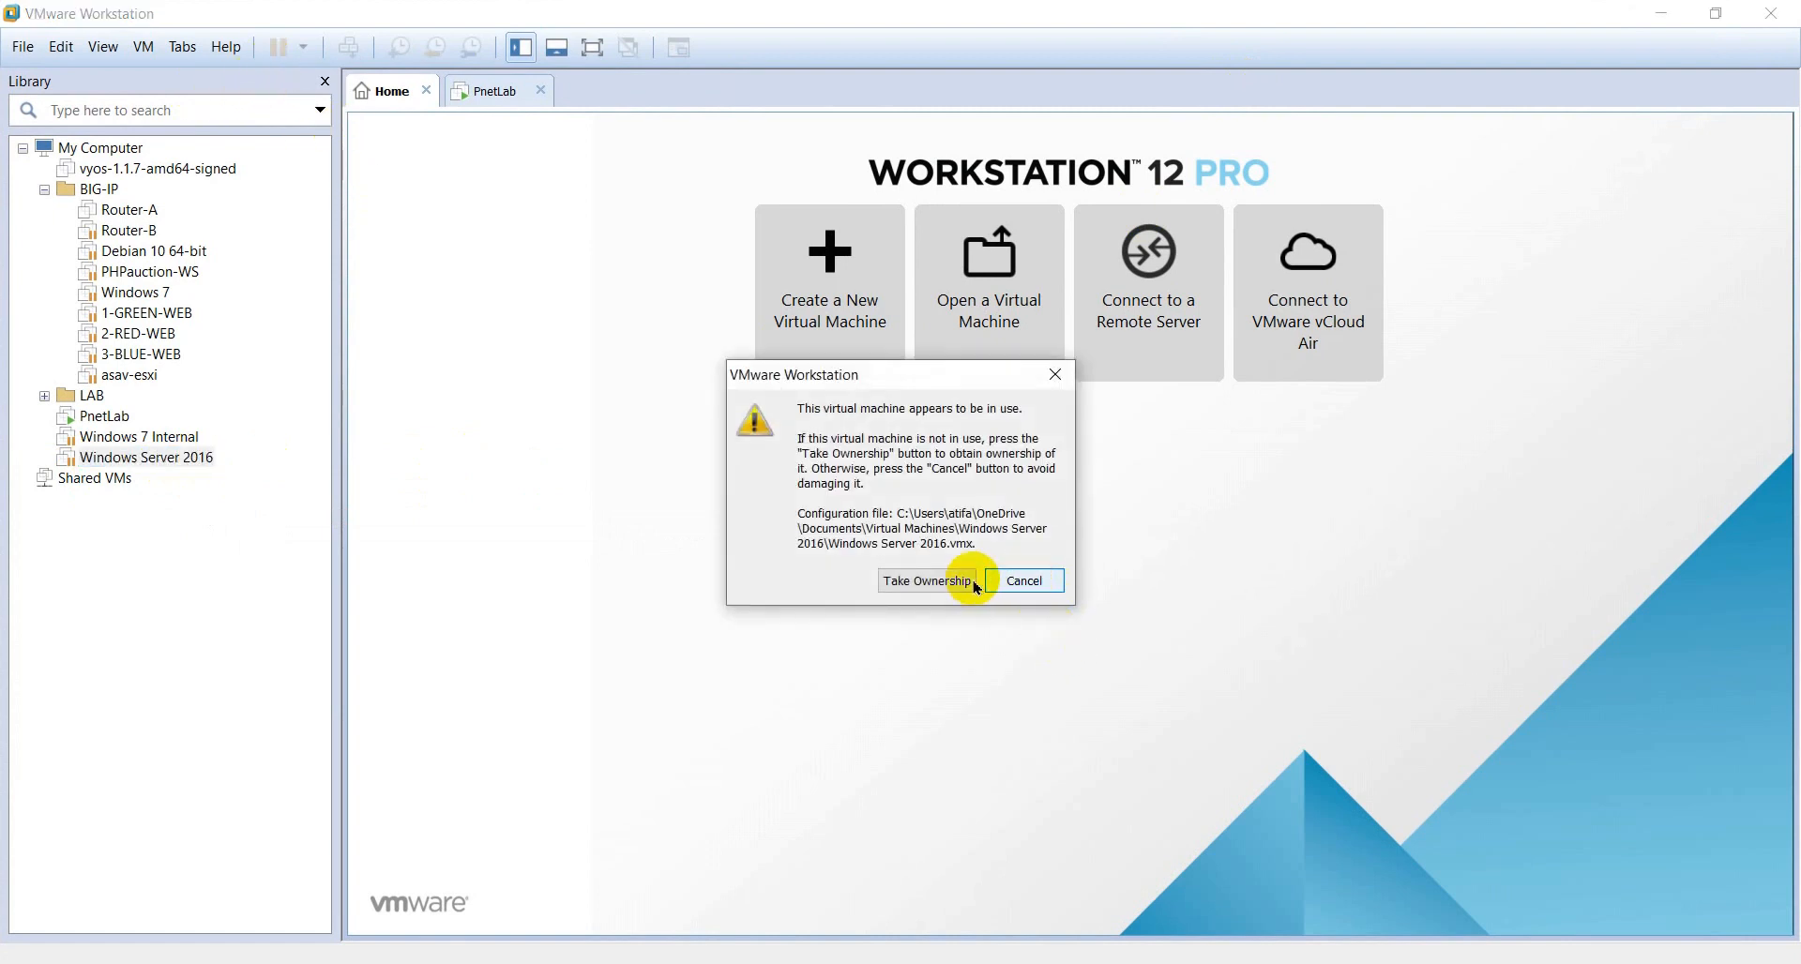
drag(872, 381, 697, 343)
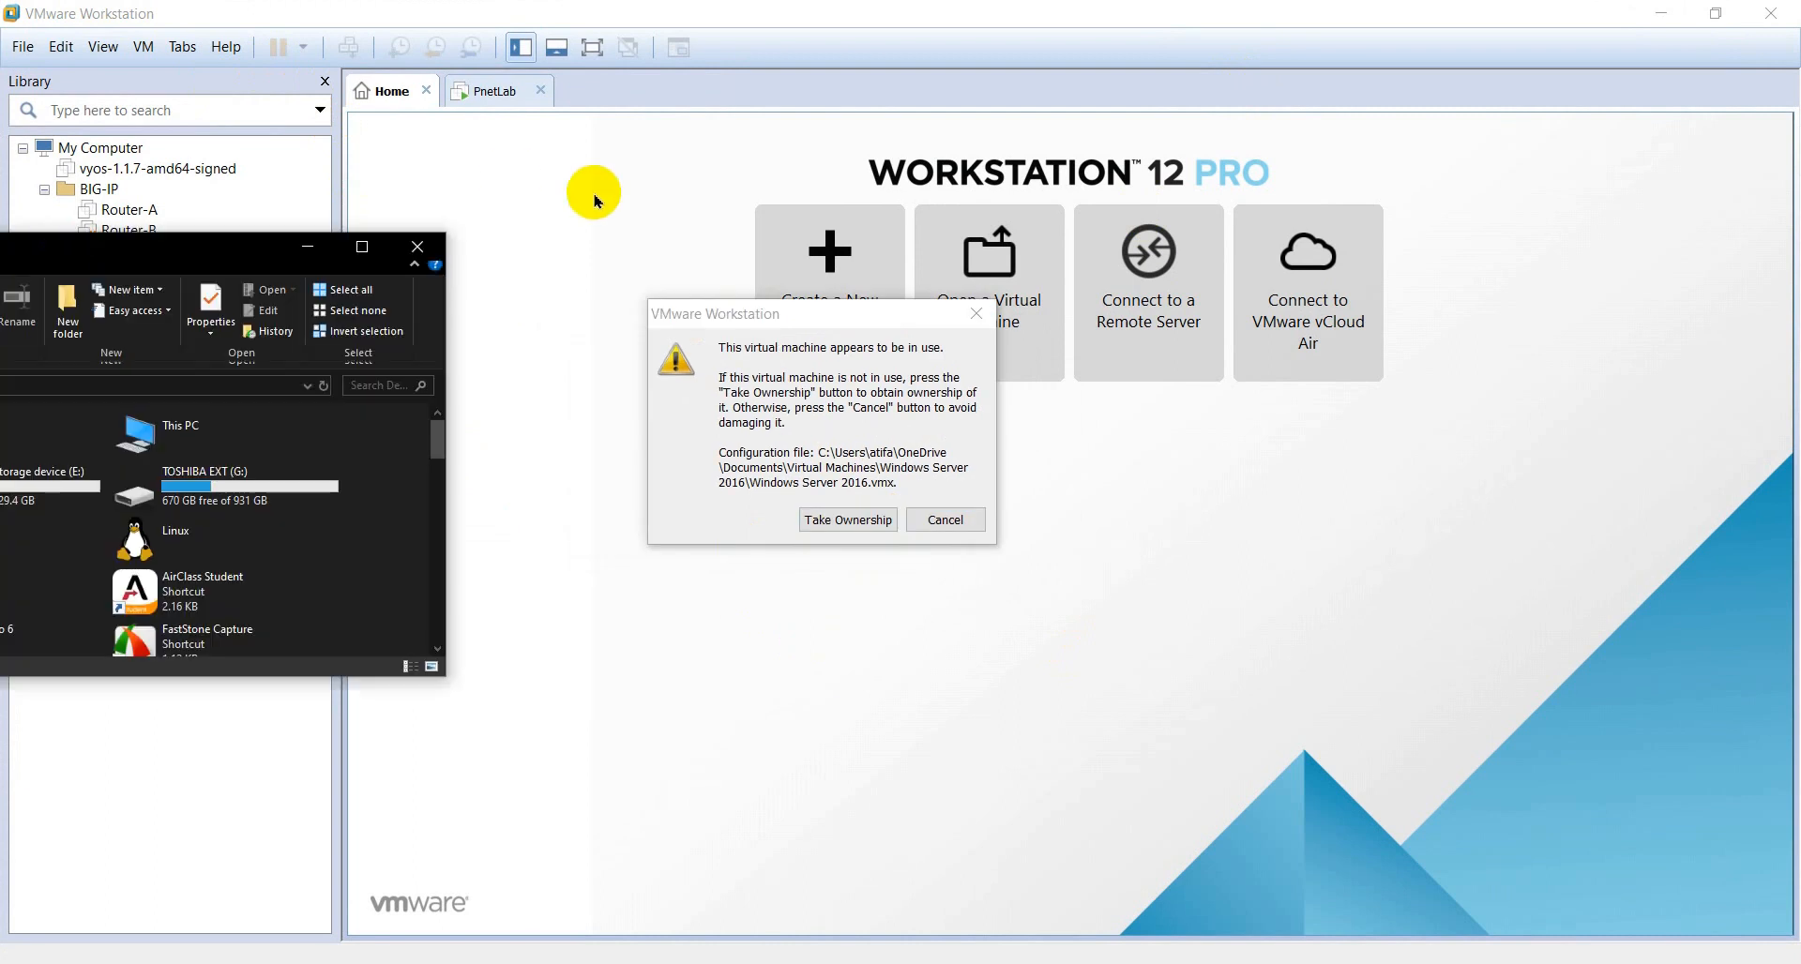
- Move the File Explorer window over the warning and enlarge it
drag(1132, 419, 961, 206)
scroll(760, 534, down, 5)
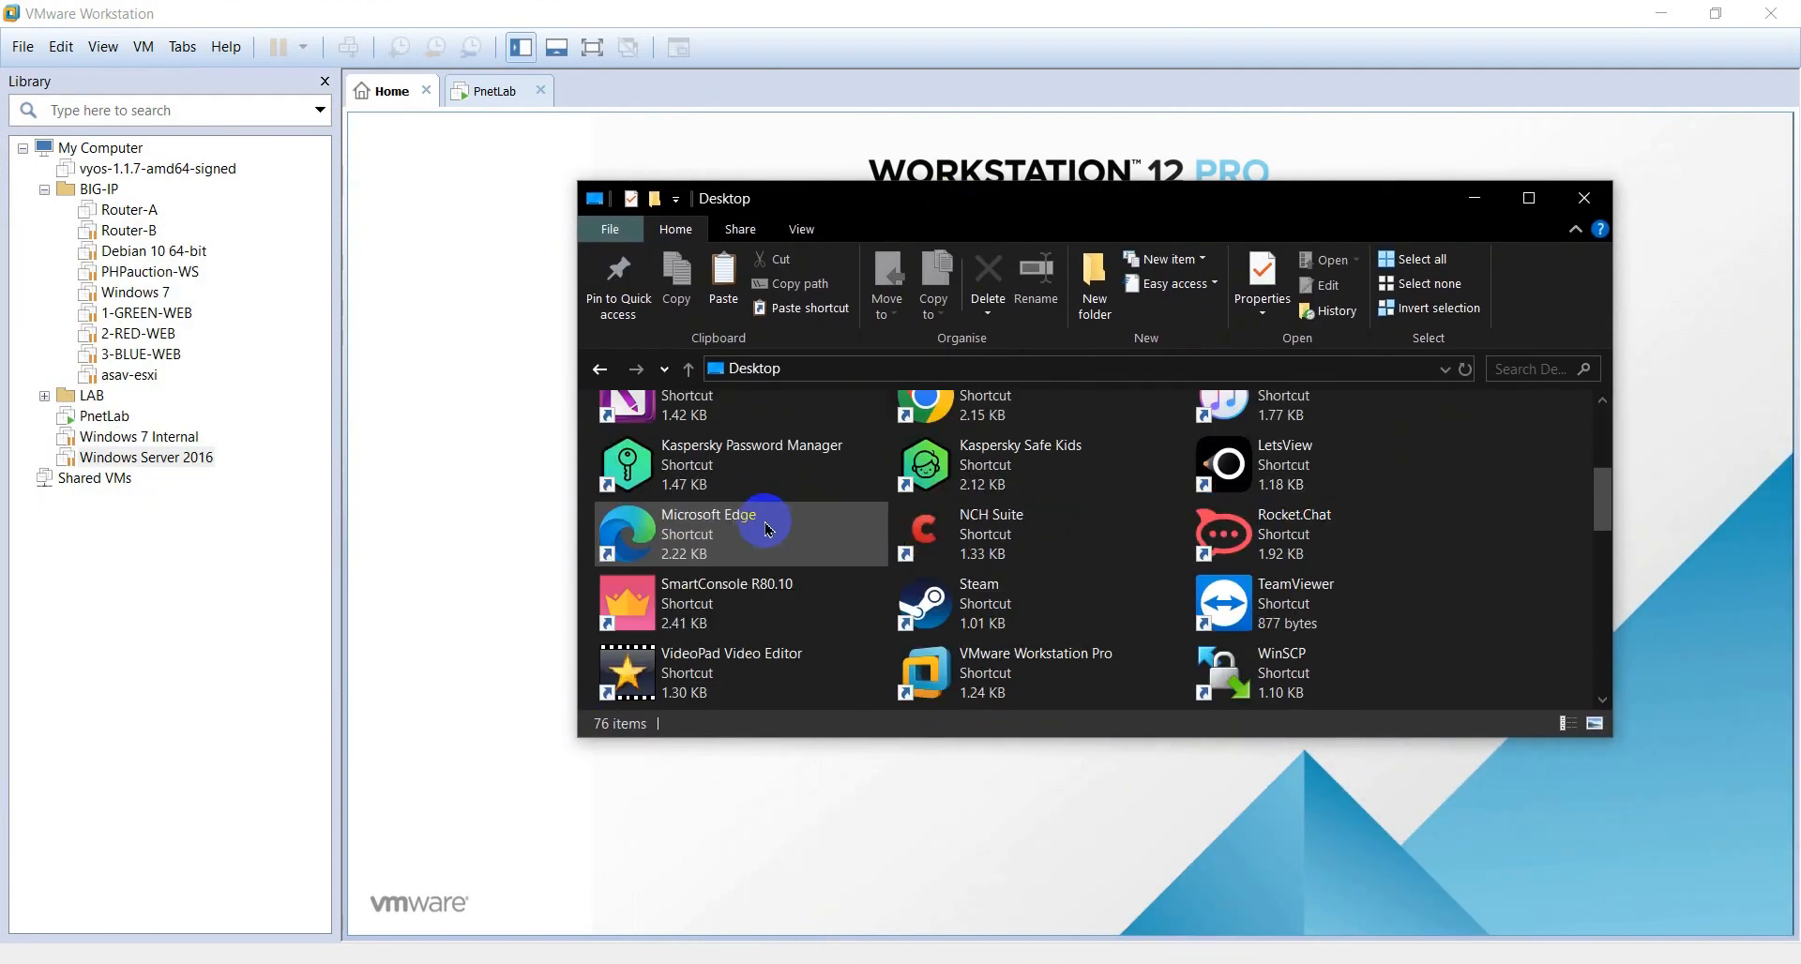
scroll(767, 528, down, 10)
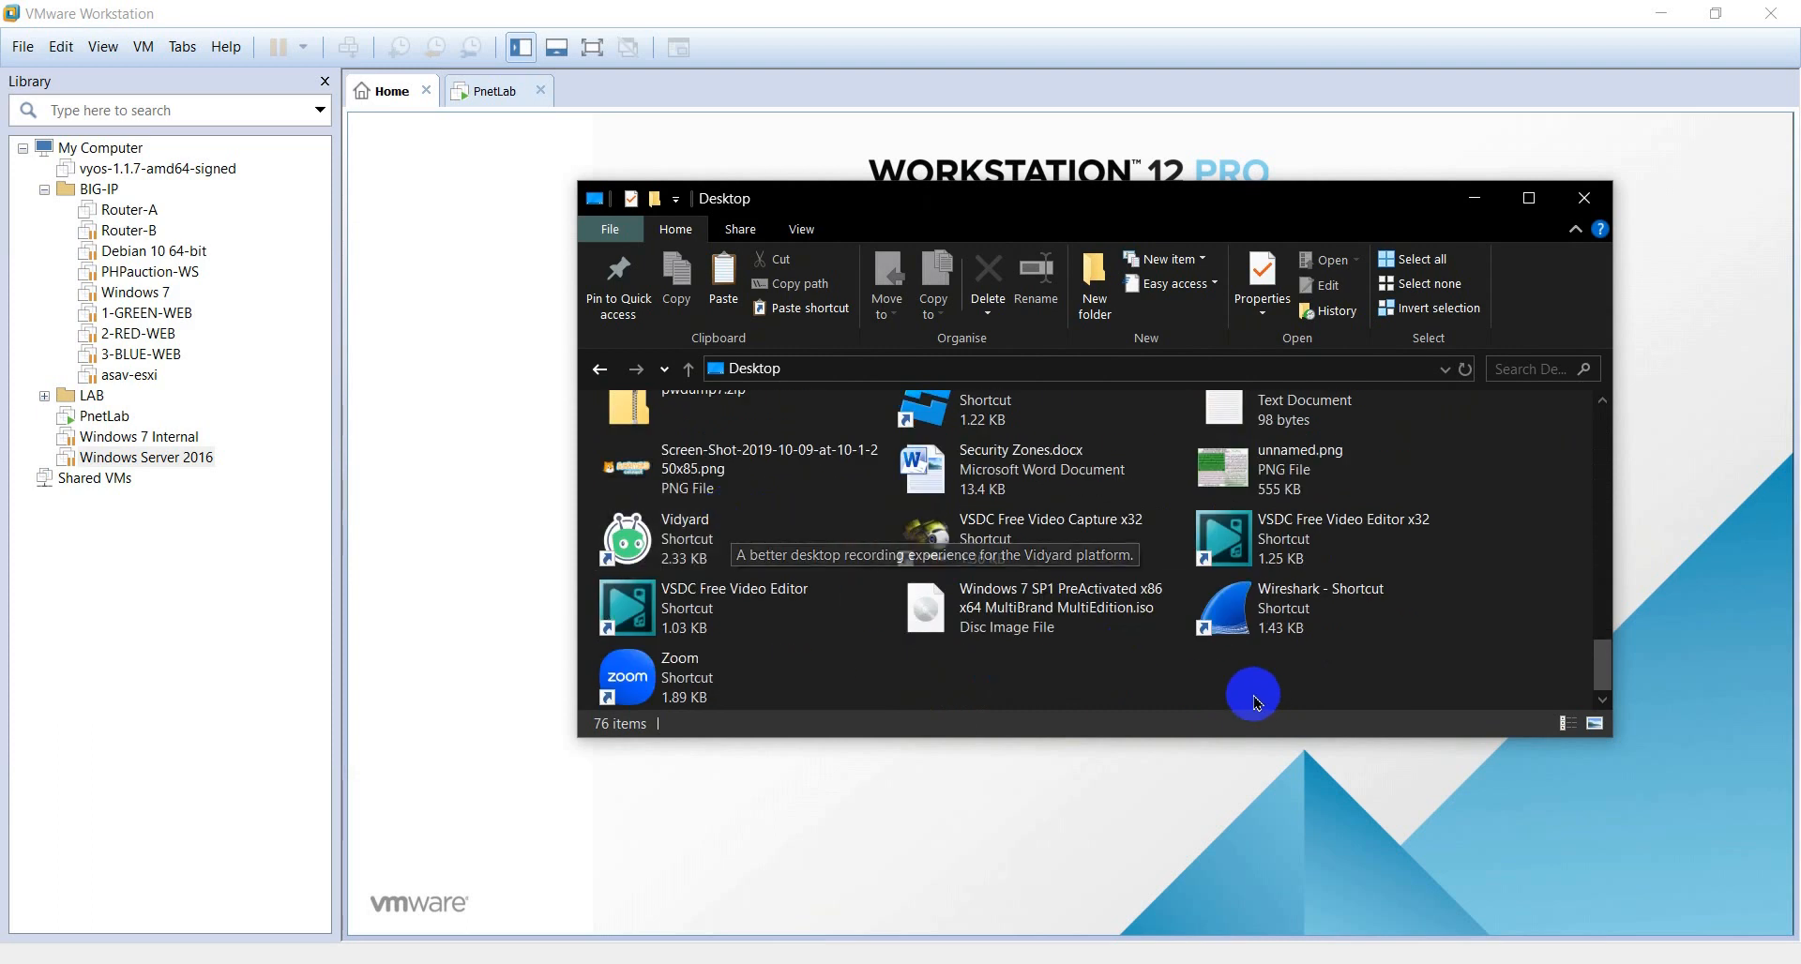
drag(1624, 758, 1735, 892)
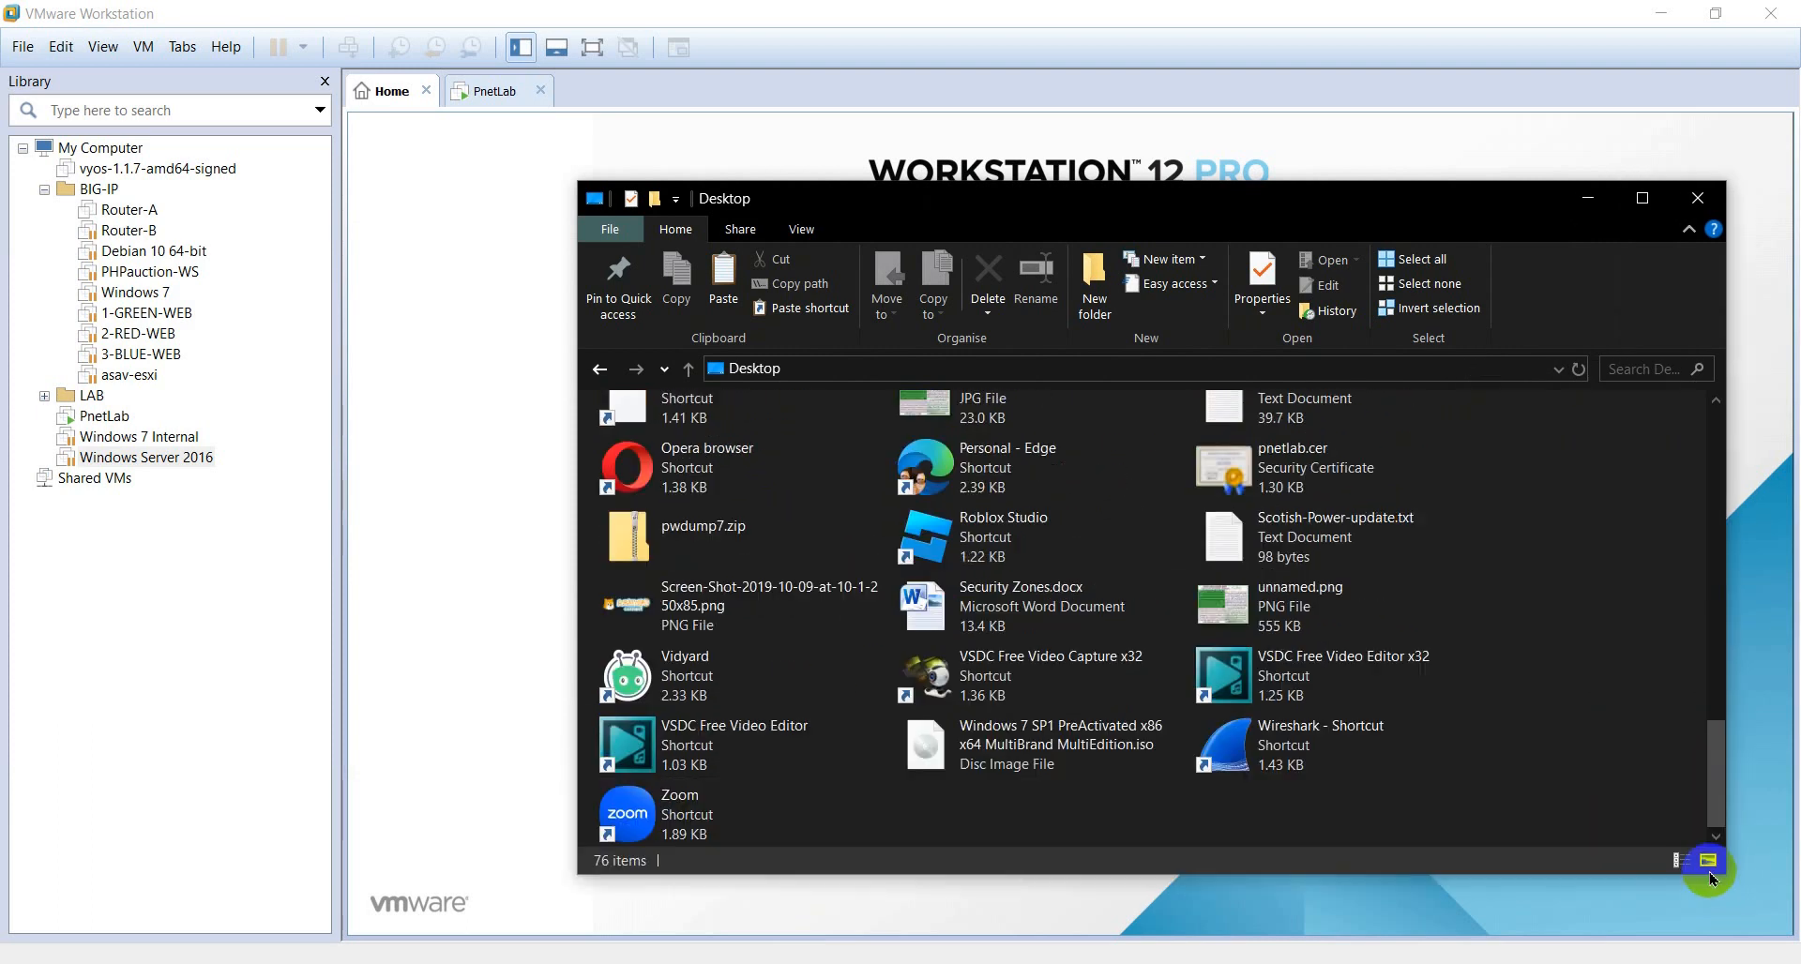
drag(1011, 206, 877, 142)
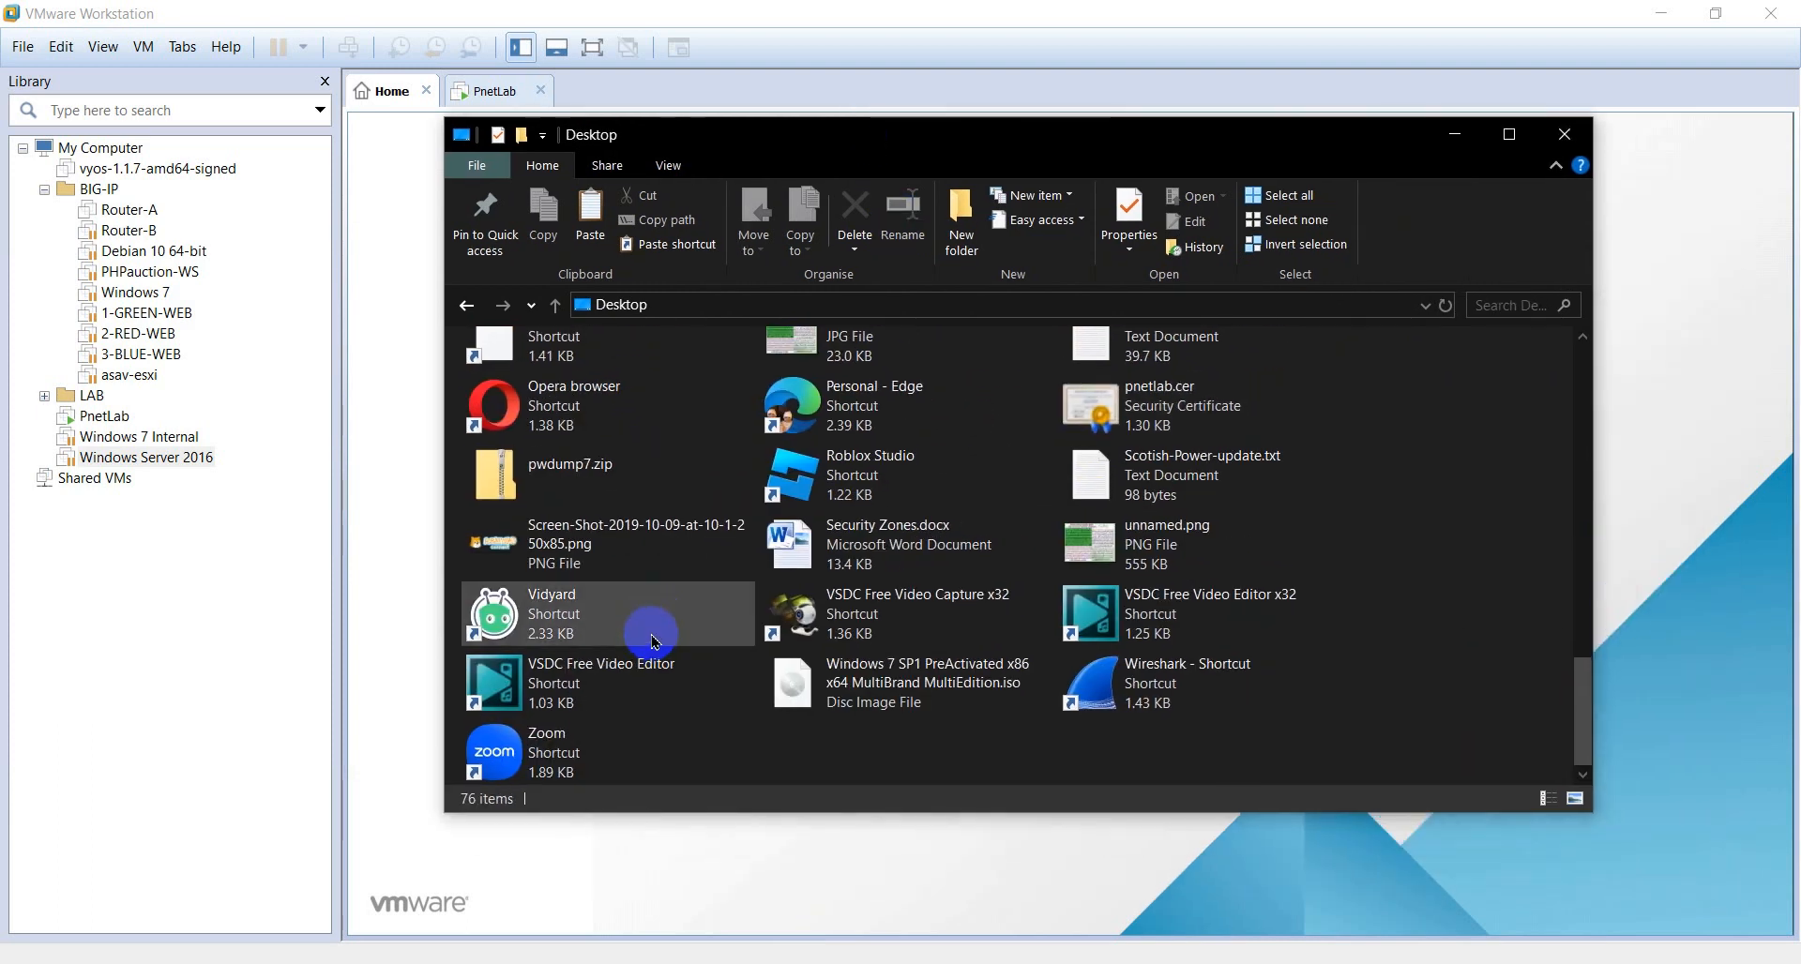
- Navigate to Documents > Virtual Machines > Windows Server 2016
click(1424, 307)
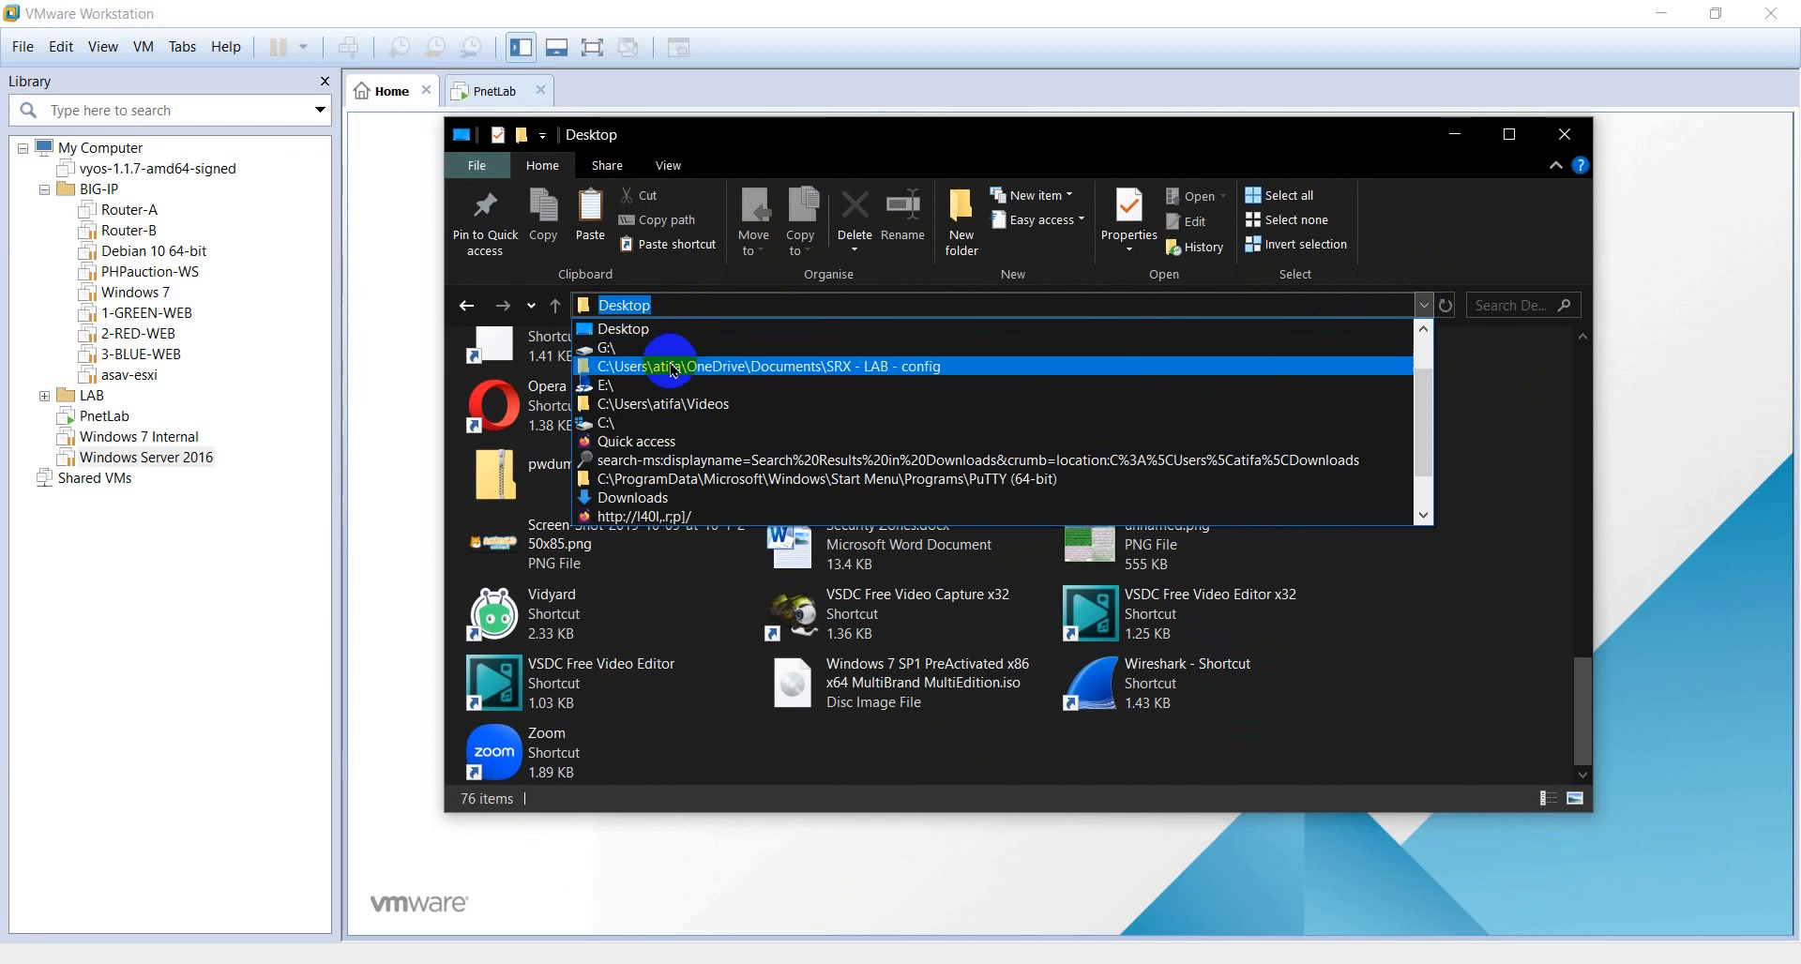
click(675, 429)
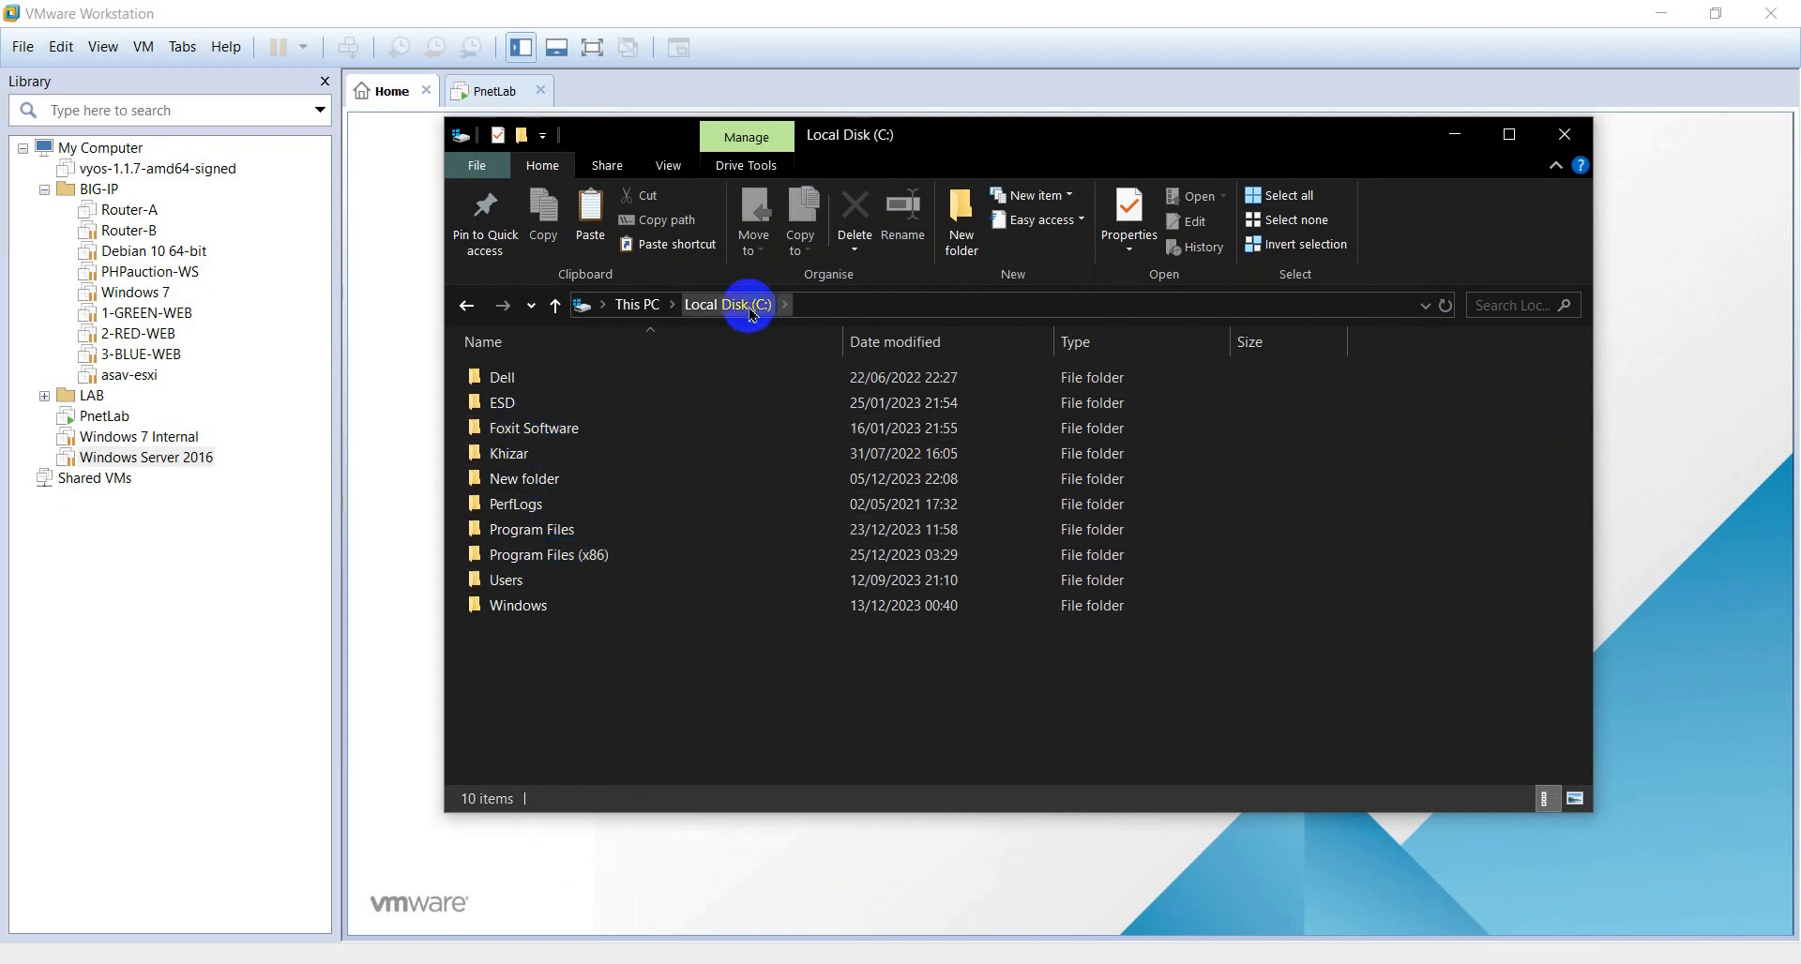
click(642, 305)
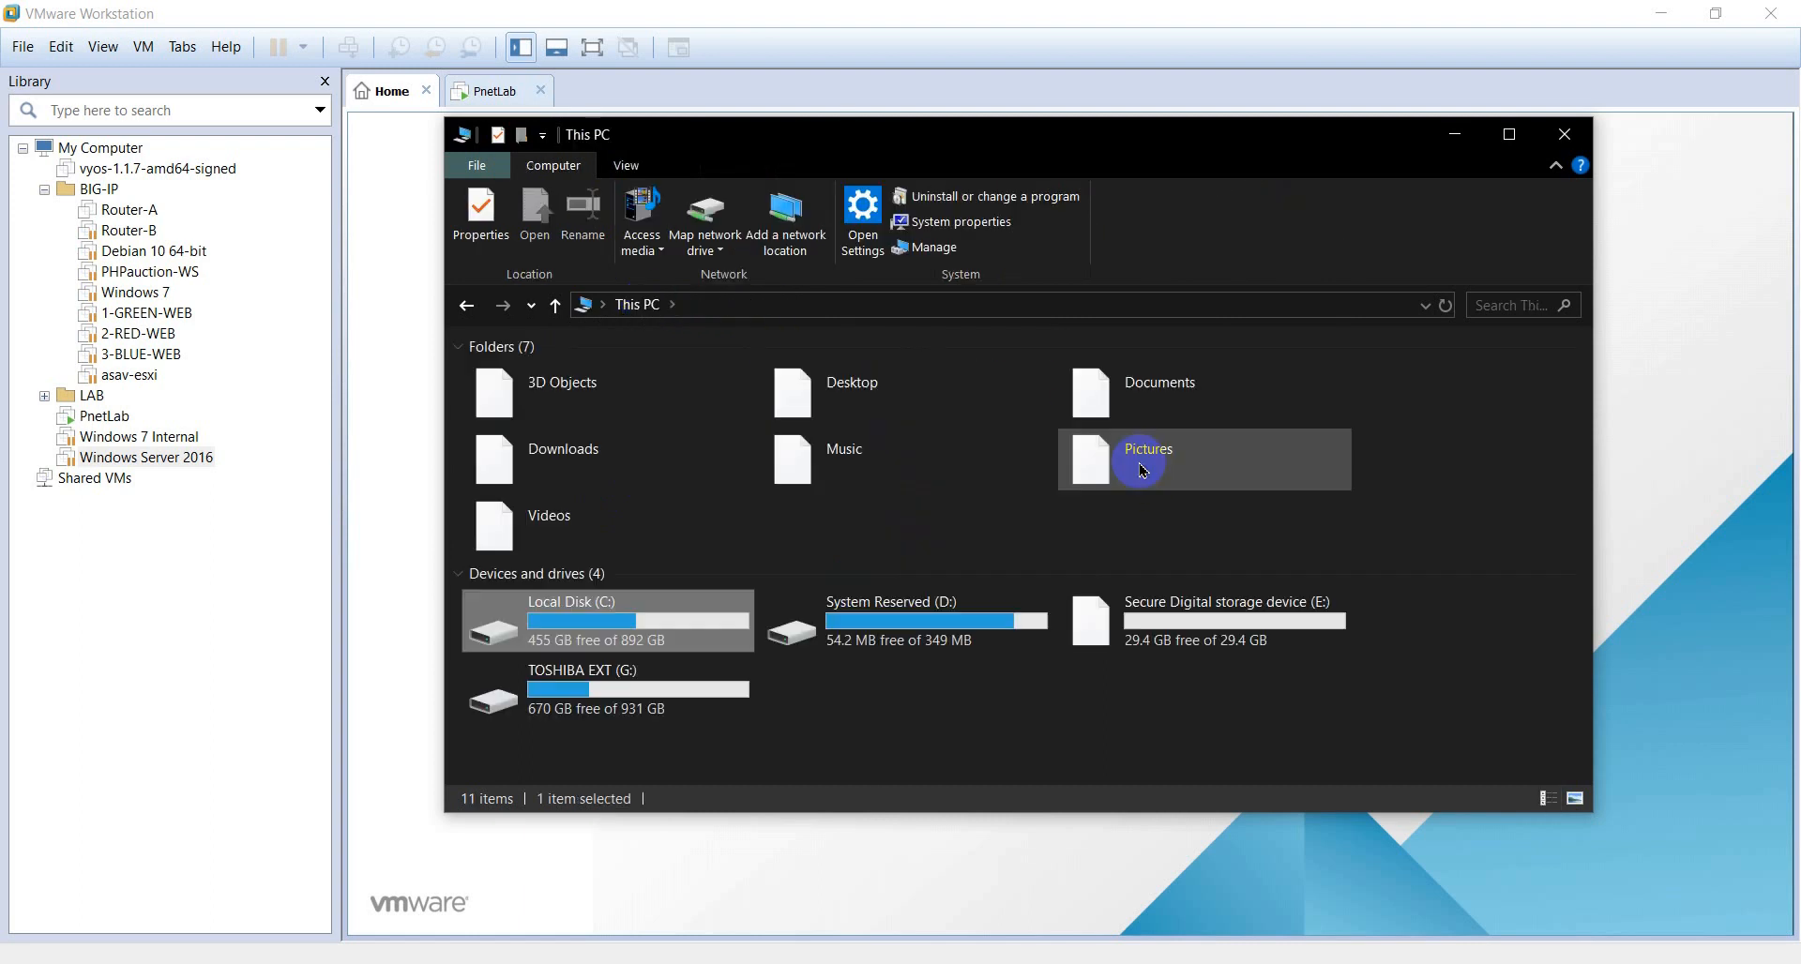
click(1154, 394)
key(Return)
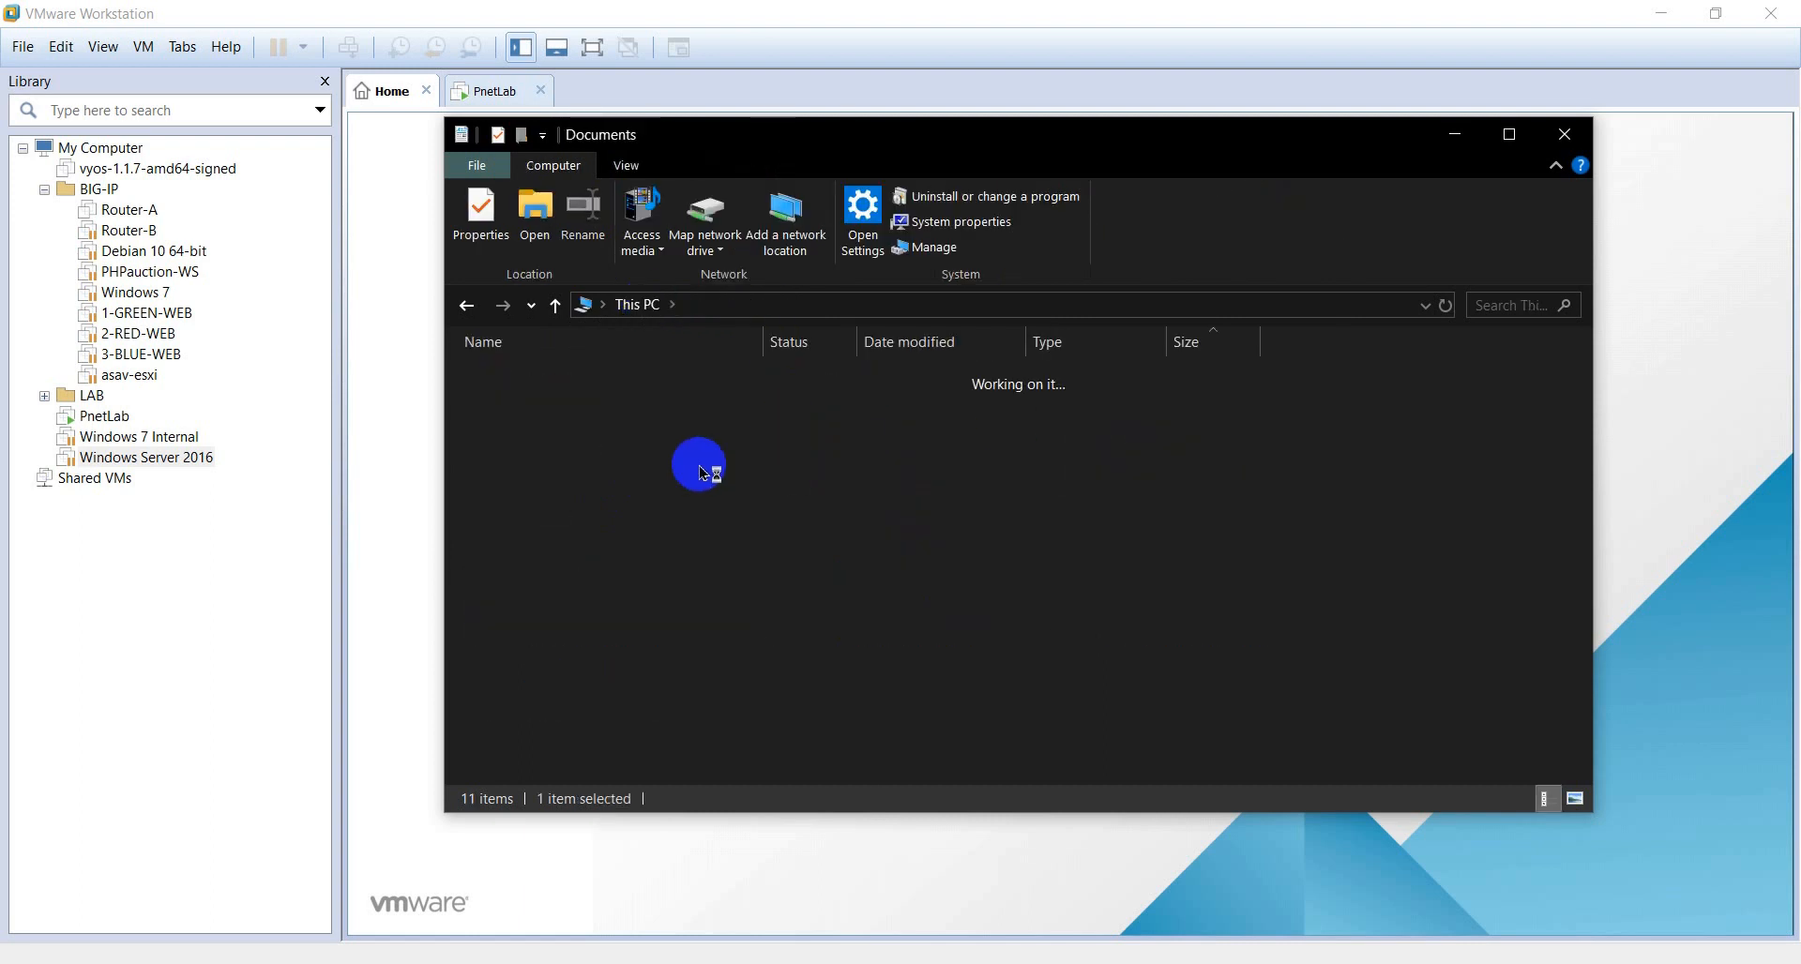
scroll(675, 553, down, 6)
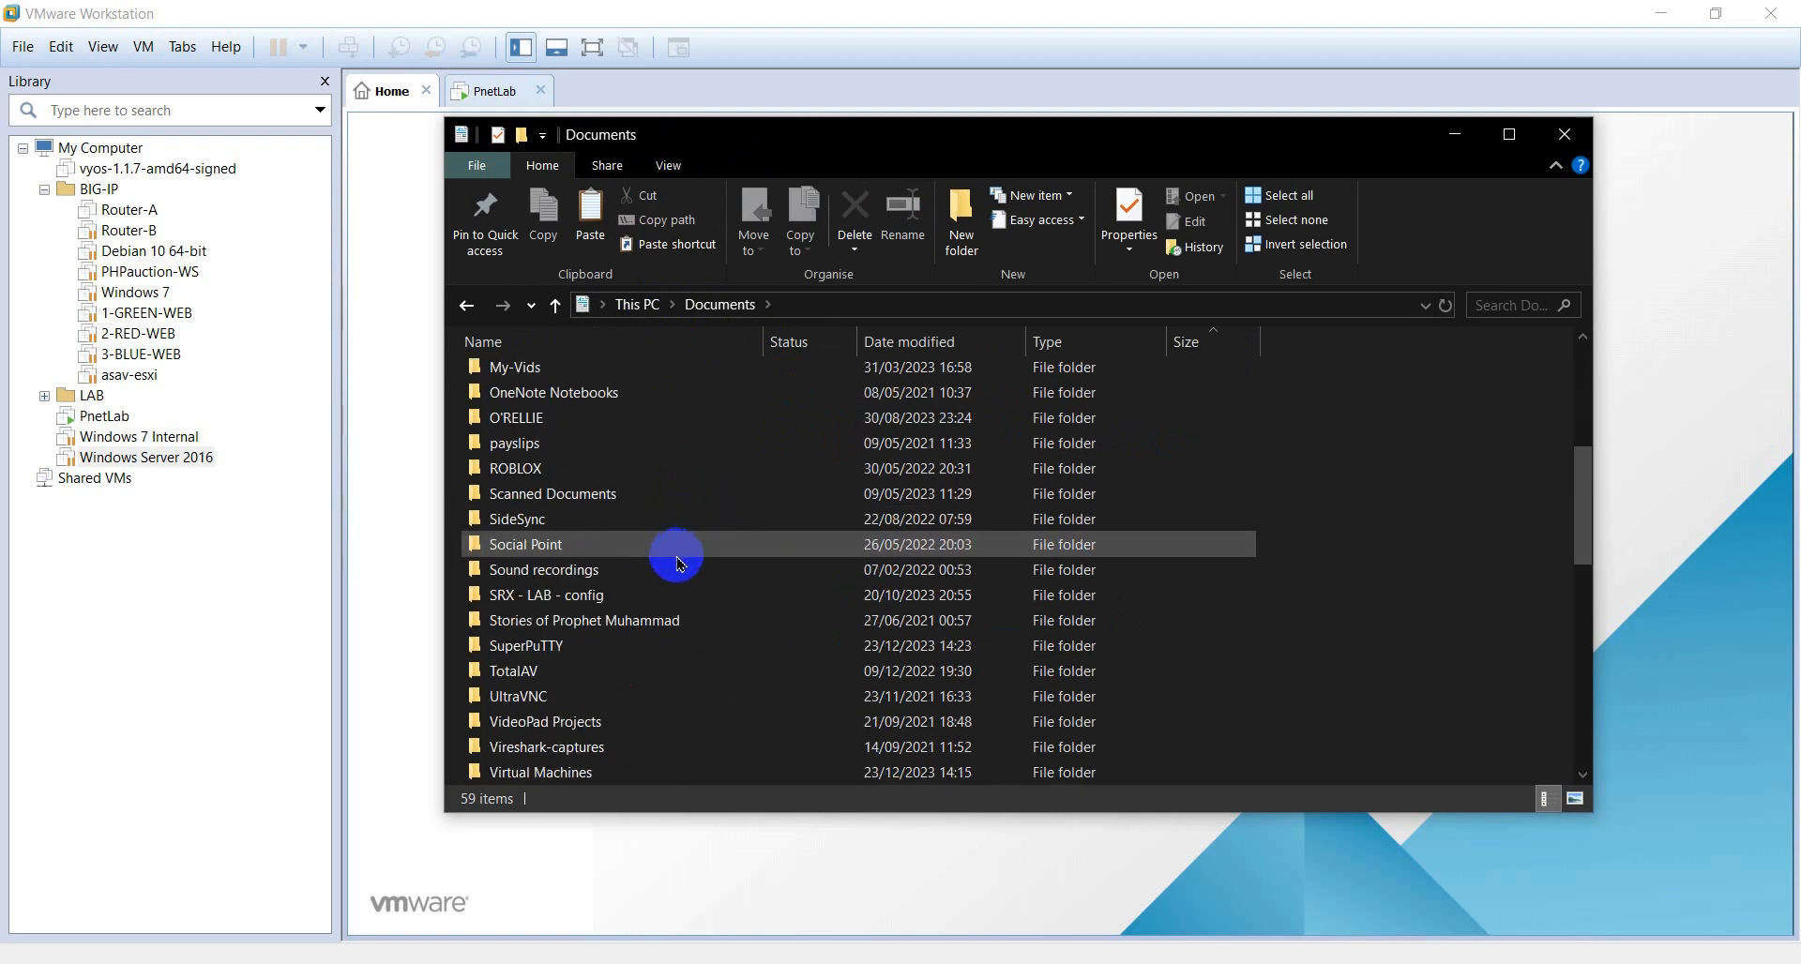
click(572, 554)
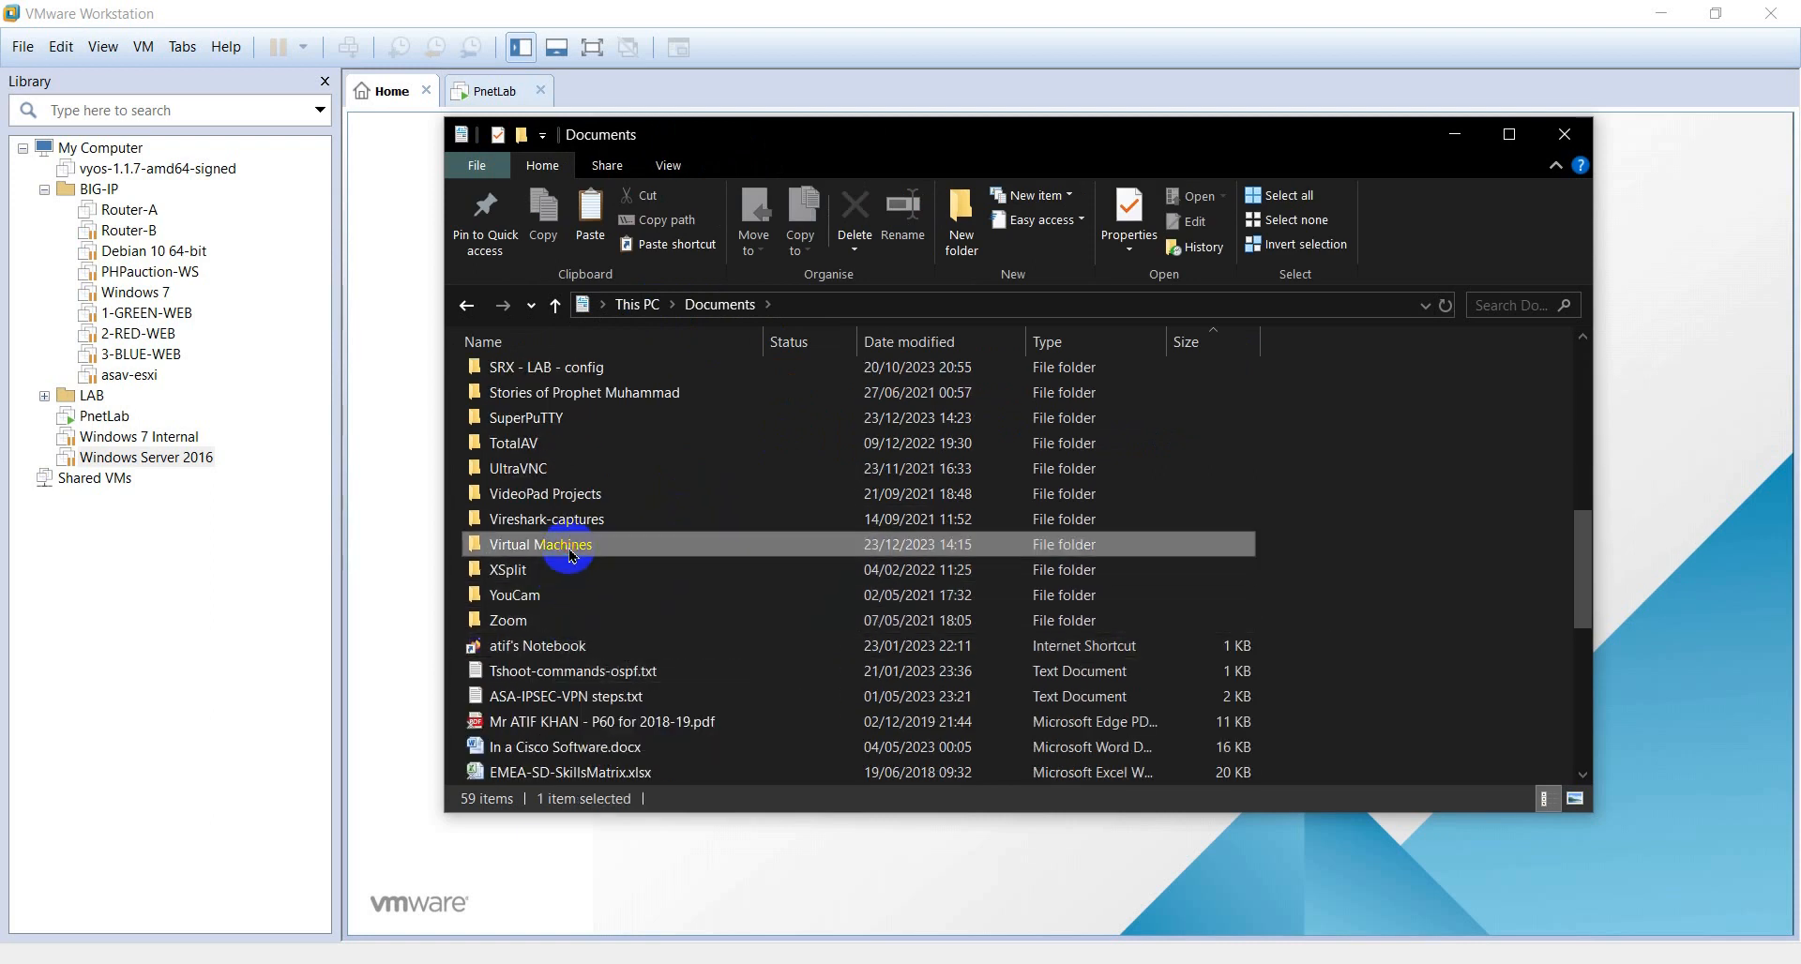
double_click(571, 553)
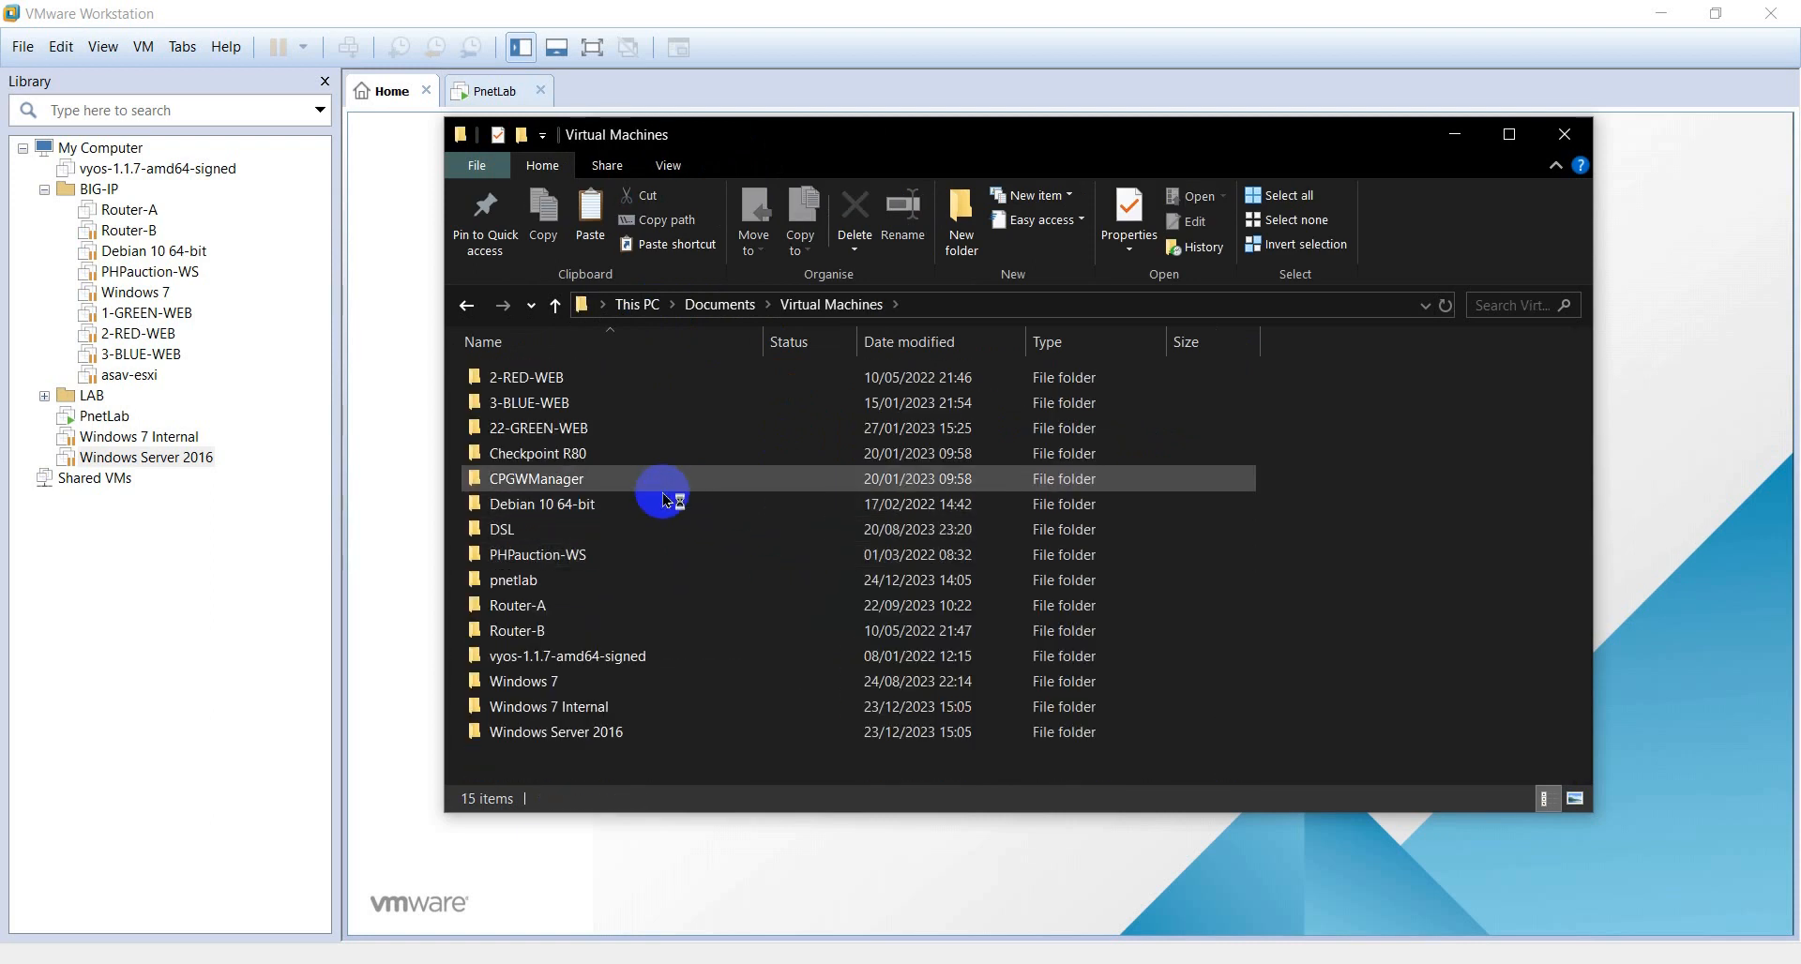
click(583, 735)
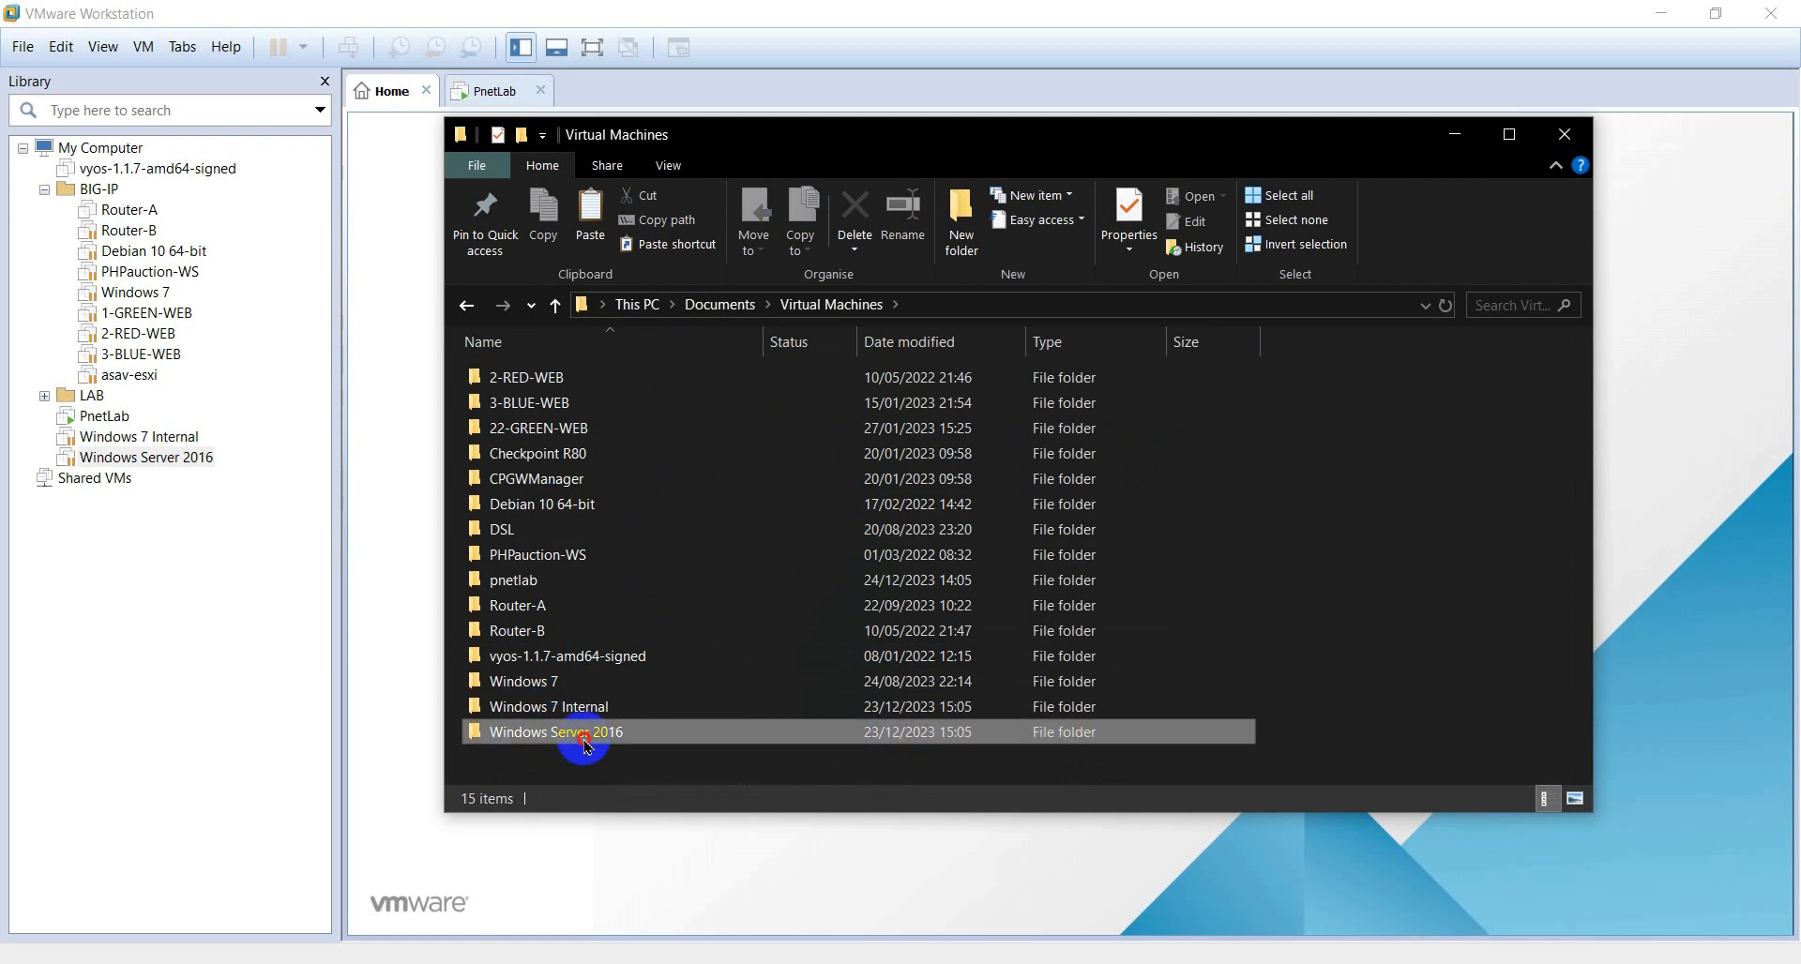
double_click(584, 734)
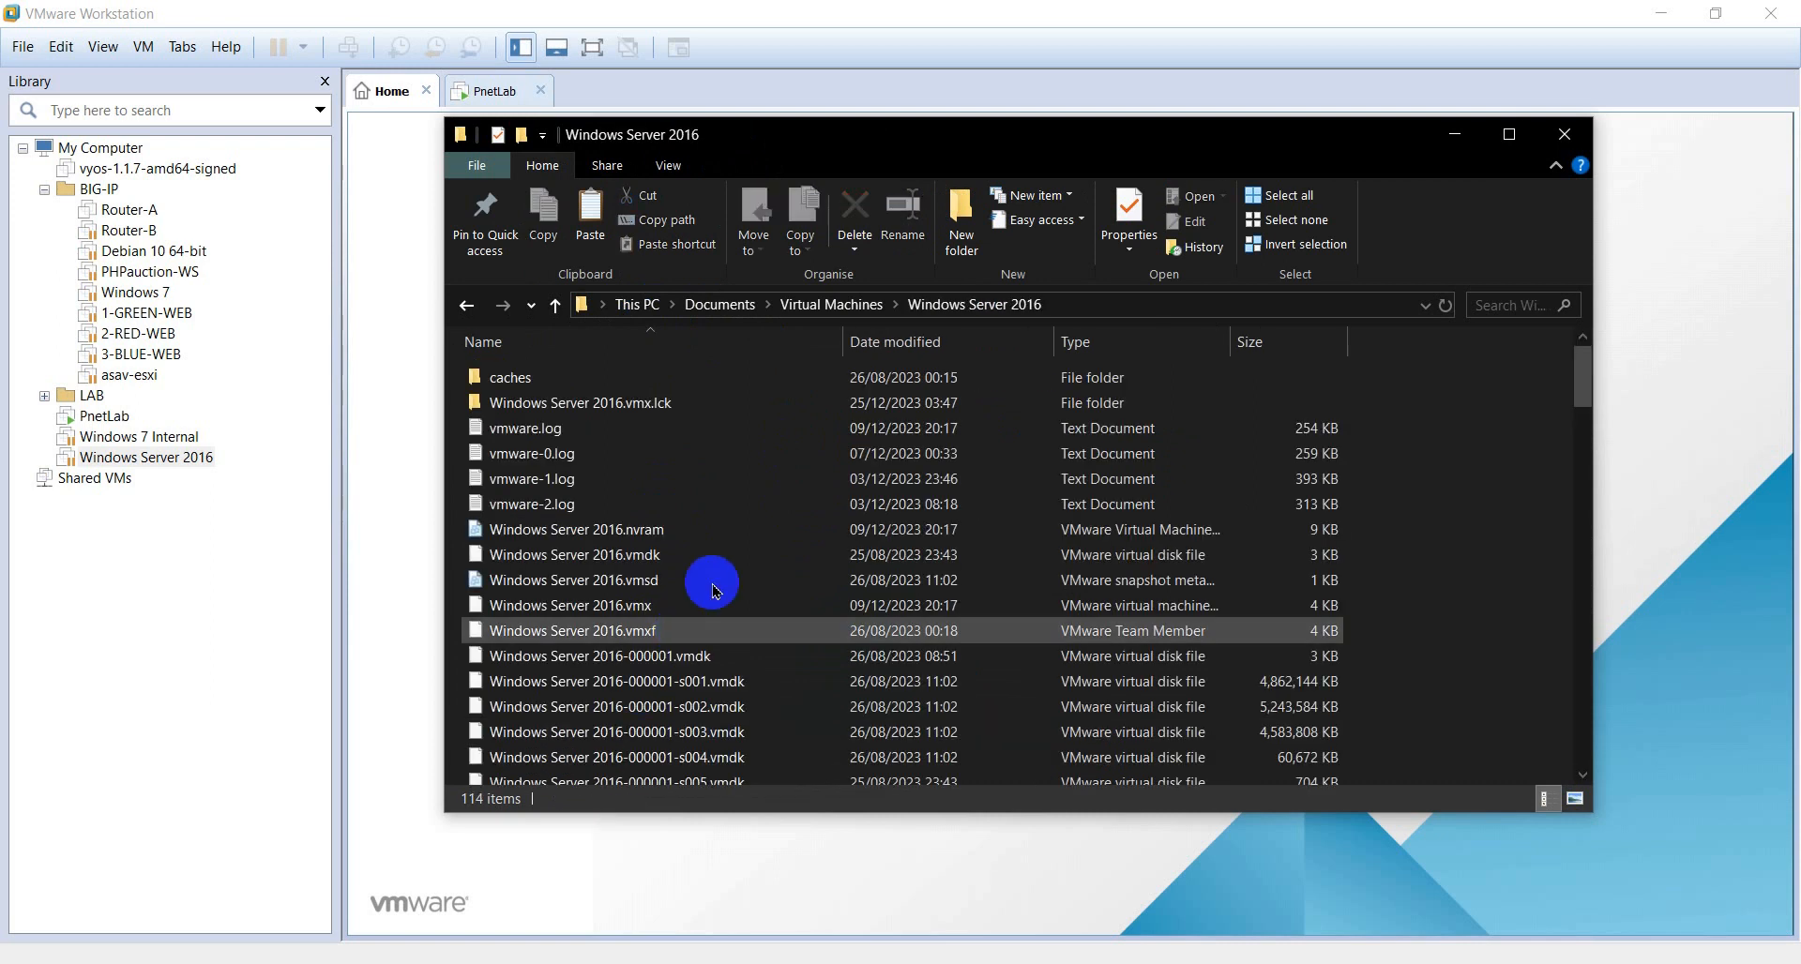
- Delete the Windows Server 2016.vmx.lck lock folder, confirm with Yes, and close File Explorer
click(674, 403)
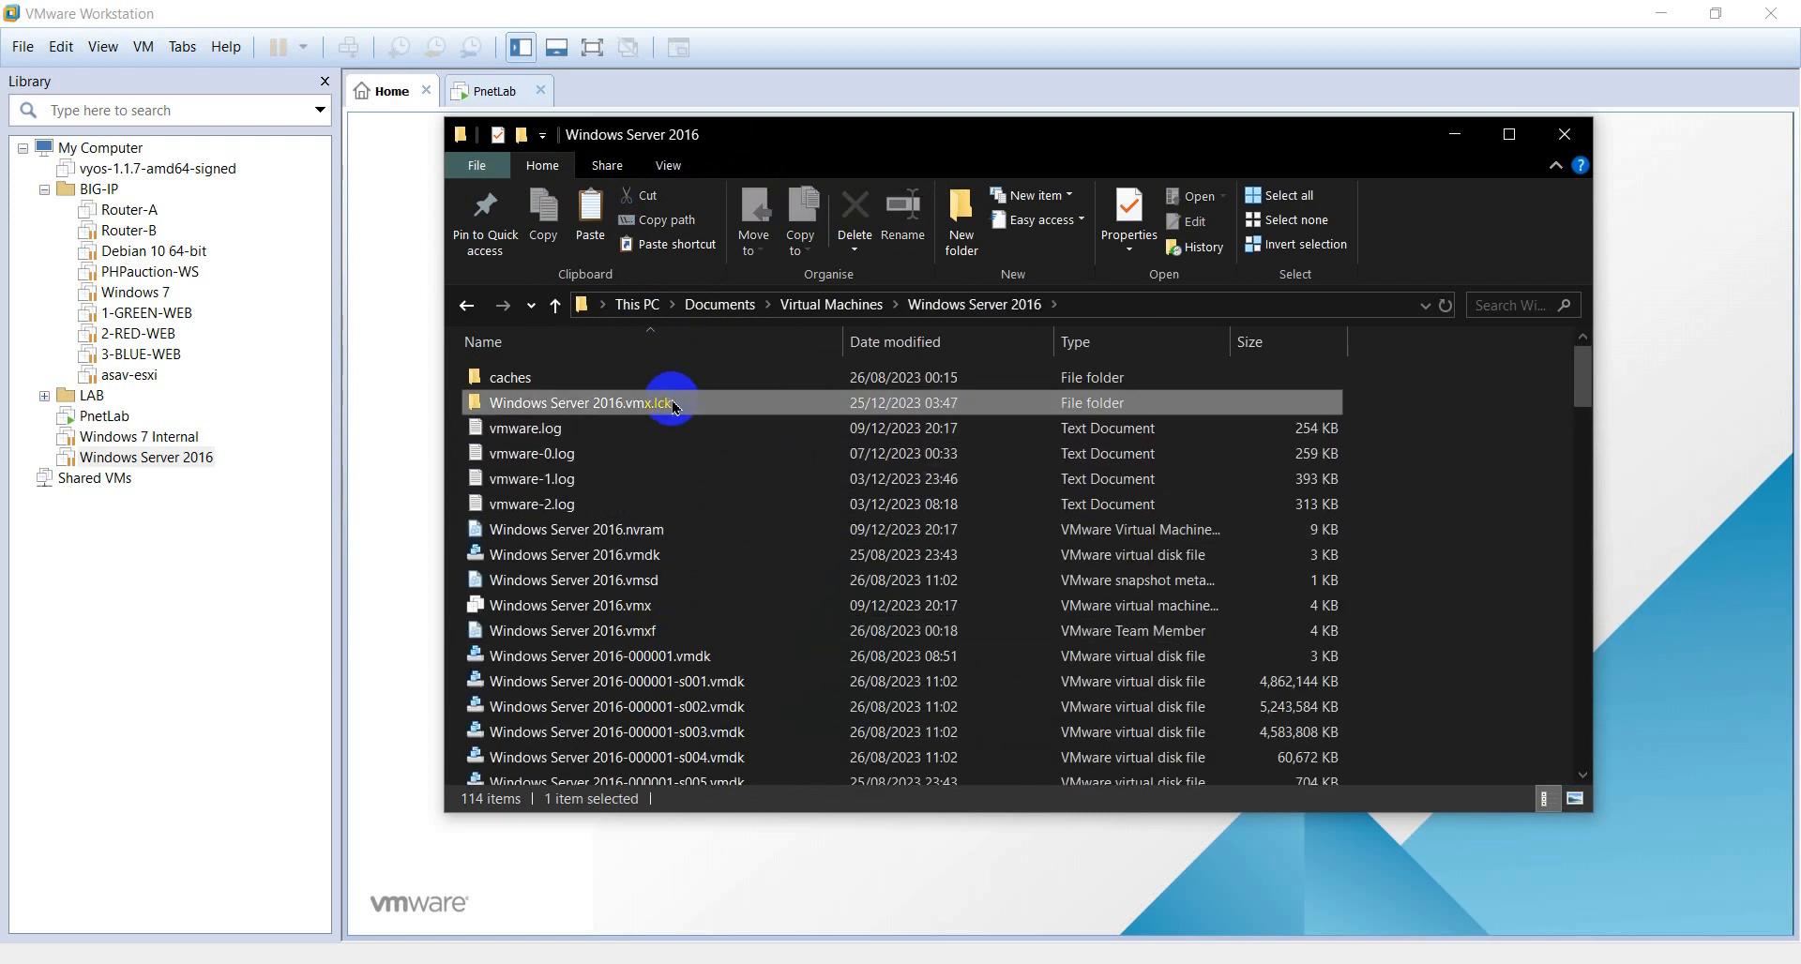
right_click(660, 436)
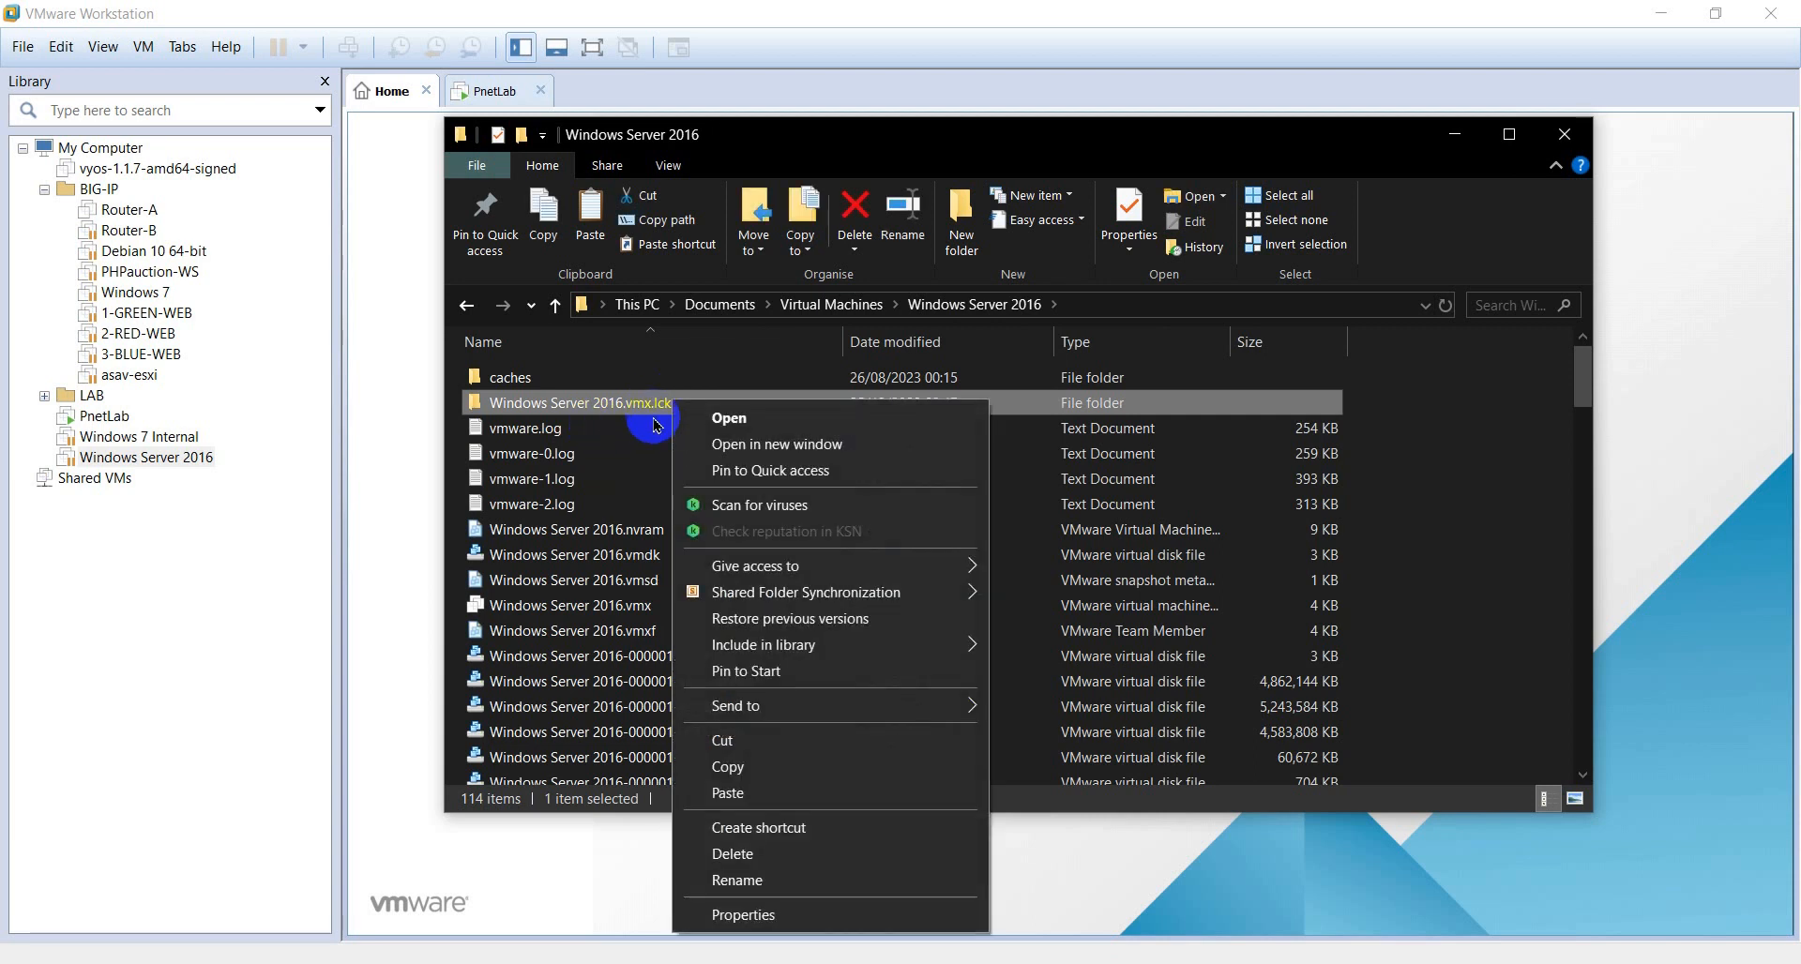
click(804, 865)
click(774, 576)
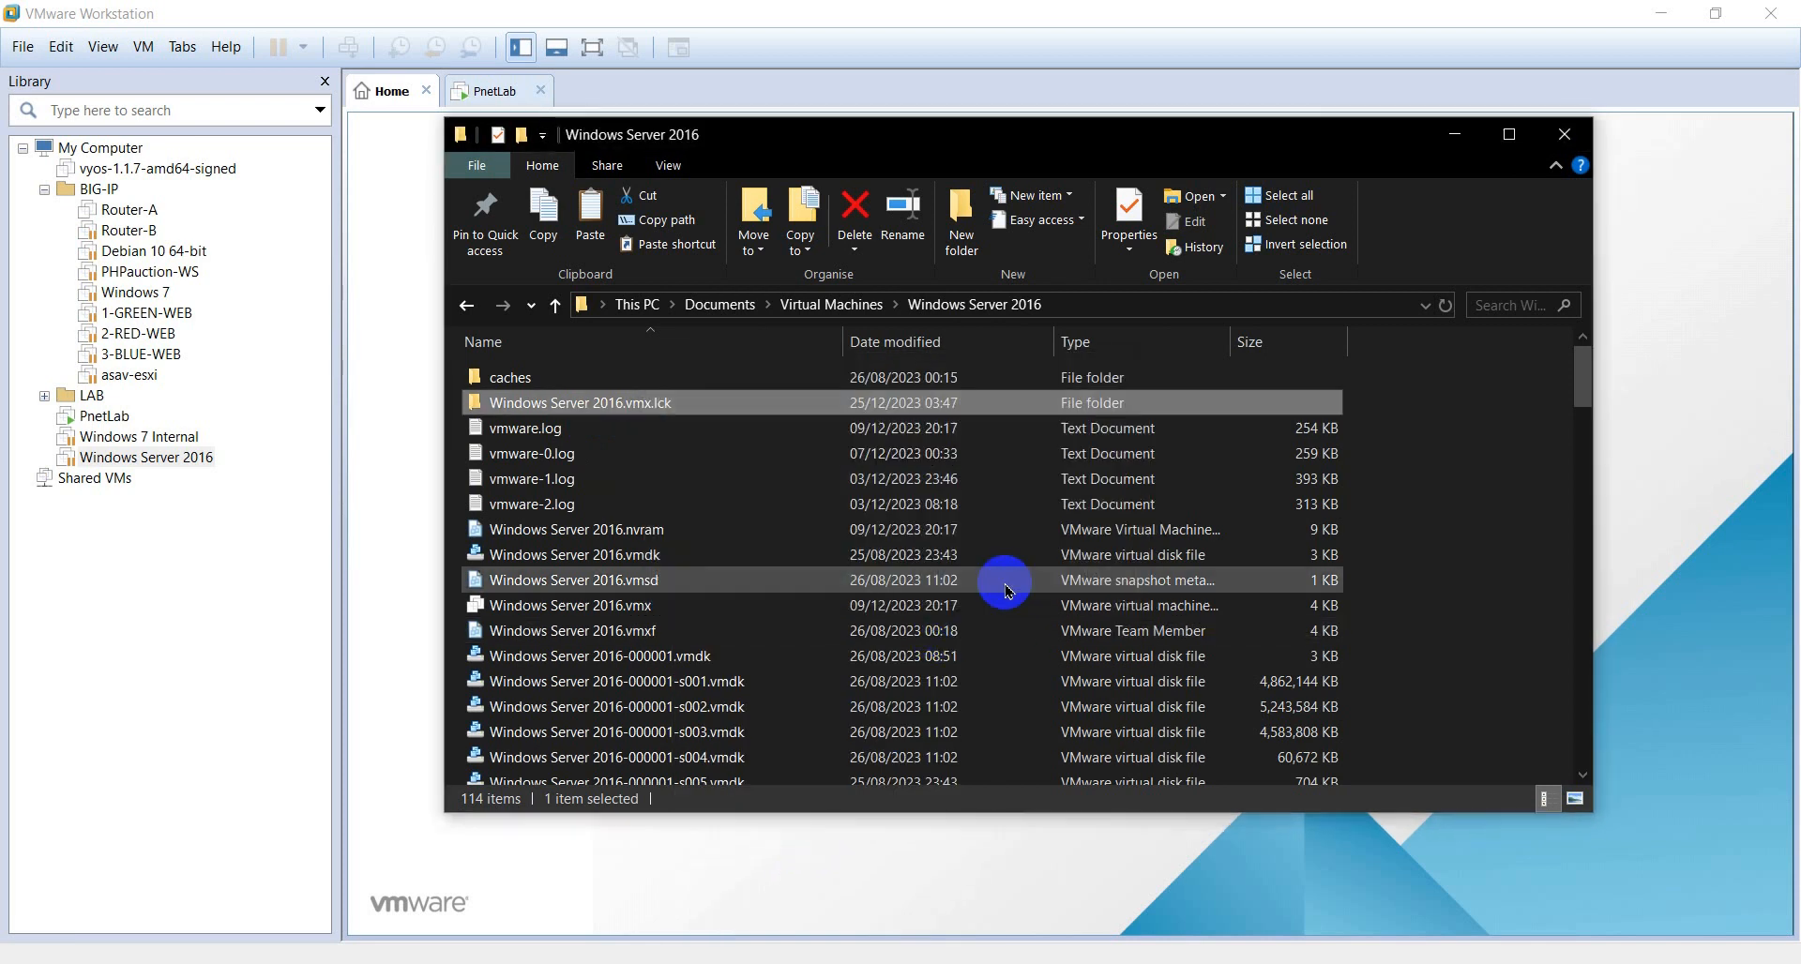
click(221, 624)
- Take ownership of the Windows Server 2016 VM and resume it
click(825, 528)
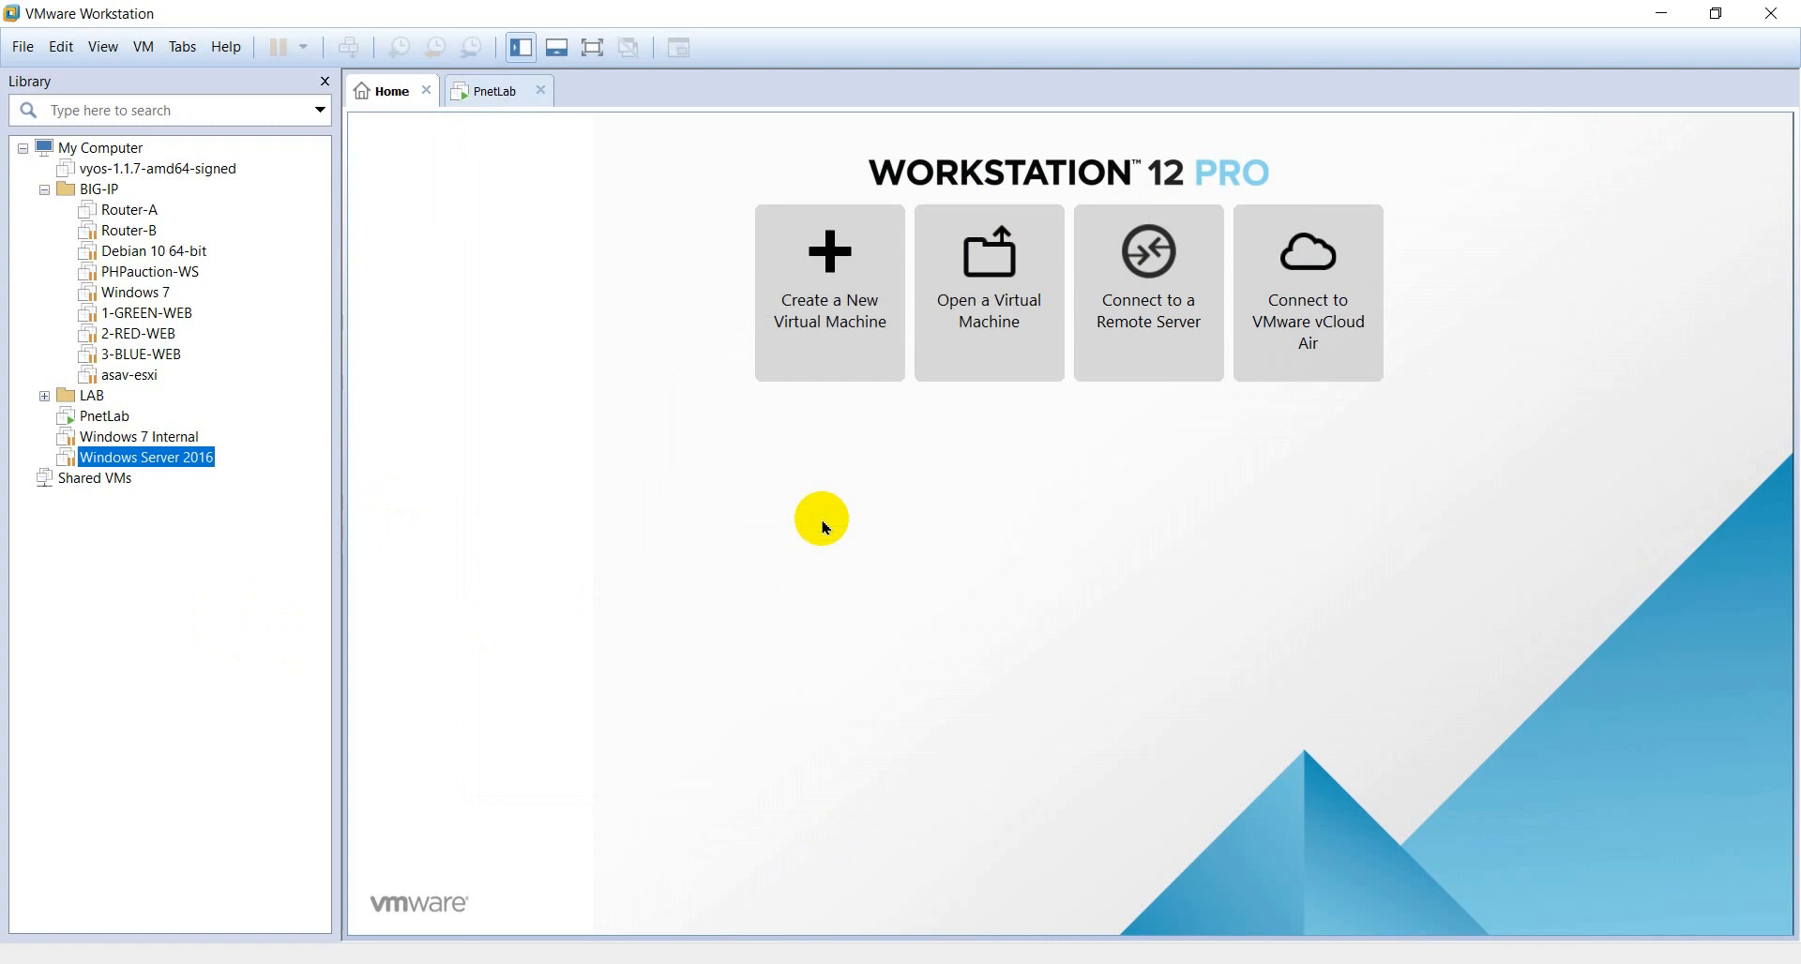
click(192, 460)
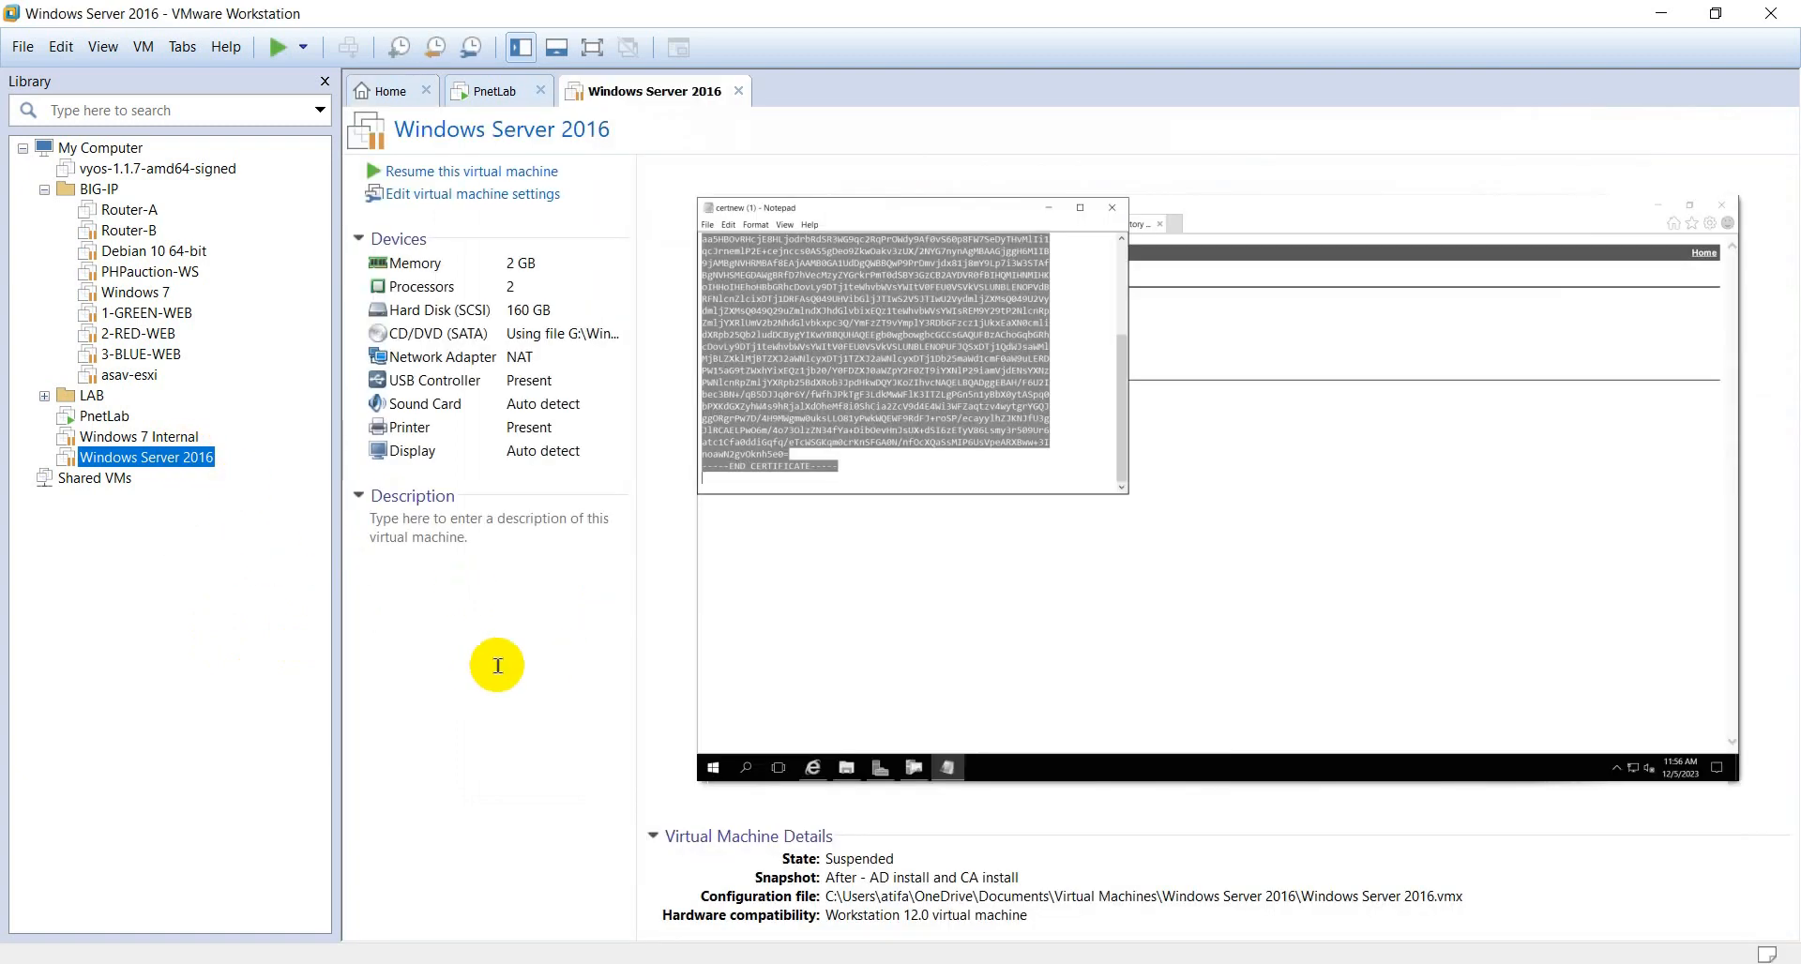
click(494, 676)
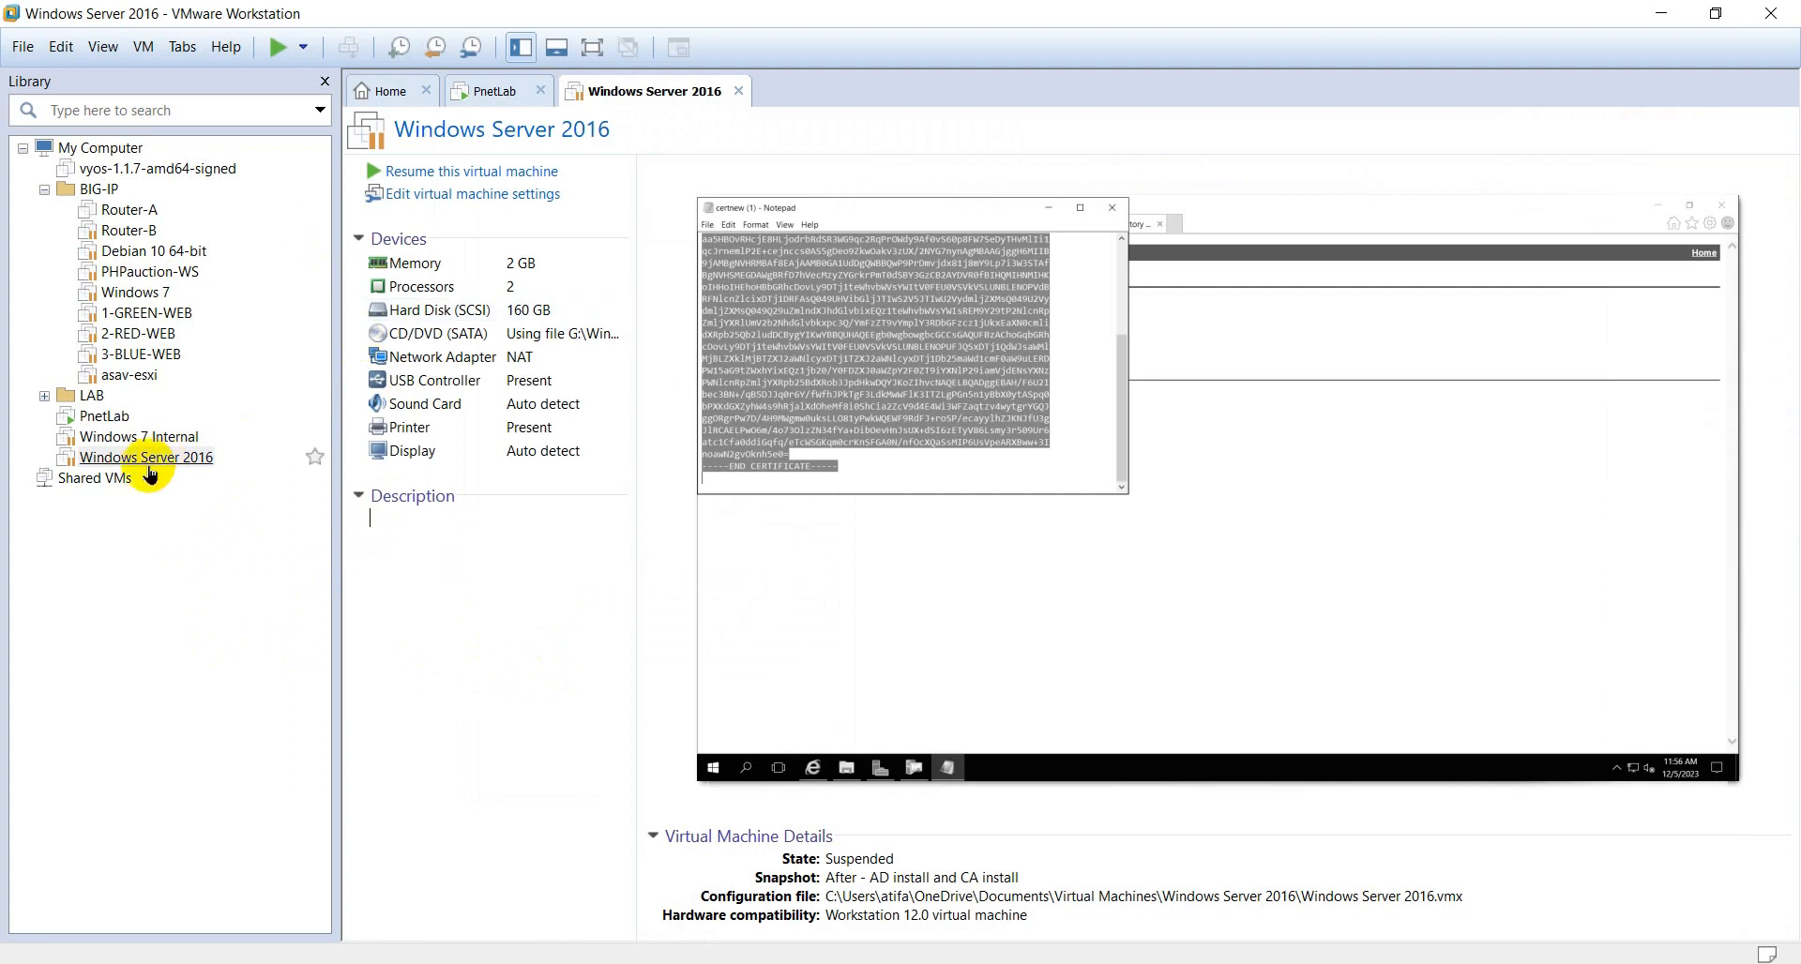
click(430, 173)
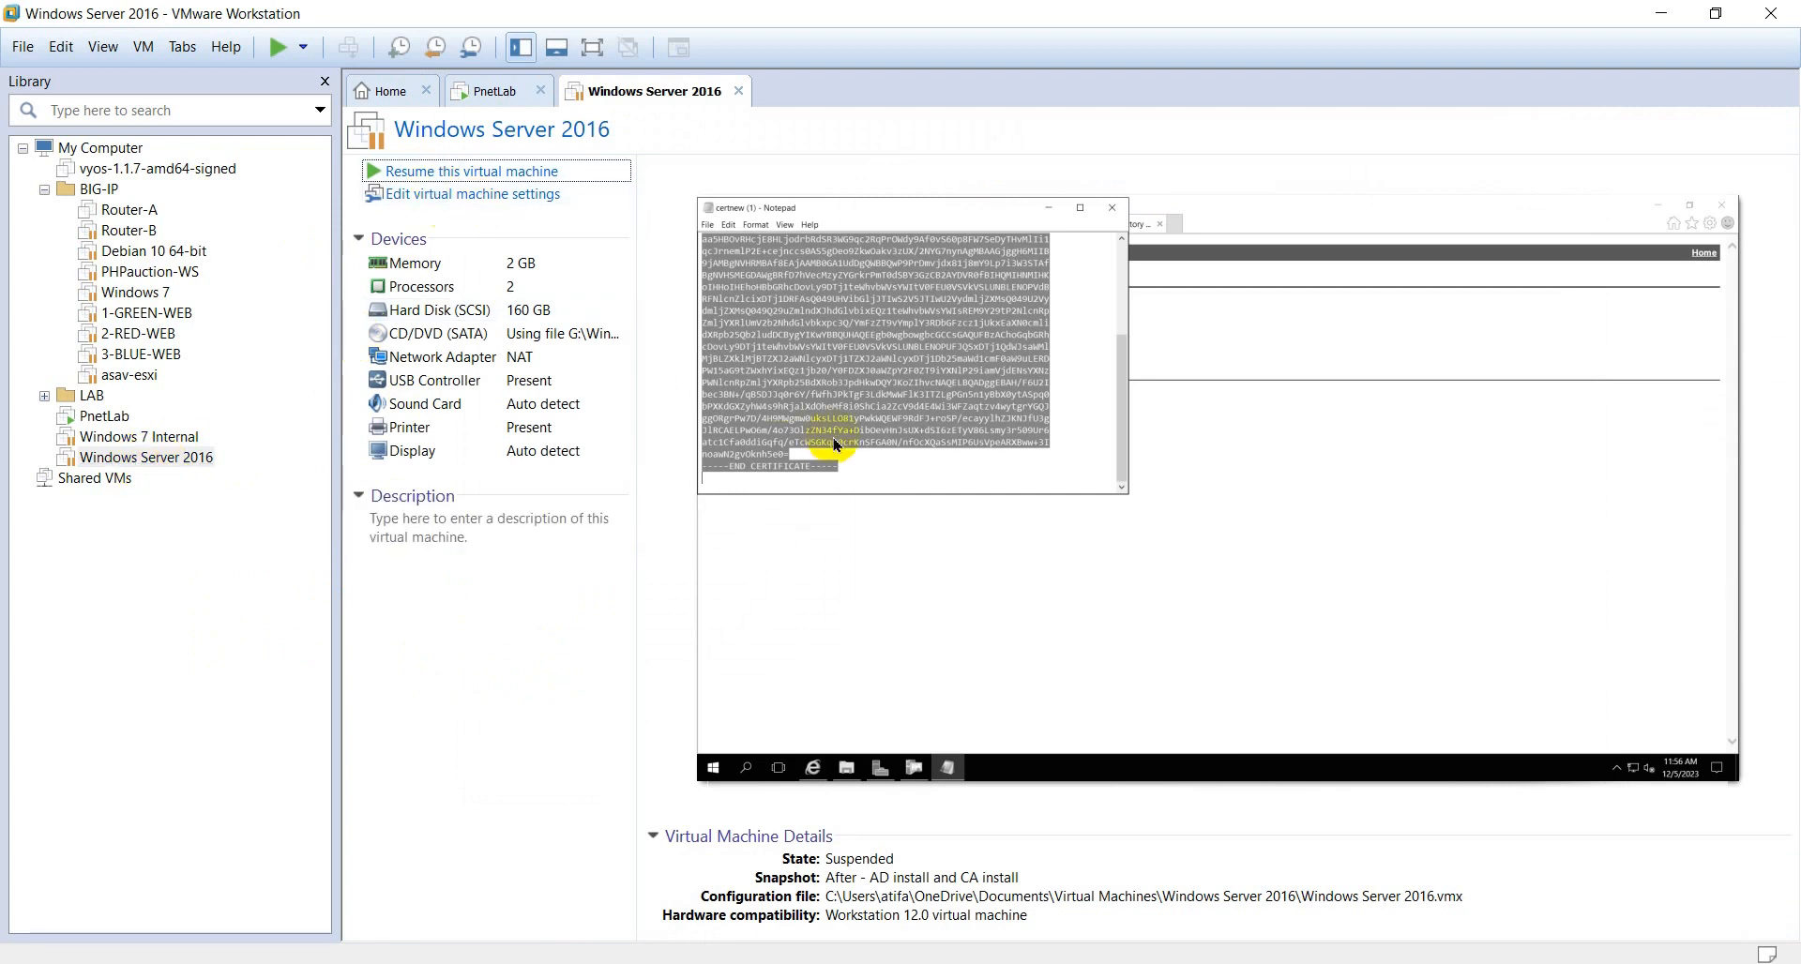
click(934, 549)
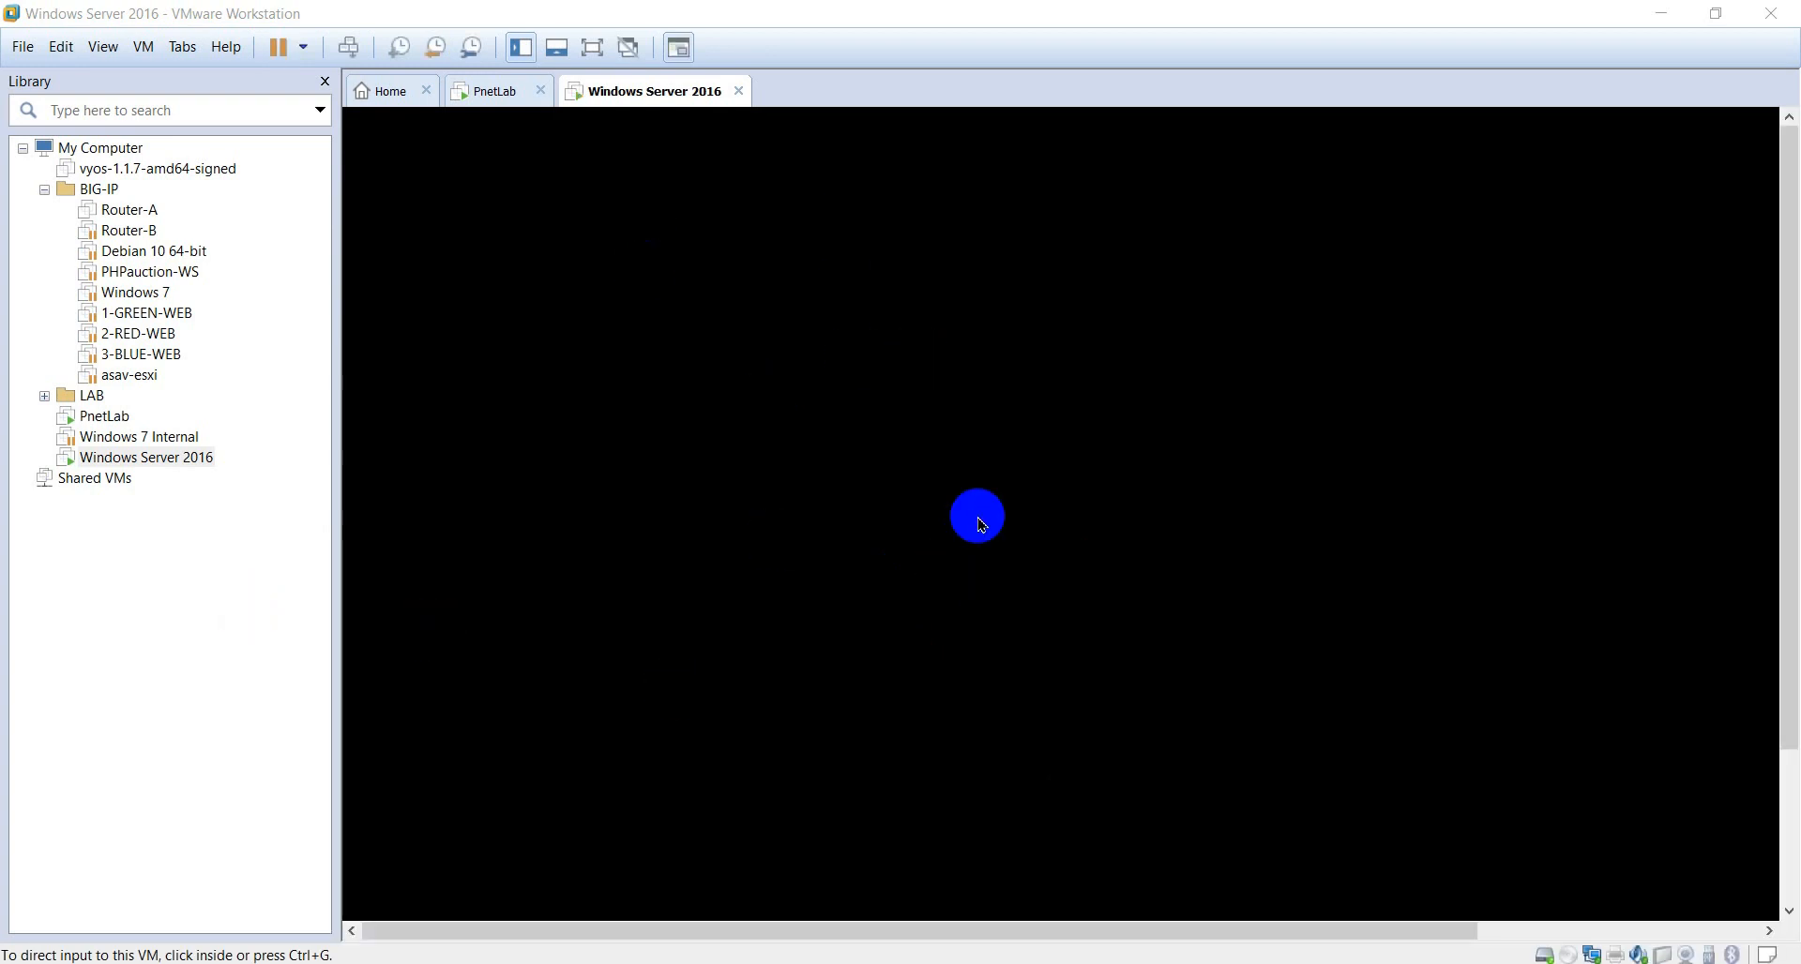
- Close the guest's Notepad and Downloads windows, then switch the VM to full screen
right_click(661, 100)
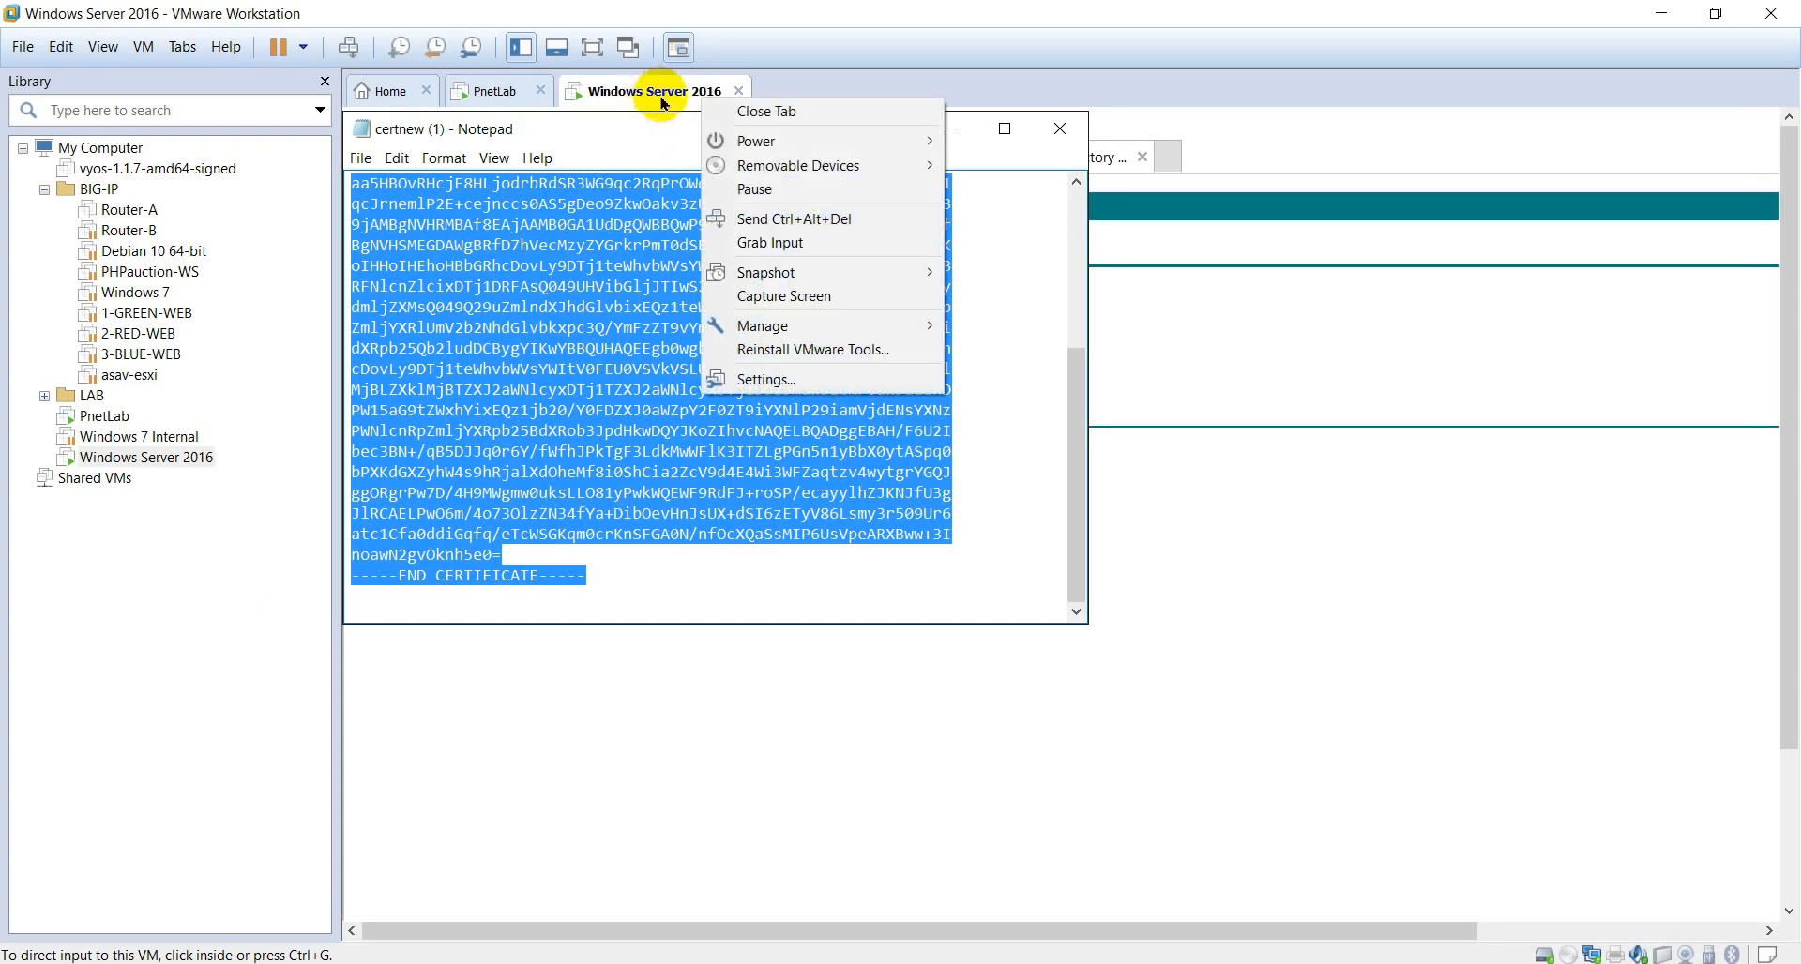
click(1017, 431)
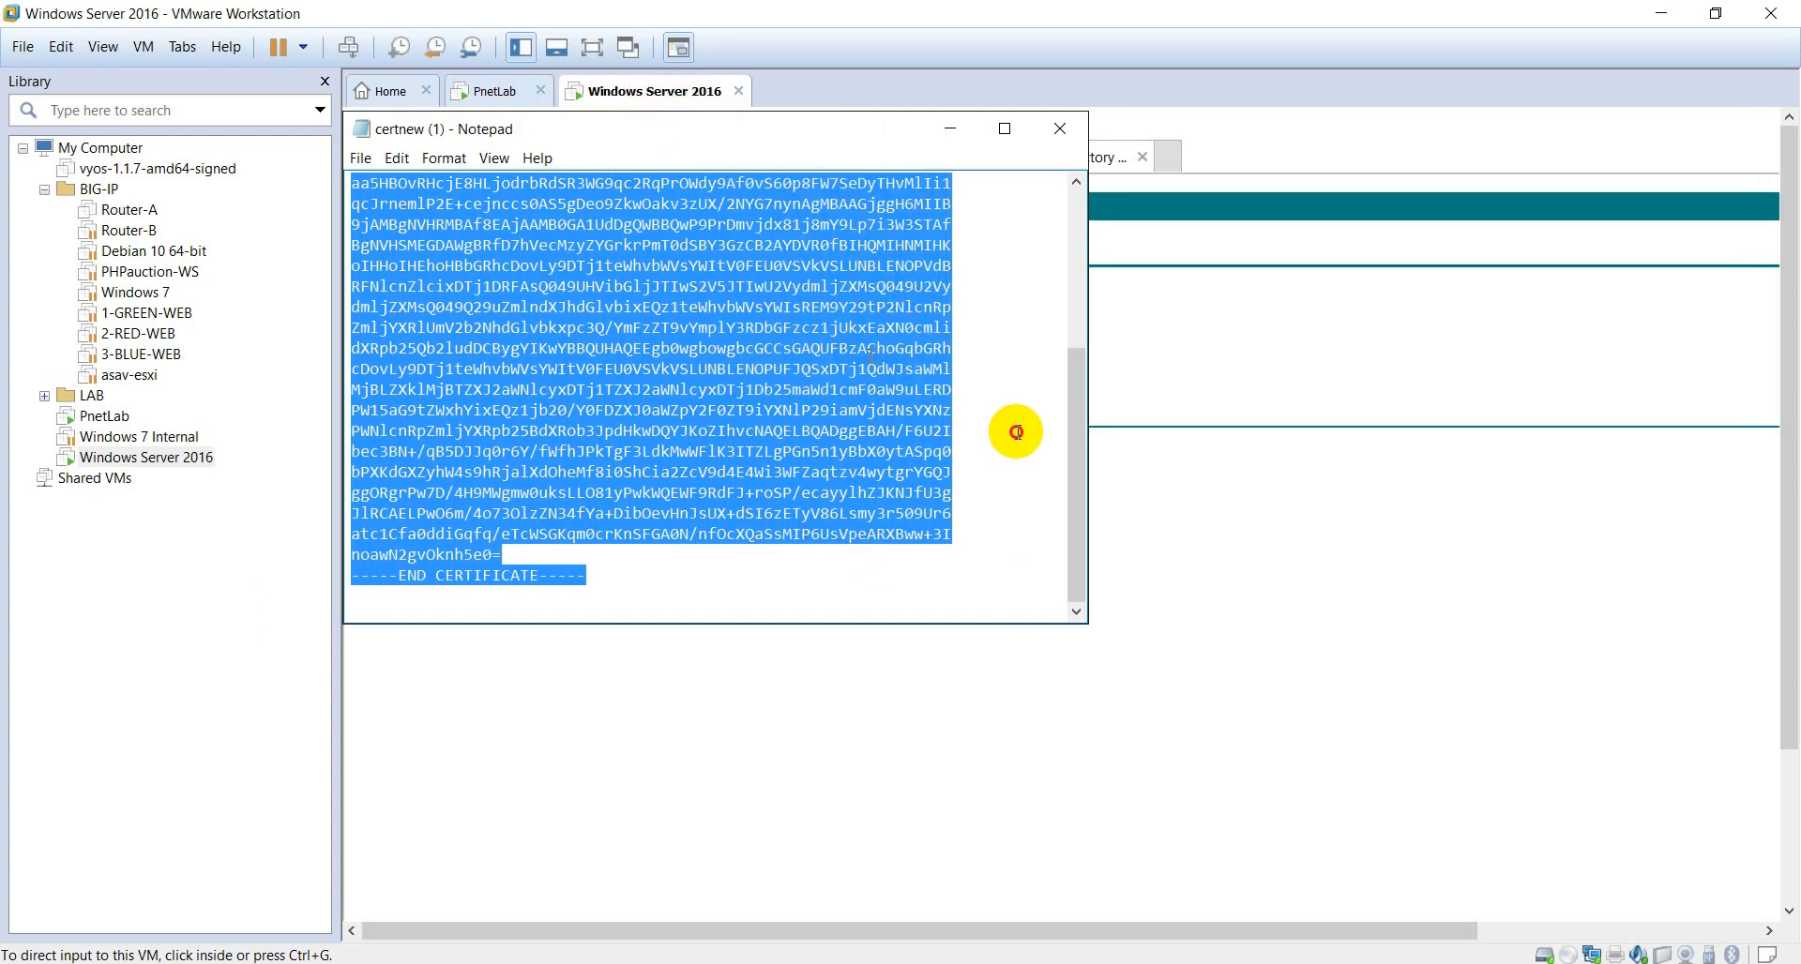
drag(1081, 385, 1076, 194)
click(1060, 129)
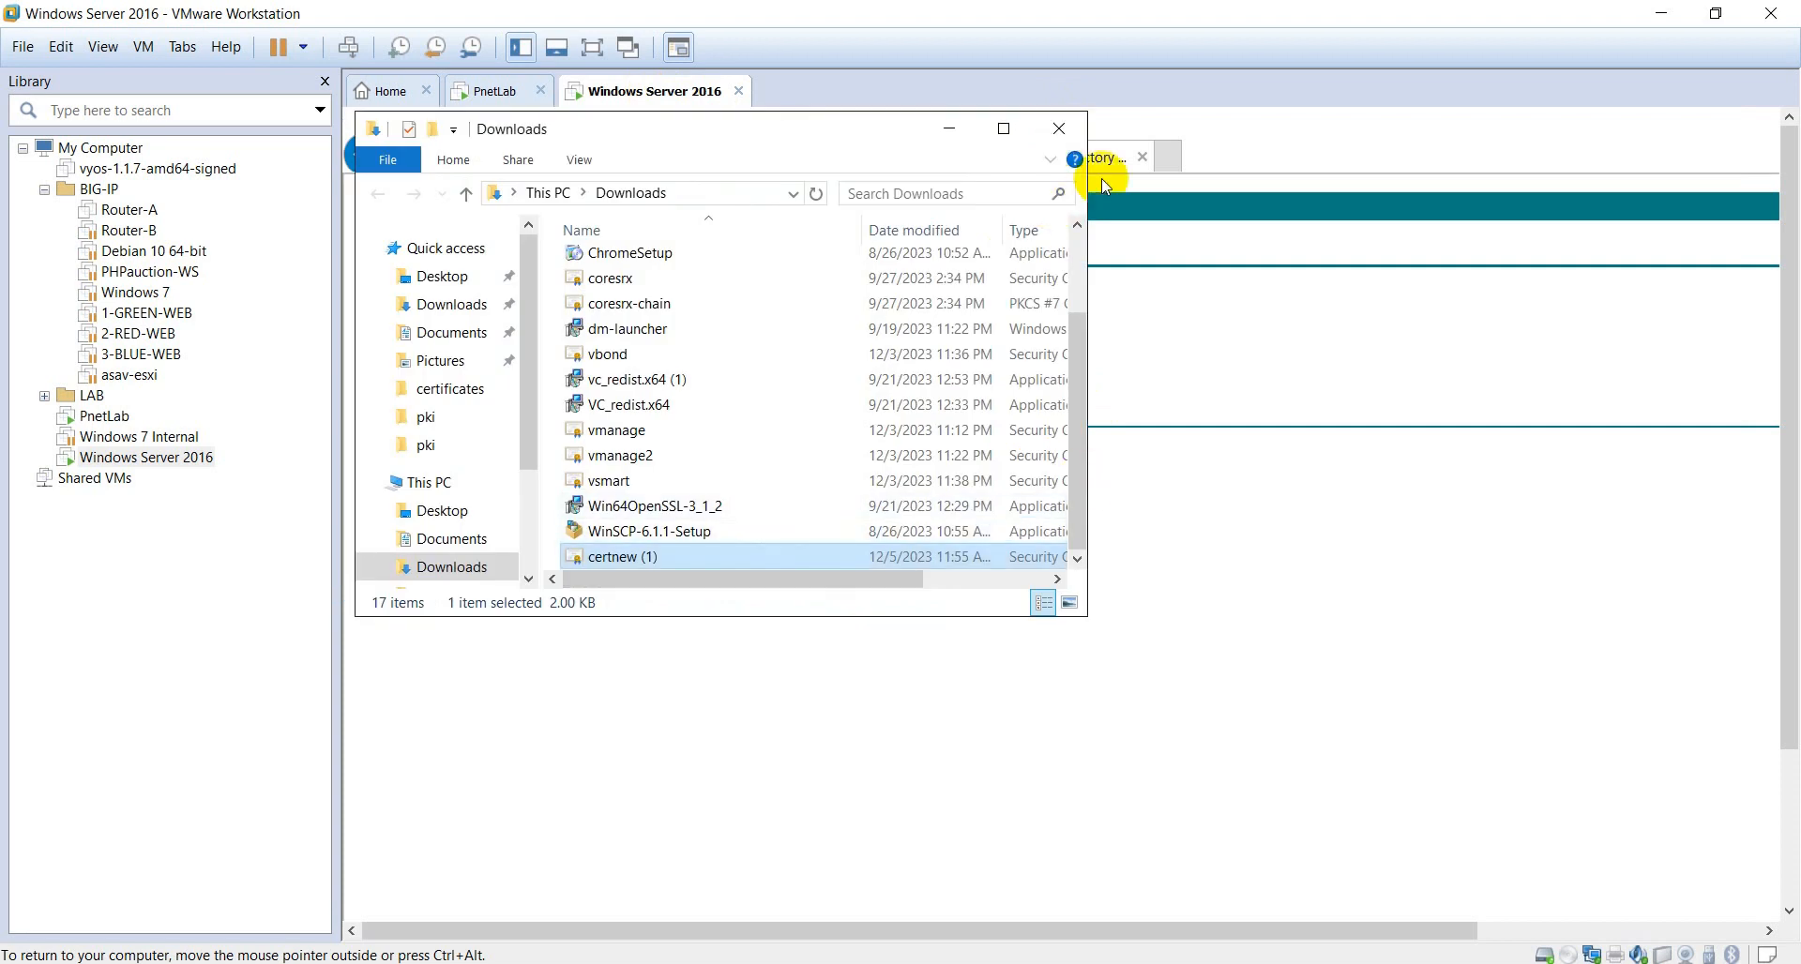
drag(1075, 621, 1300, 779)
click(1278, 127)
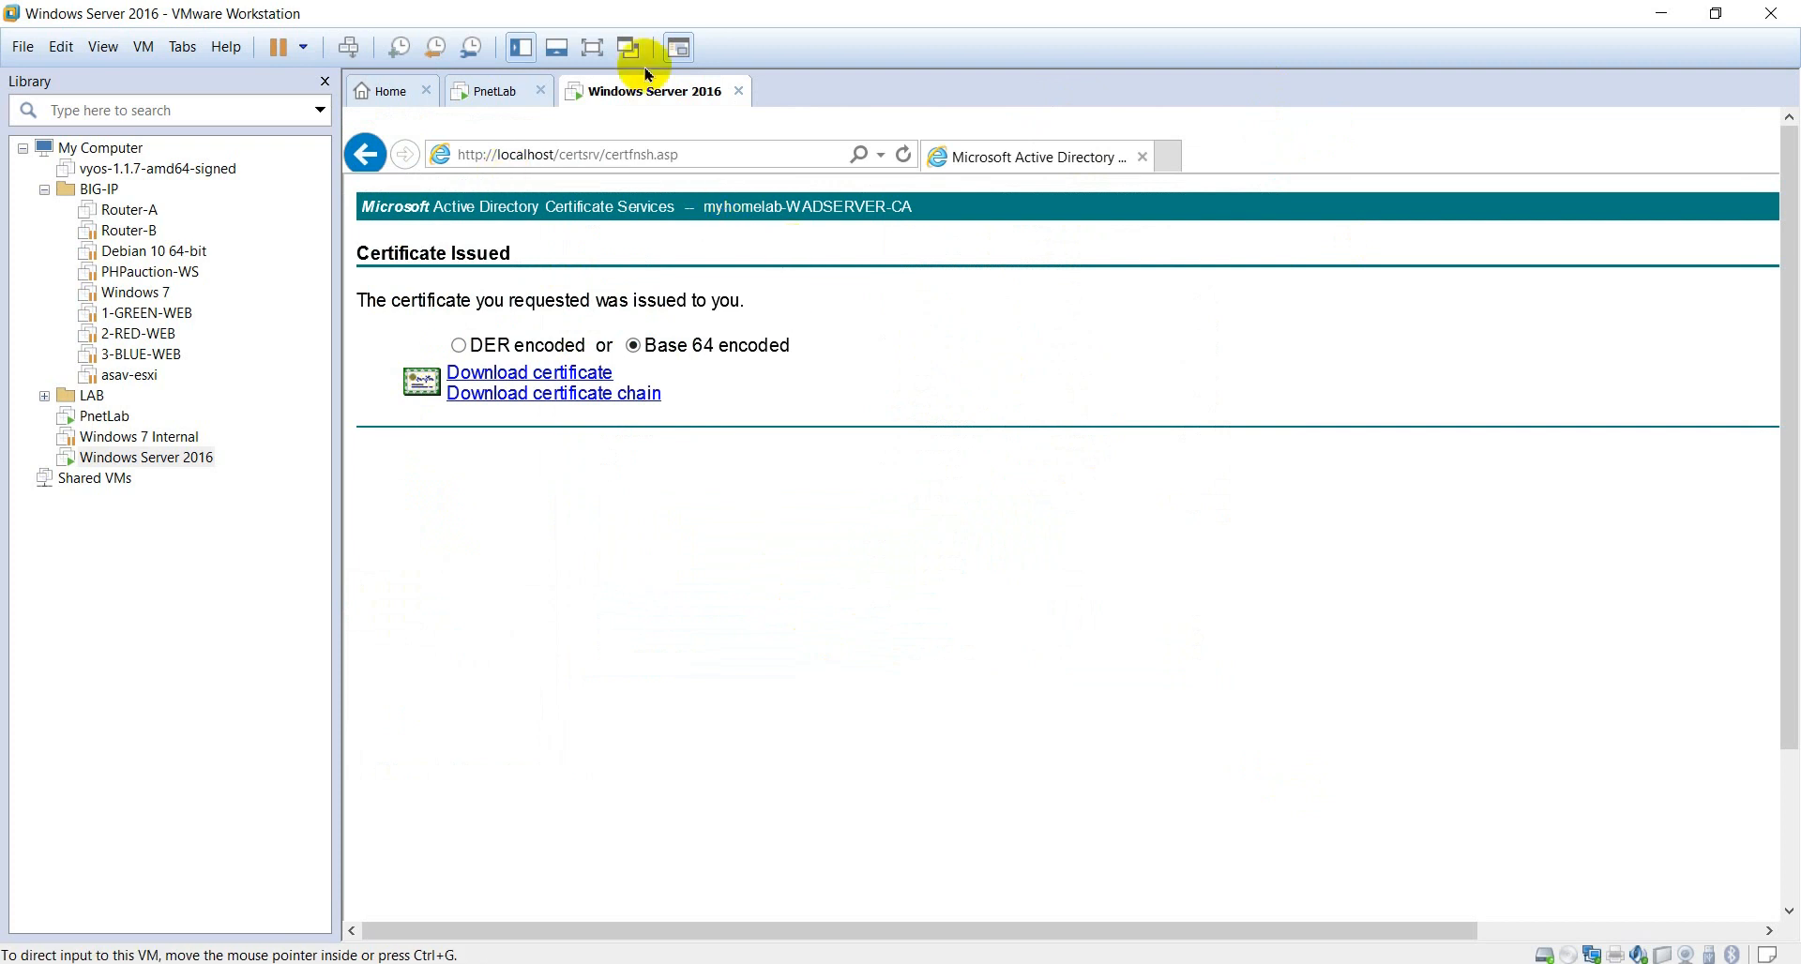
click(581, 58)
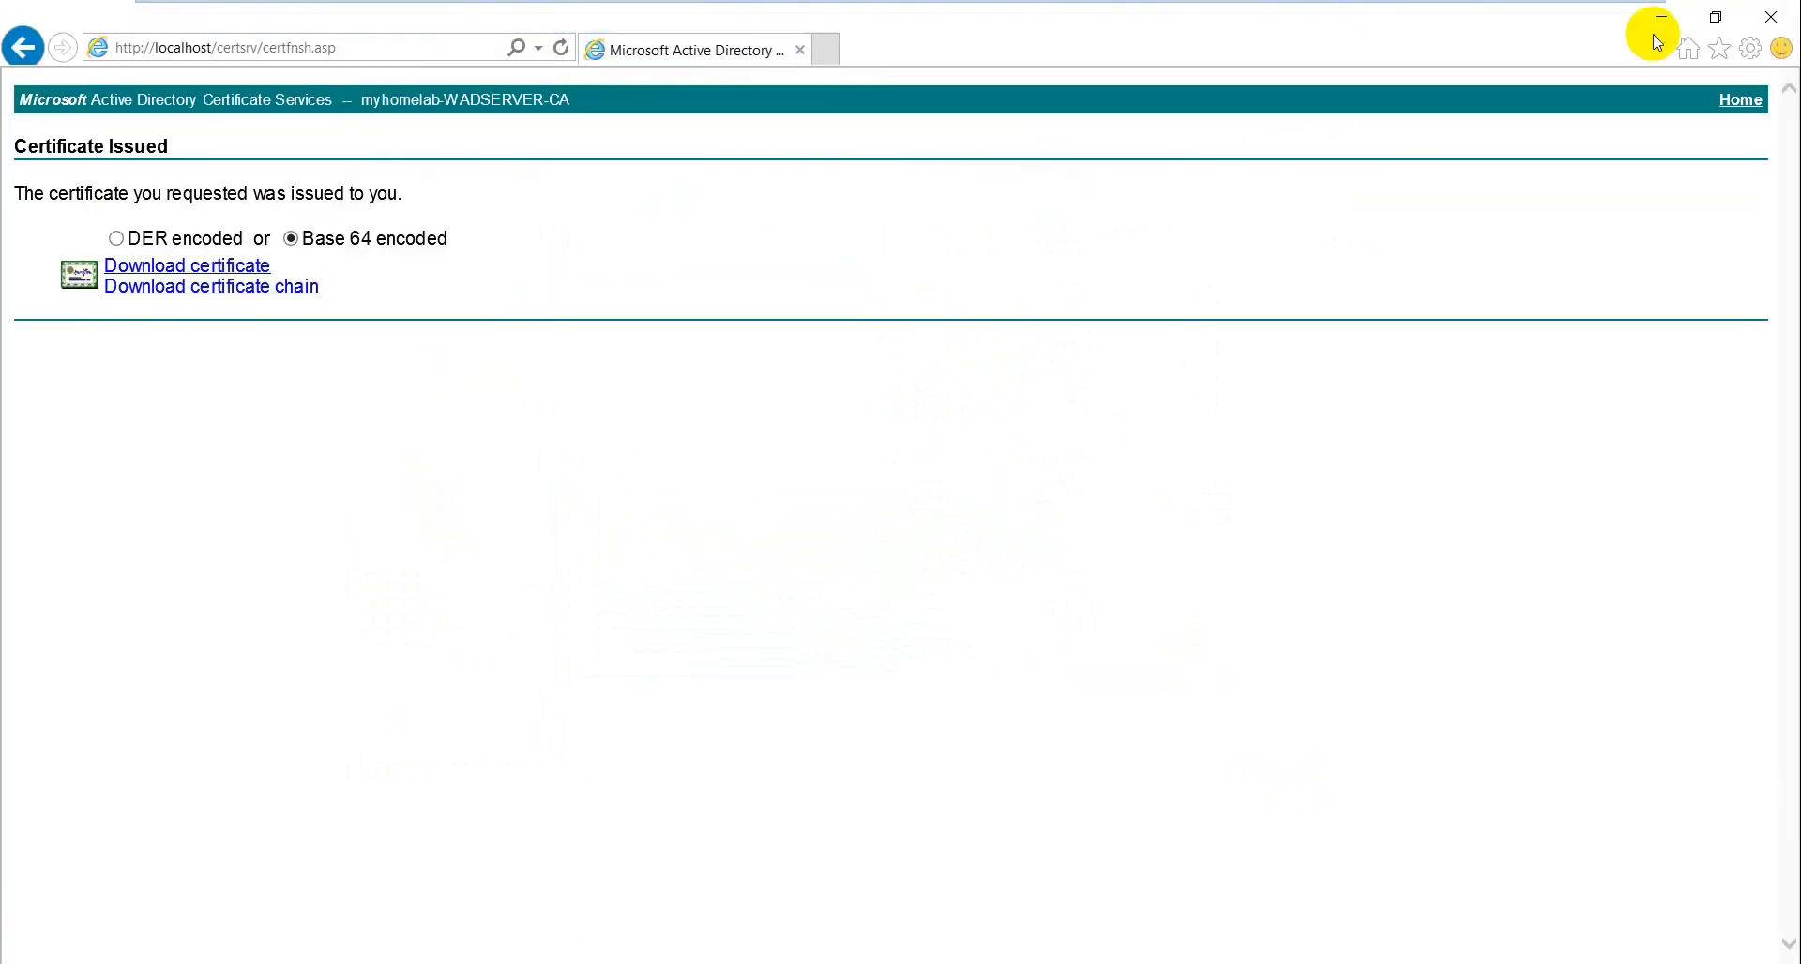
- Close Internet Explorer and the certsrv console, then maximize Server Manager
click(1780, 35)
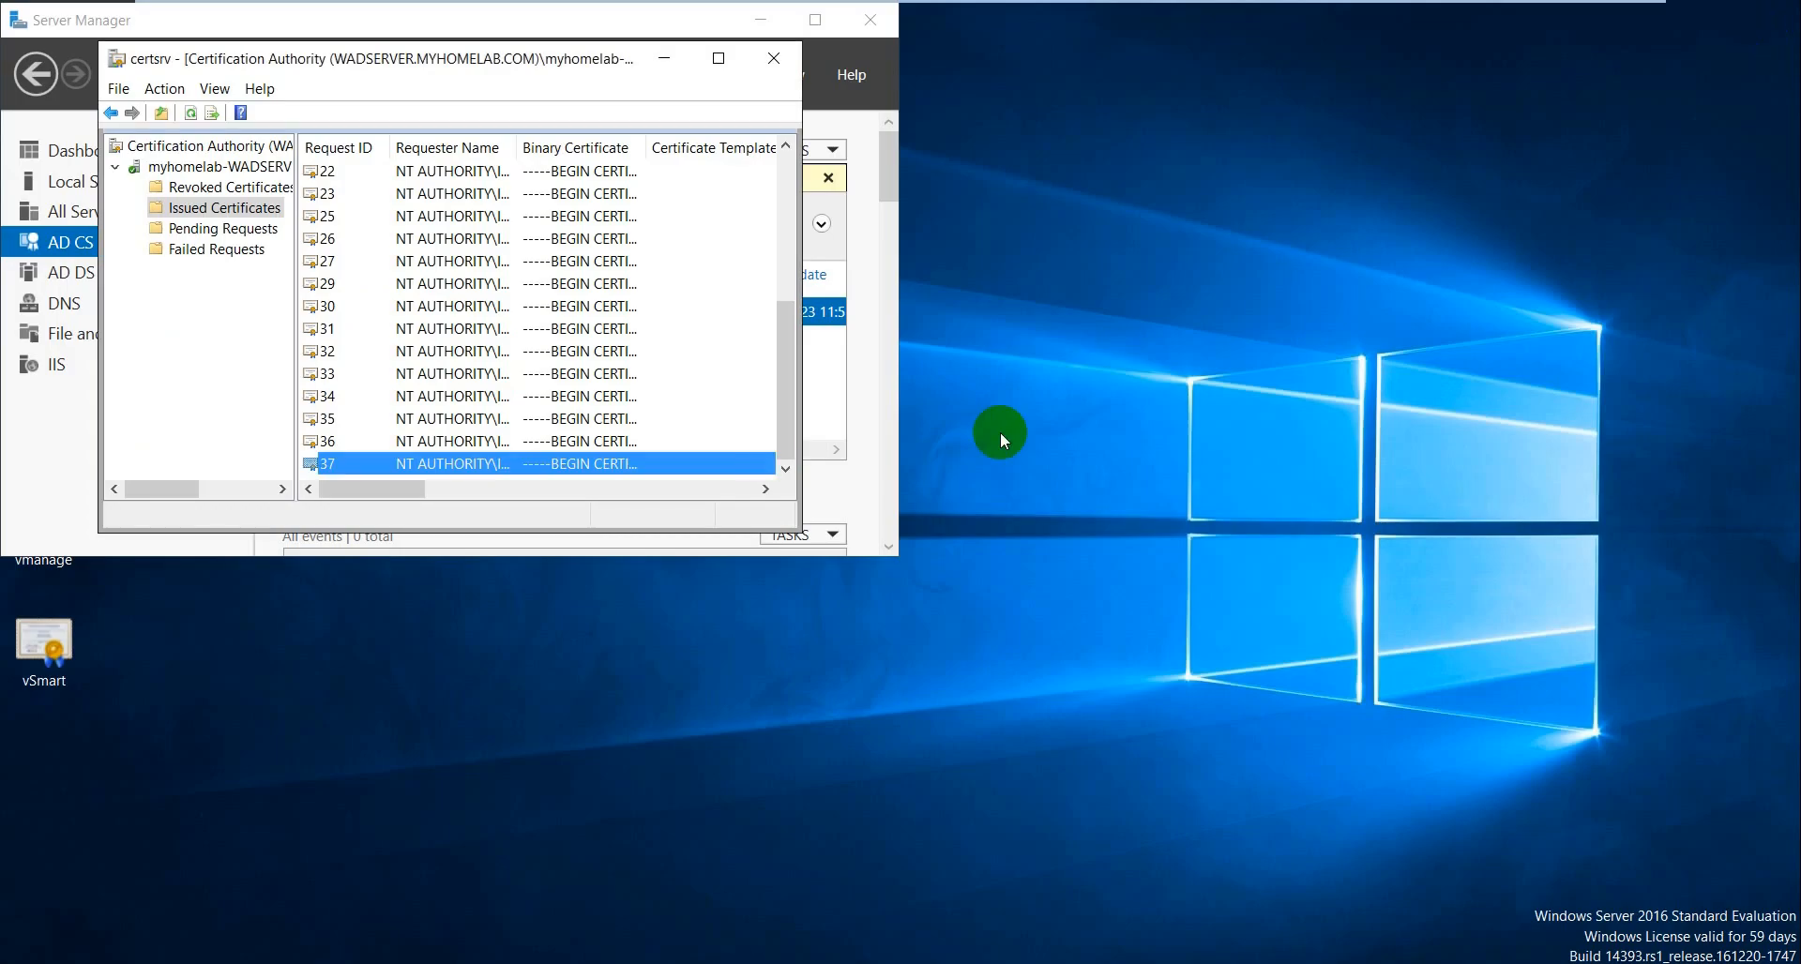
click(776, 53)
click(815, 20)
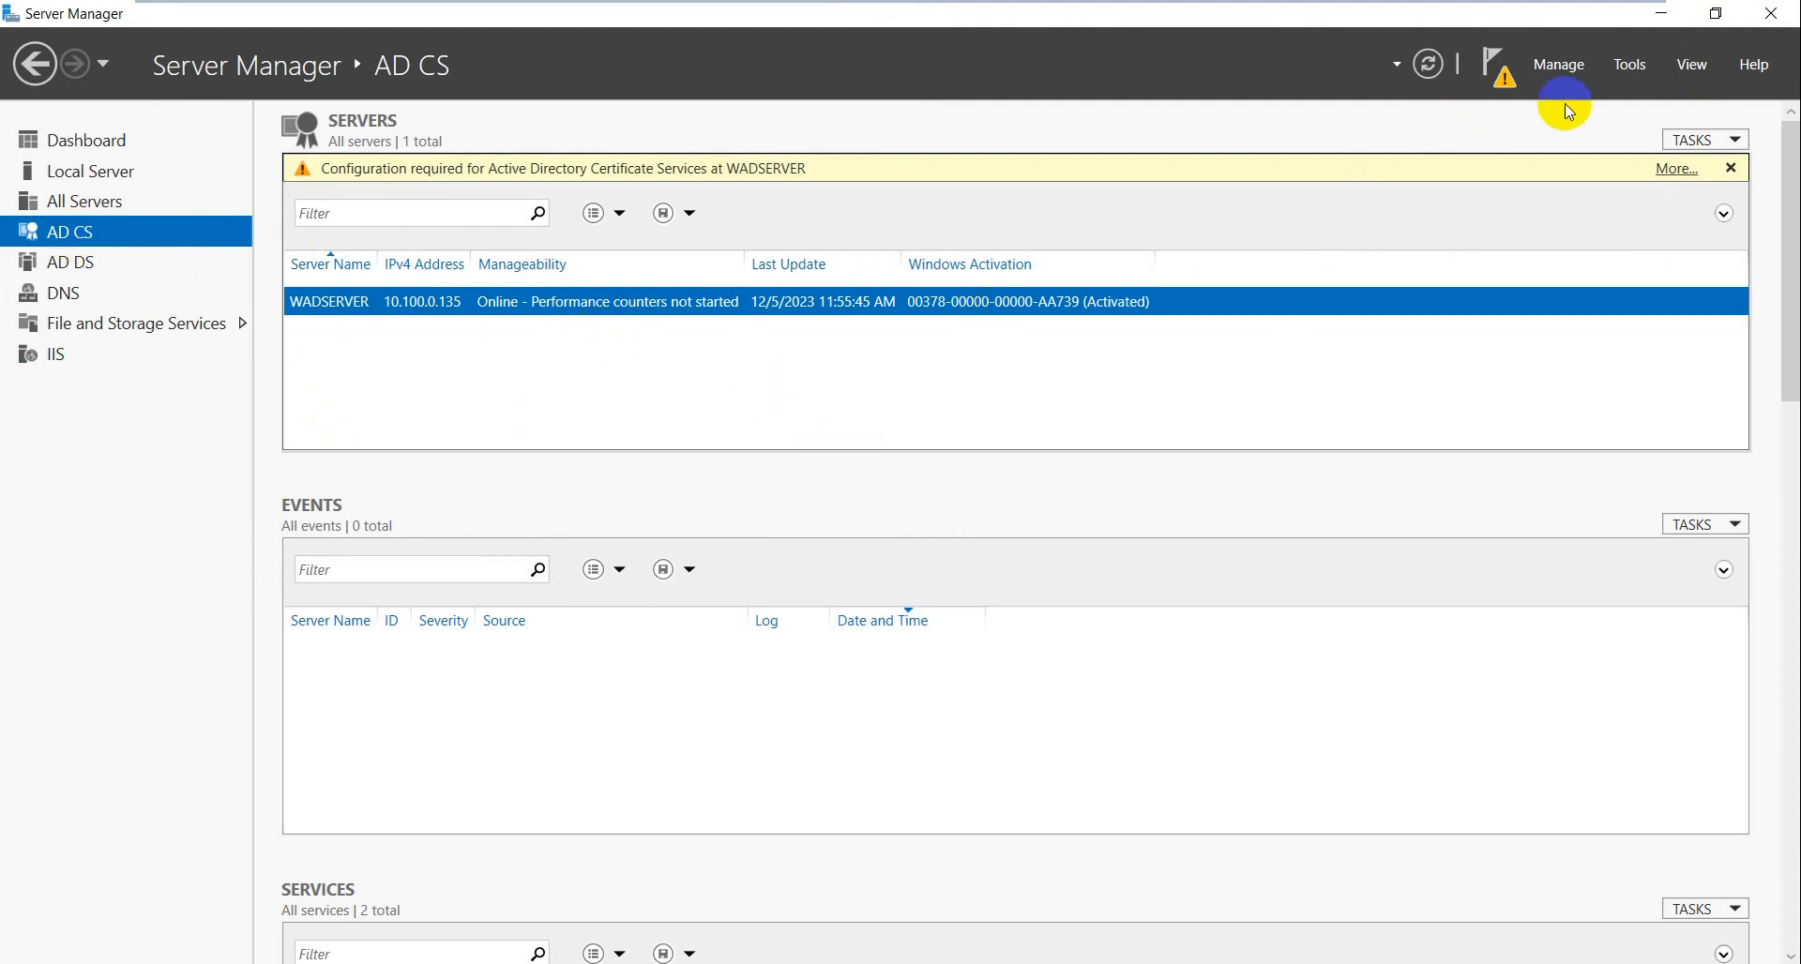
- Launch Certification Authority from Server Manager's Tools menu
right_click(758, 300)
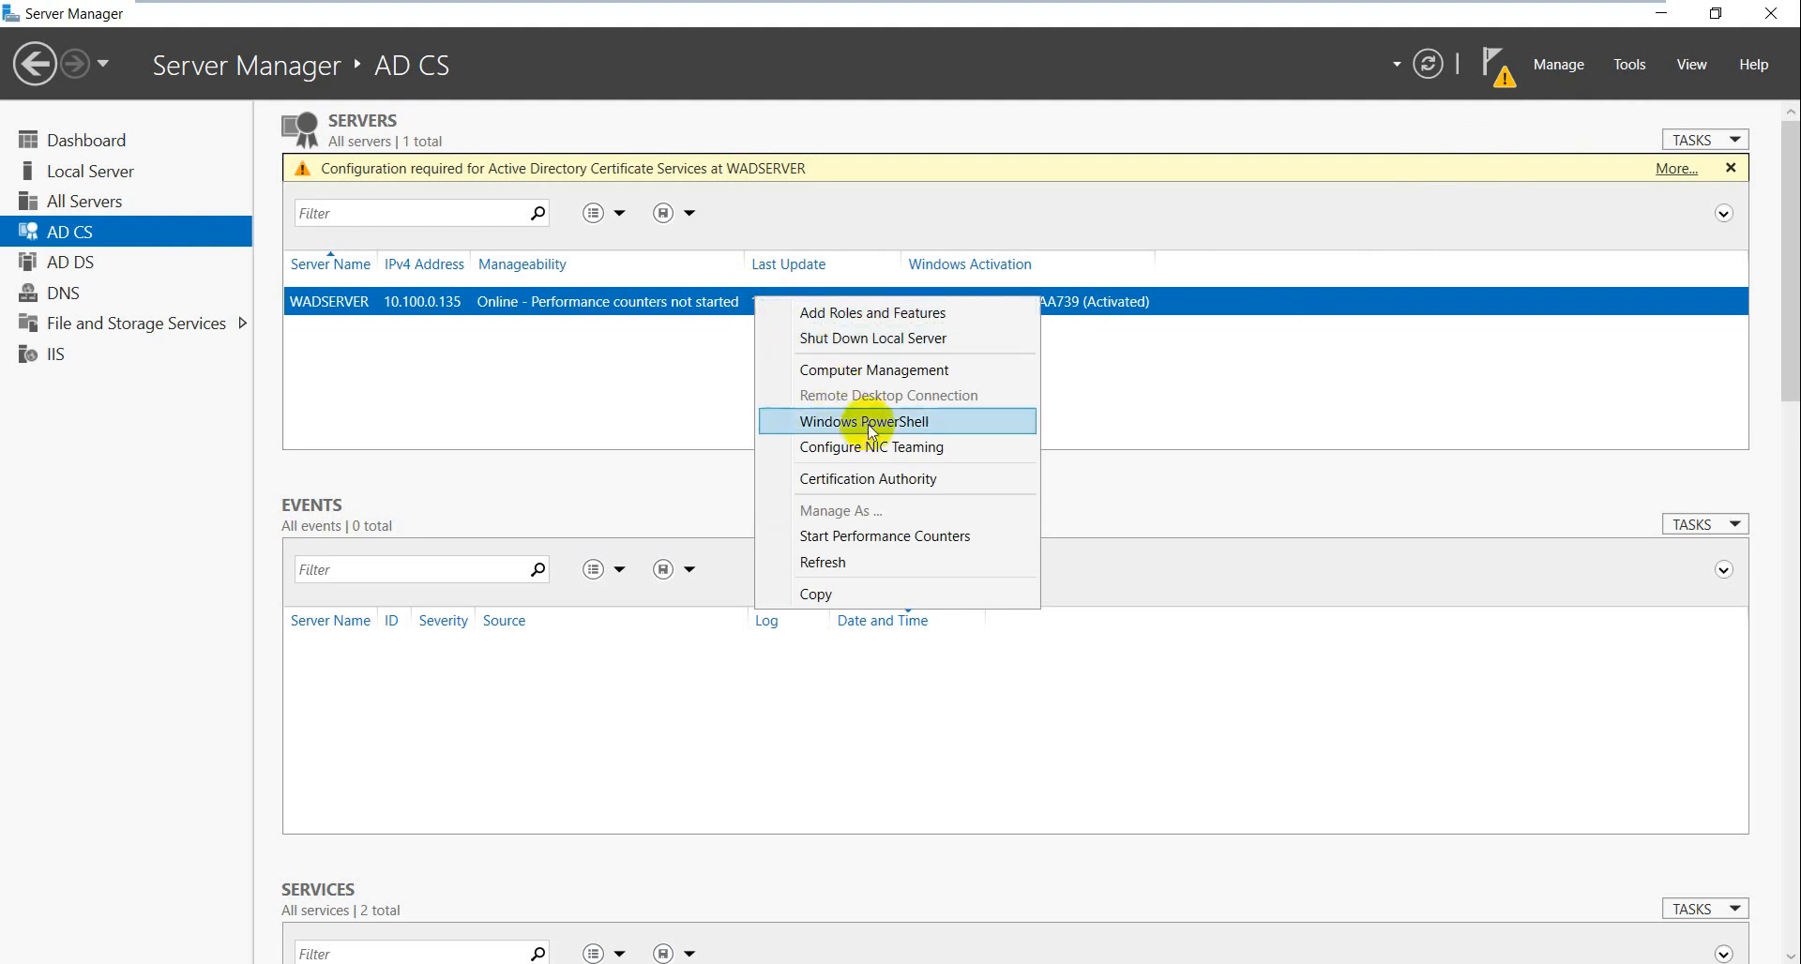
click(876, 491)
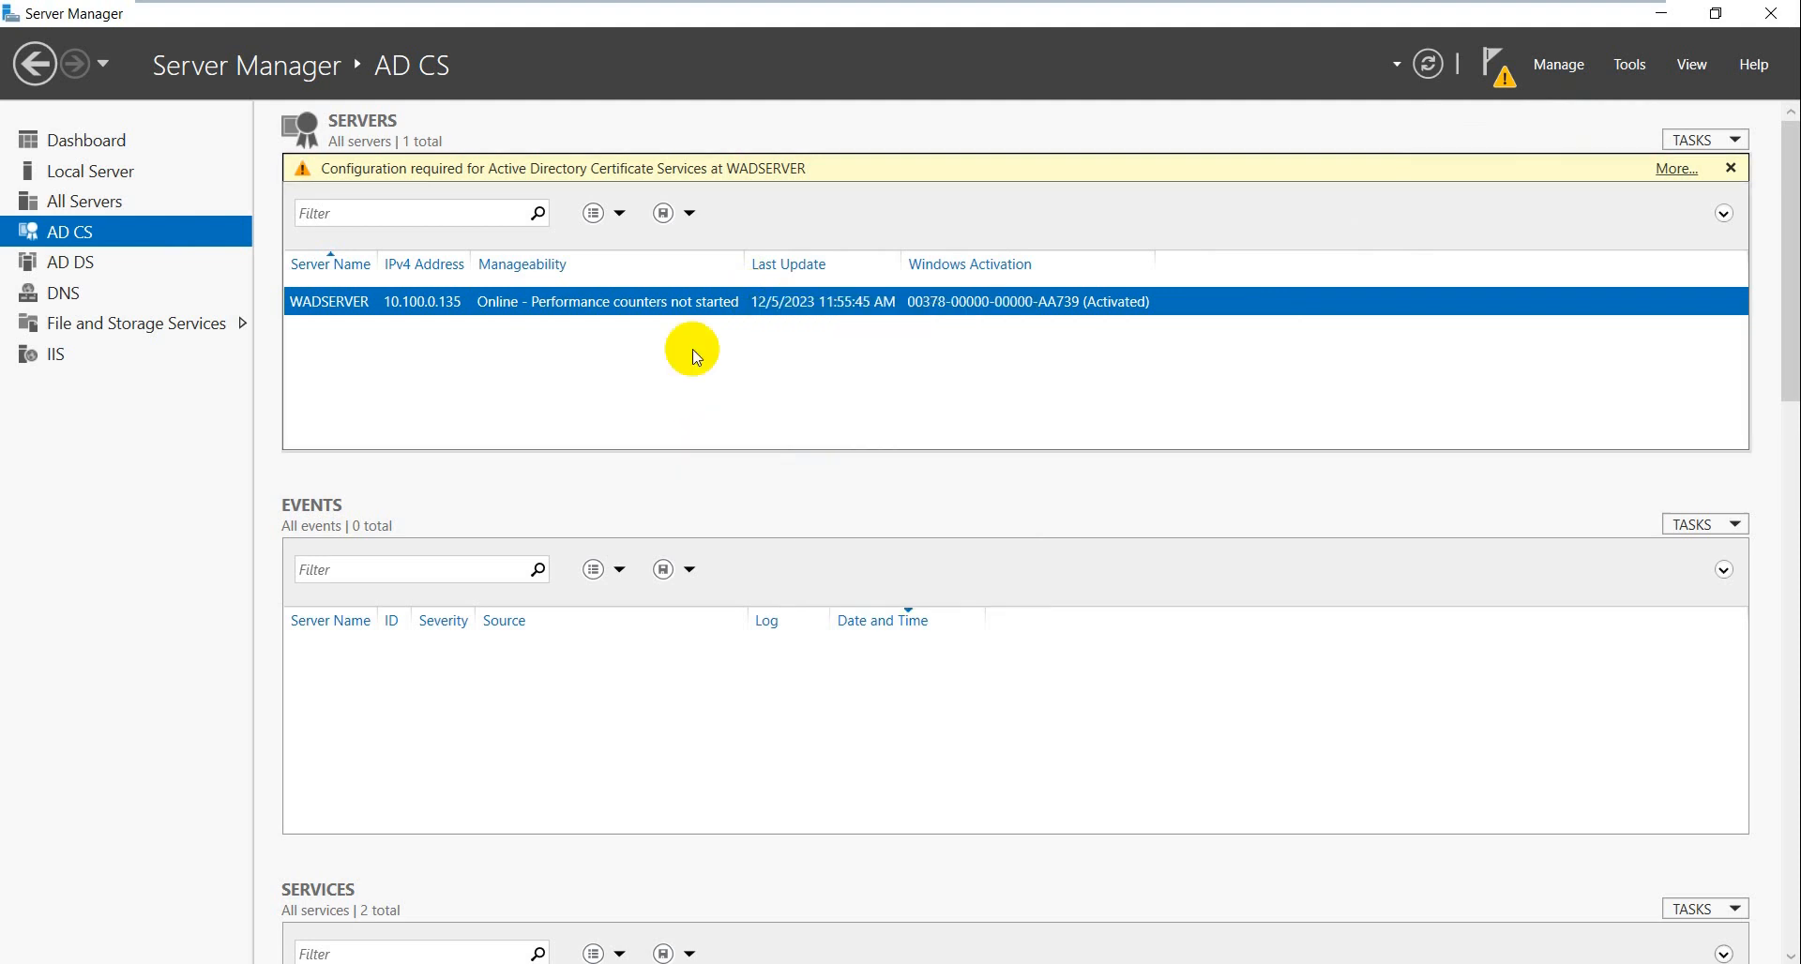
click(1575, 77)
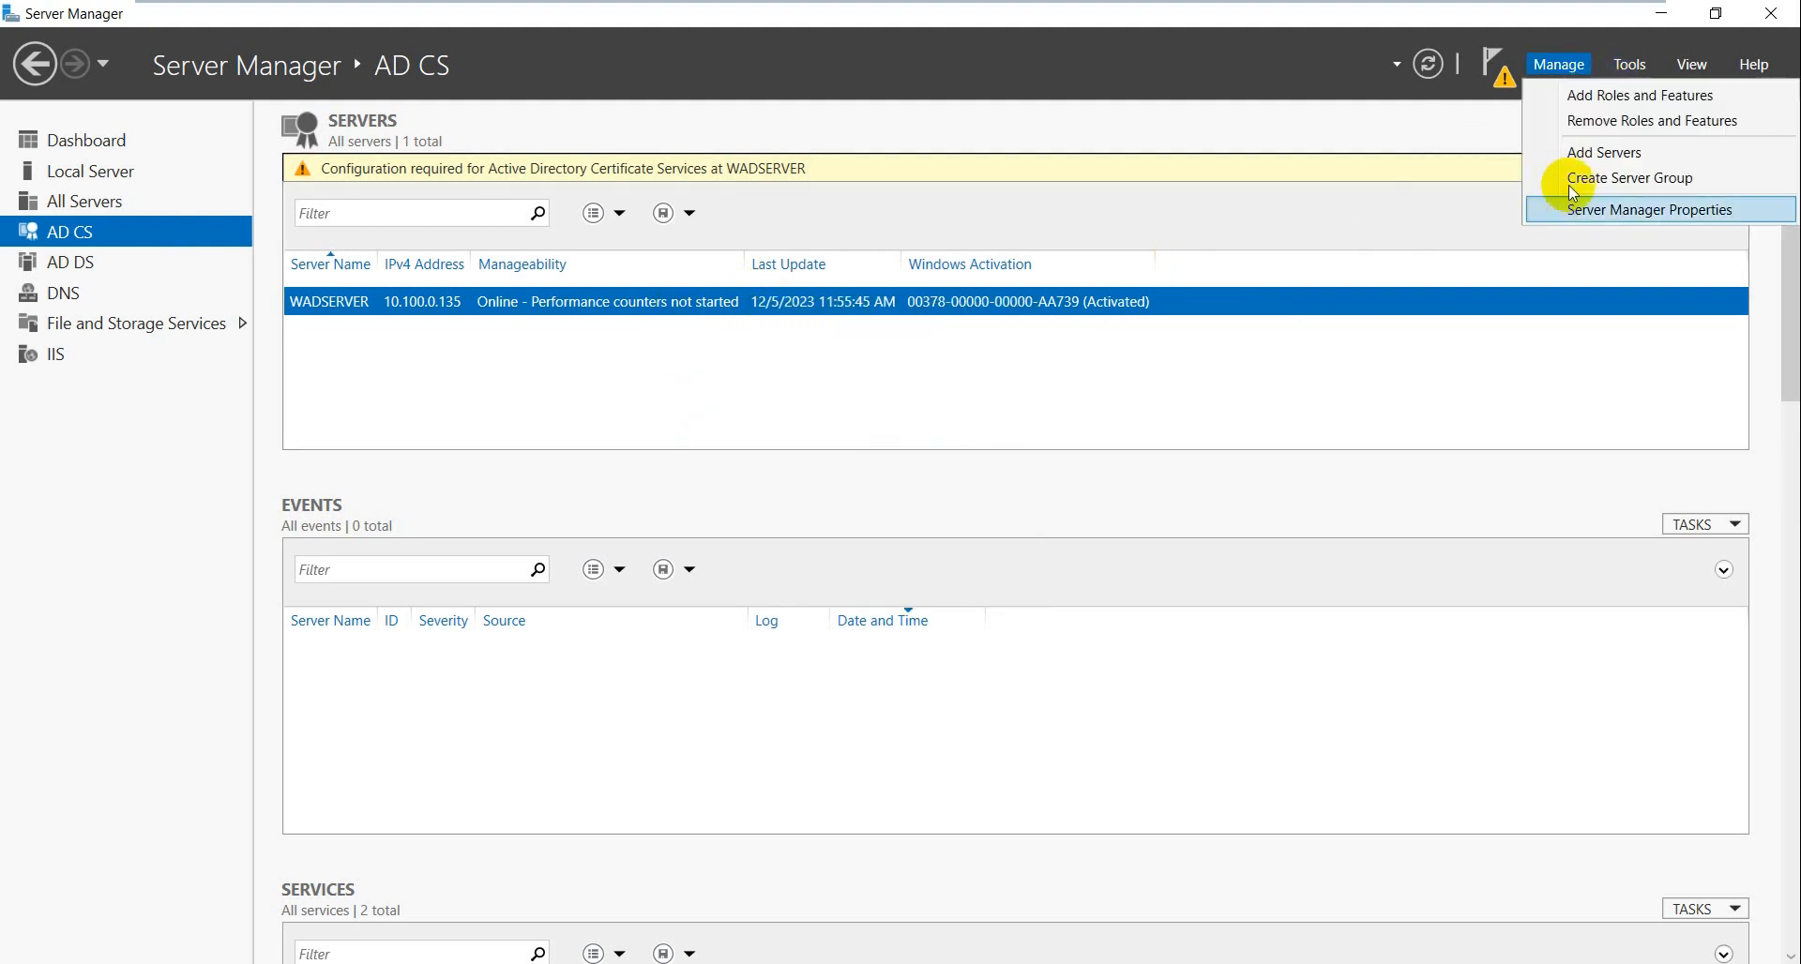
click(1623, 68)
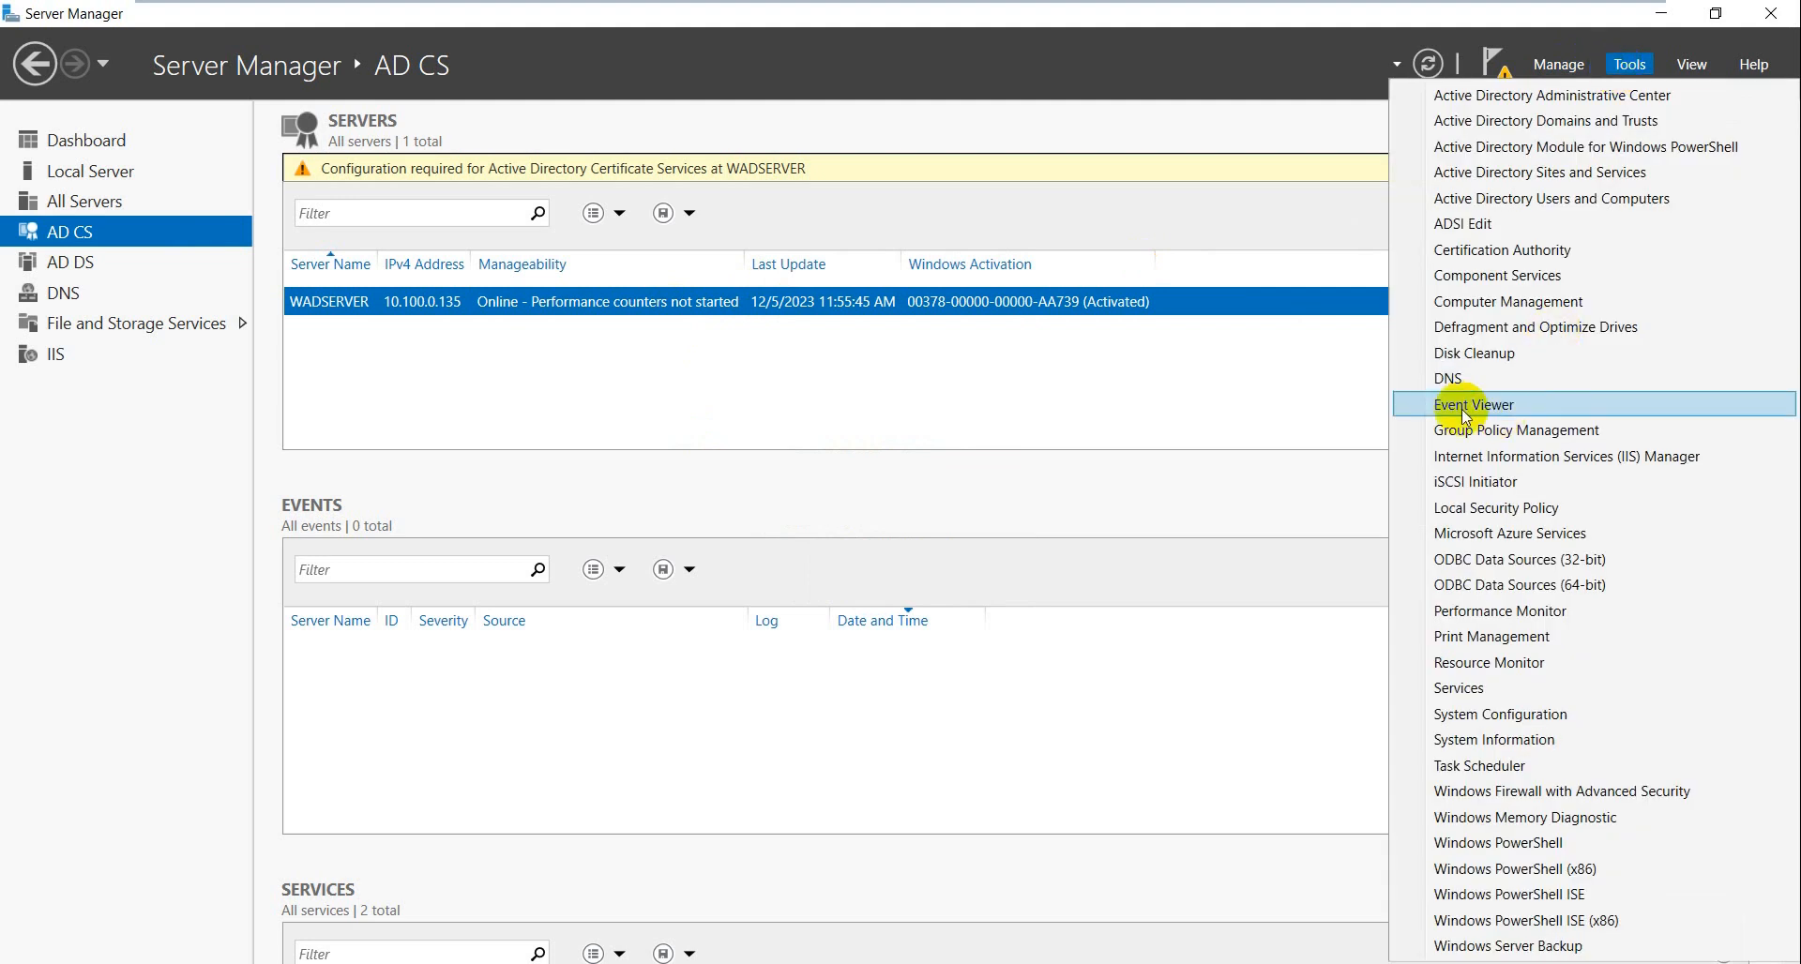
click(1520, 250)
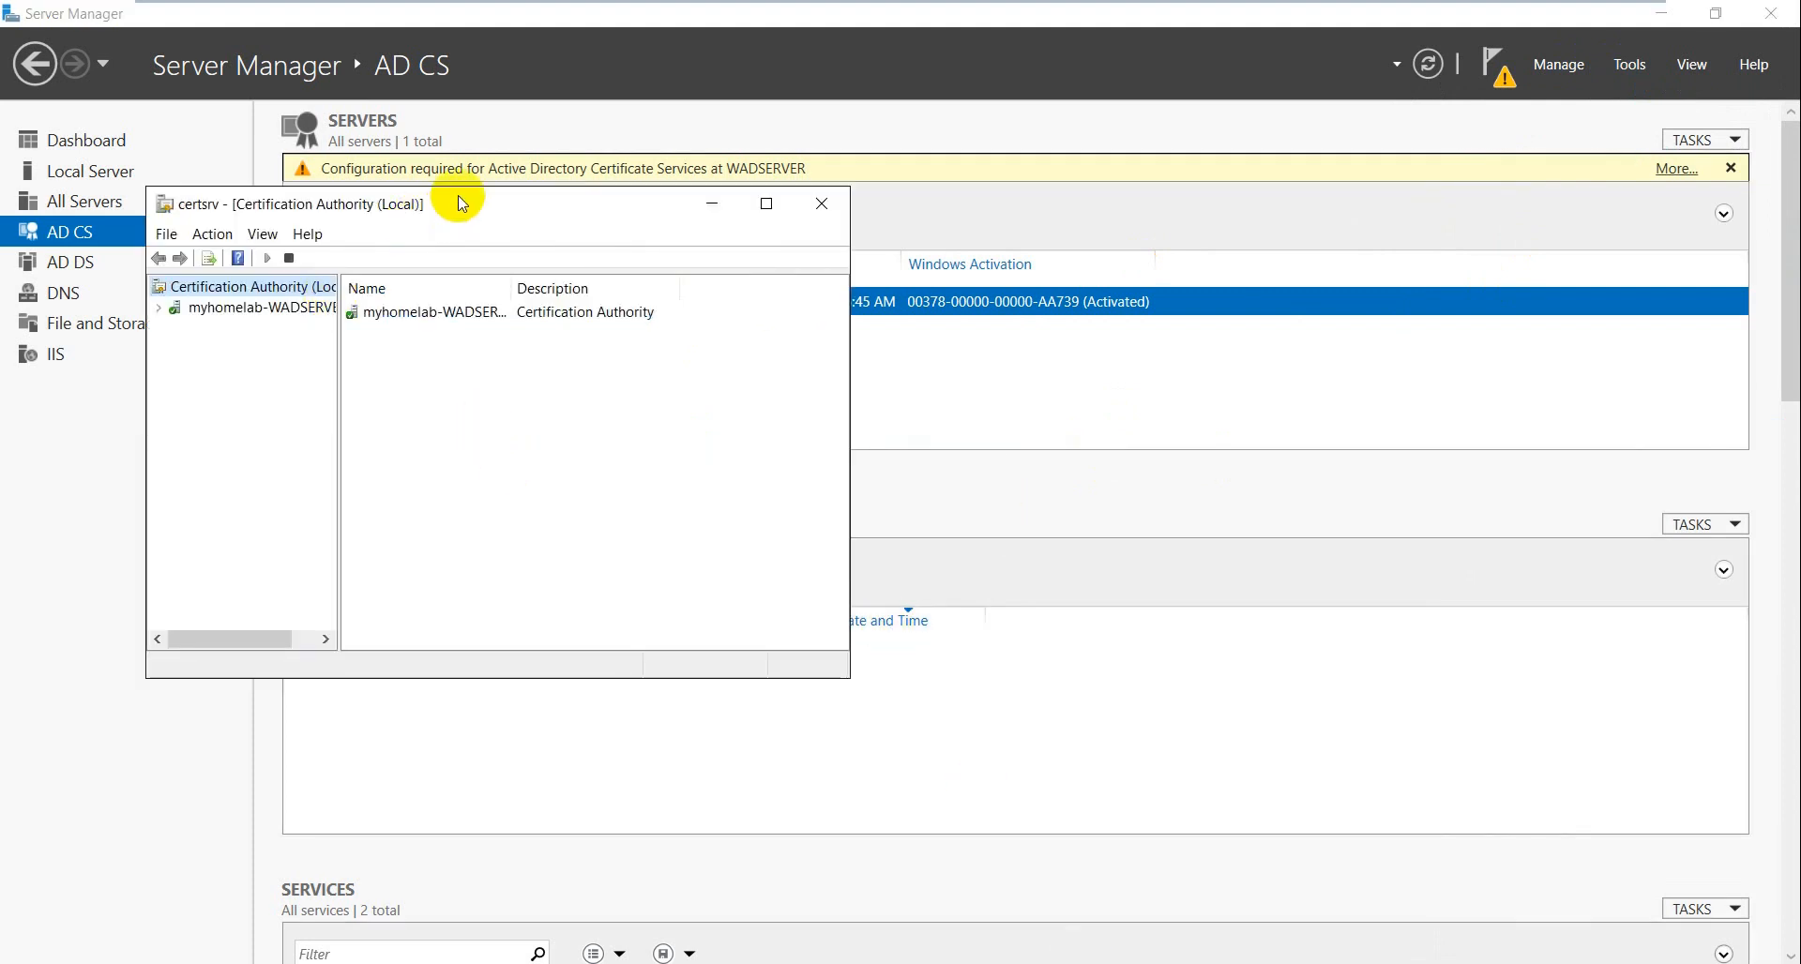
- Enlarge the CA console and expand myhomelab-WADSERVER-CA down to Pending Requests
drag(454, 201, 746, 261)
drag(1137, 743, 1447, 823)
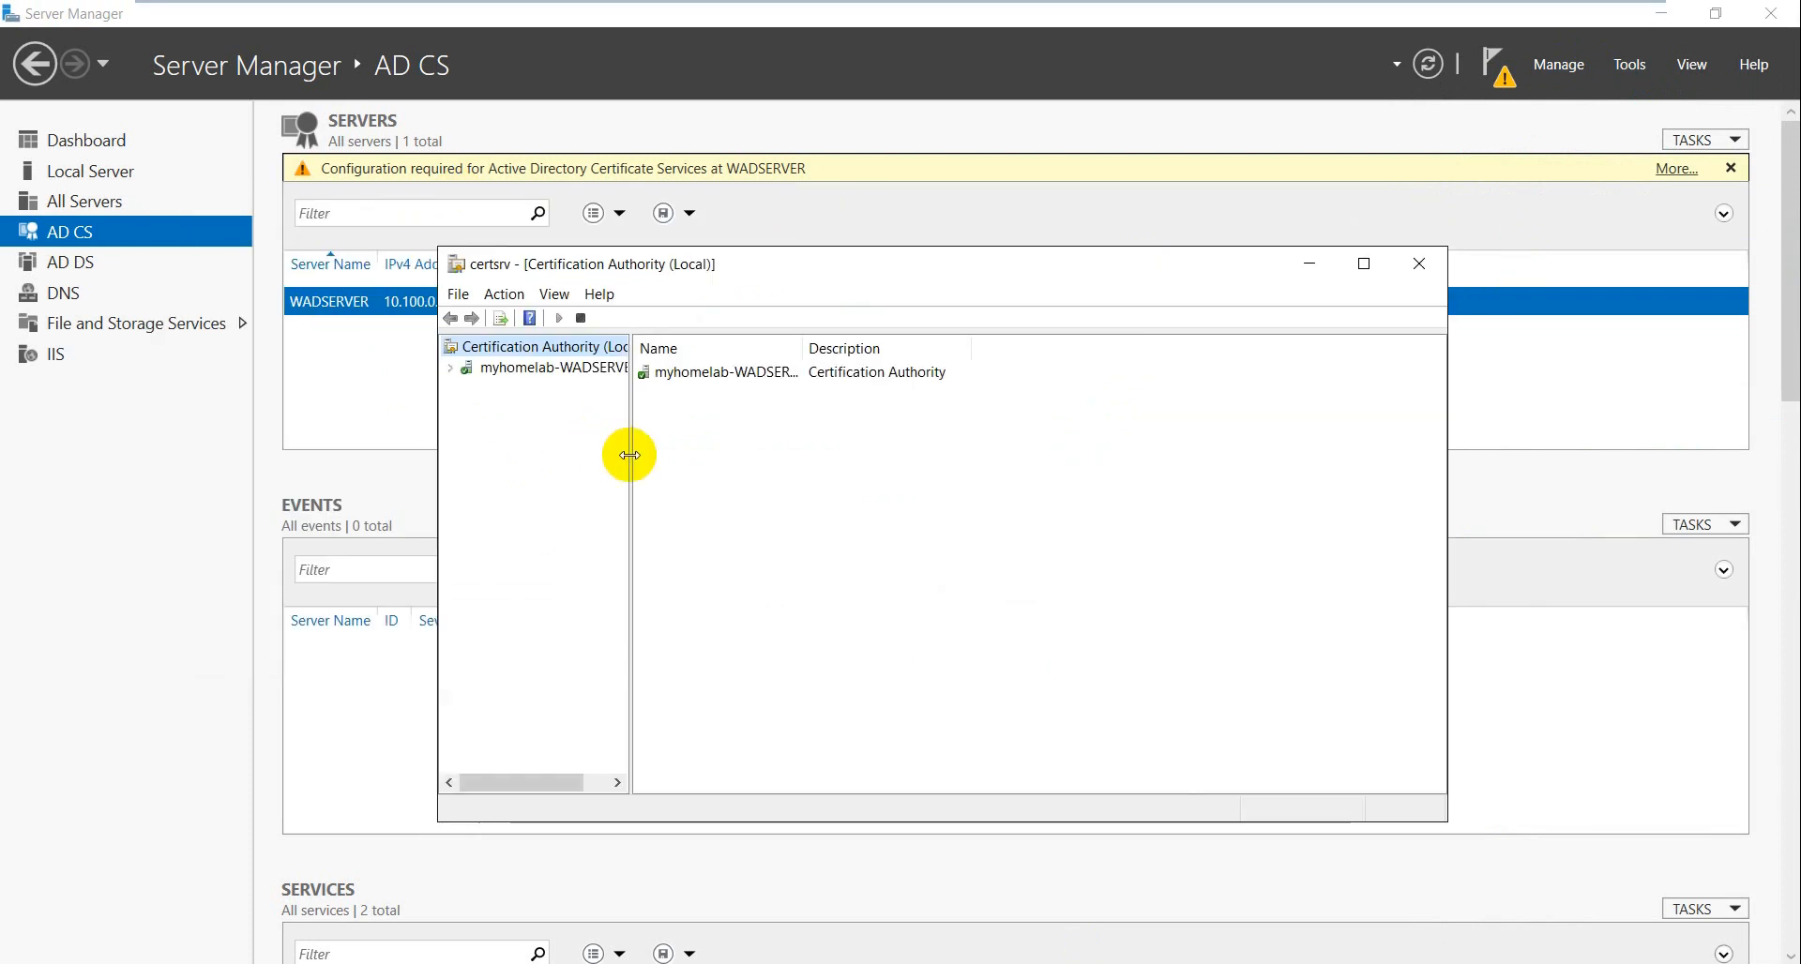
drag(630, 455, 725, 504)
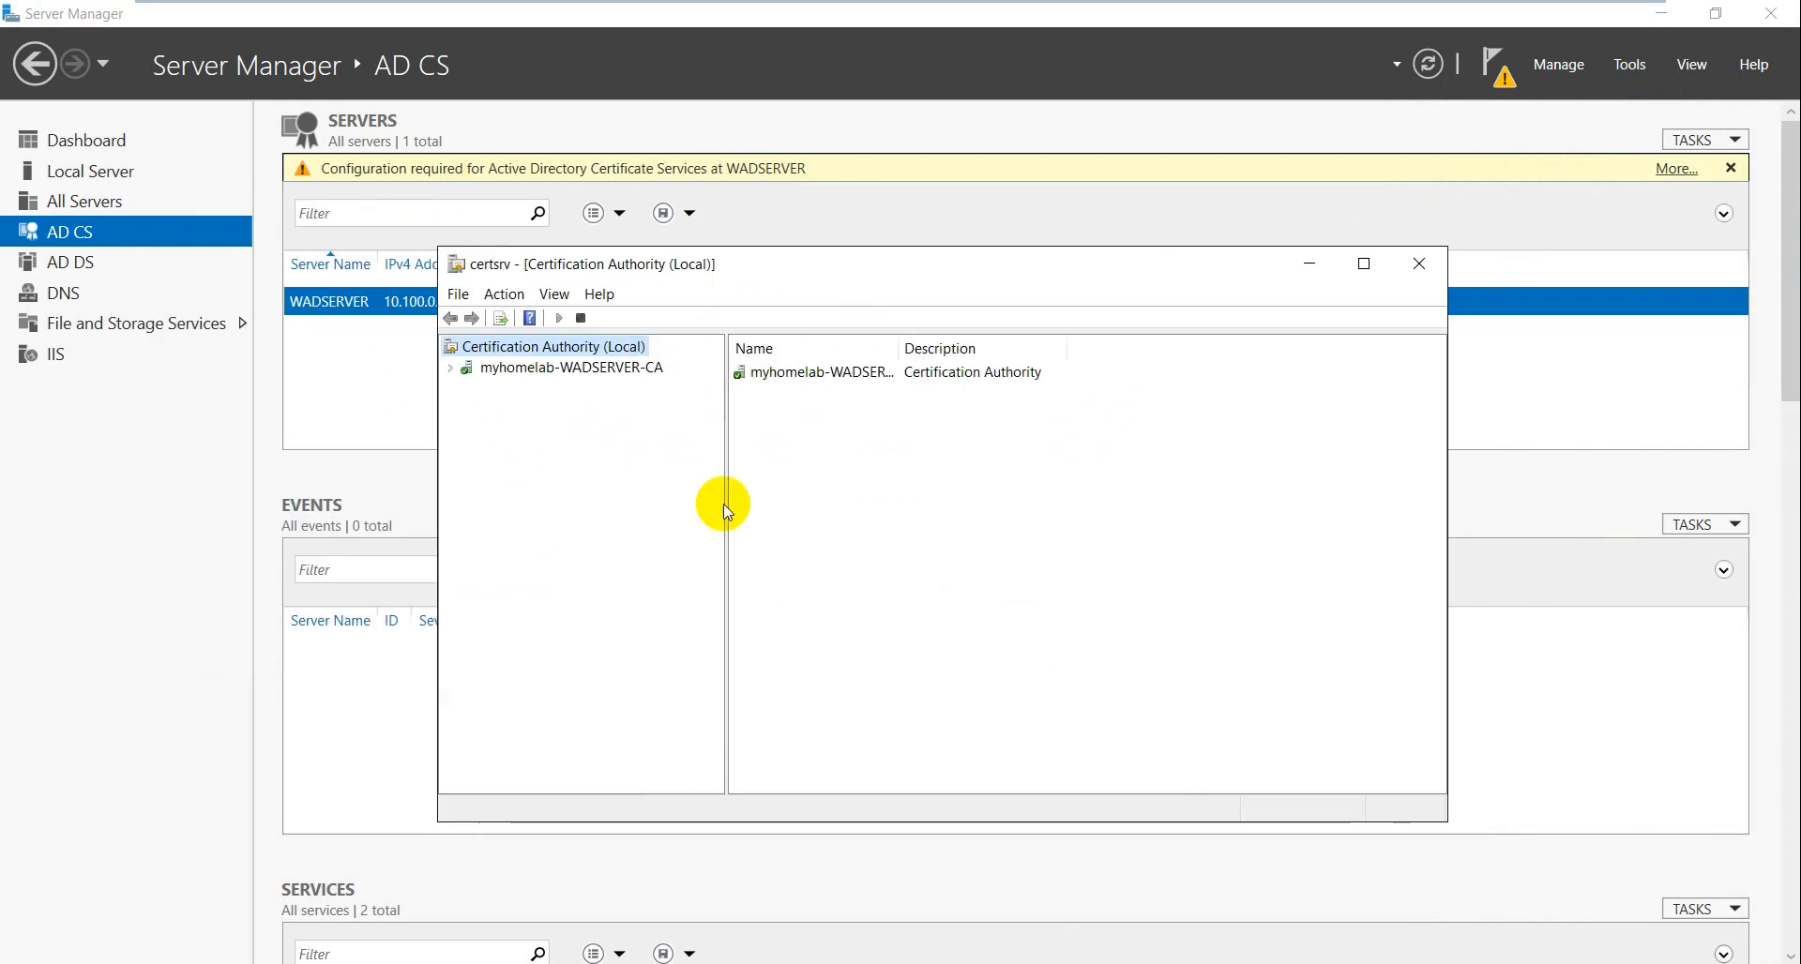
click(551, 373)
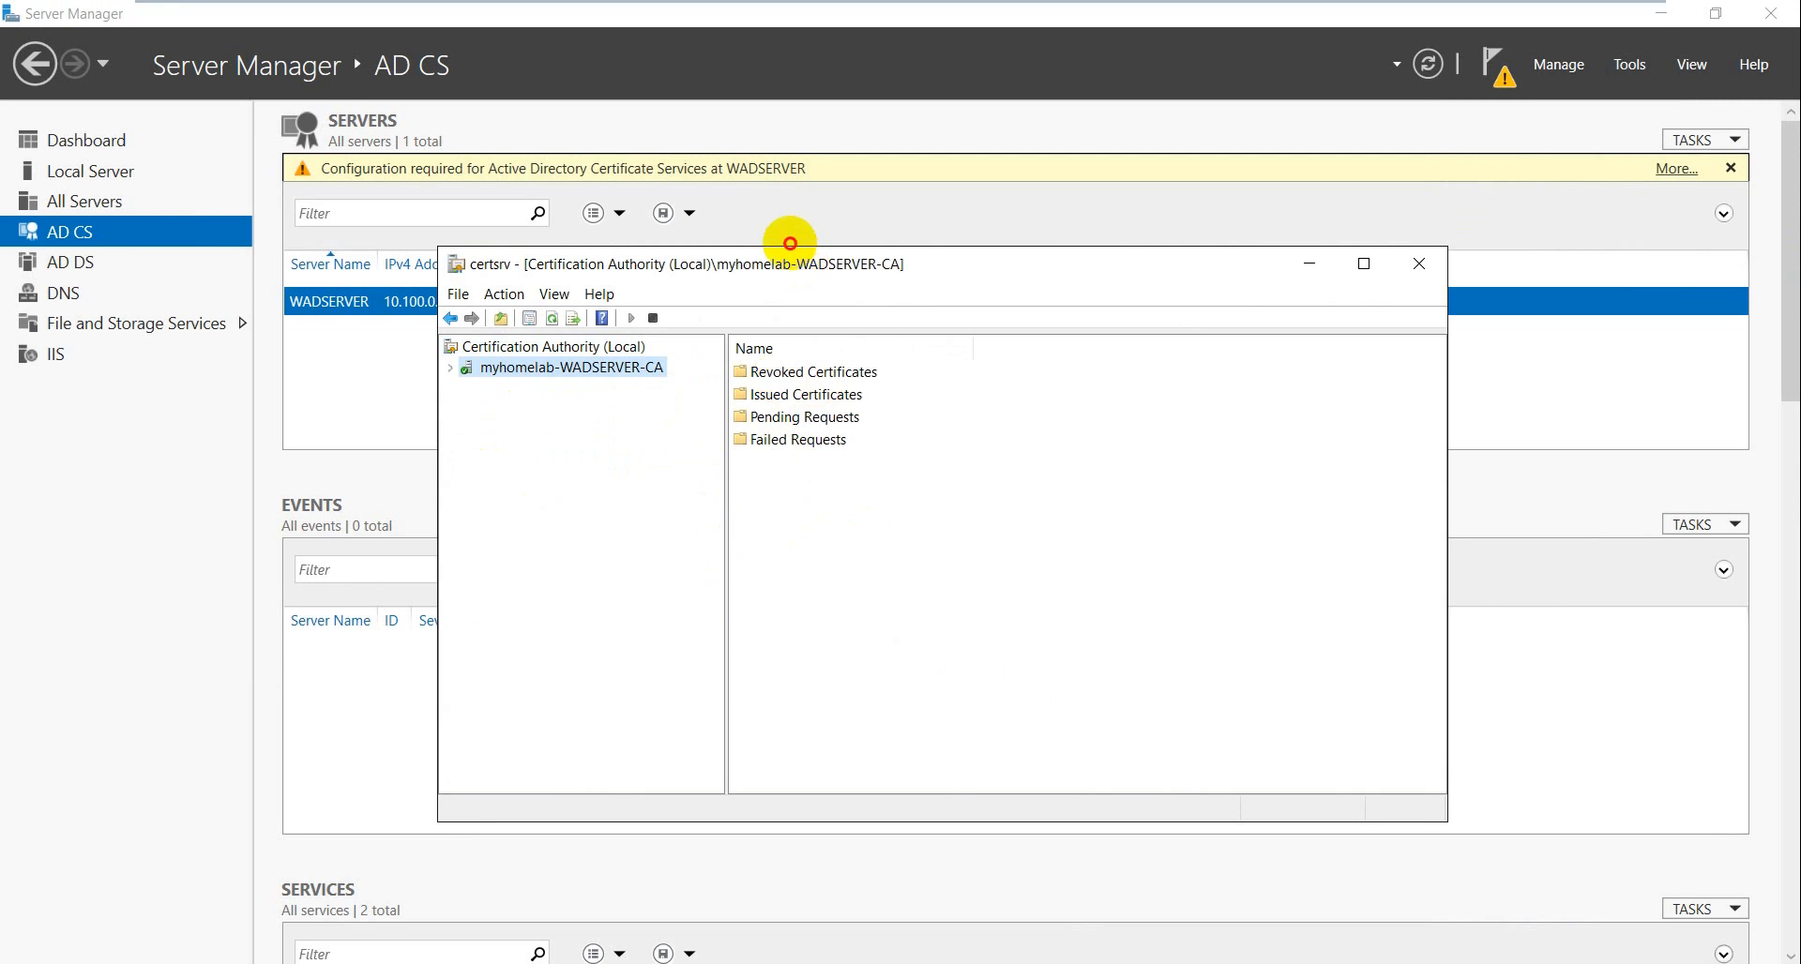
drag(802, 258, 788, 239)
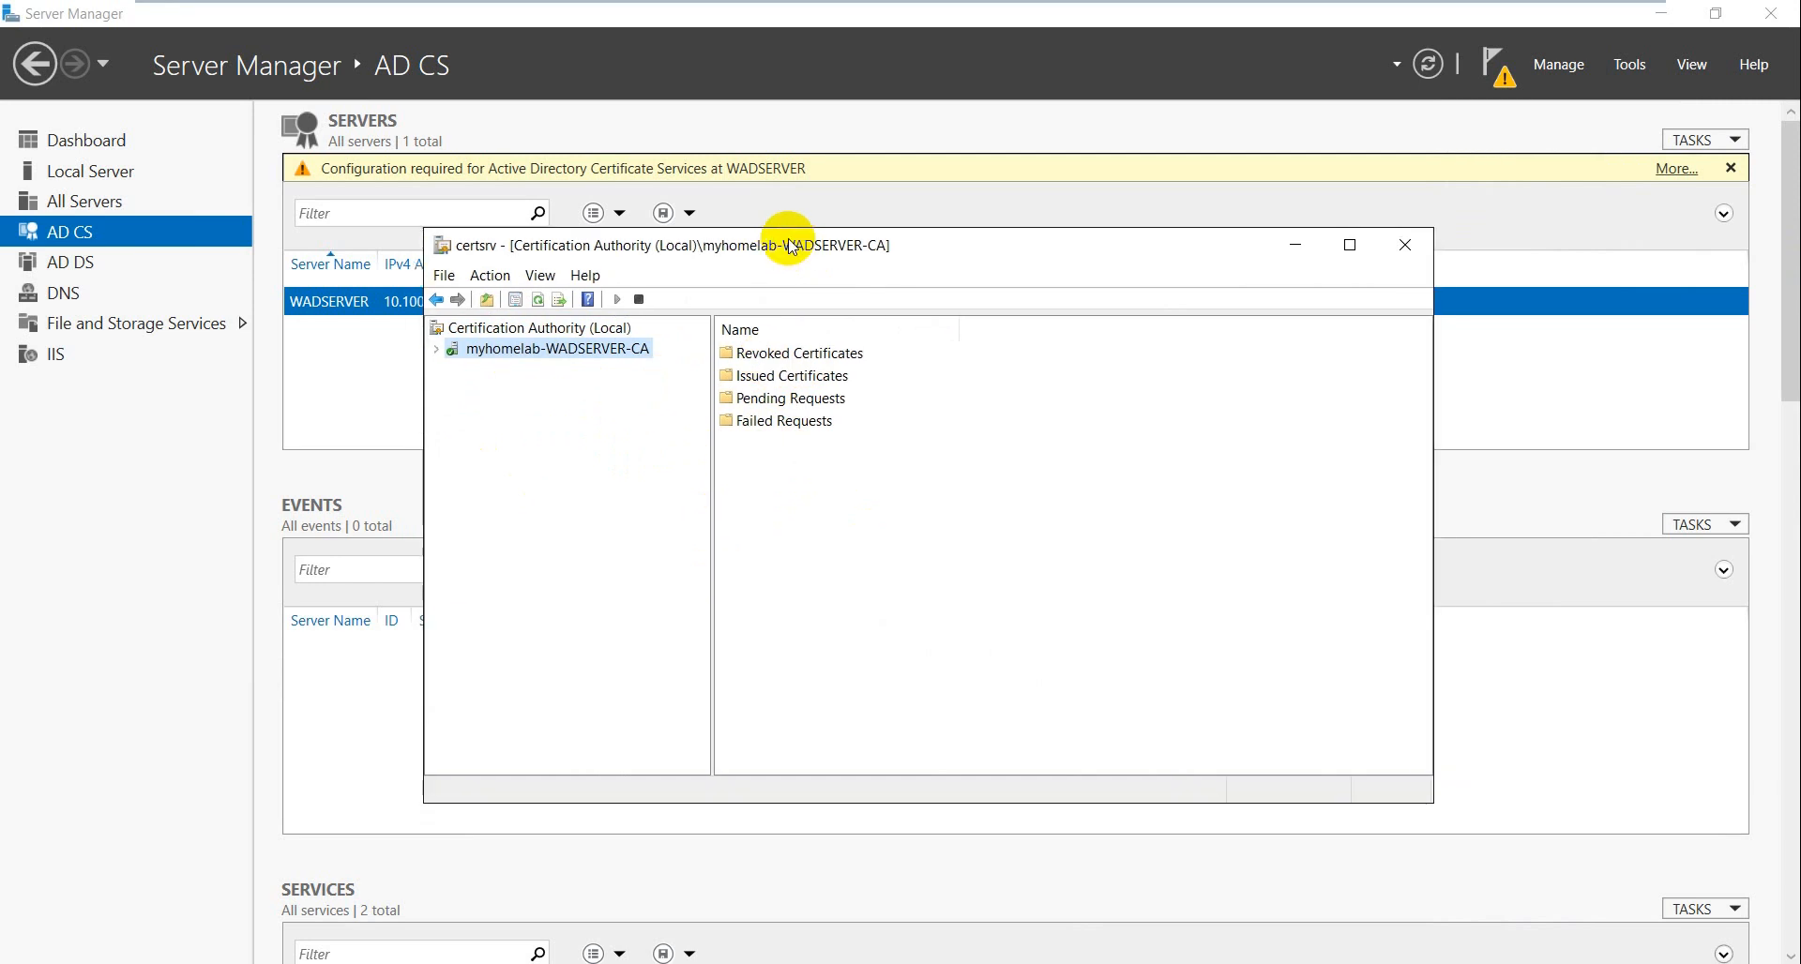
click(768, 362)
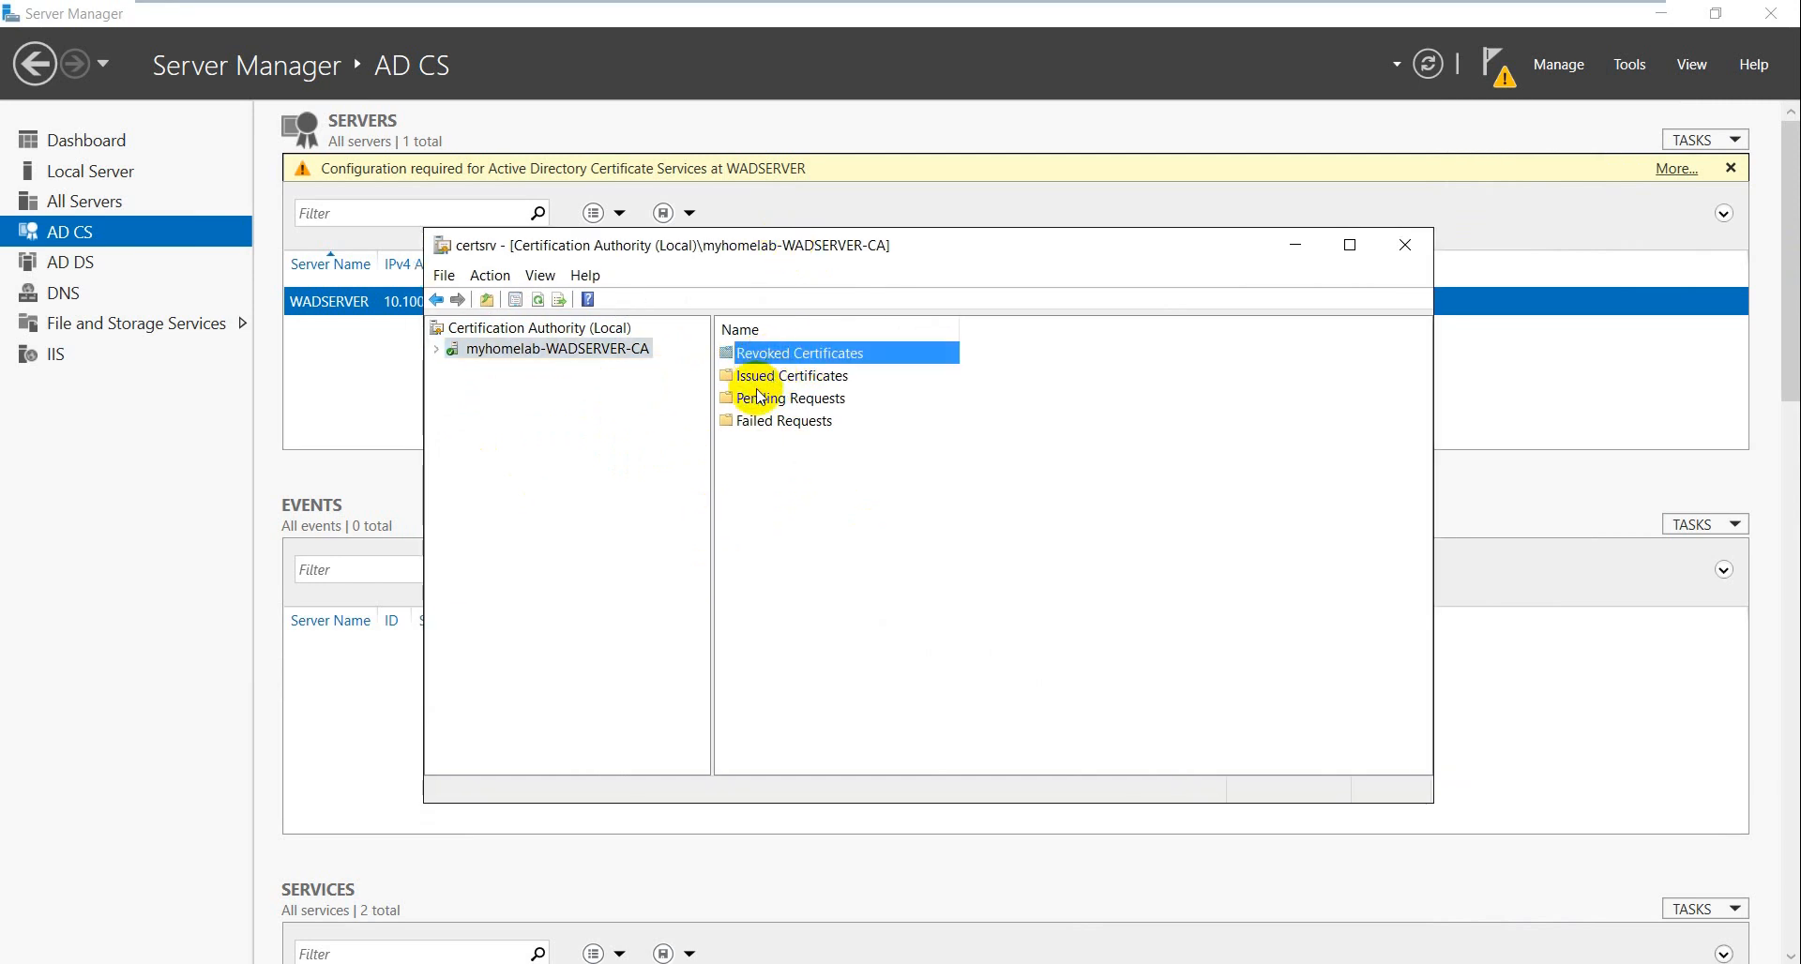
click(763, 383)
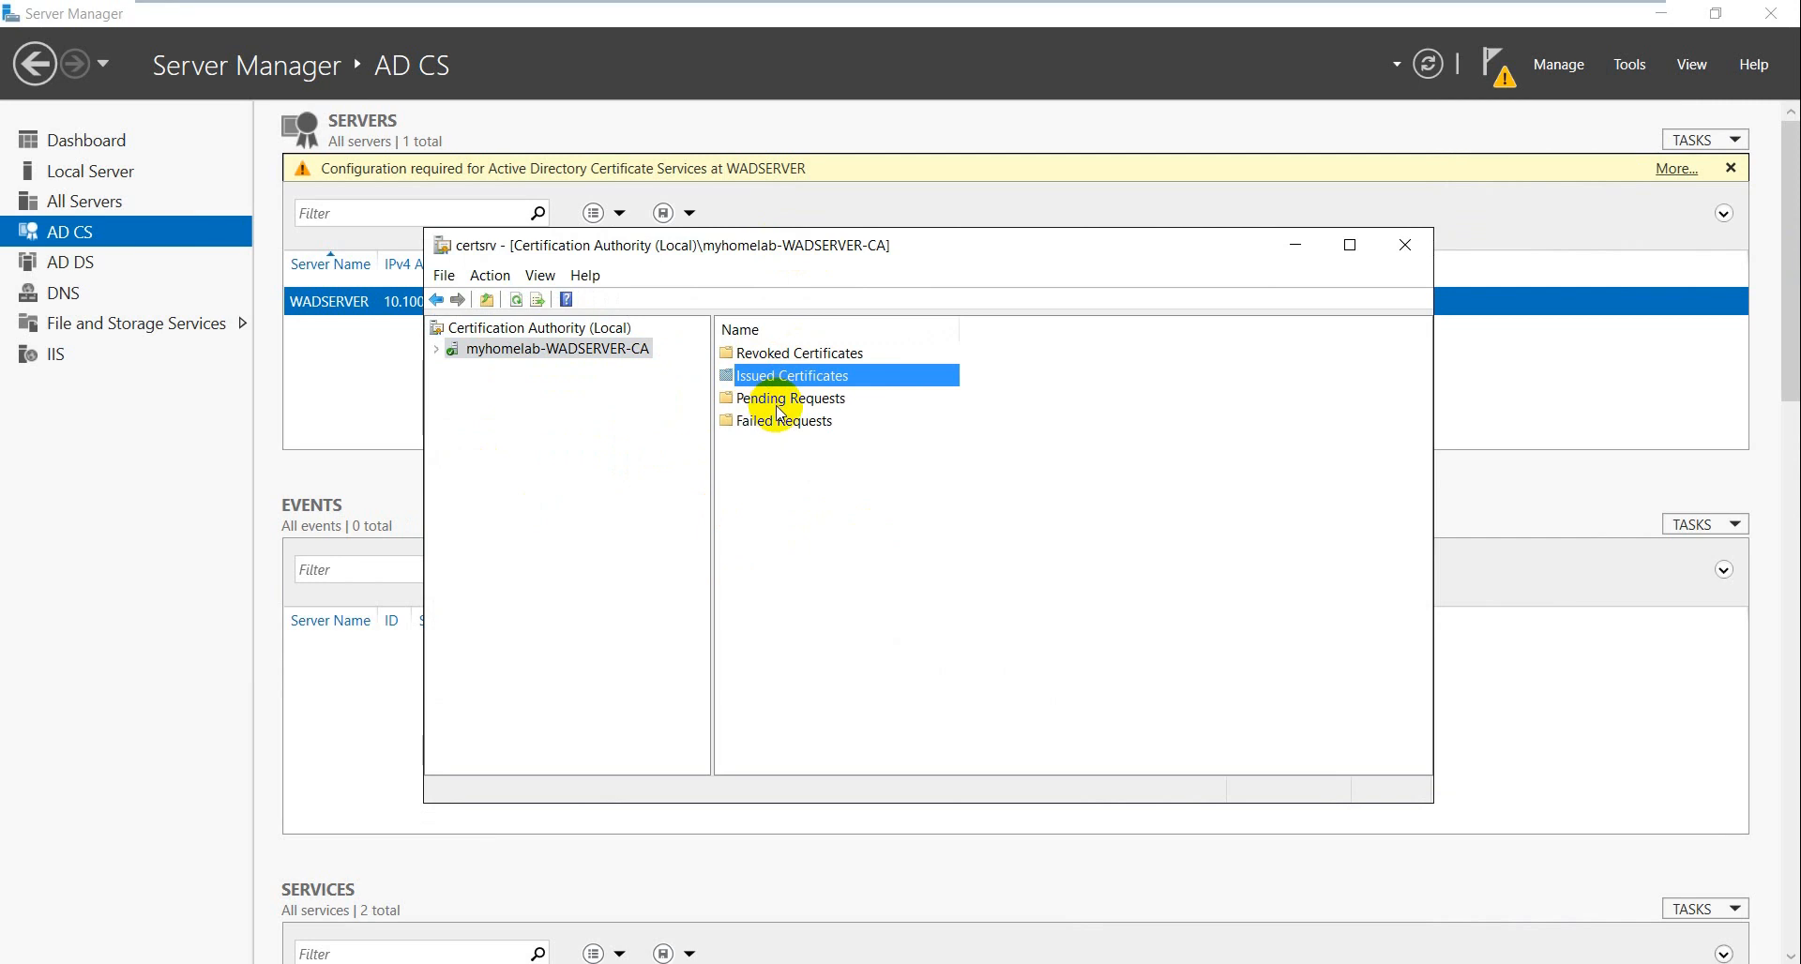
click(777, 403)
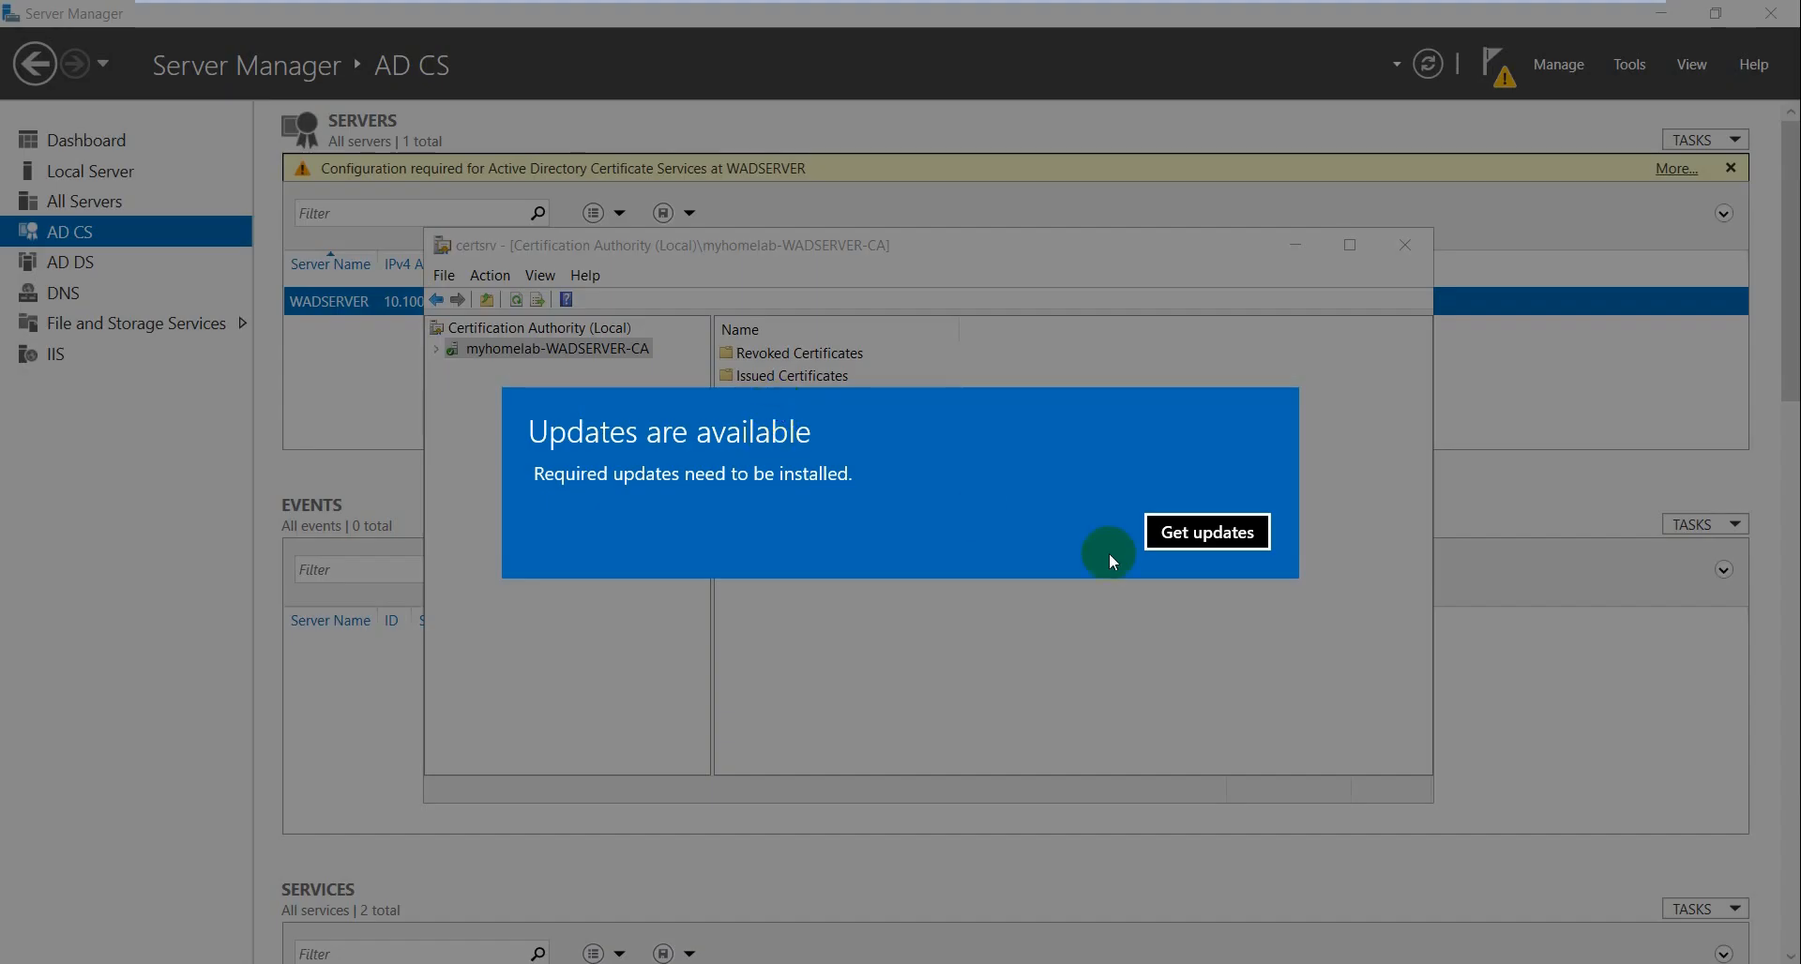
- Dismiss the updates notification, close Settings, minimize Server Manager, and reposition the CA console
click(1184, 548)
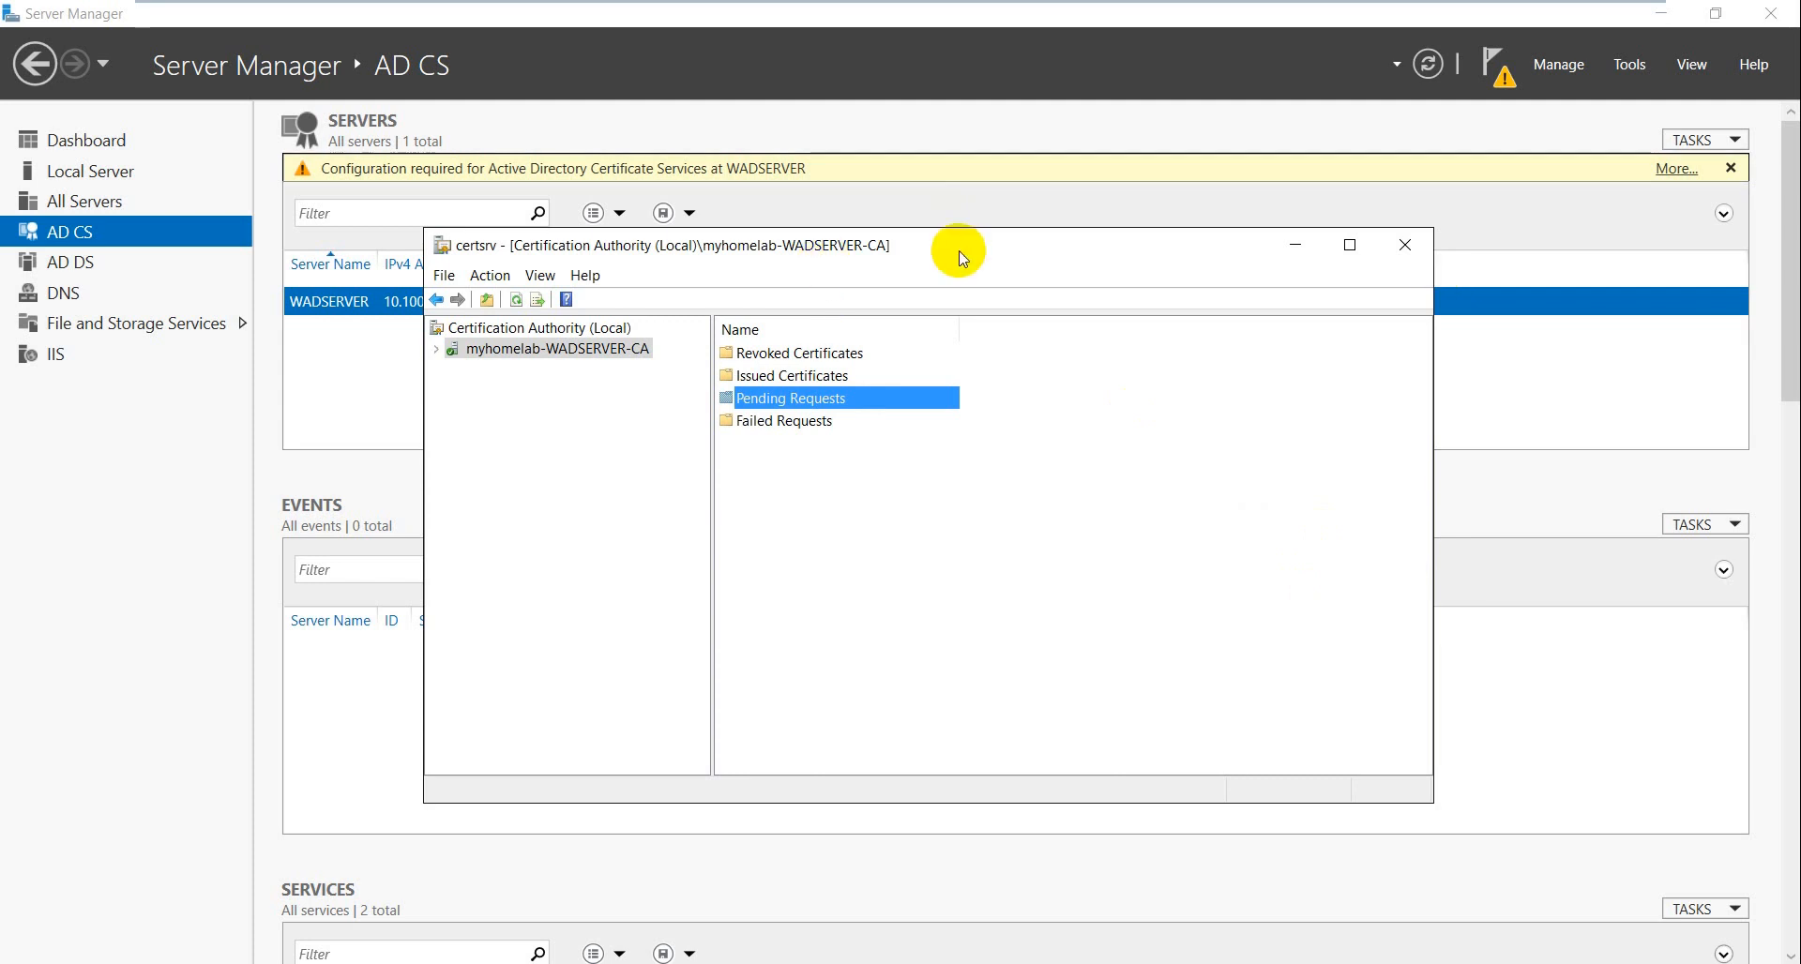
drag(957, 253, 1005, 269)
click(996, 215)
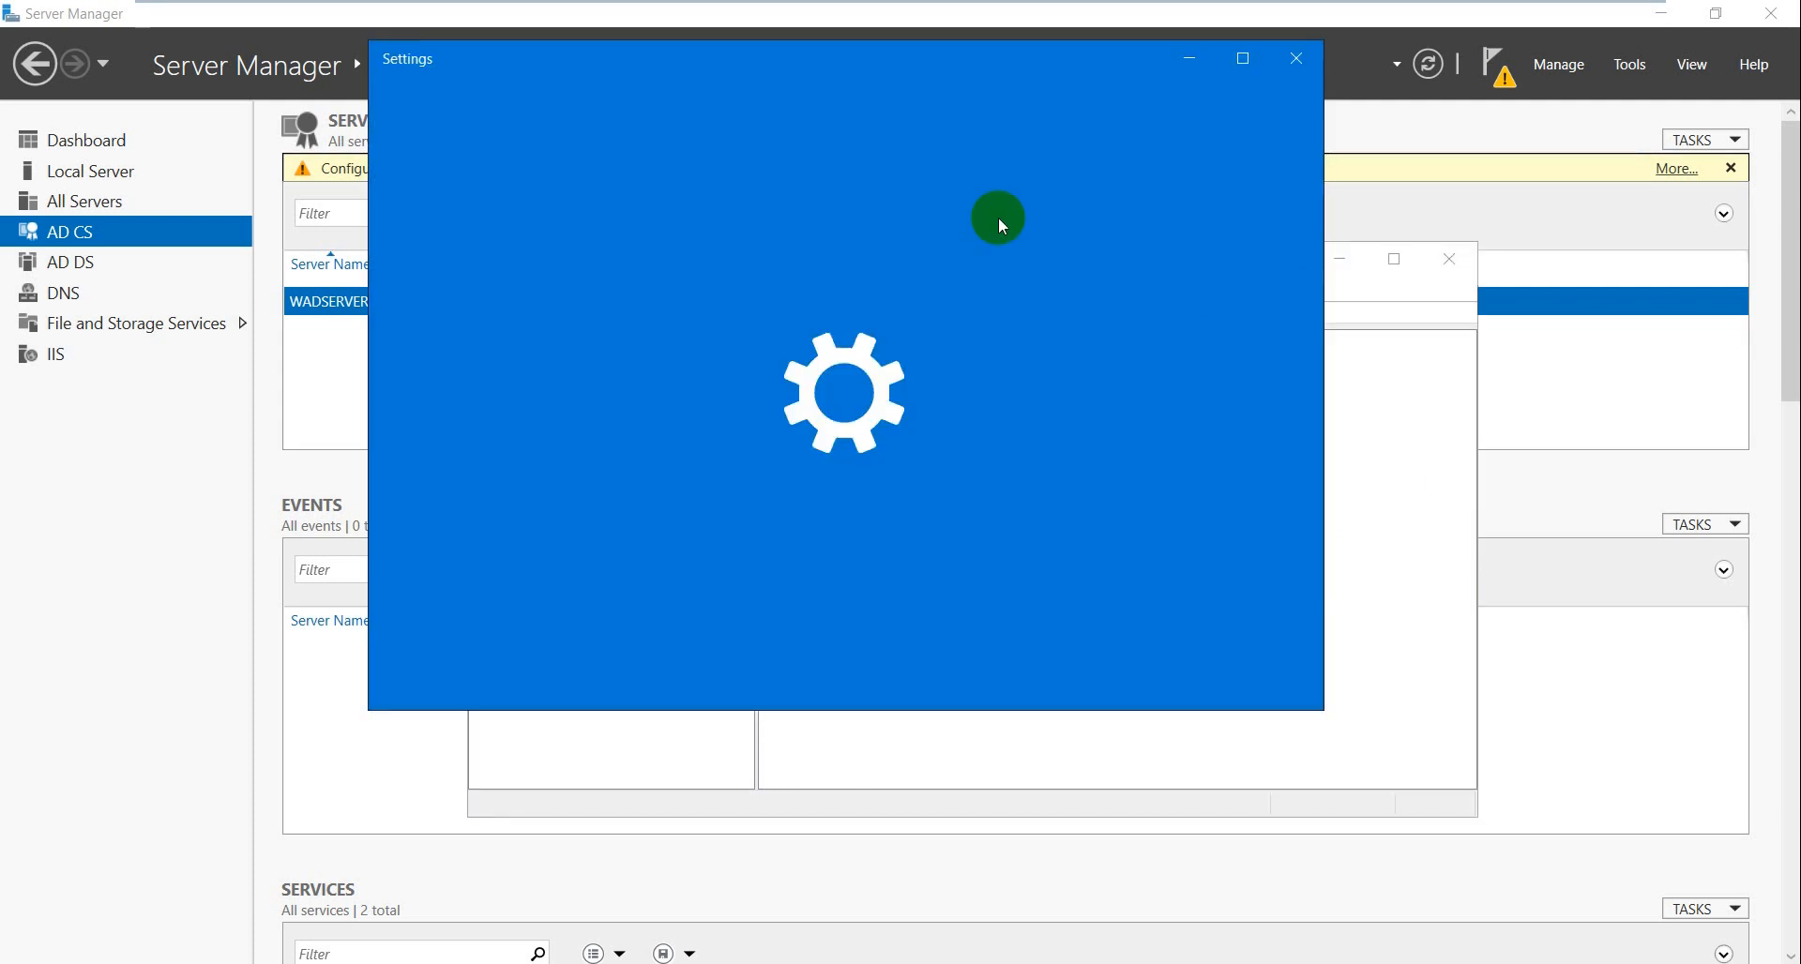
click(1297, 61)
drag(1109, 271, 1129, 284)
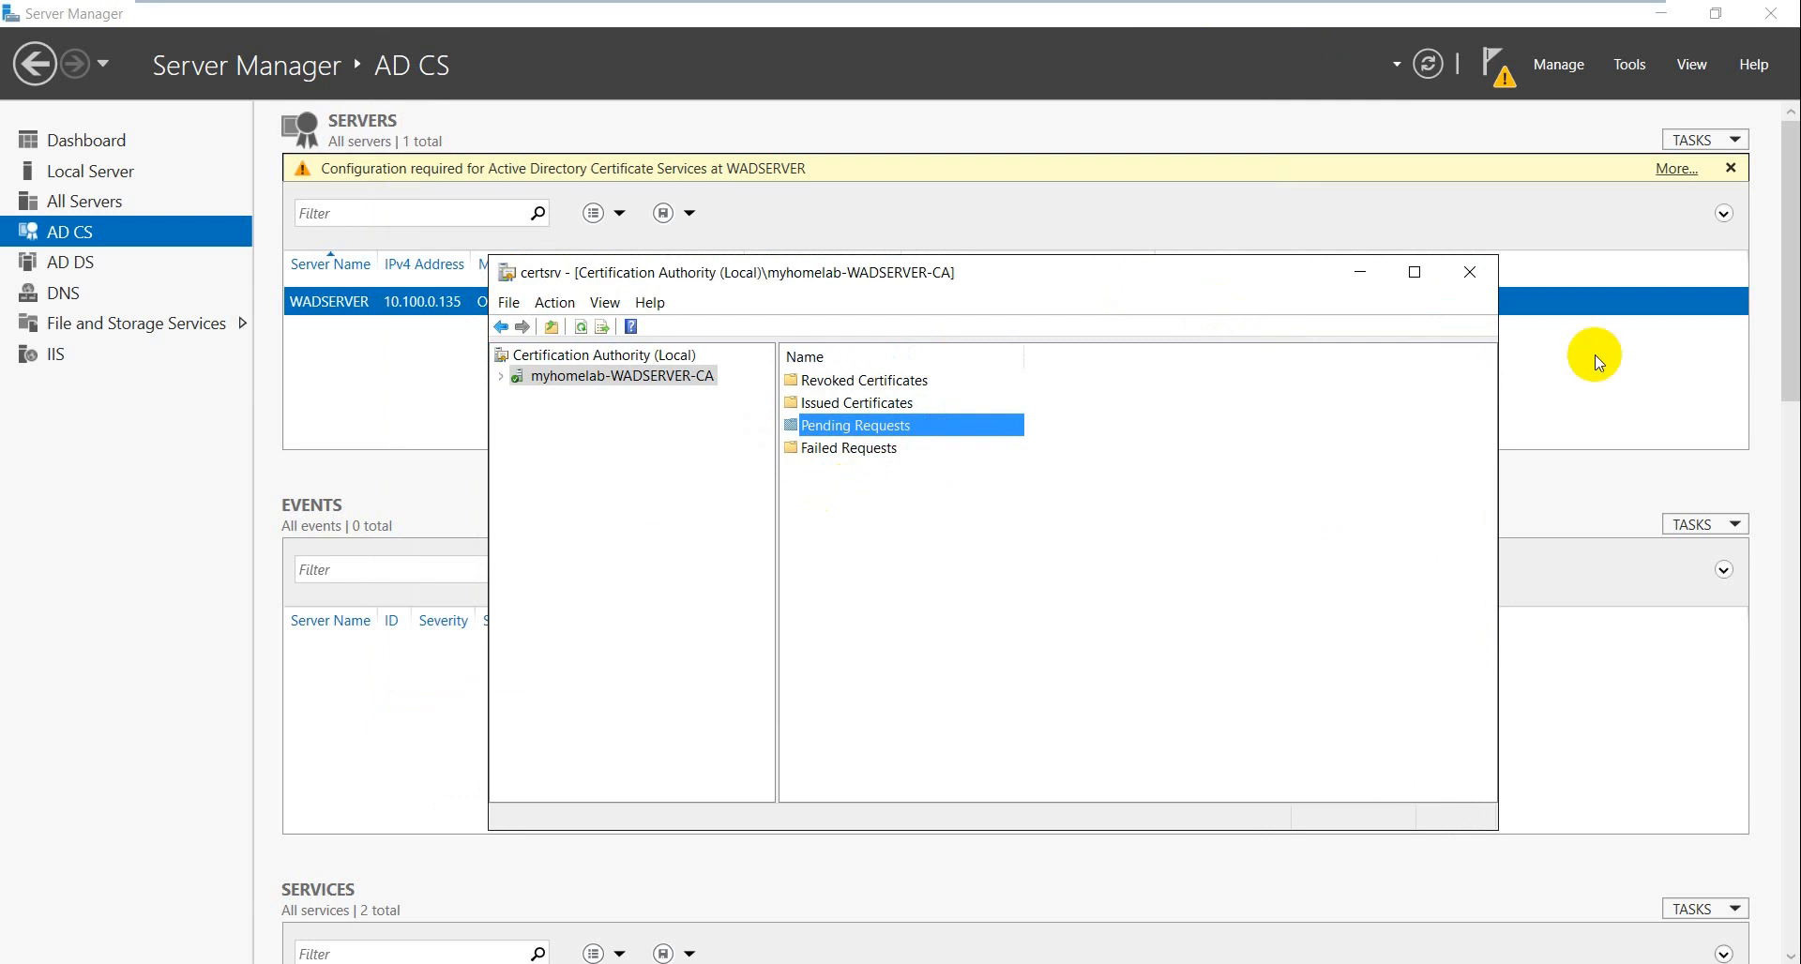
click(1659, 17)
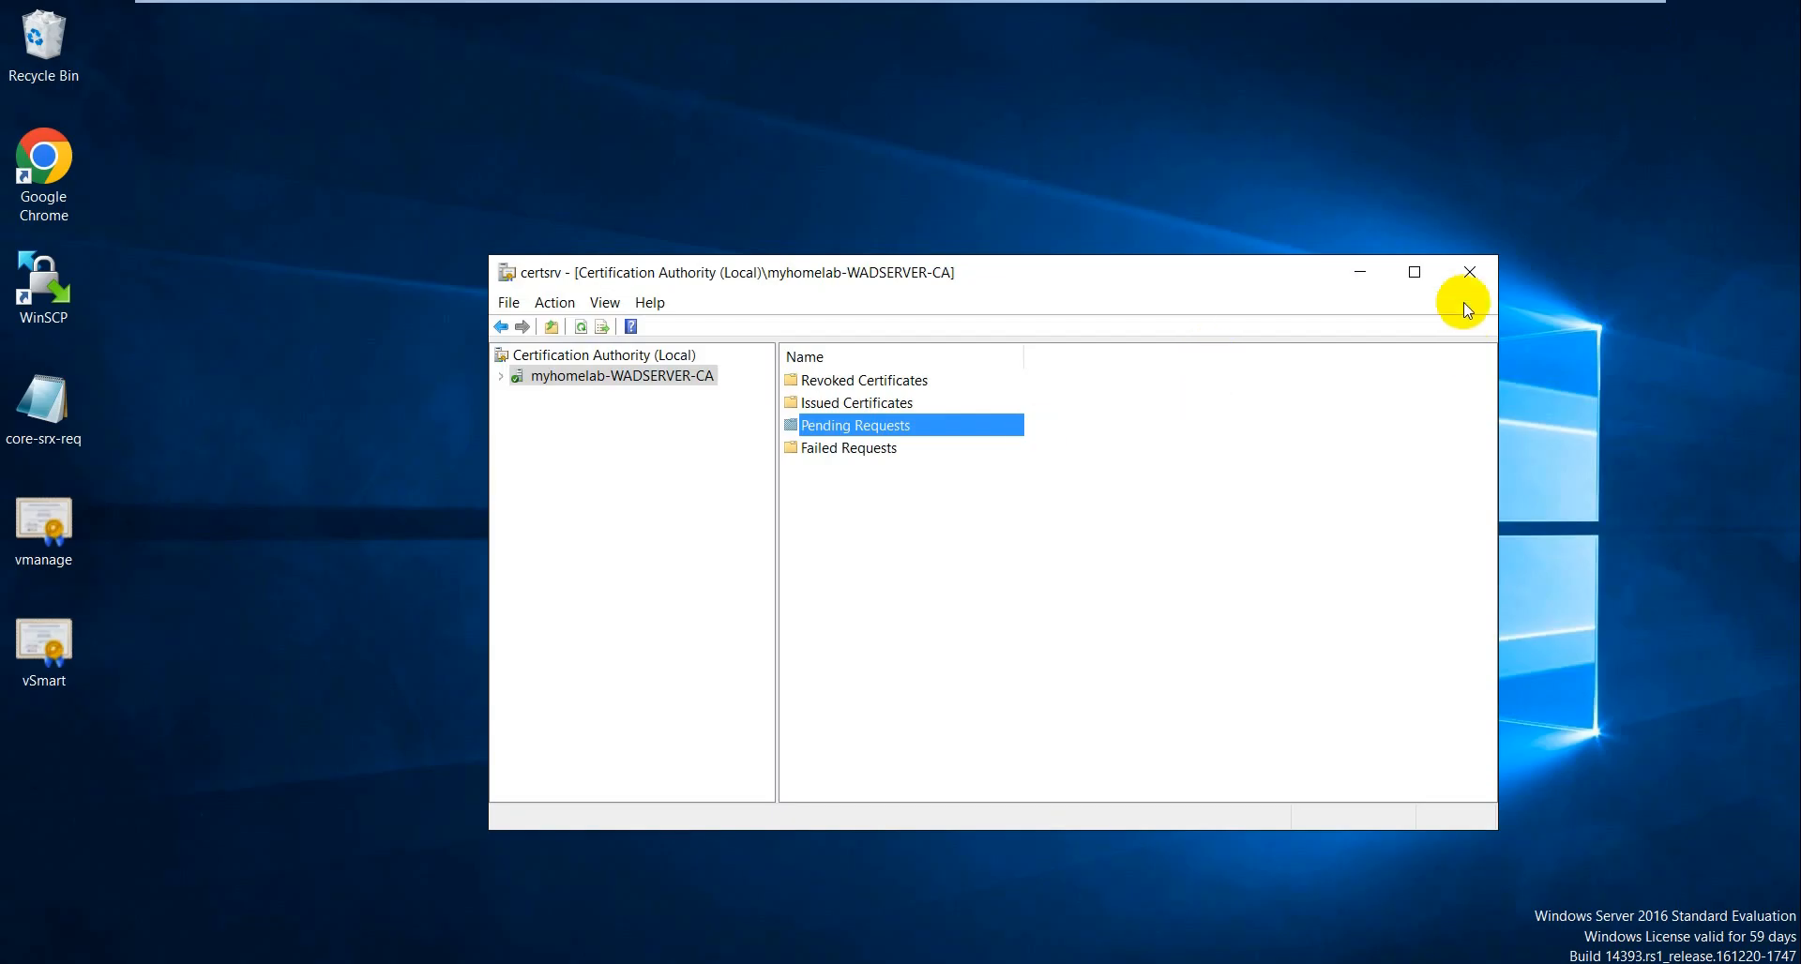
click(1472, 281)
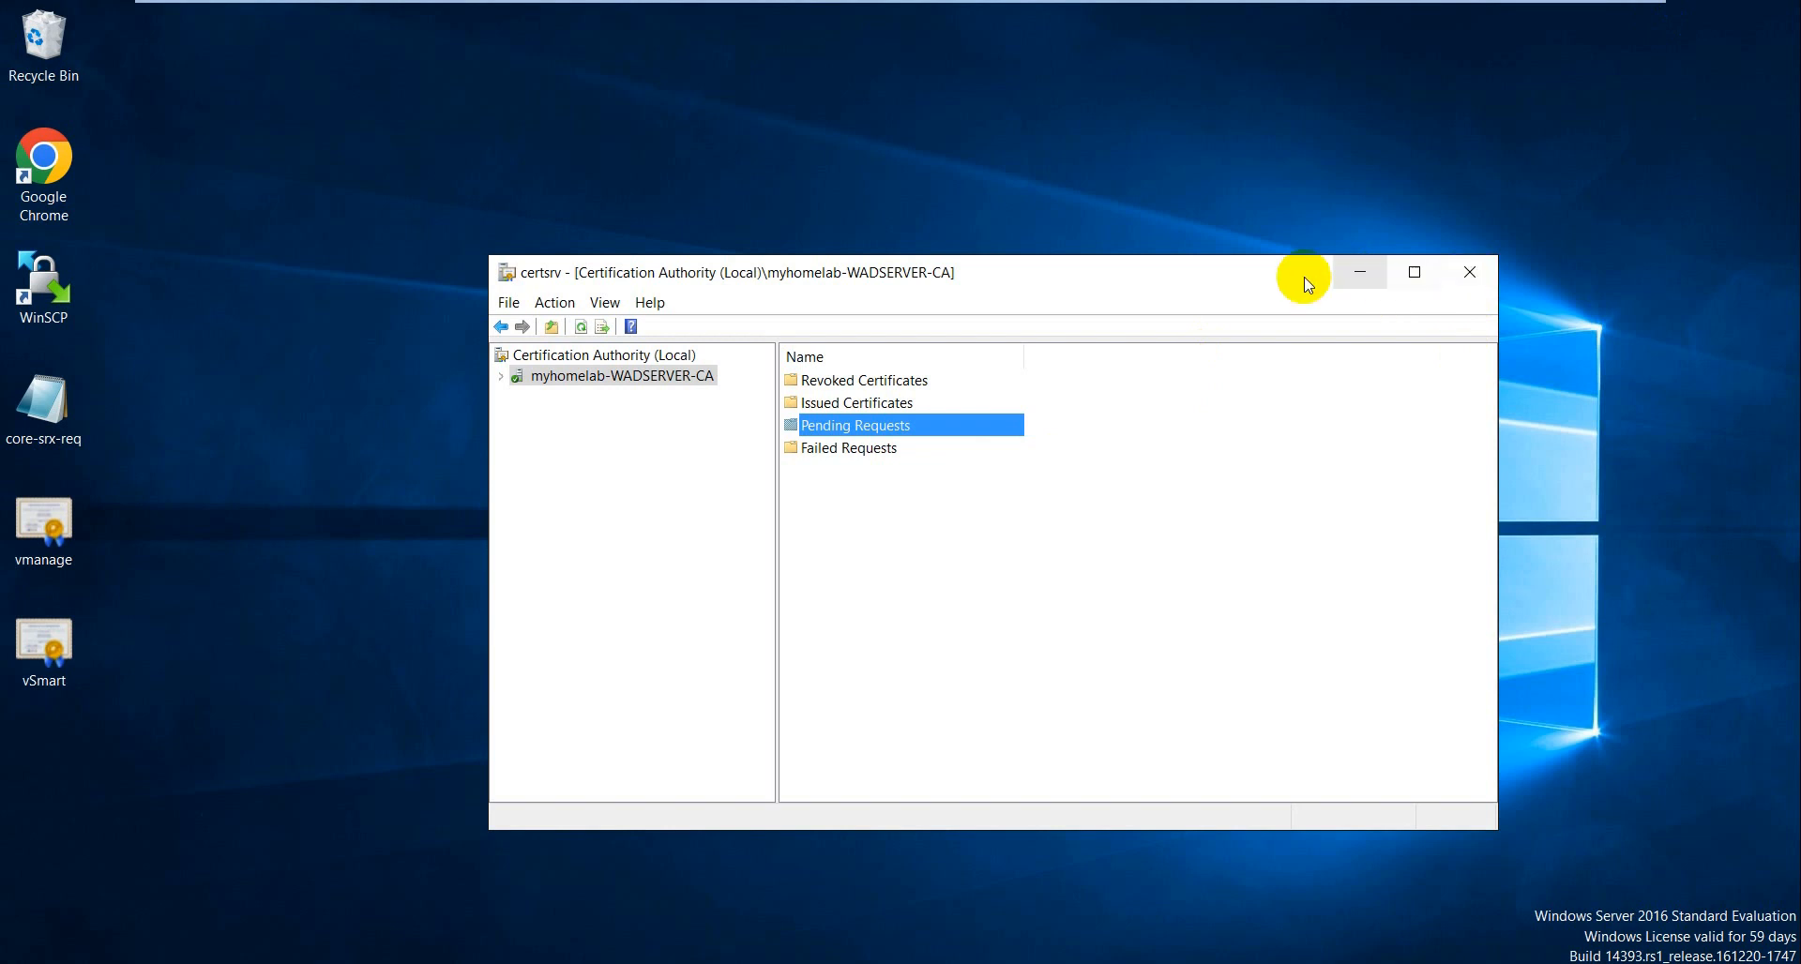
drag(1297, 274, 1338, 261)
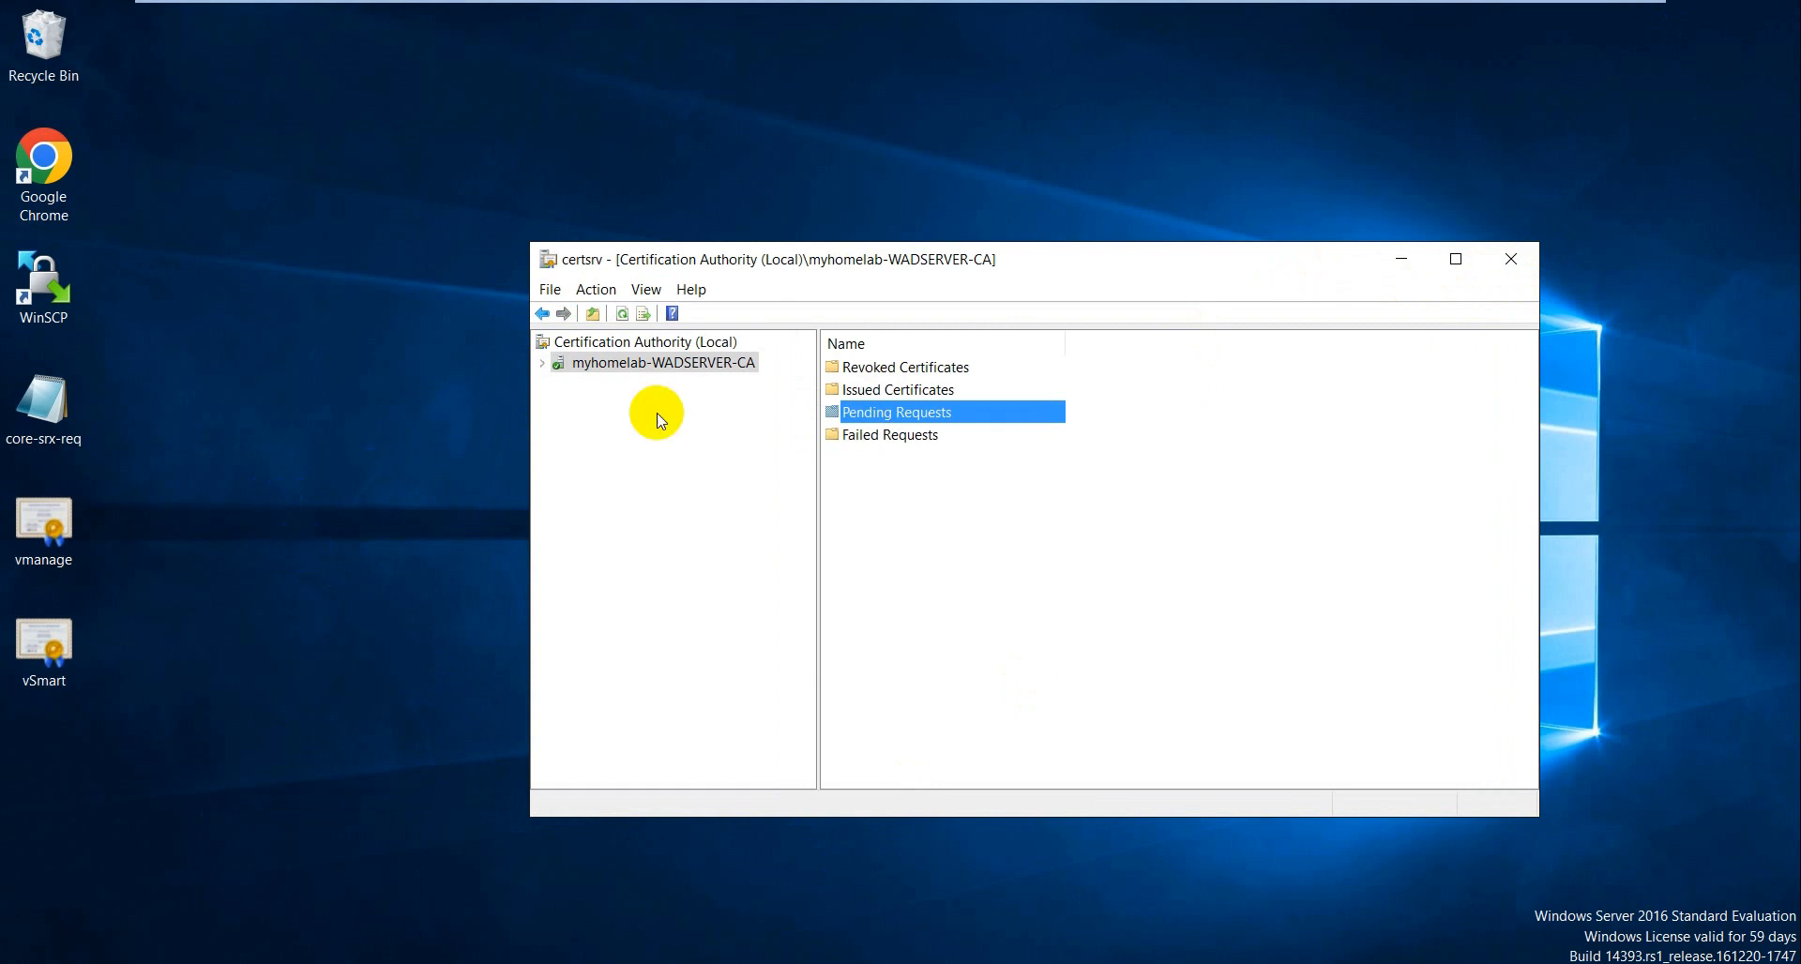
drag(1055, 272, 1041, 221)
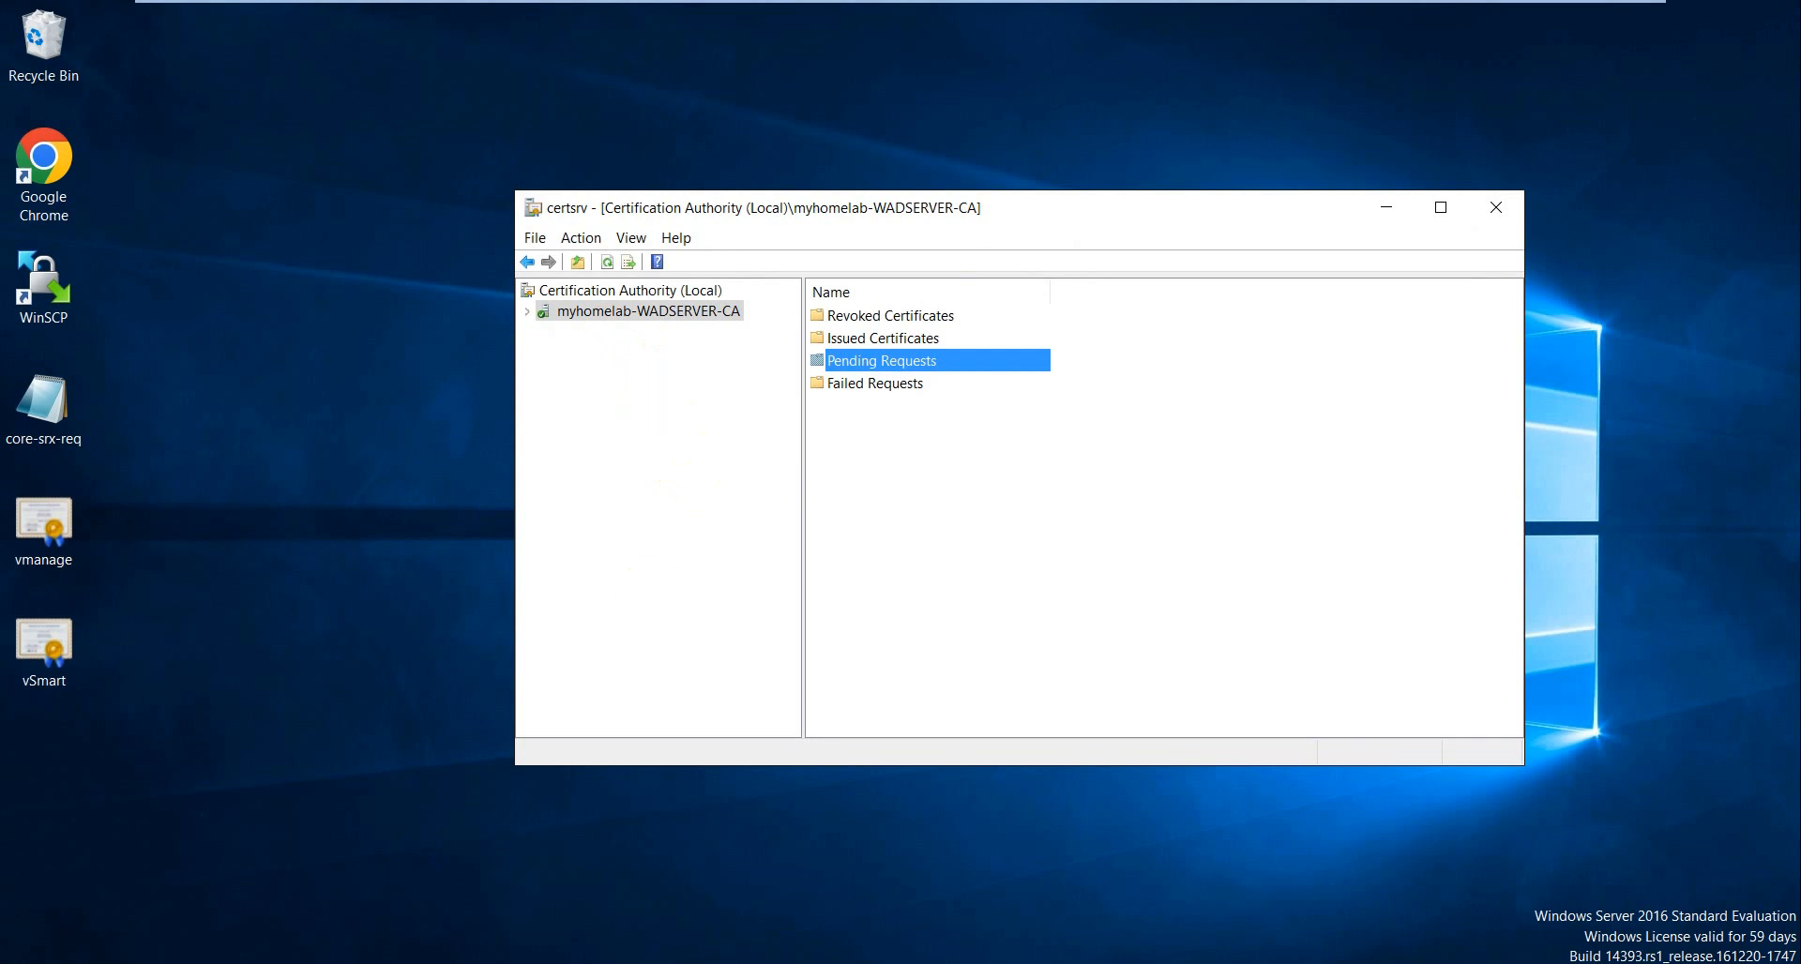
click(137, 925)
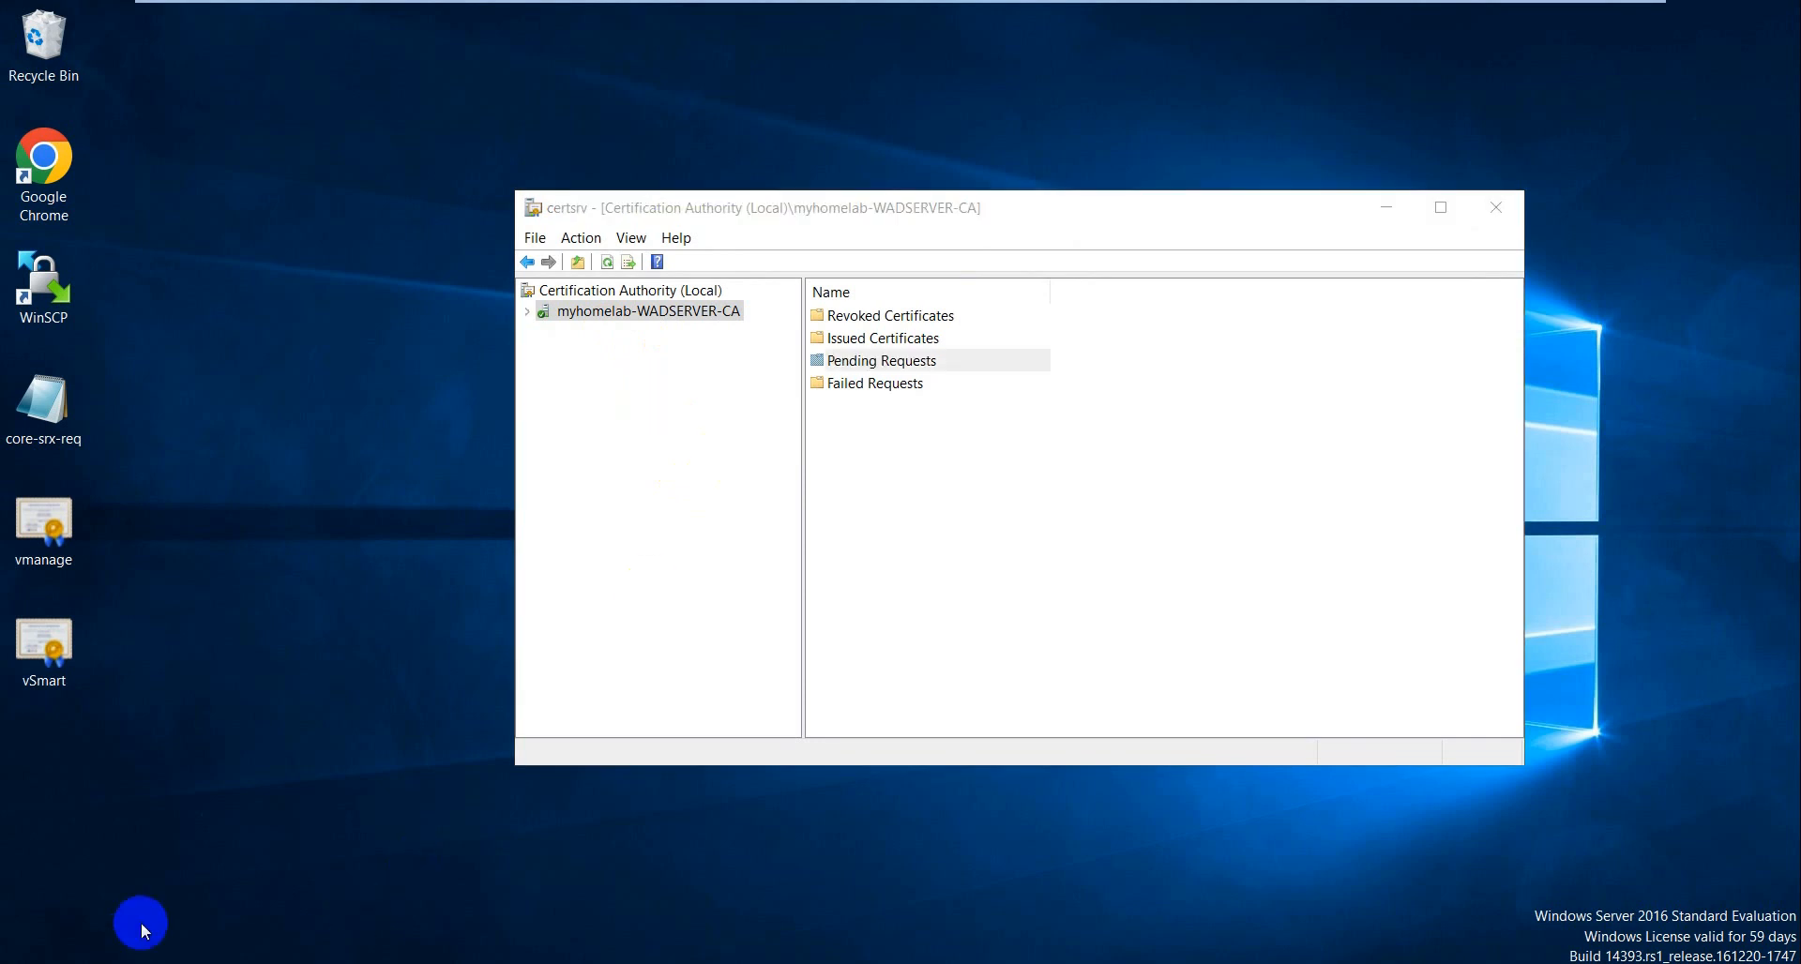
click(80, 161)
double_click(80, 163)
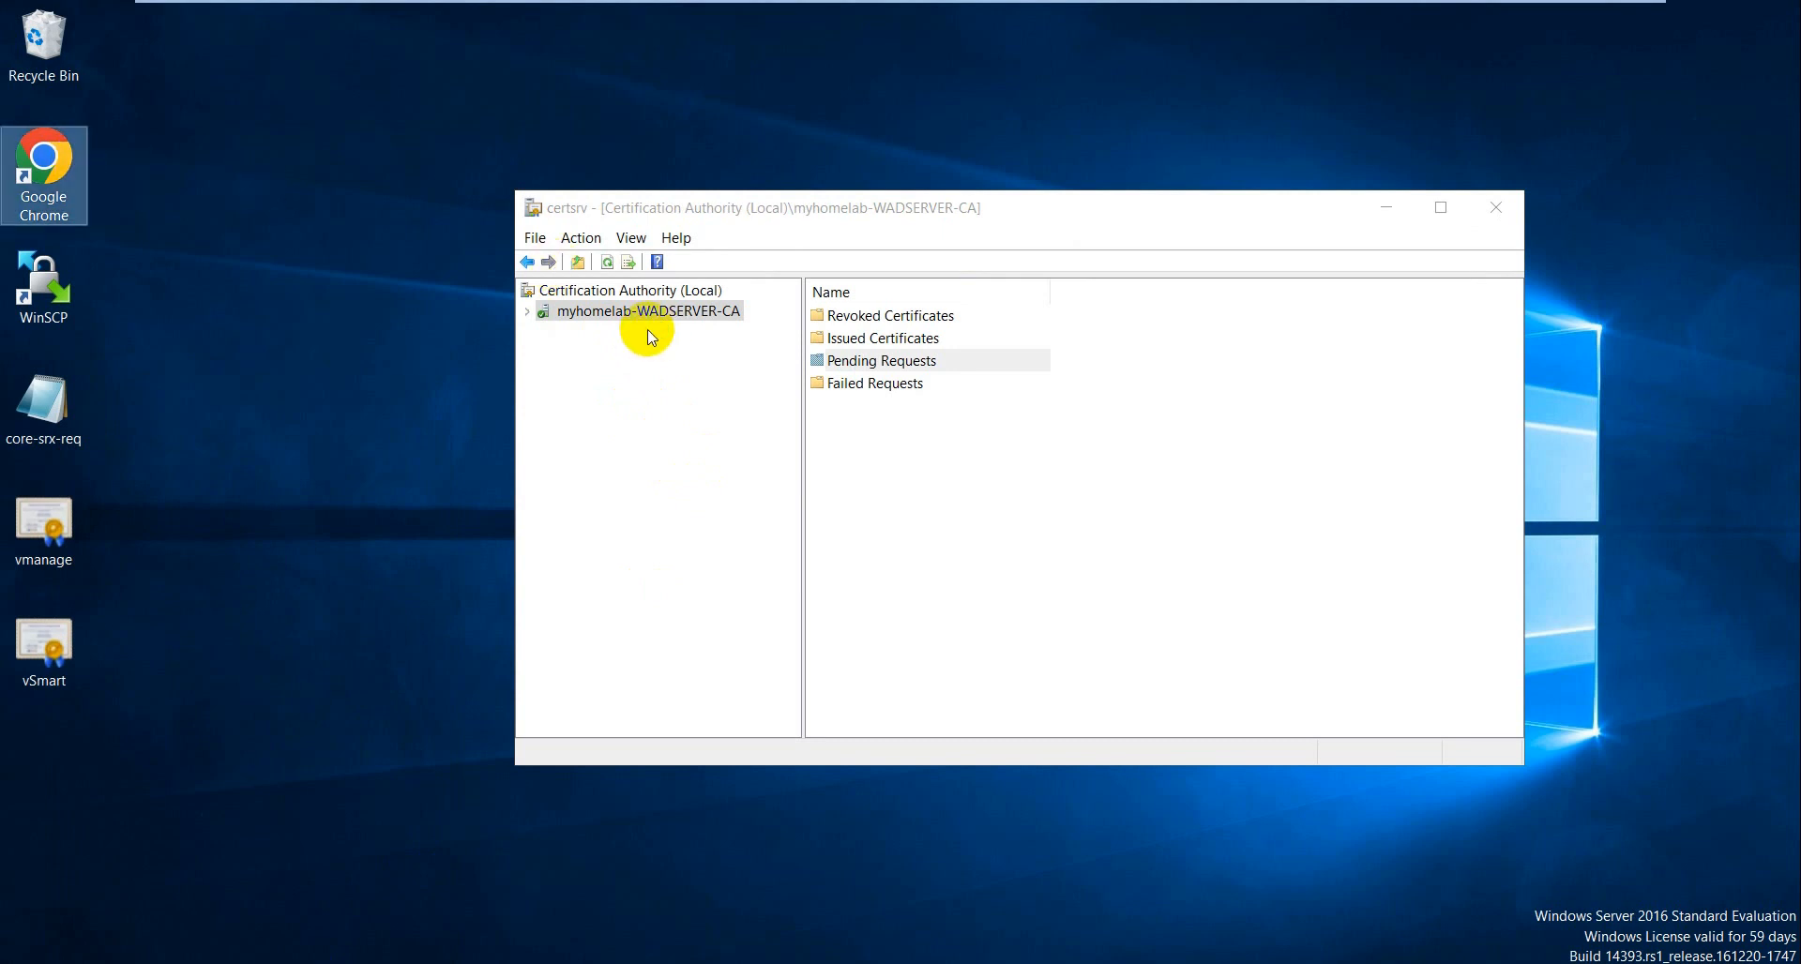
text(htot====)
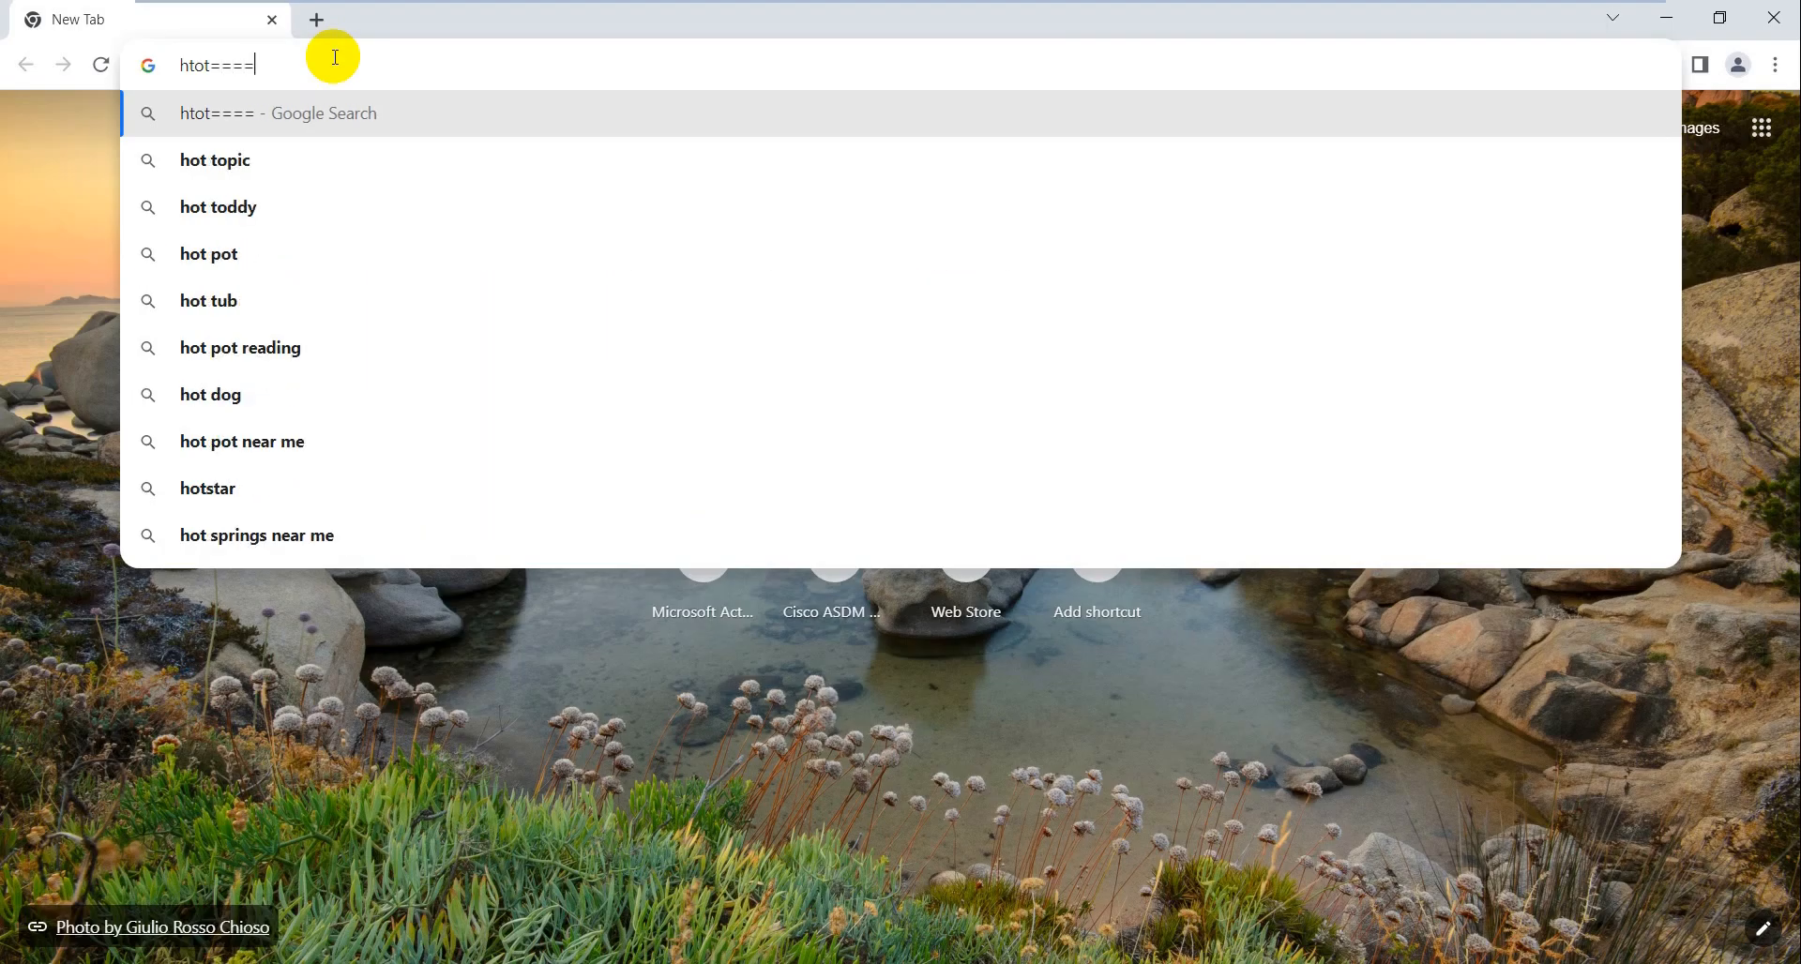
key(BackSpace)
key(BackSpace)
key(BackSpace)
key(BackSpace)
key(BackSpace)
key(BackSpace)
text(ht)
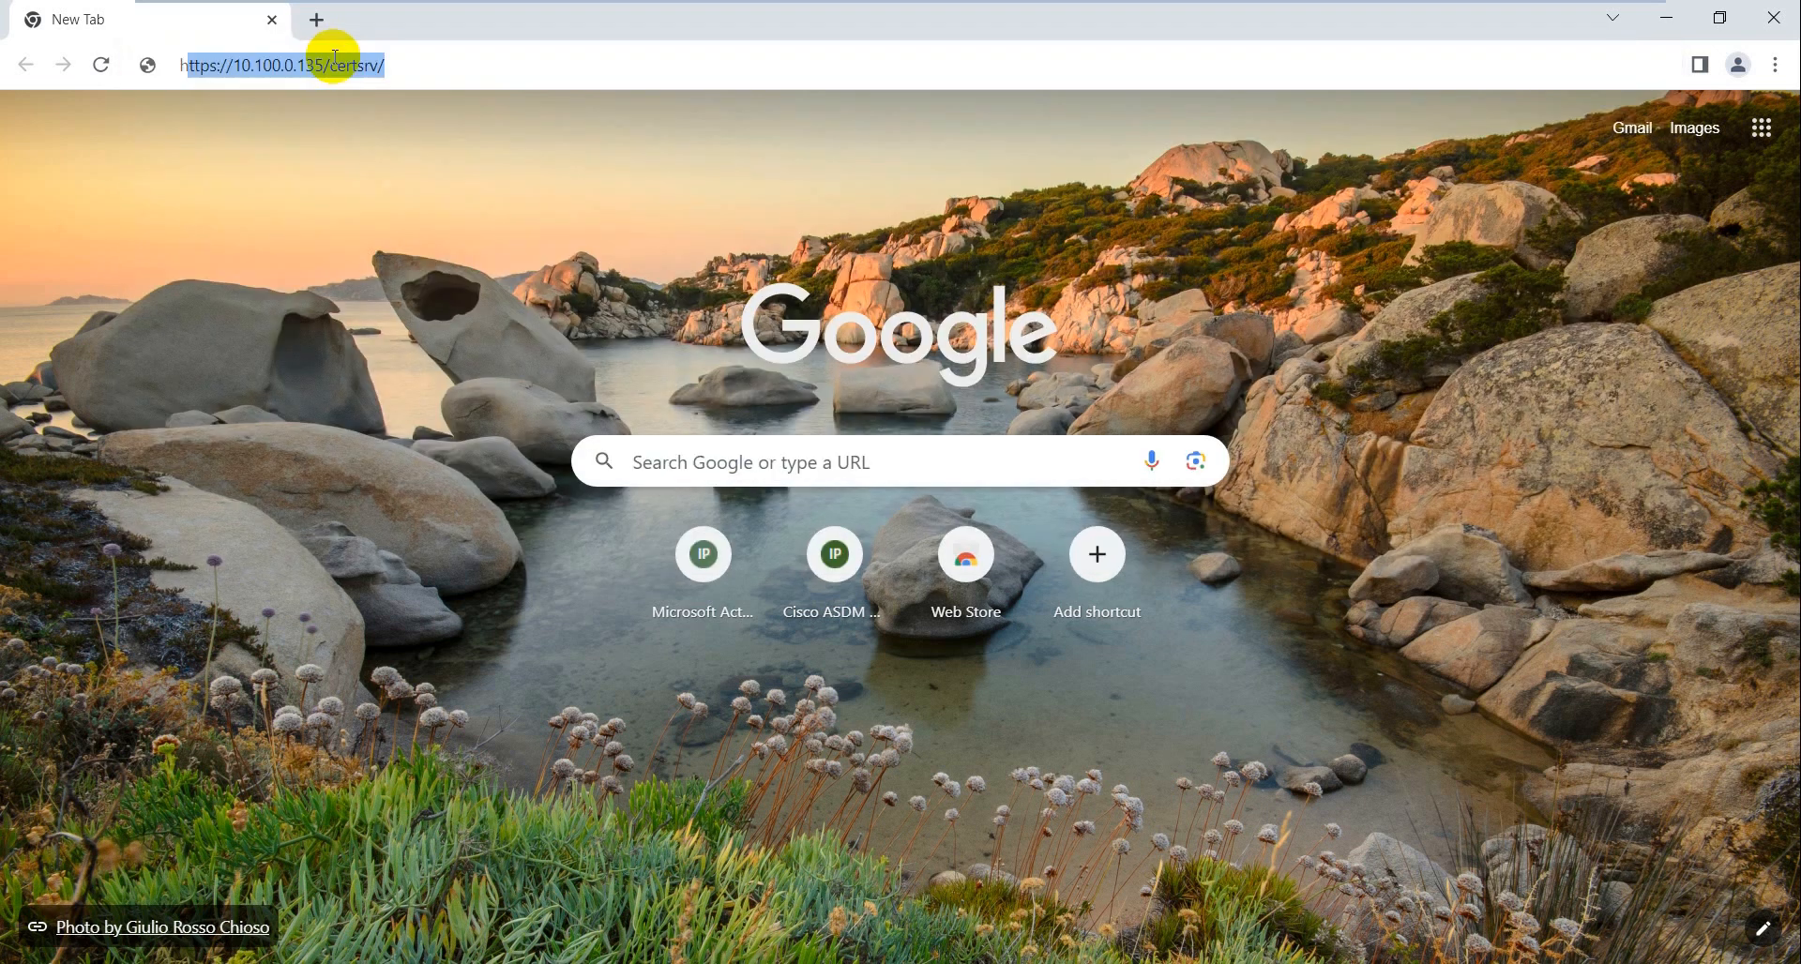
text(tps)
key(End)
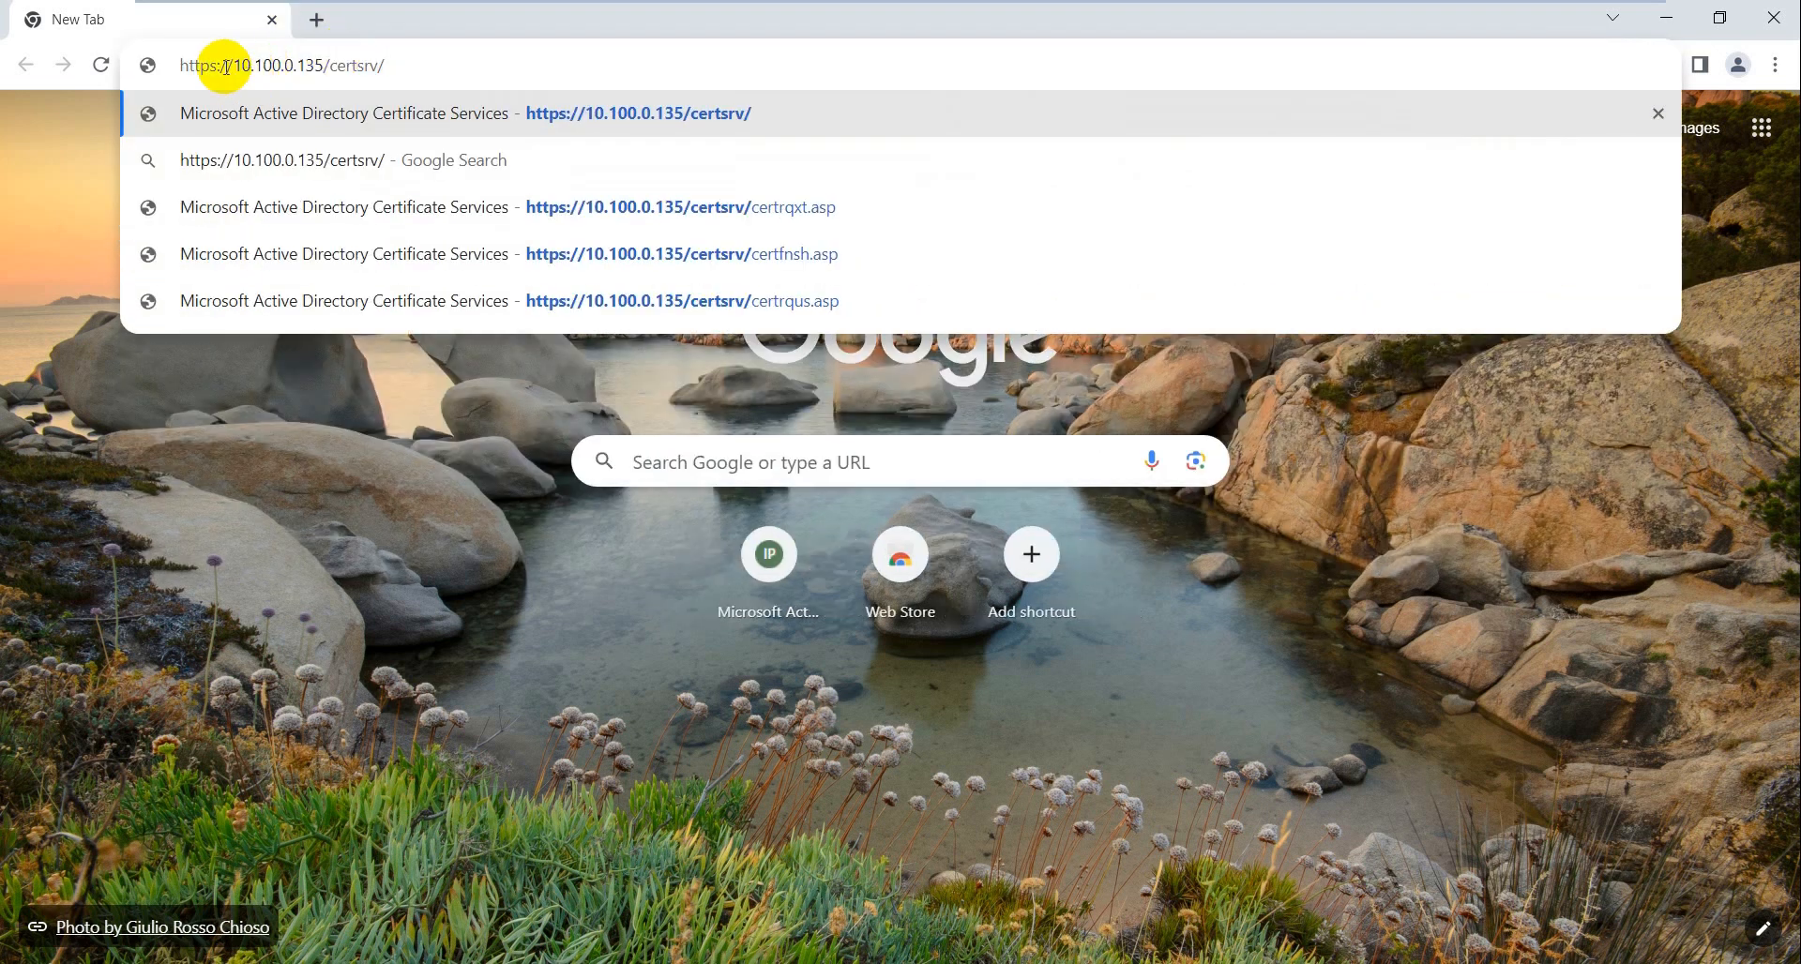
drag(229, 66, 324, 72)
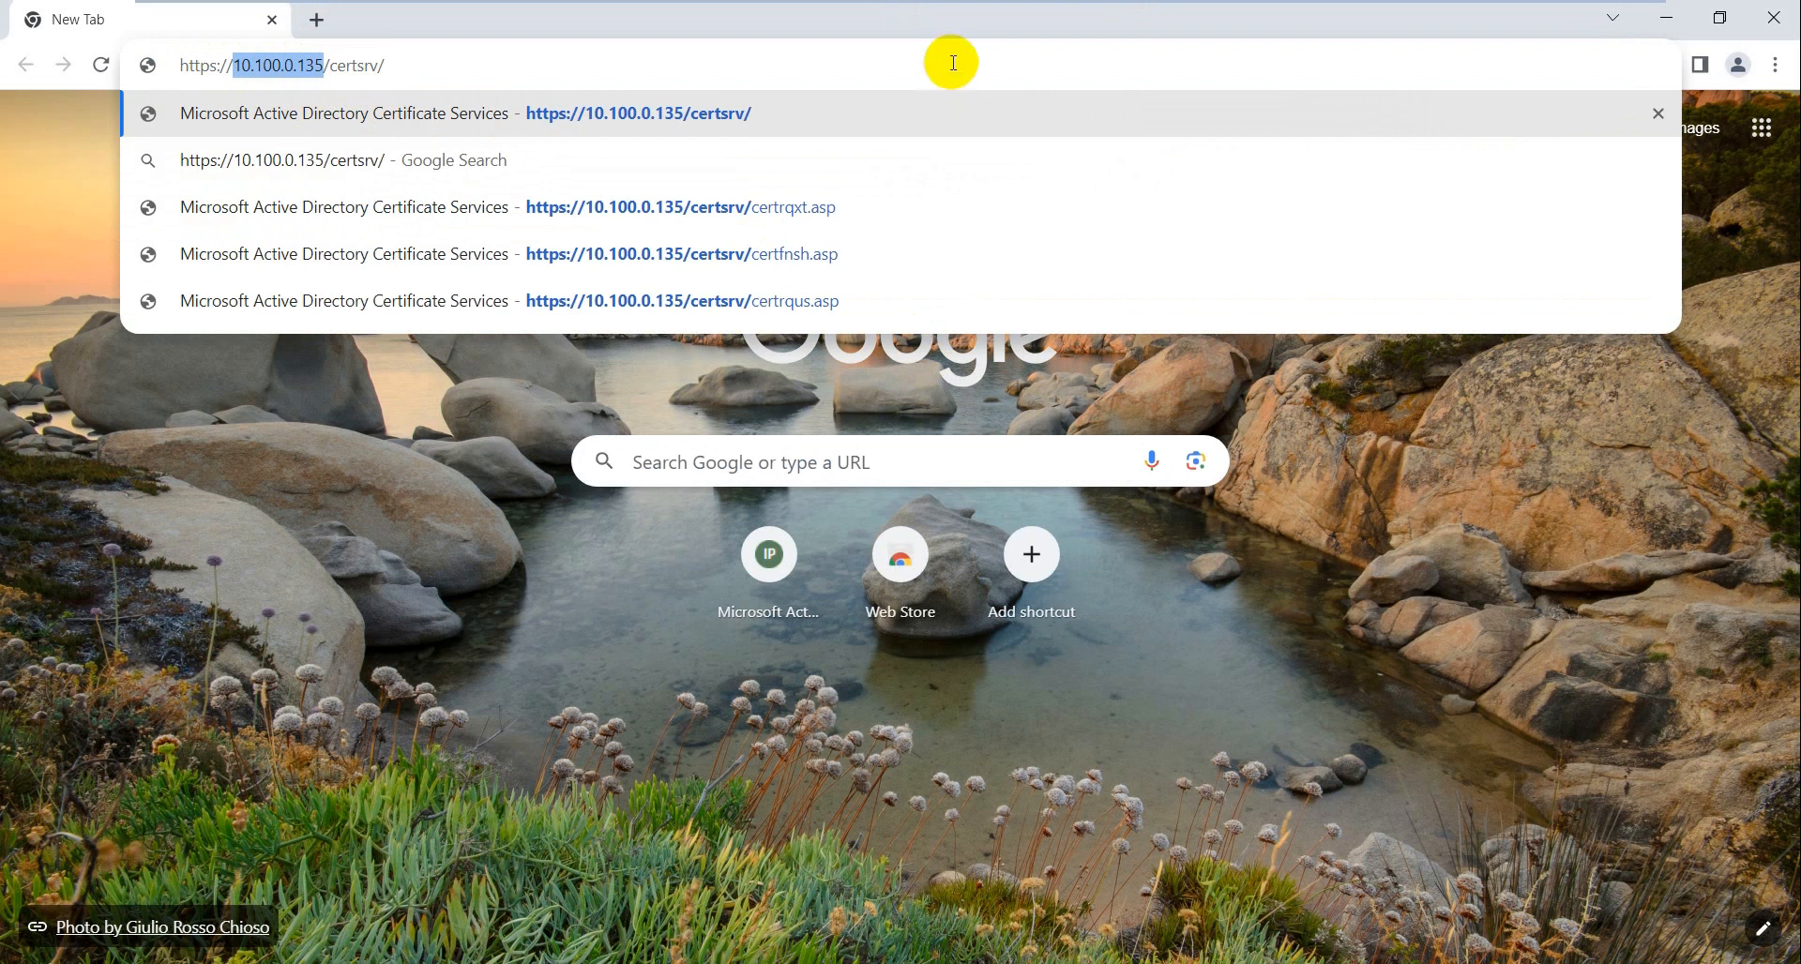
key(Escape)
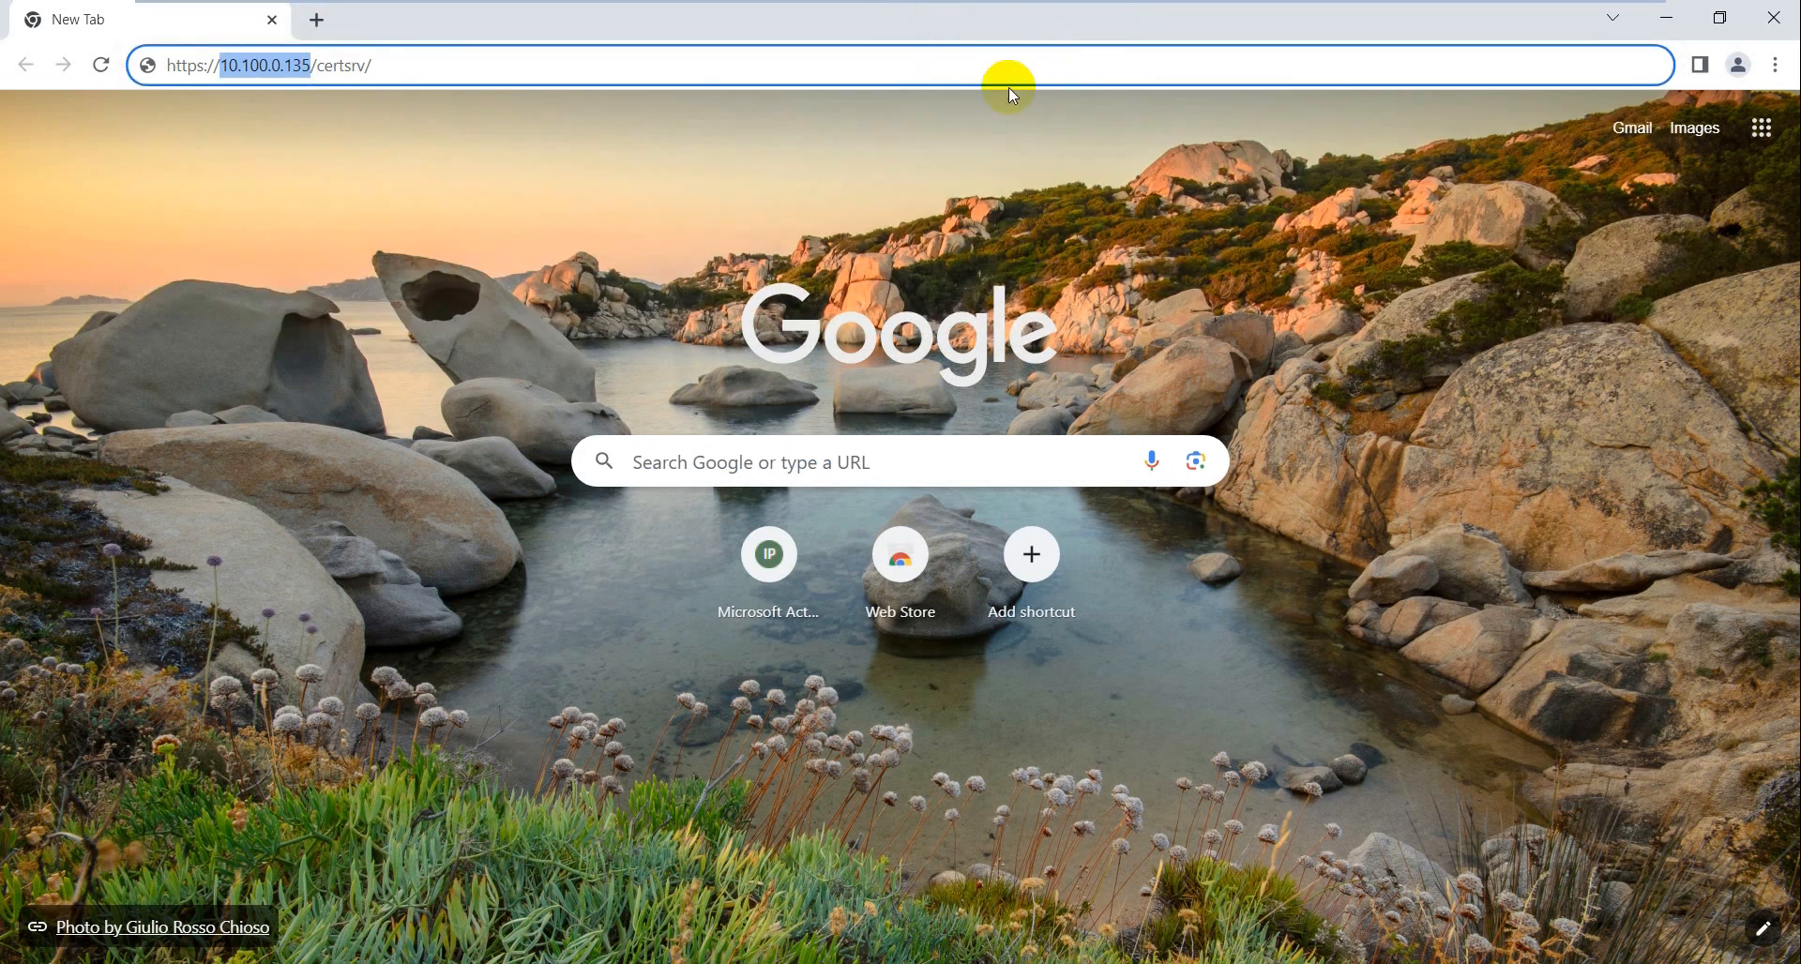
click(1670, 19)
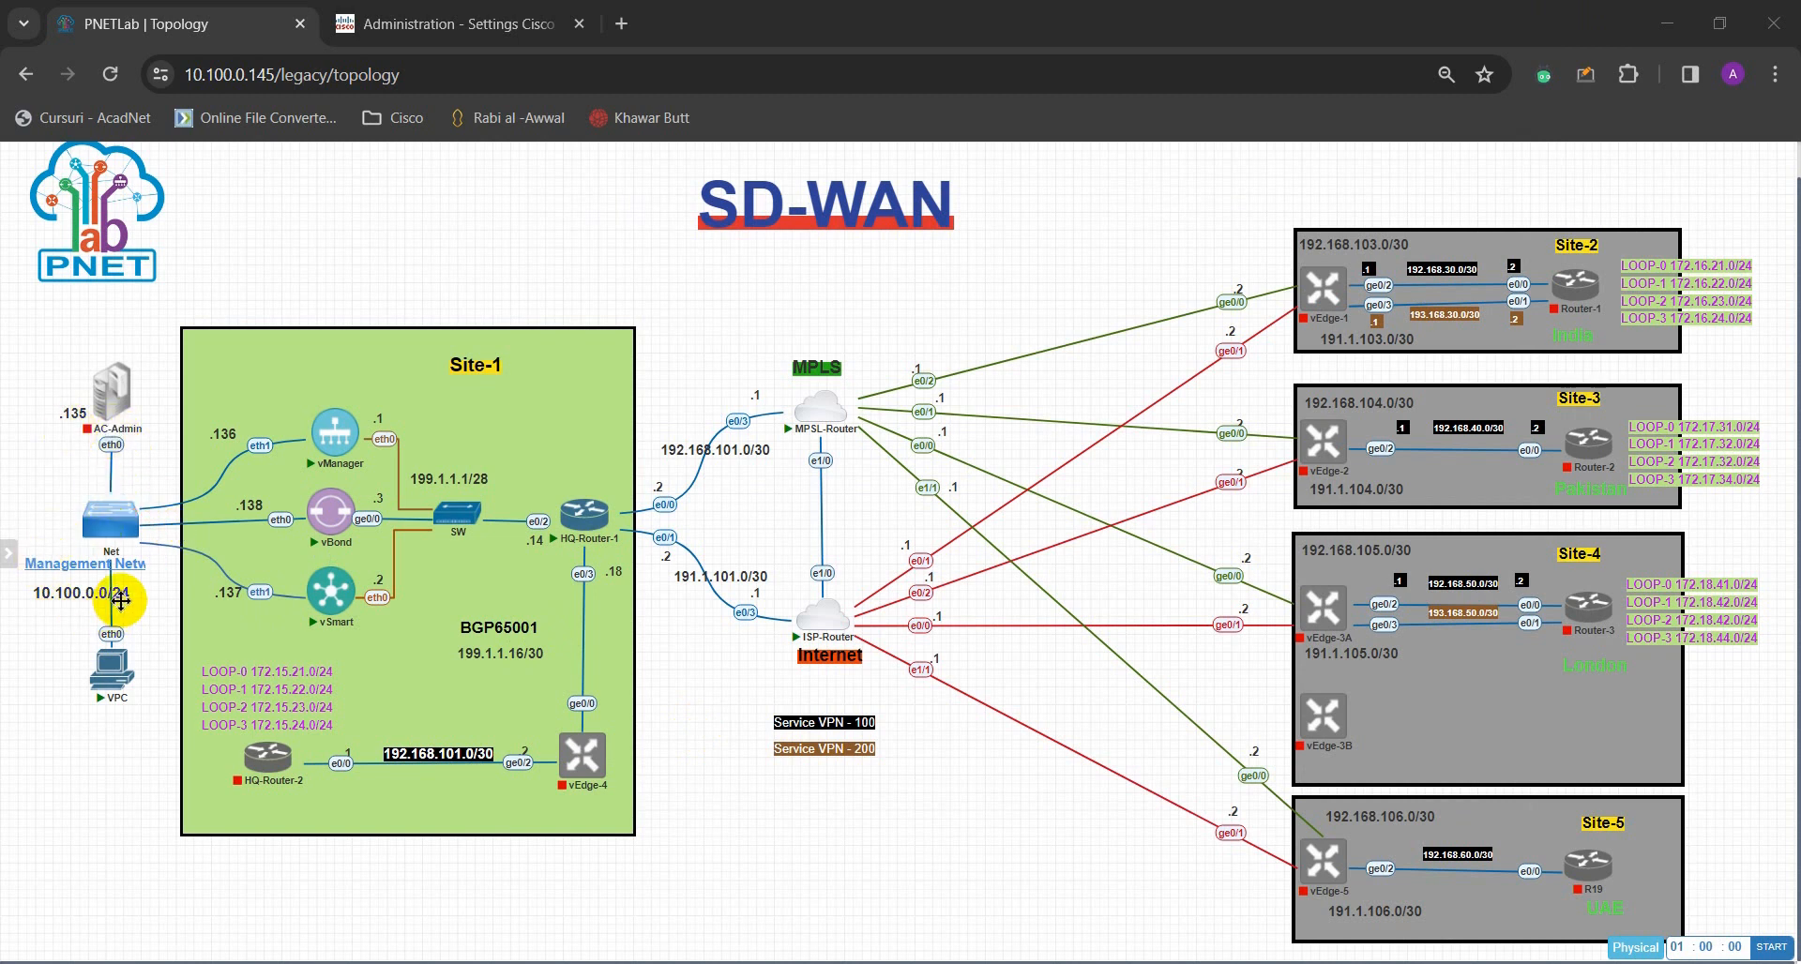
- Check the CA host at .135 on 10.100.0.0/24 in PNETLab, then return to the Windows Server VM
mouse_move(317, 482)
mouse_move(333, 446)
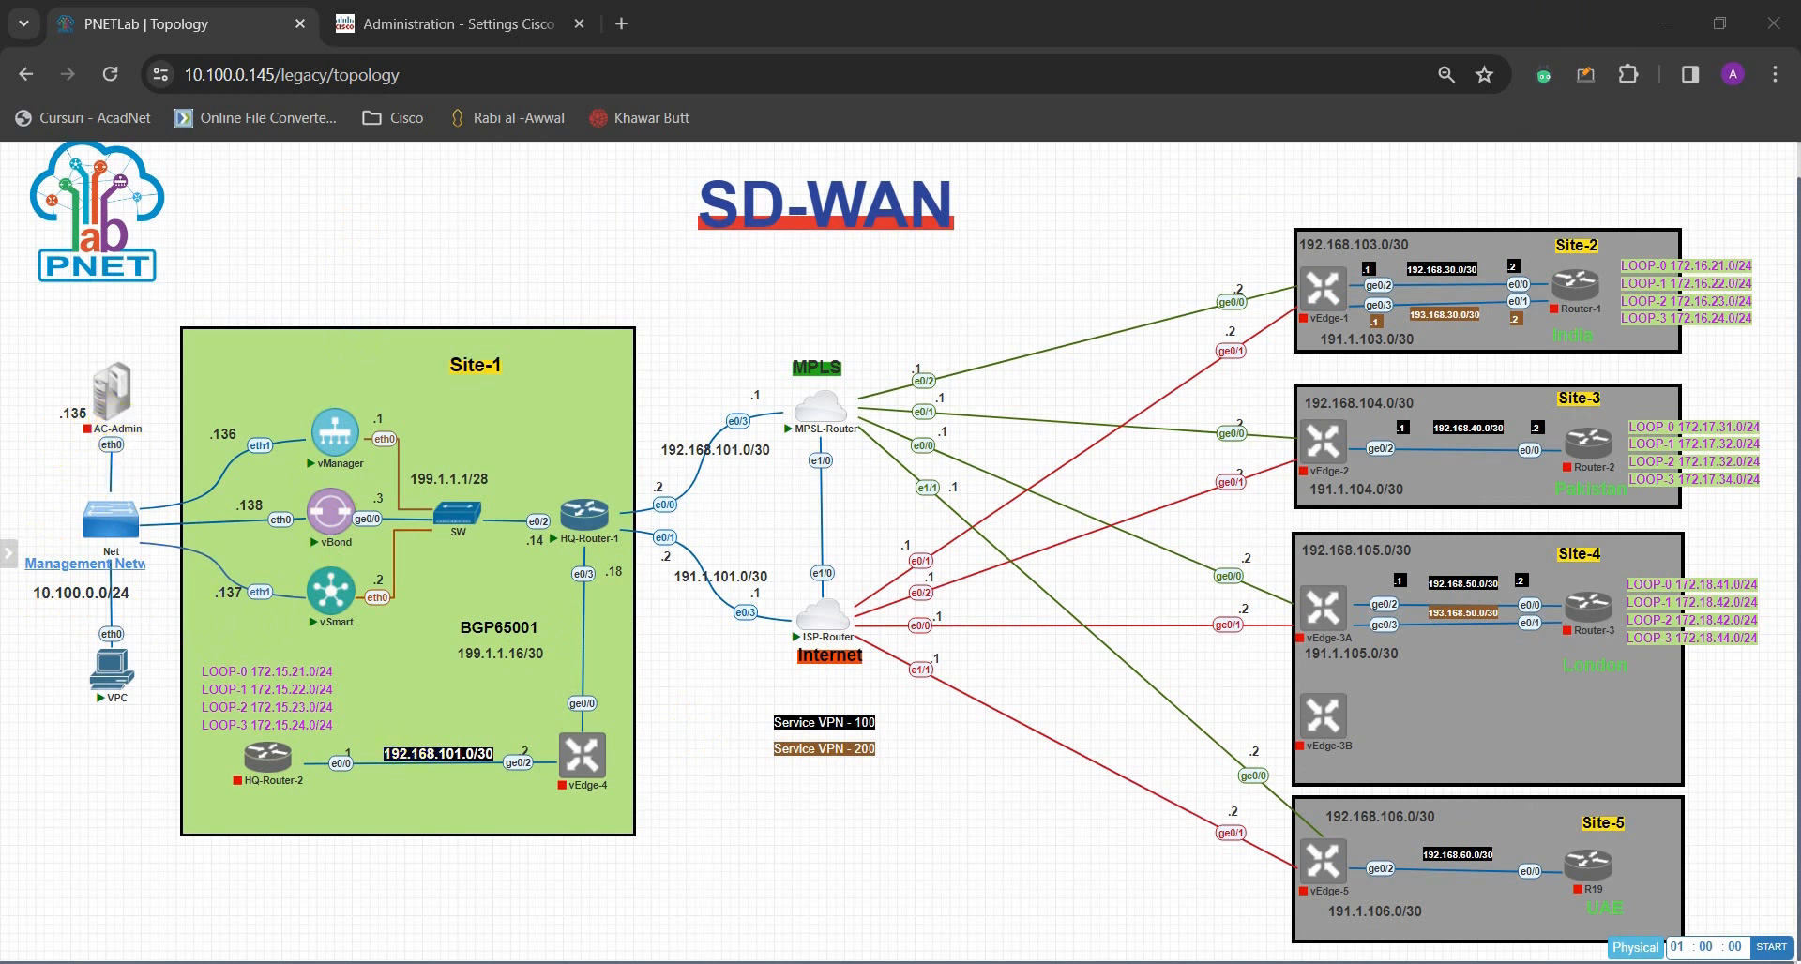
mouse_move(1008, 963)
click(1193, 858)
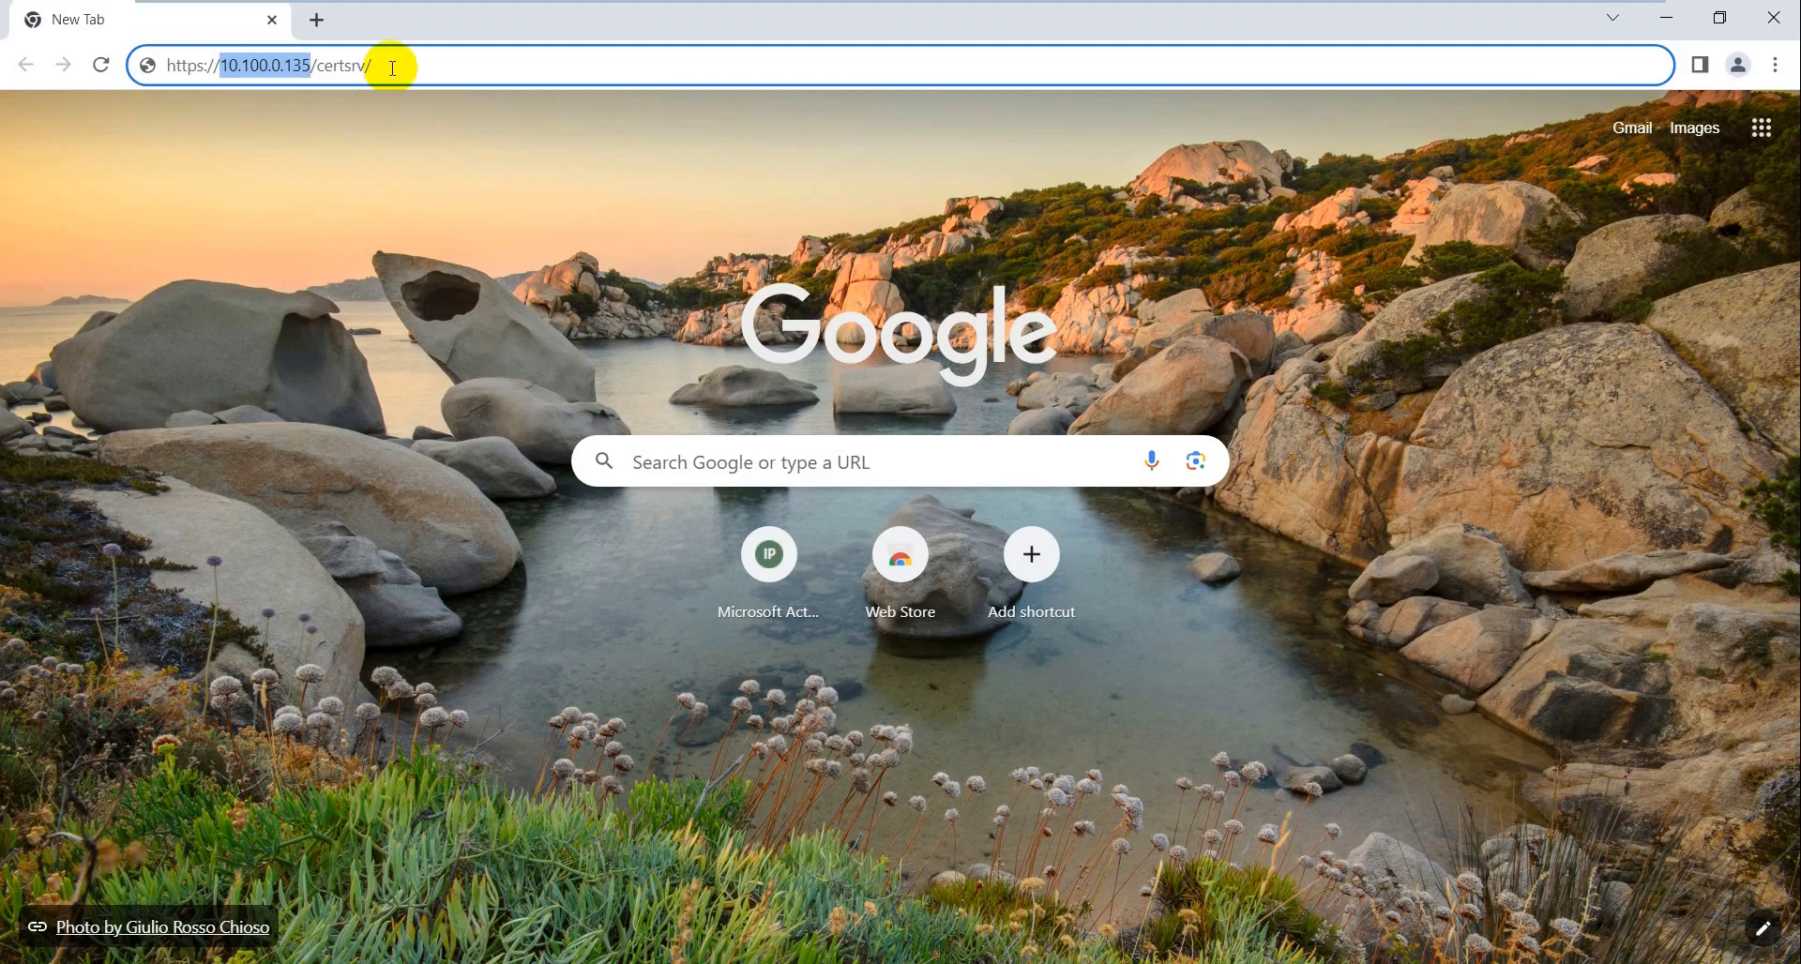
click(392, 67)
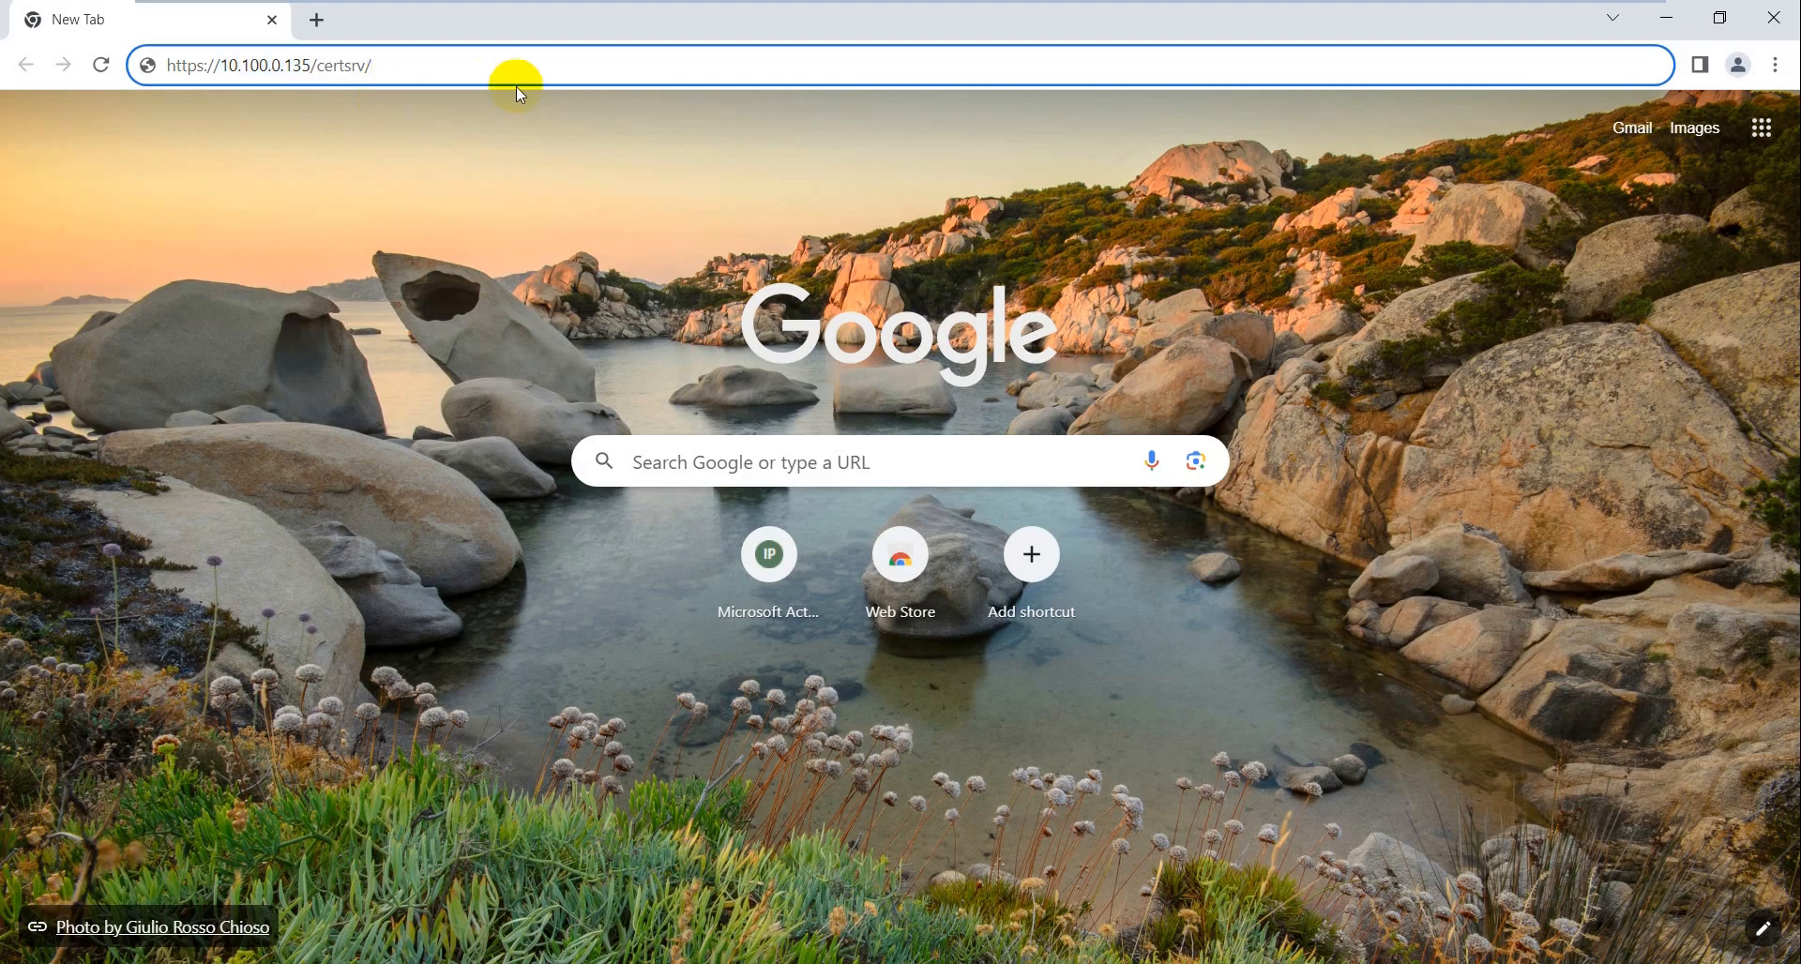
key(Left)
key(Left)
key(Left)
key(Left)
key(Left)
key(Left)
key(Left)
key(Left)
key(Return)
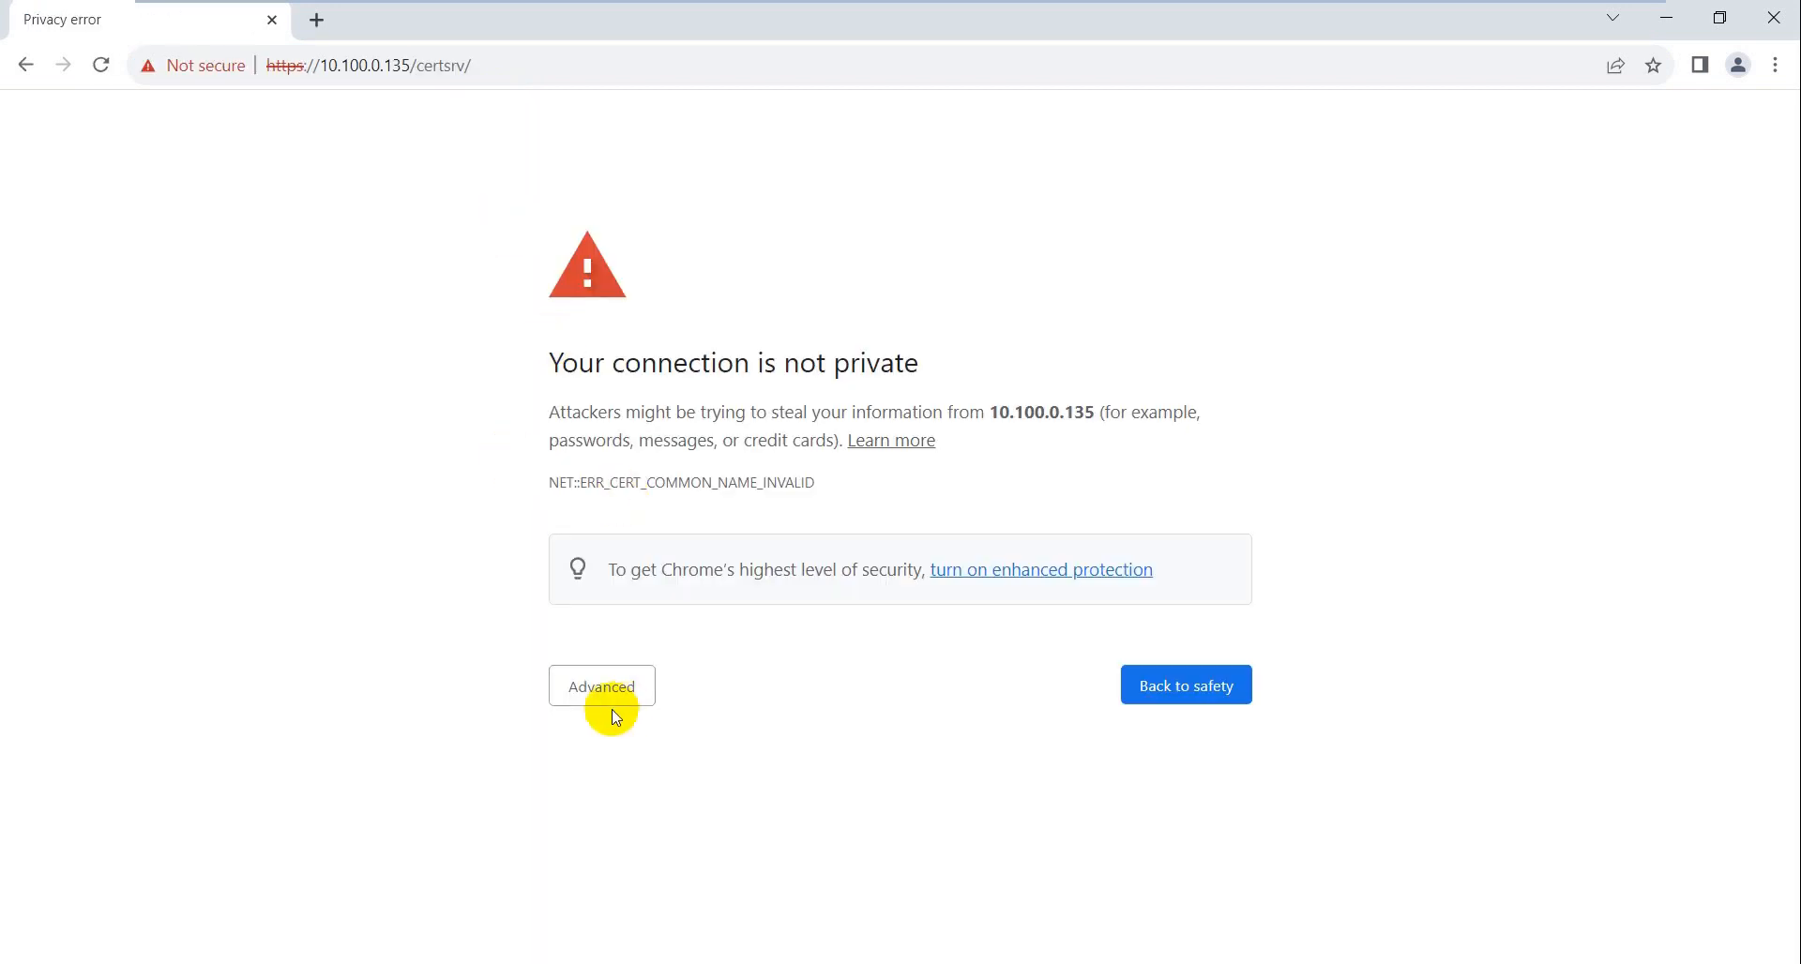
click(610, 704)
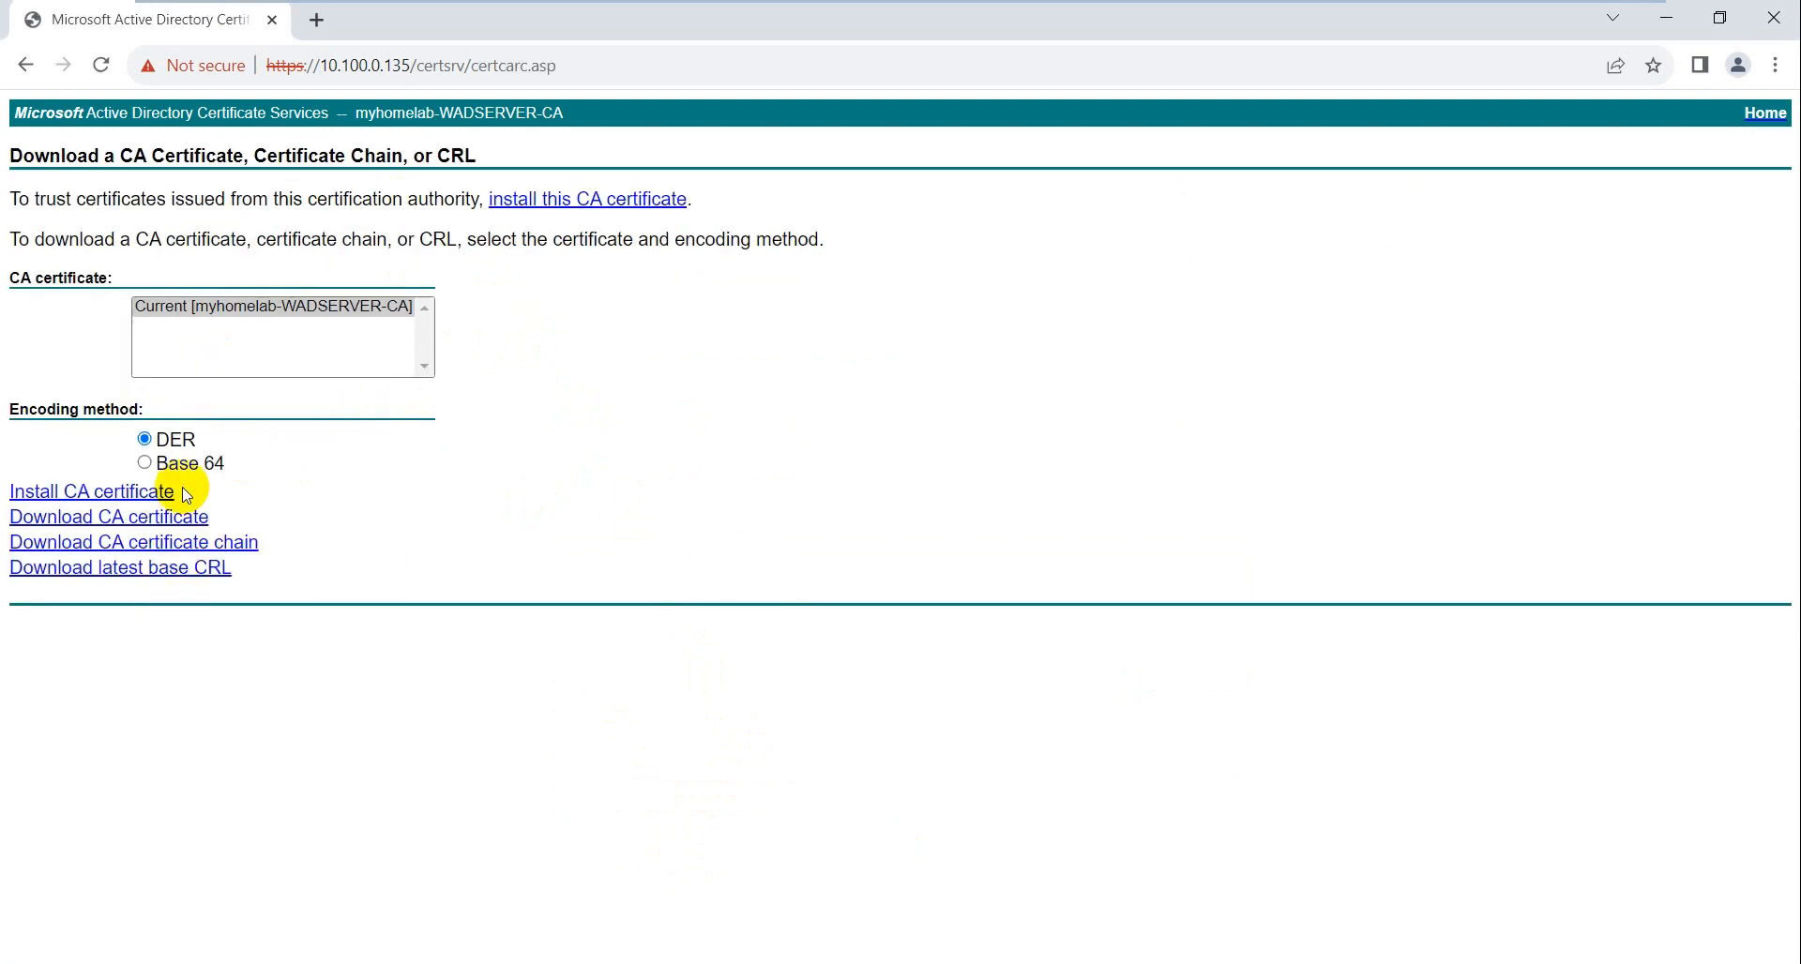
- Download the CA certificate with Base 64 encoding and show certnew (2) in its folder
click(183, 463)
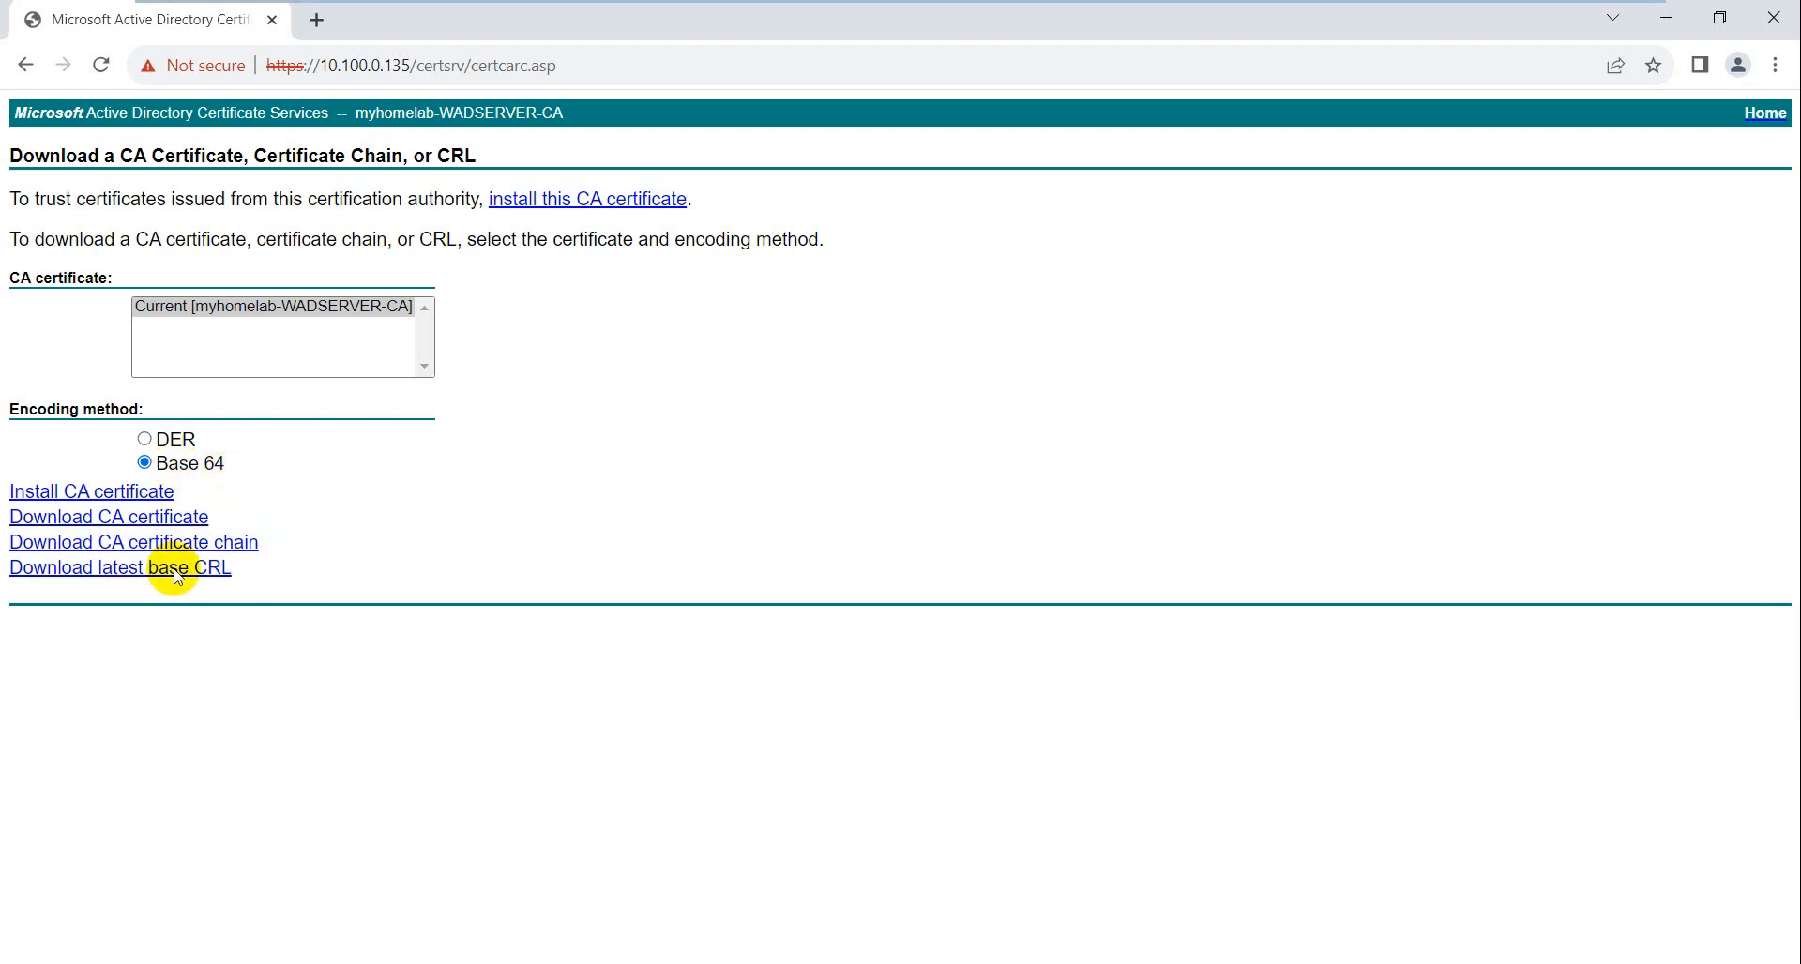
click(148, 525)
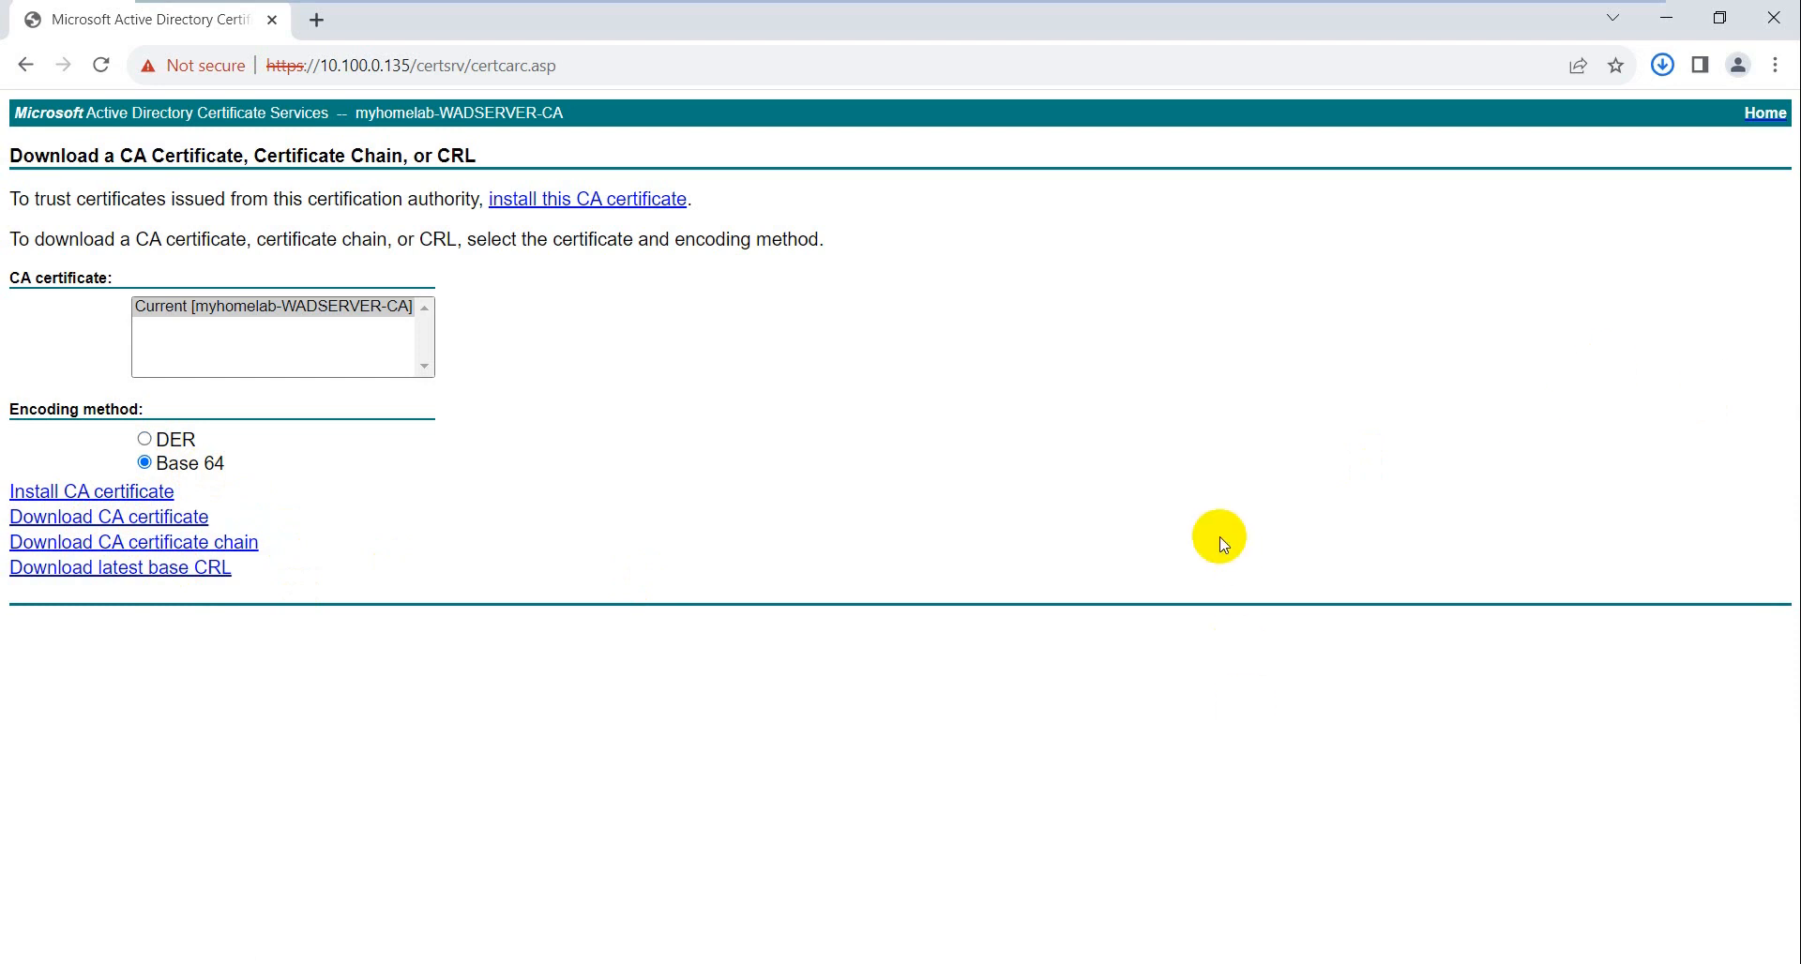
mouse_move(1450, 126)
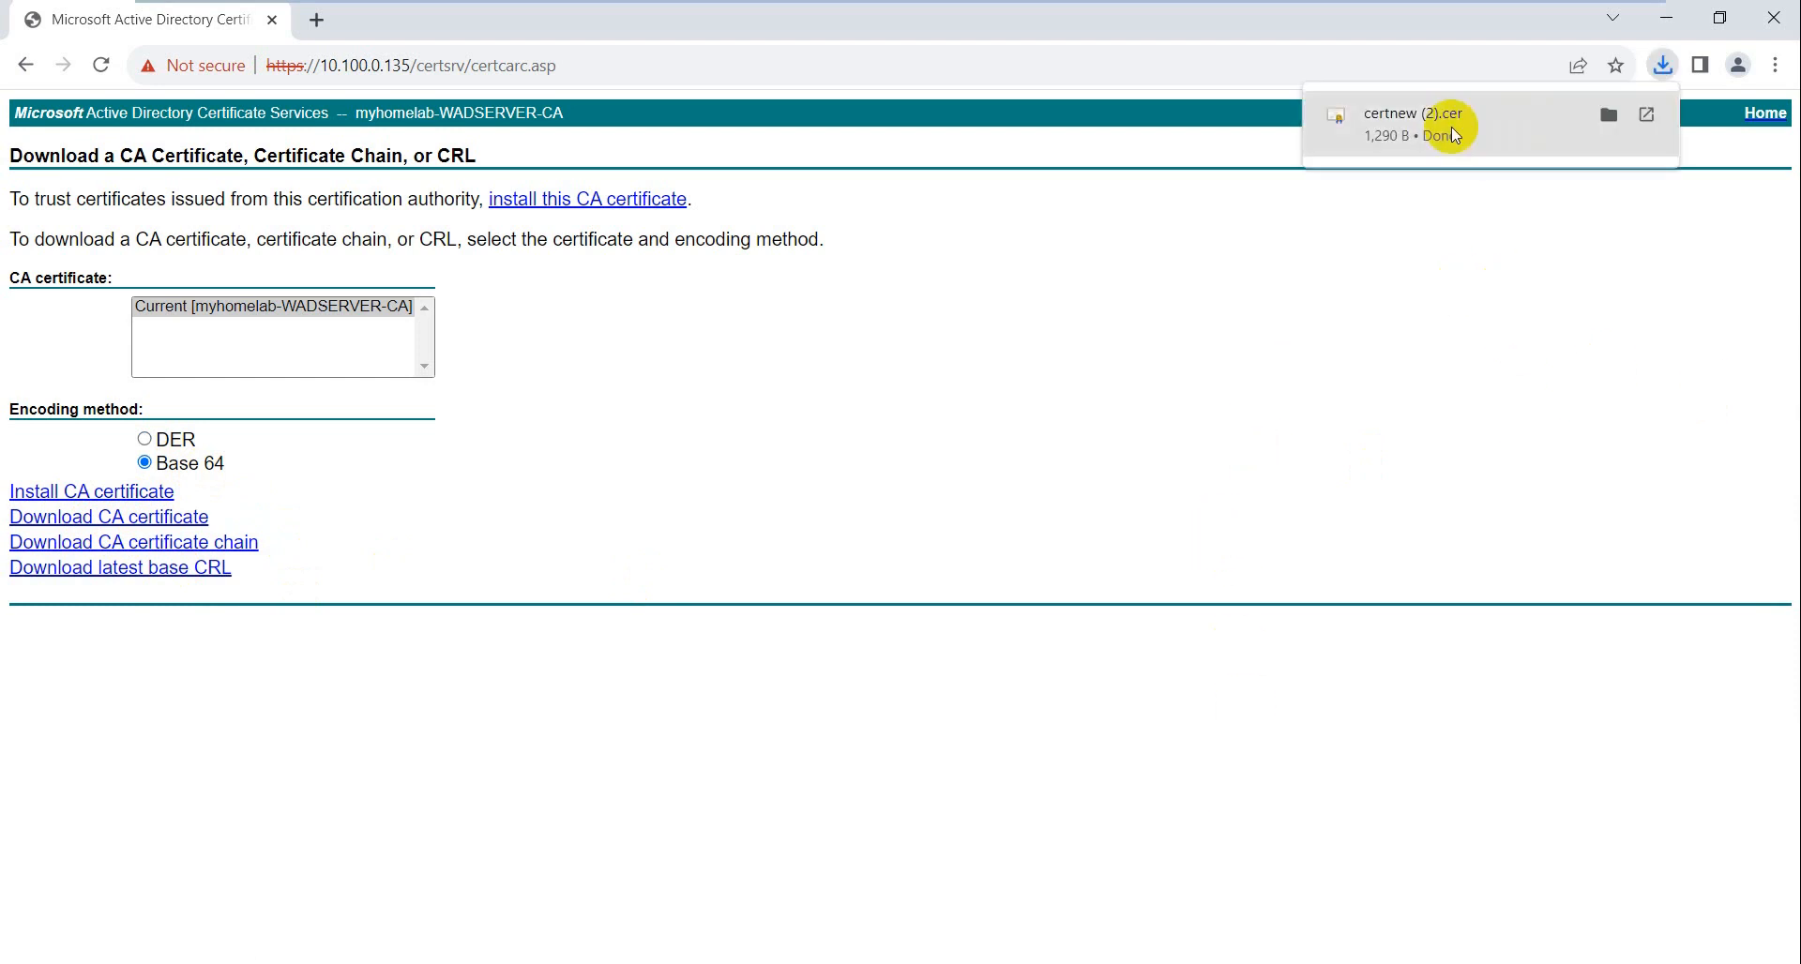
click(1607, 127)
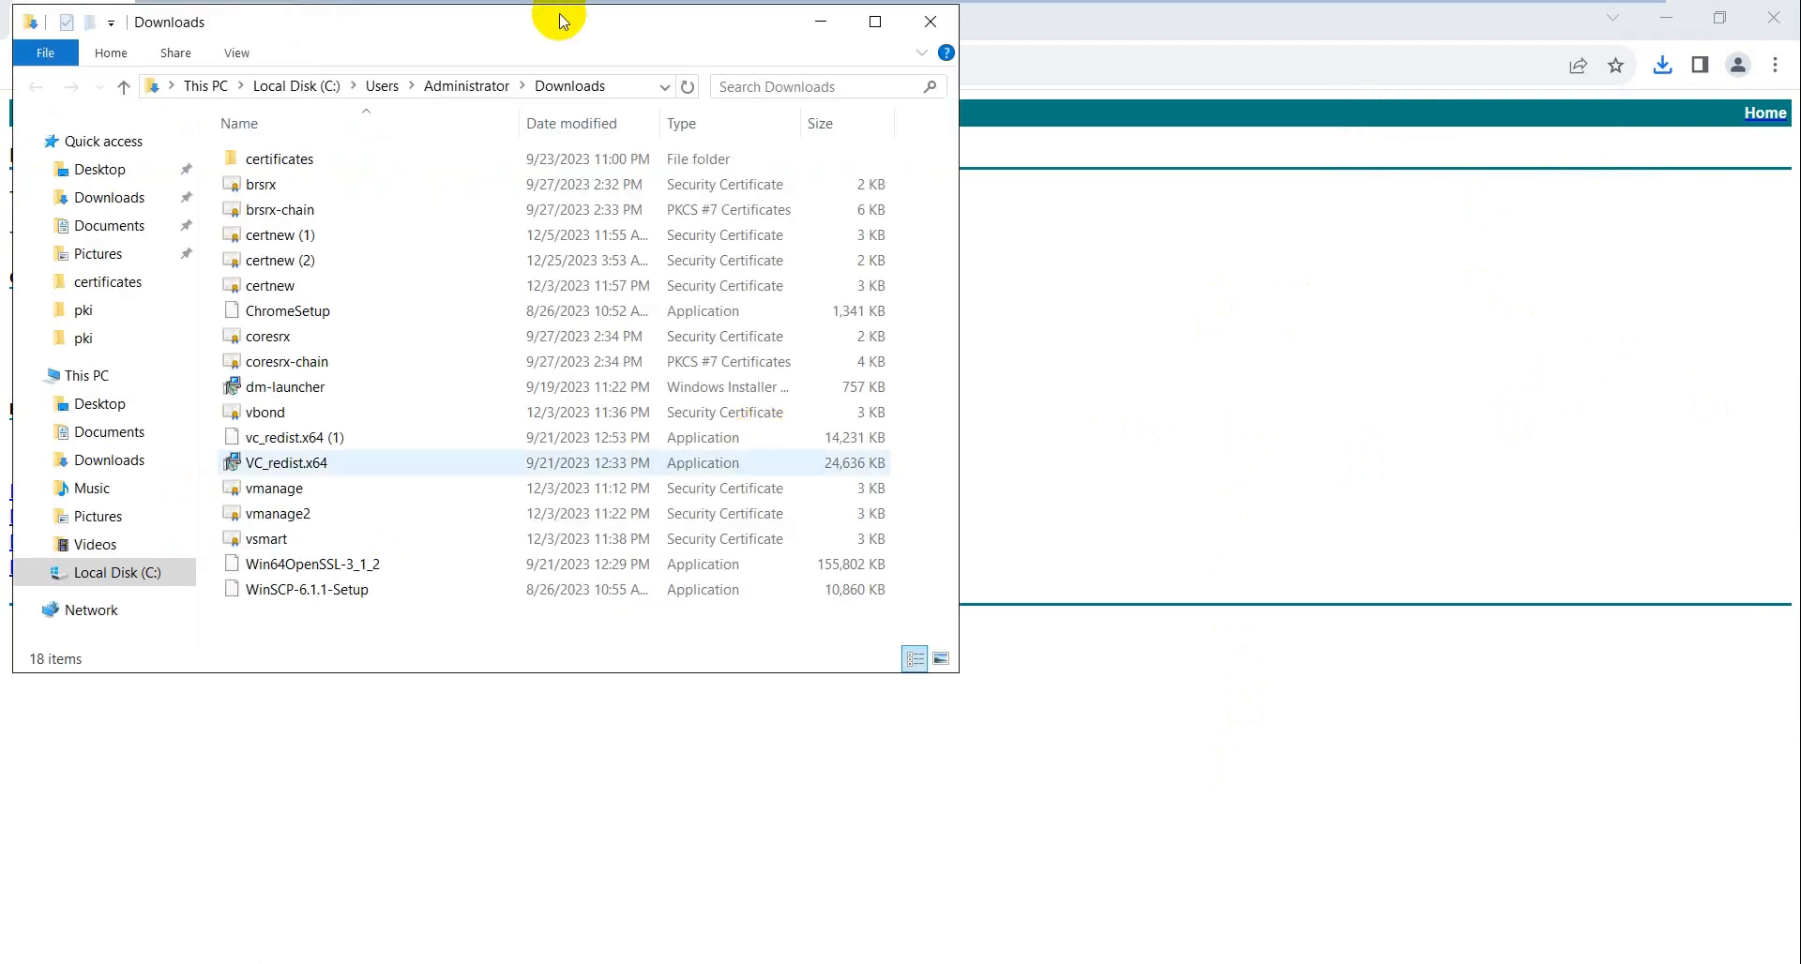
- Copy the certnew (2) certificate file from Downloads
drag(754, 106, 754, 106)
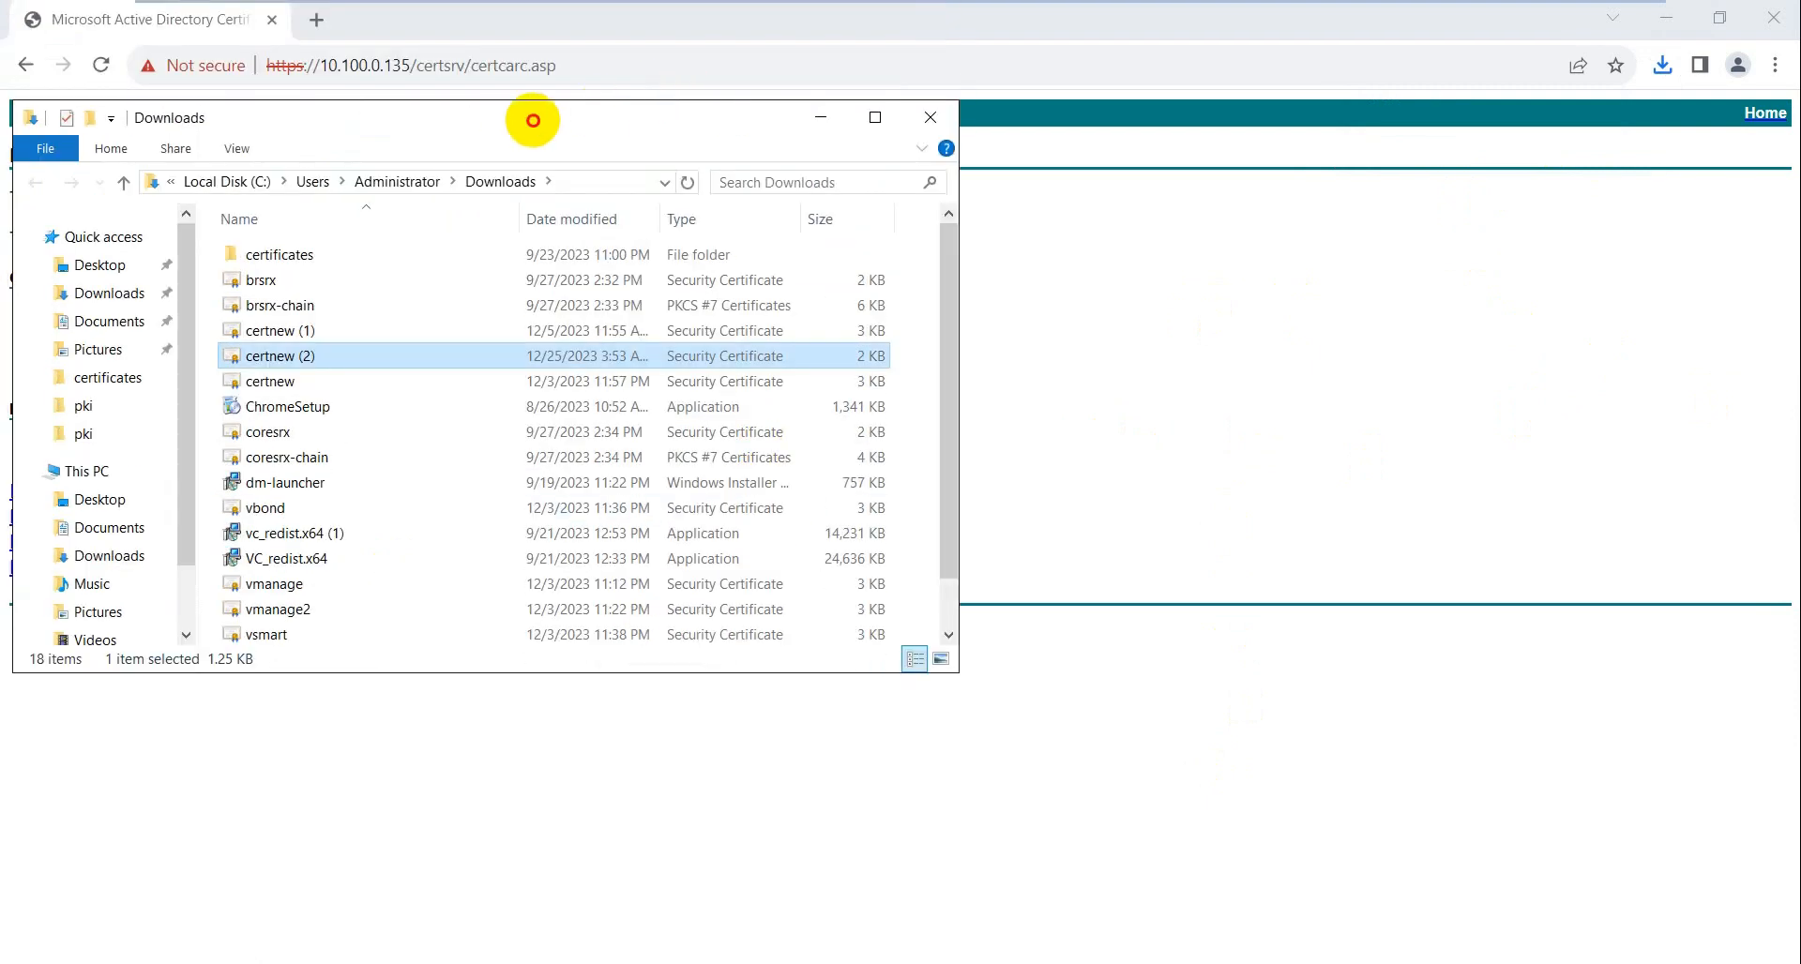
drag(535, 112, 849, 127)
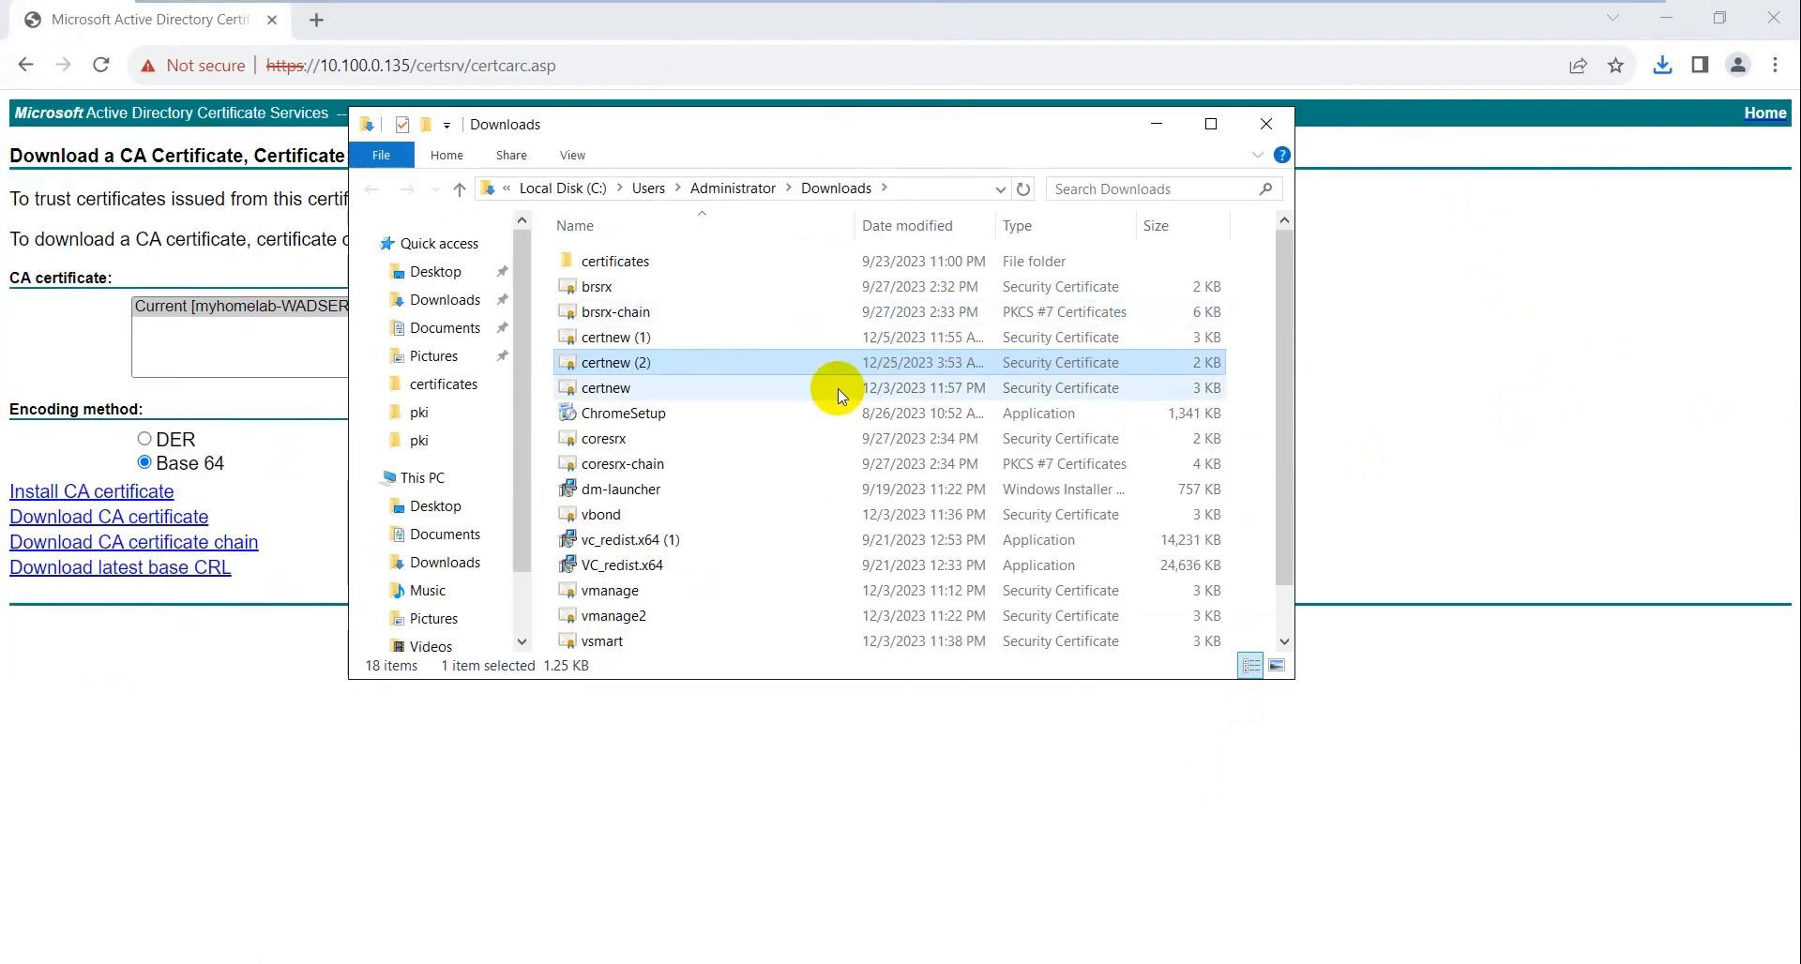
right_click(610, 366)
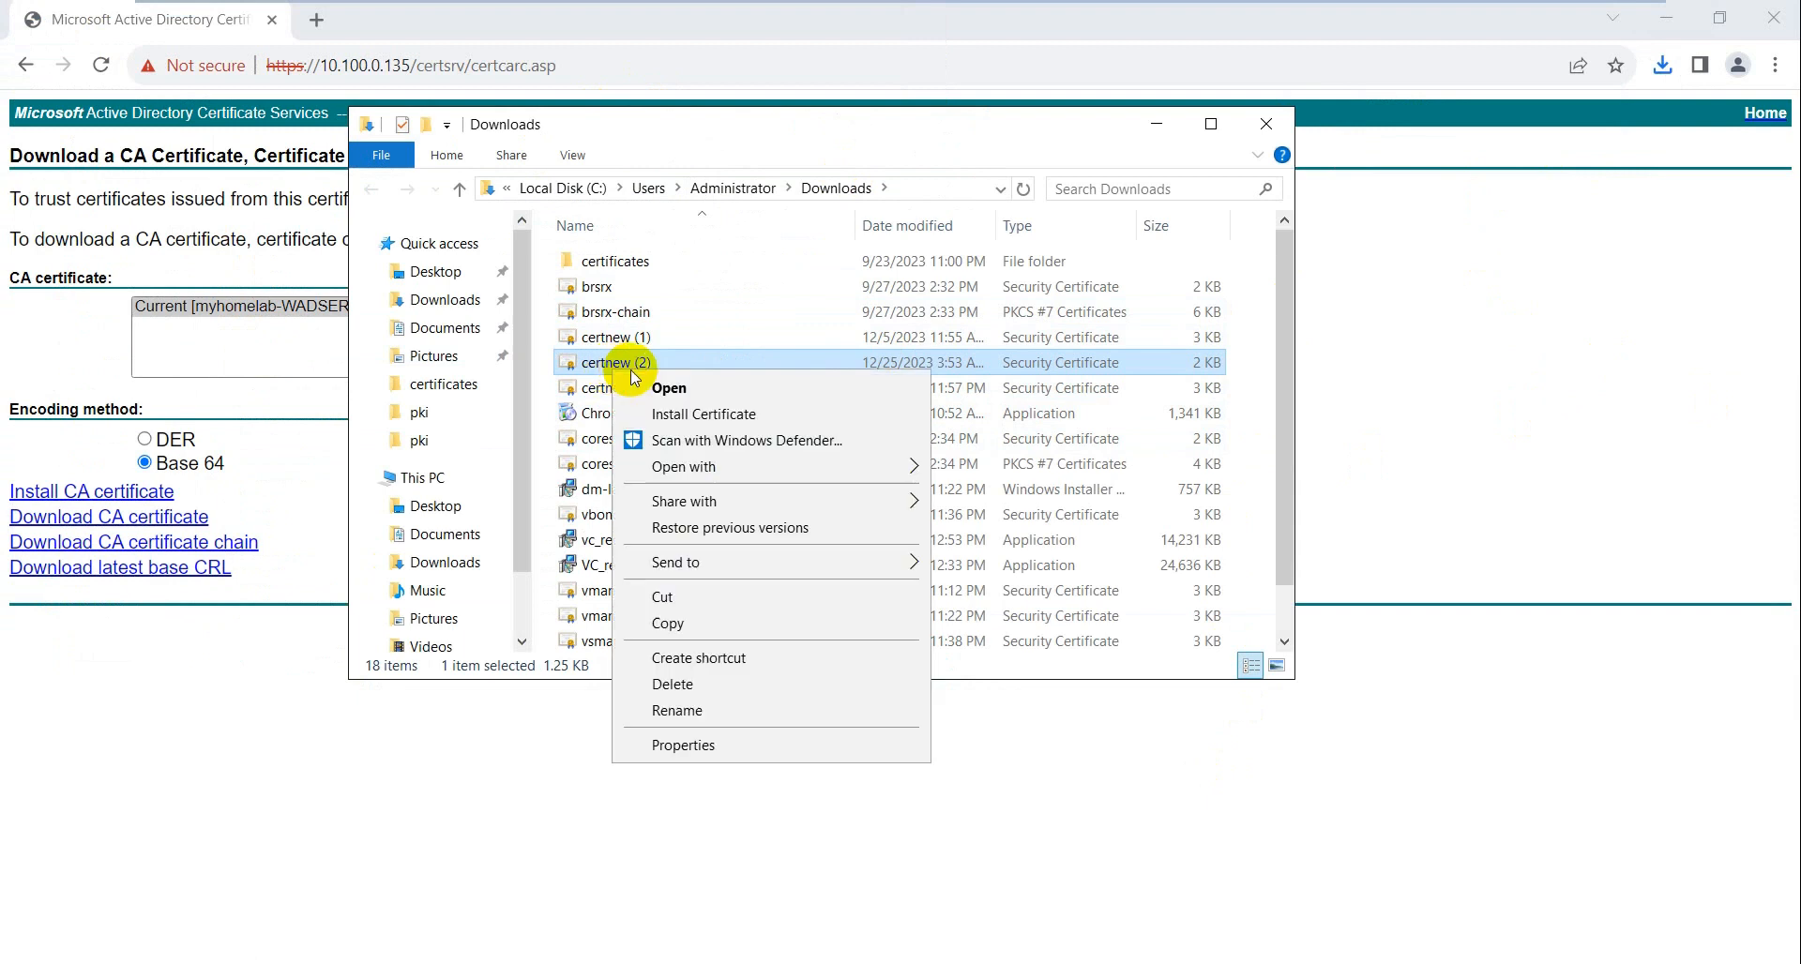
click(705, 624)
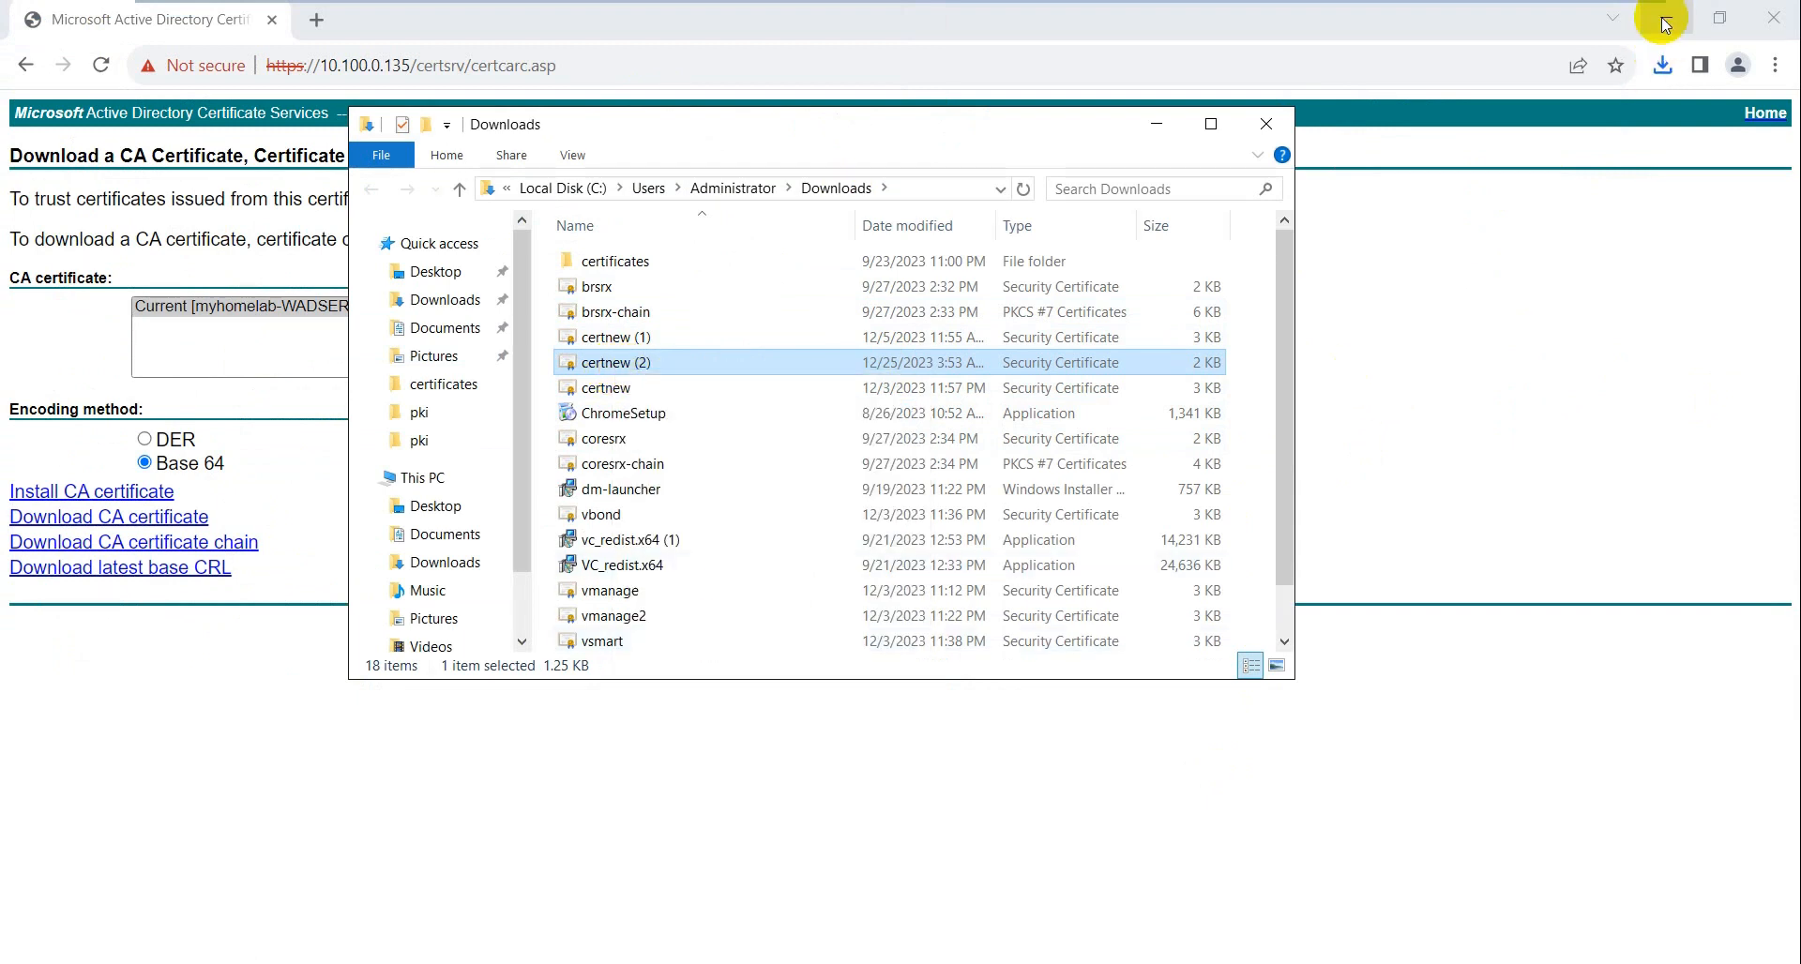
- Paste the certificate onto the host Desktop
mouse_move(1308, 8)
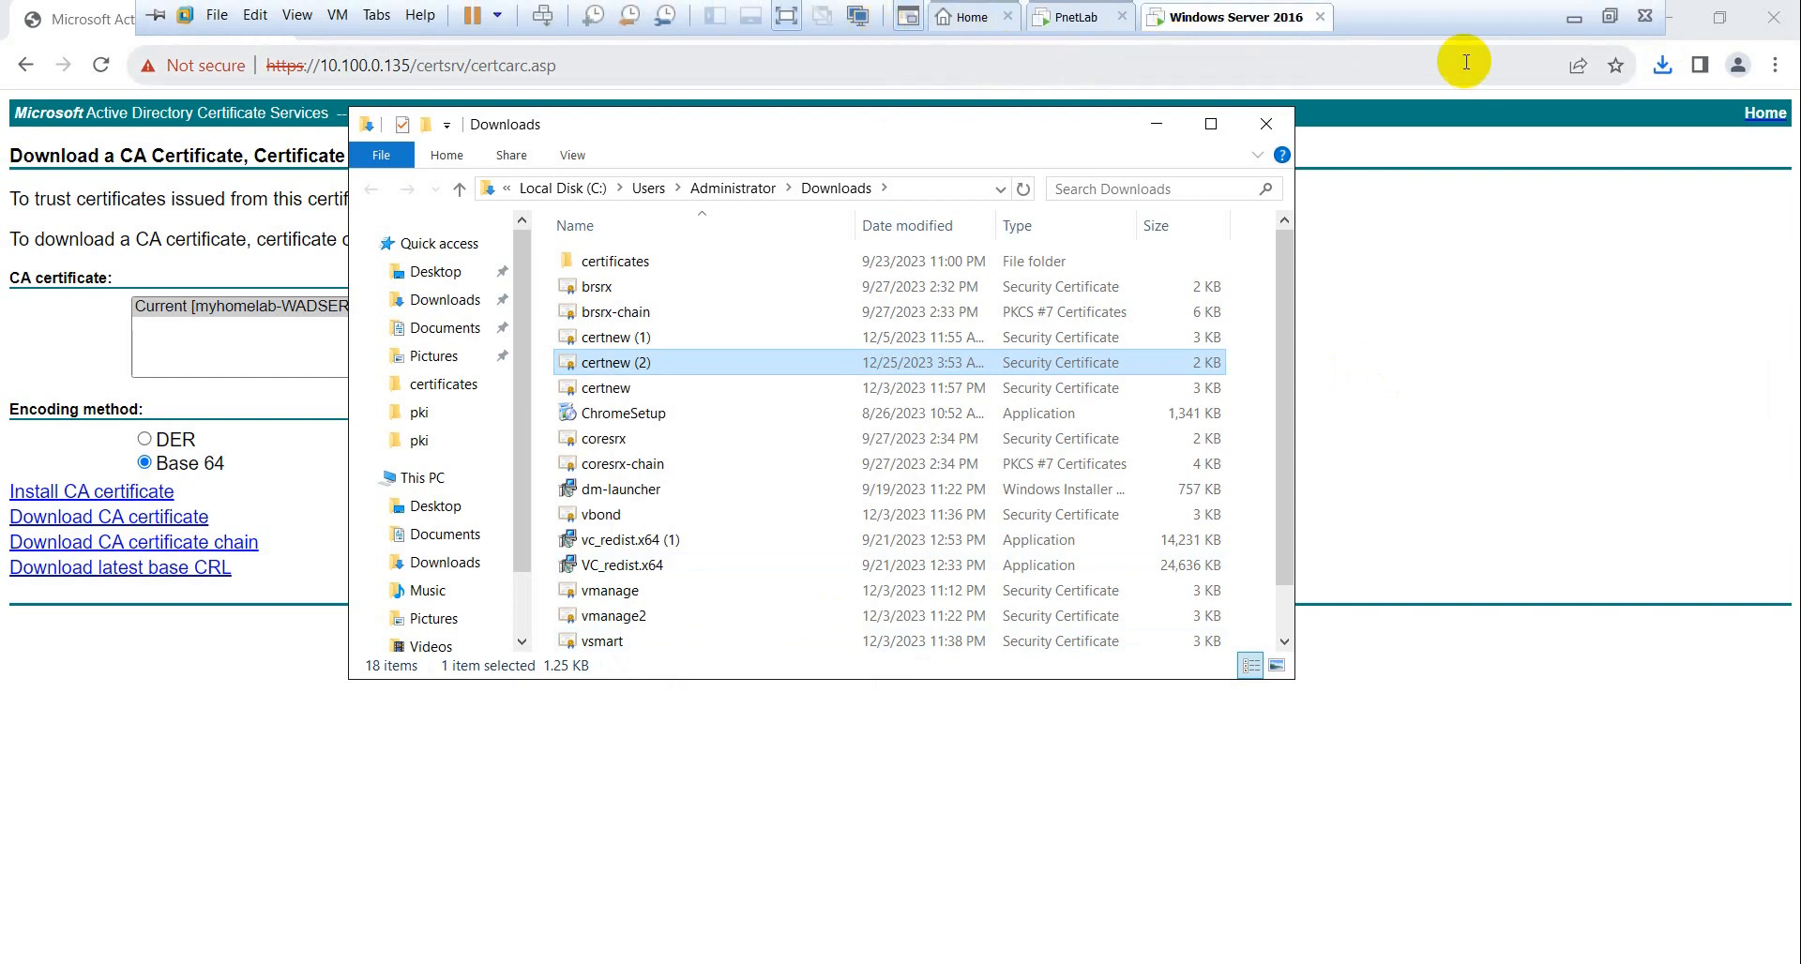
click(1576, 25)
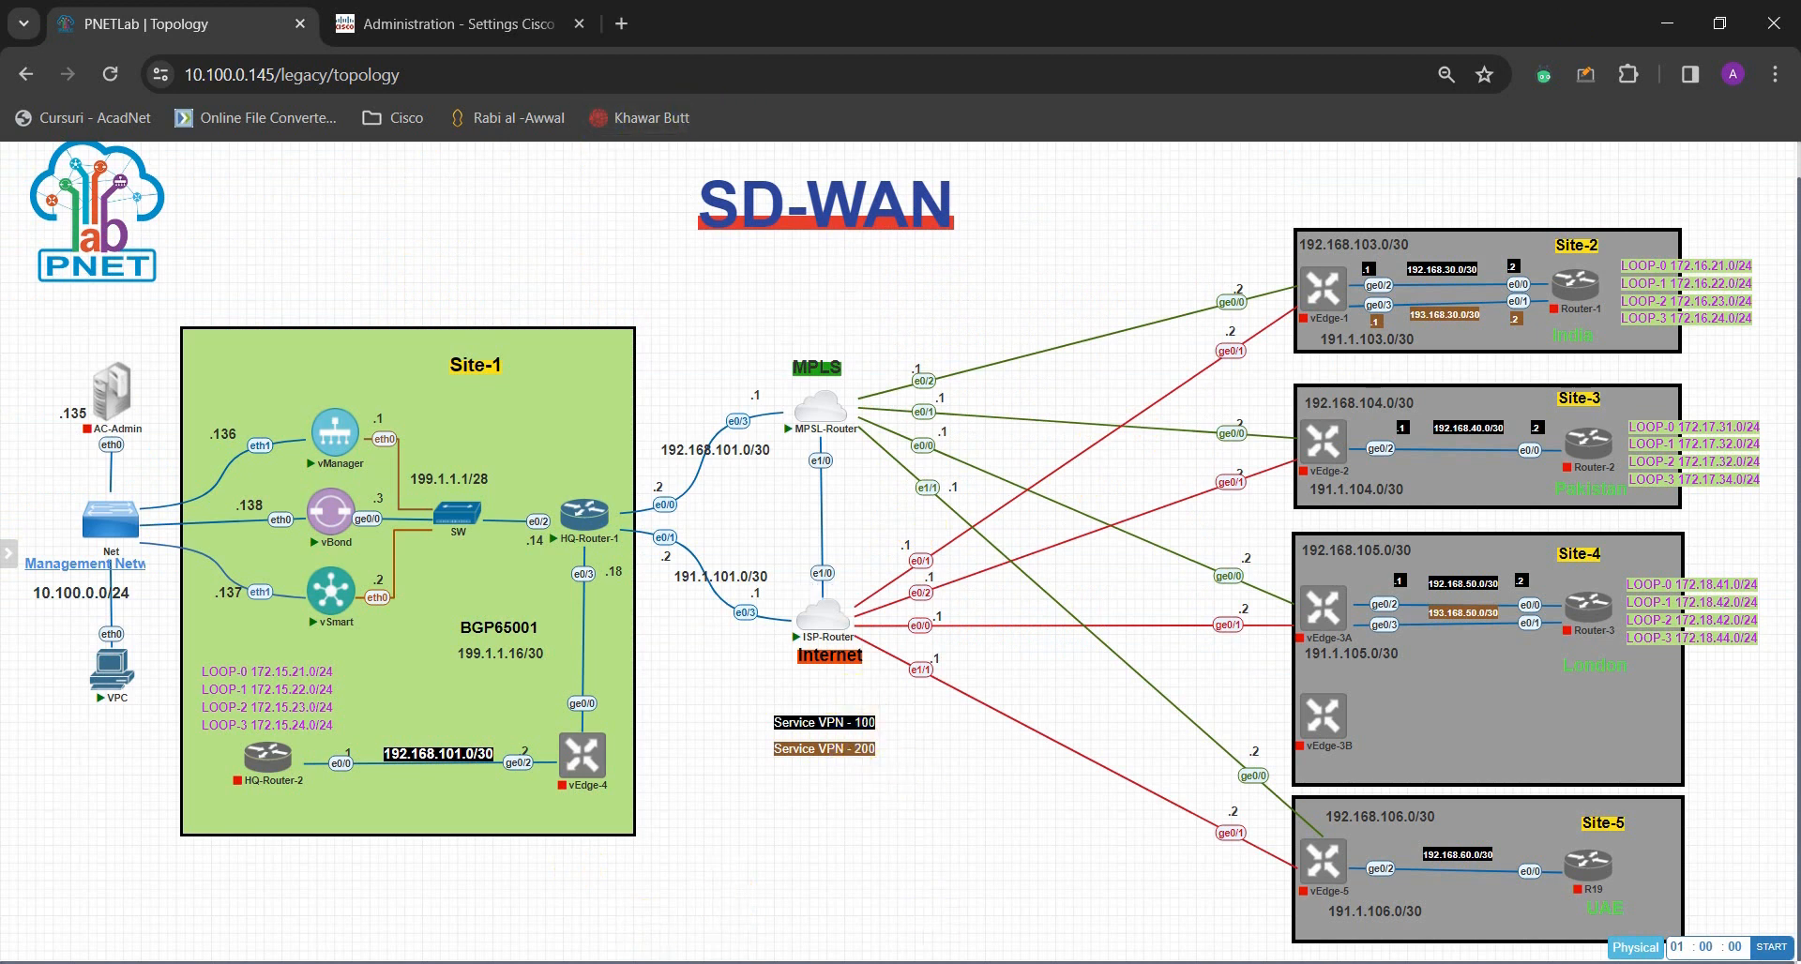
mouse_move(3, 896)
key(super+e)
scroll(814, 659, down, 5)
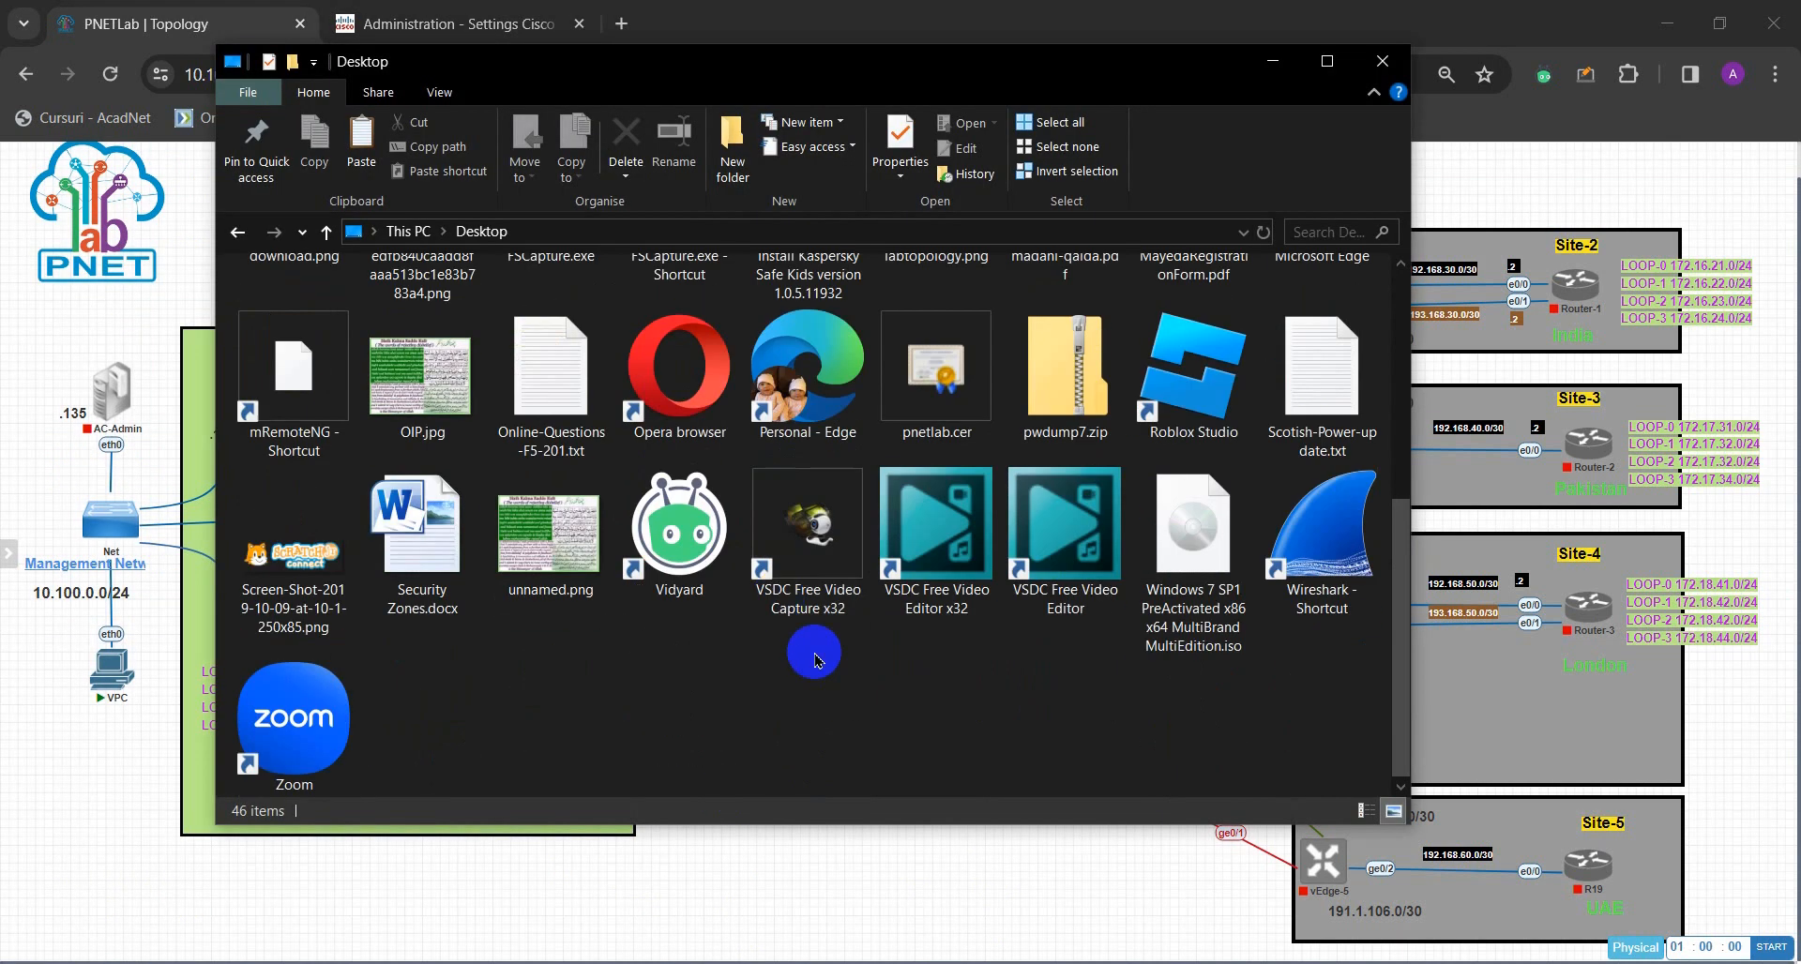
right_click(730, 691)
click(825, 497)
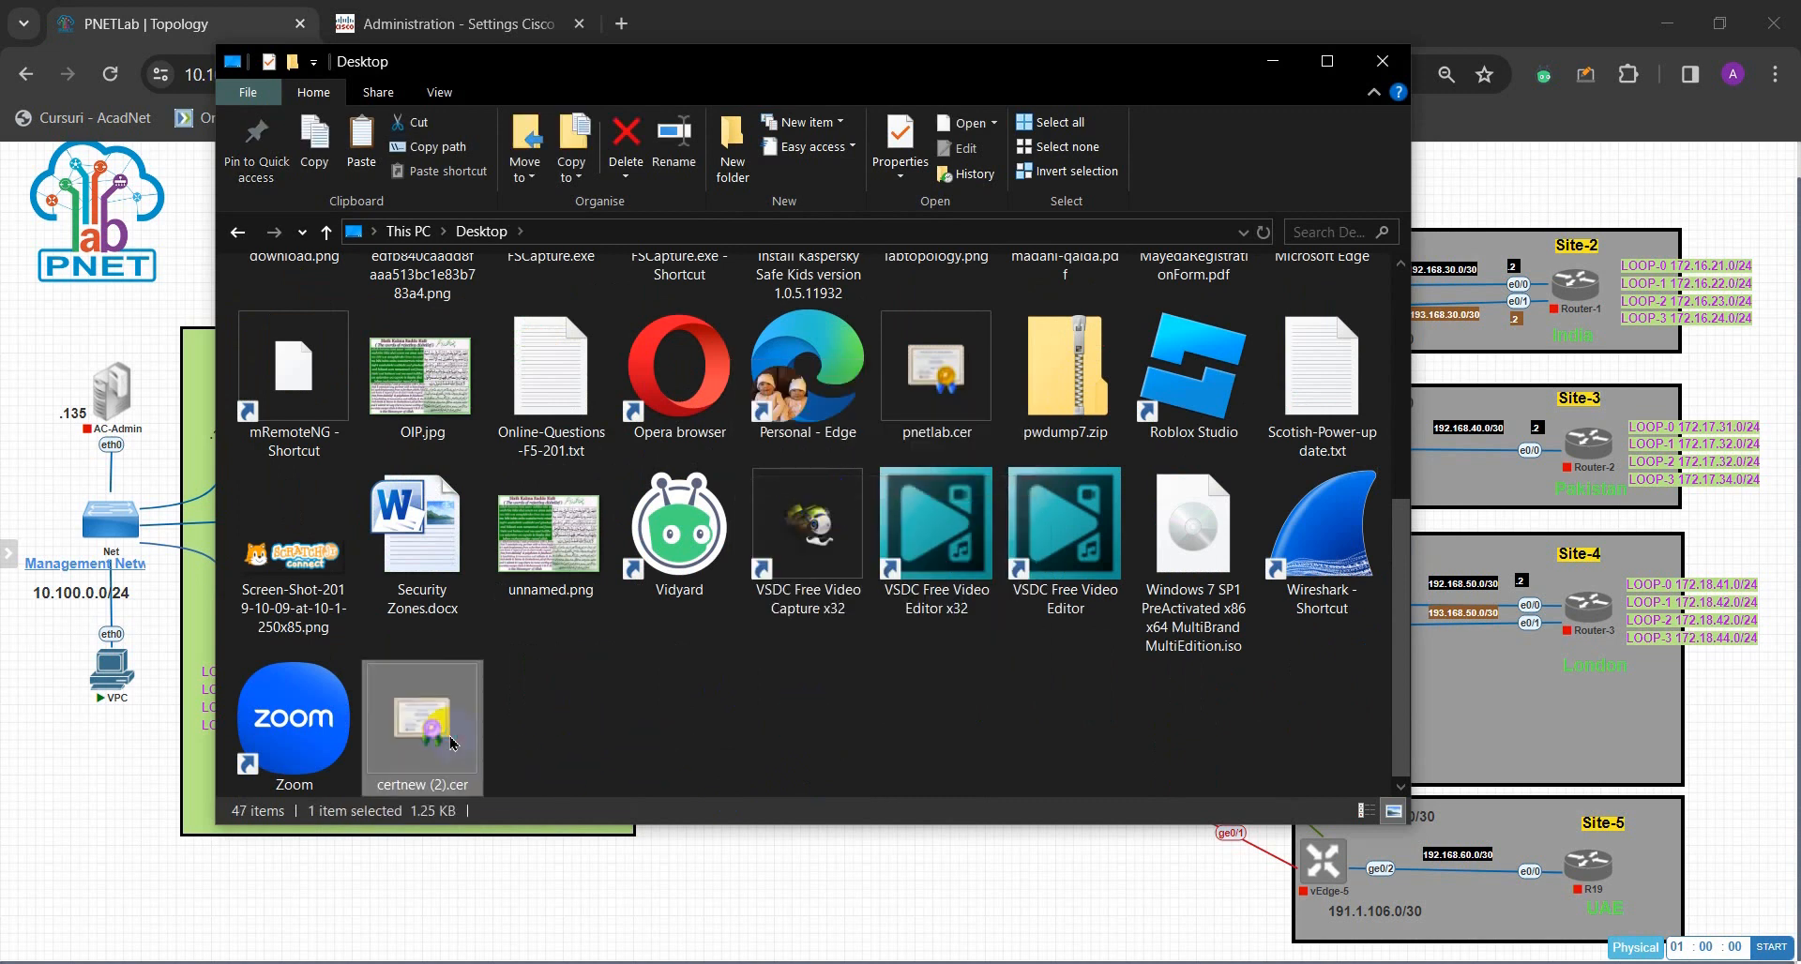
- Rename the pasted certificate to RootCA-Cert.cer
right_click(451, 743)
click(563, 685)
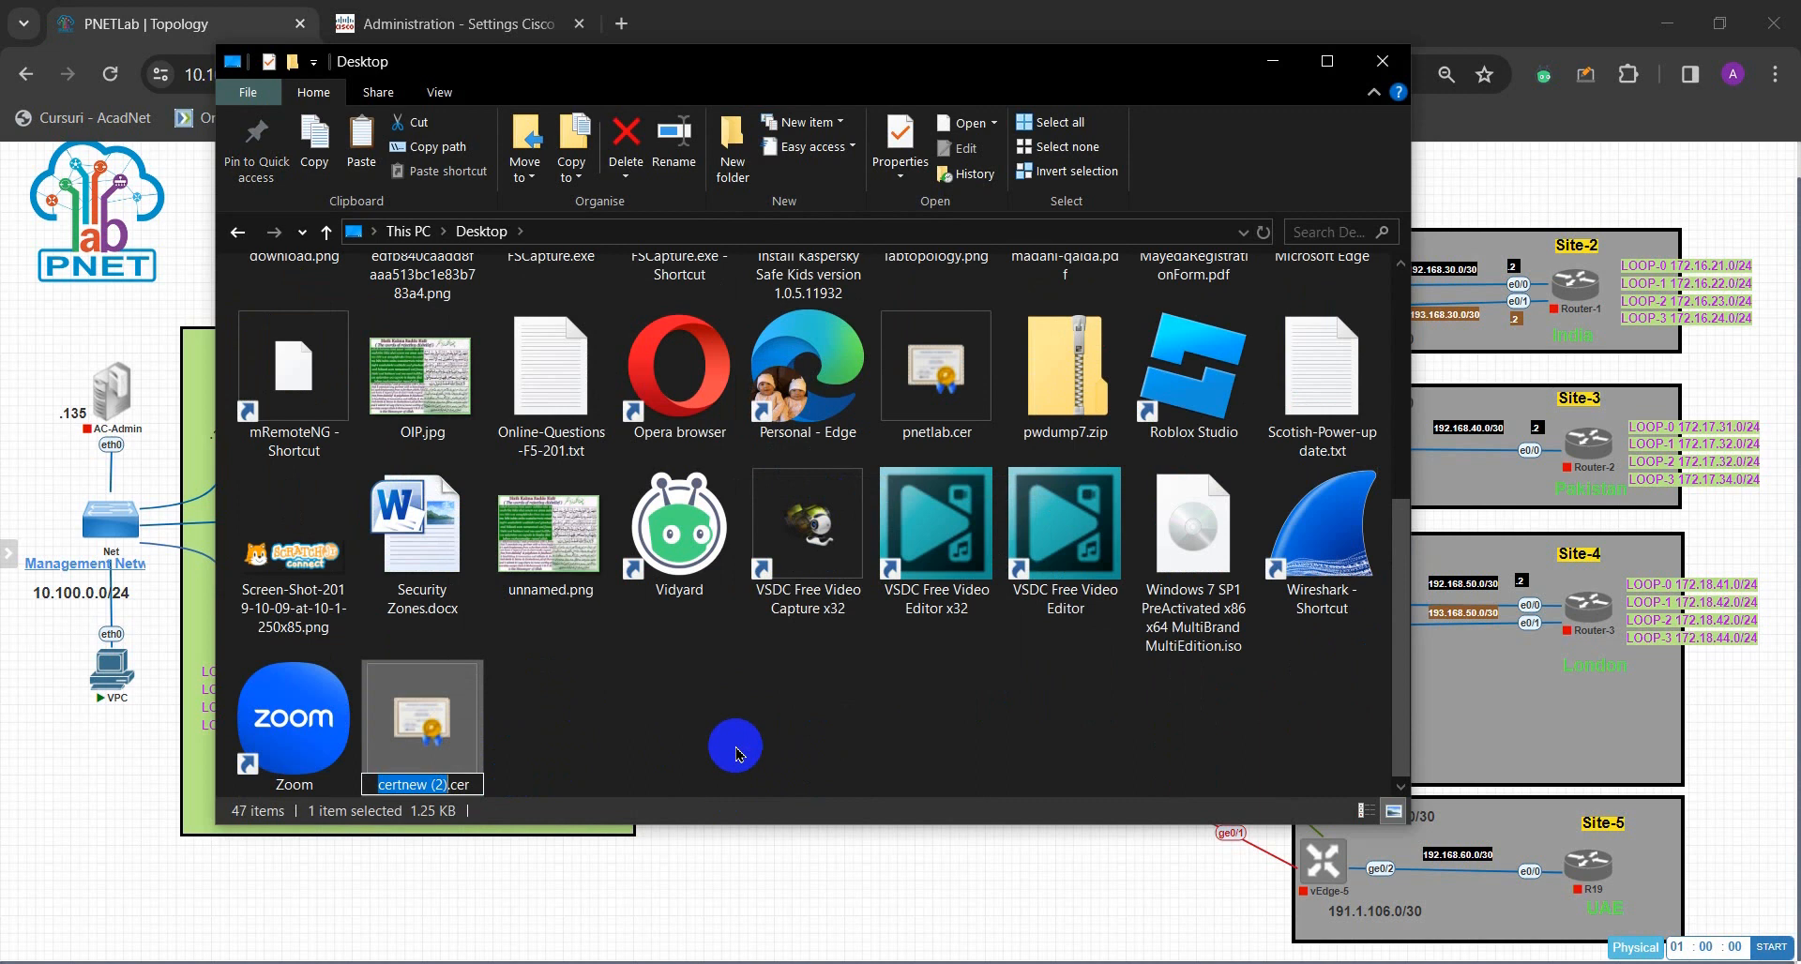
text(RootCA-Cert)
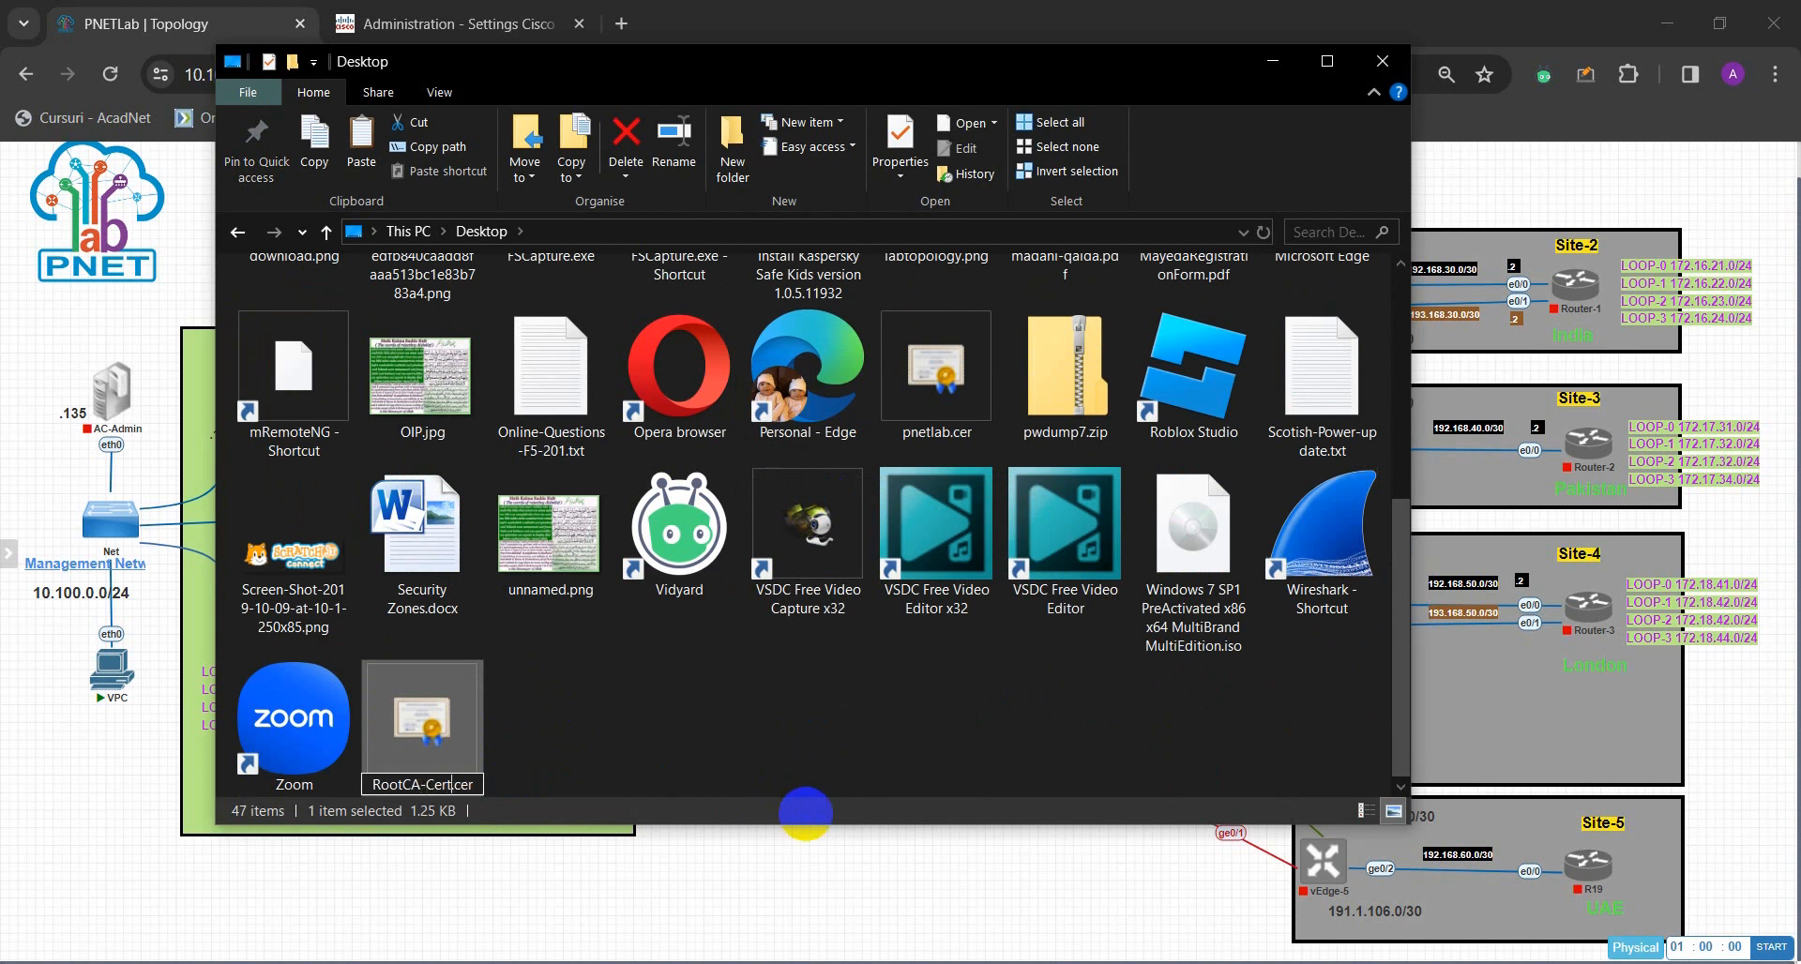
click(805, 814)
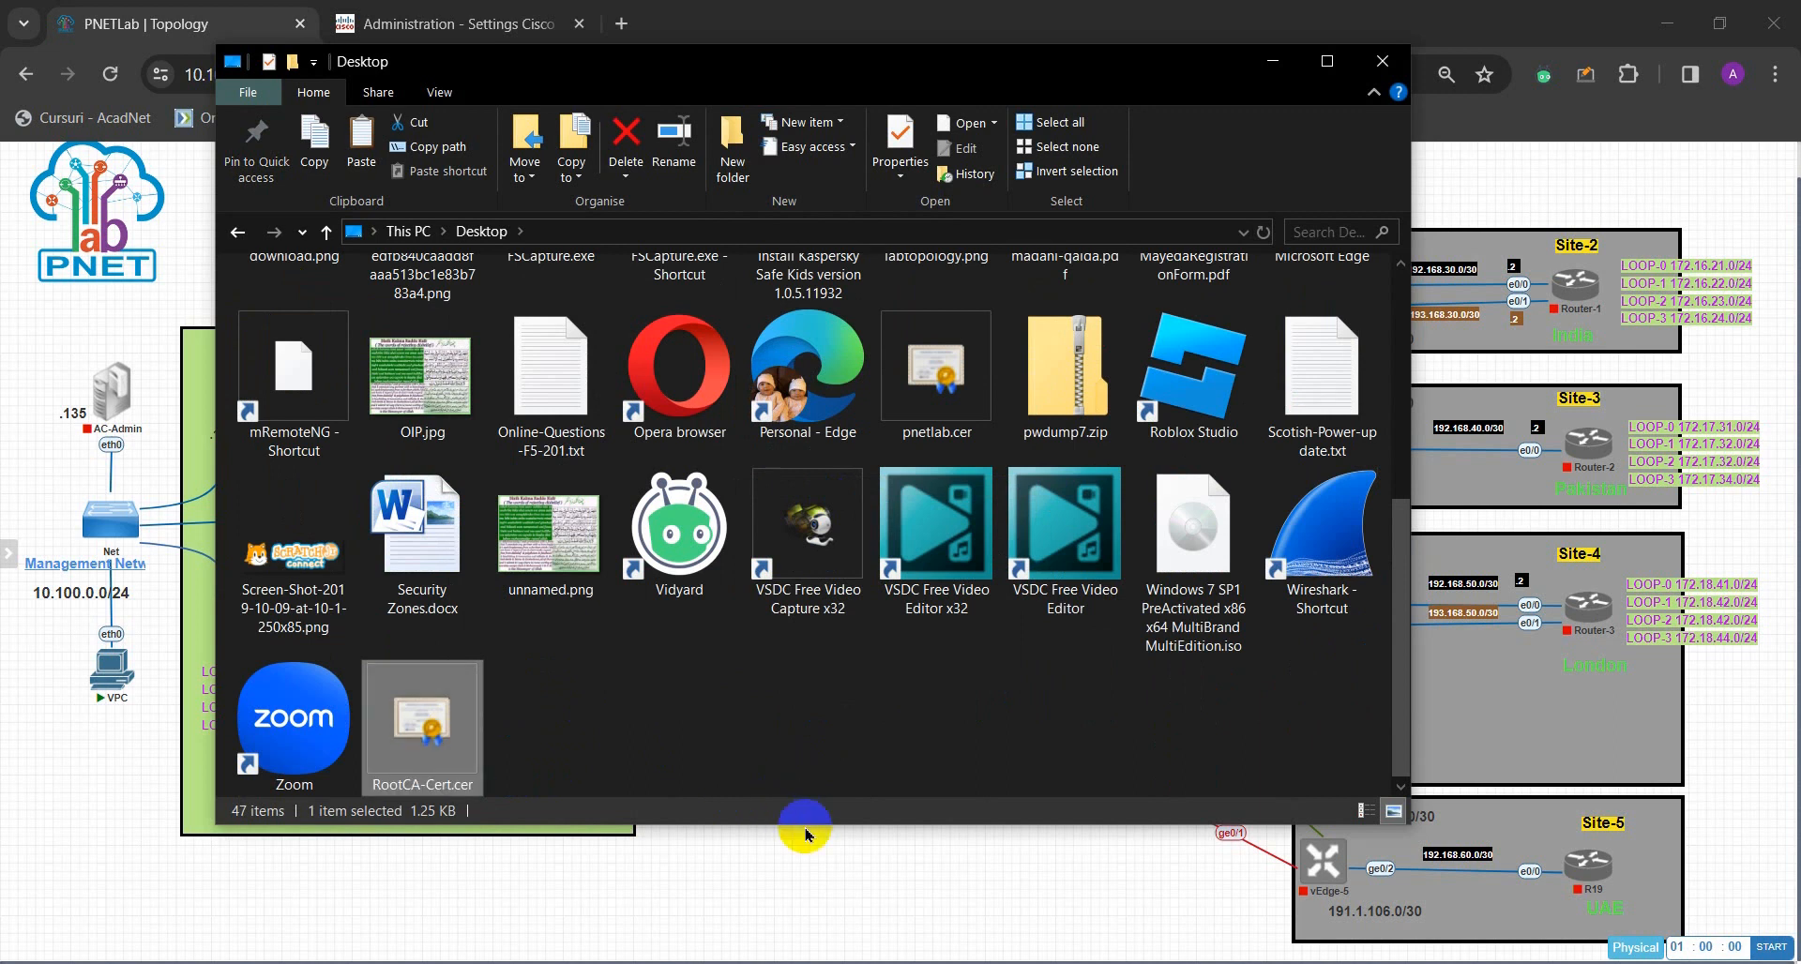
click(708, 708)
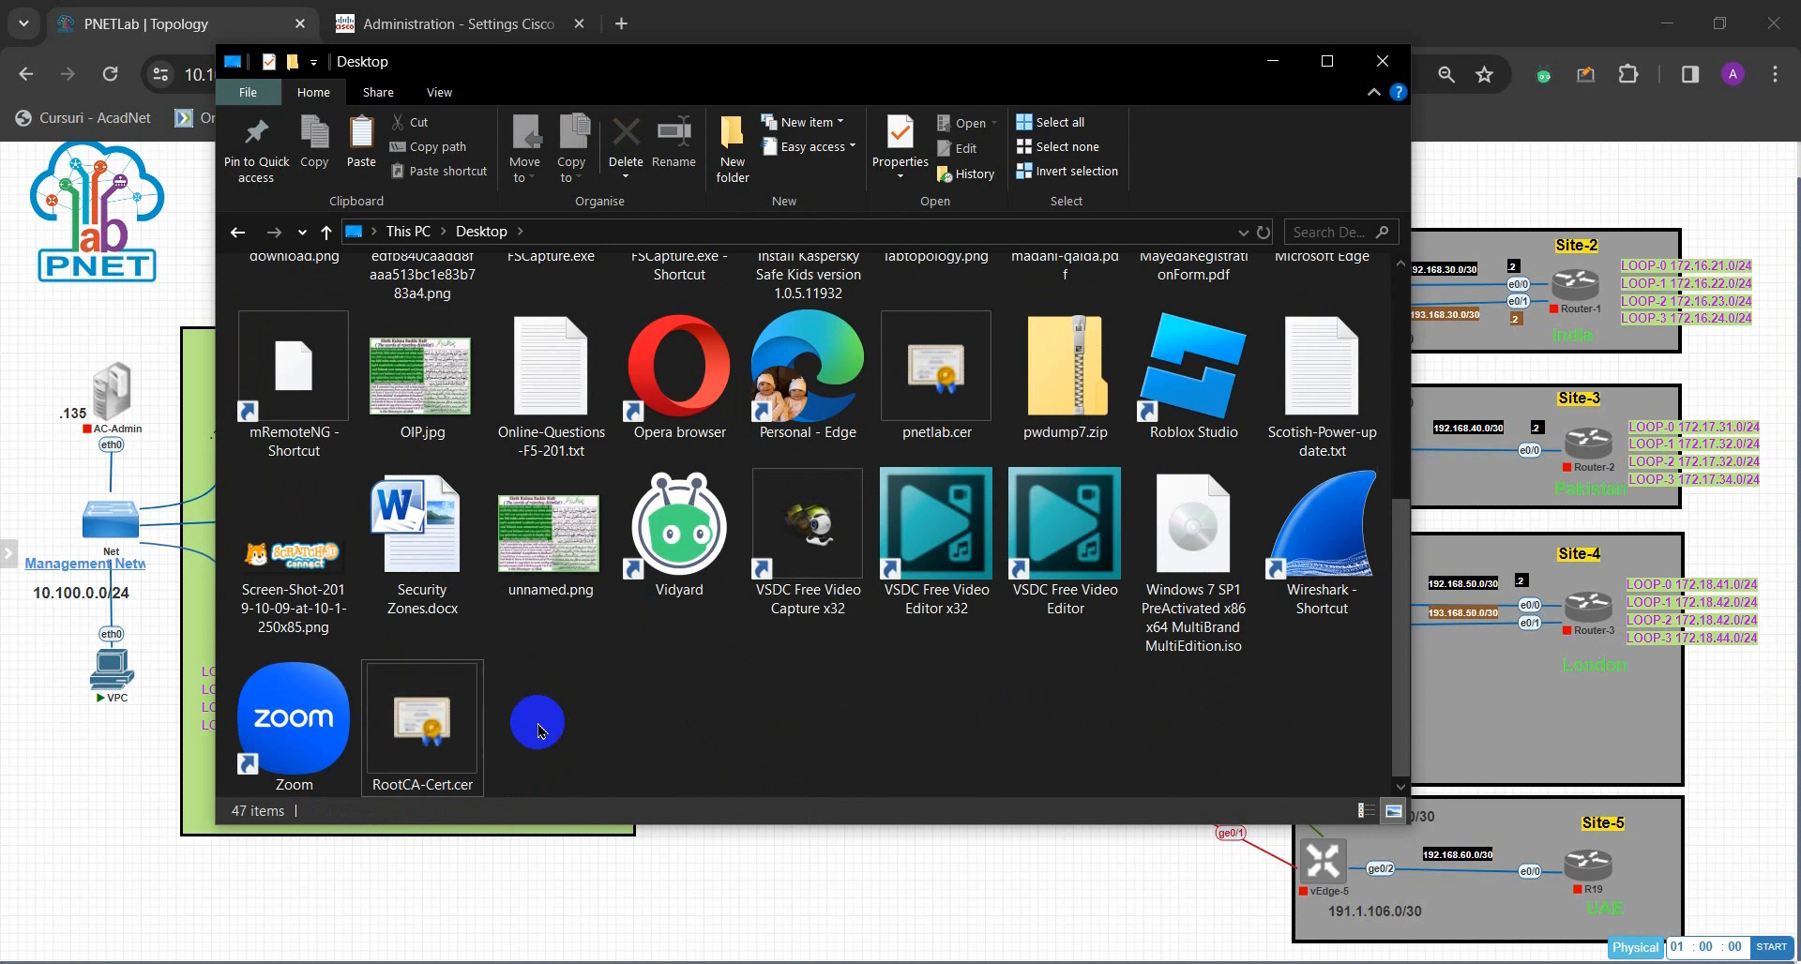
- Set Controller Certificate Authorization to Enterprise Root Certificate and confirm with Proceed
click(870, 908)
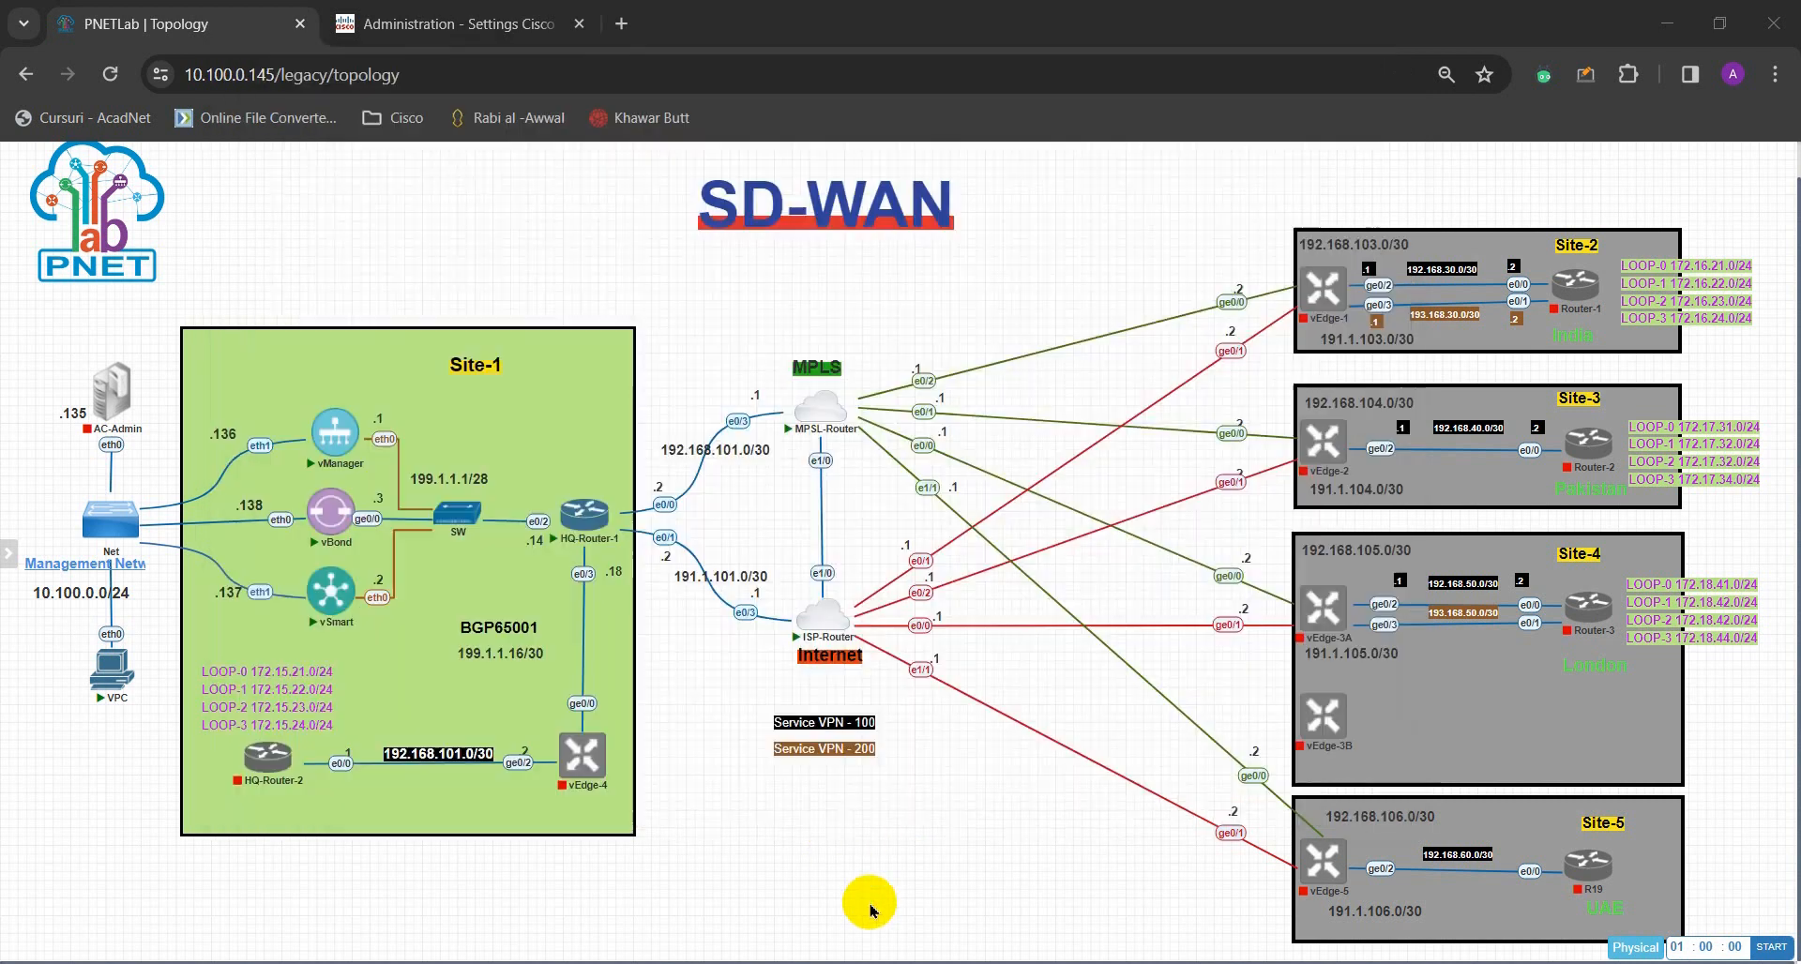
click(503, 22)
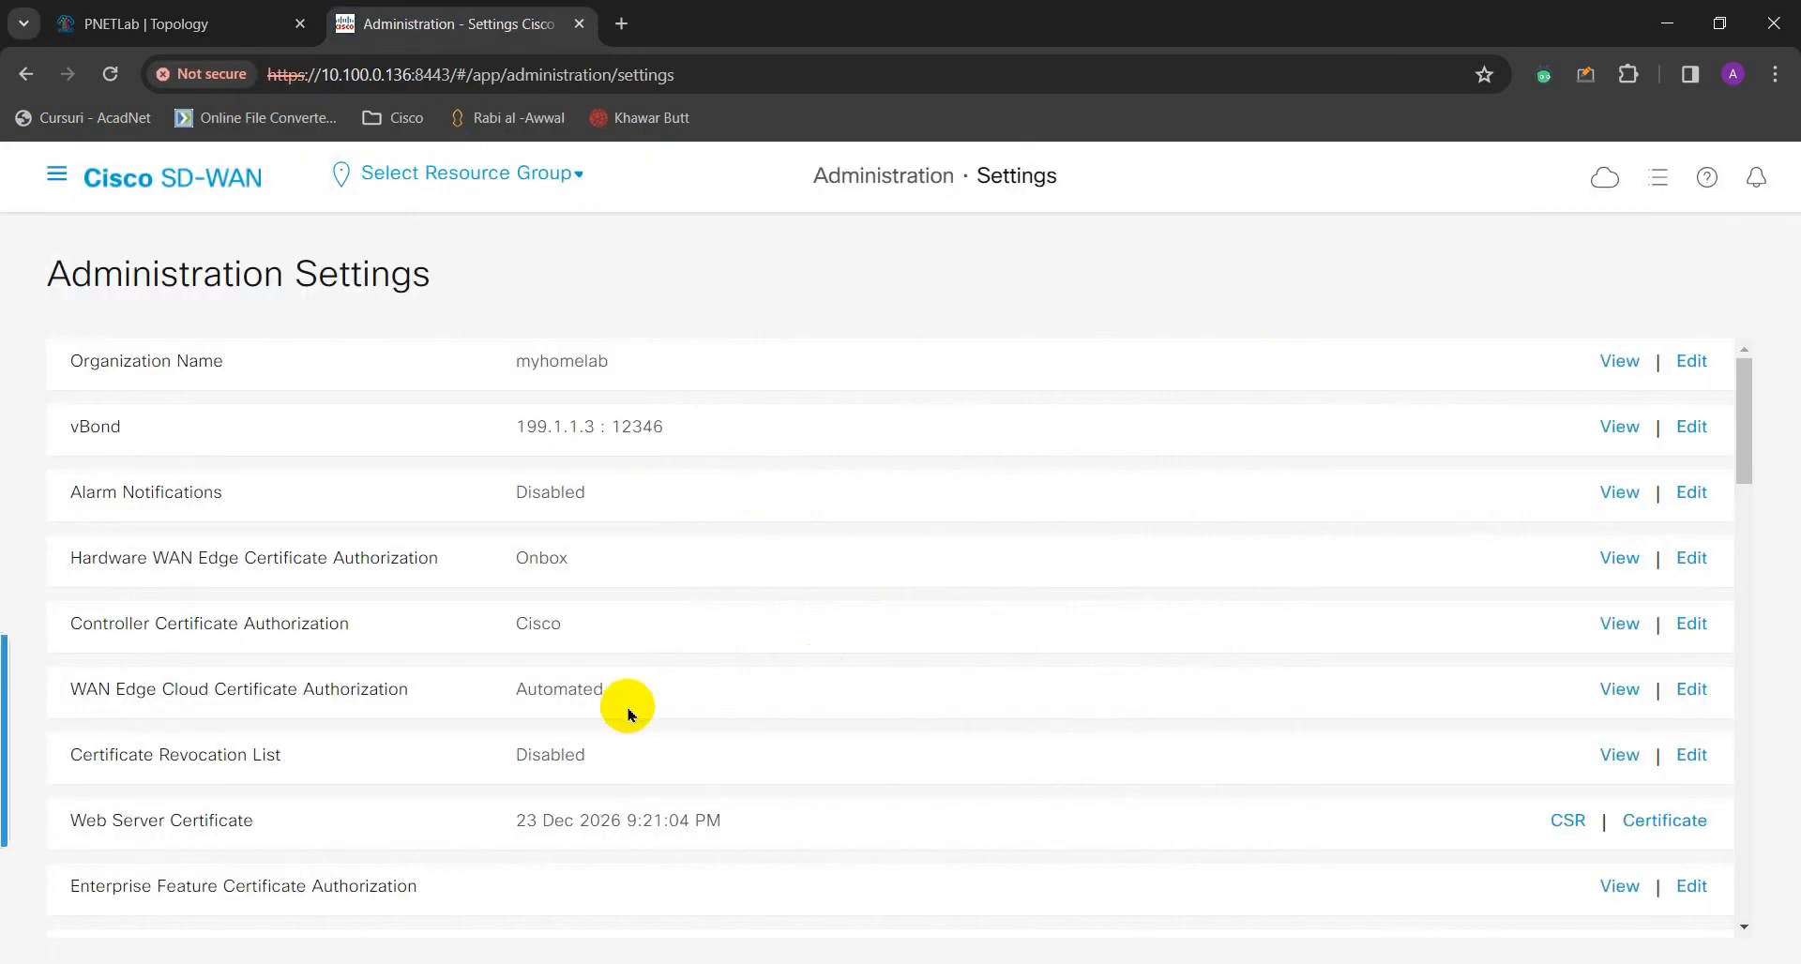
scroll(297, 585, down, 1)
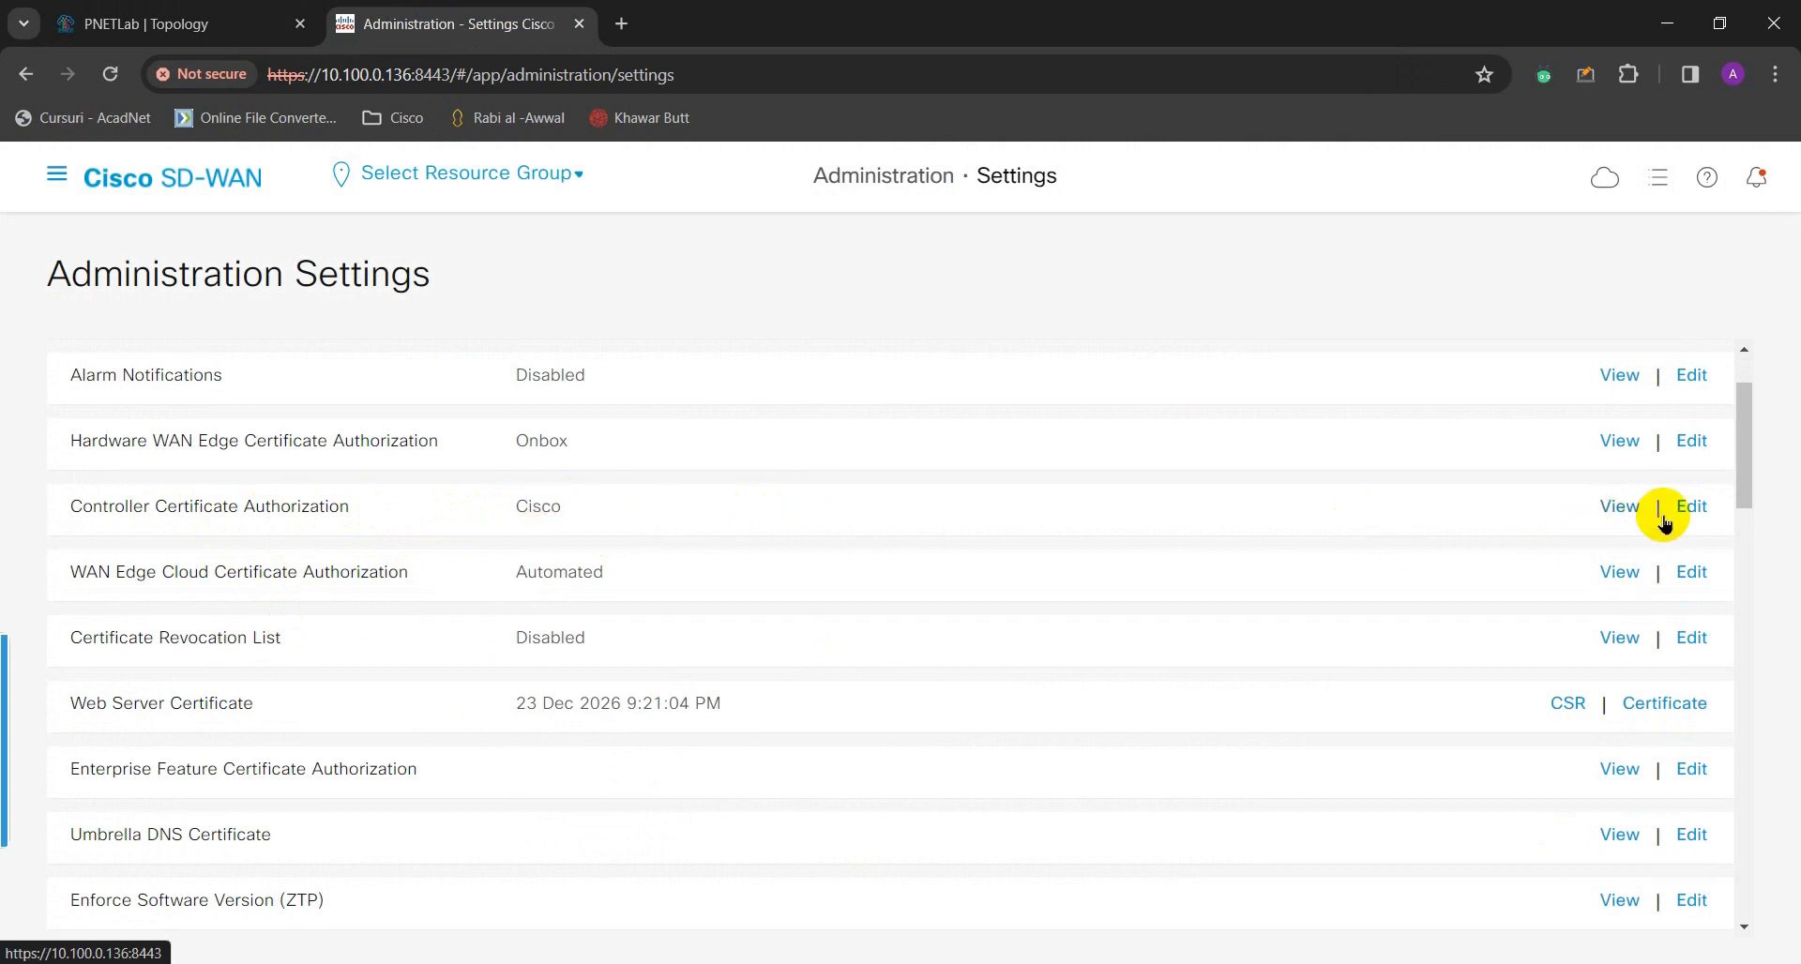
click(1691, 506)
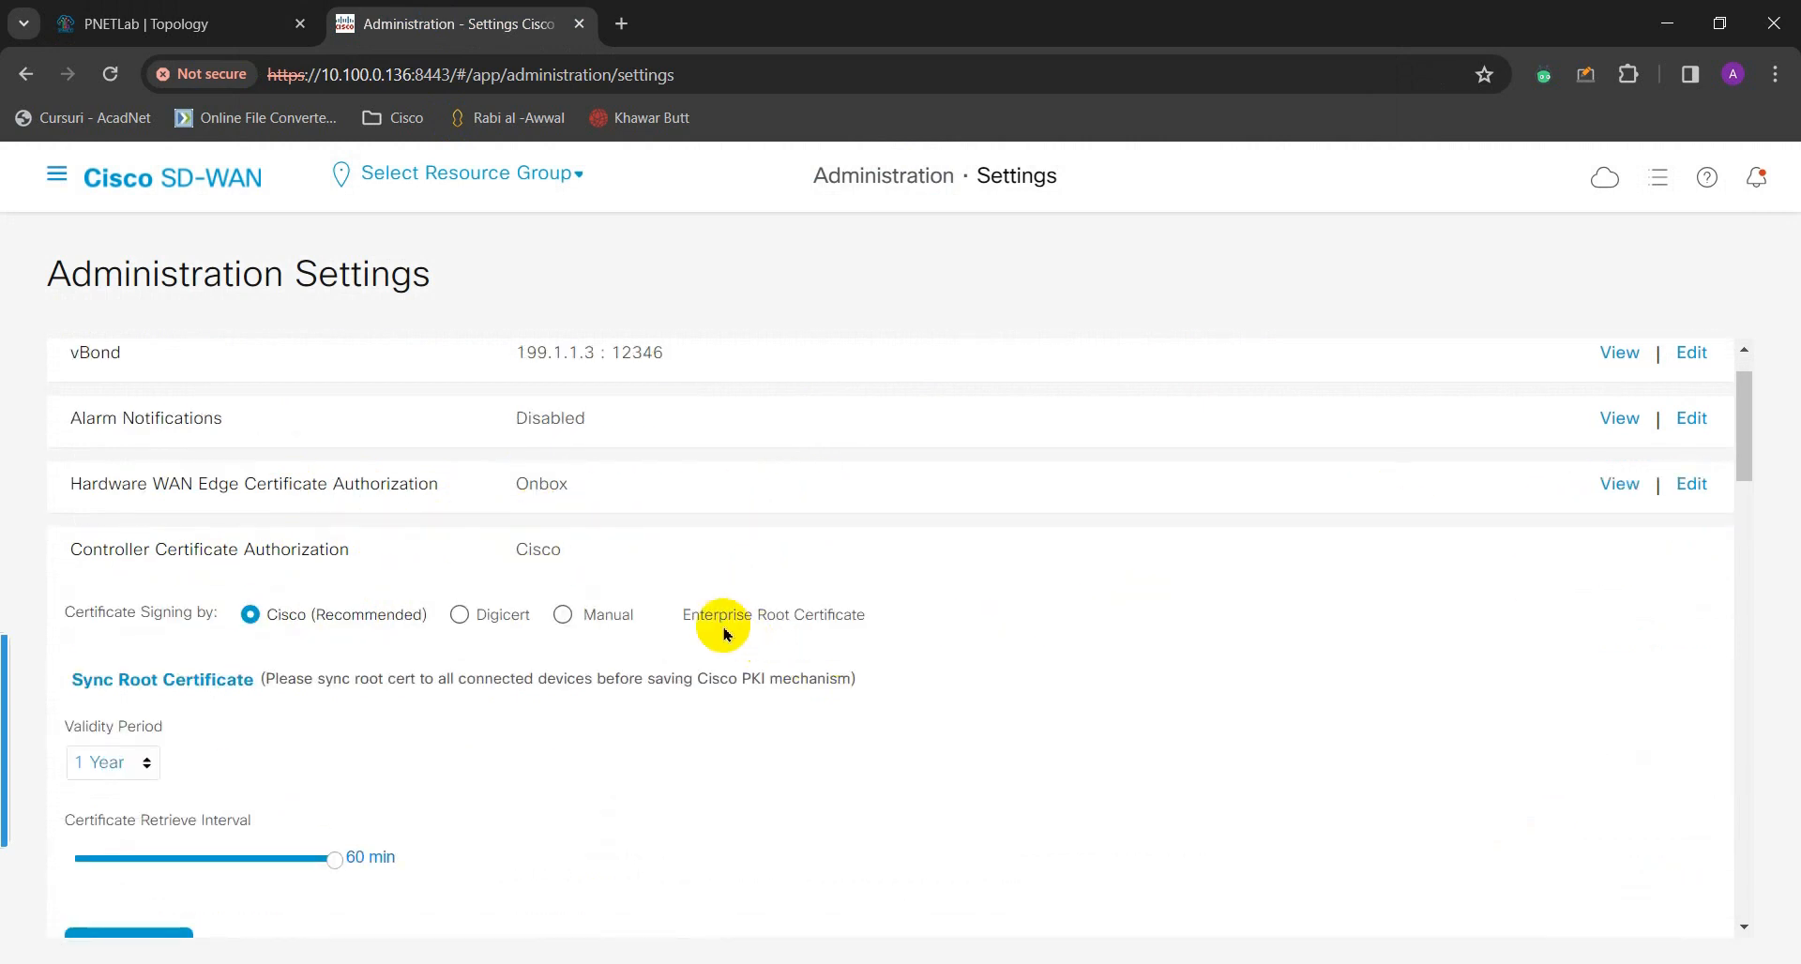
click(667, 616)
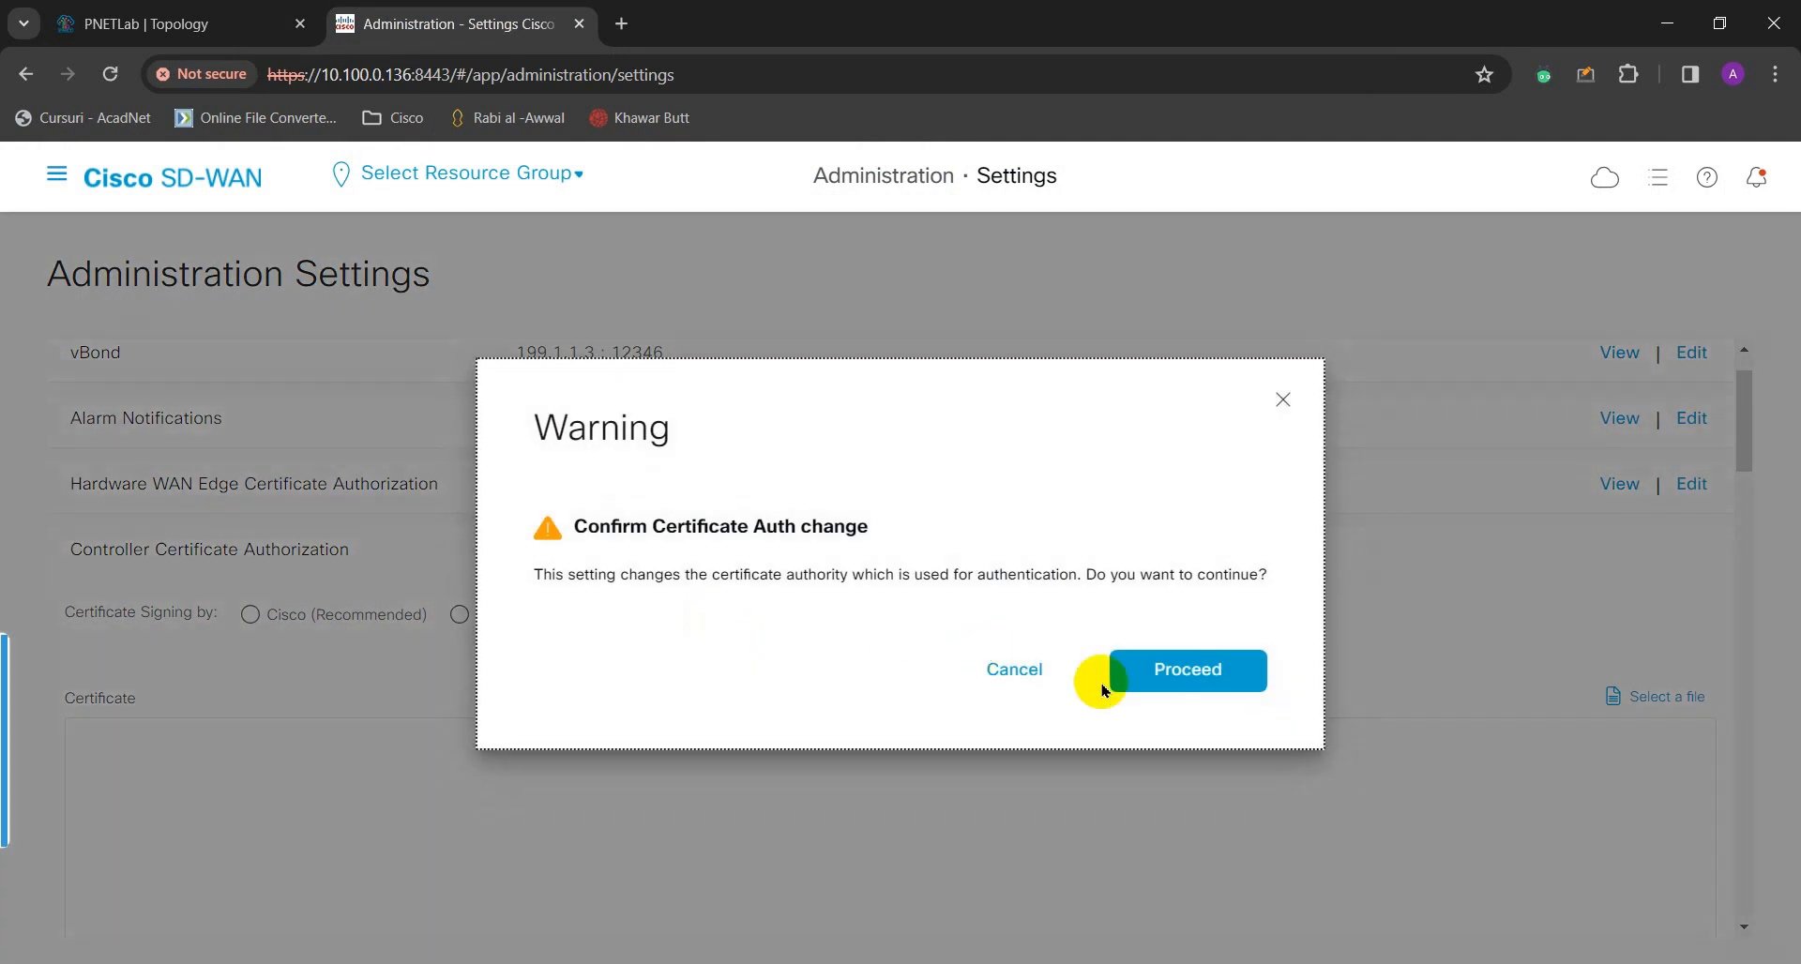
click(1195, 685)
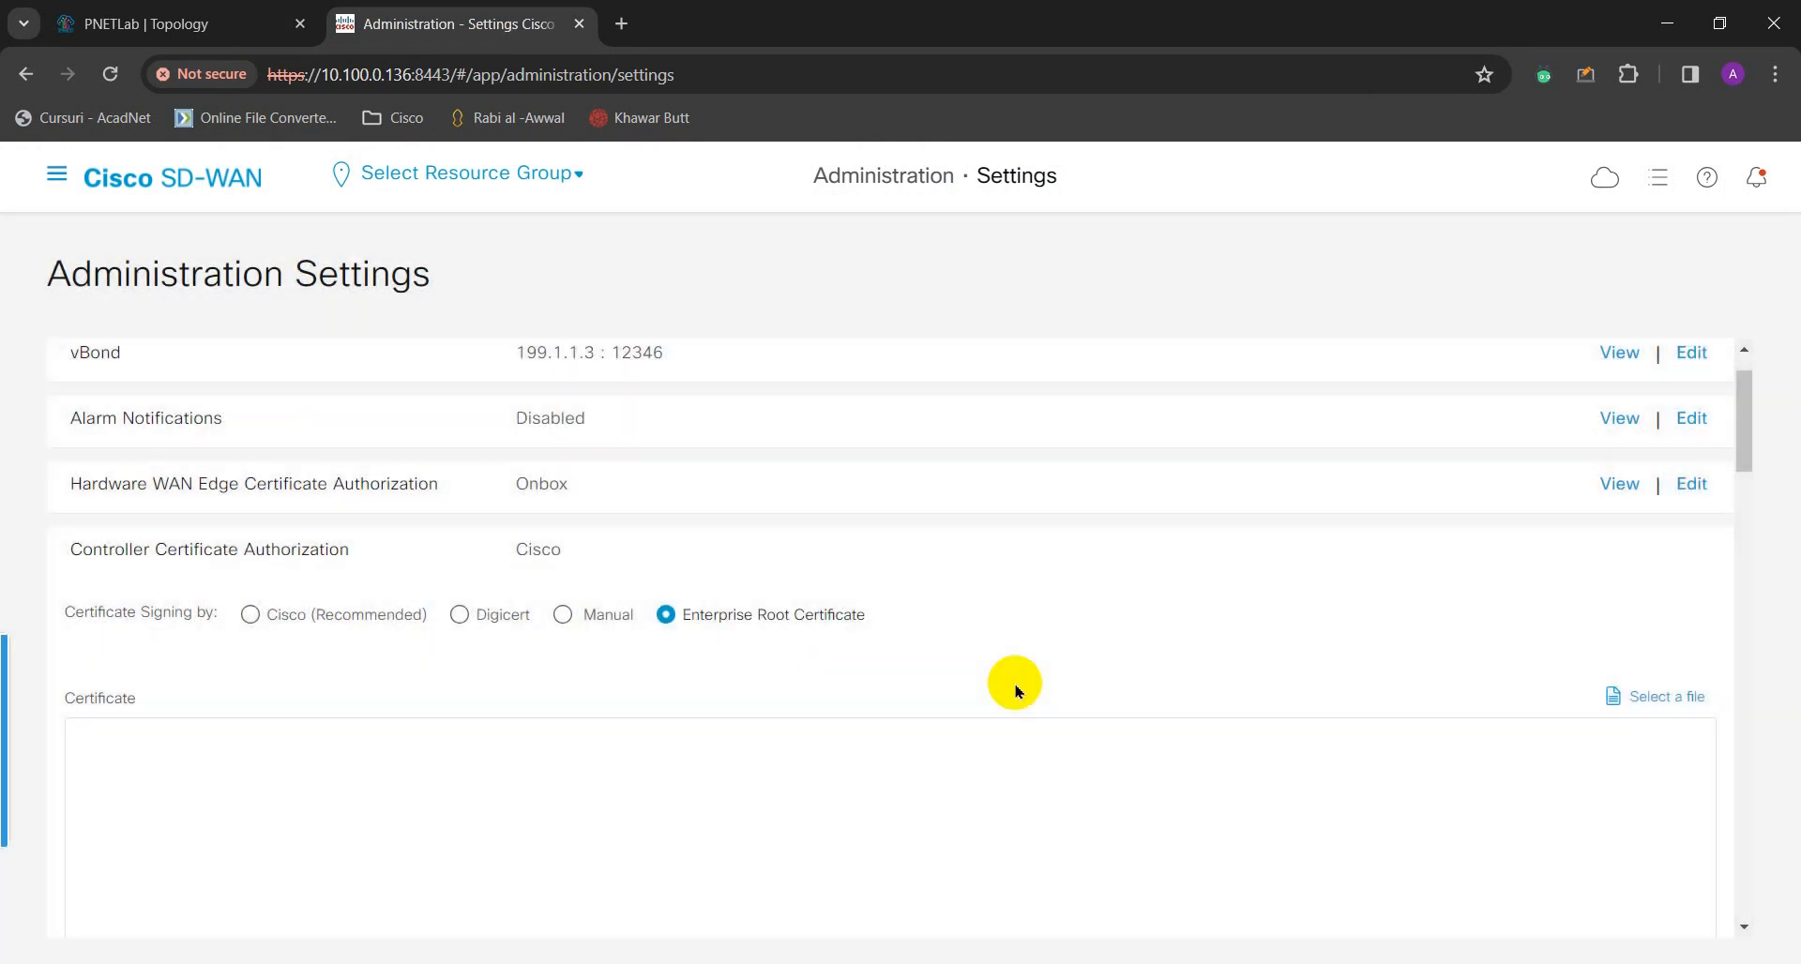
- Focus the empty Certificate field and bring back the Desktop window showing RootCA-Cert.cer
scroll(928, 683, down, 1)
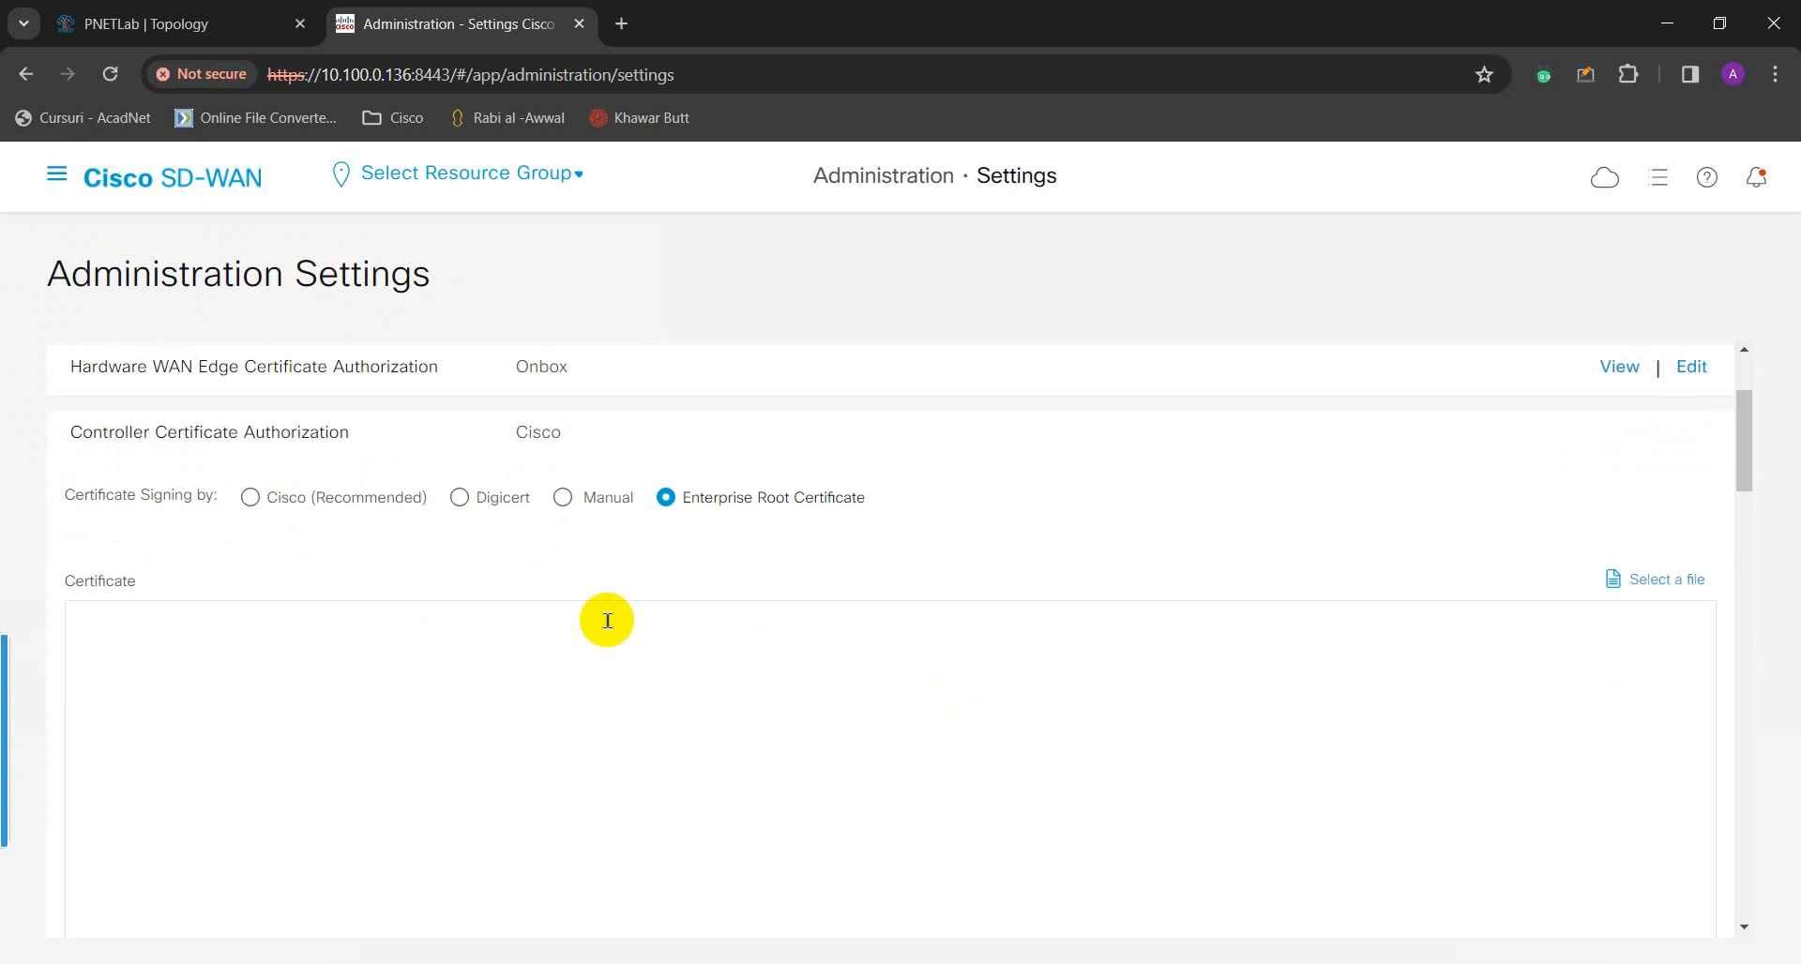
scroll(442, 652, down, 1)
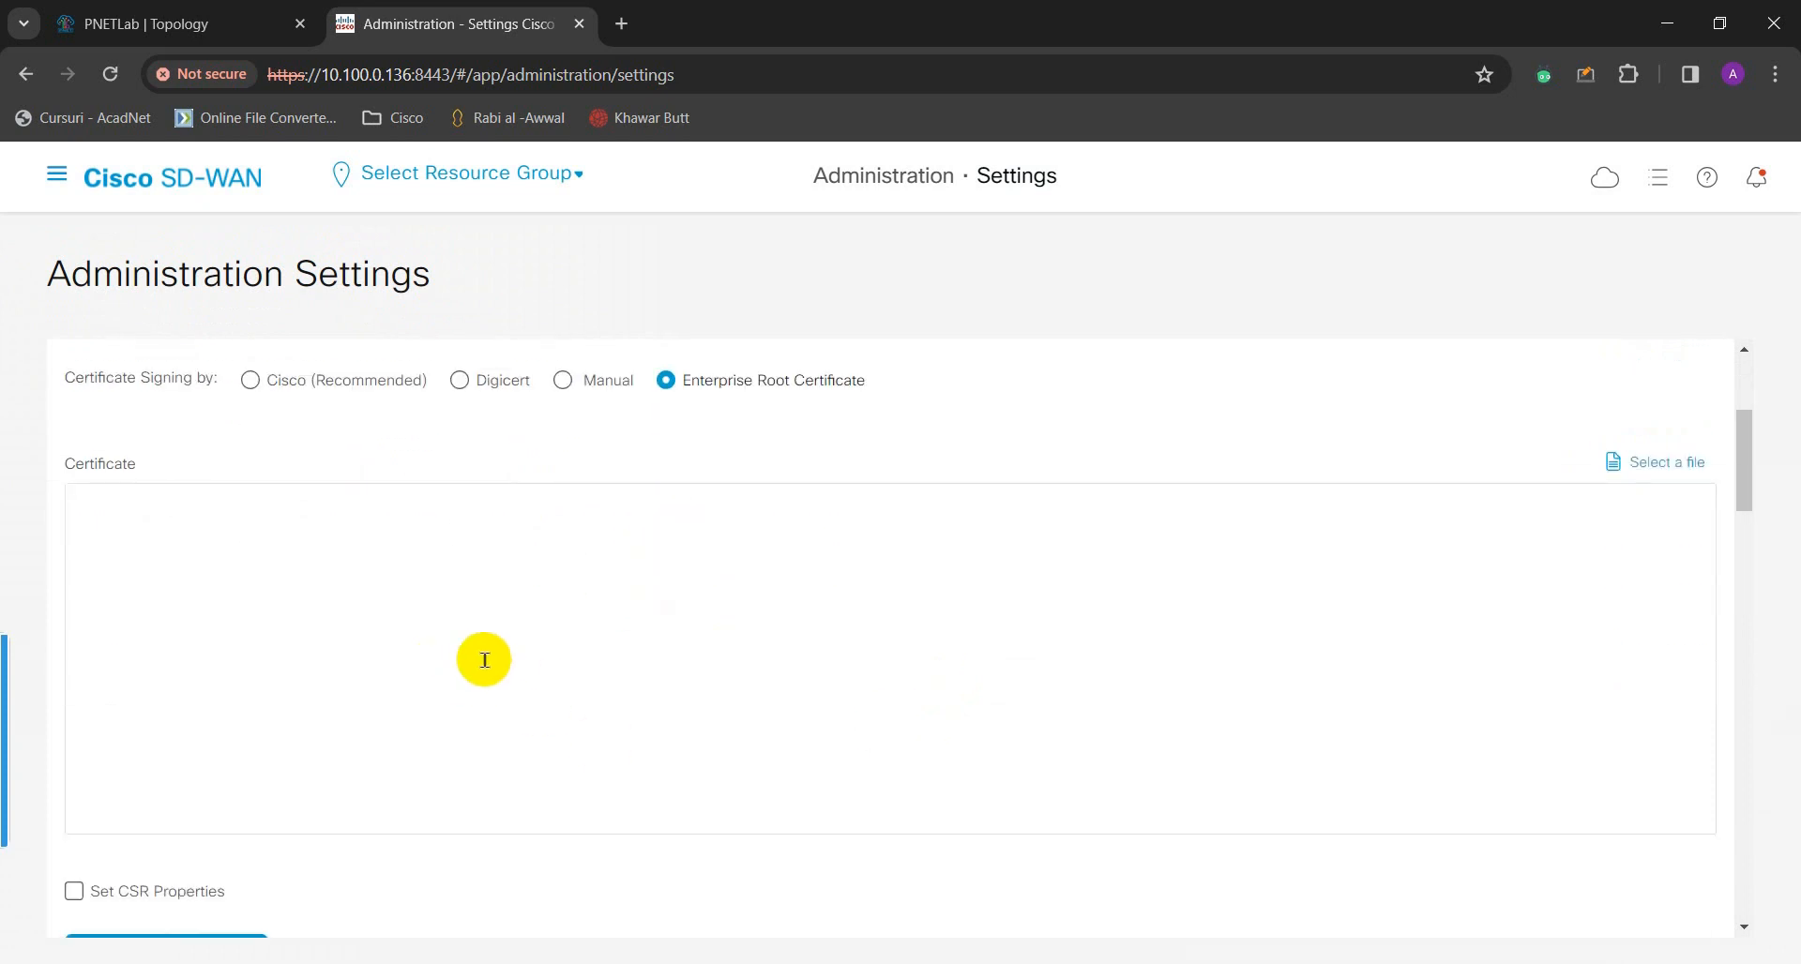
click(196, 545)
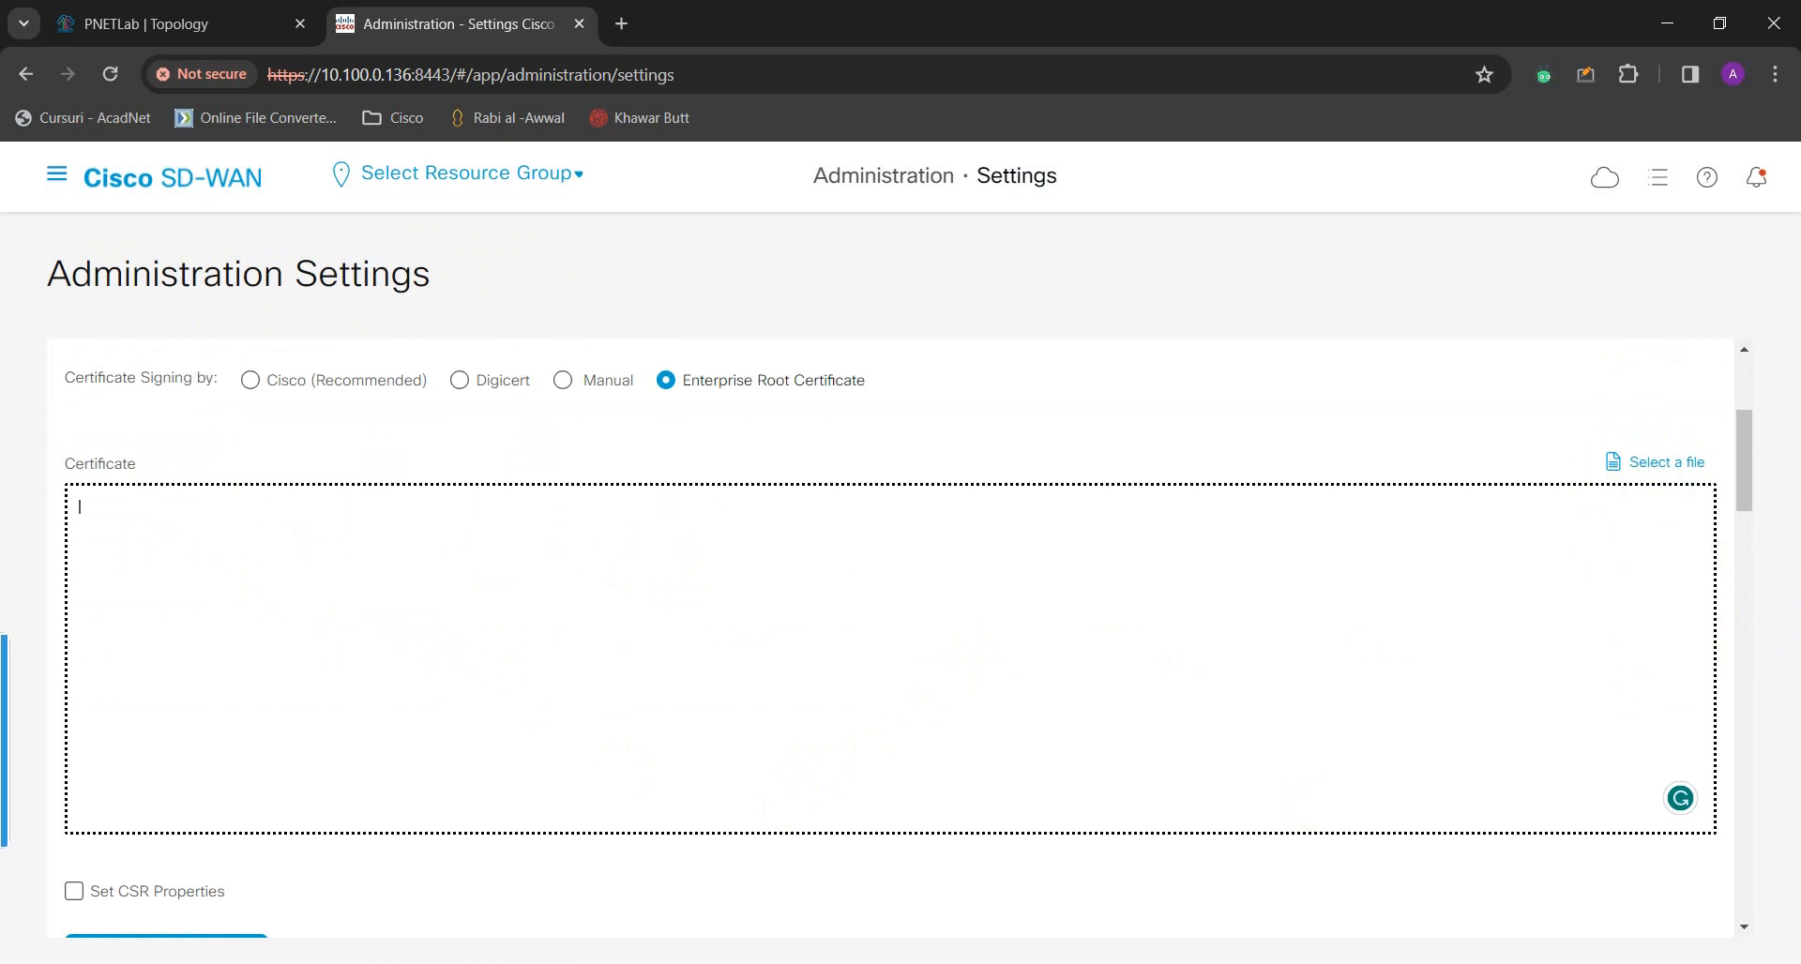
click(707, 942)
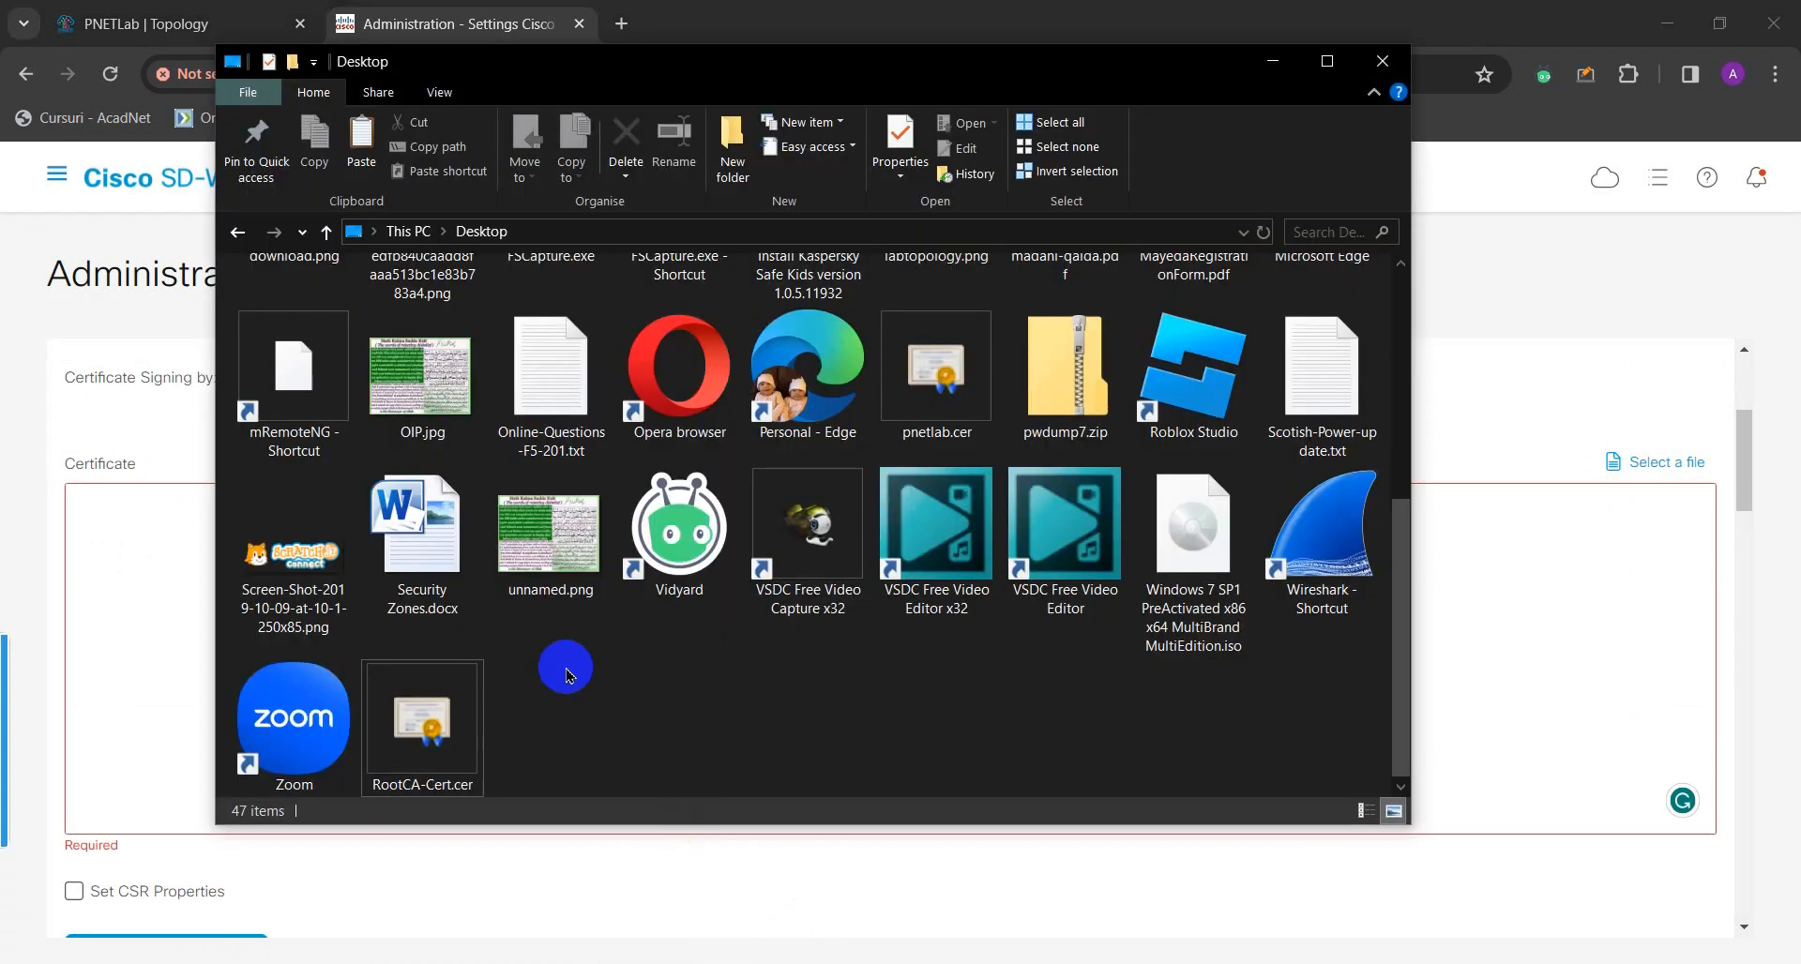
- Open RootCA-Cert.cer from File Explorer in Notepad and maximize the Notepad window
click(427, 713)
right_click(428, 711)
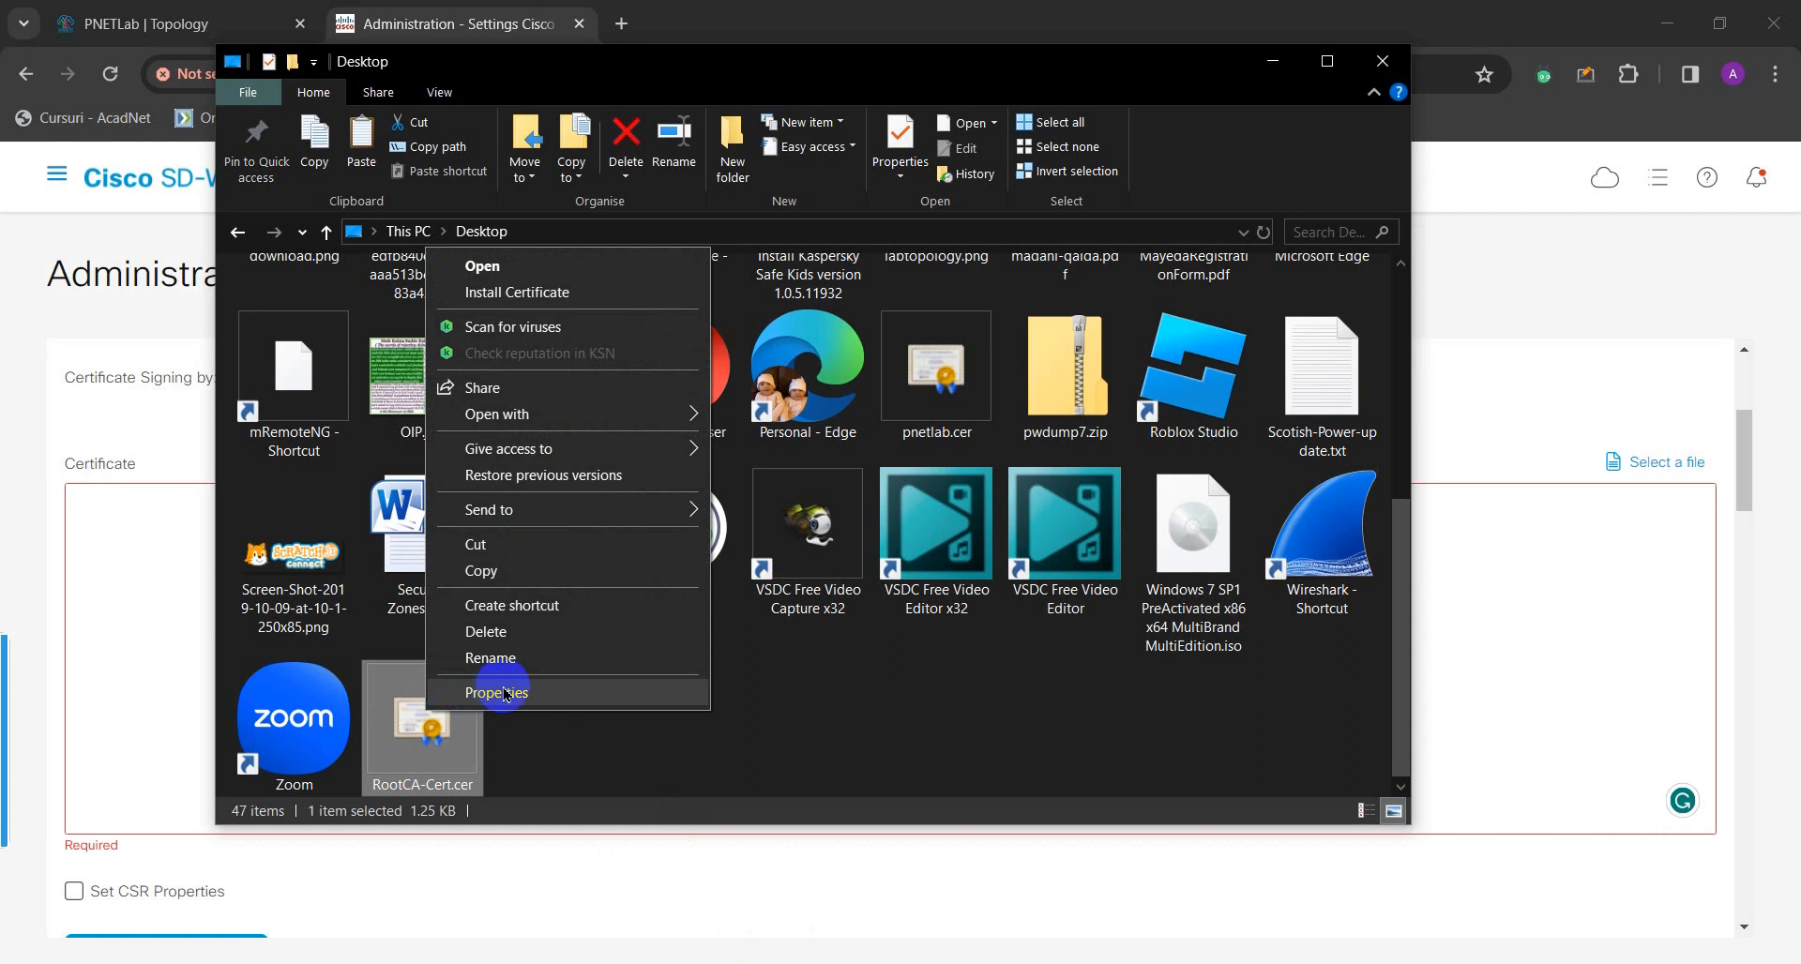
click(555, 417)
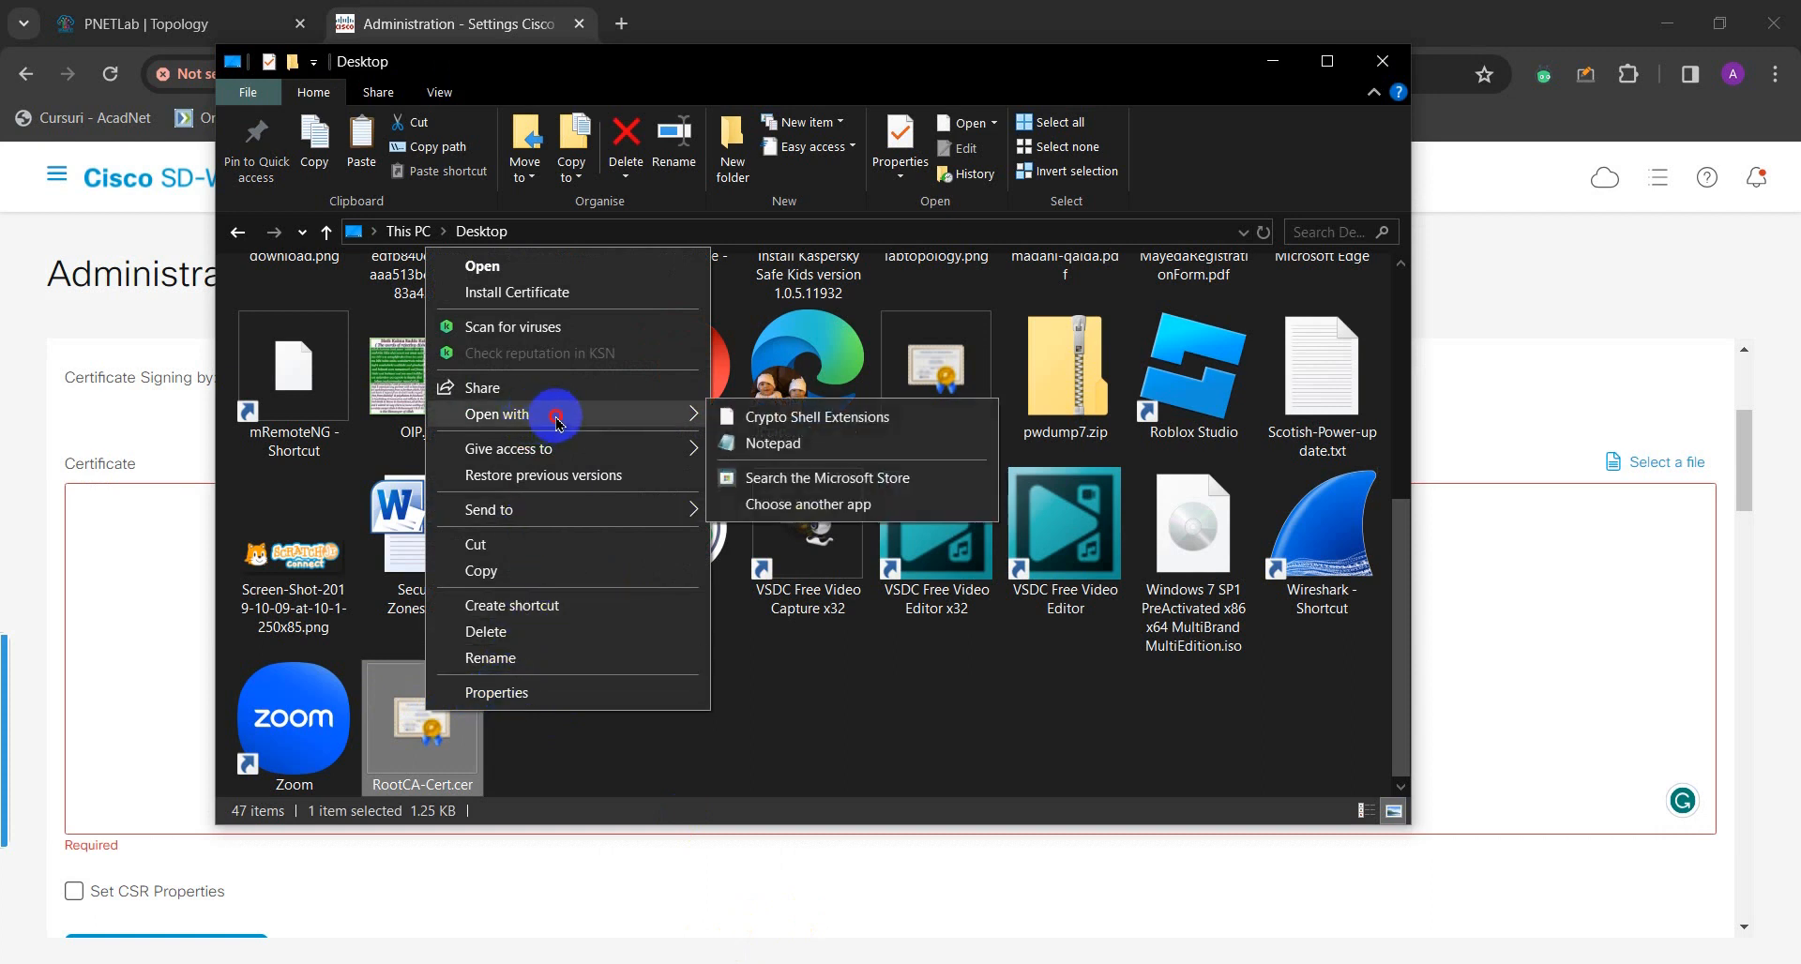
click(766, 448)
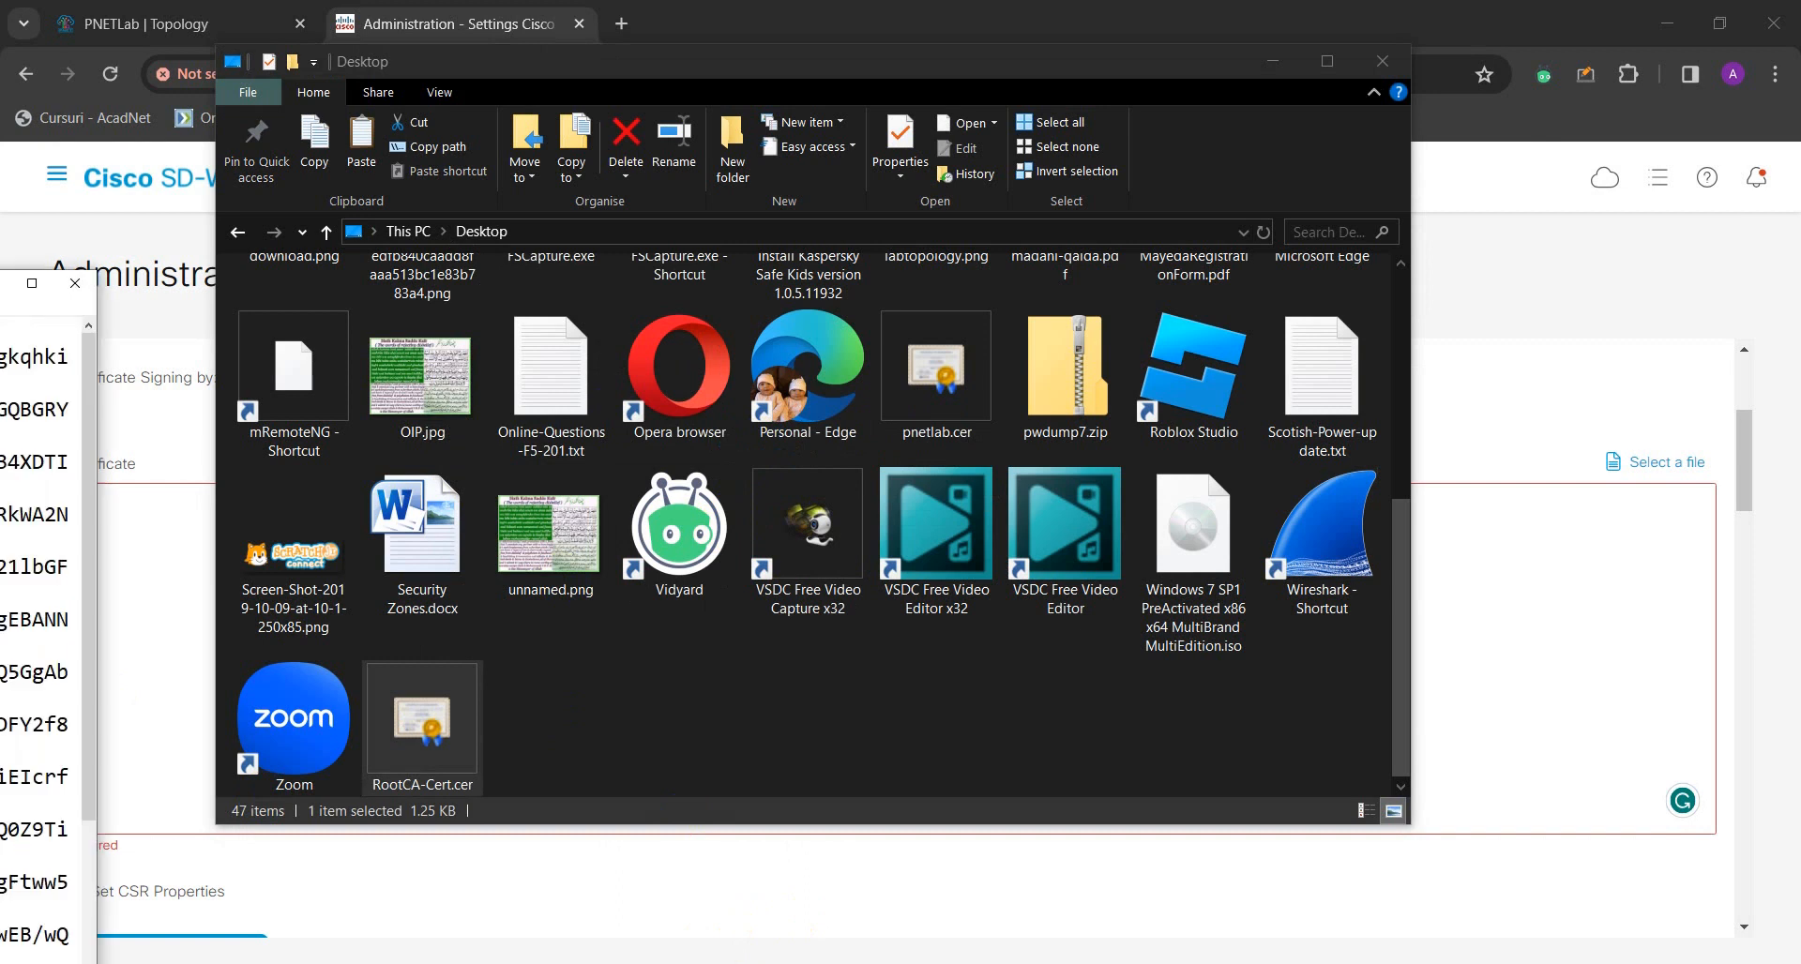
drag(0, 281, 931, 259)
double_click(931, 259)
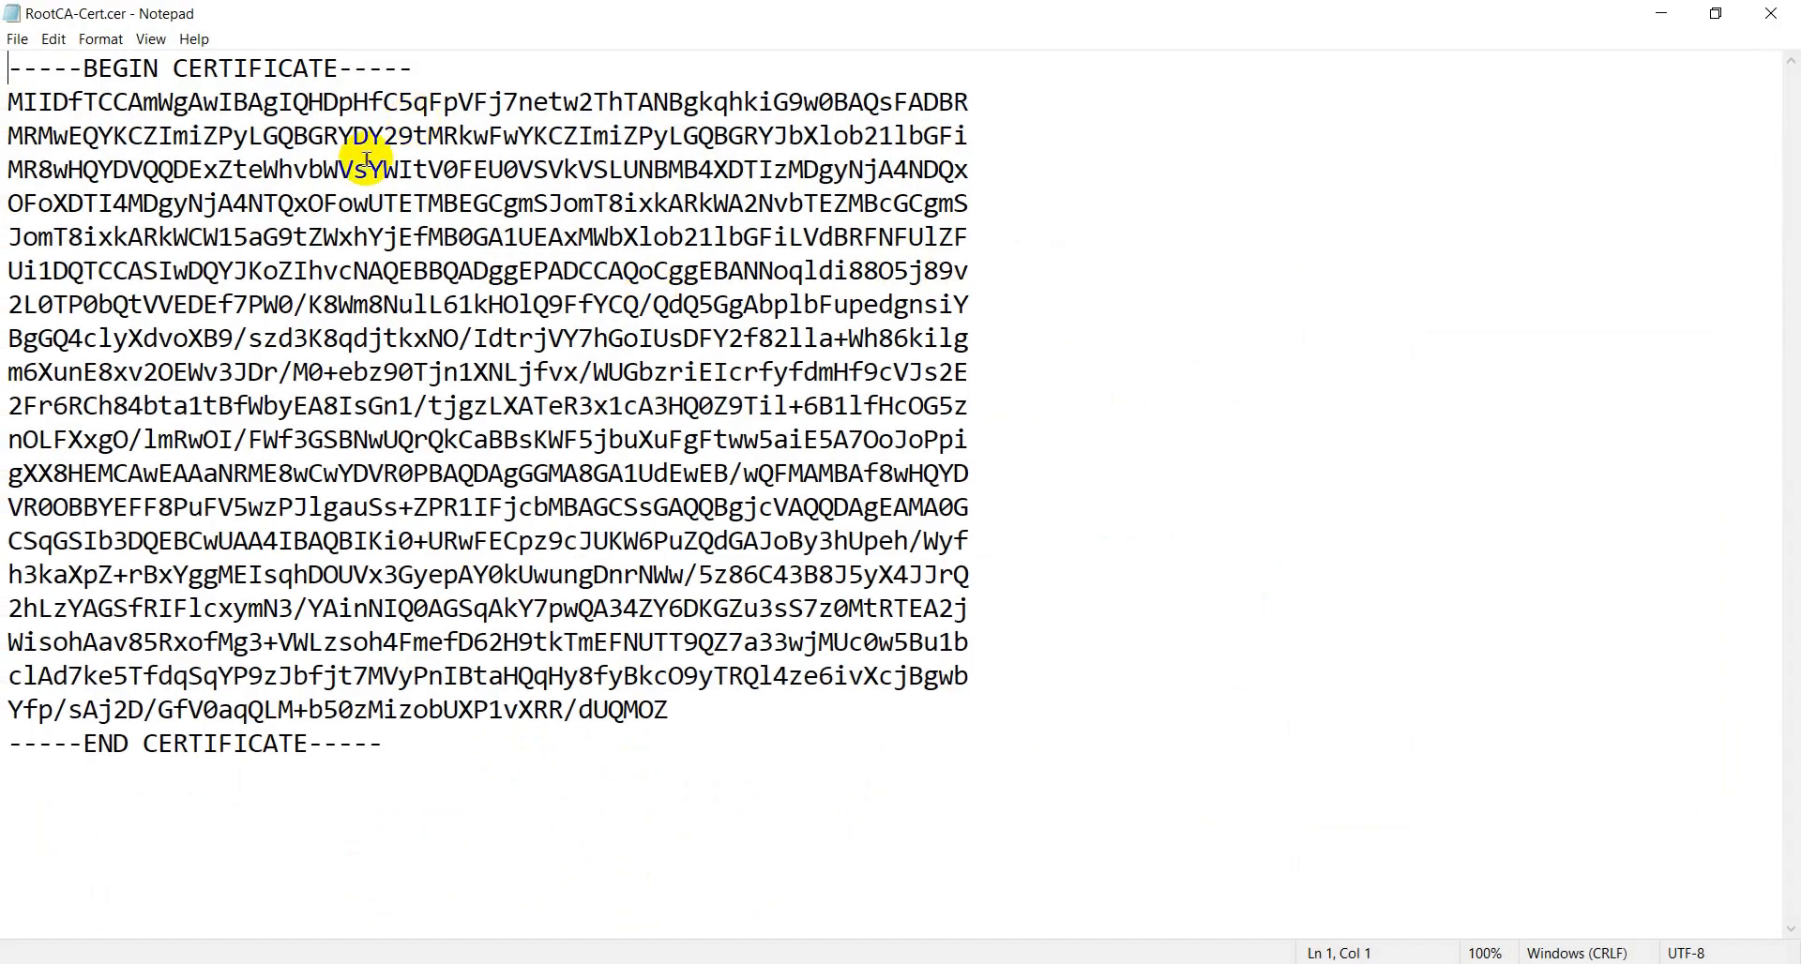
- Copy the full BEGIN-to-END CERTIFICATE text of RootCA-Cert.cer, then close Notepad
drag(16, 75, 387, 748)
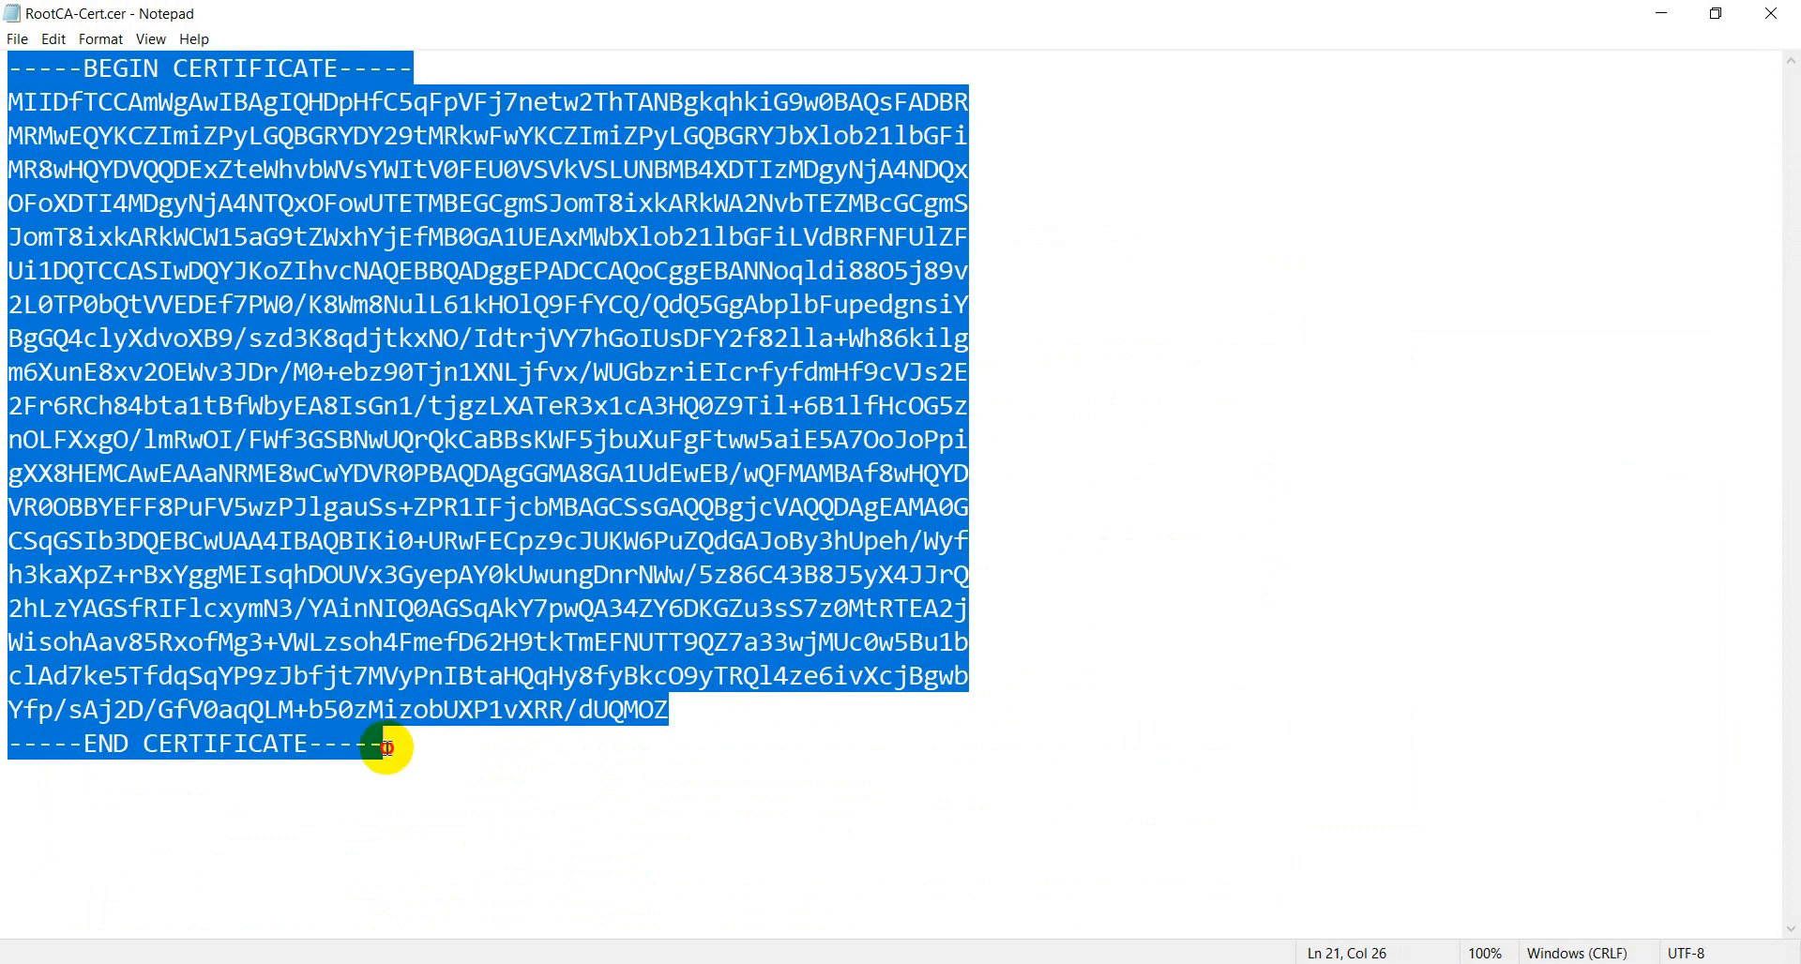
right_click(289, 301)
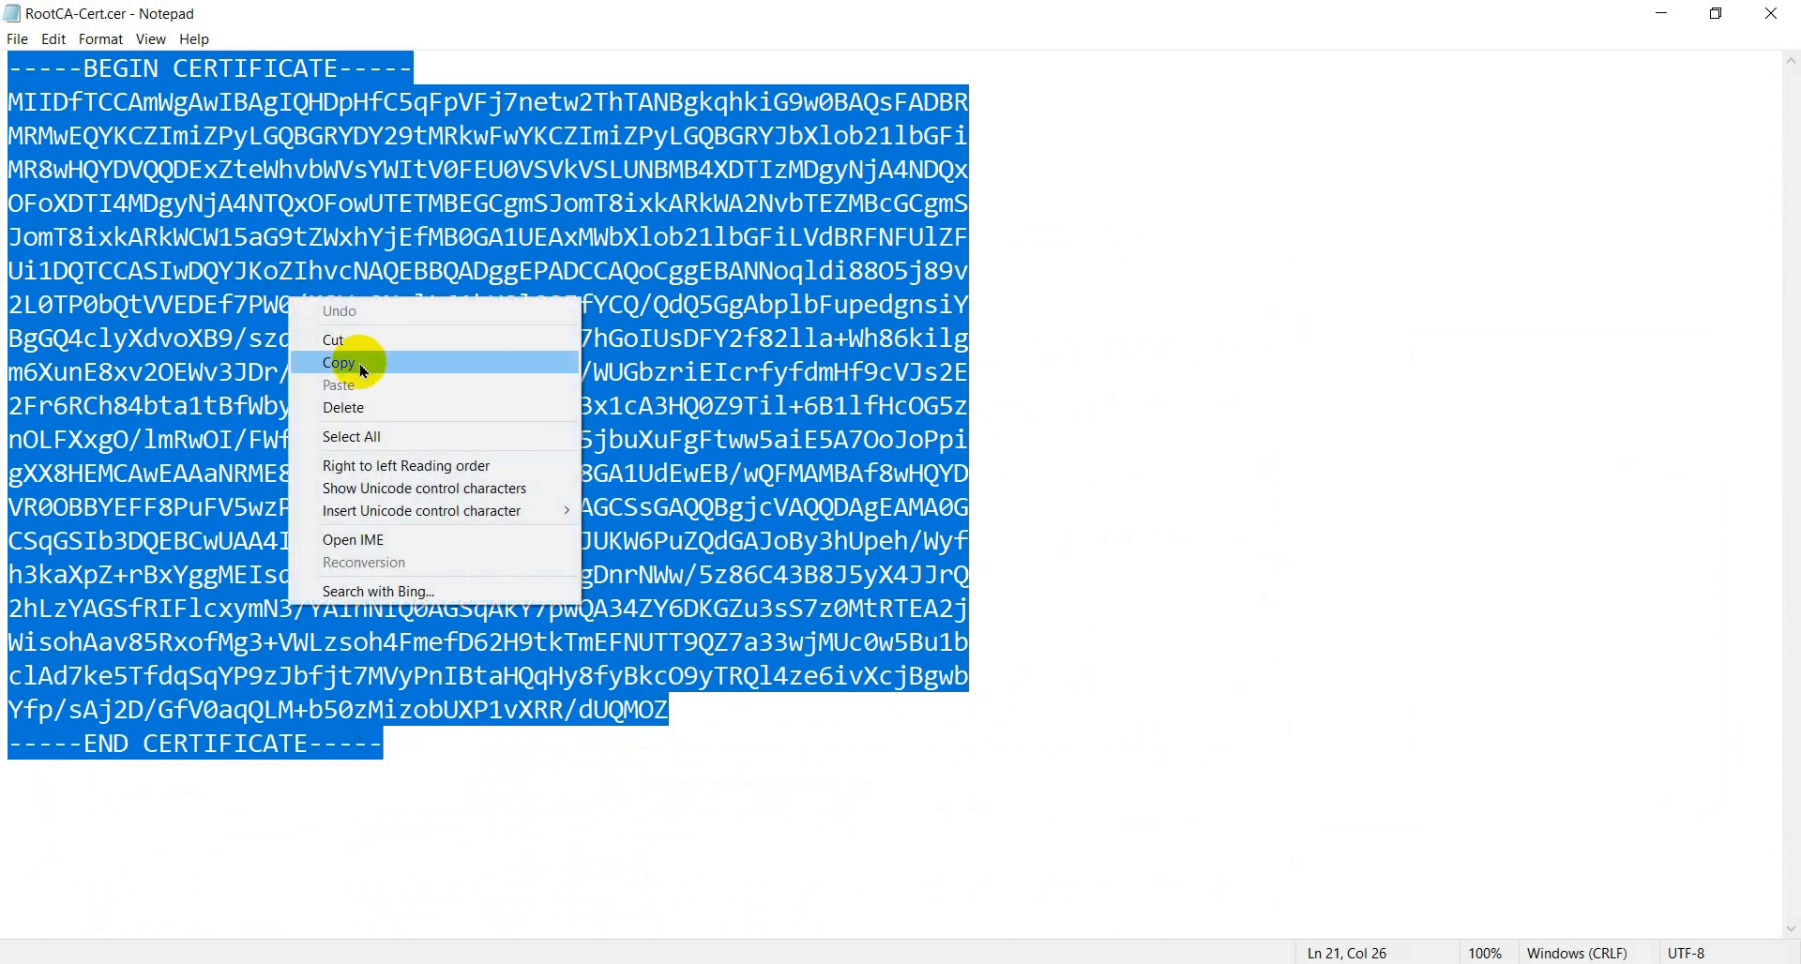
click(363, 370)
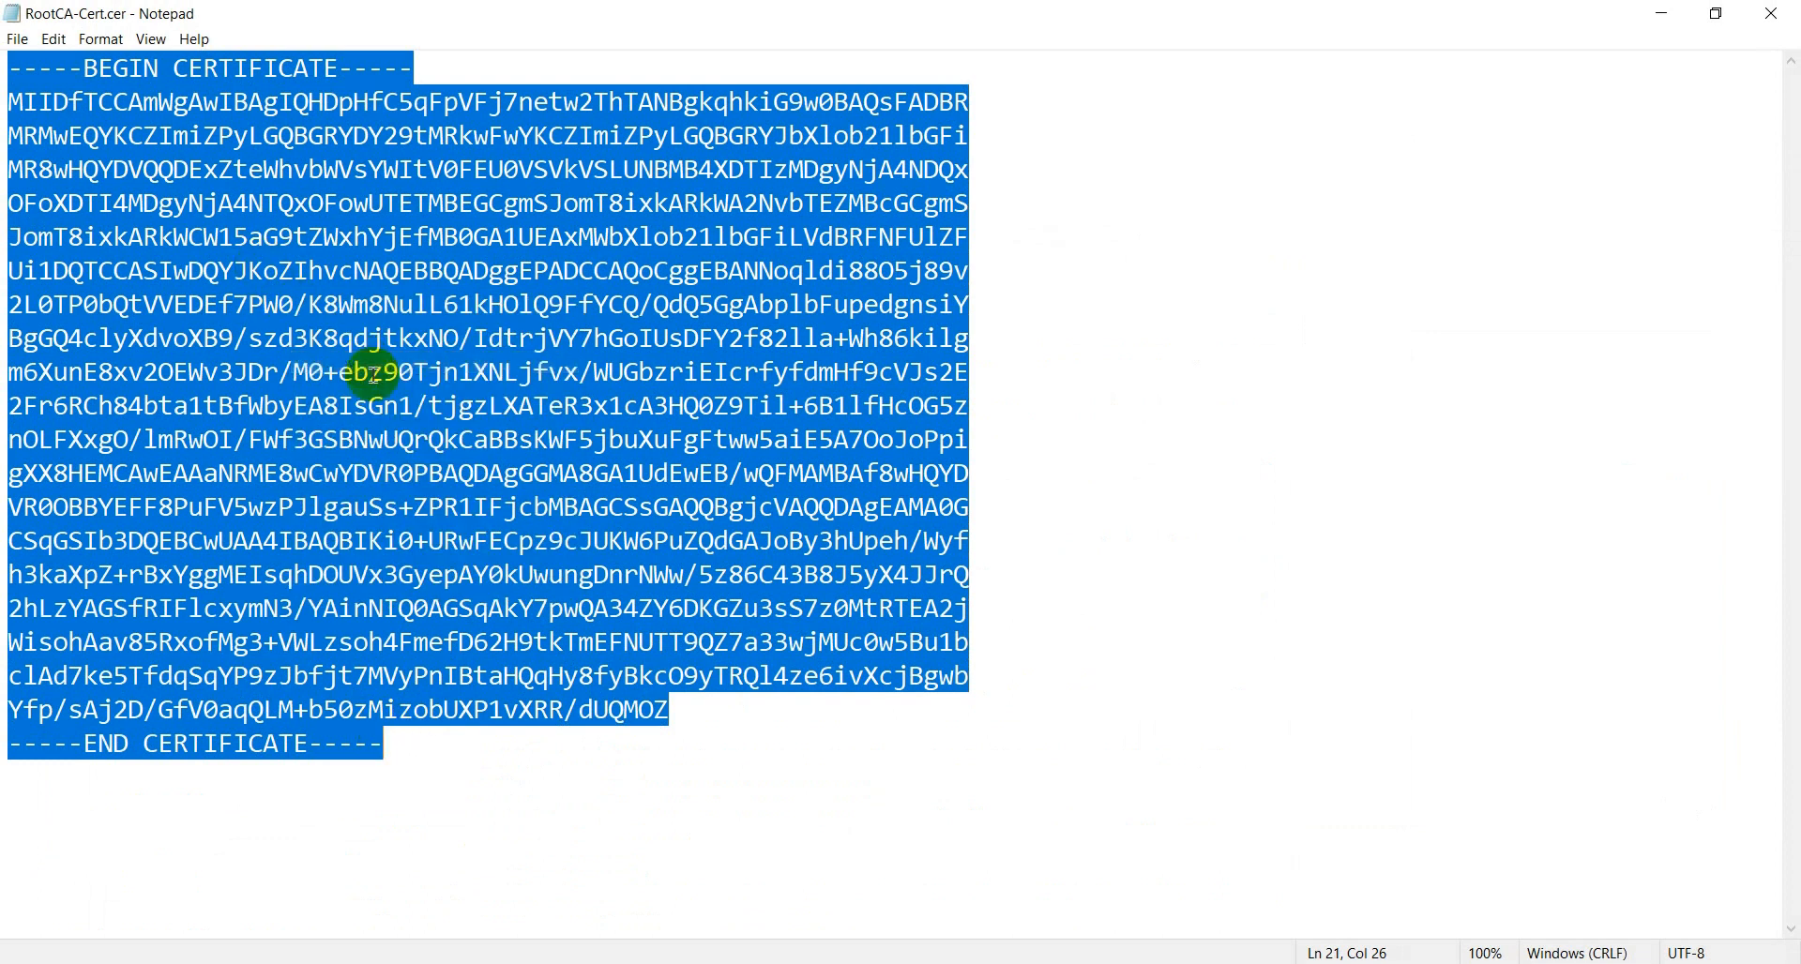
click(1767, 16)
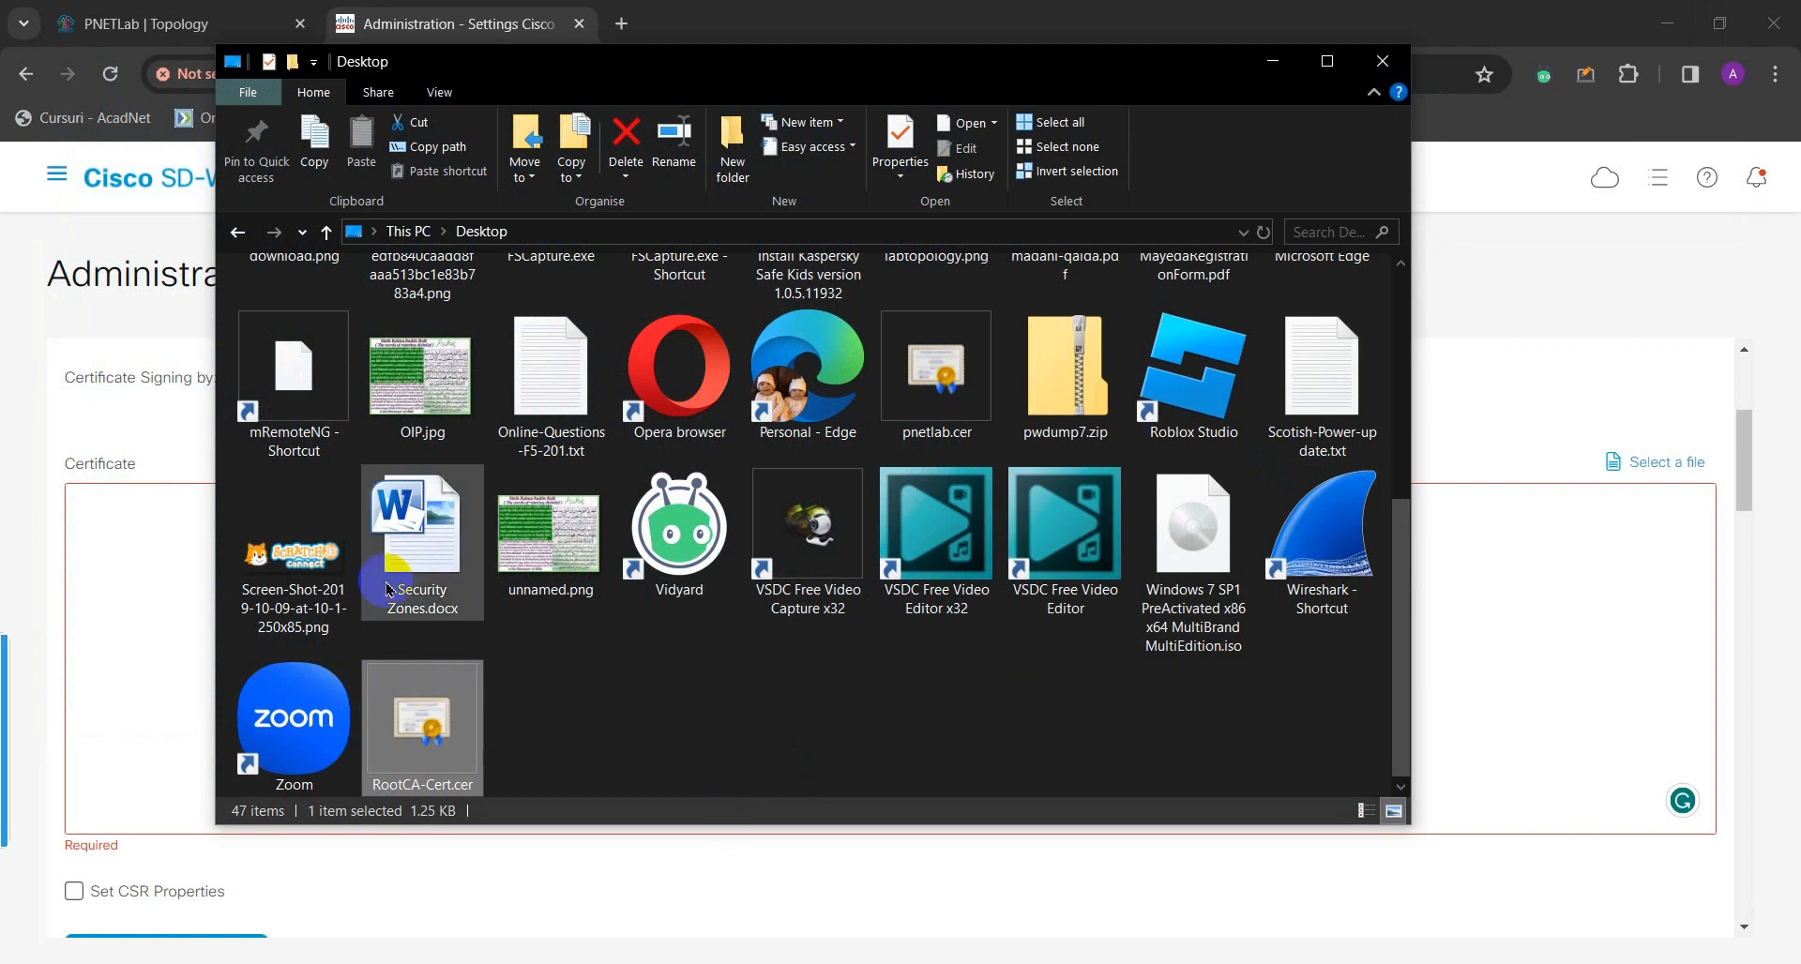
click(169, 559)
- Paste the copied root CA certificate text into the Enterprise Root Certificate's Certificate box
right_click(169, 559)
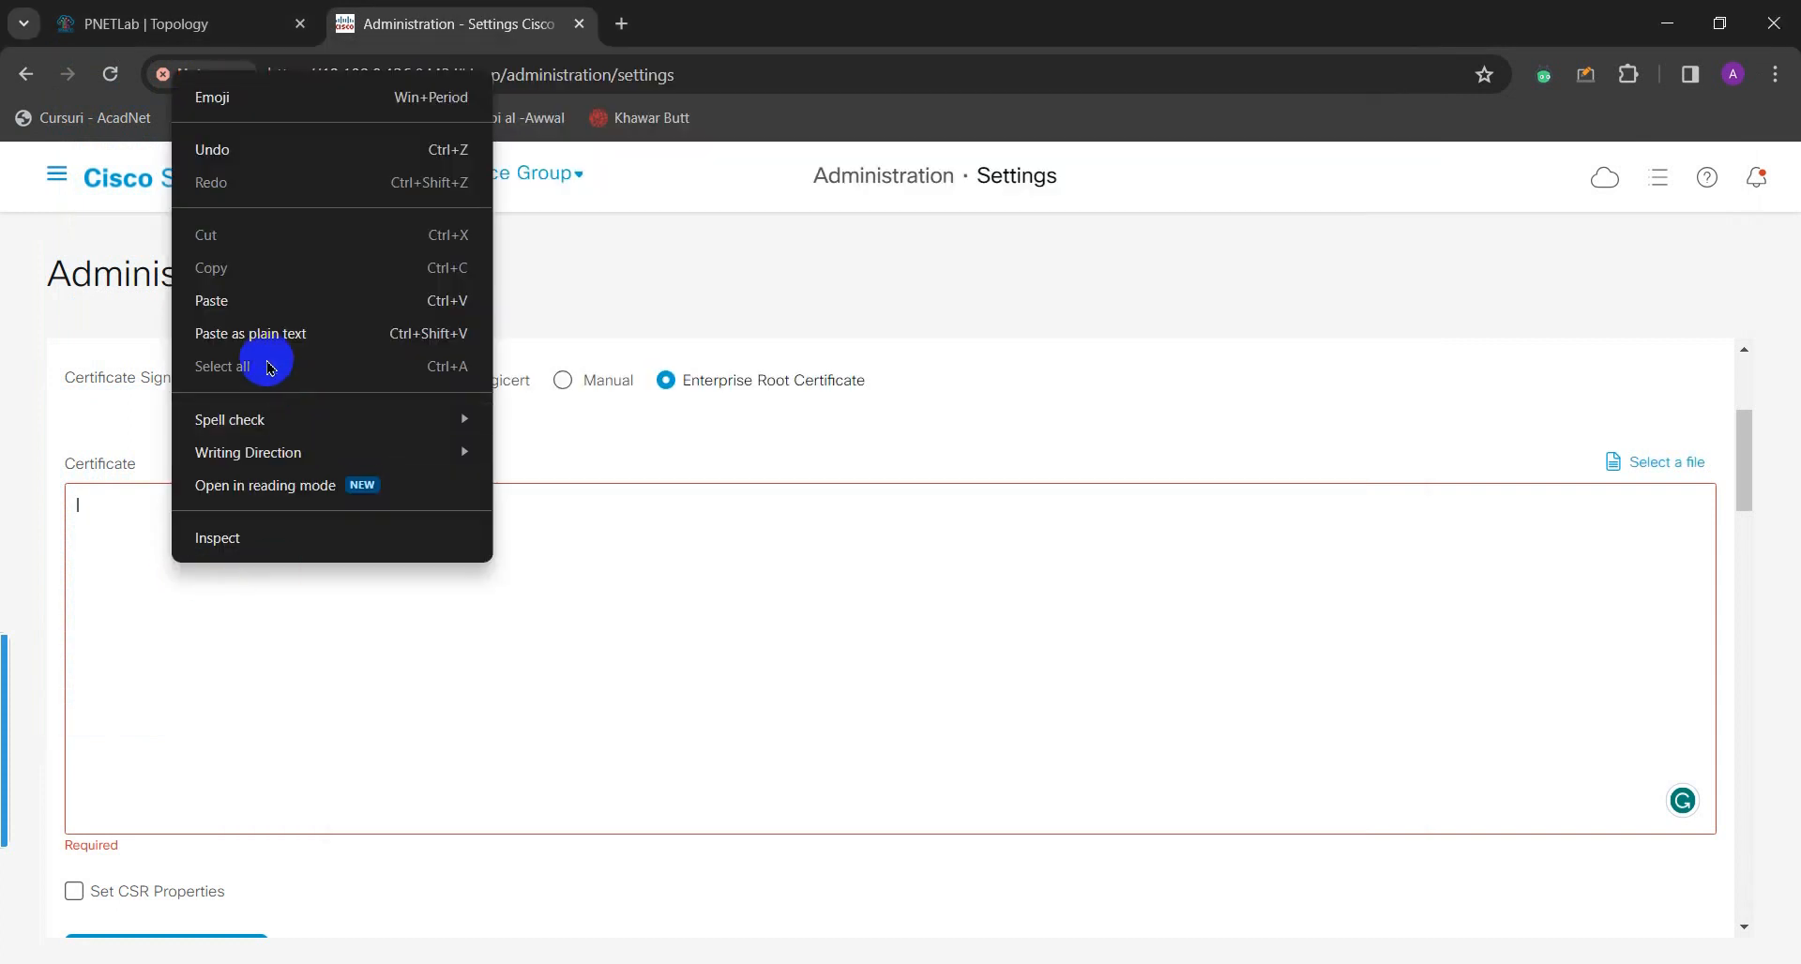
click(247, 301)
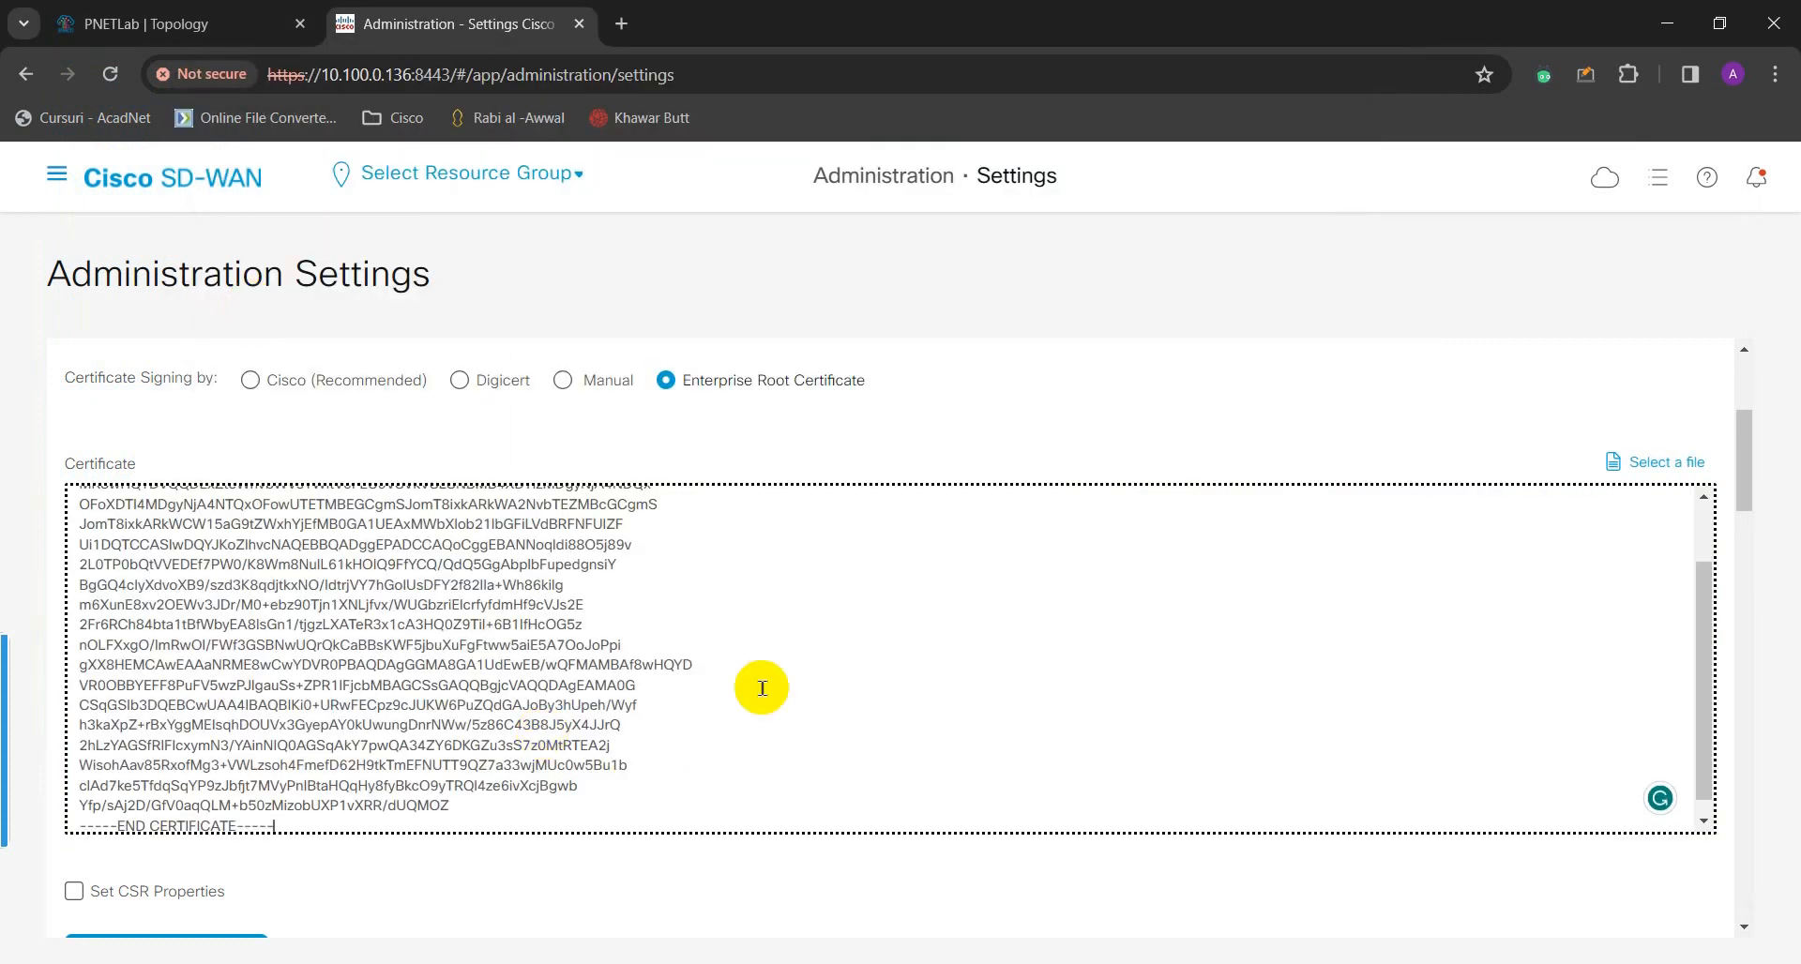
scroll(430, 748, up, 4)
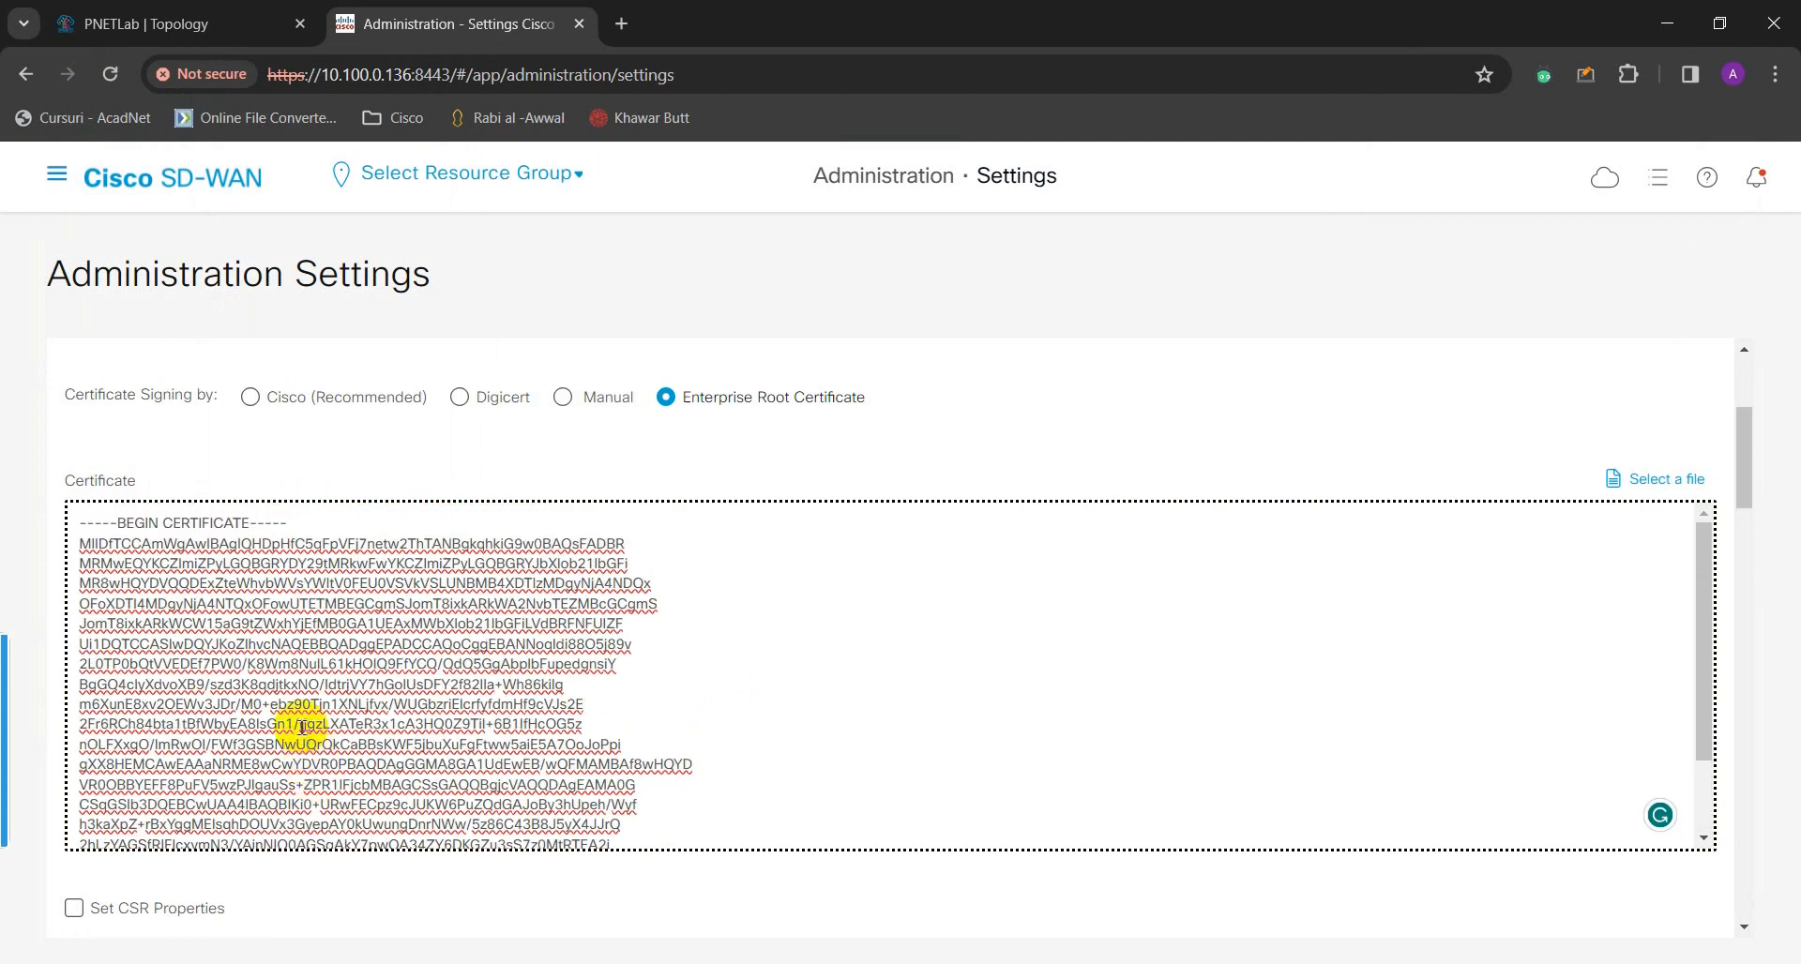
scroll(300, 727, up, 3)
scroll(382, 823, down, 3)
scroll(623, 891, down, 5)
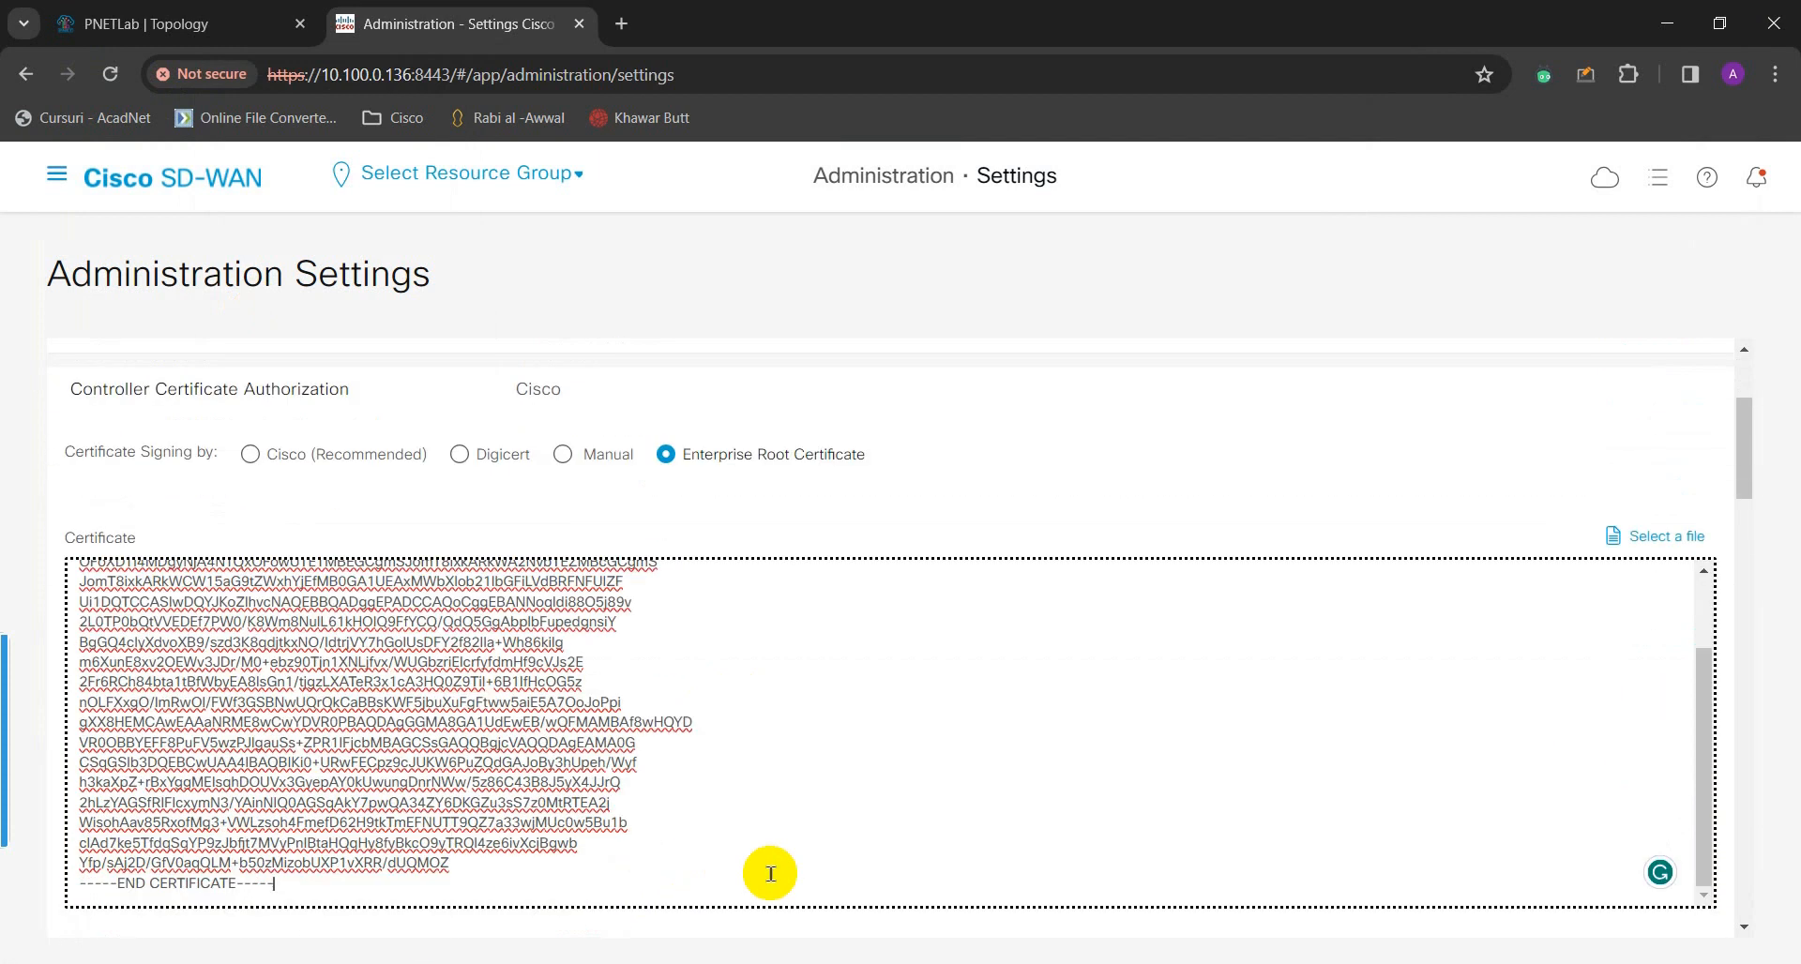
scroll(770, 874, down, 2)
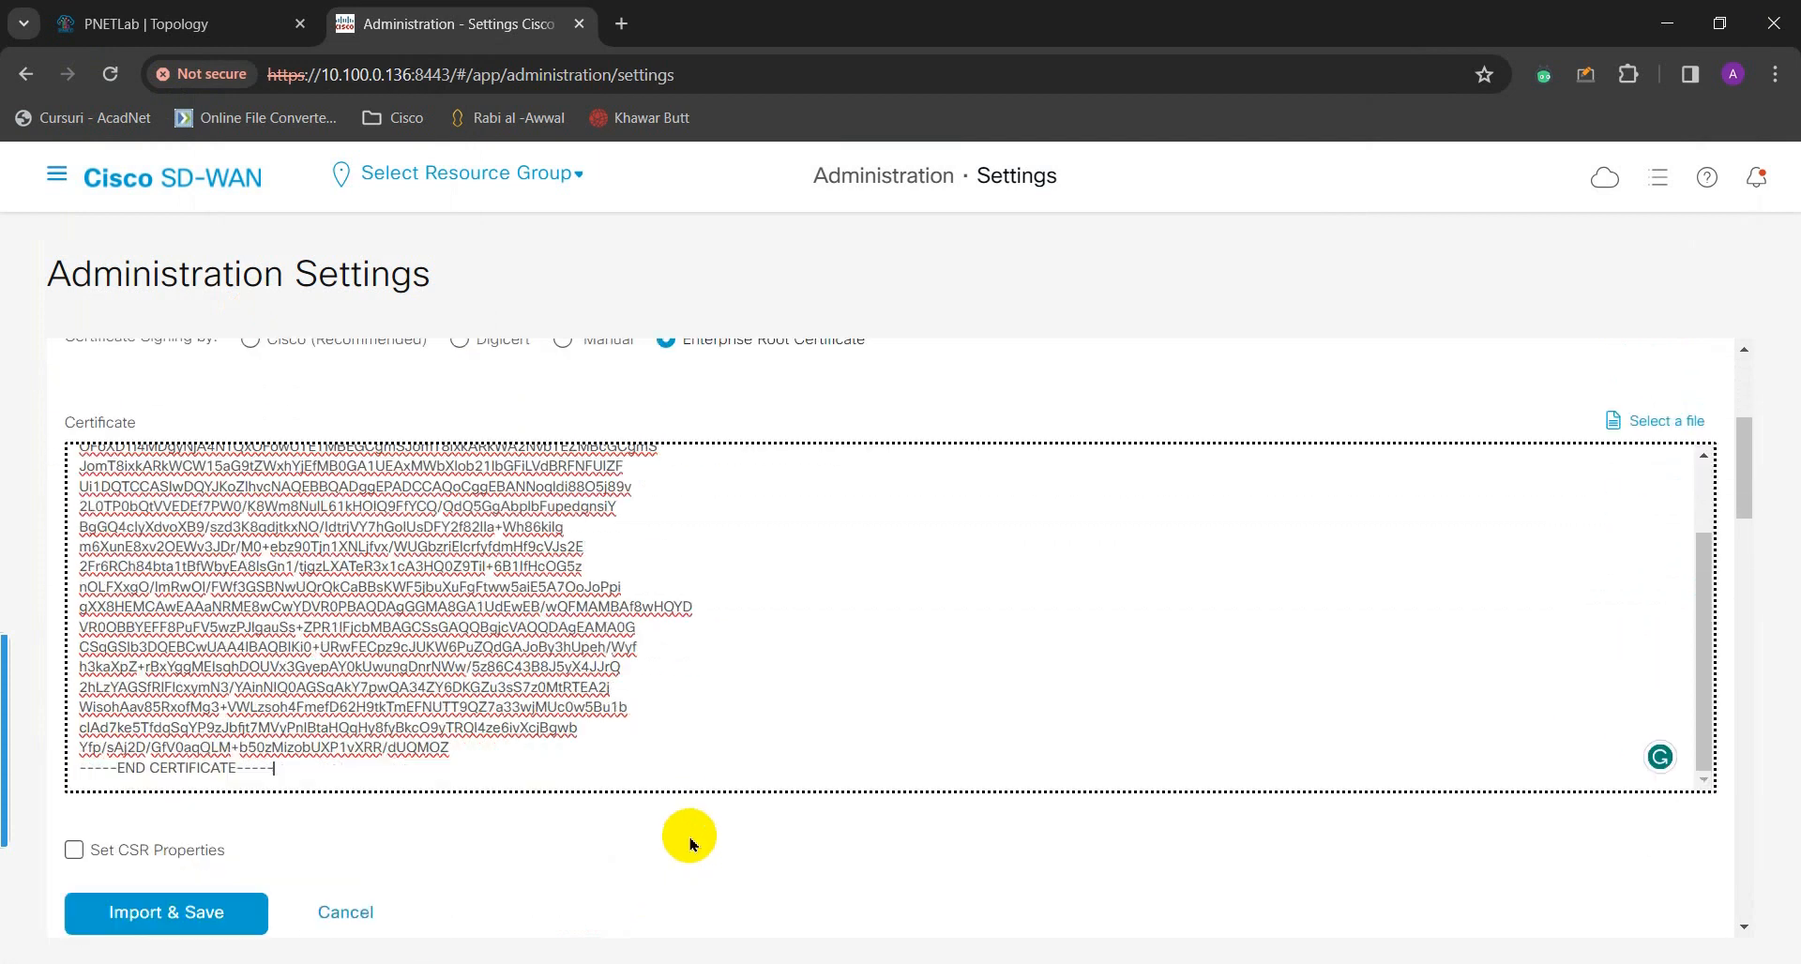
click(1667, 423)
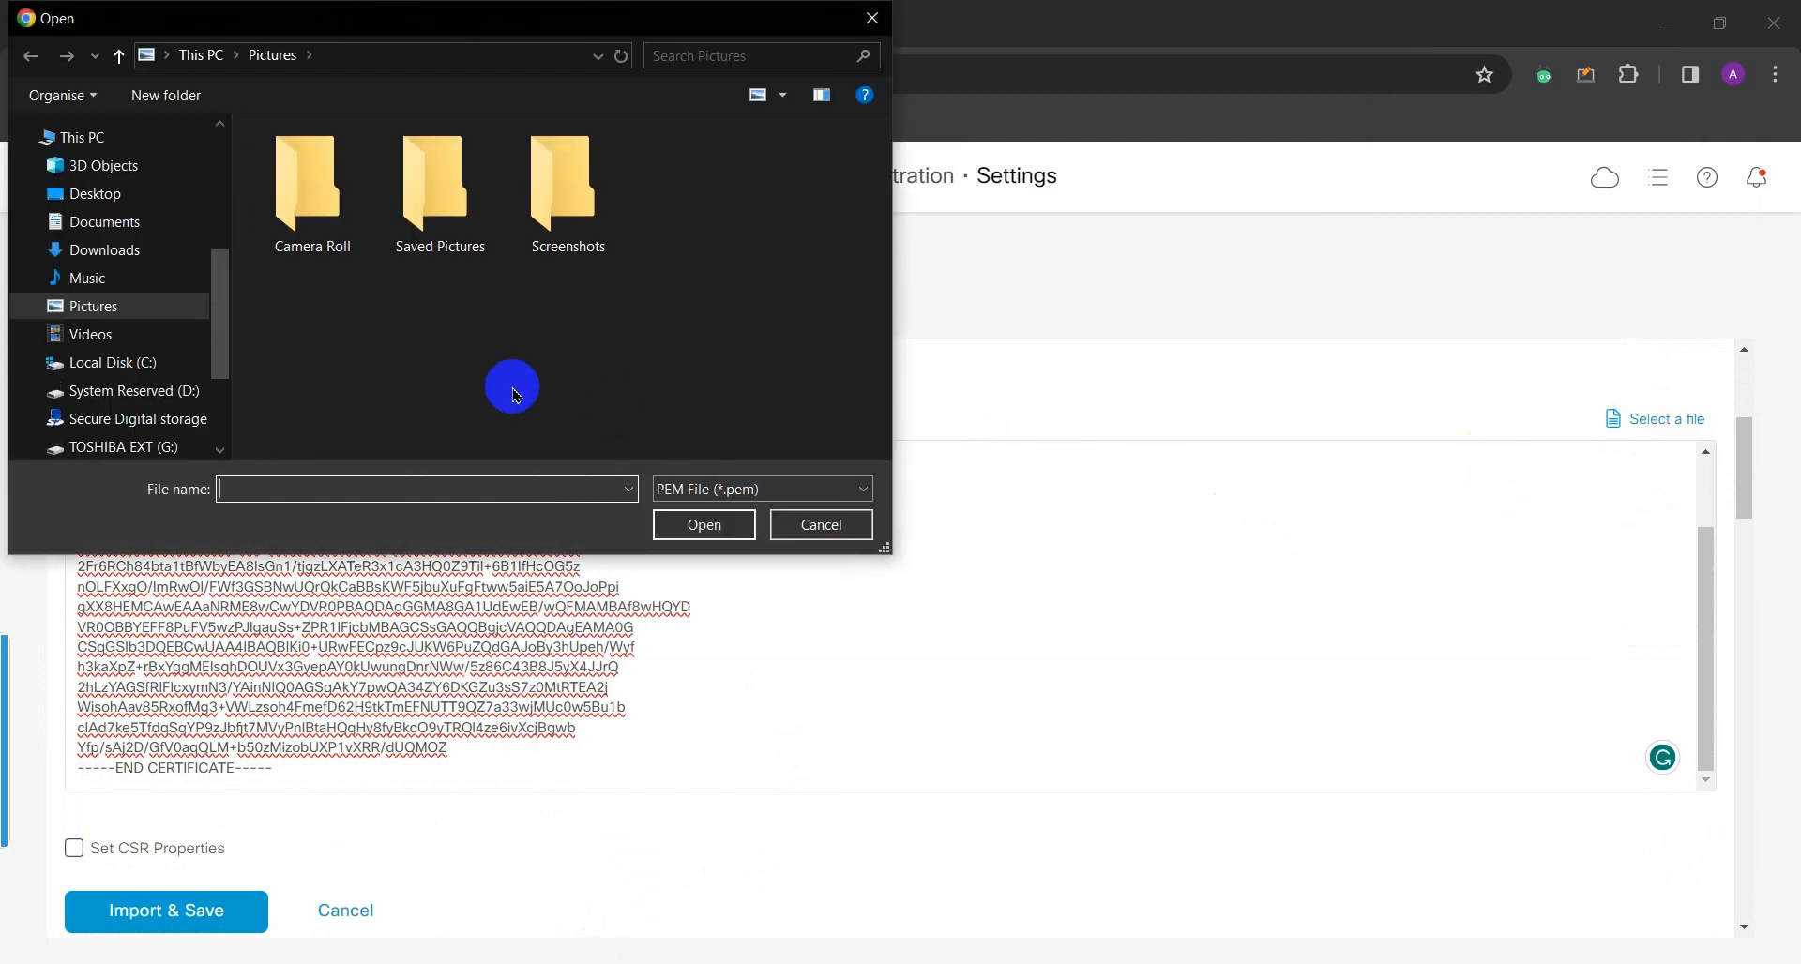
click(209, 57)
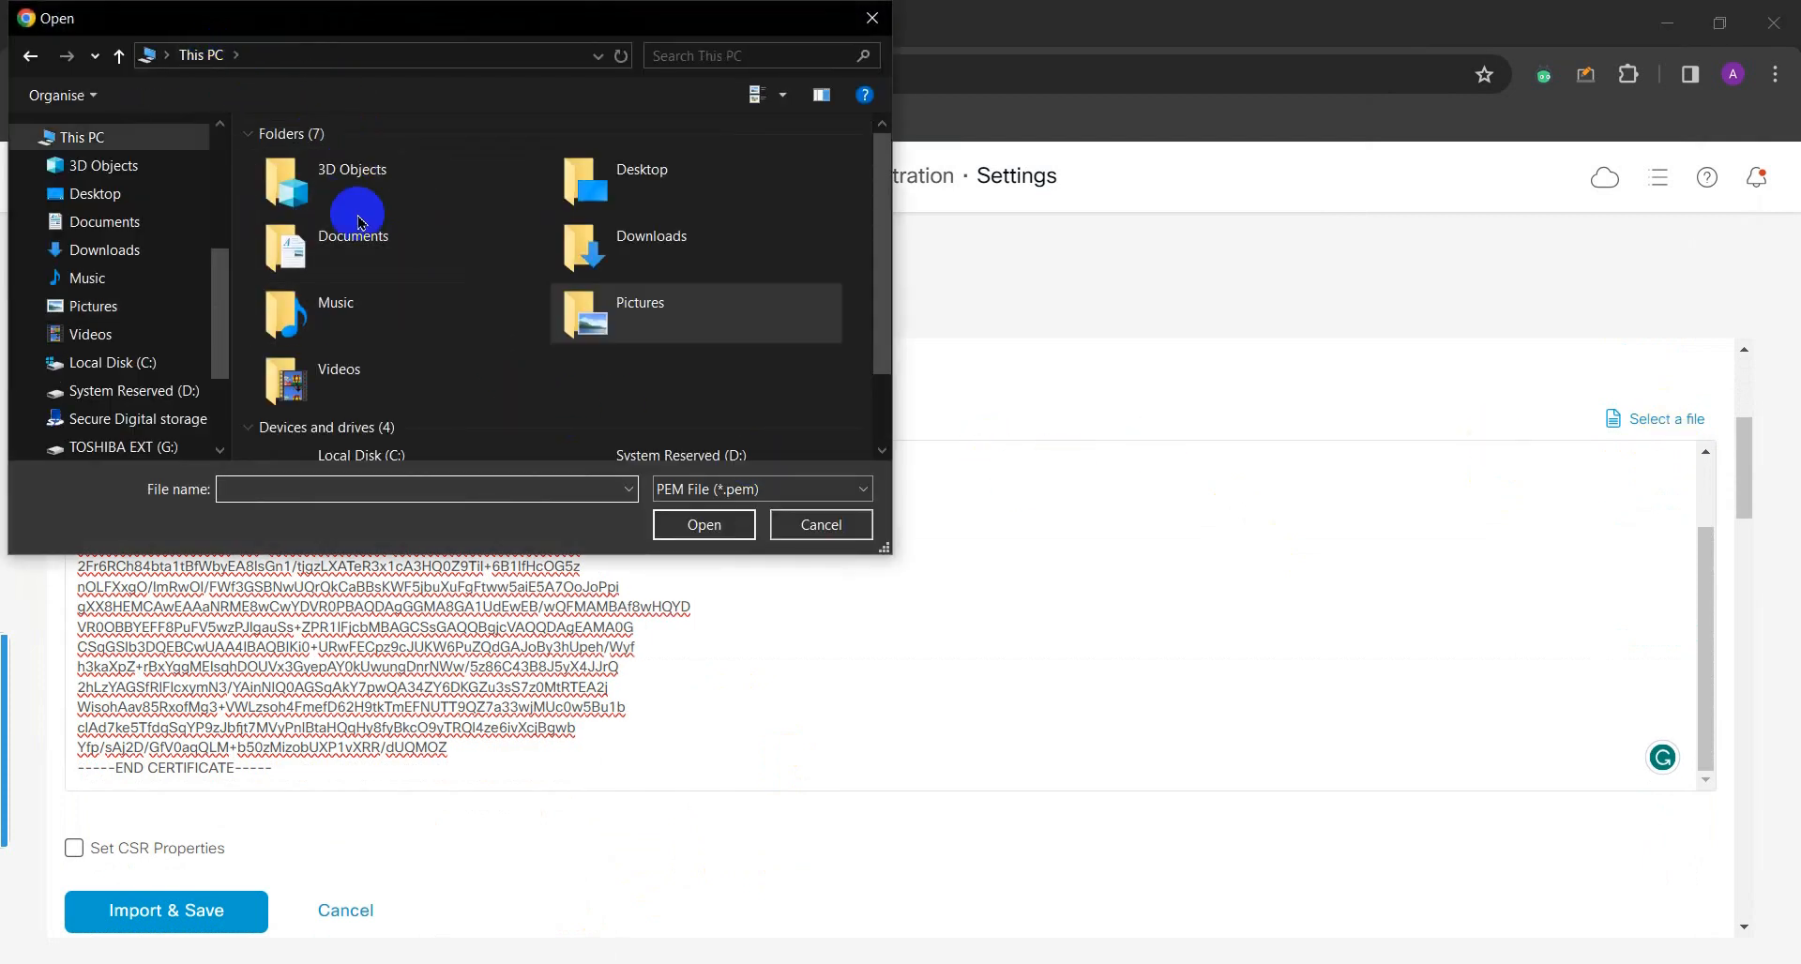
double_click(630, 183)
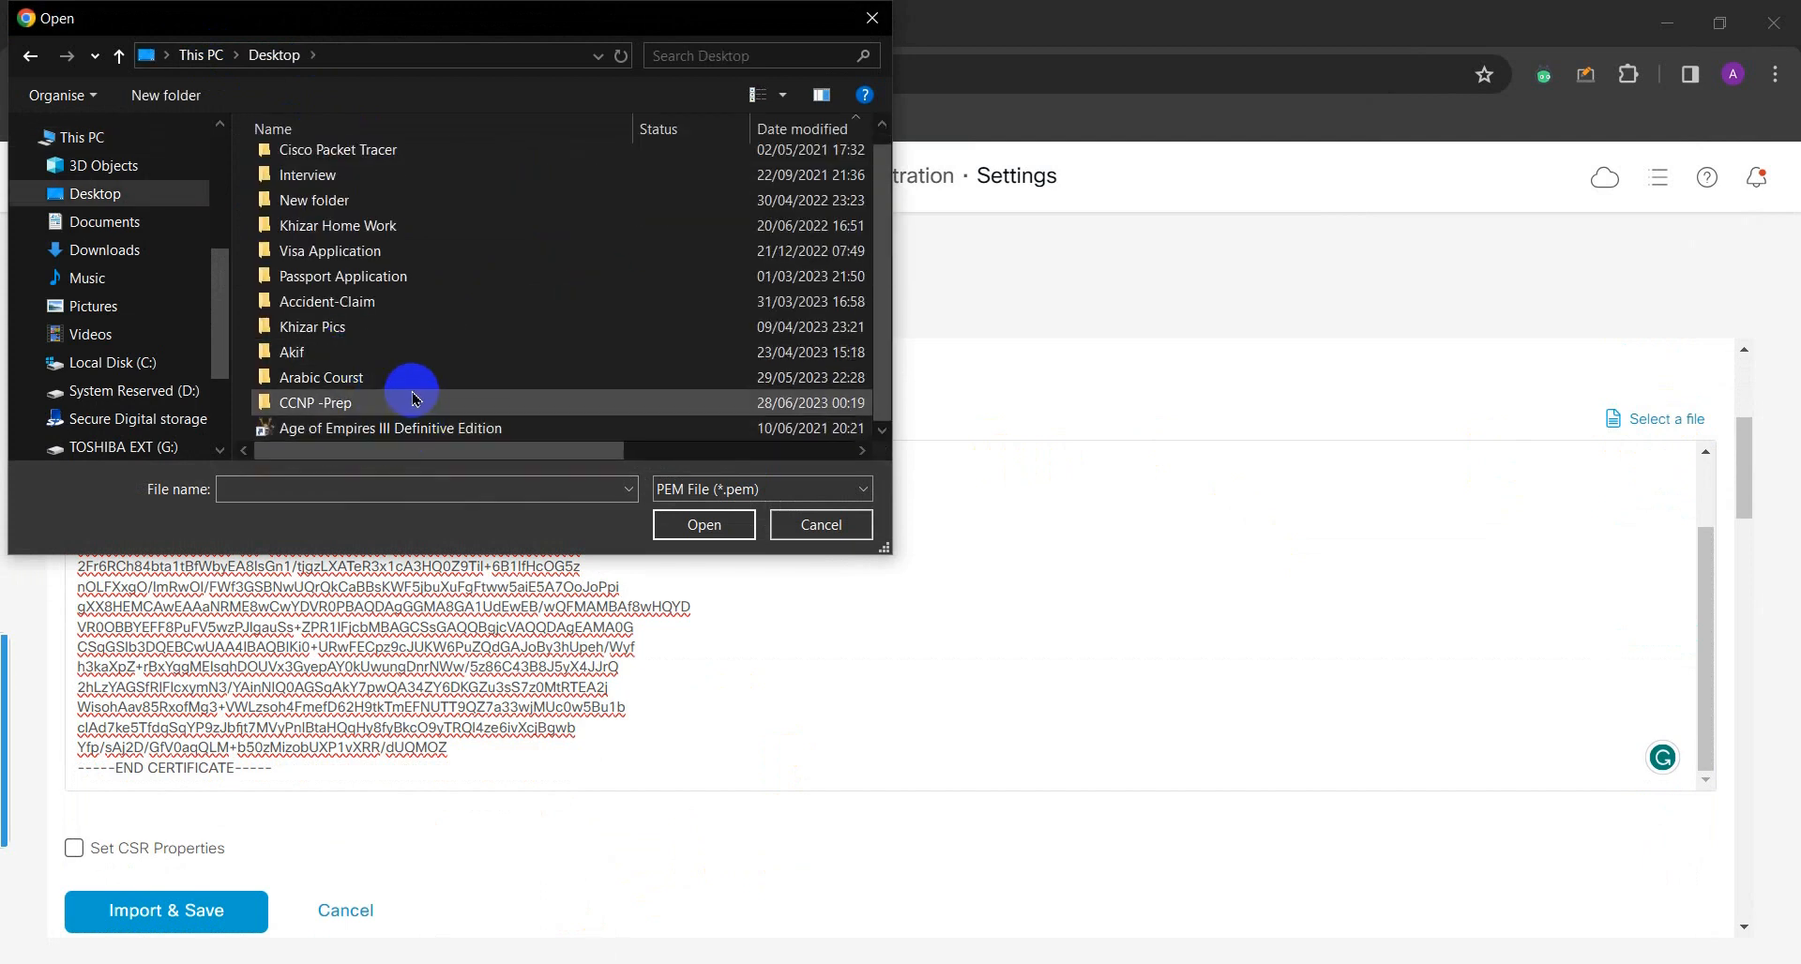
scroll(535, 398, down, 1)
click(748, 488)
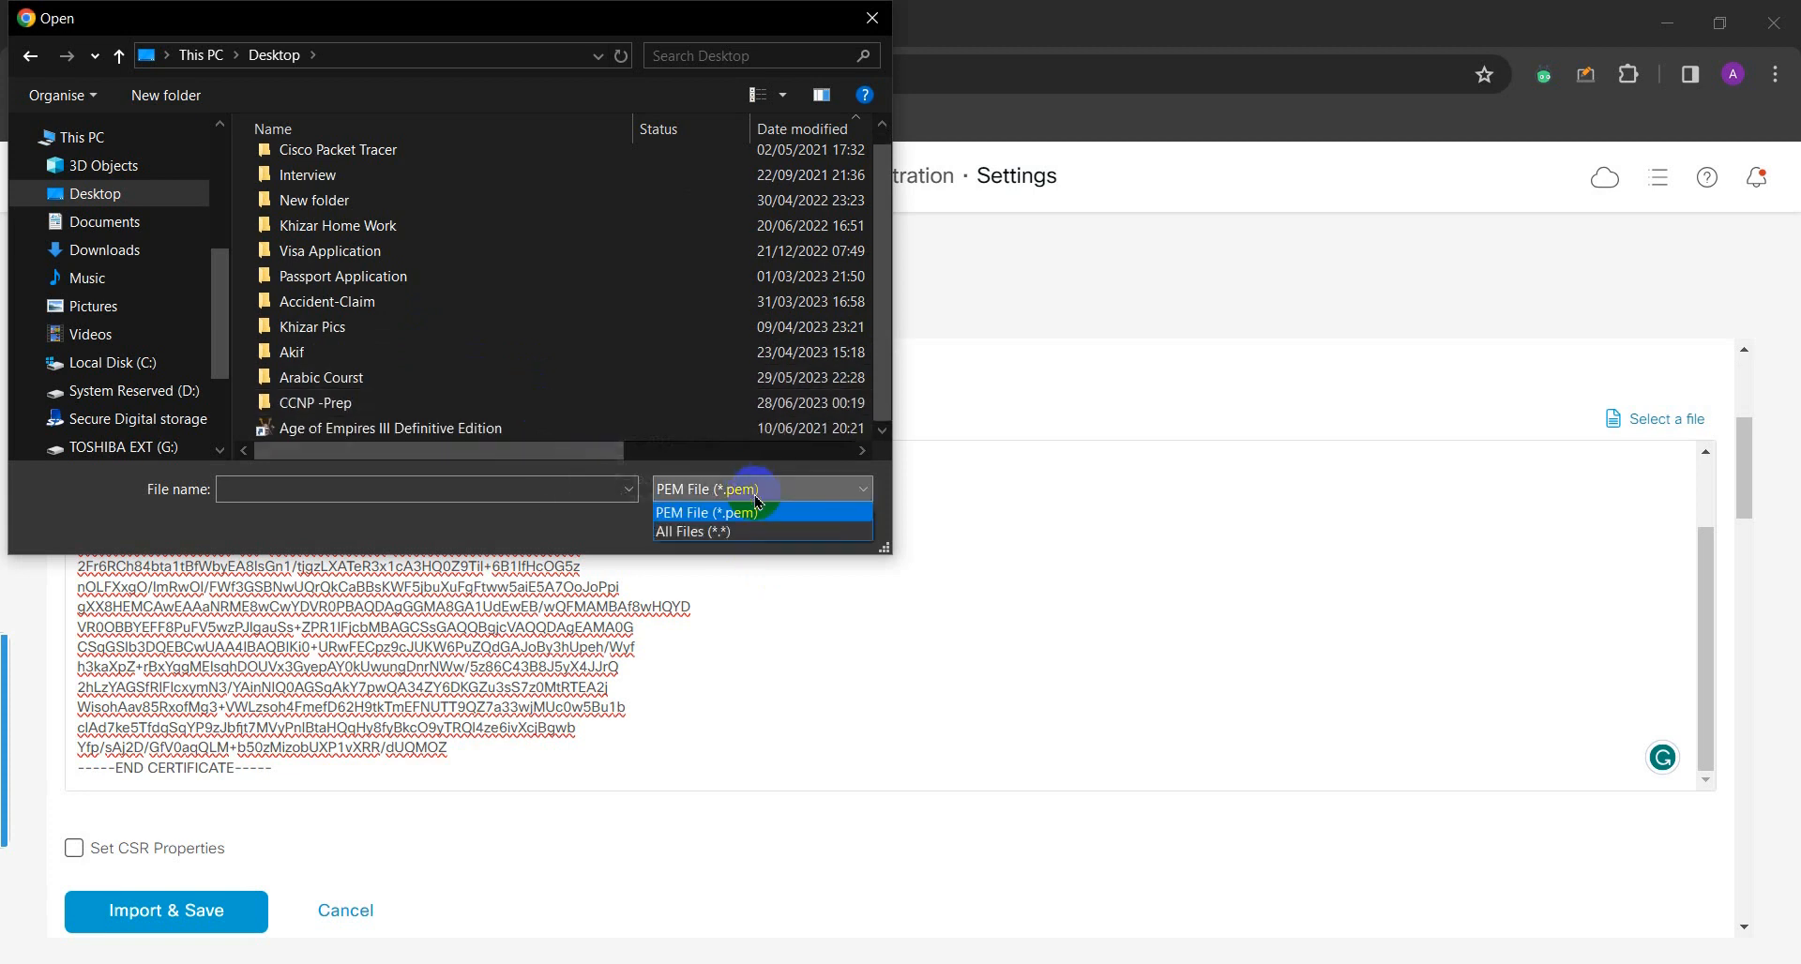
click(751, 533)
scroll(565, 383, down, 9)
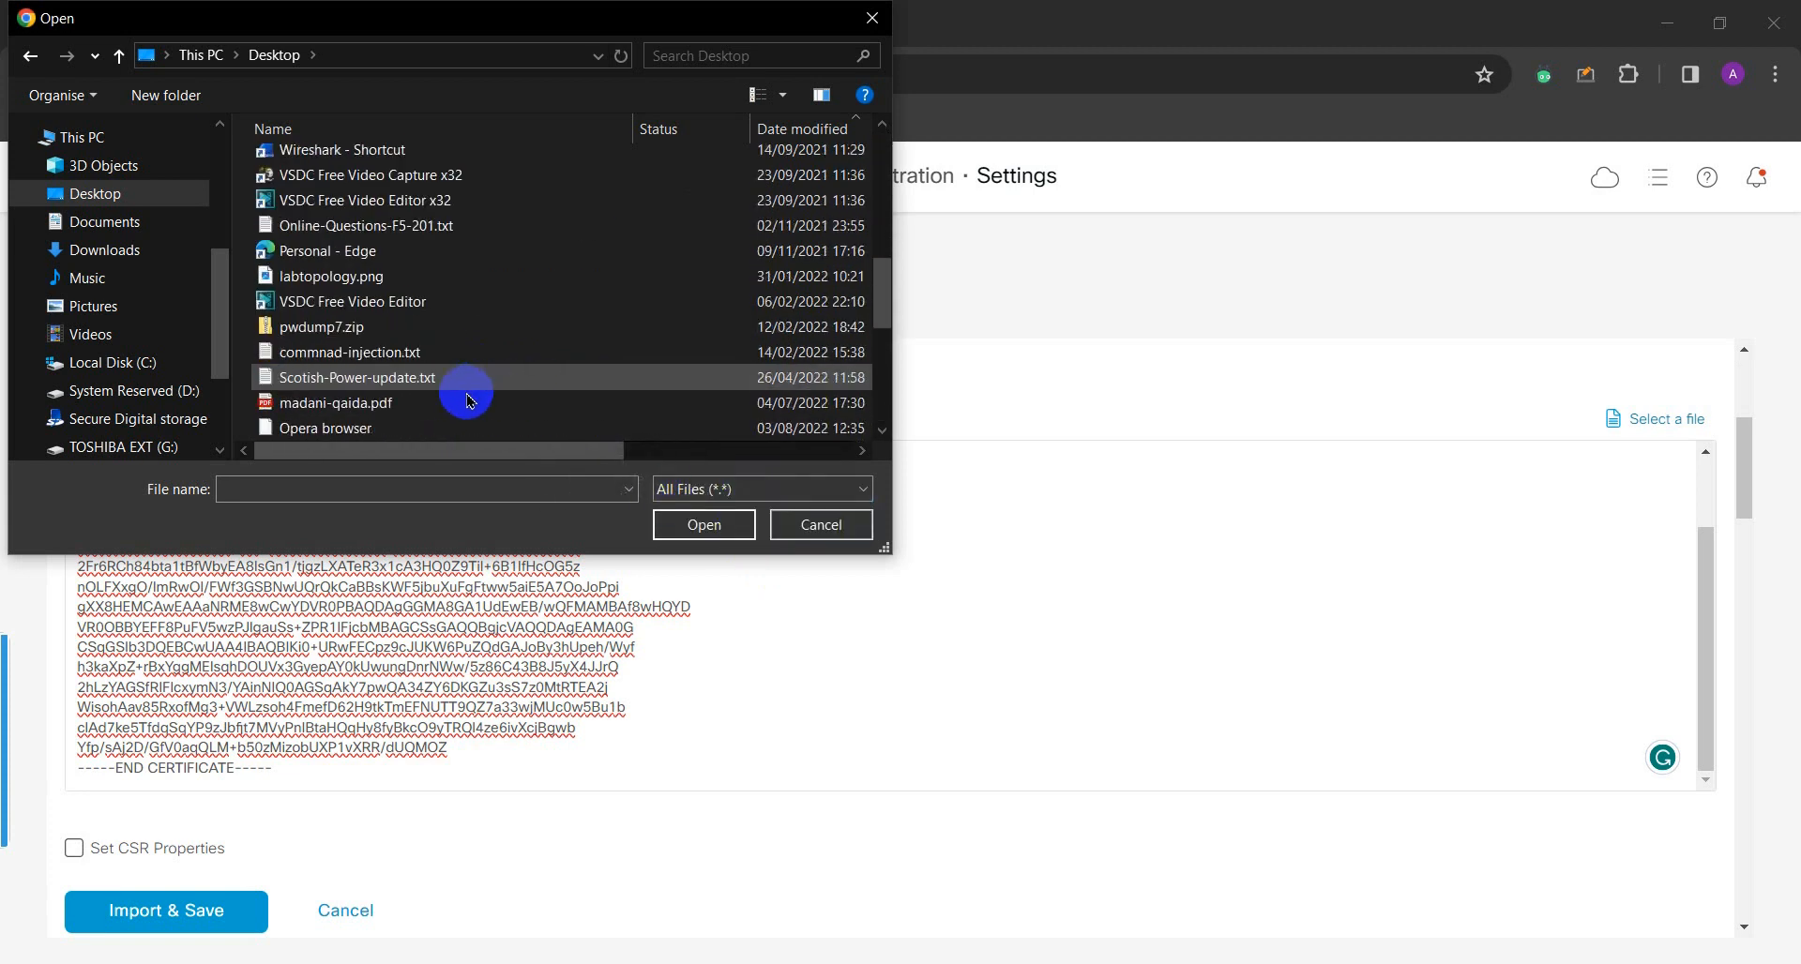
click(417, 377)
scroll(375, 361, down, 2)
click(329, 427)
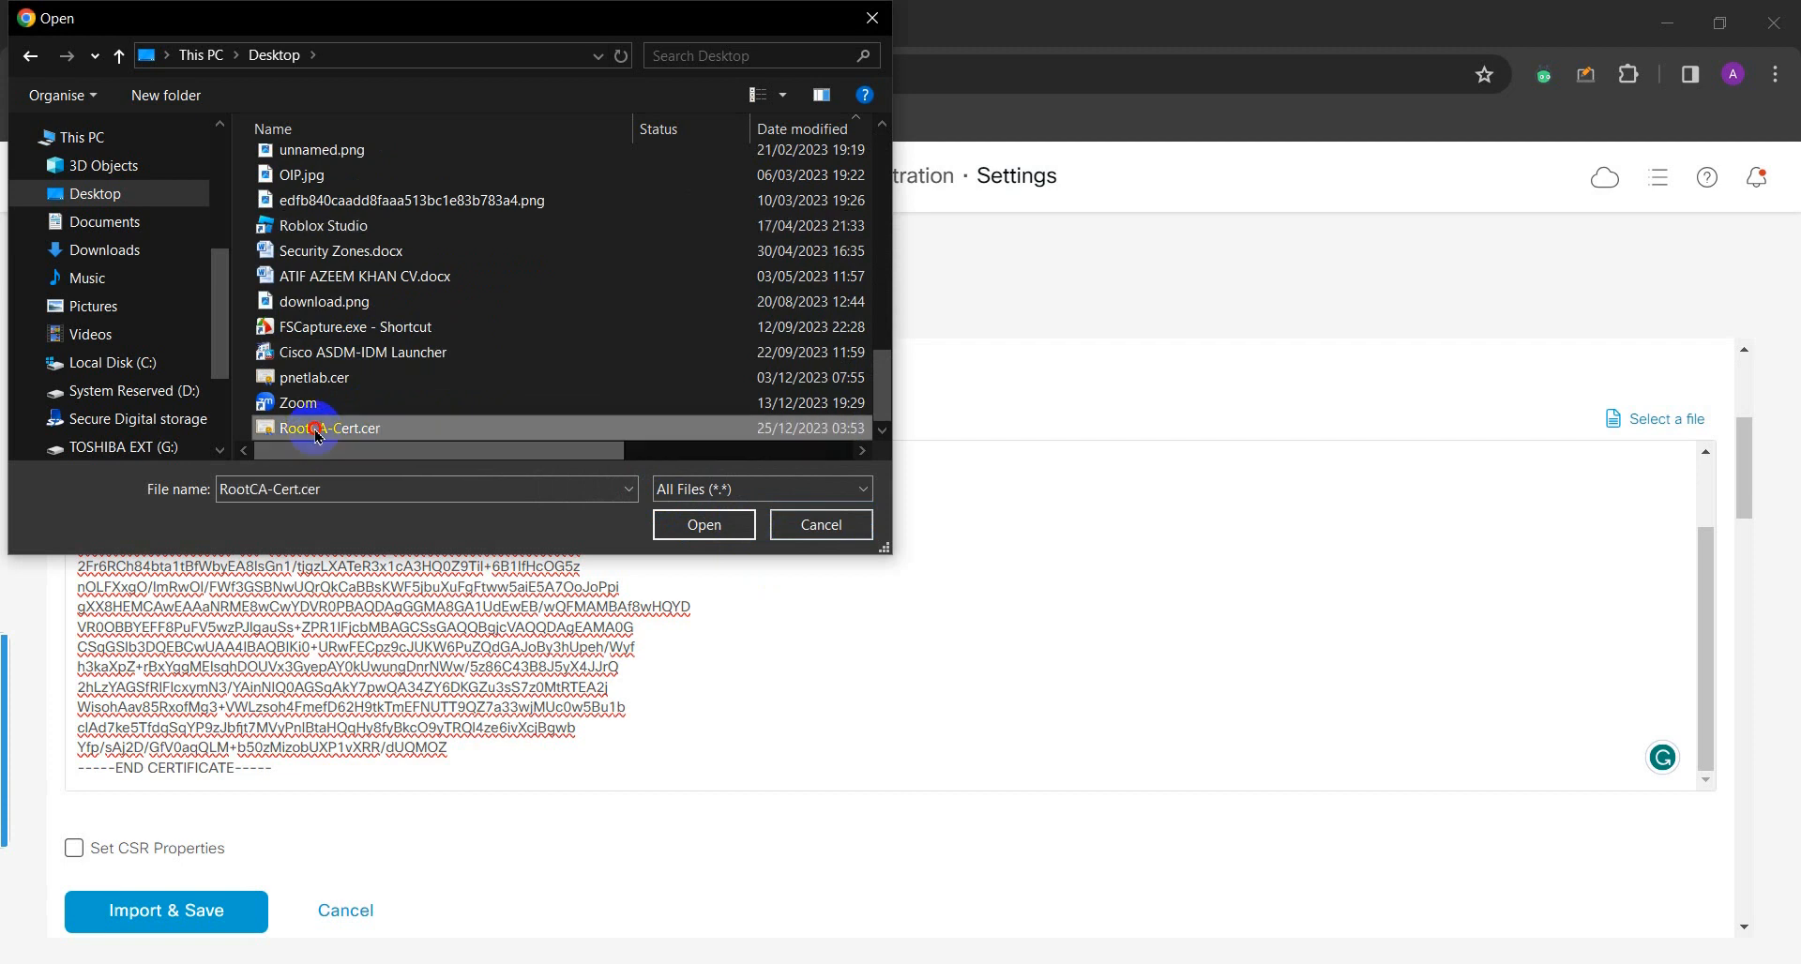
click(819, 537)
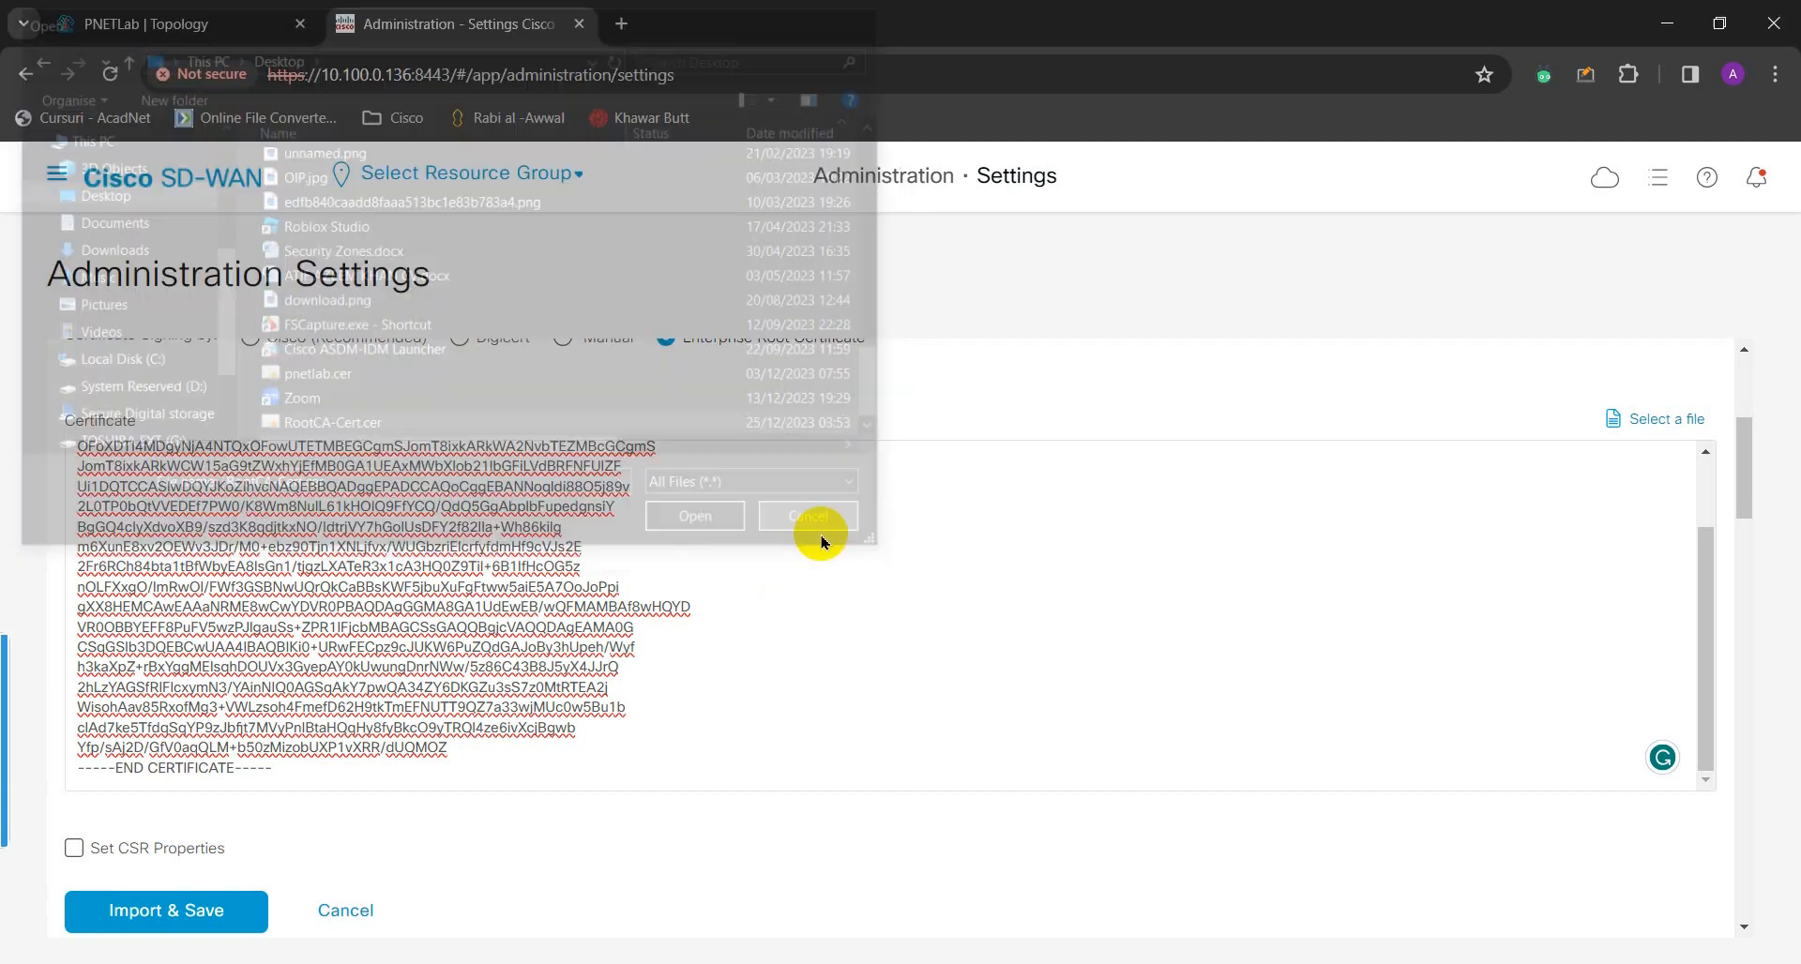
- Tick Set CSR Properties and enter domain myhomelab.com, unit myhomelab, organization viptela LLC
scroll(469, 723, down, 5)
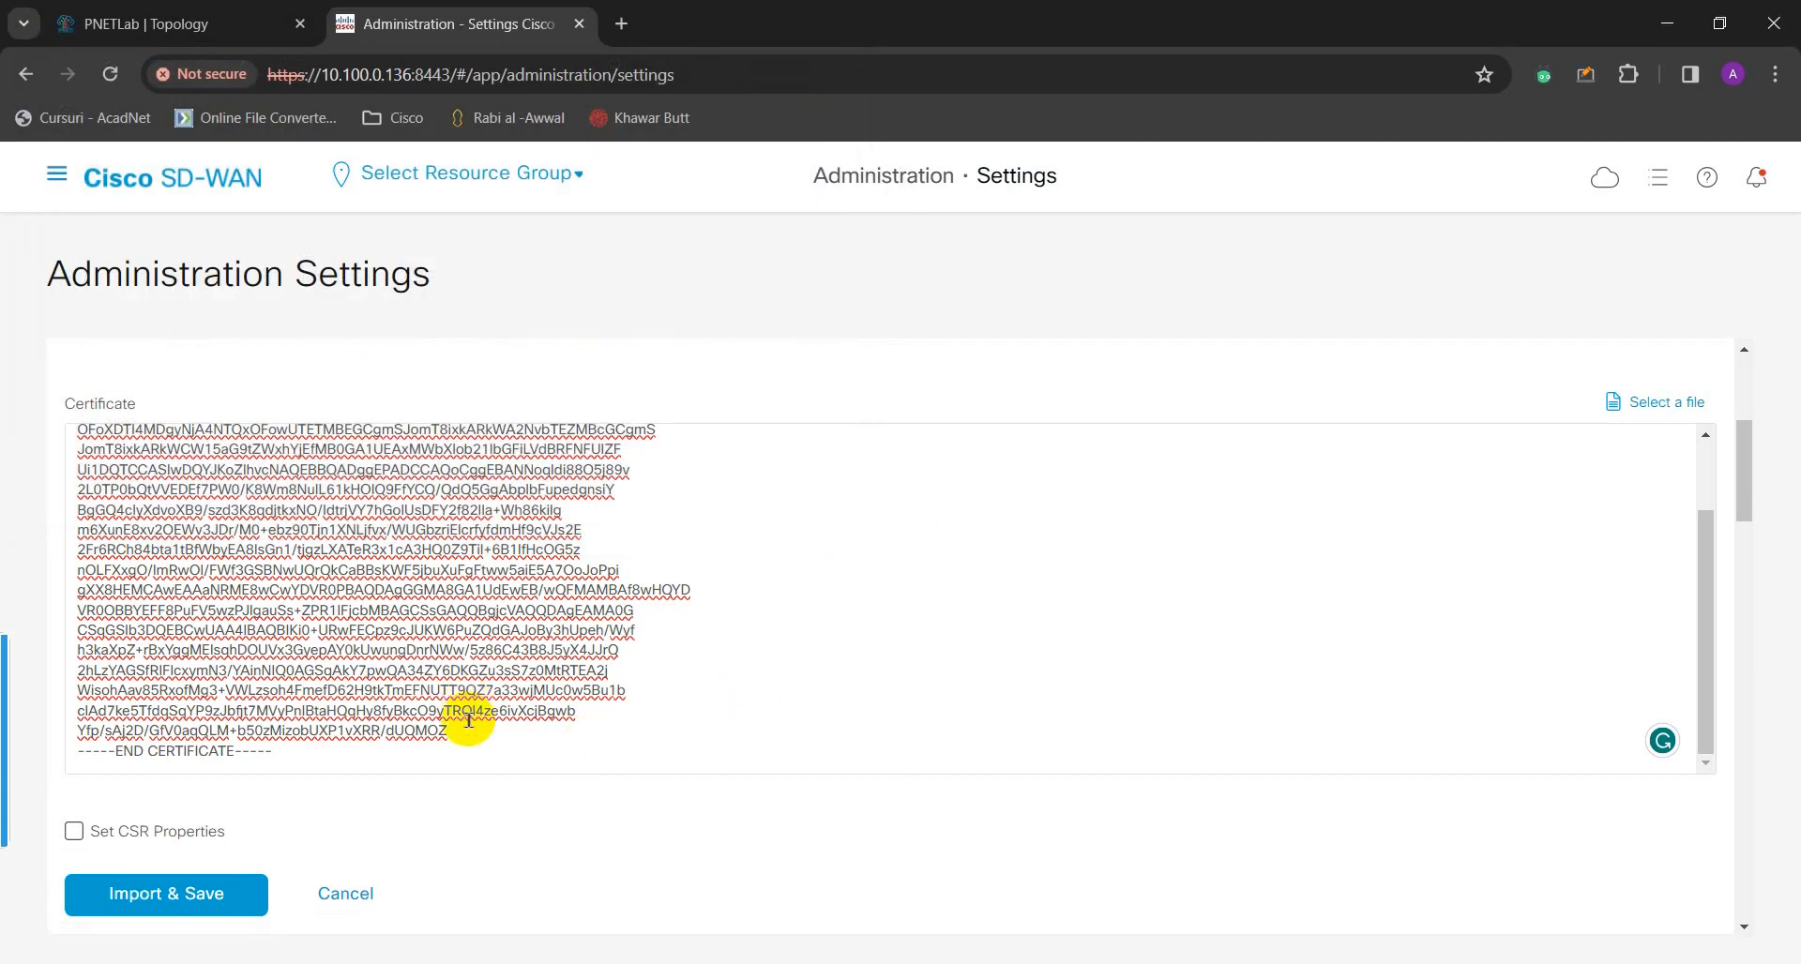
scroll(310, 540, up, 3)
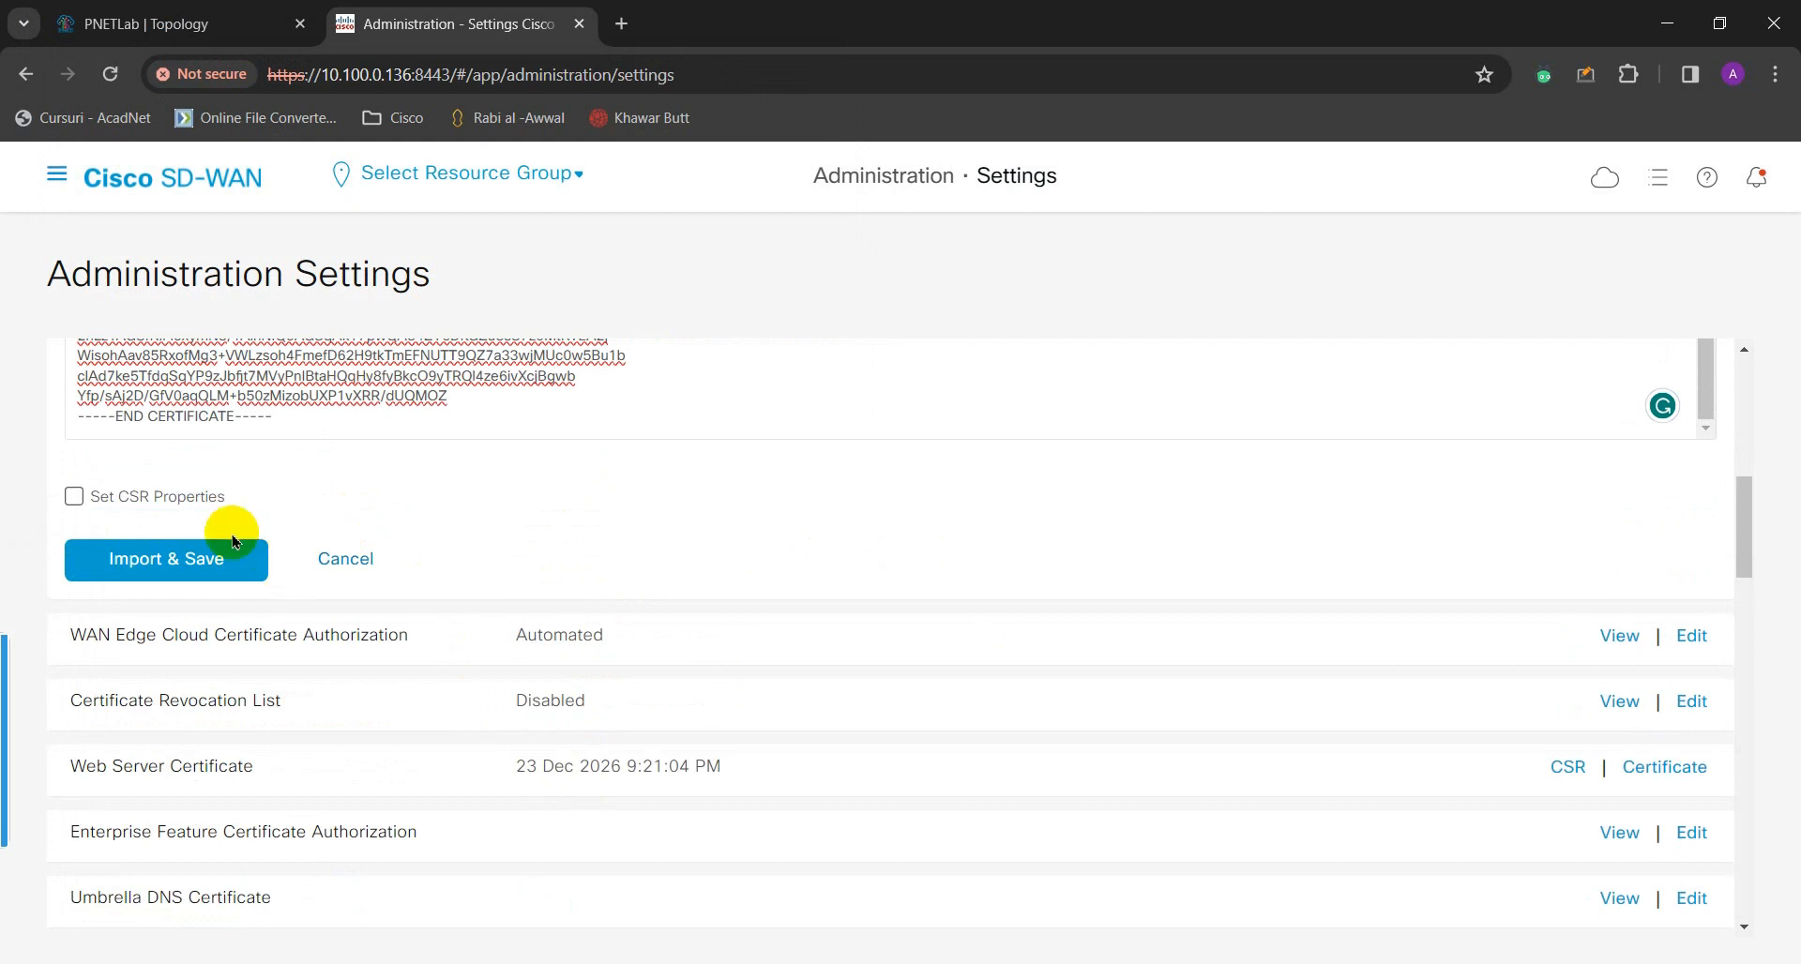
click(73, 614)
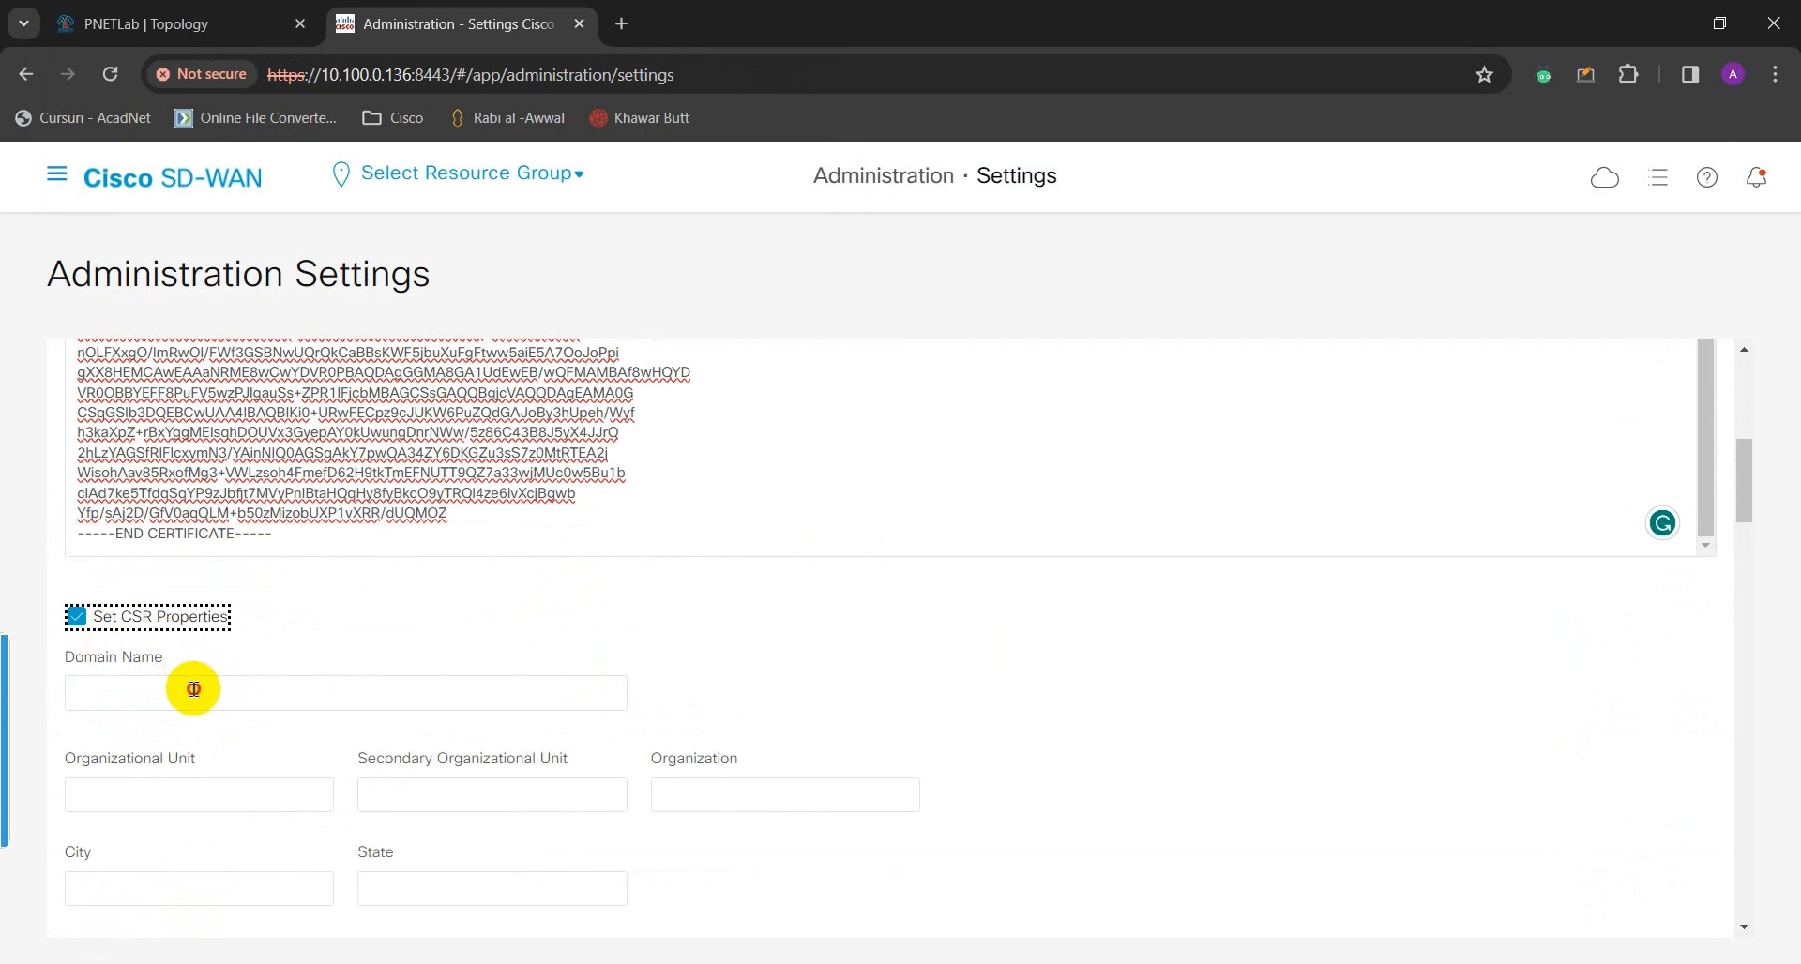
click(194, 689)
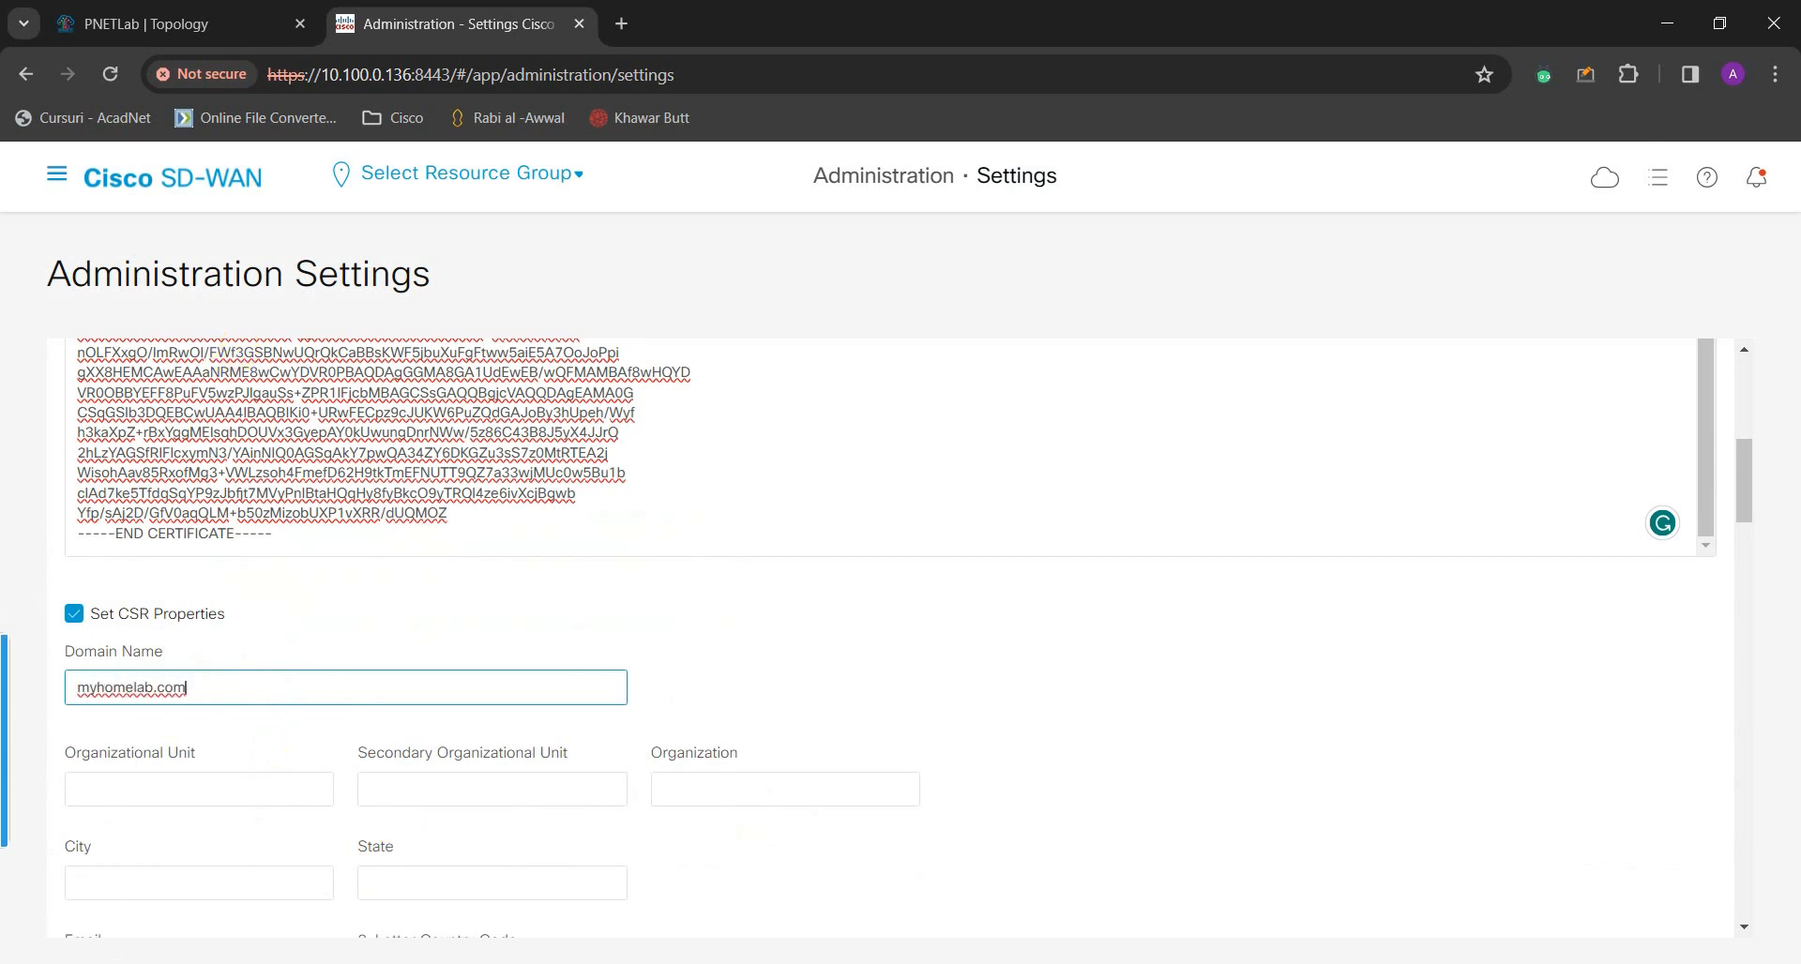
scroll(343, 633, down, 2)
click(206, 558)
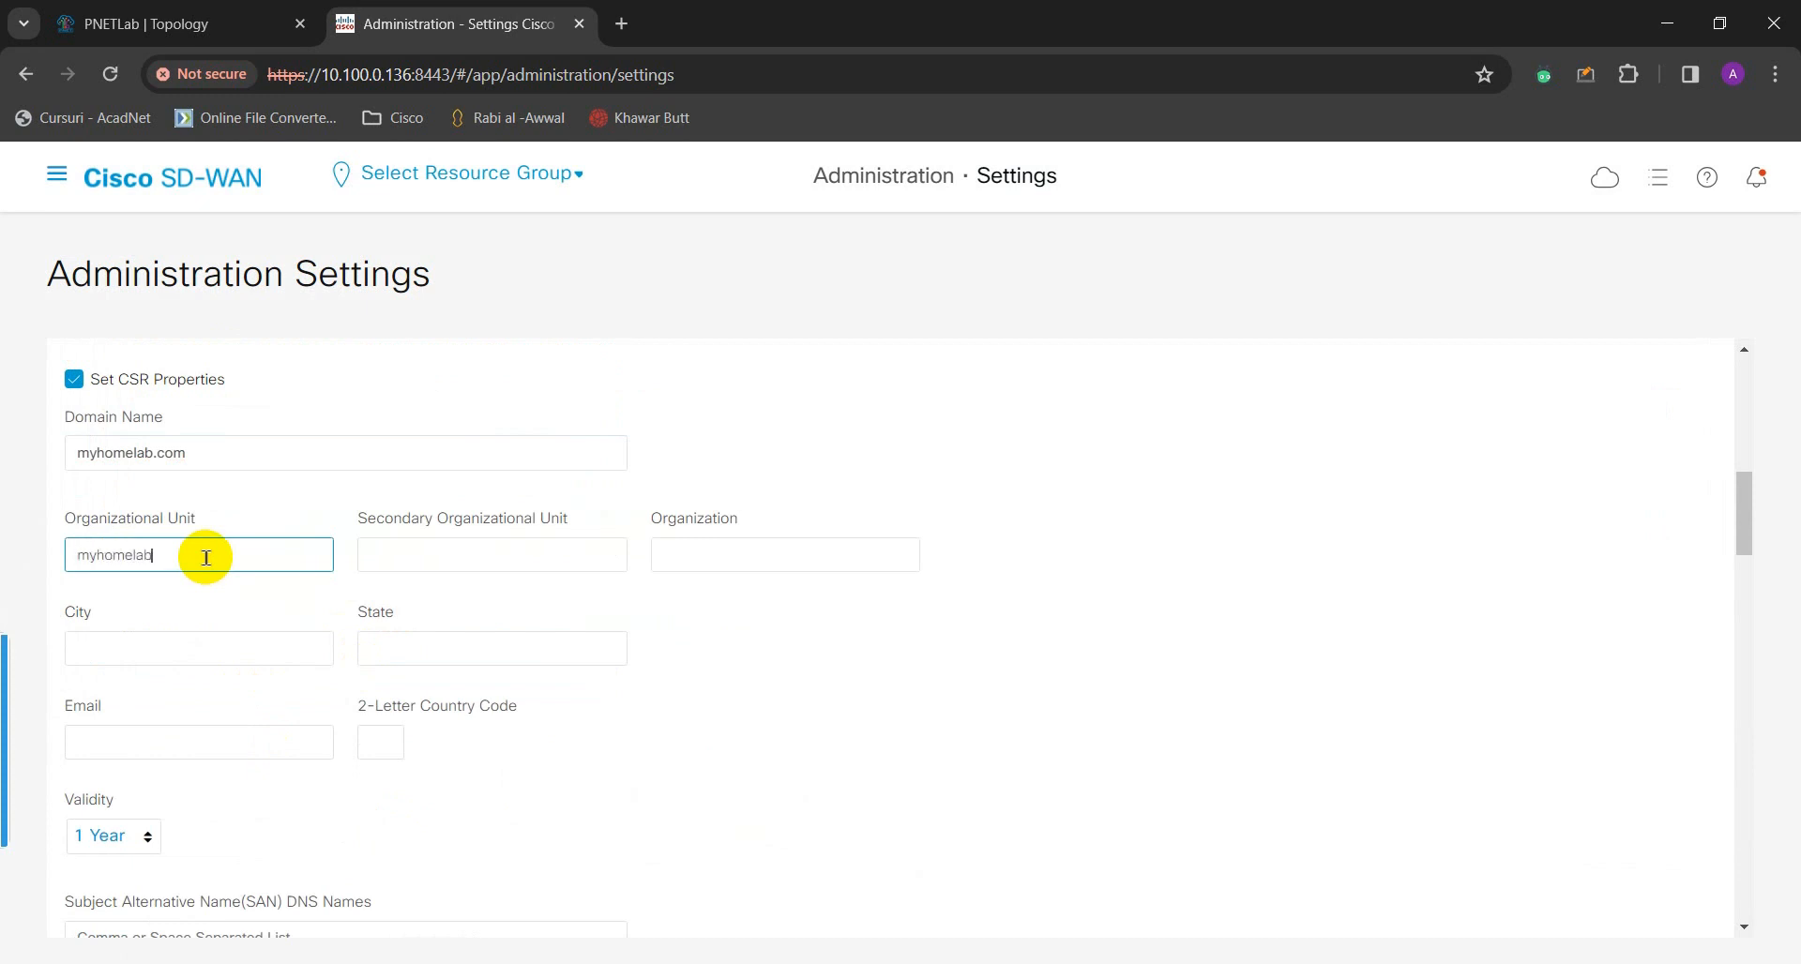
click(687, 554)
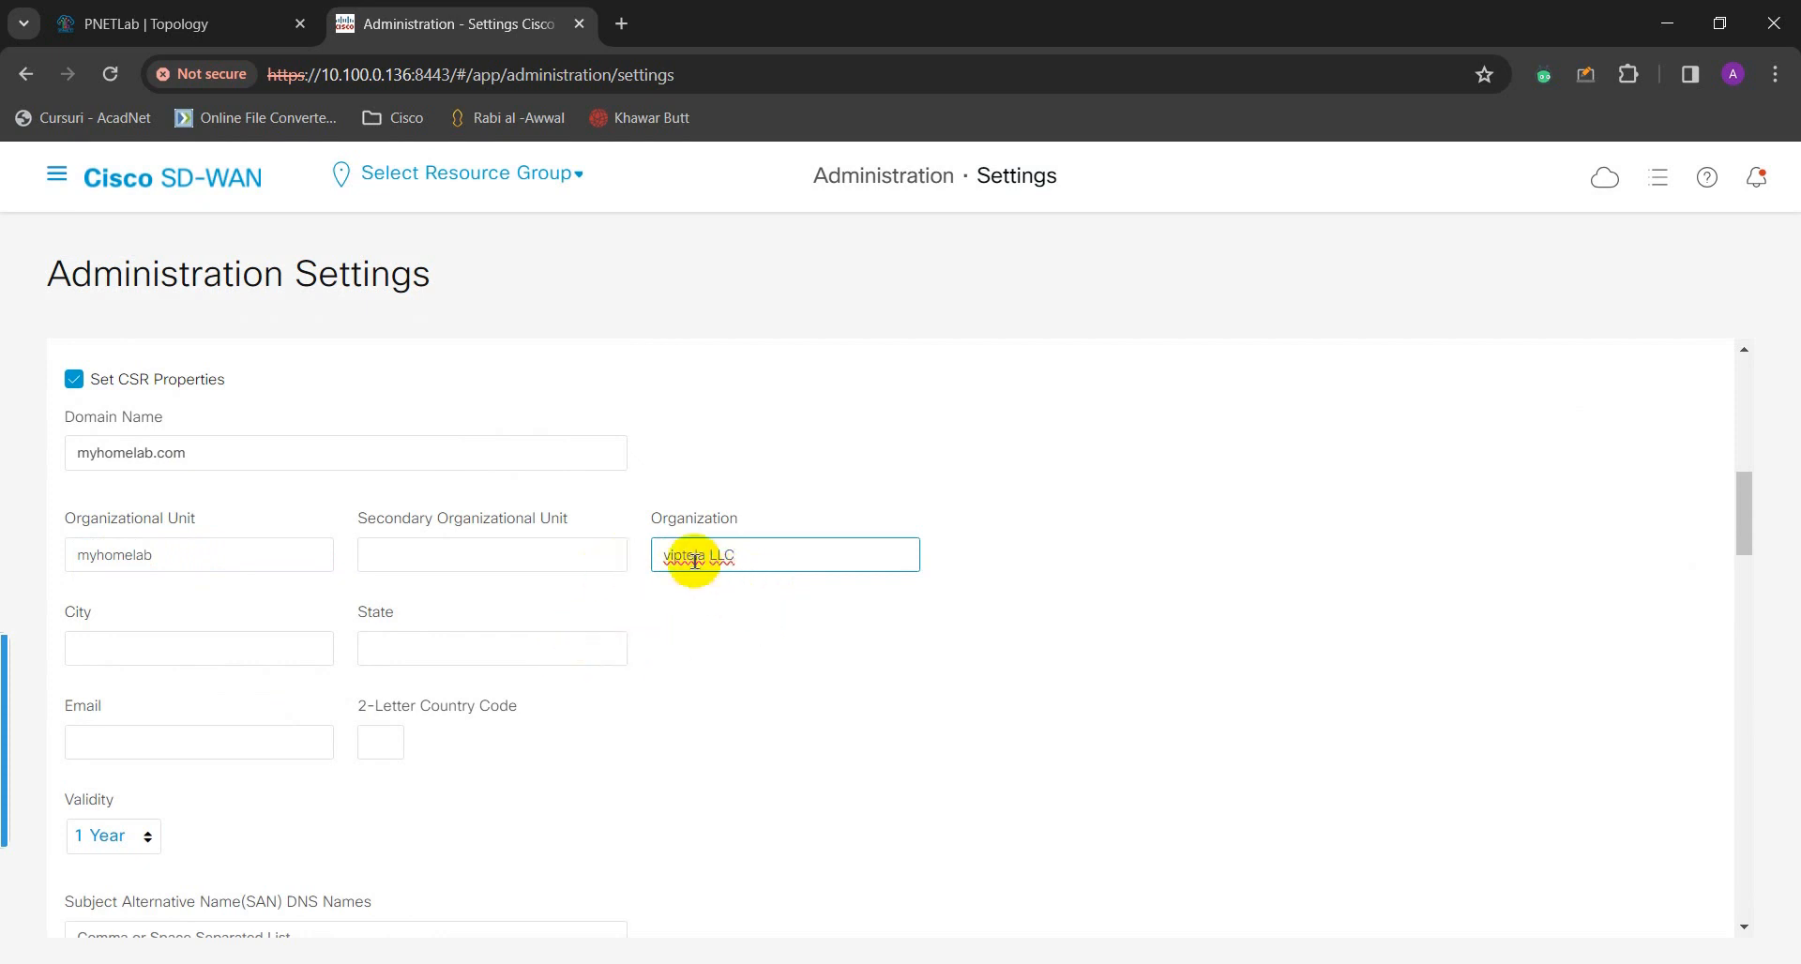
click(751, 559)
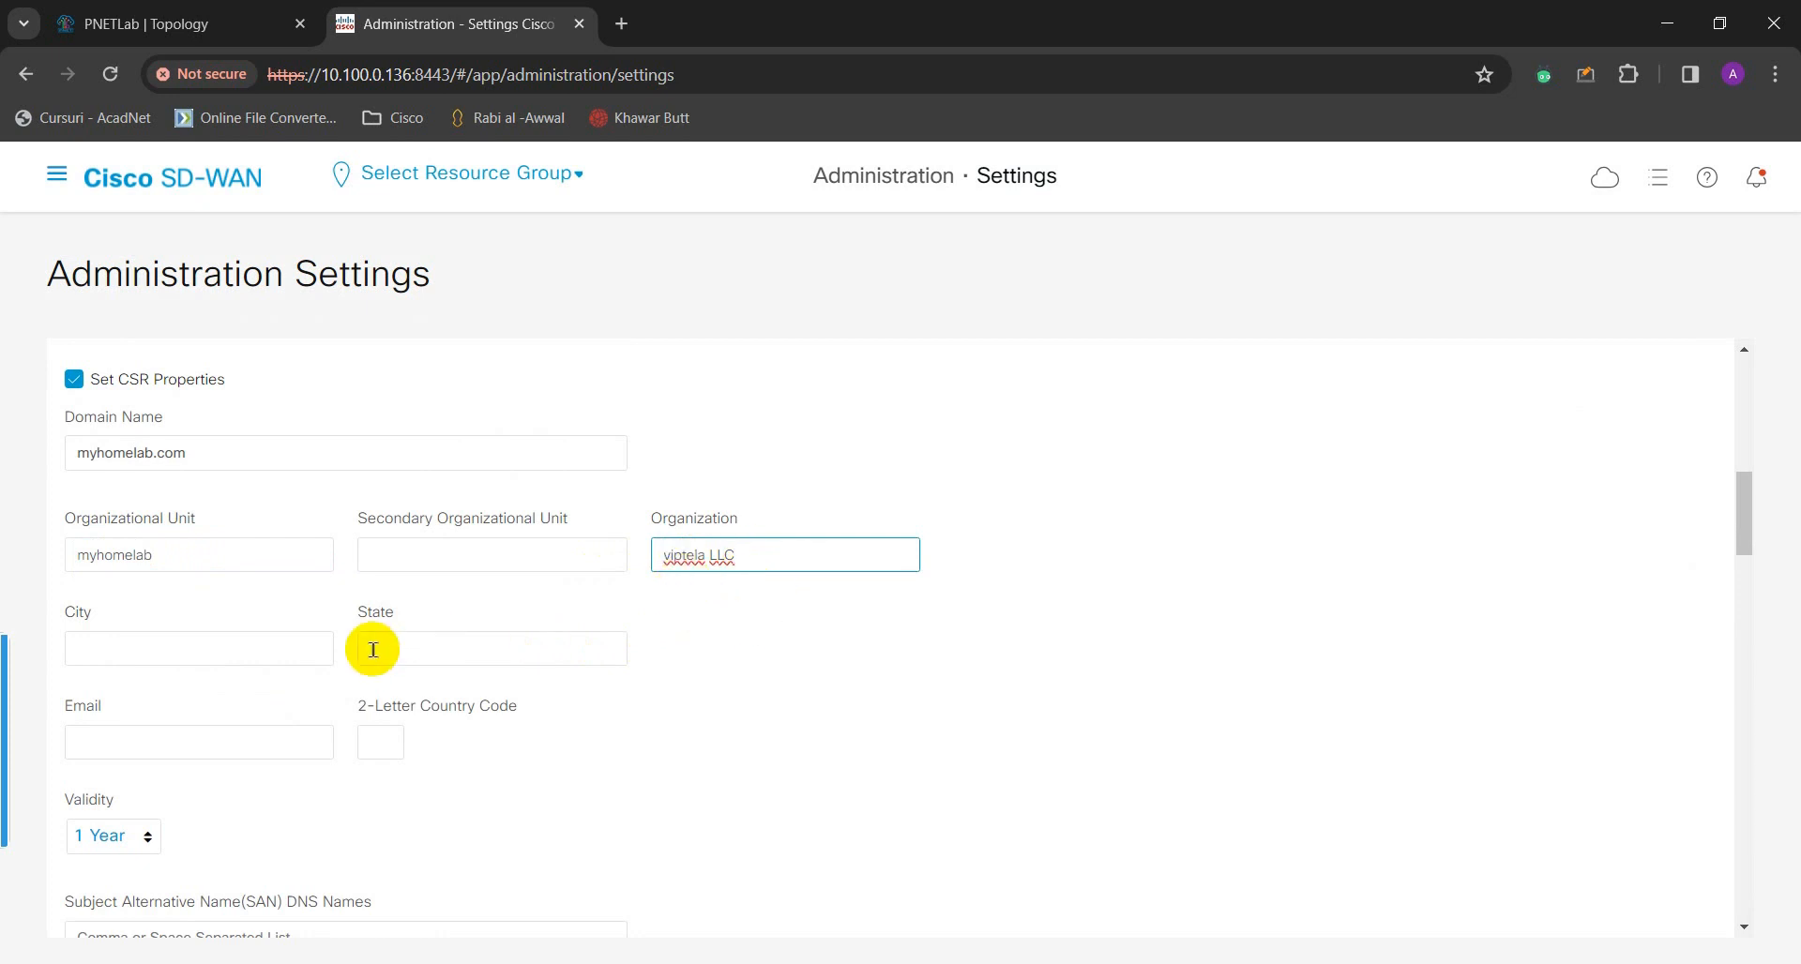
- Enter CSR city Reading, state UK, and the contact's e-mail address
click(309, 657)
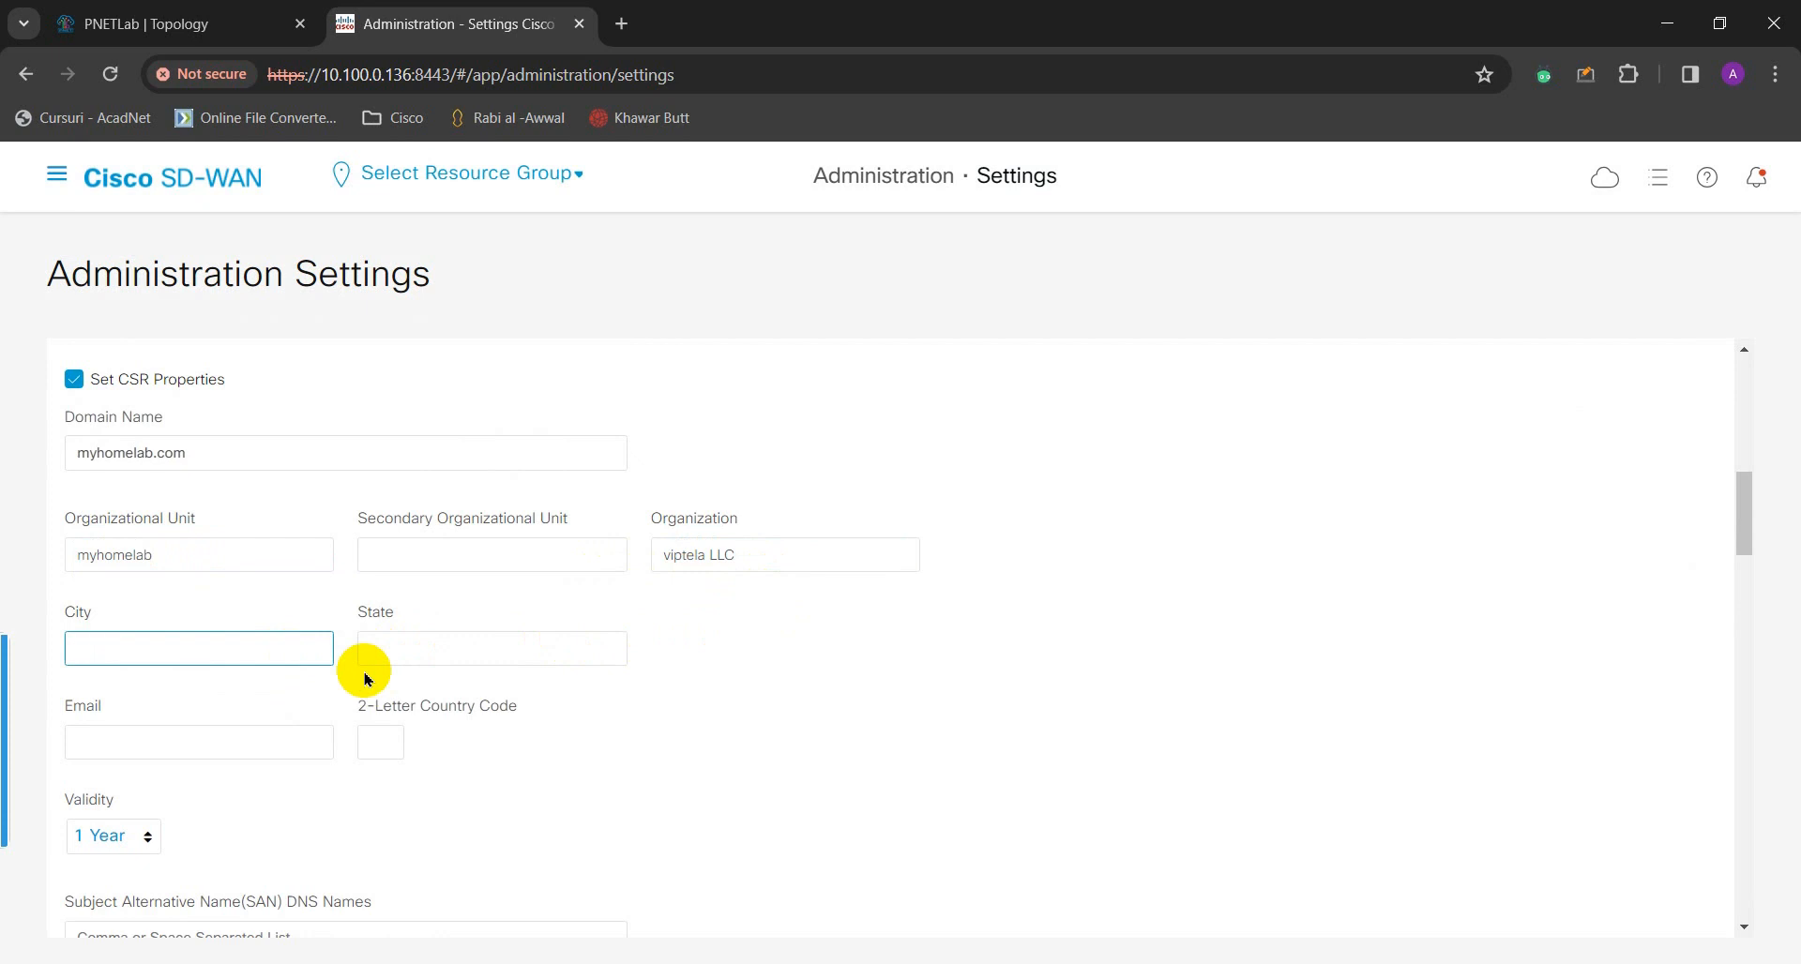
key(Tab)
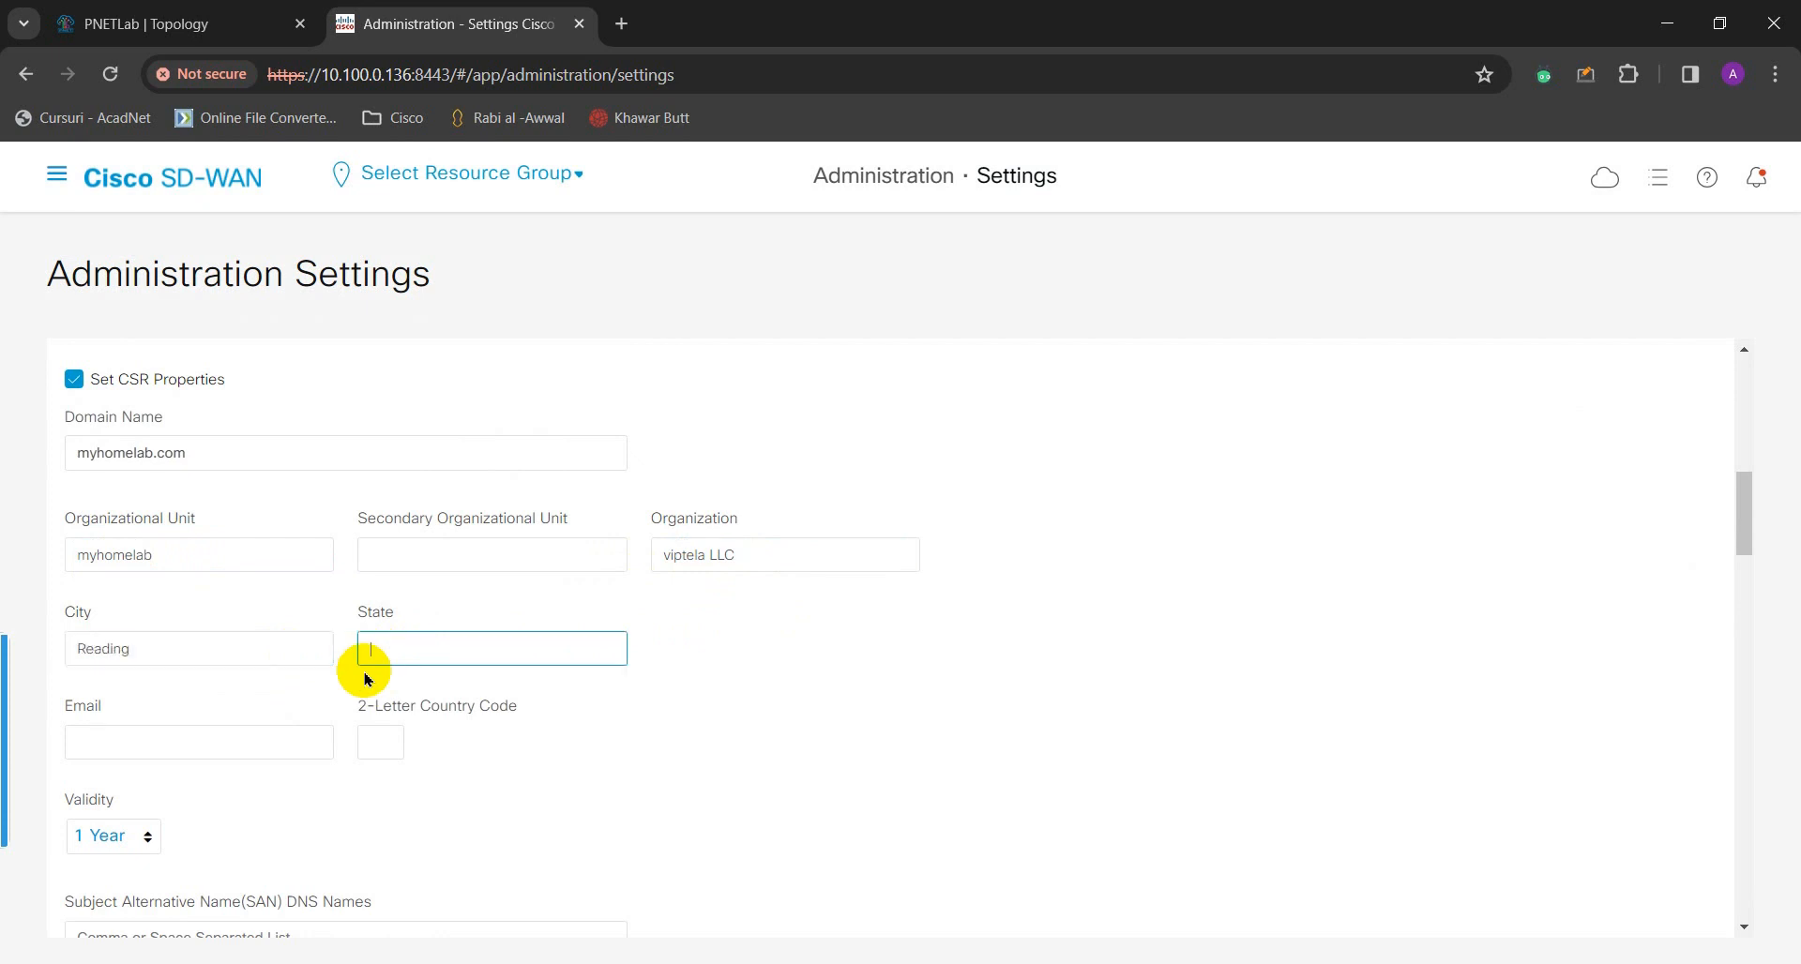
key(Tab)
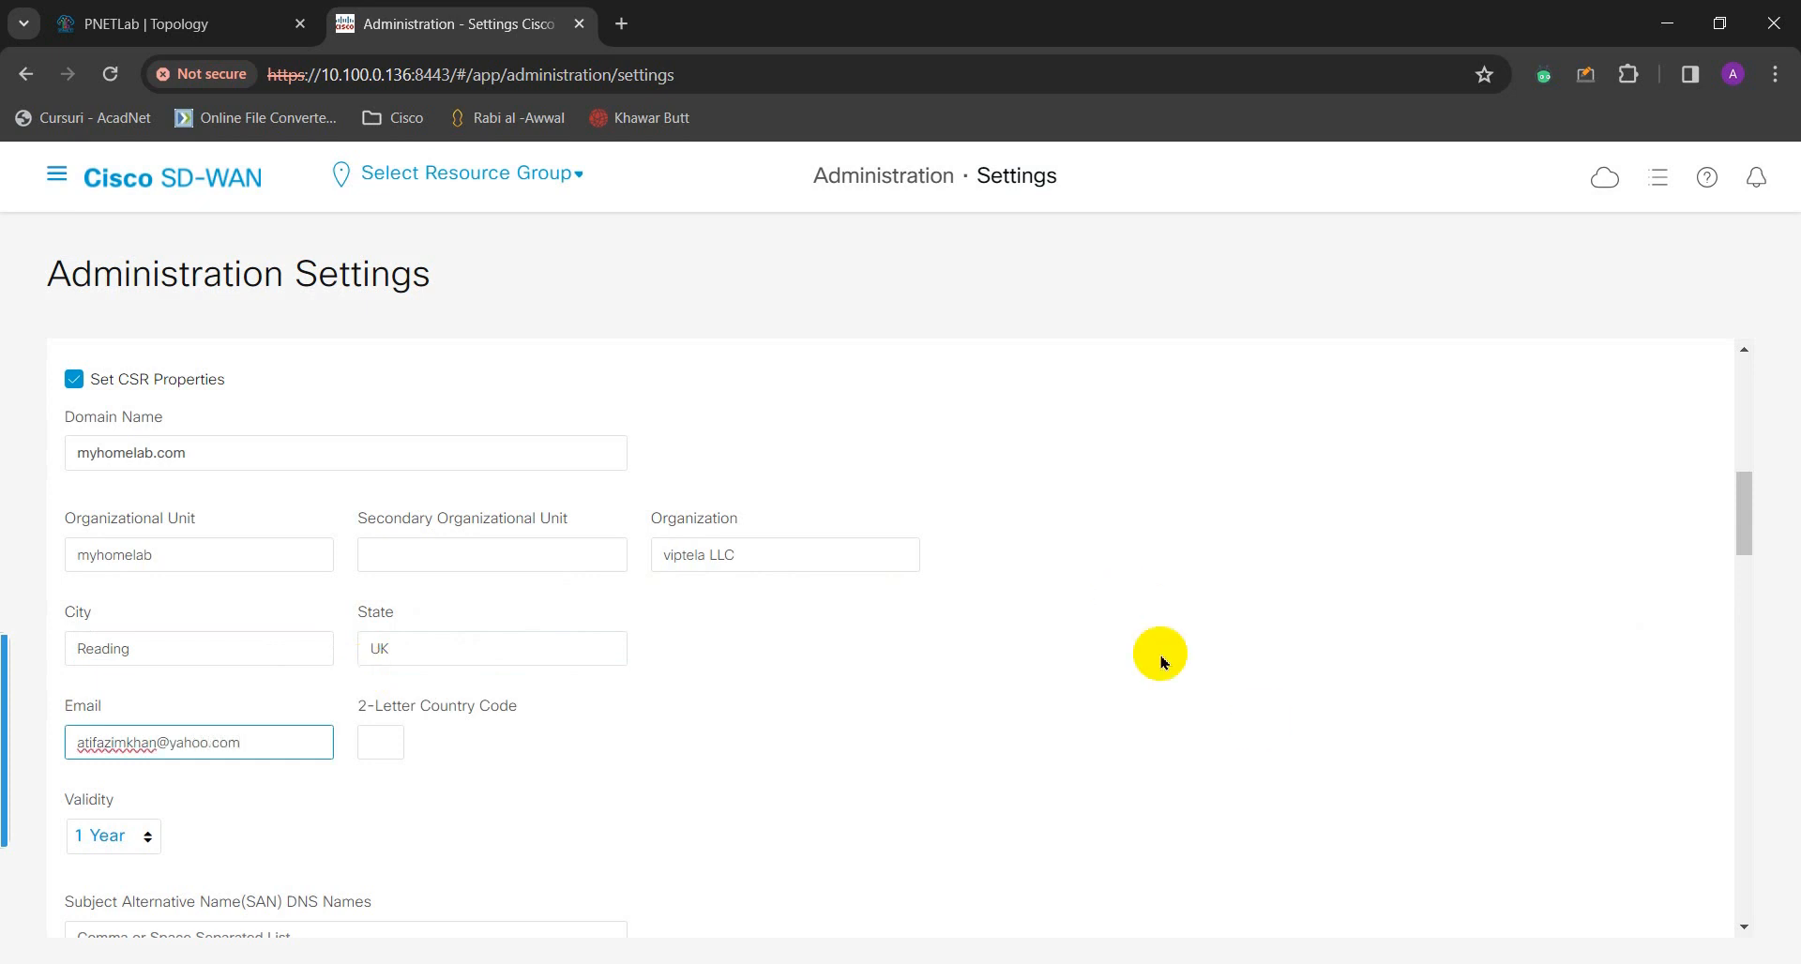
scroll(321, 744, down, 1)
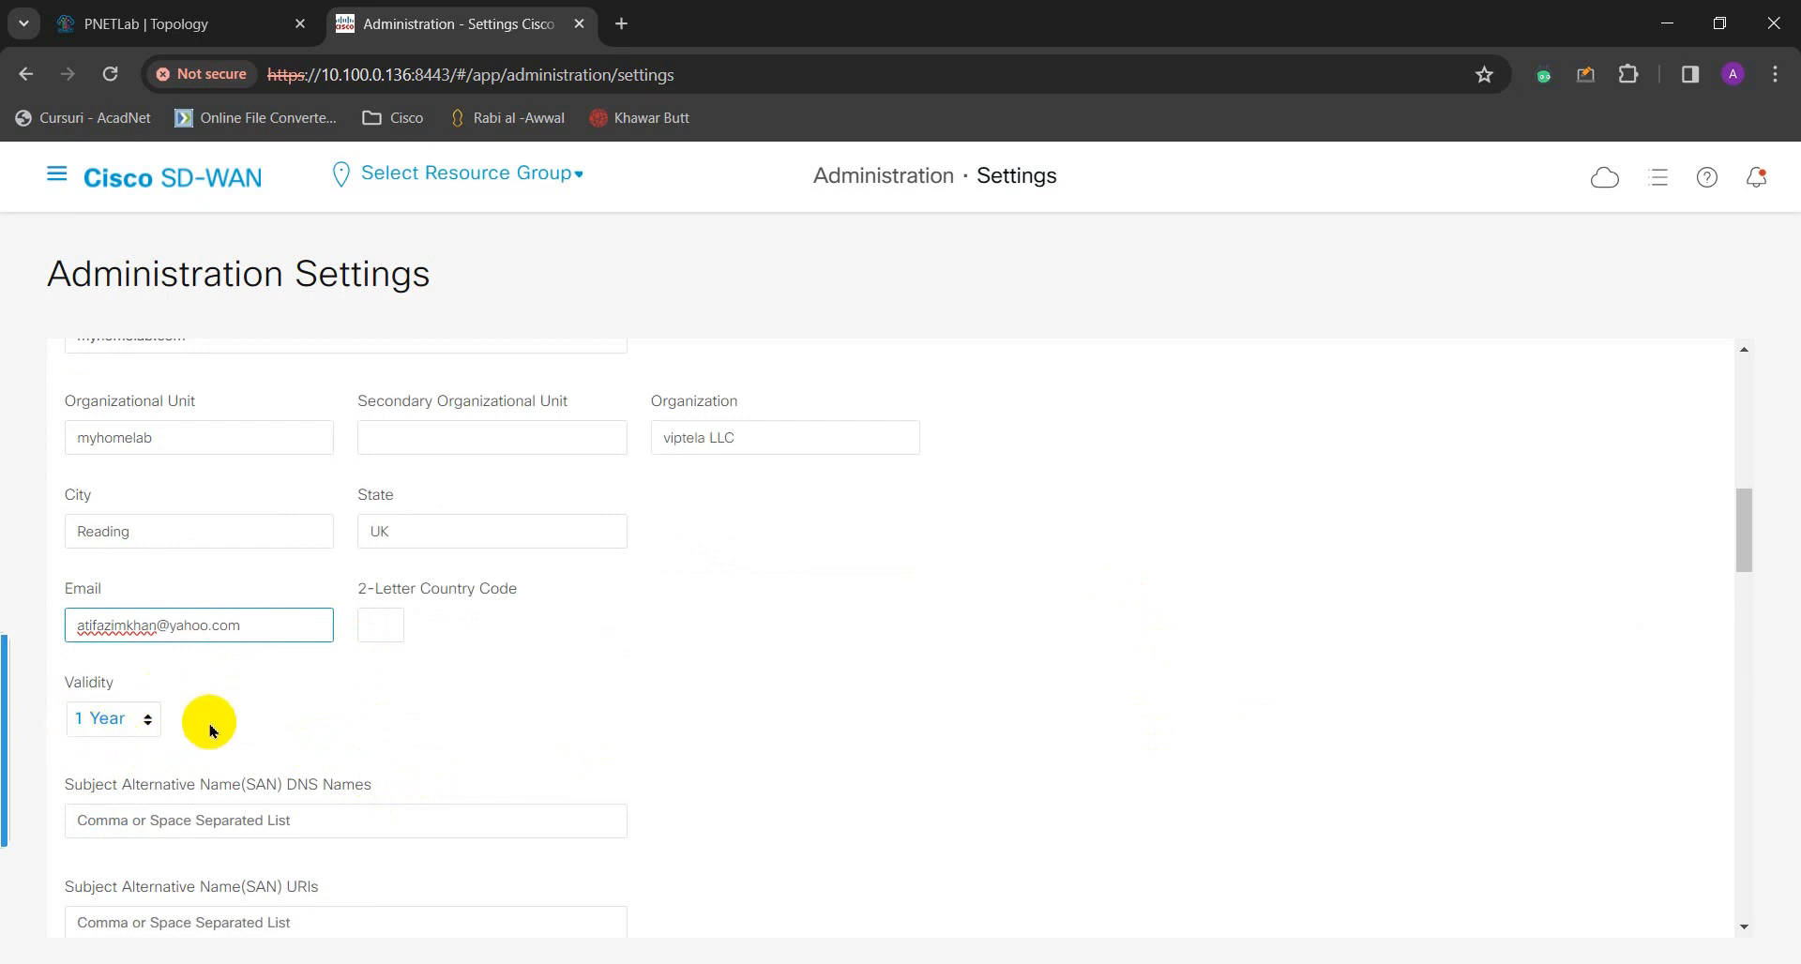
scroll(243, 695, down, 2)
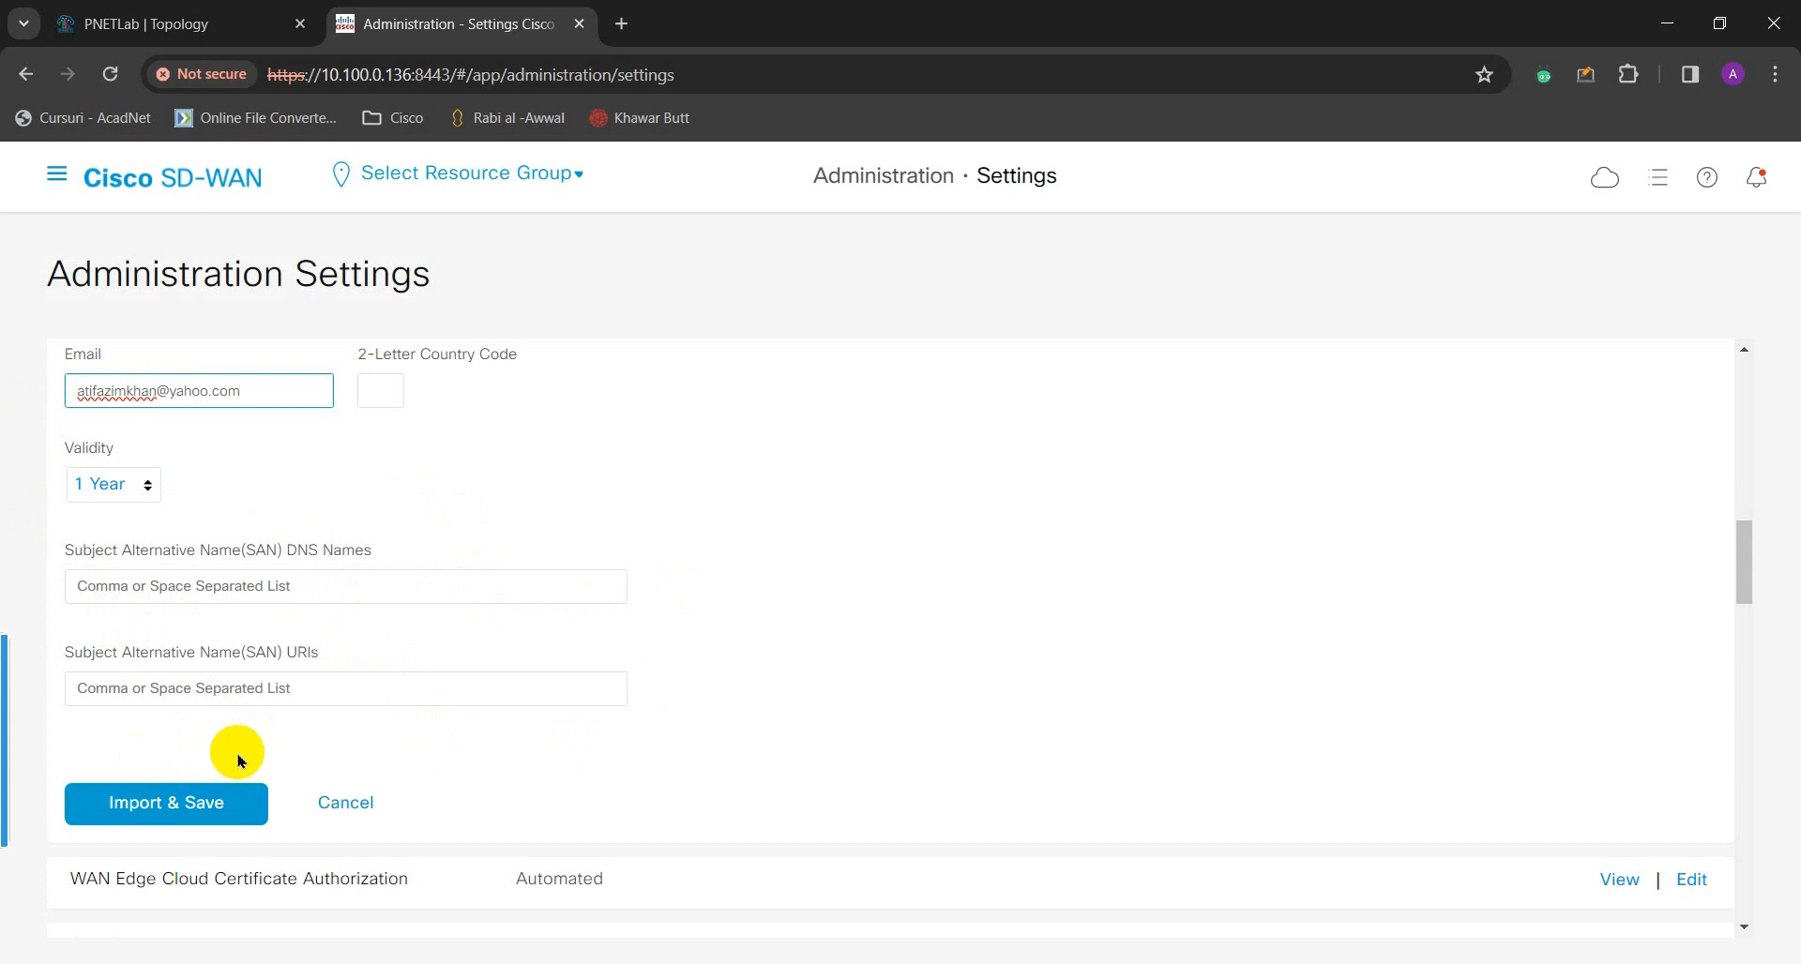
scroll(248, 752, down, 1)
- Attempt Import & Save, then fill the flagged 2-Letter Country Code with UK
click(171, 685)
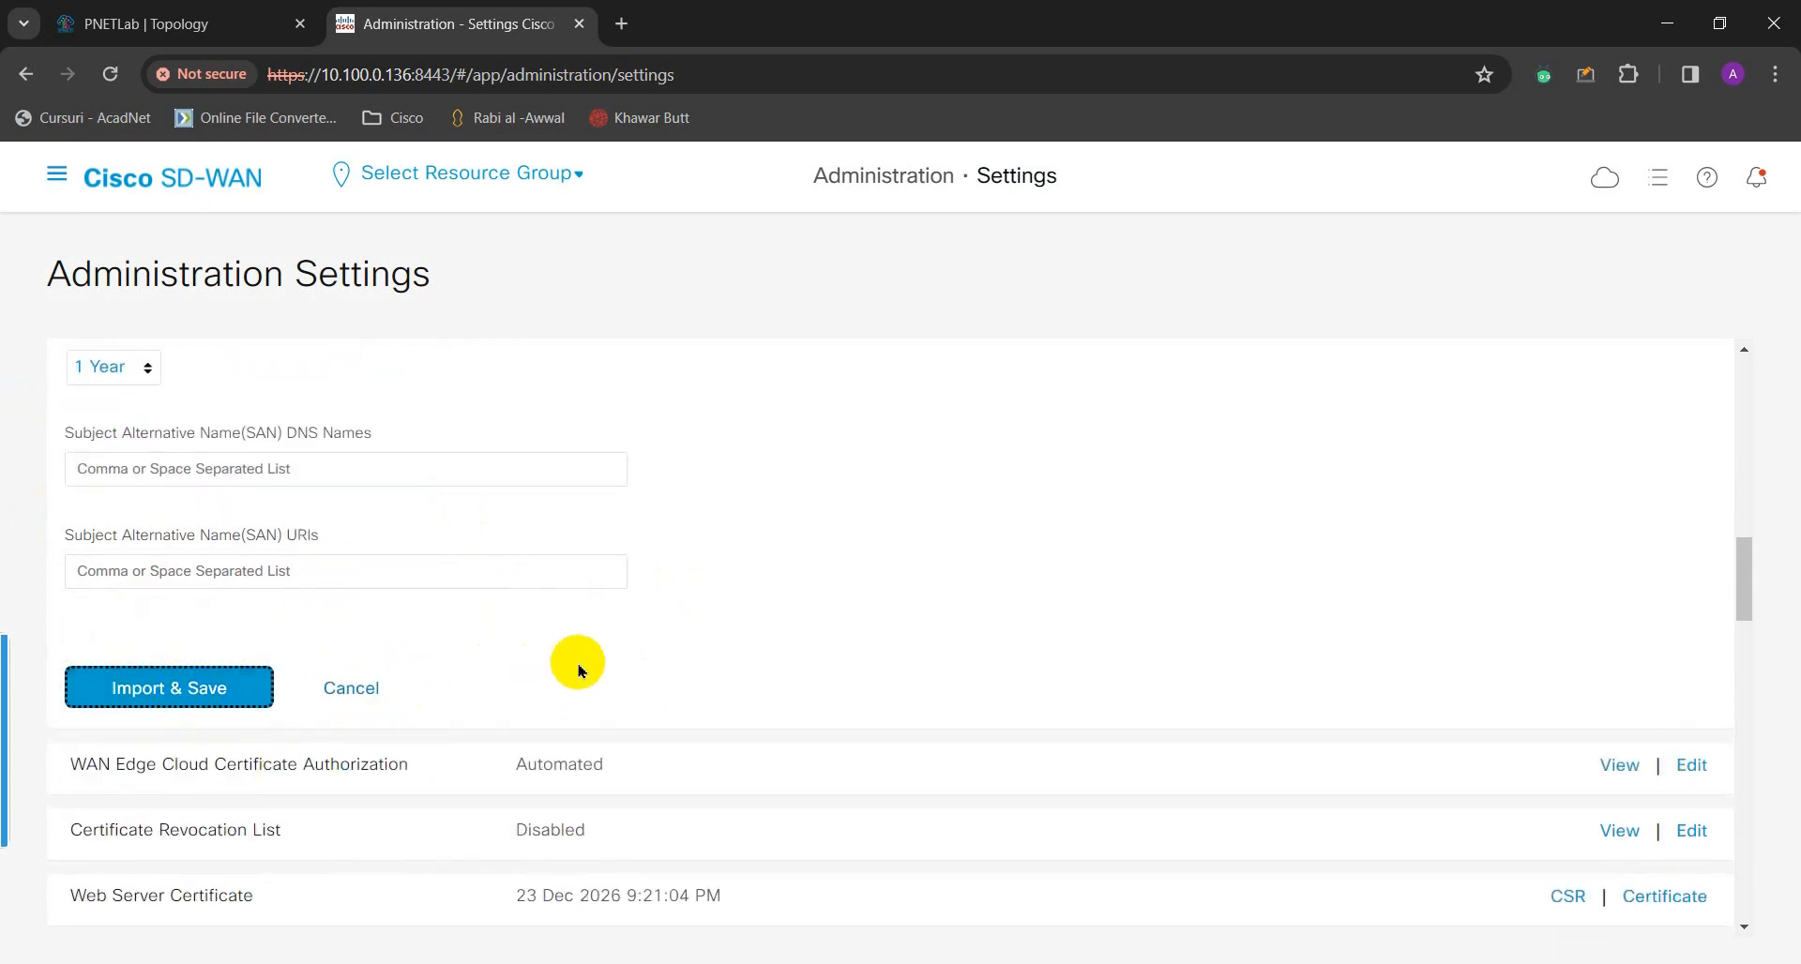
scroll(797, 583, up, 10)
scroll(797, 583, down, 6)
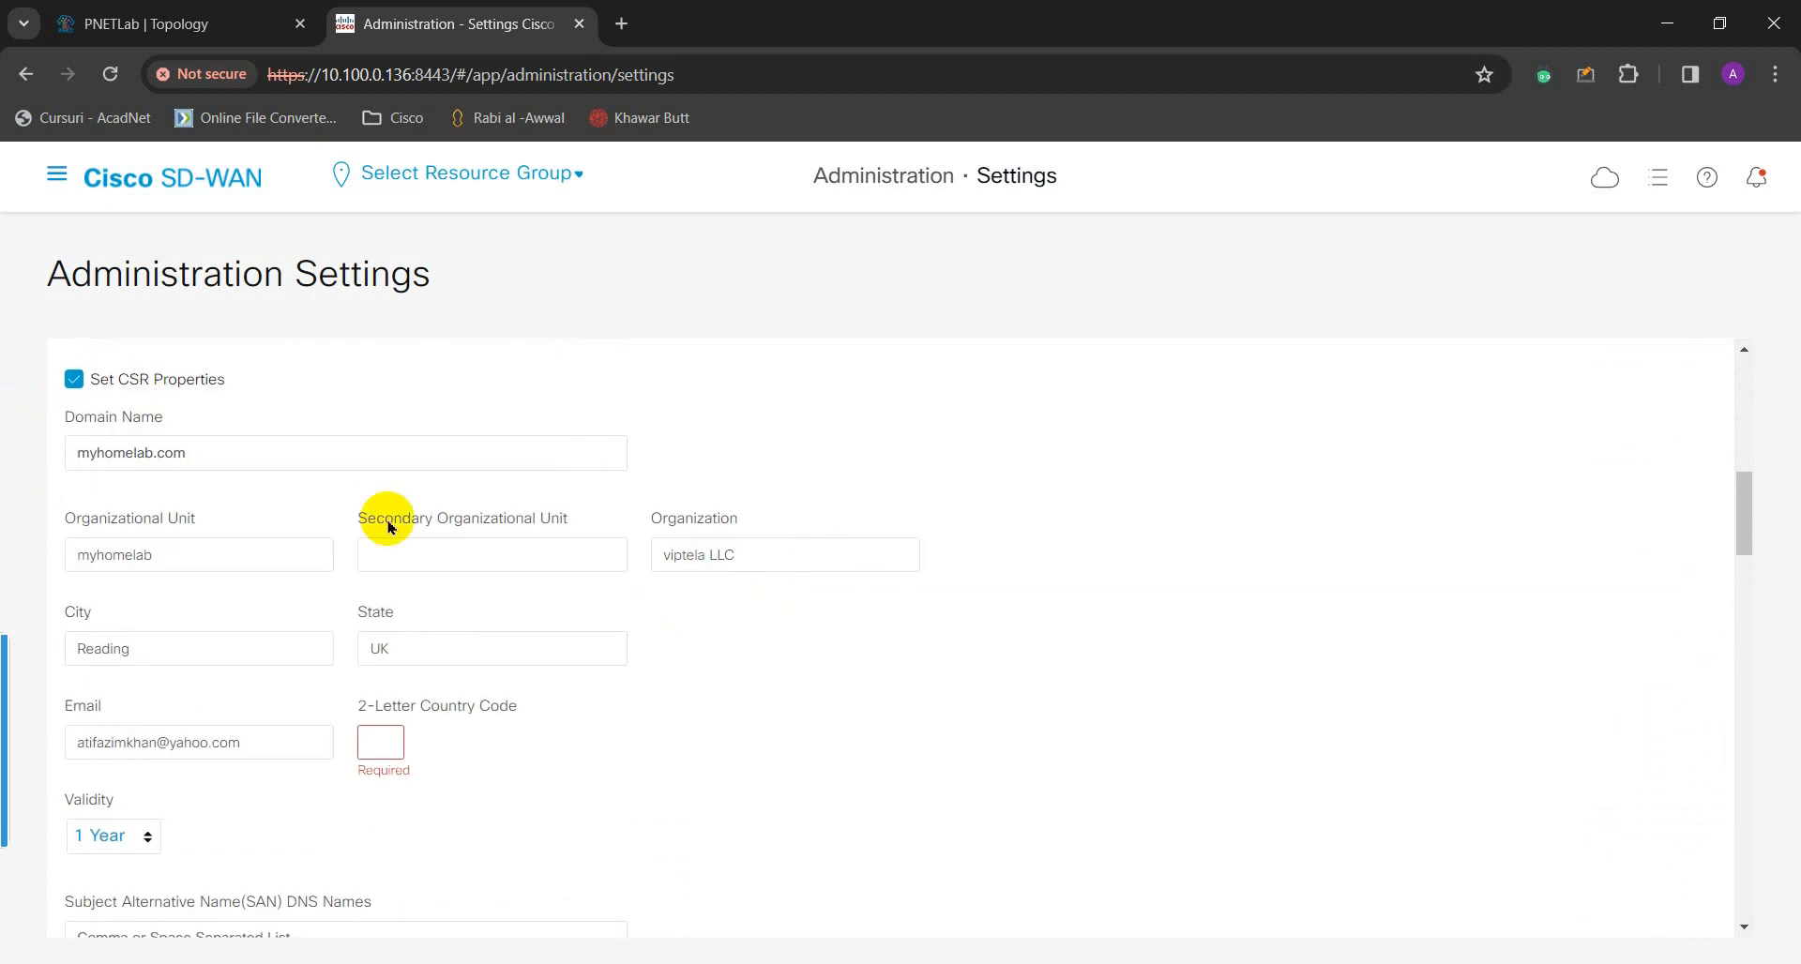
scroll(229, 566, down, 1)
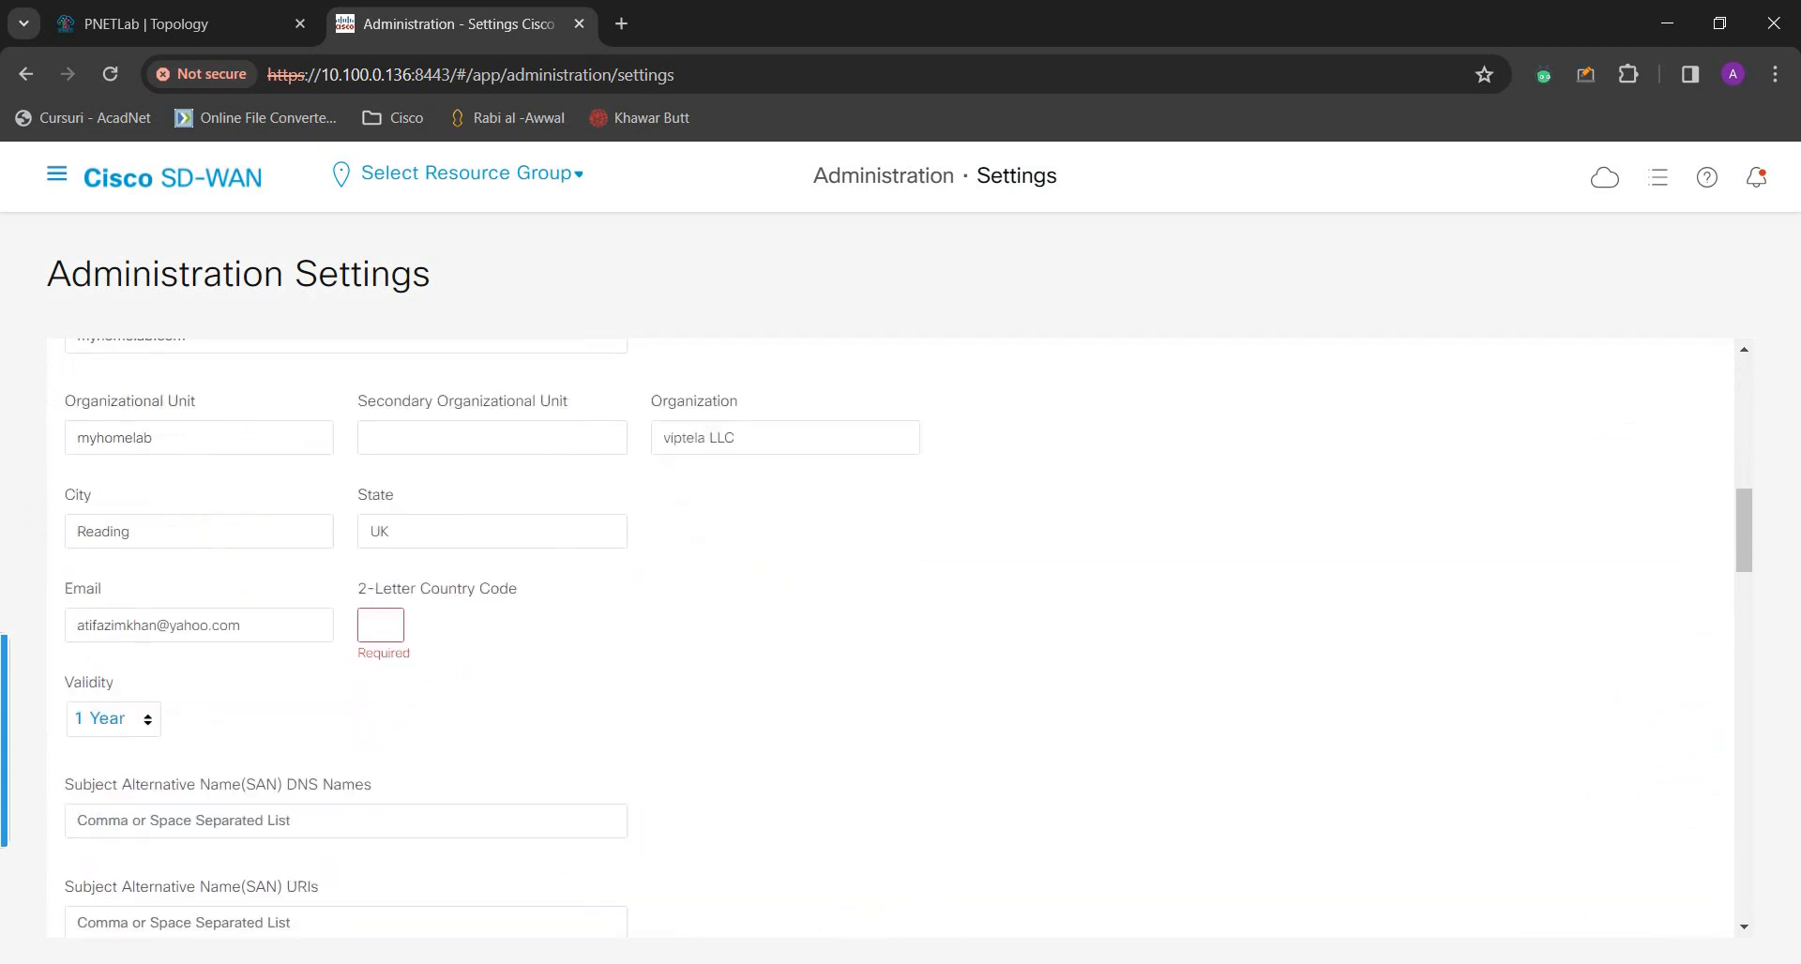
click(394, 622)
click(708, 704)
- Replace the CSR state UK with Bershire and Import & Save the root certificate settings
scroll(611, 790, down, 1)
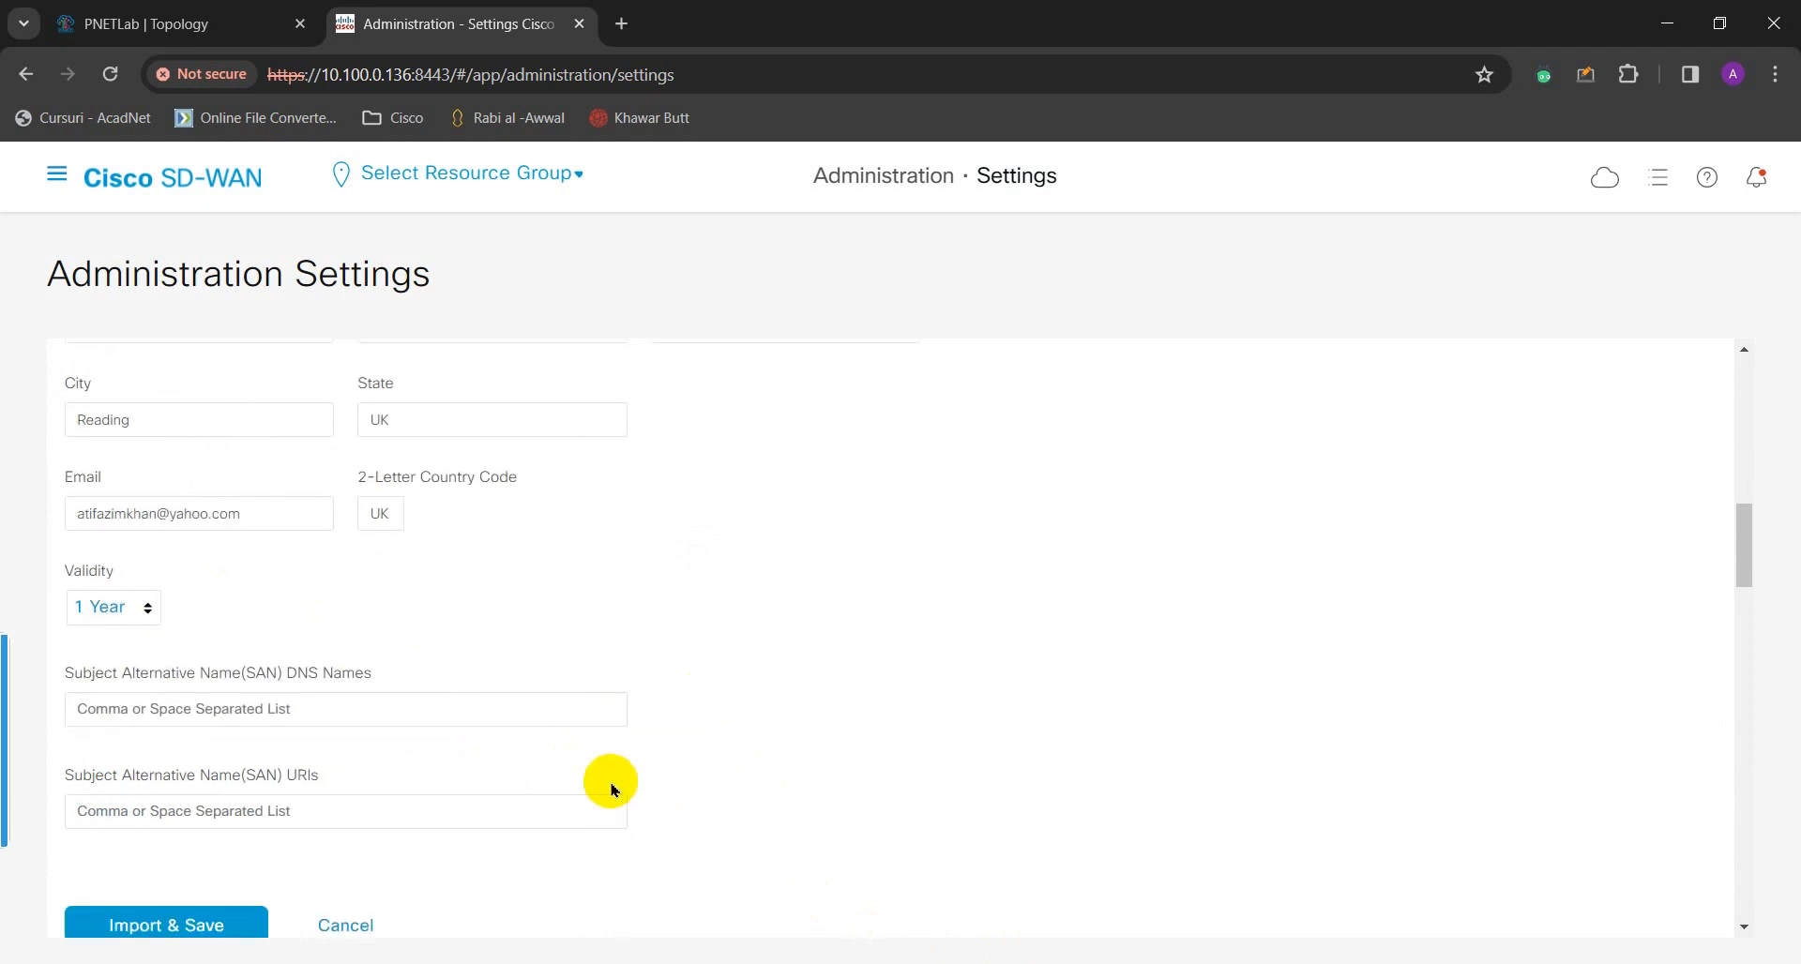
double_click(483, 409)
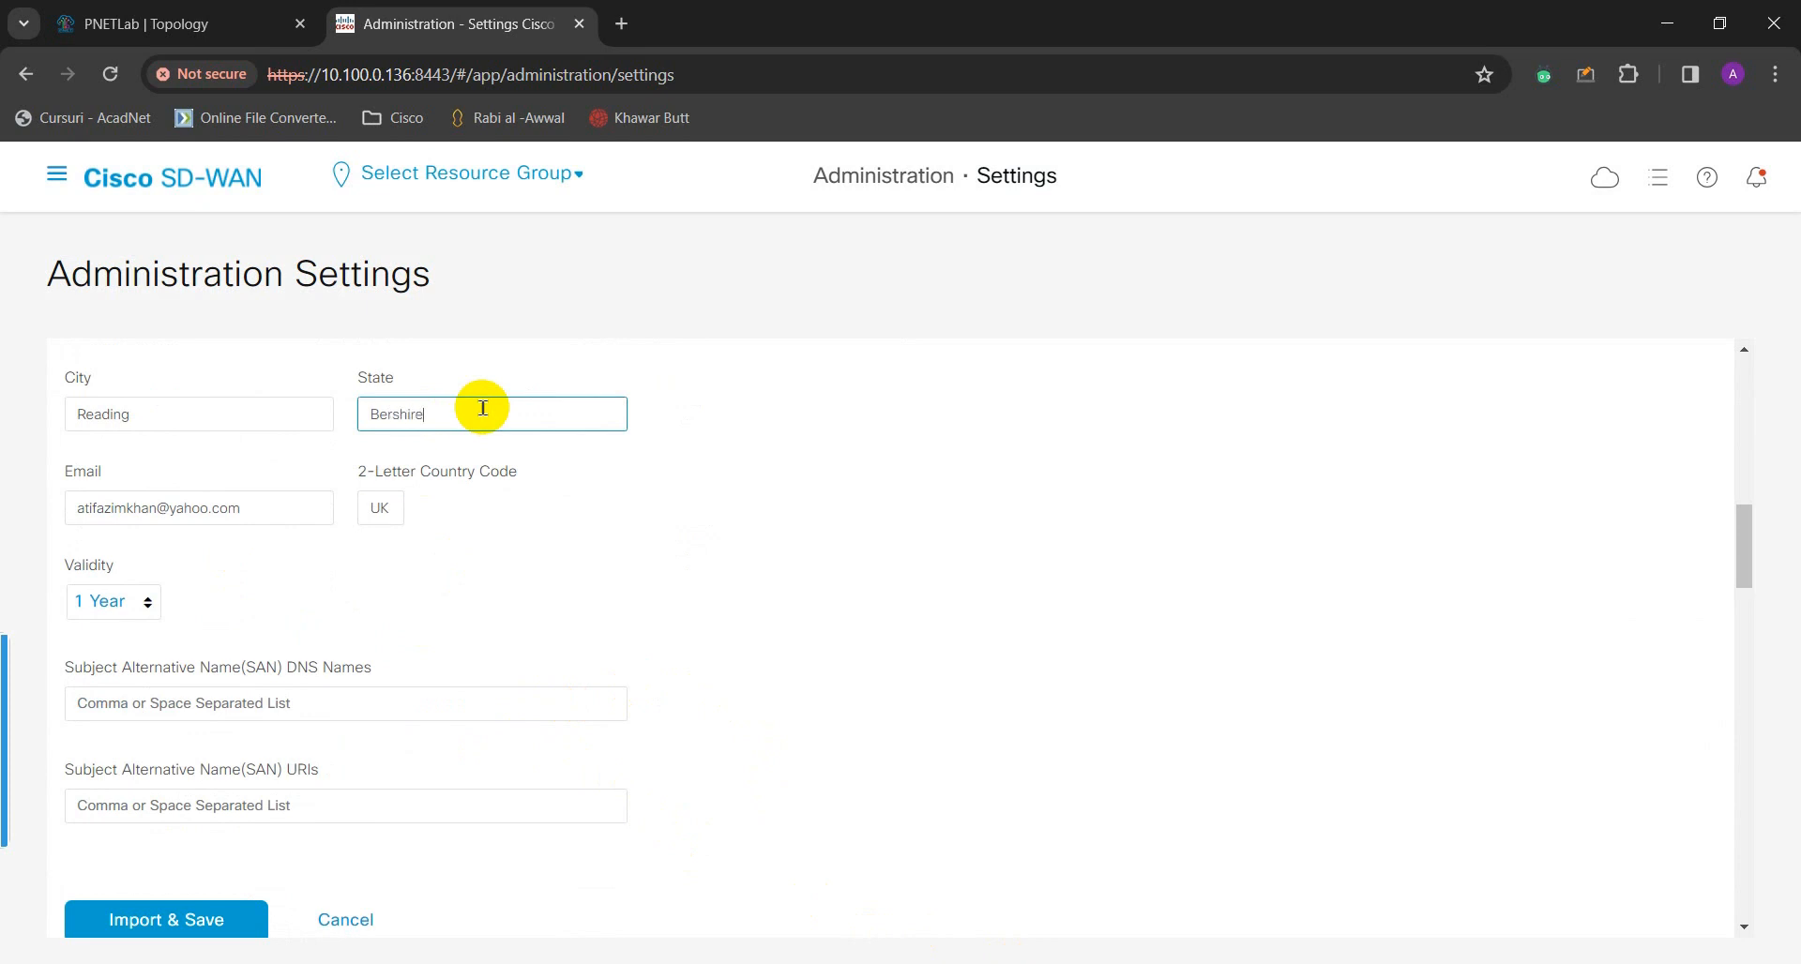
click(723, 471)
scroll(726, 580, down, 1)
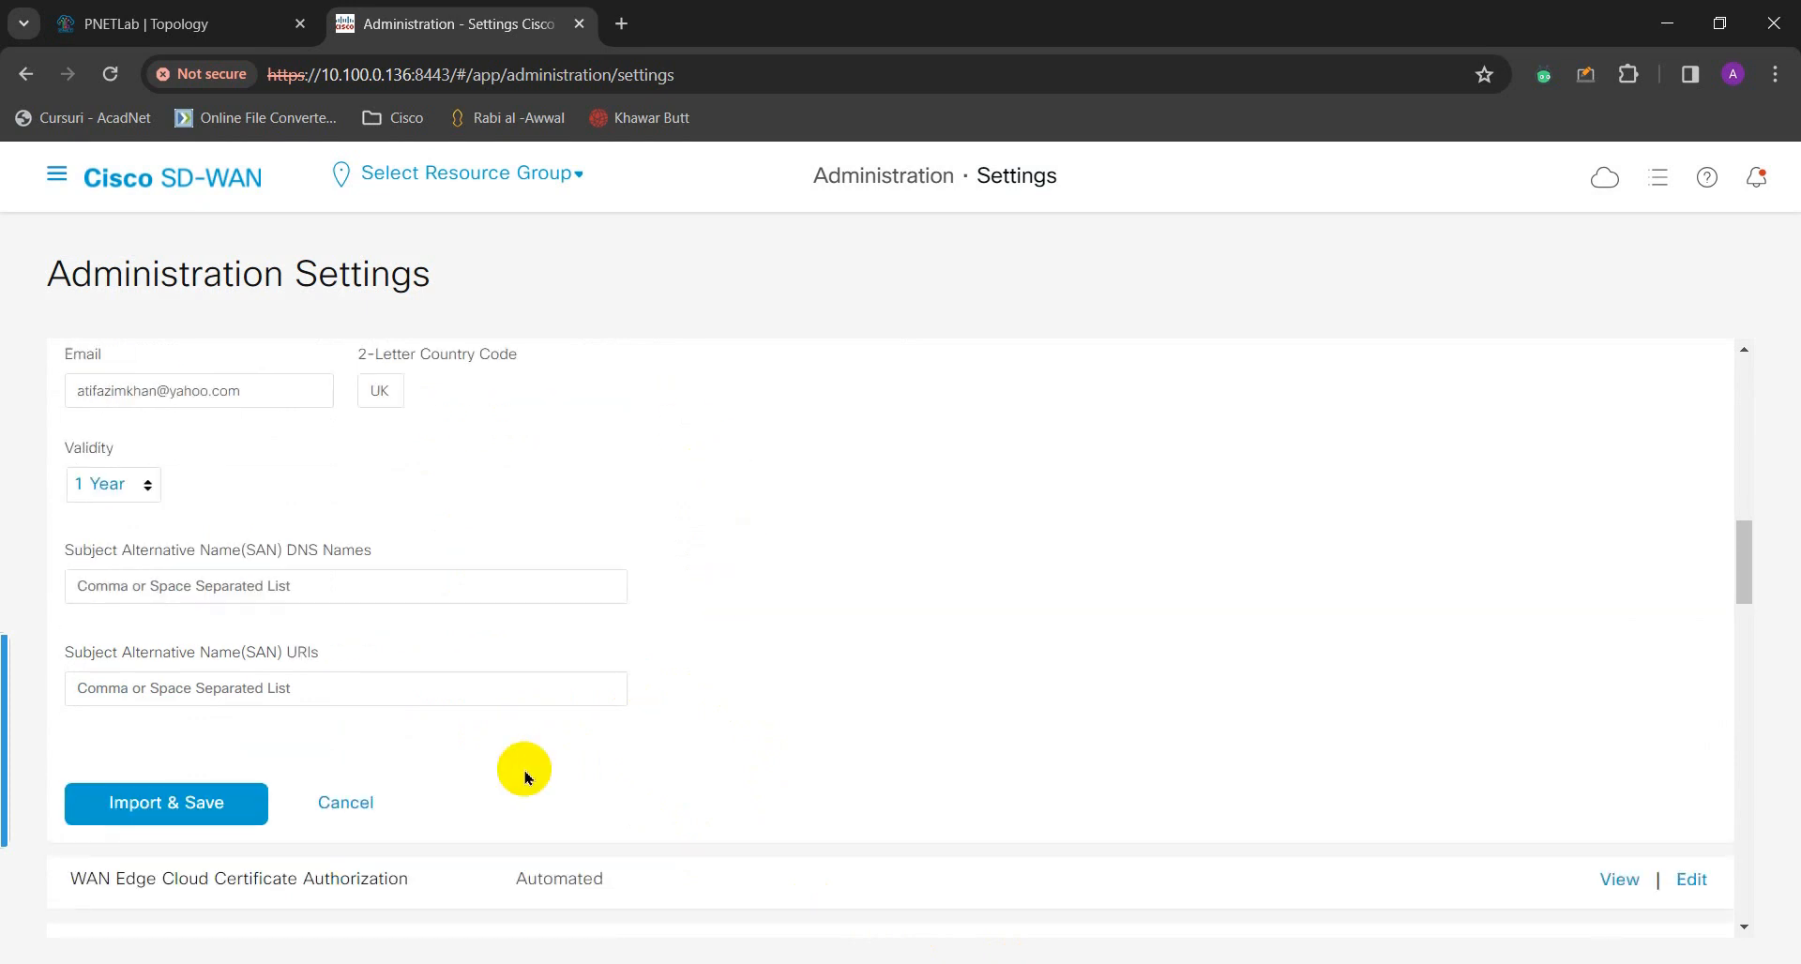
click(235, 809)
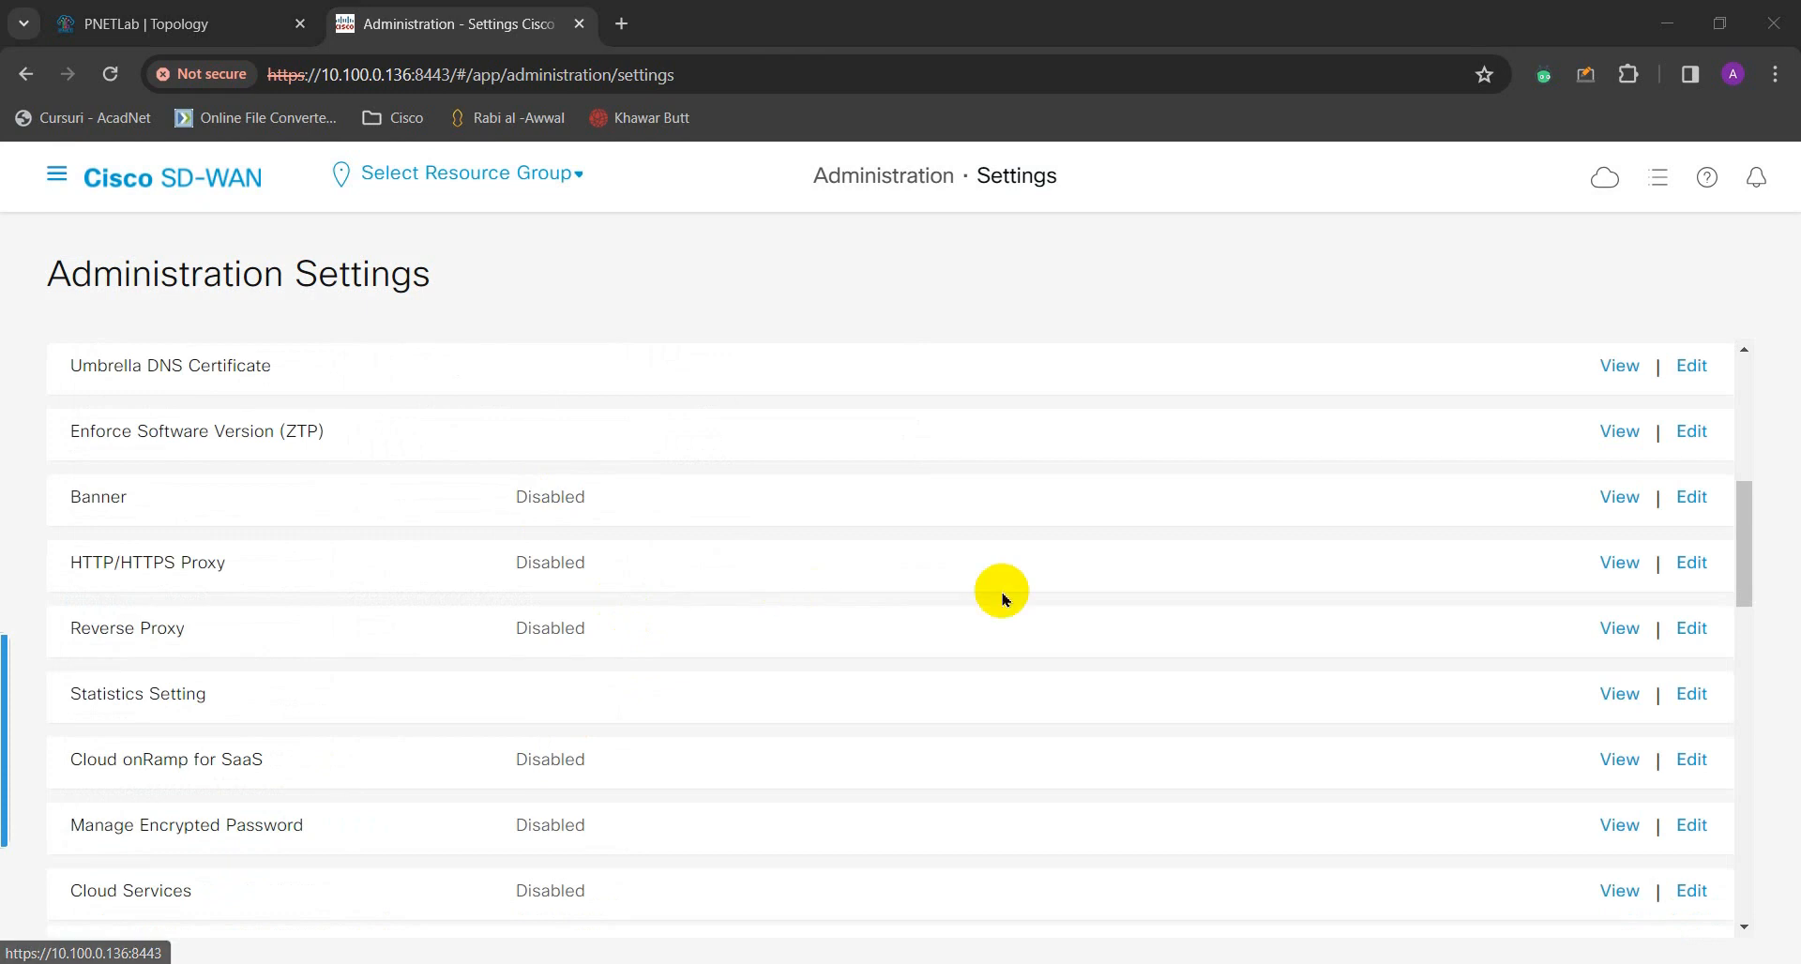
- Scroll Administration Settings to show Controller Certificate Authorization as Enterprise and the Web Server Certificate row
scroll(975, 586, up, 6)
scroll(807, 571, down, 9)
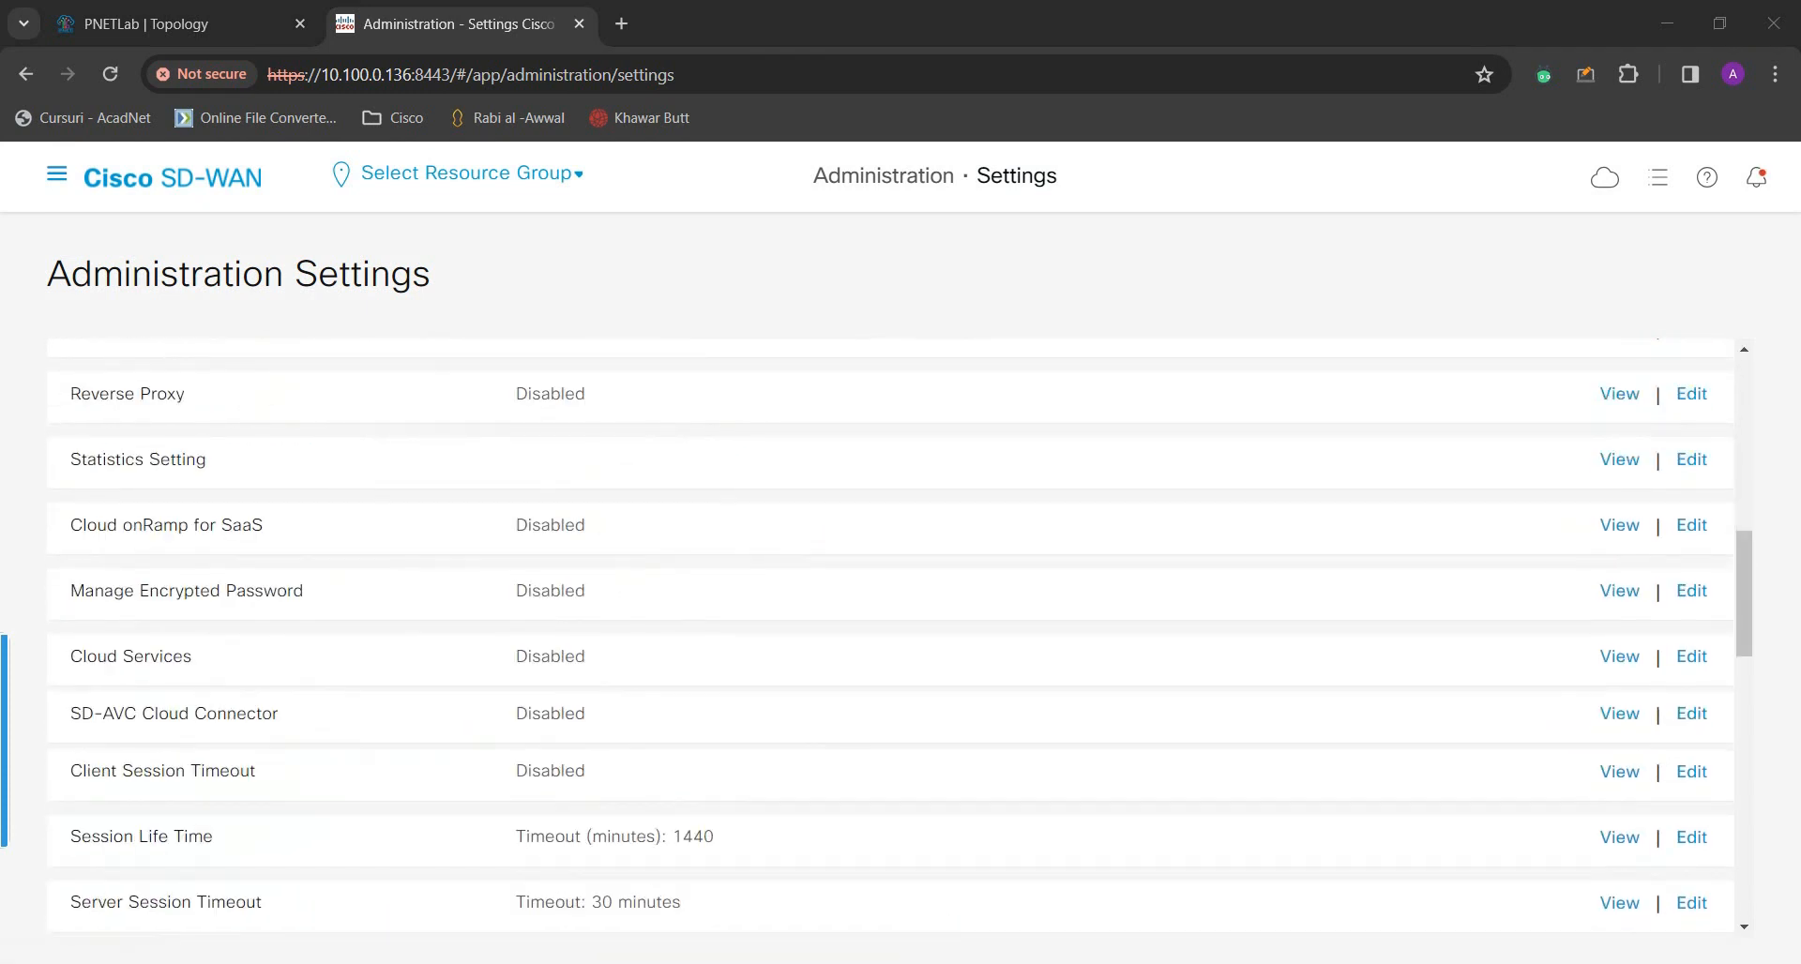
scroll(871, 761, down, 2)
scroll(835, 755, down, 3)
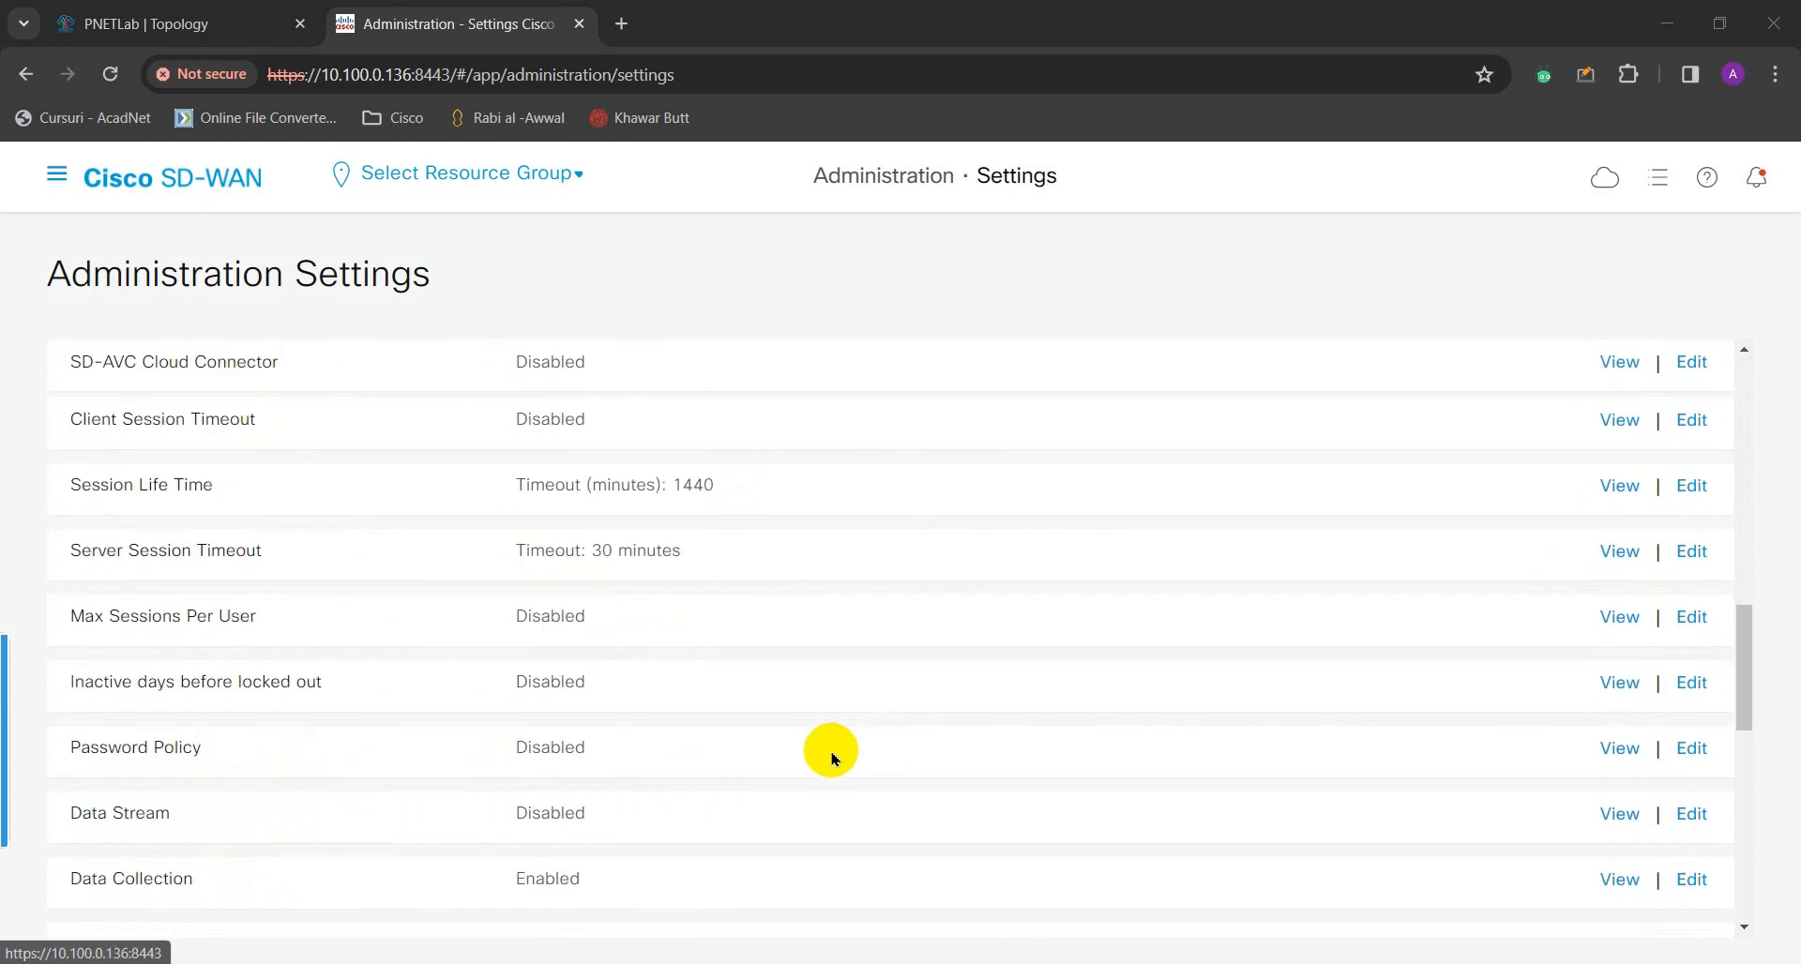
scroll(944, 832, up, 4)
scroll(846, 791, up, 5)
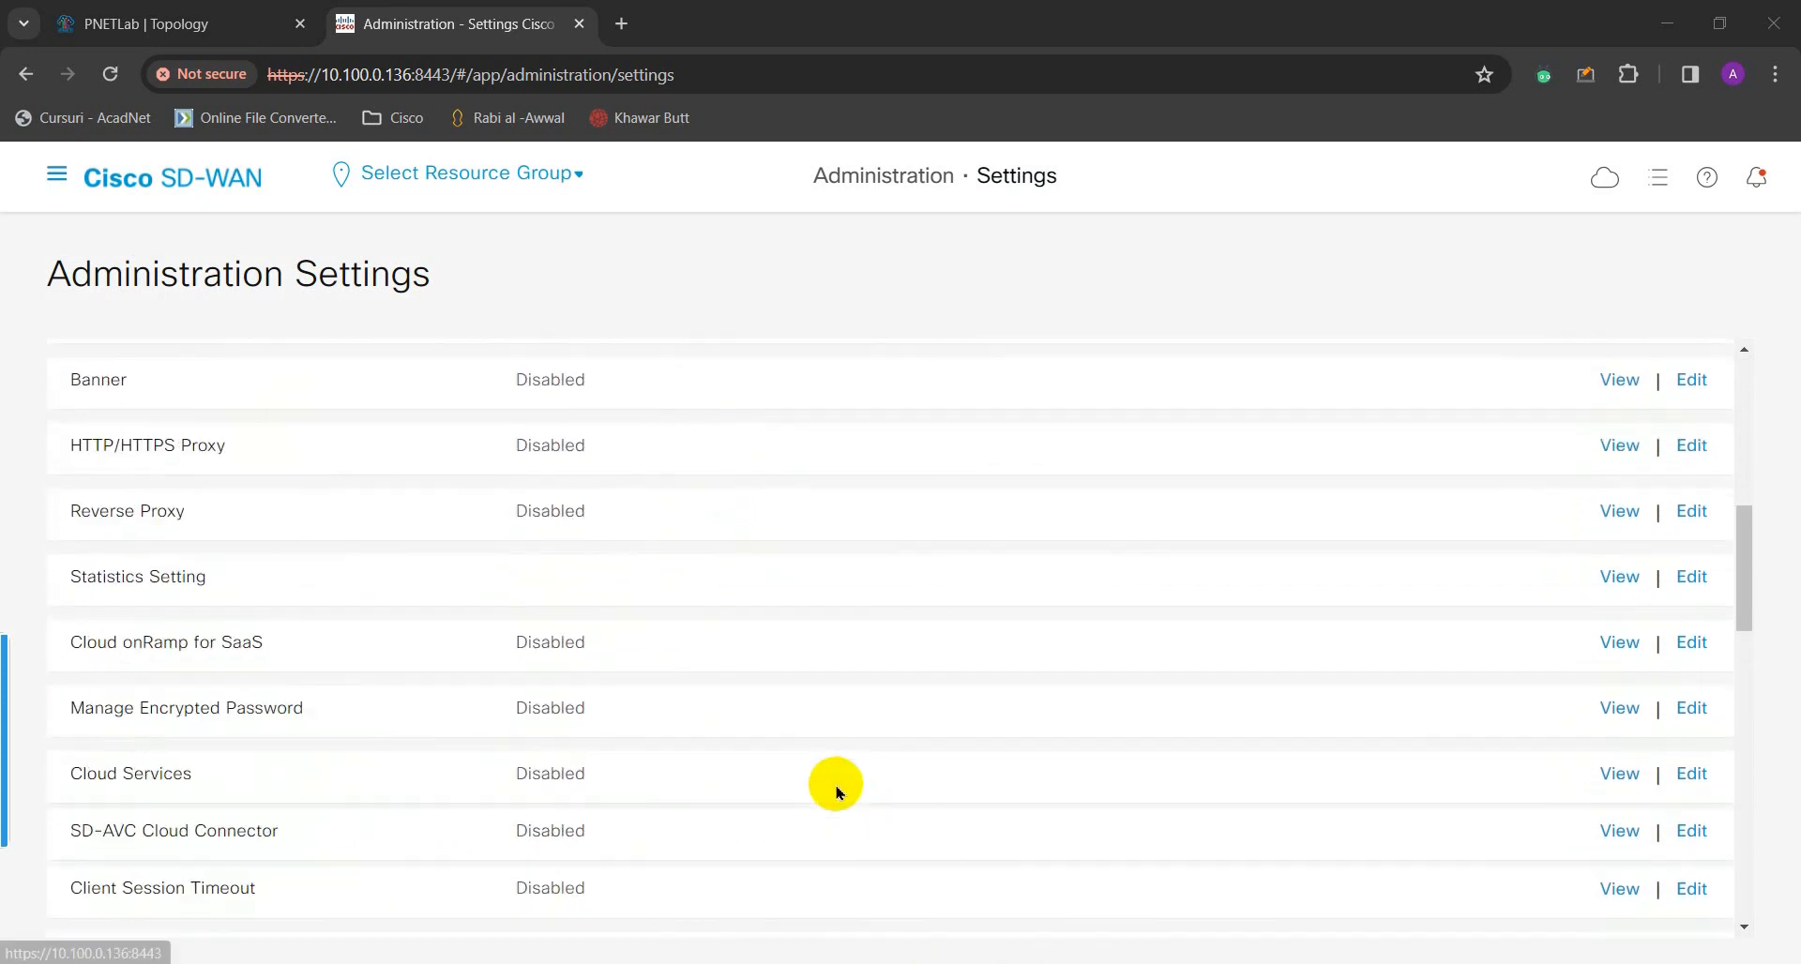
click(56, 181)
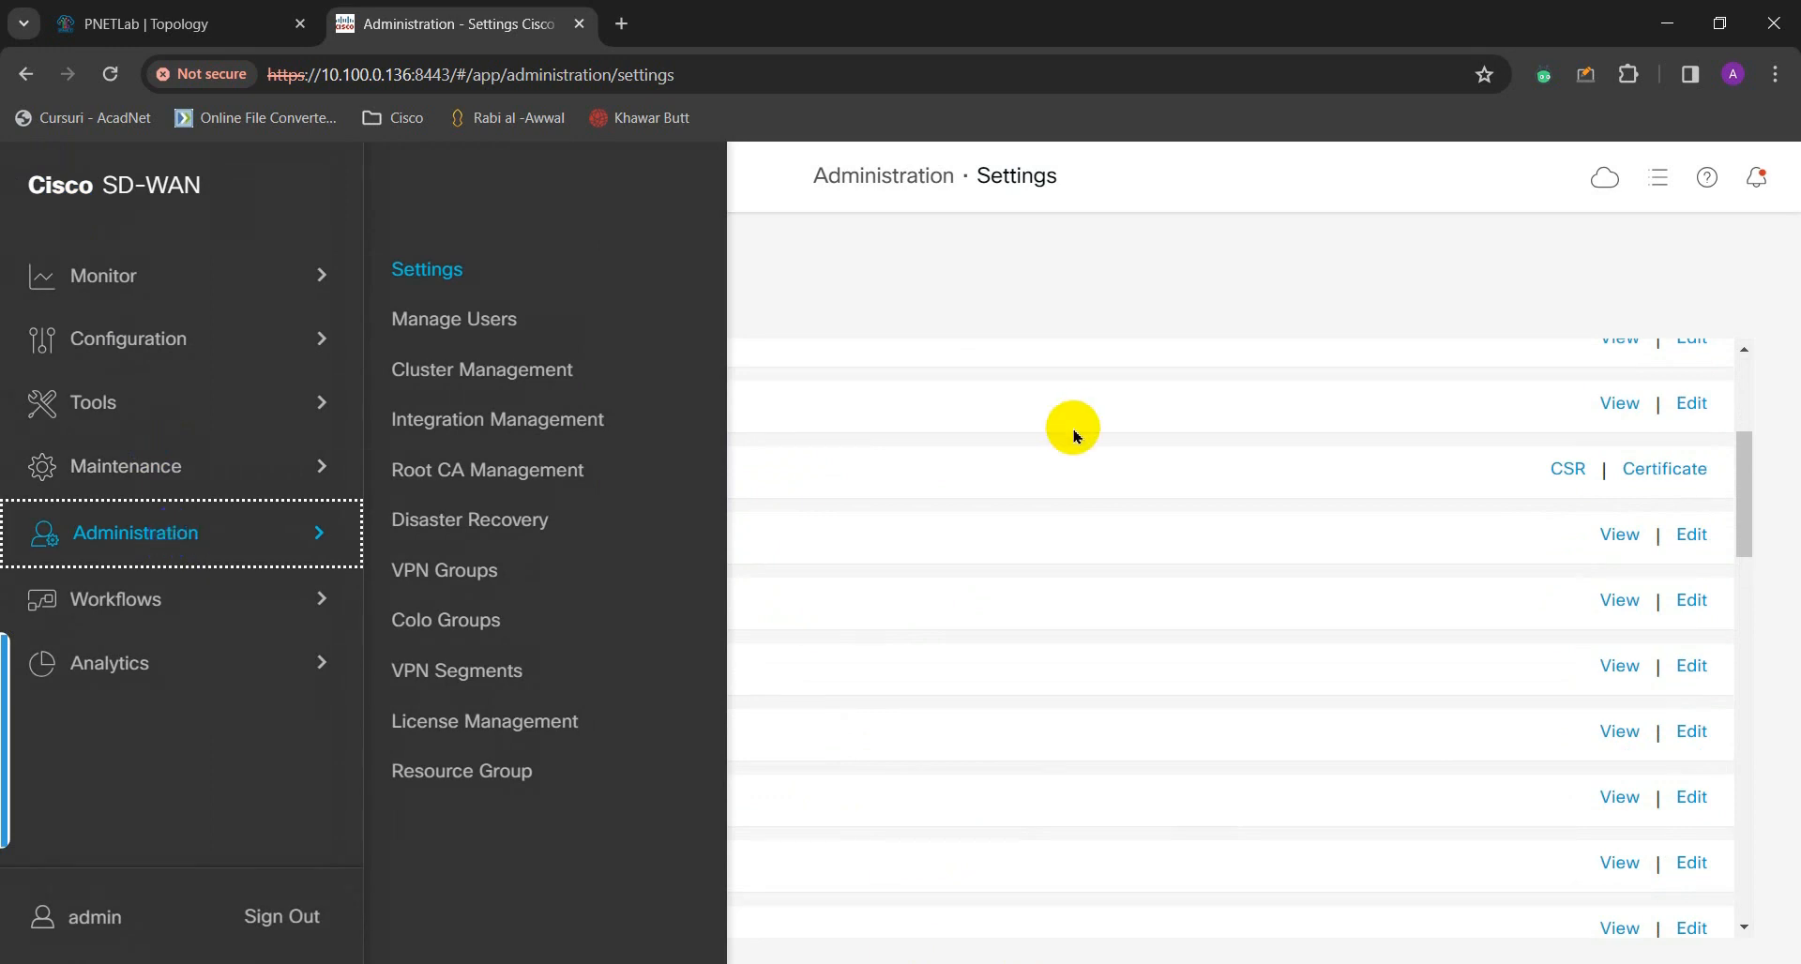
click(1074, 290)
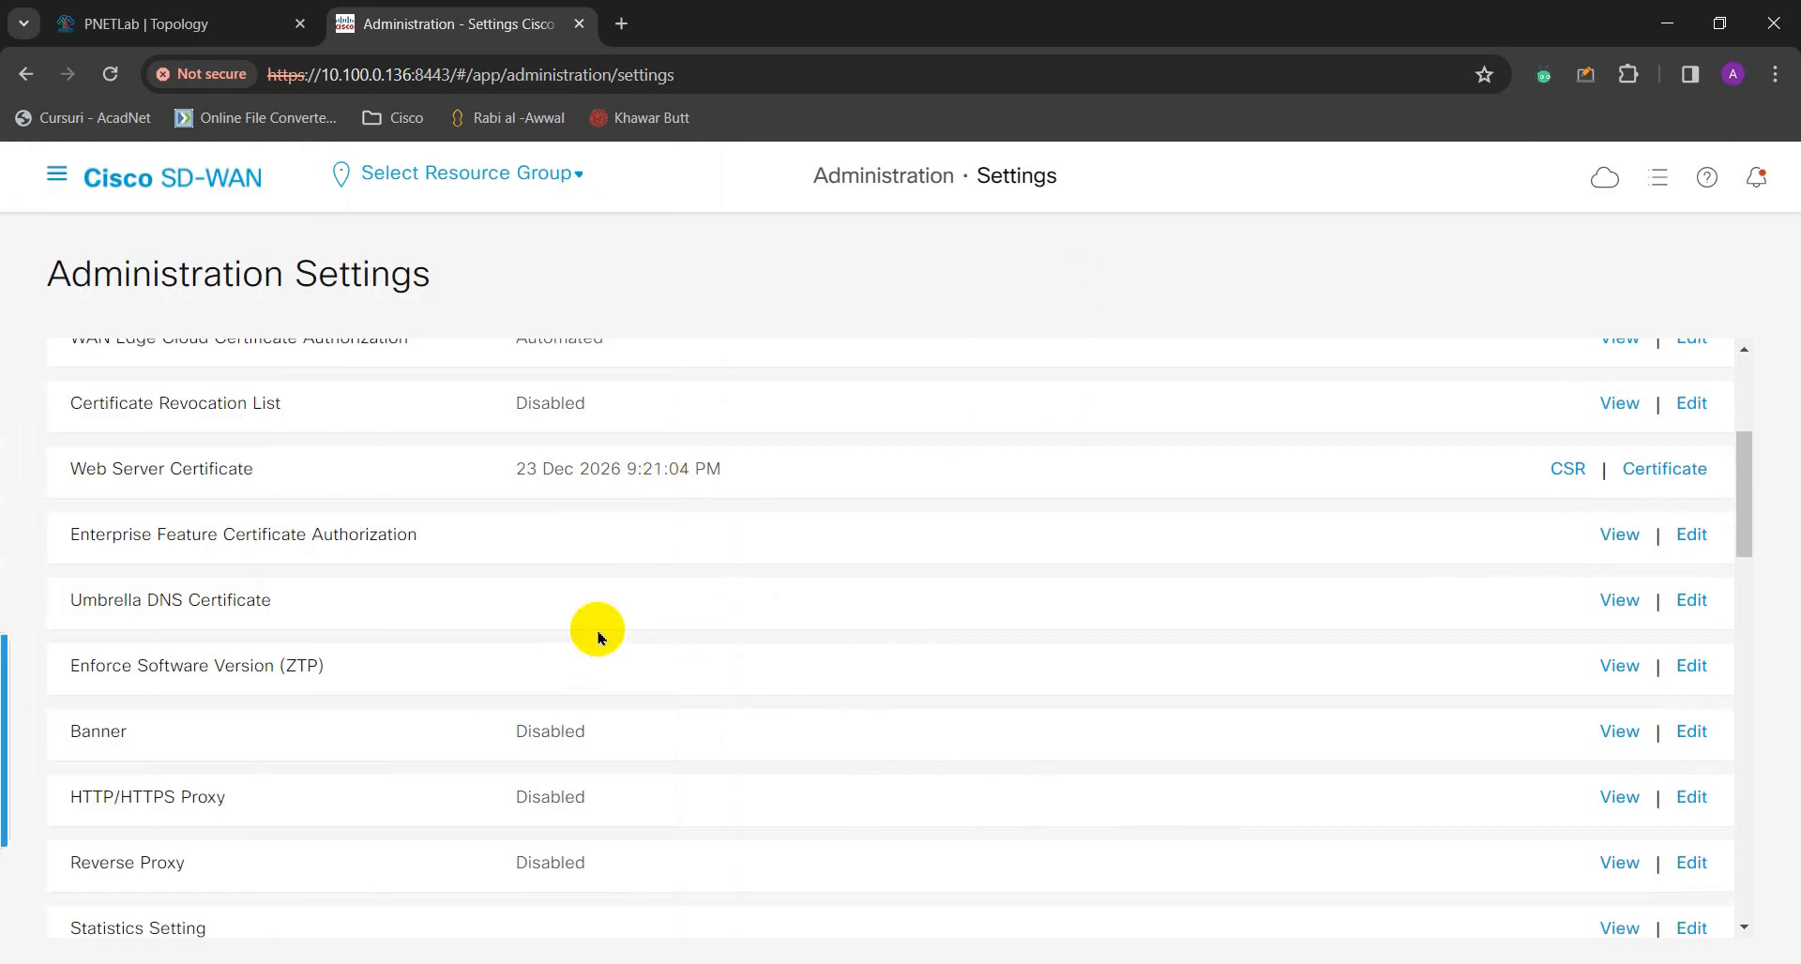
scroll(647, 623, up, 3)
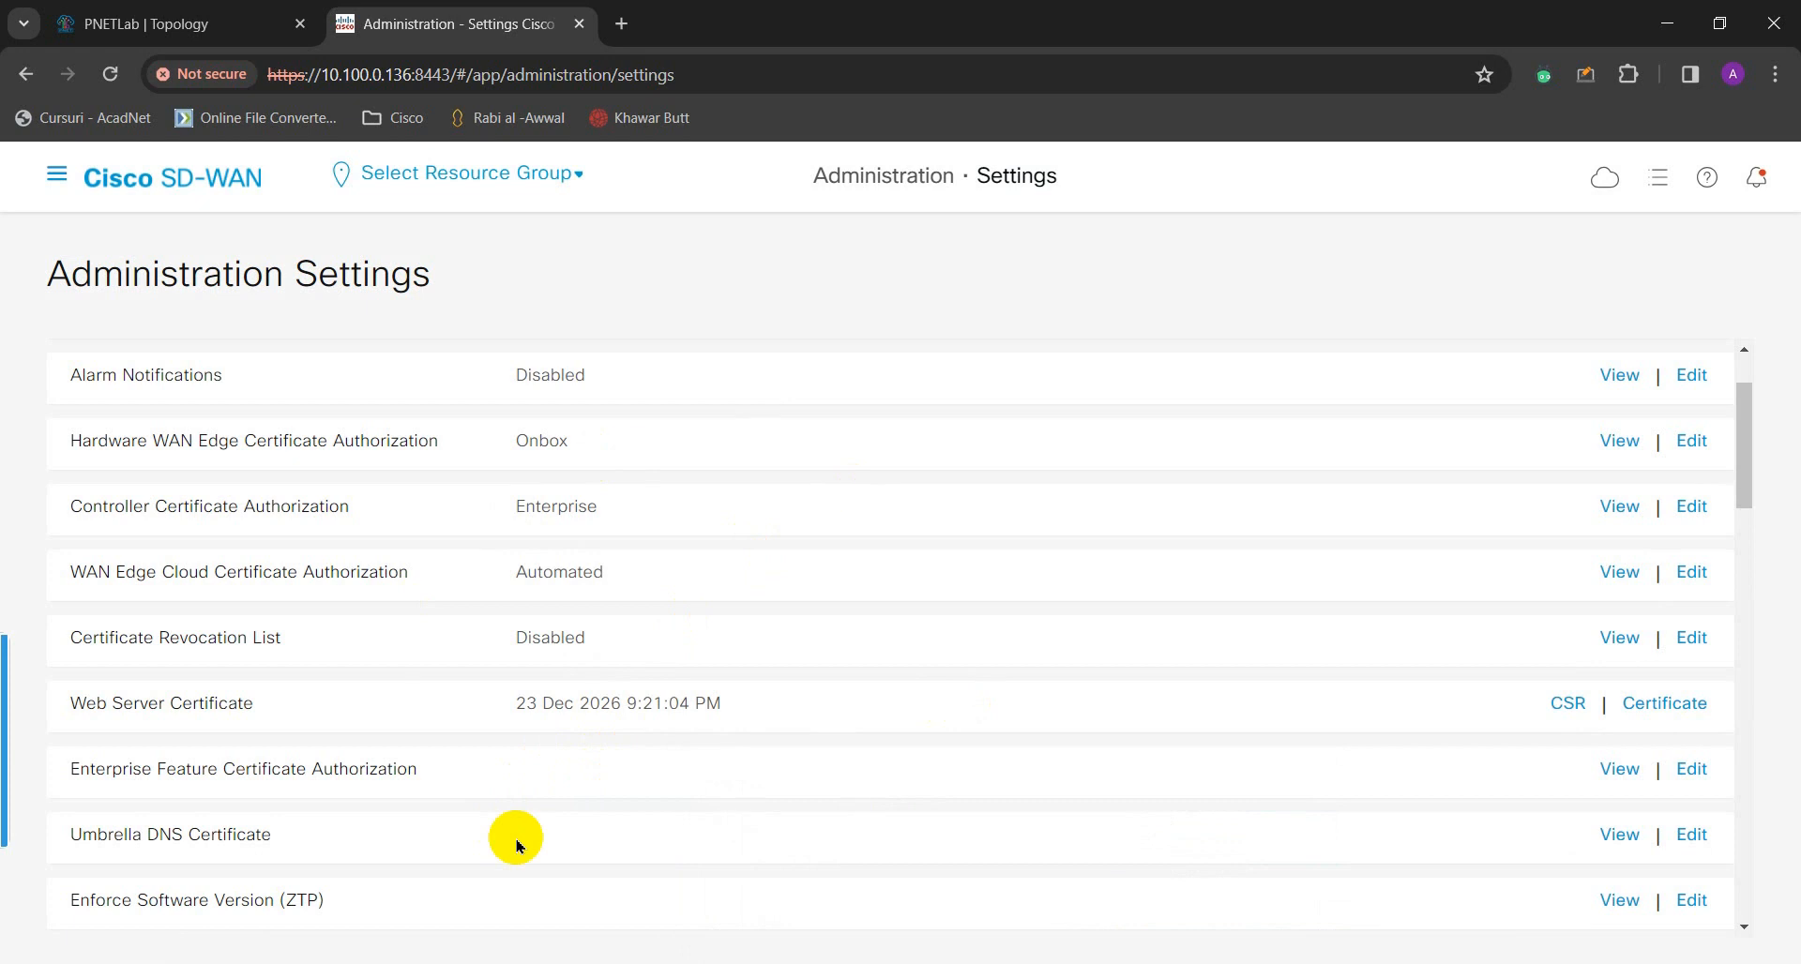
- Go to Root CA Management and view the myhomelab-WADSERVER-CA certificate's details
click(56, 174)
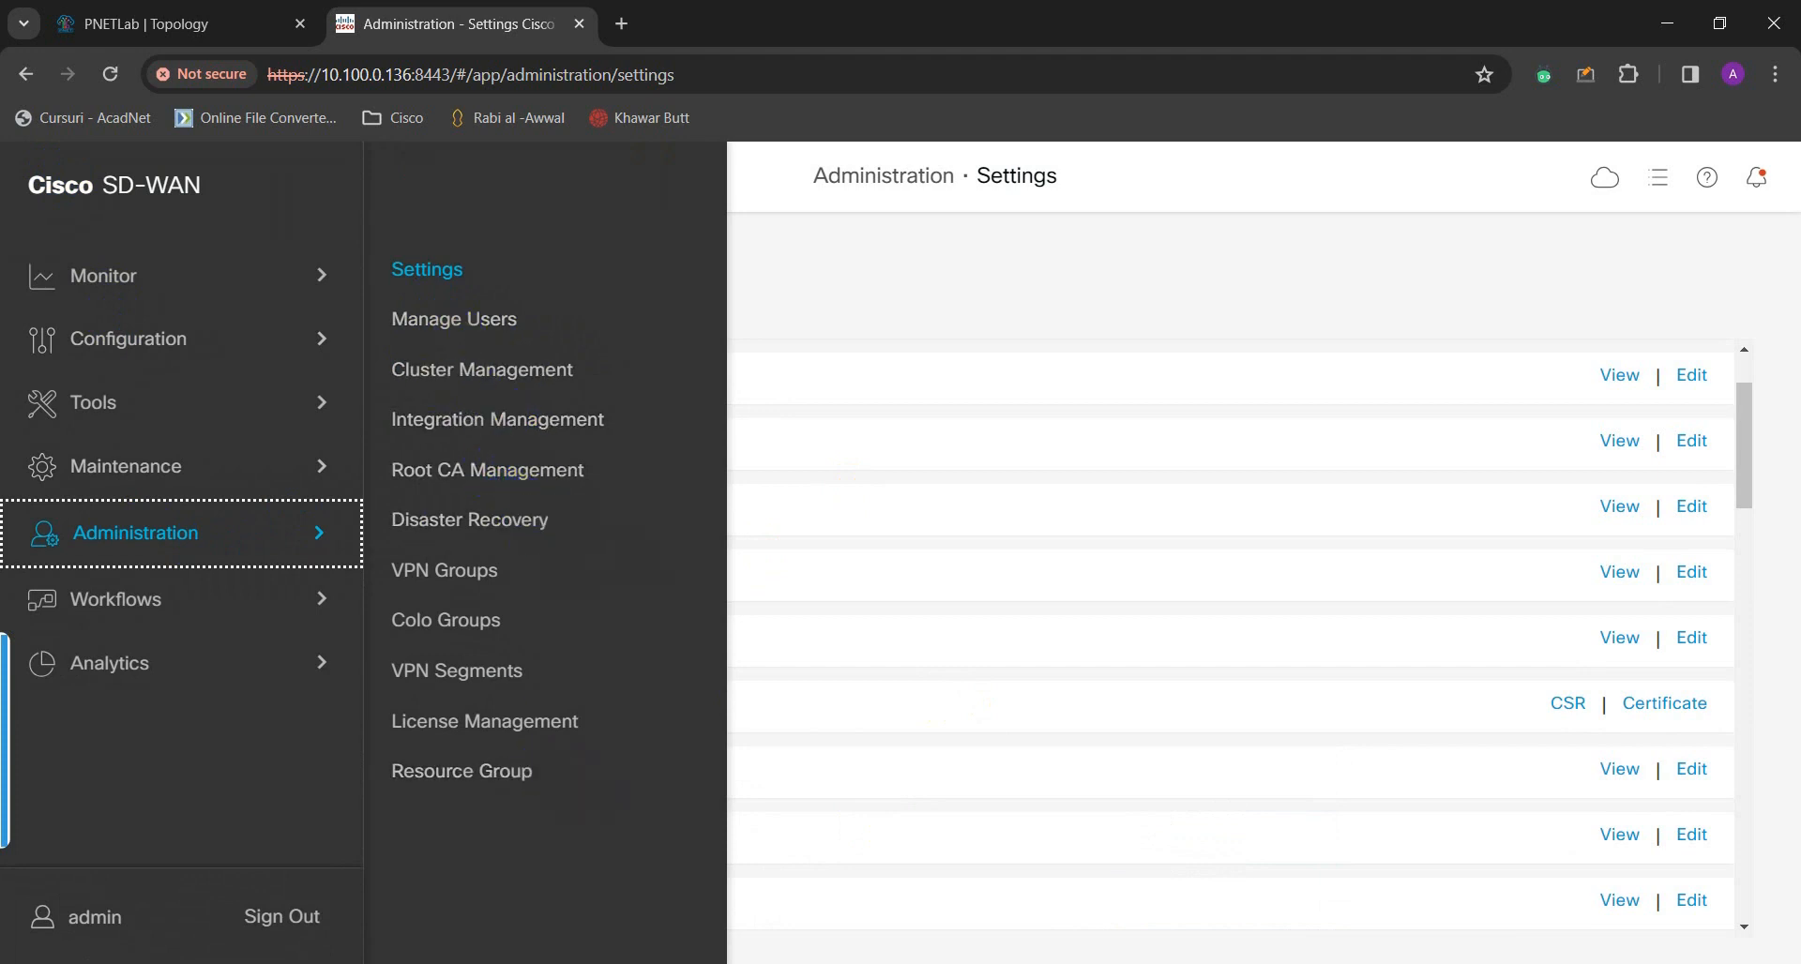
click(506, 470)
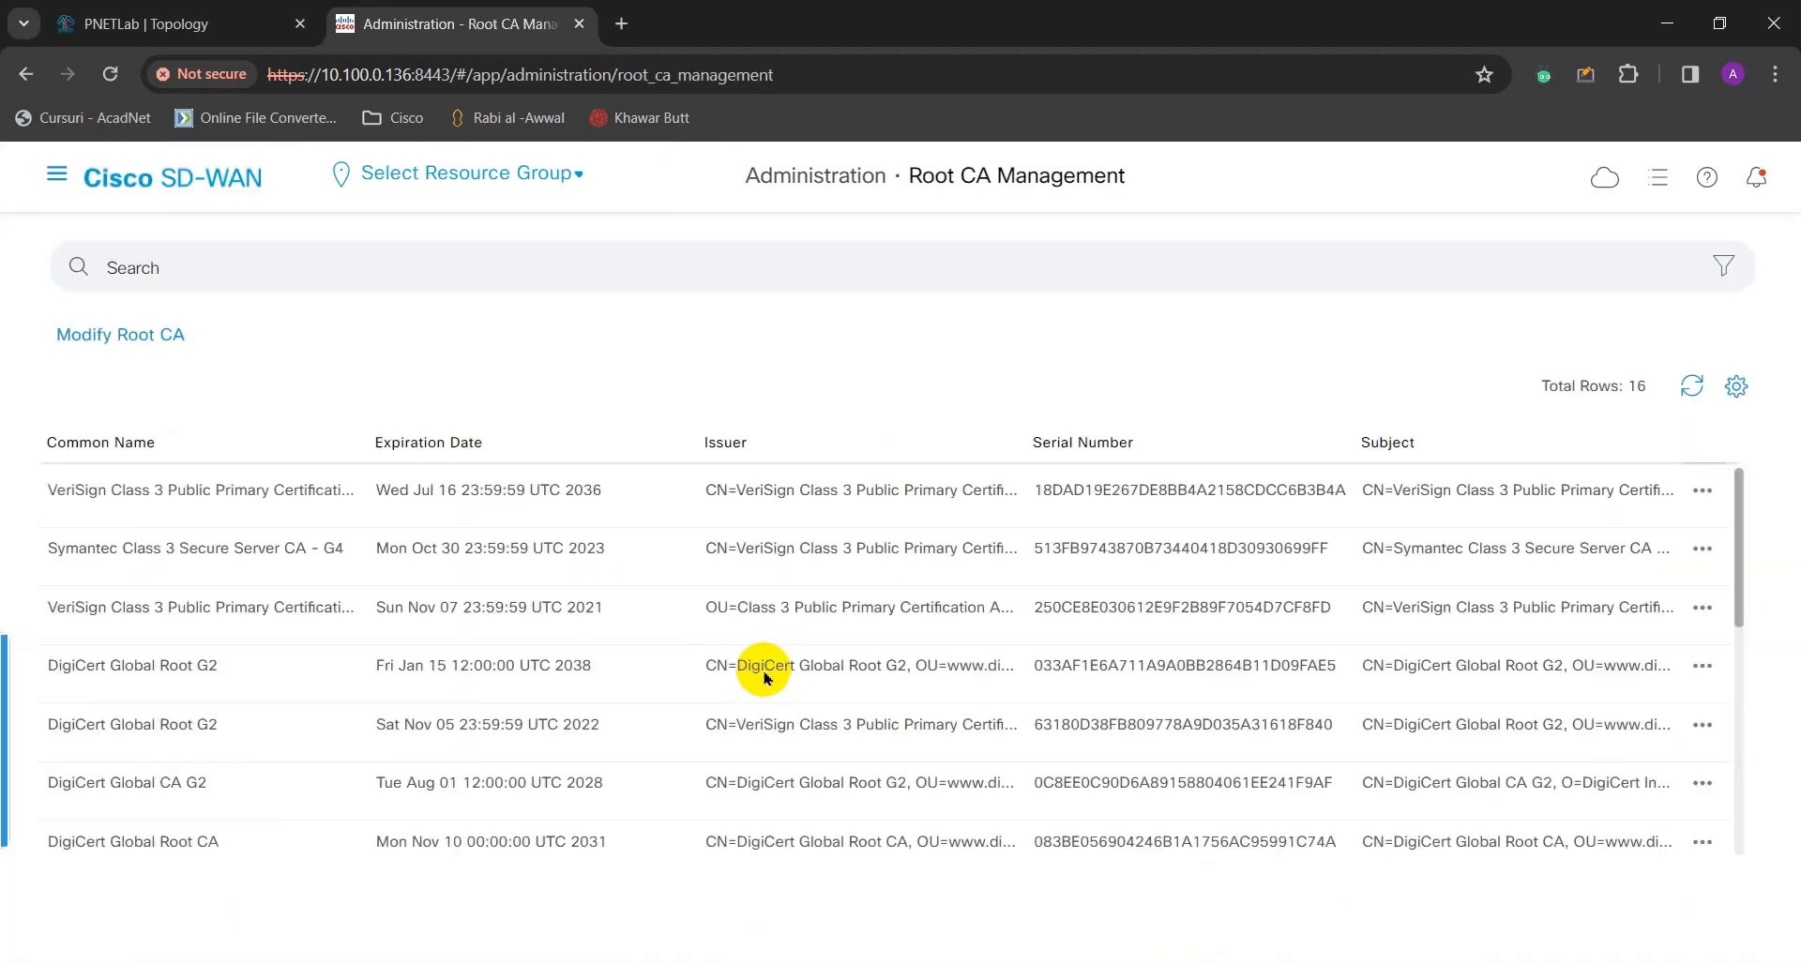
scroll(662, 636, down, 5)
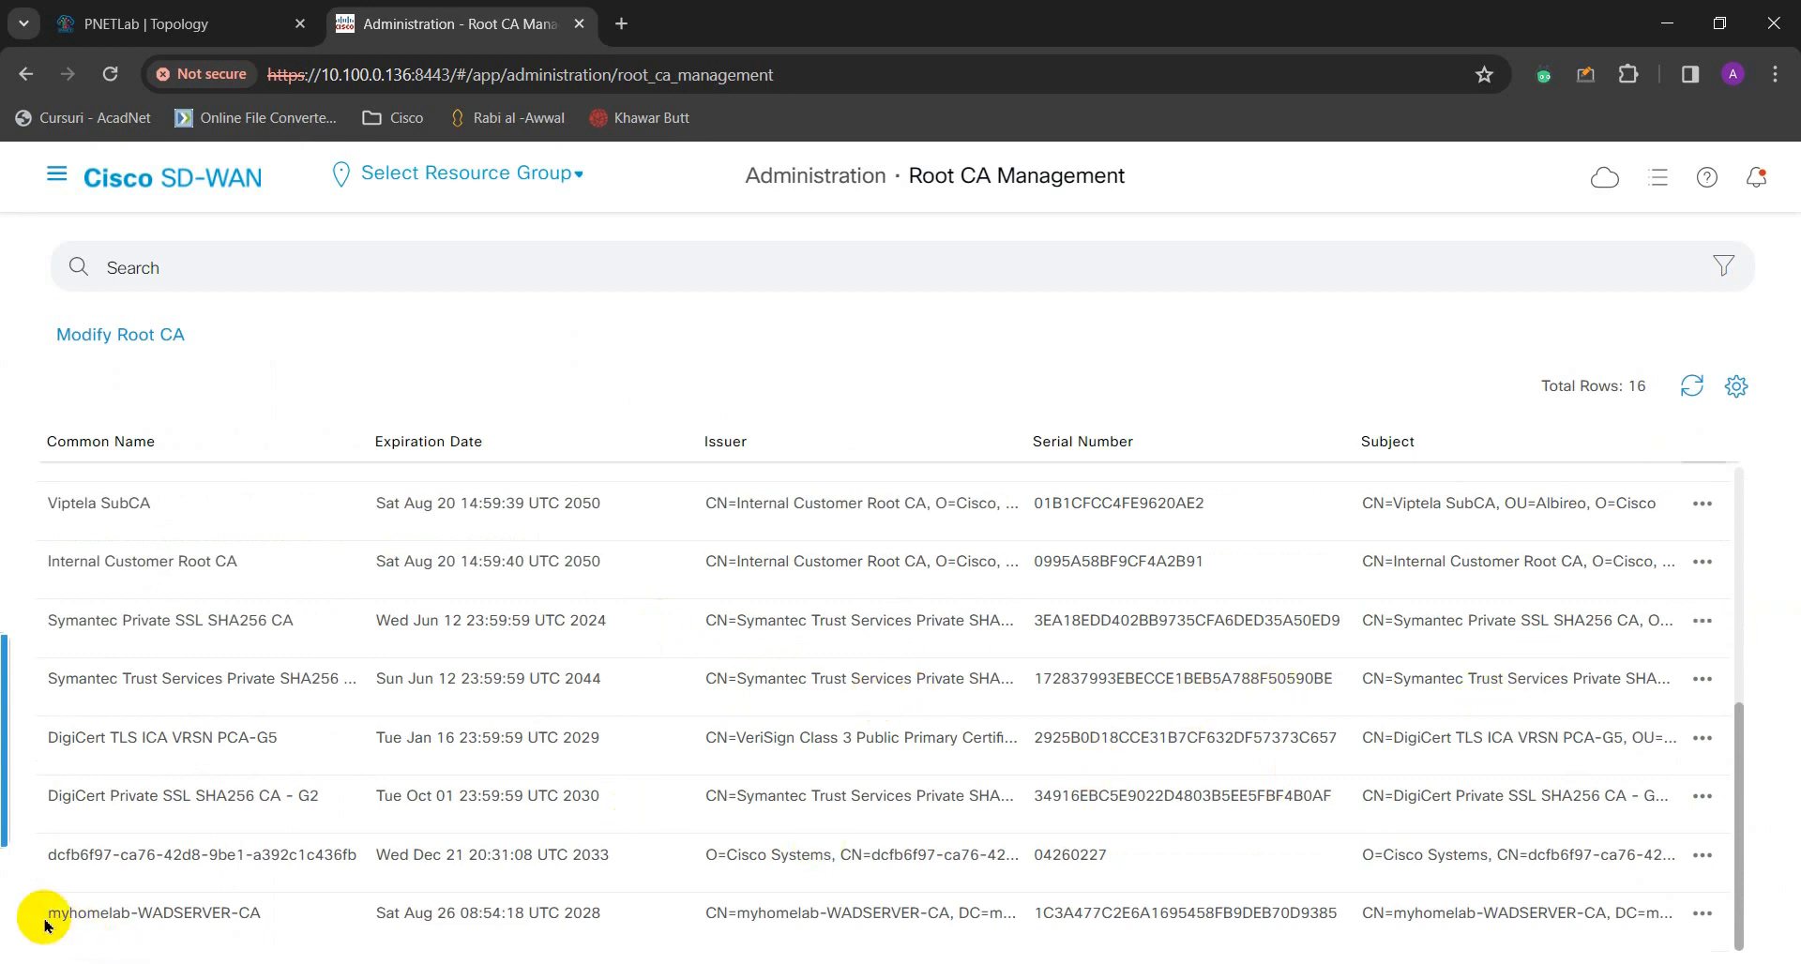
drag(42, 912, 265, 916)
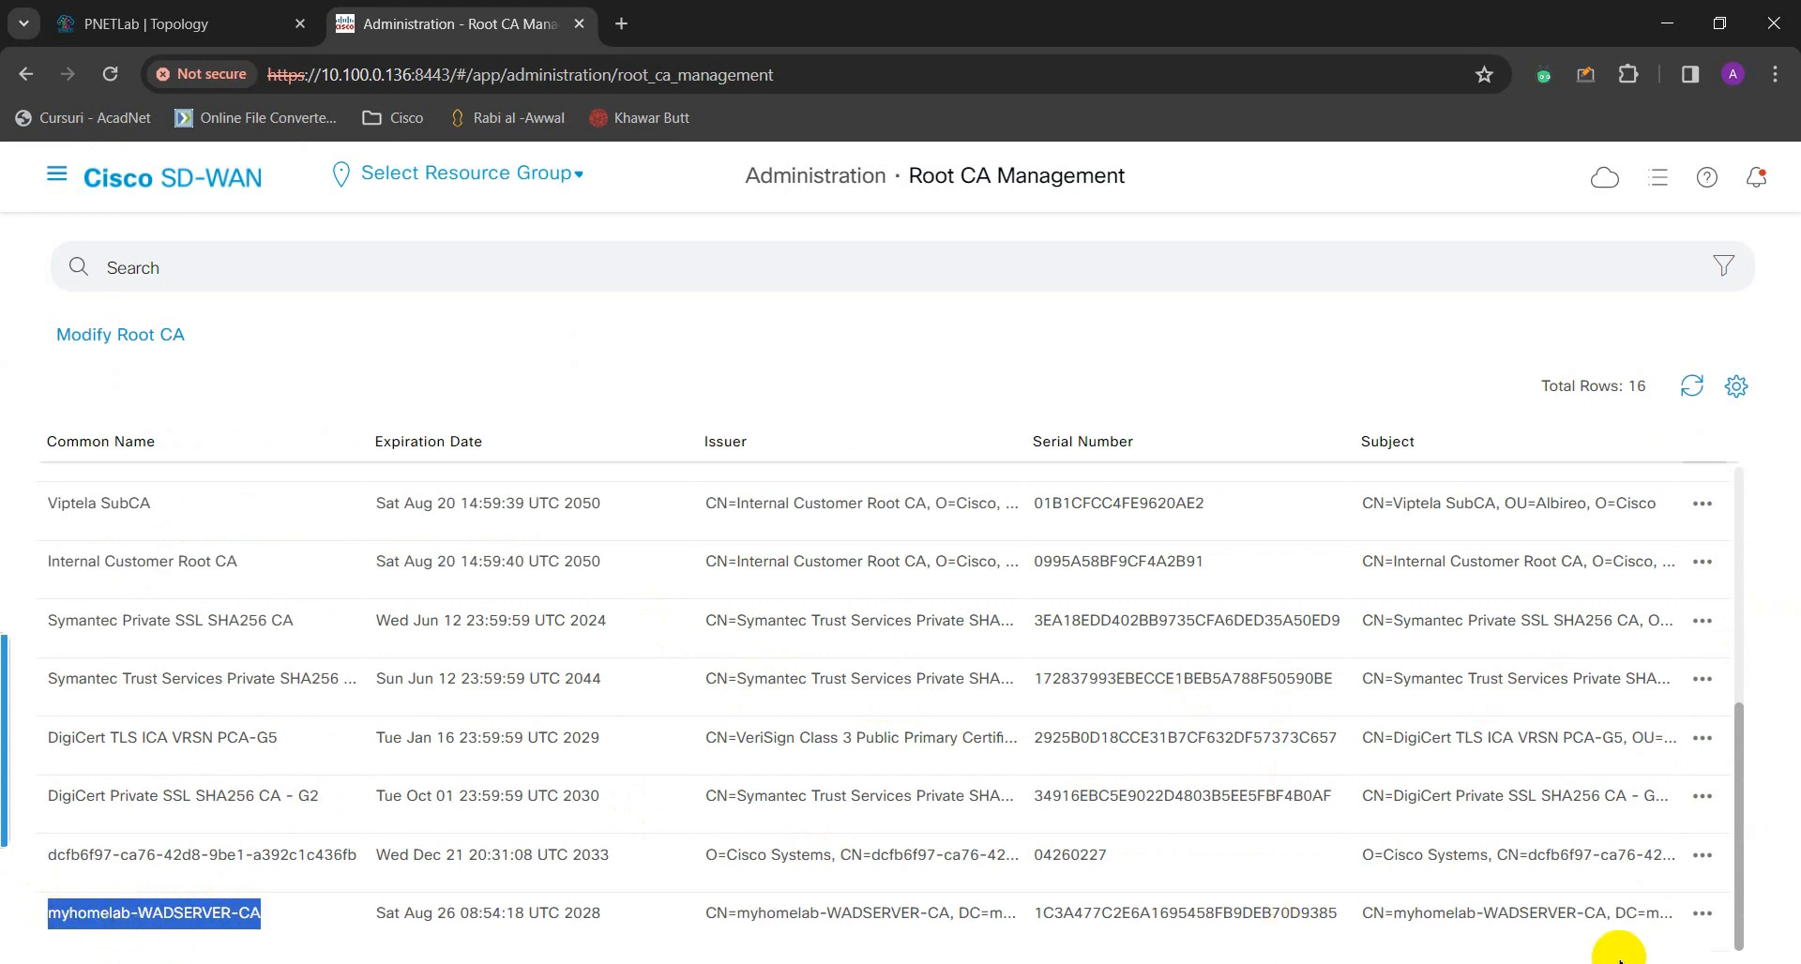
click(1700, 914)
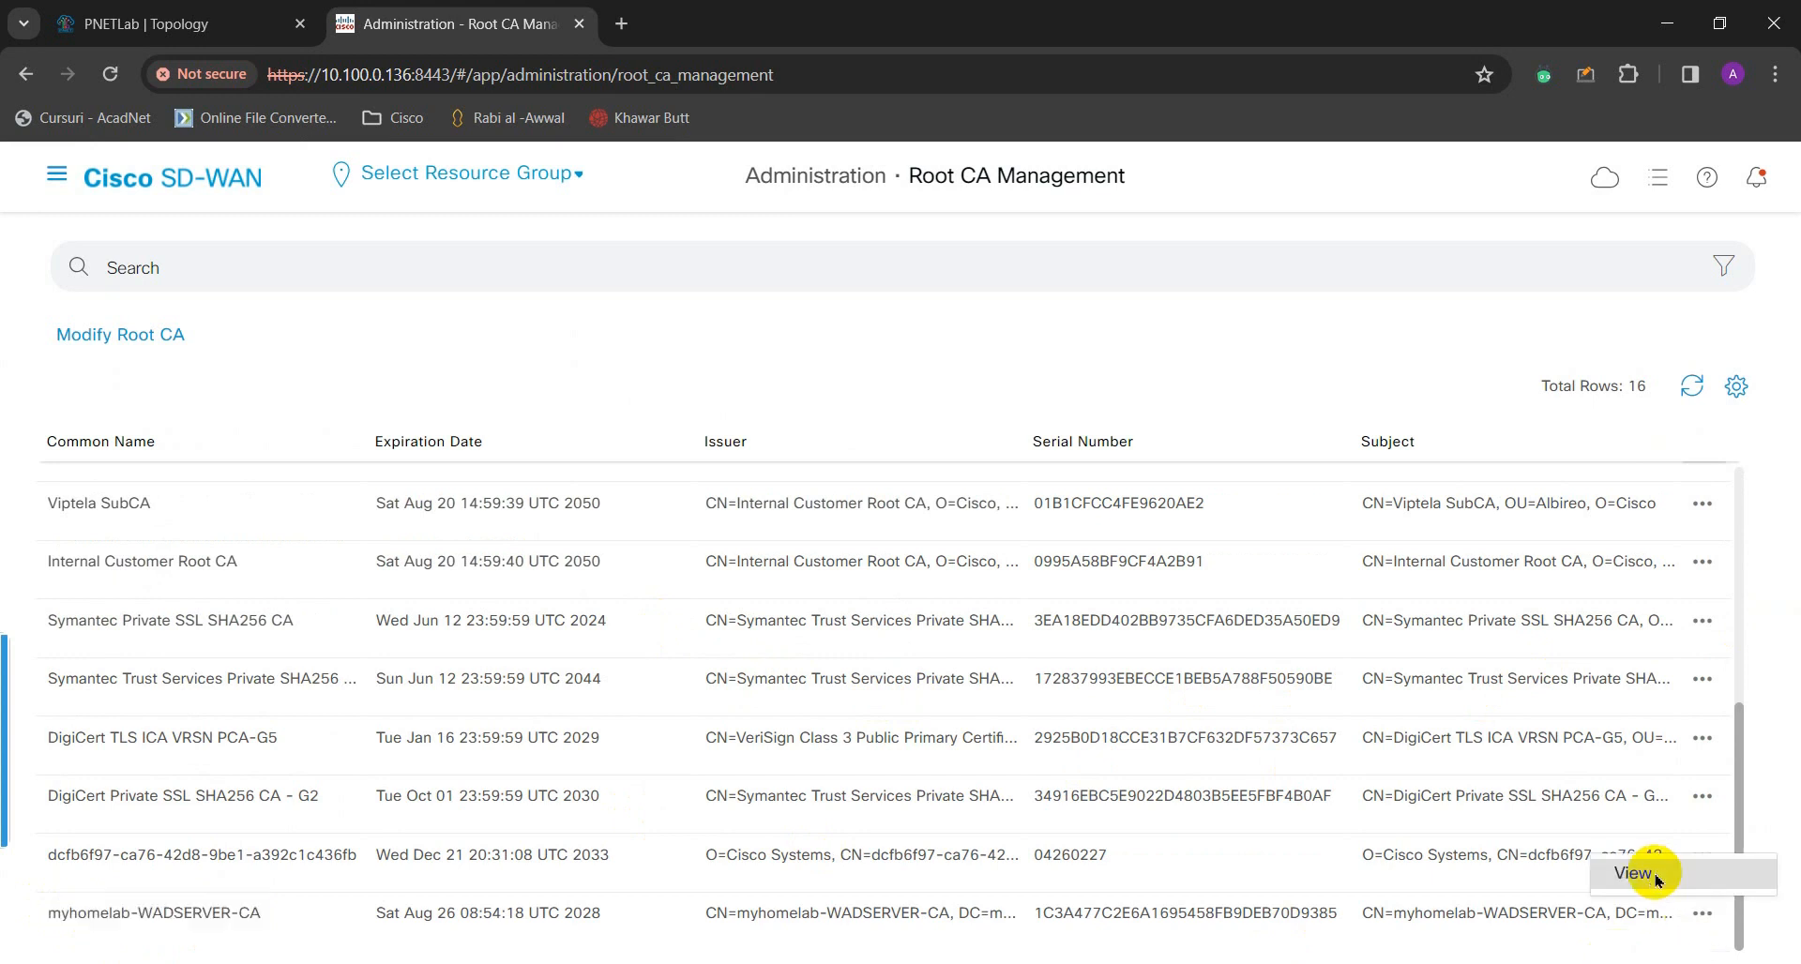
click(1637, 873)
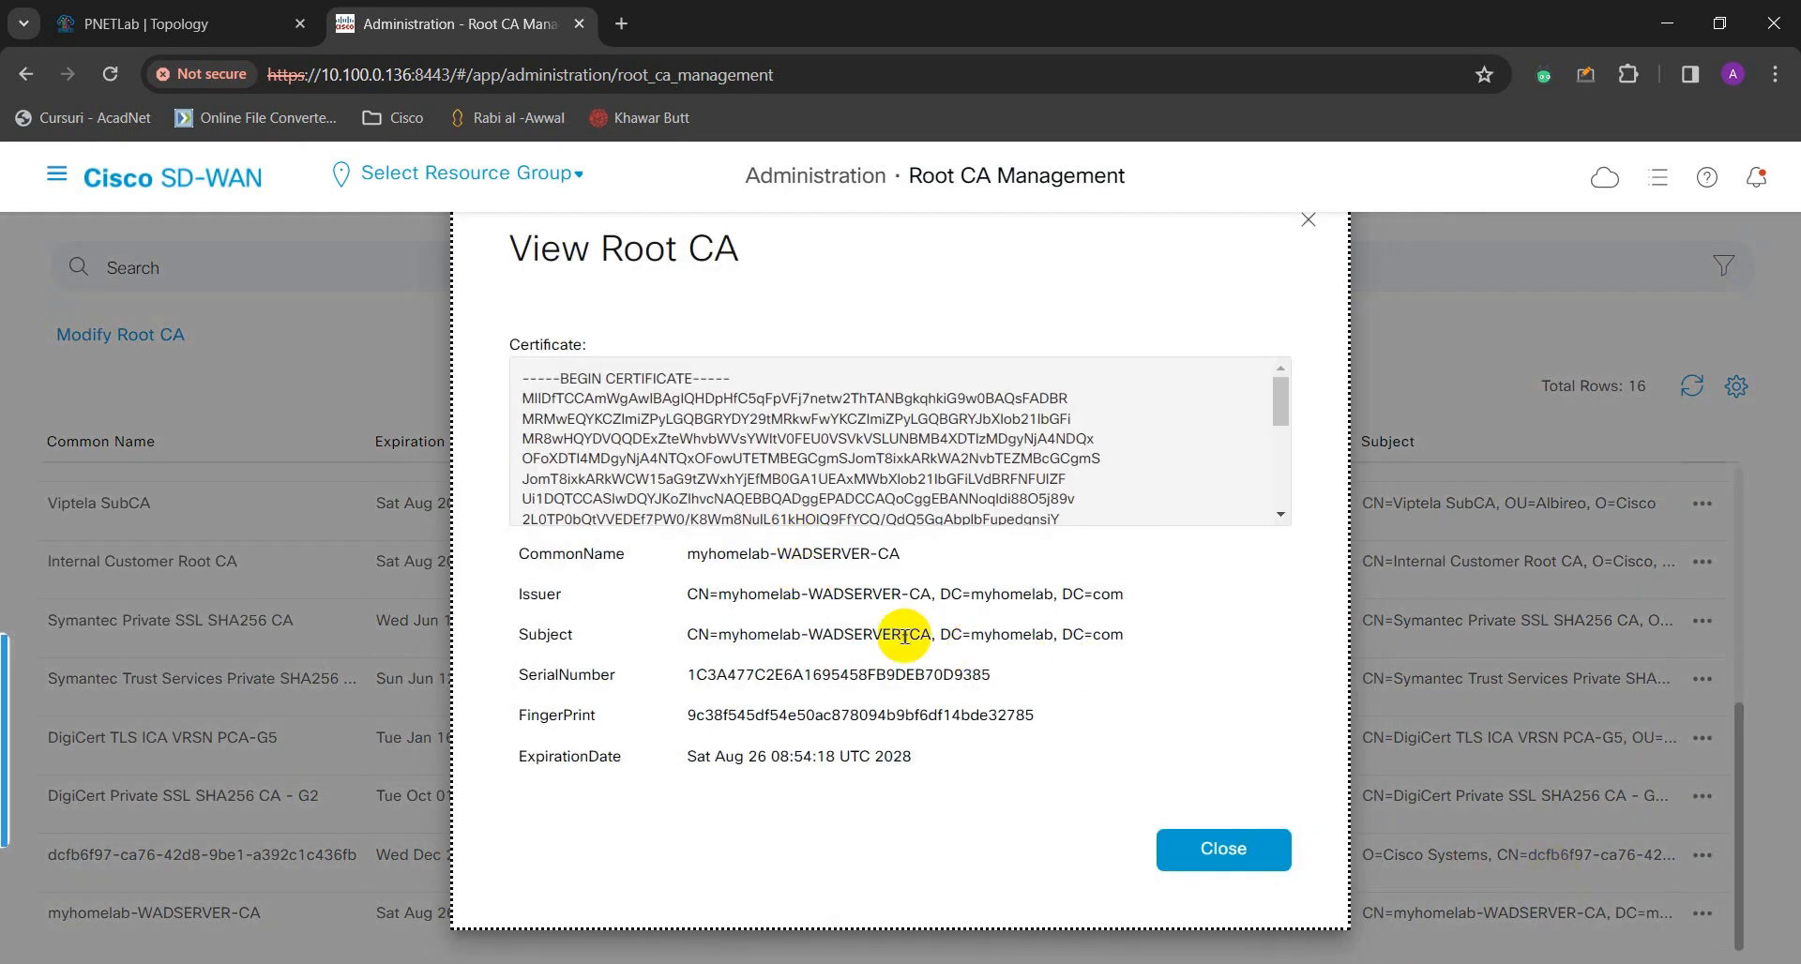
- Check its common name, issuer and 26 Aug 2028 expiry, then close the details
drag(513, 555, 901, 556)
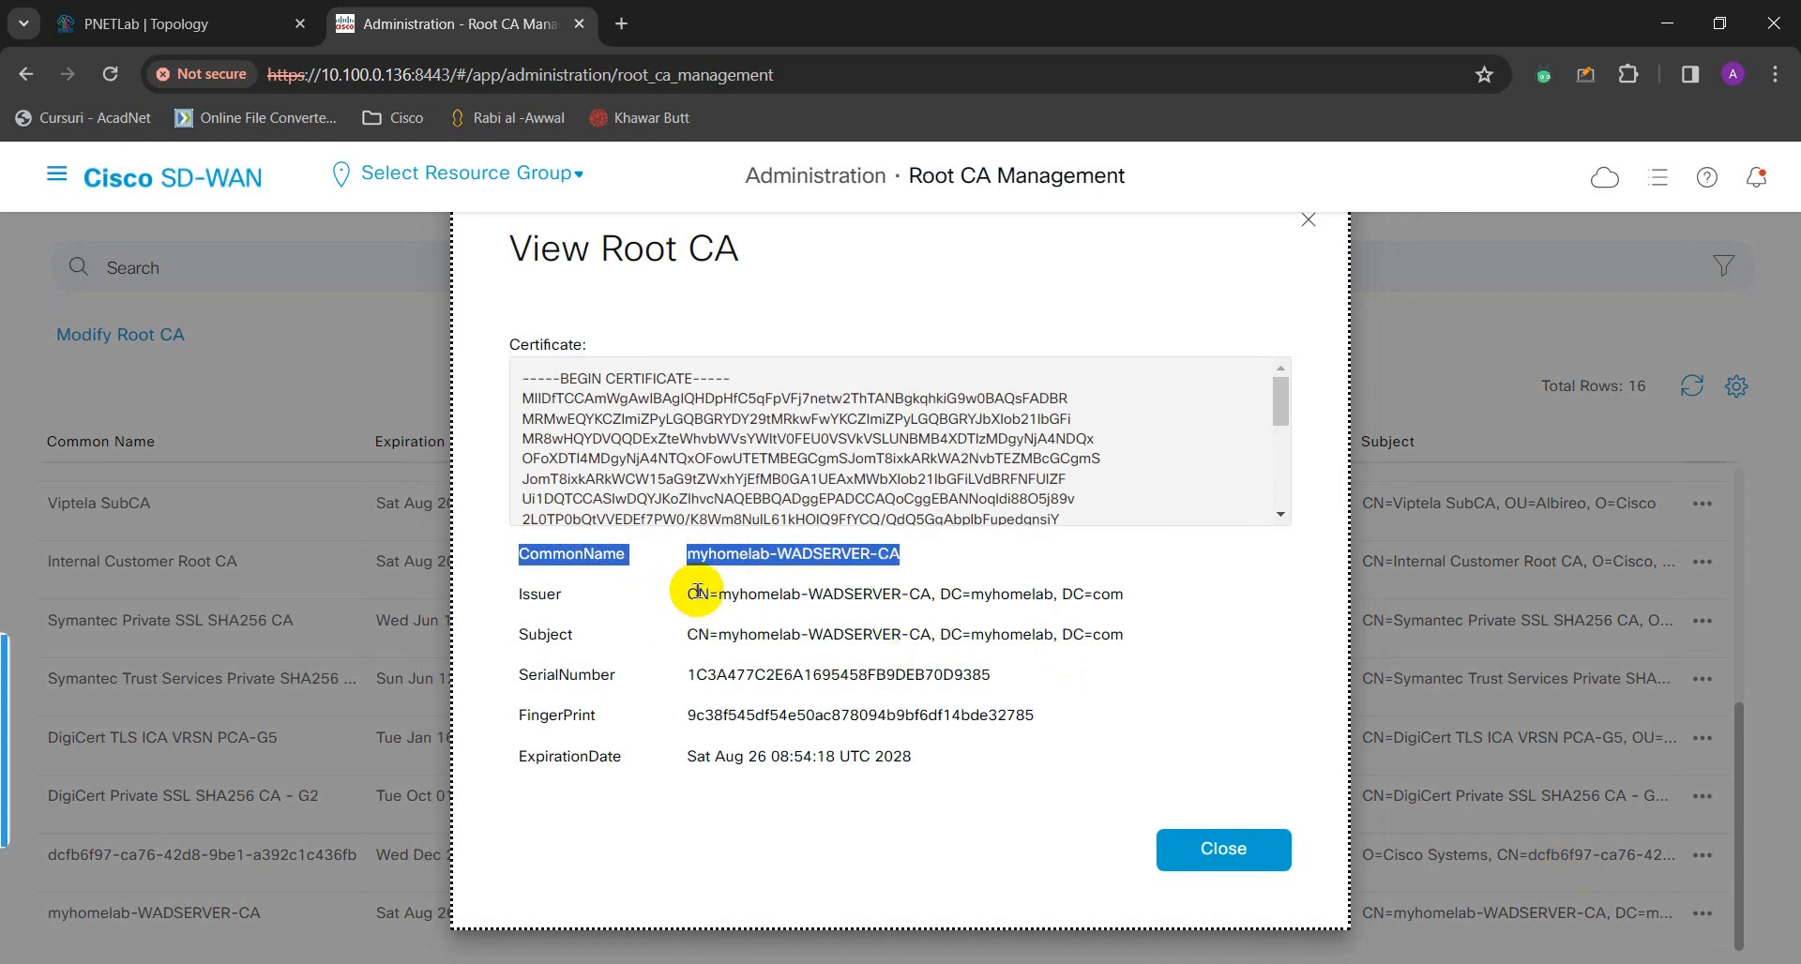
drag(689, 594, 921, 598)
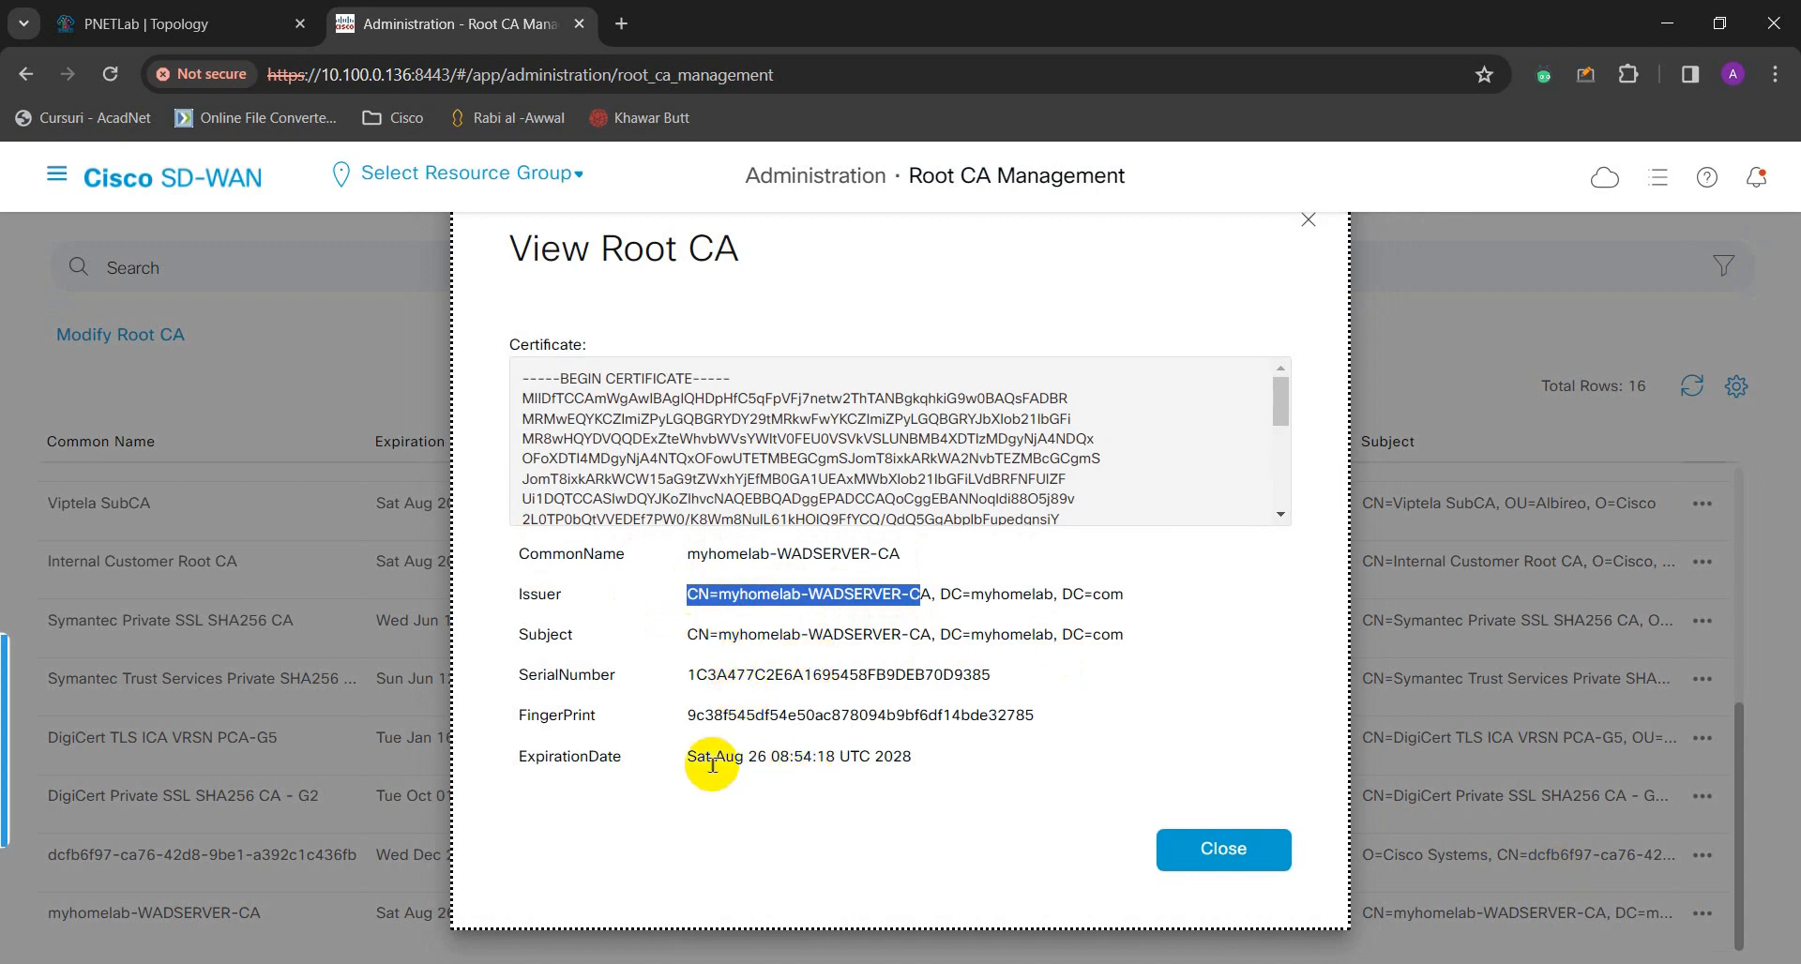
drag(687, 758, 911, 770)
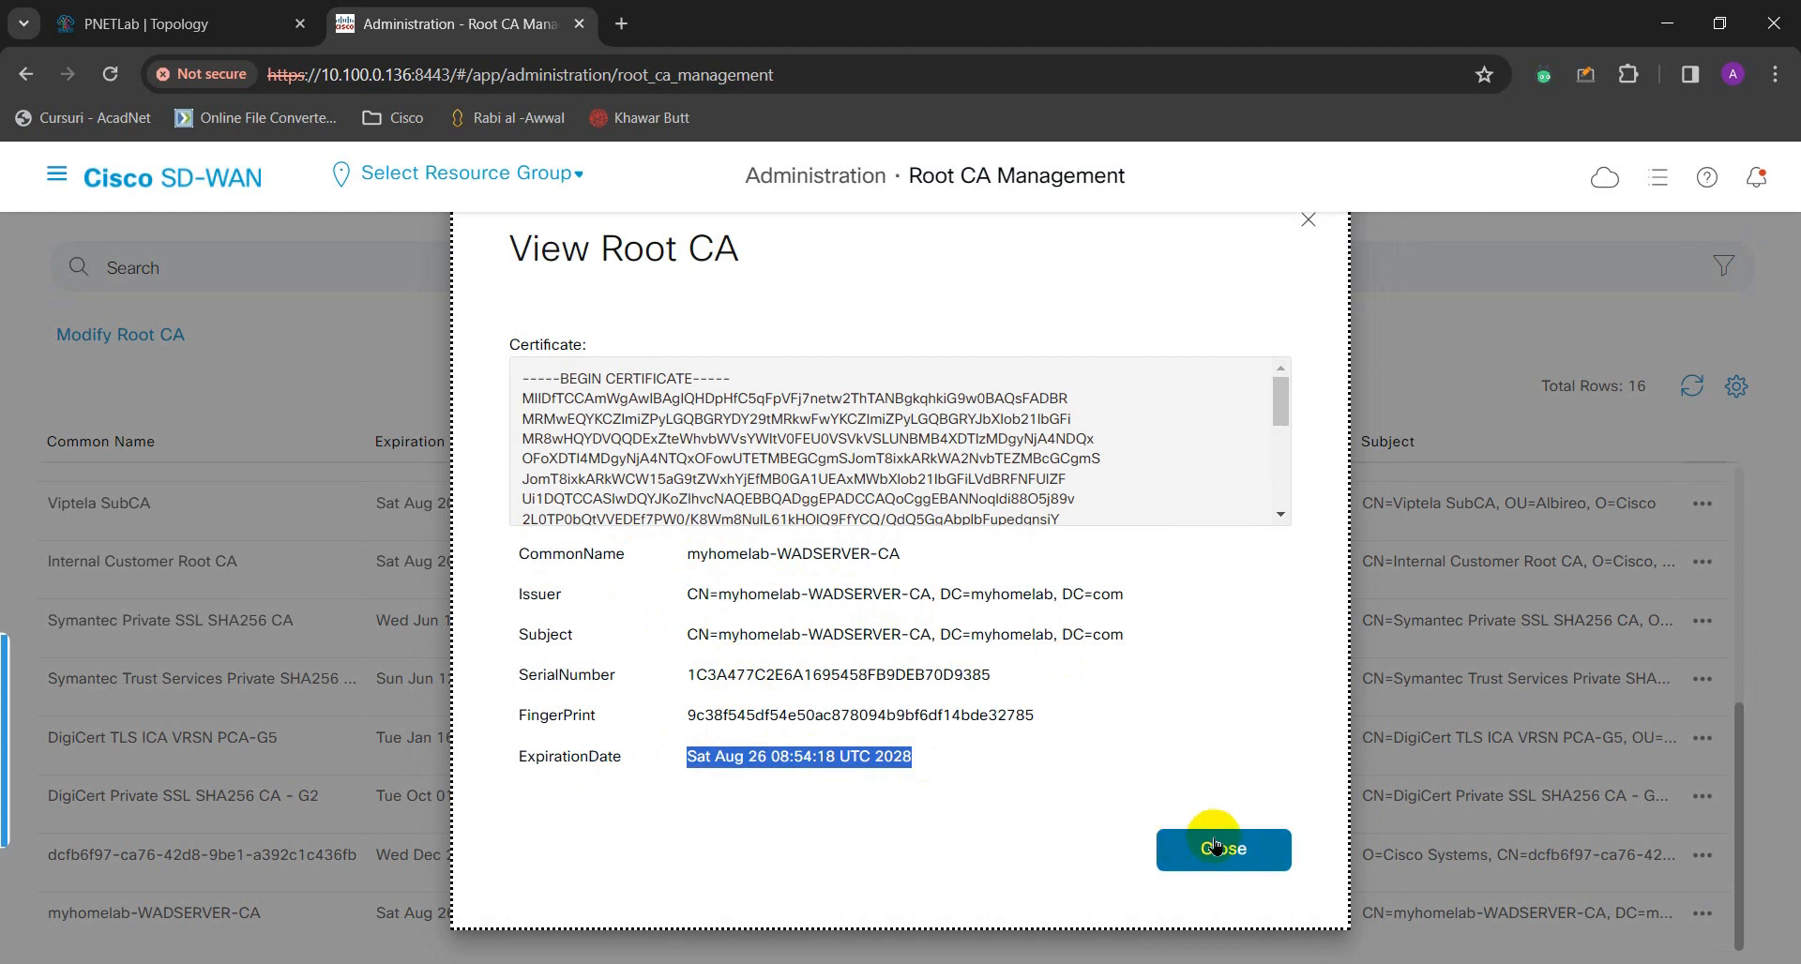
click(1246, 871)
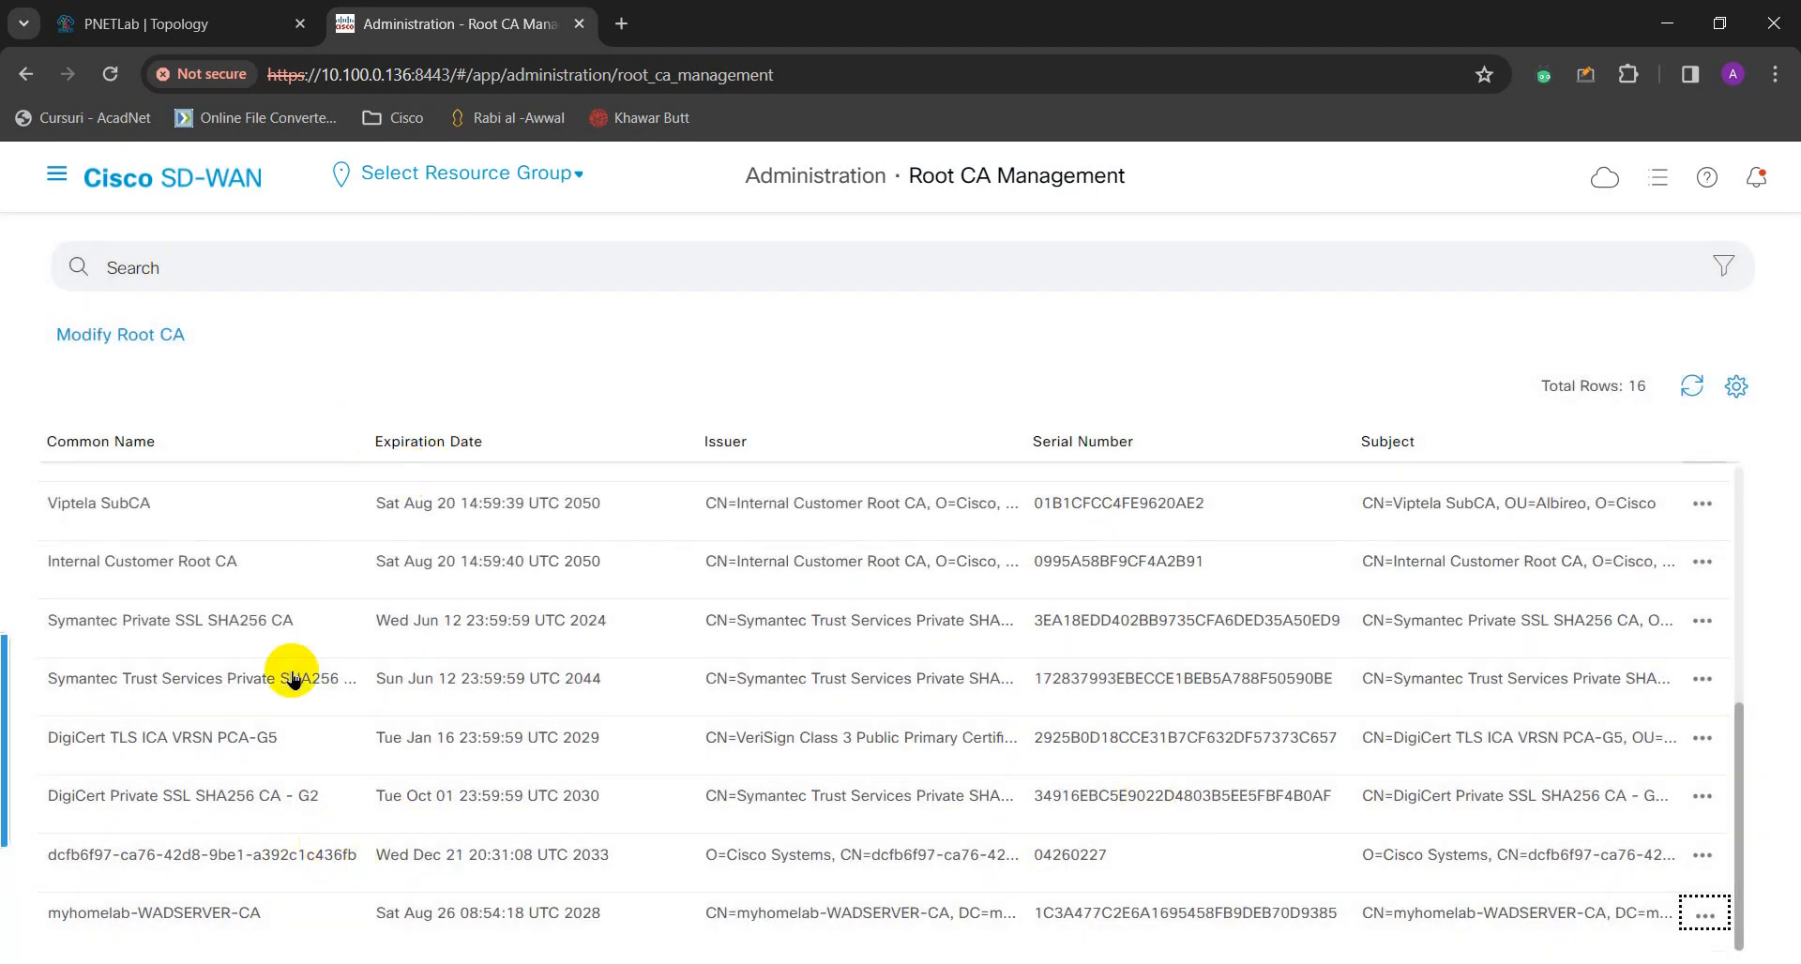
click(57, 174)
click(155, 537)
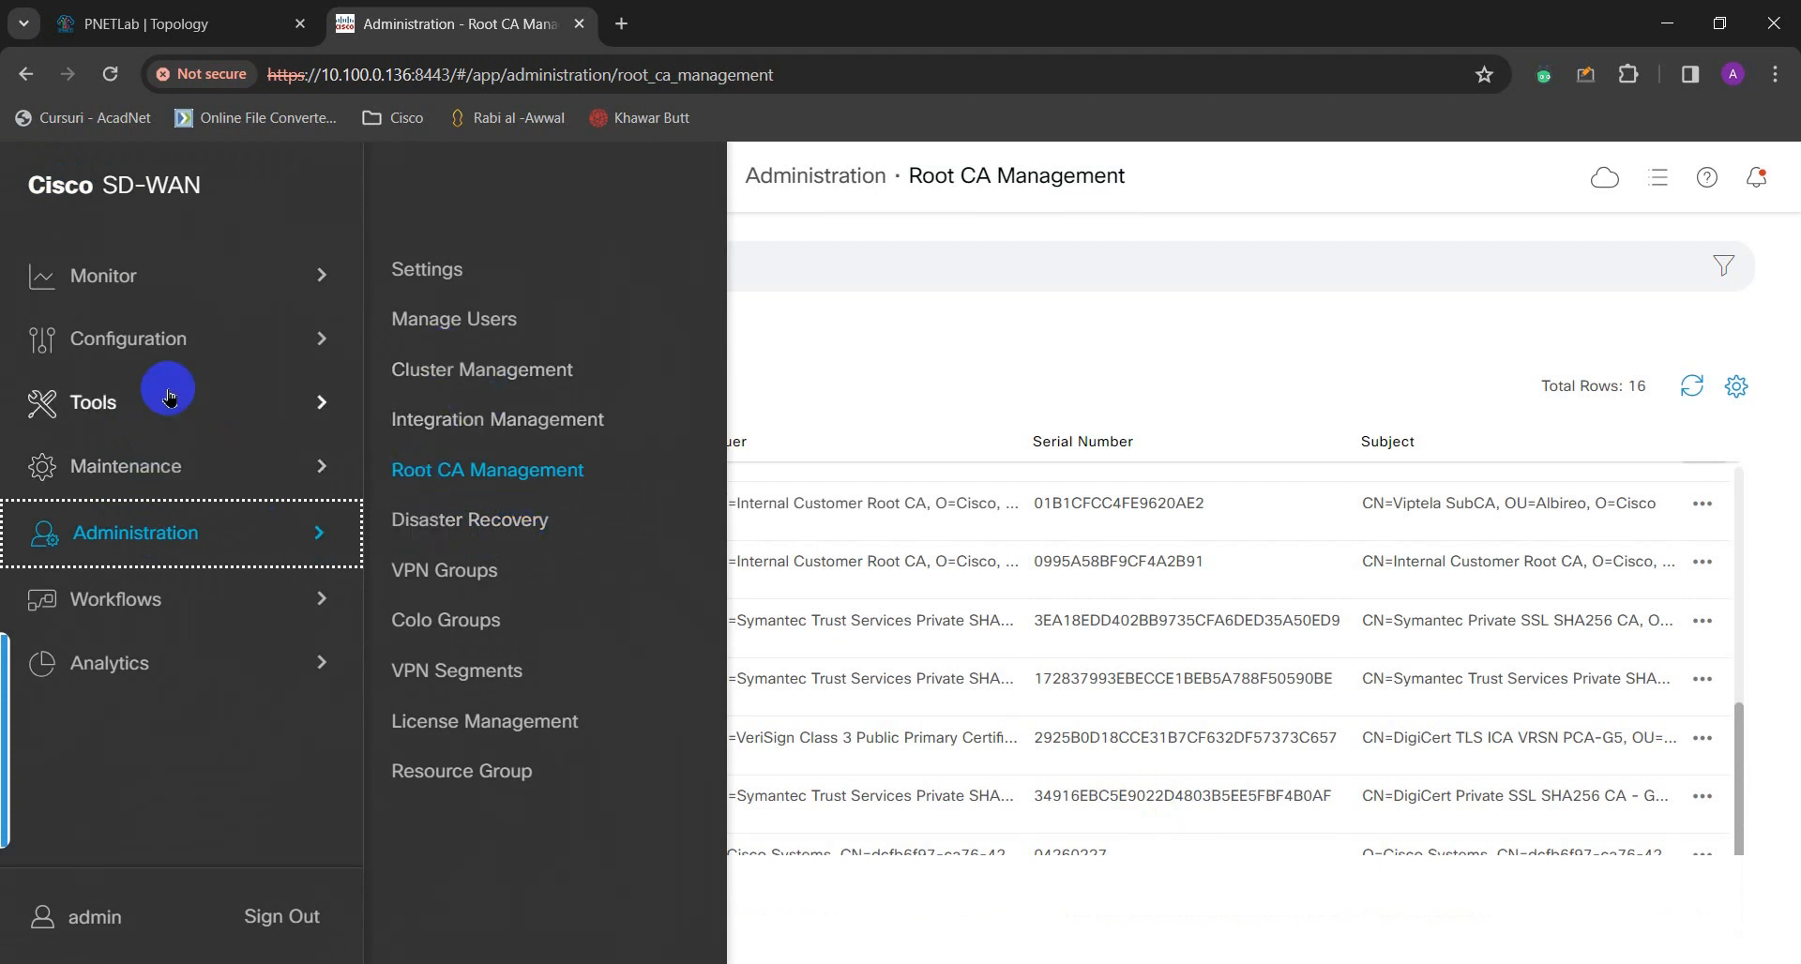
- Open Configuration > Certificates Controllers list and the actions for vManage at 10.1.1.101
click(162, 343)
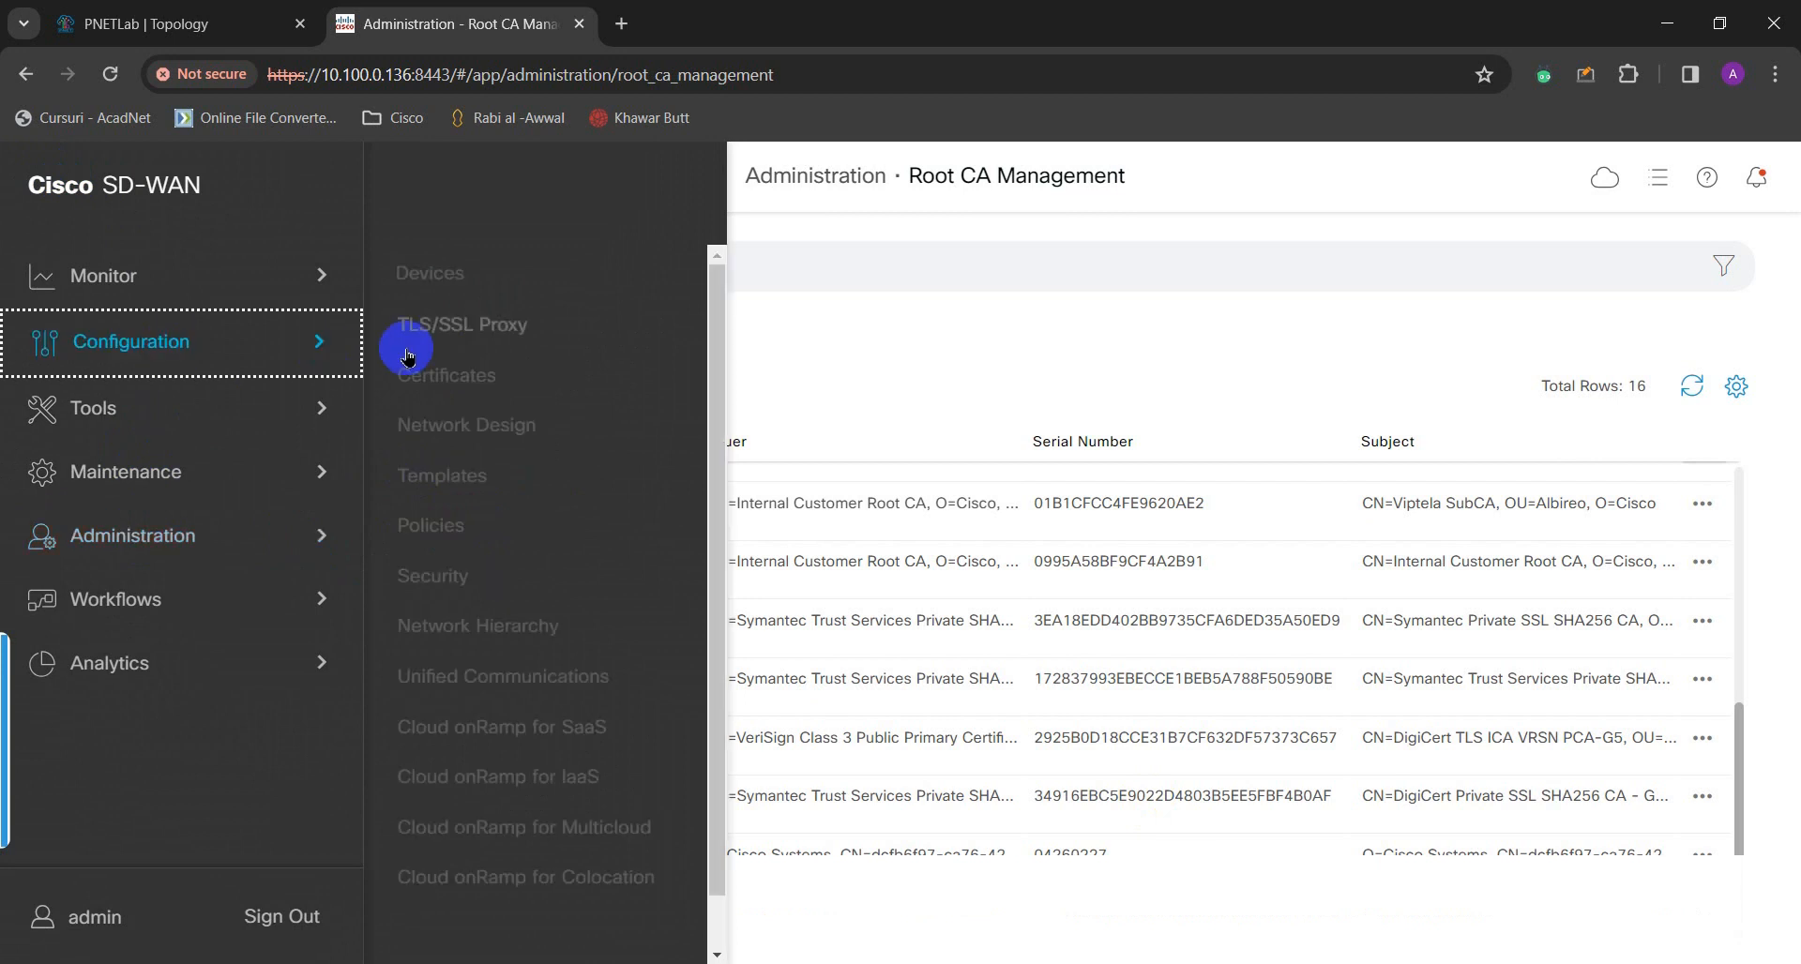
click(500, 381)
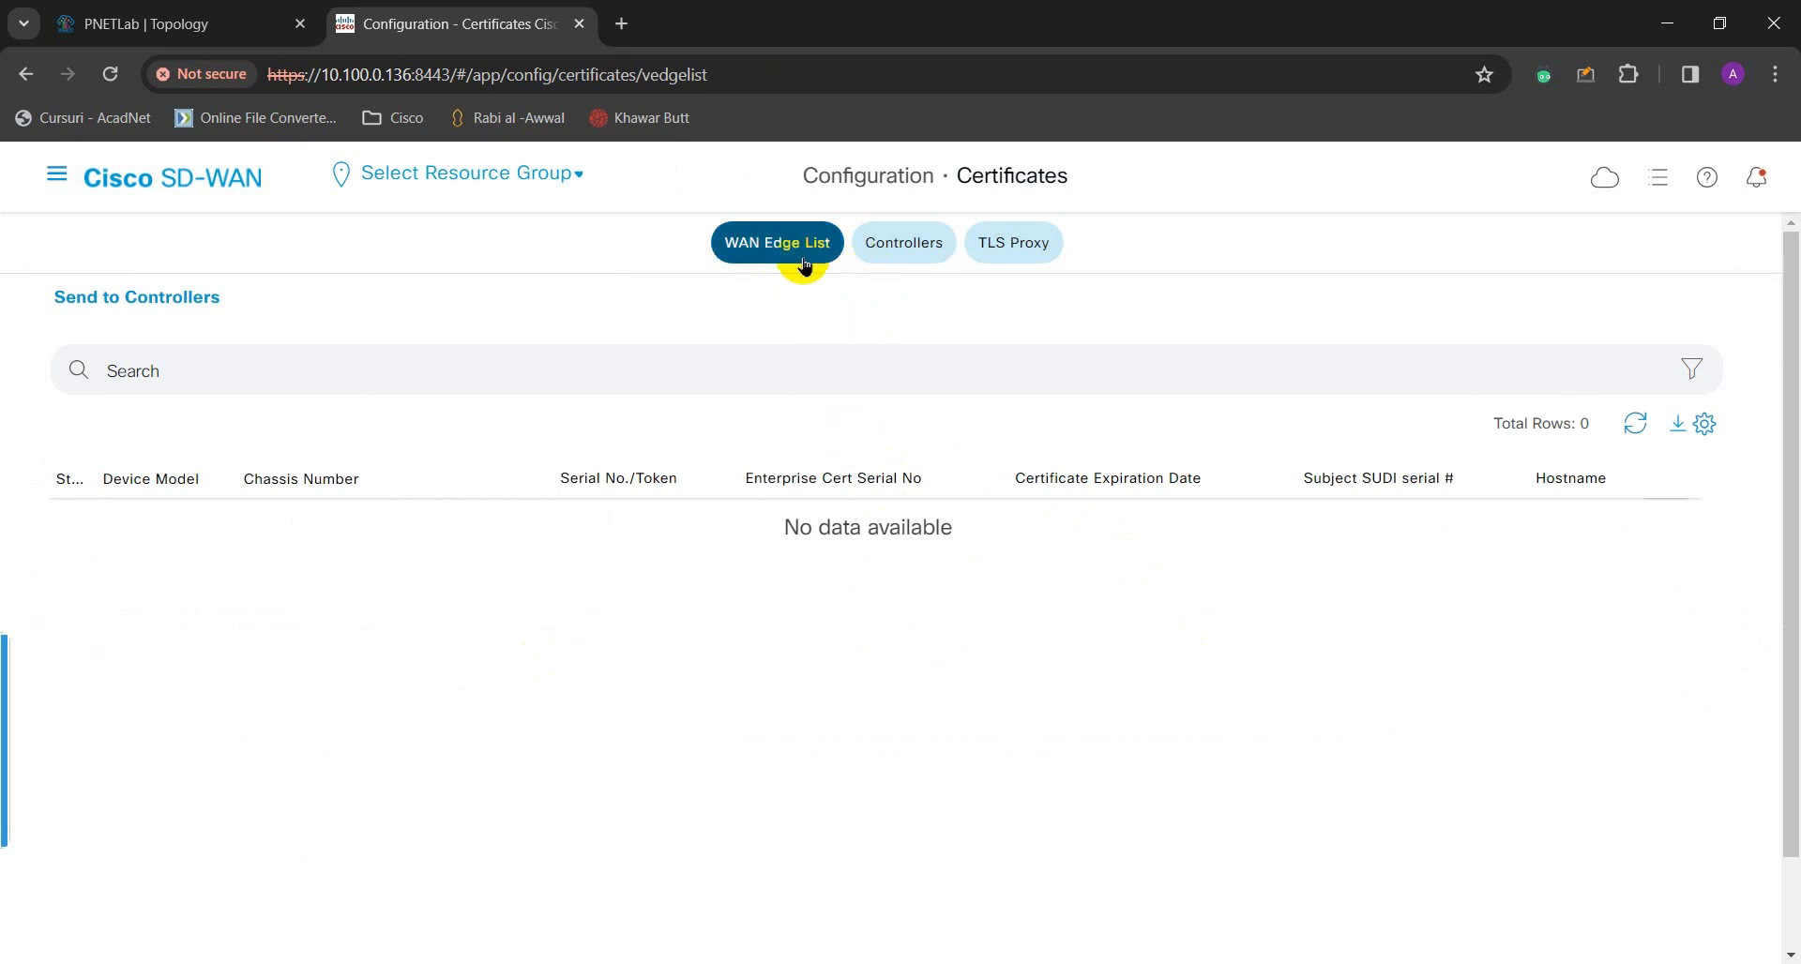
click(896, 246)
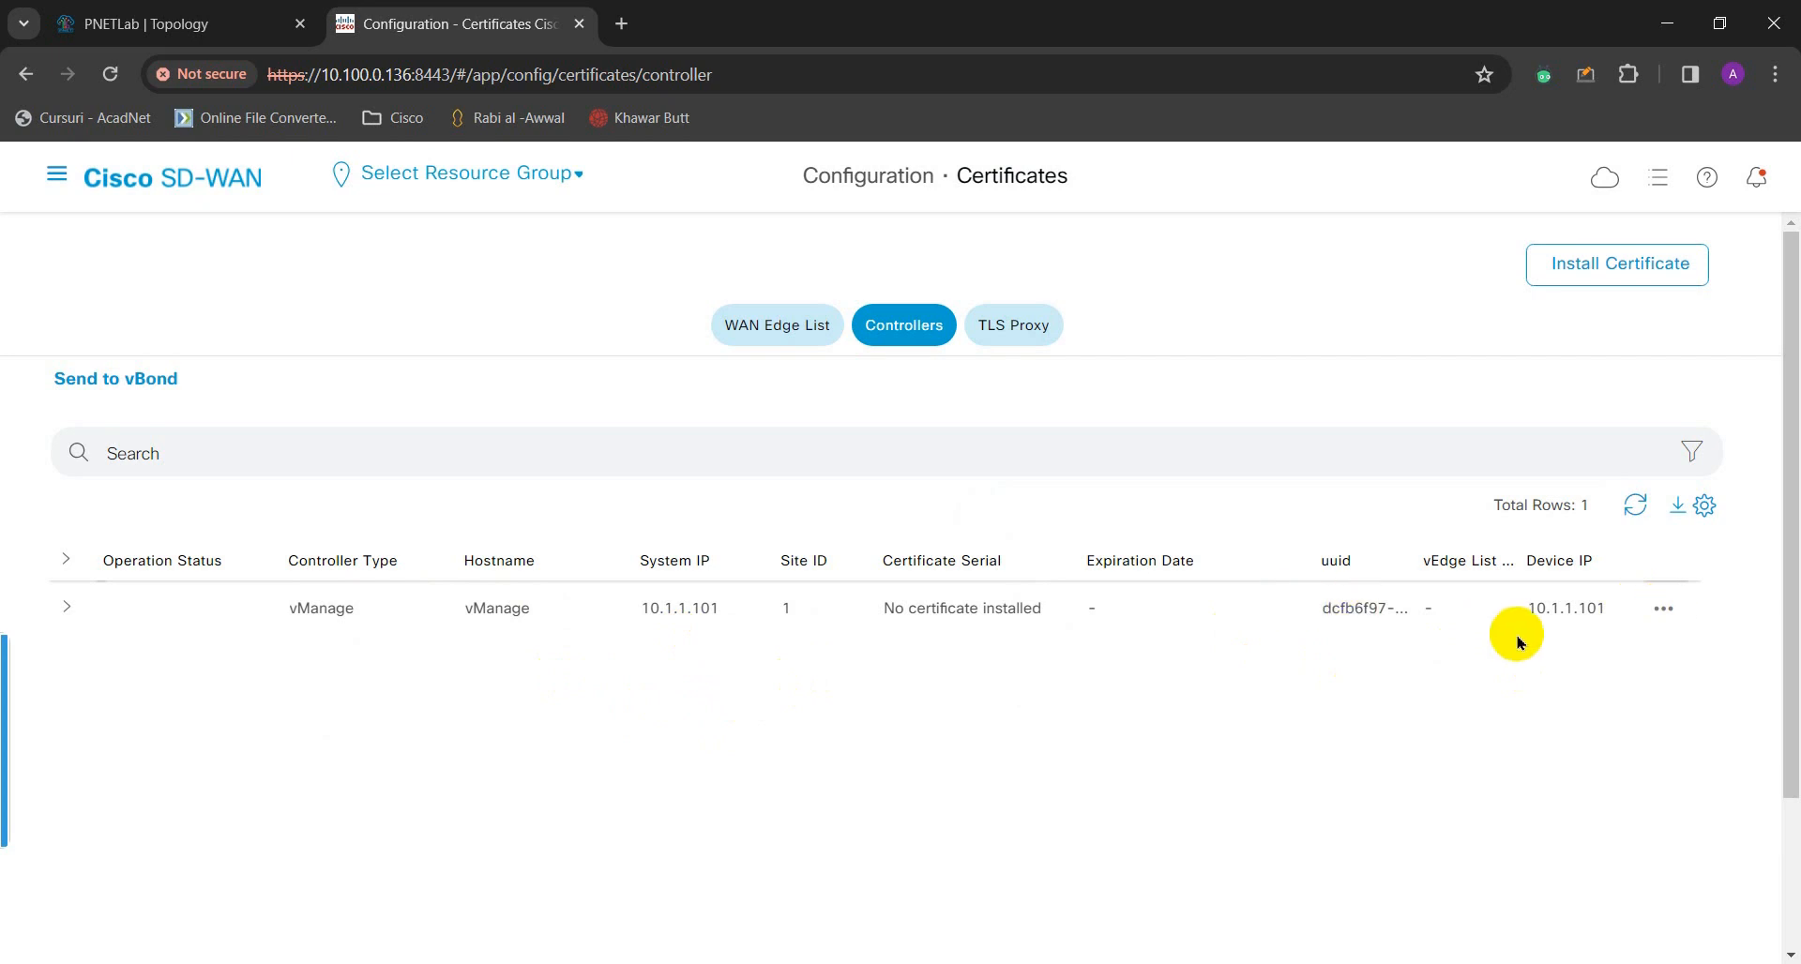
click(1663, 610)
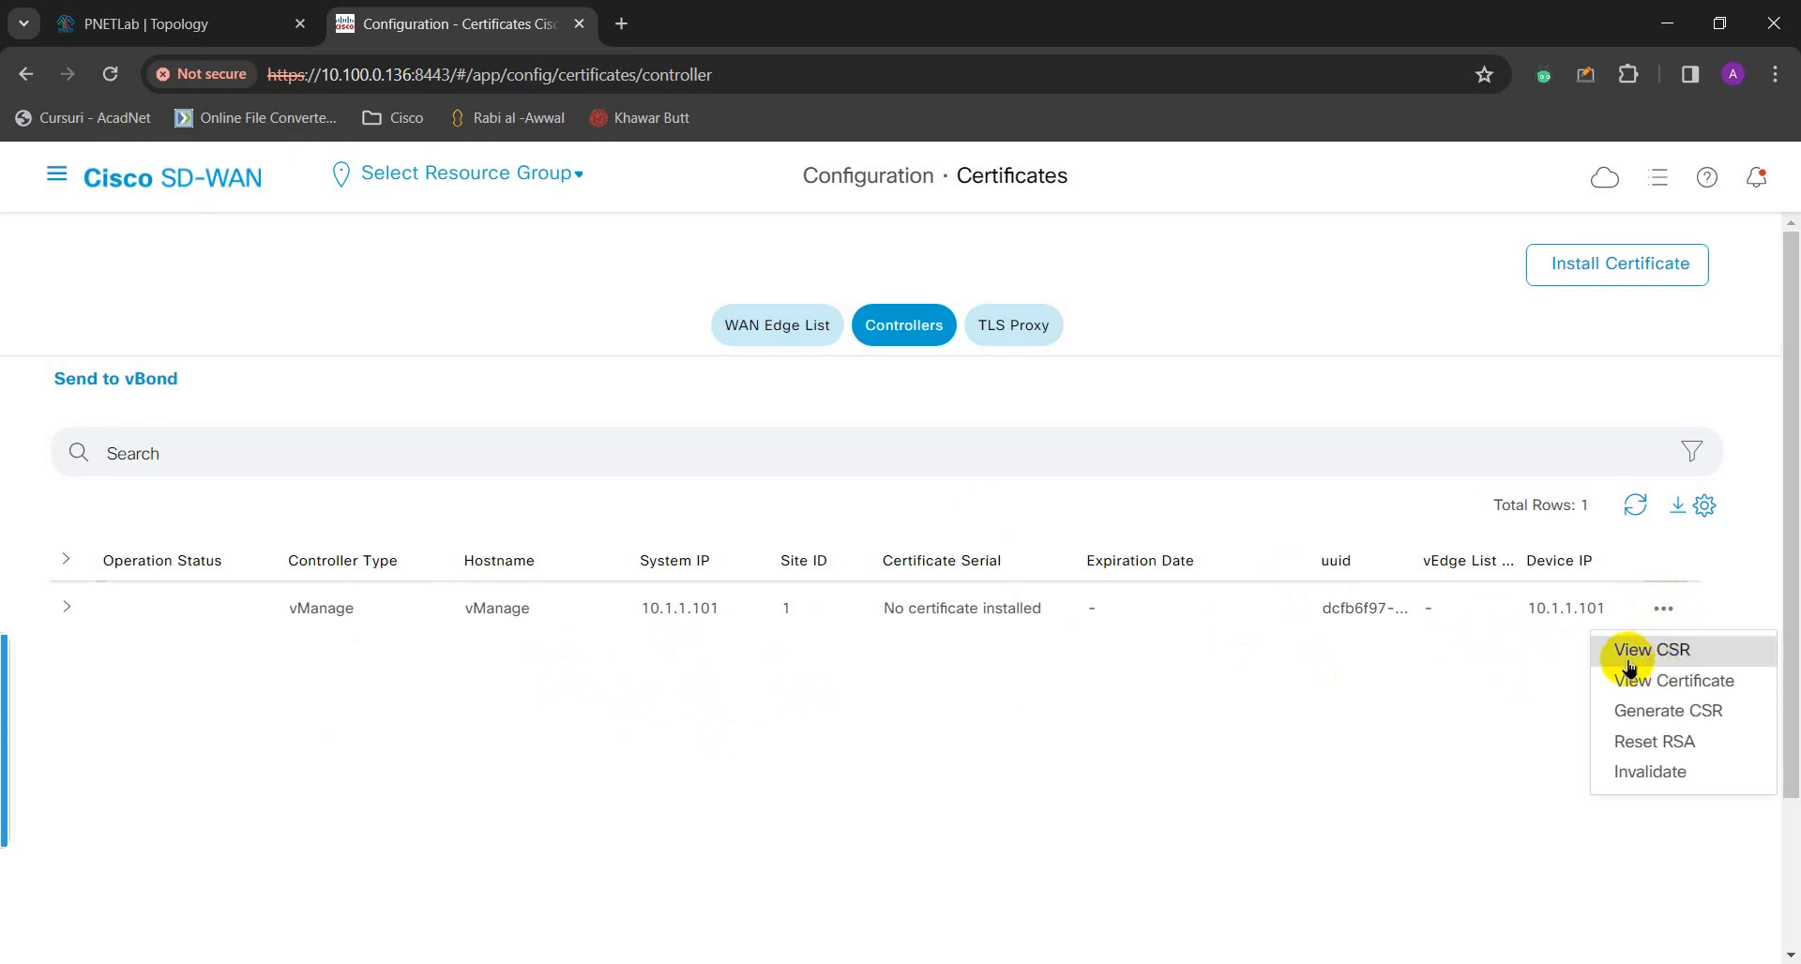
- Generate a CSR for the vManage controller at 10.1.1.101 and copy its full request text
click(1649, 719)
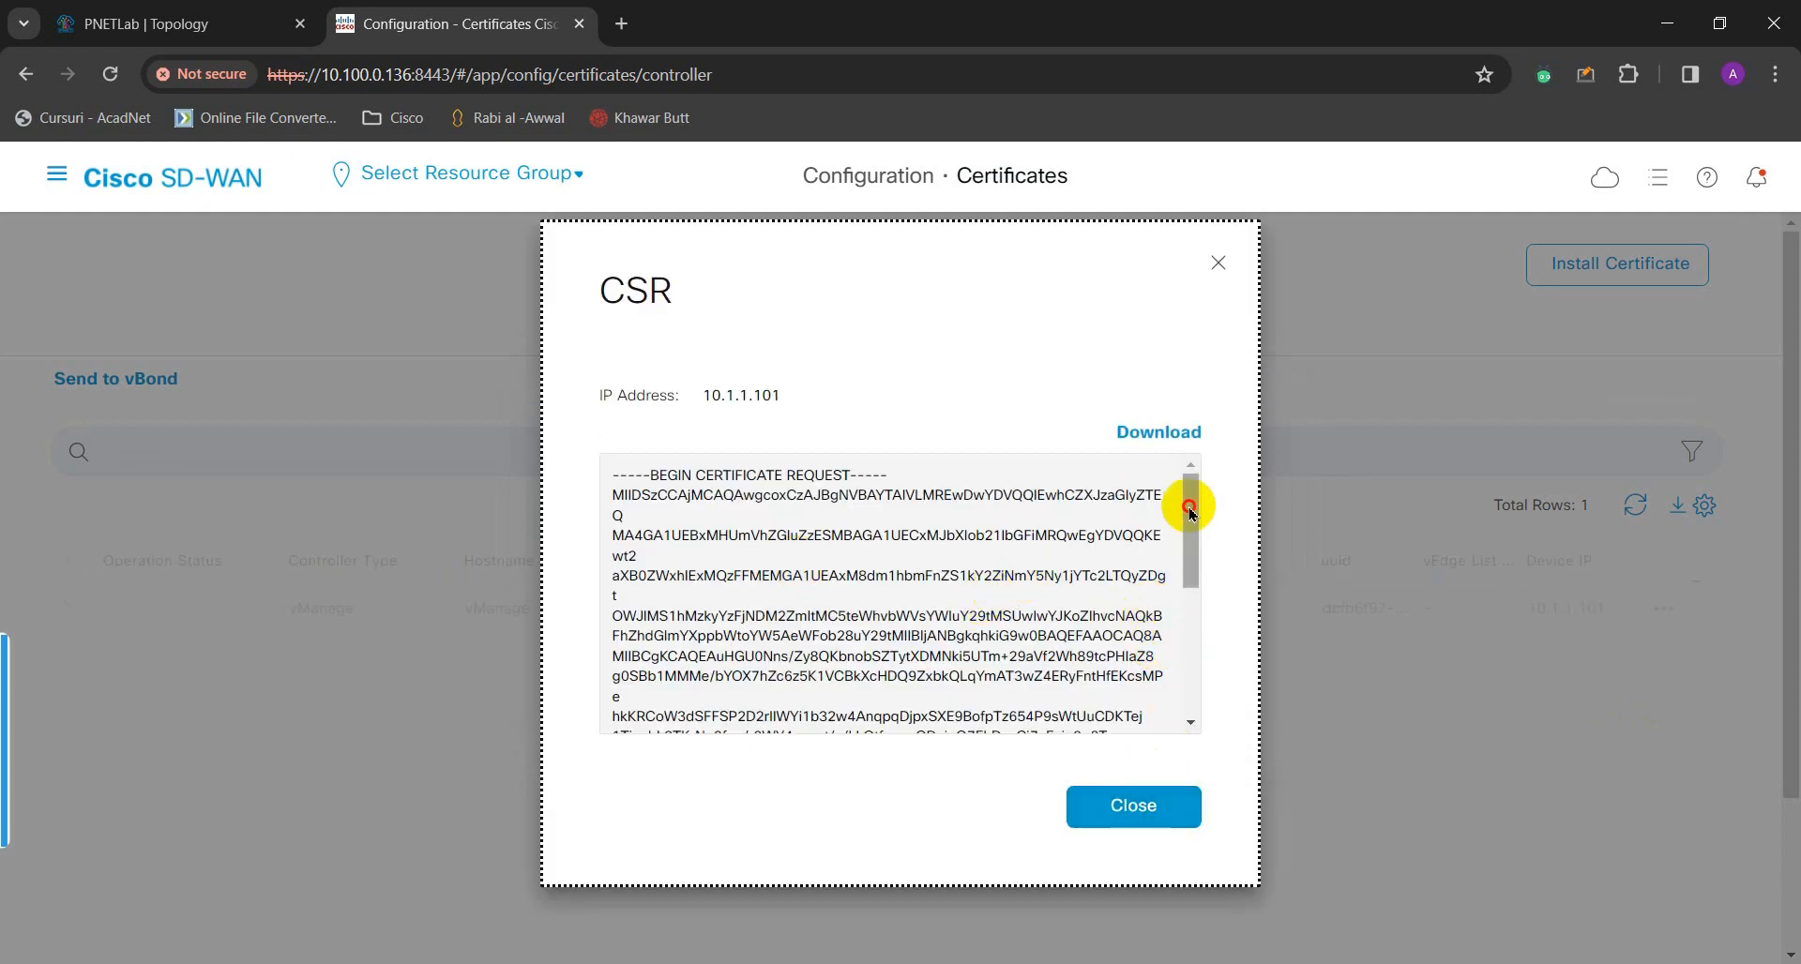
mouse_move(1191, 490)
mouse_down()
mouse_move(1203, 666)
mouse_move(1193, 477)
mouse_up()
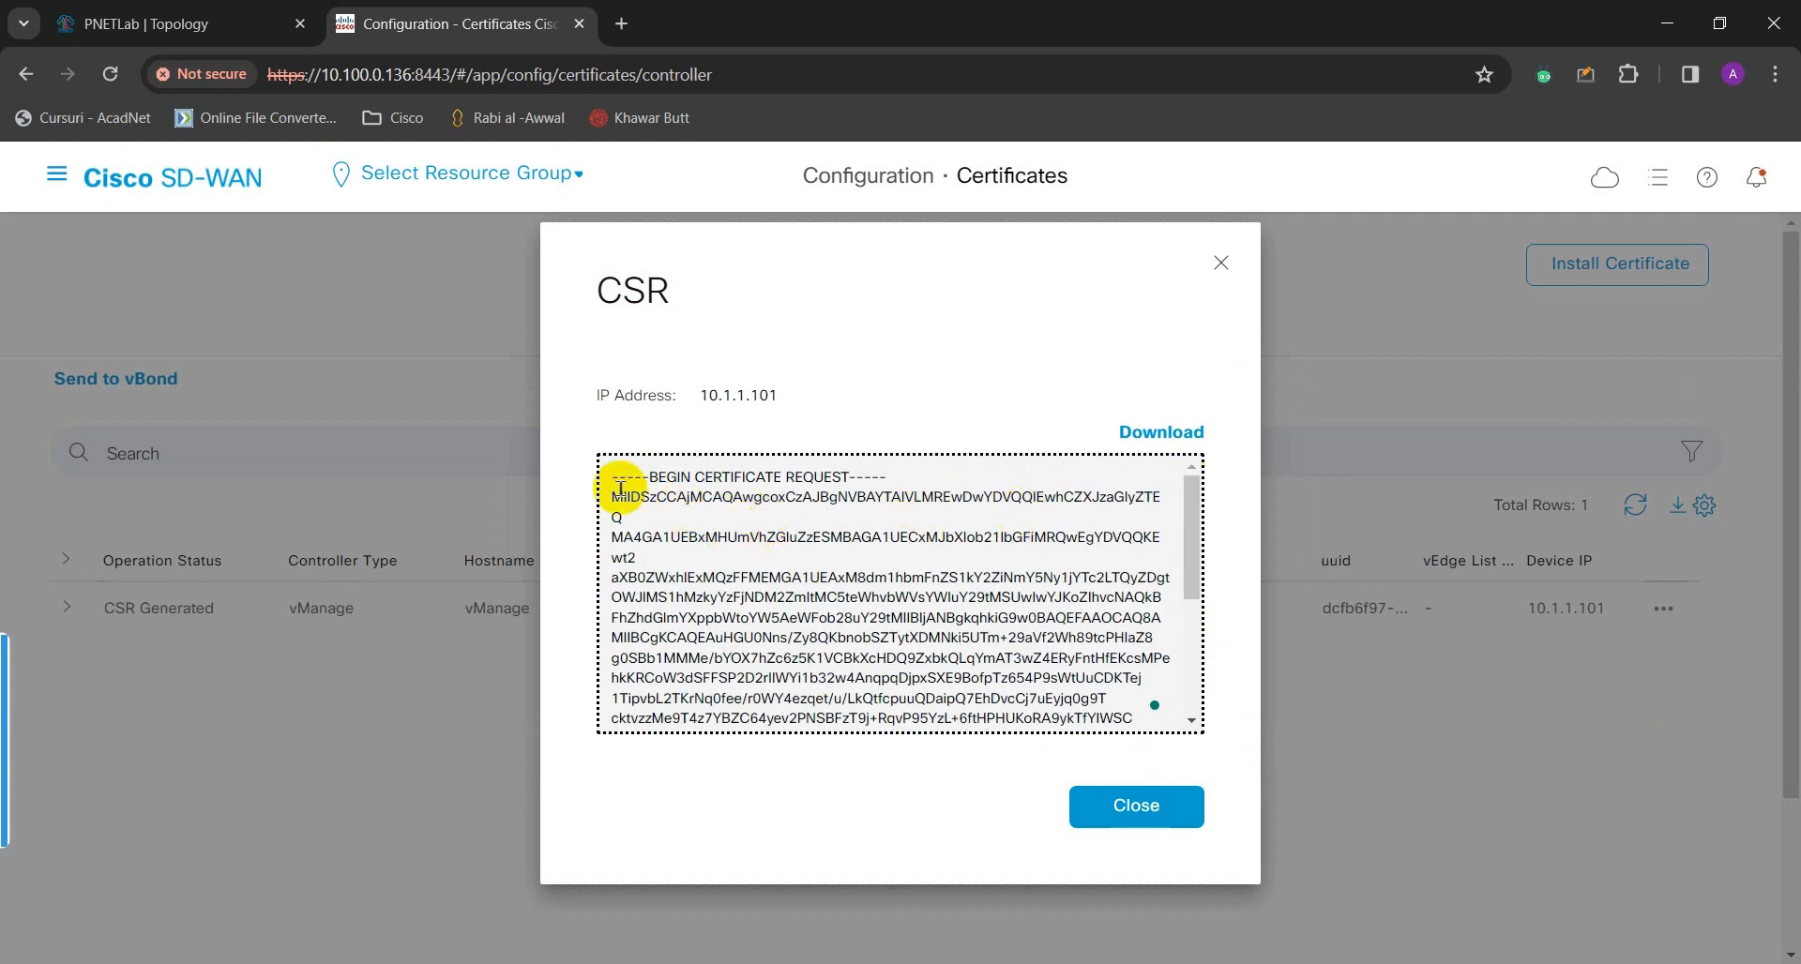
drag(613, 478, 876, 683)
right_click(865, 656)
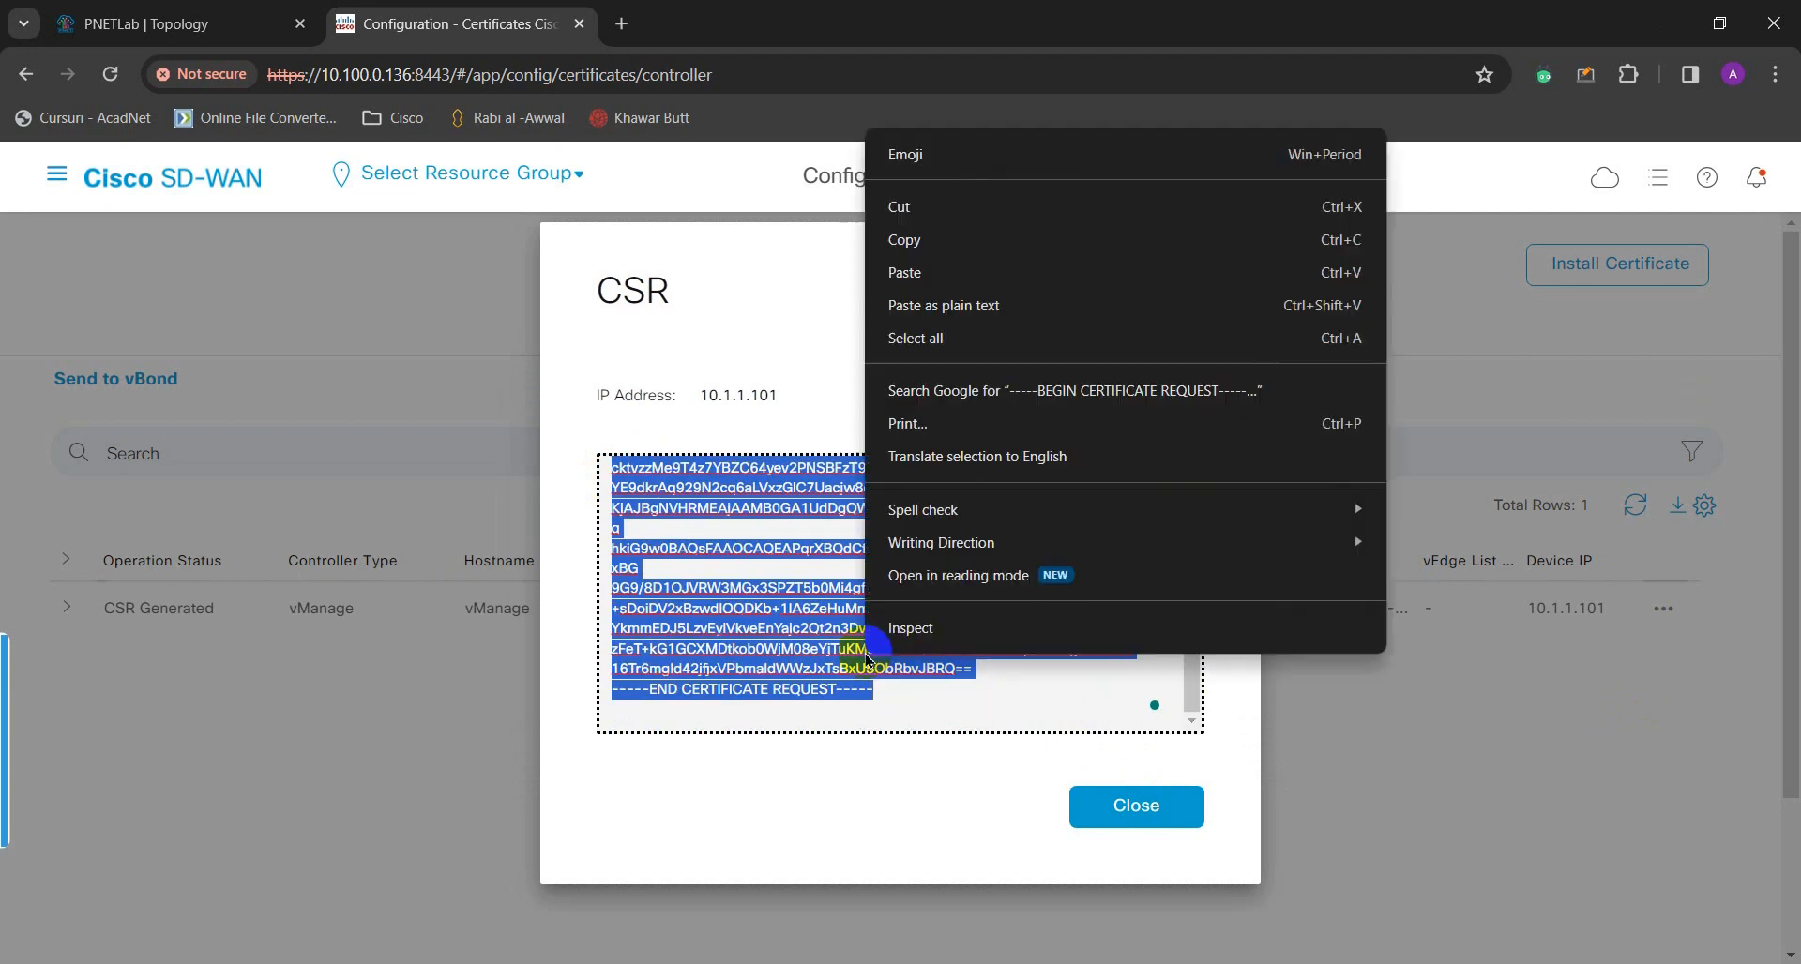
click(955, 240)
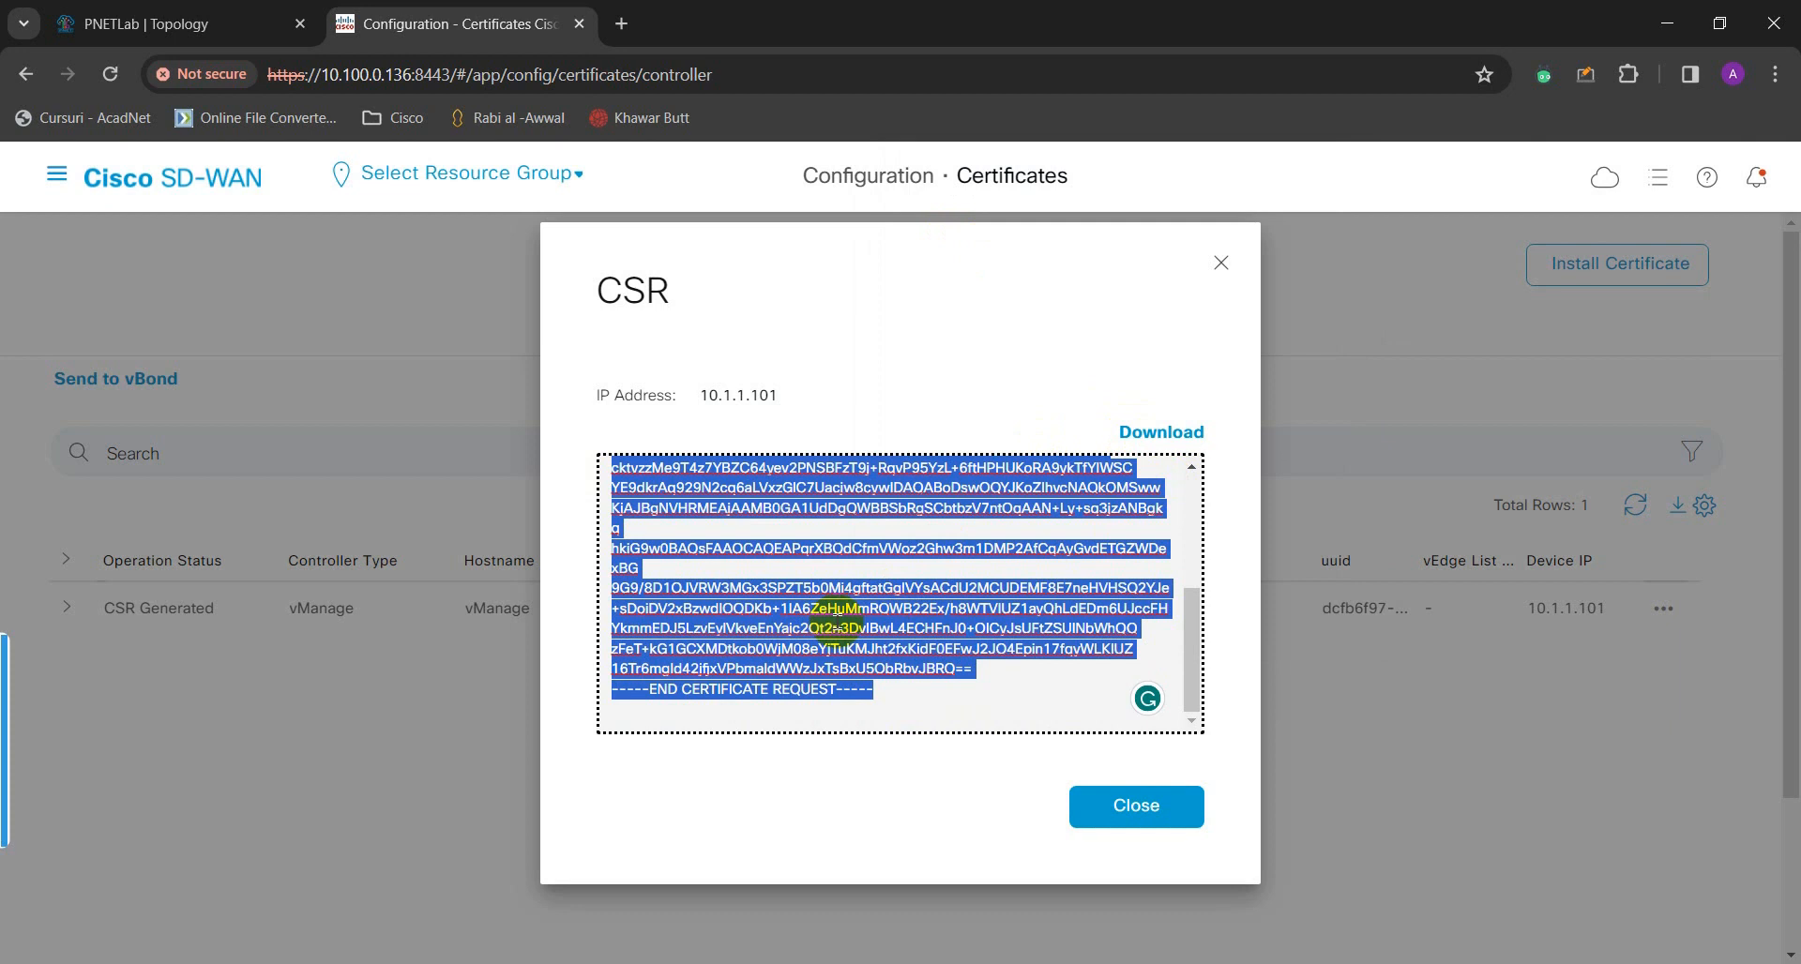
right_click(835, 619)
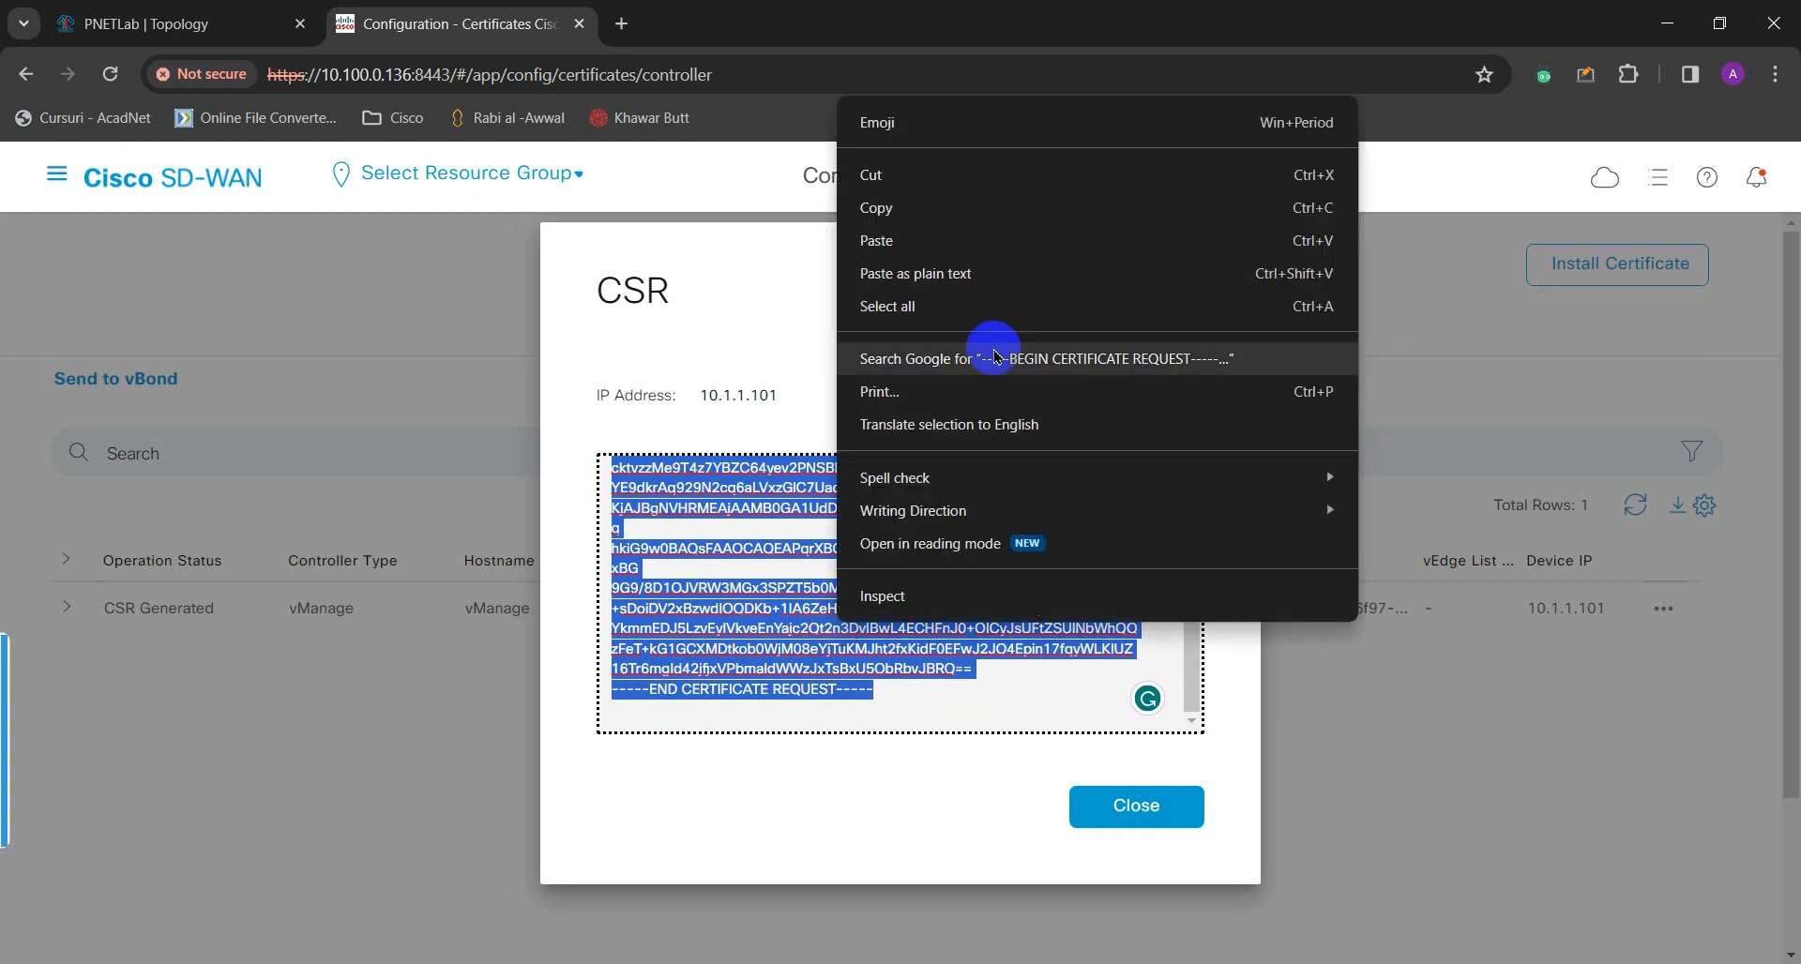
click(925, 209)
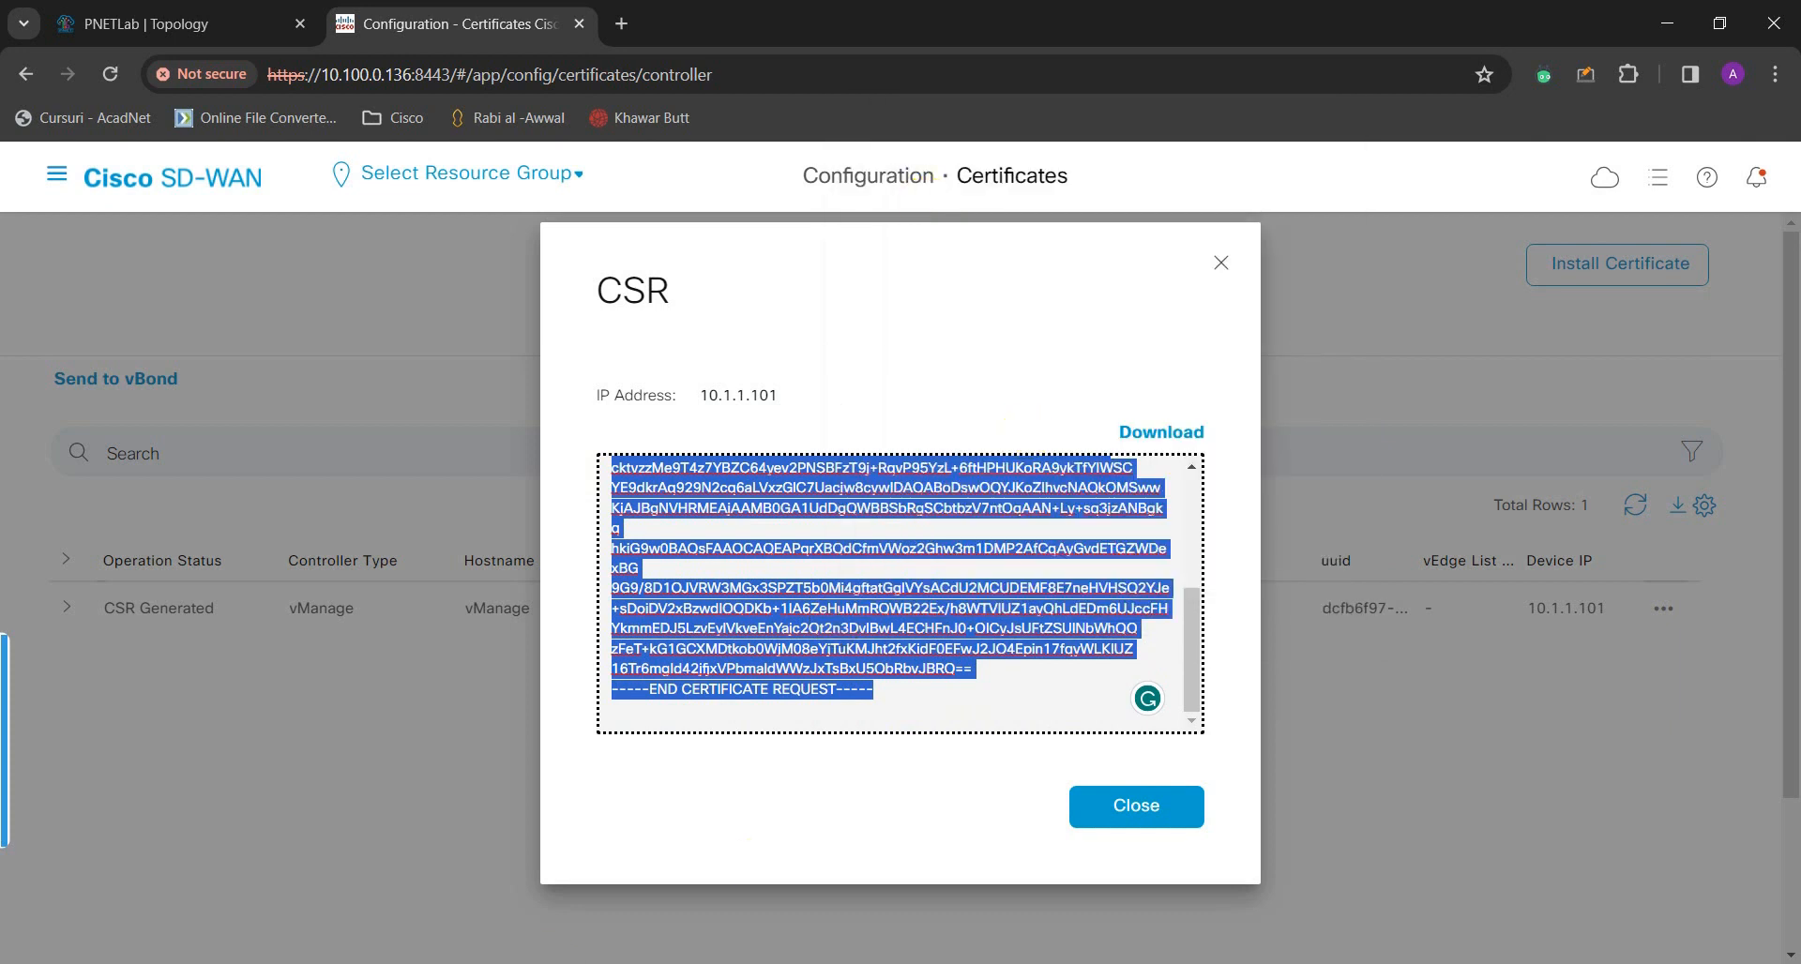
- Launch Notepad and paste the vManage certificate request into a new untitled file
key(alt+Tab)
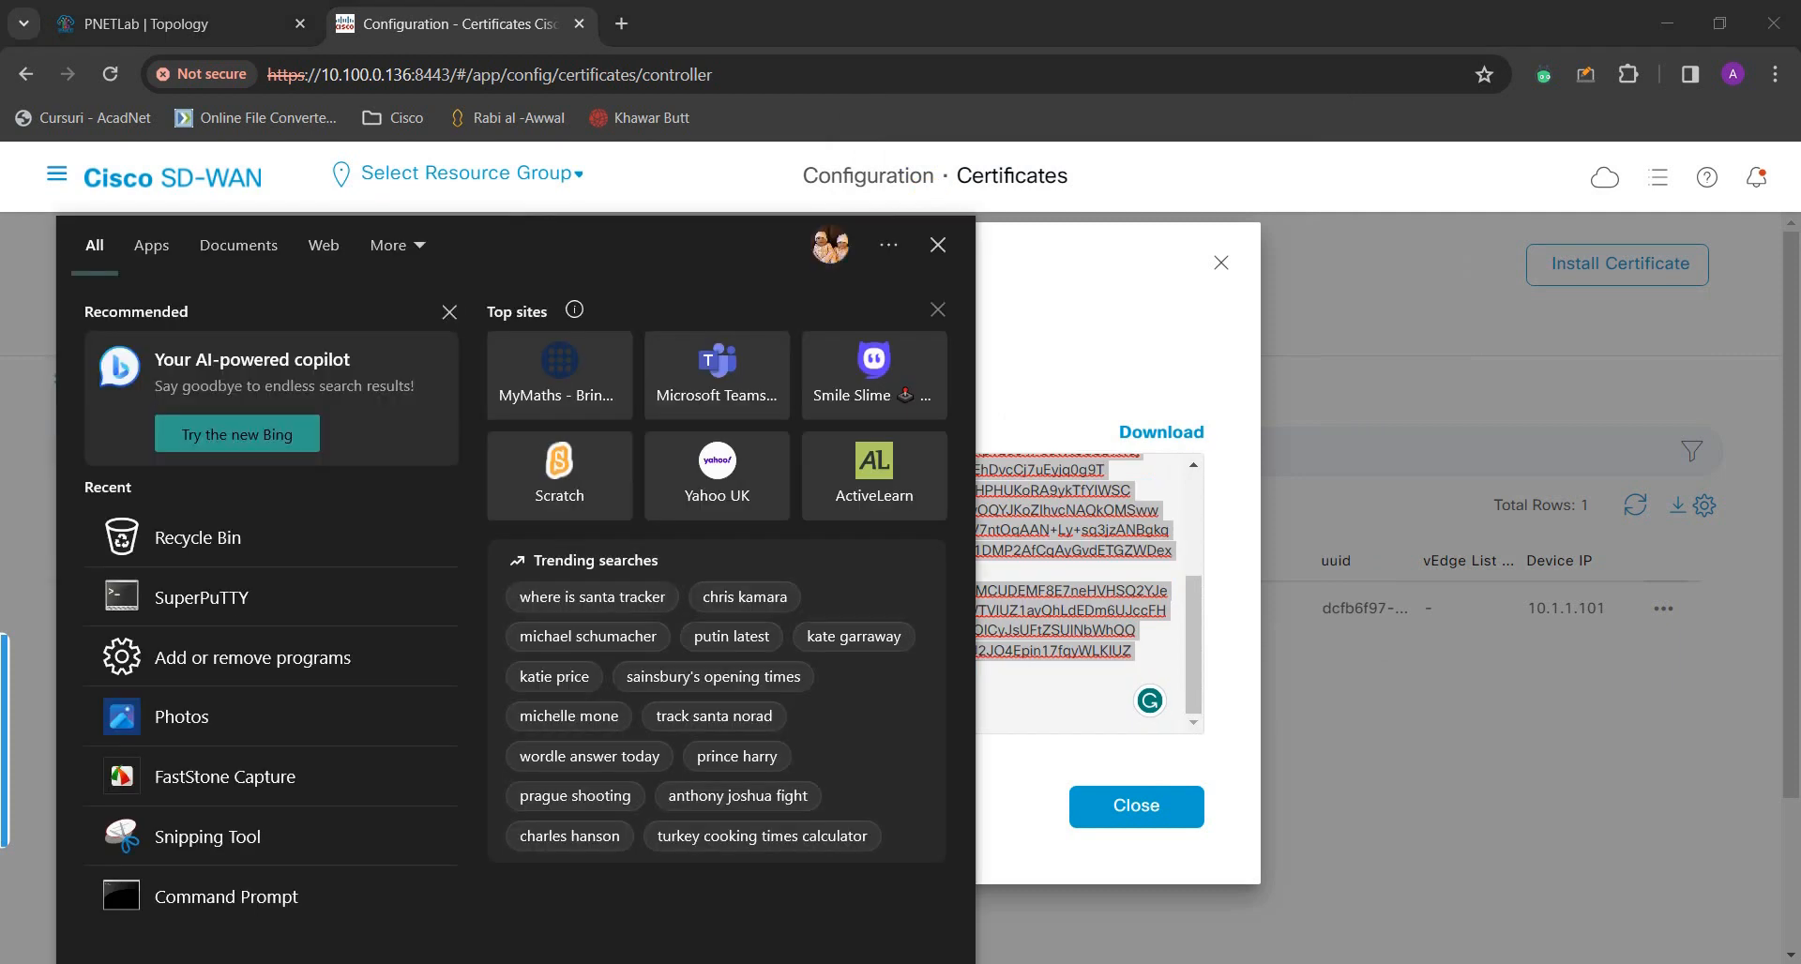
text(mote)
key(BackSpace)
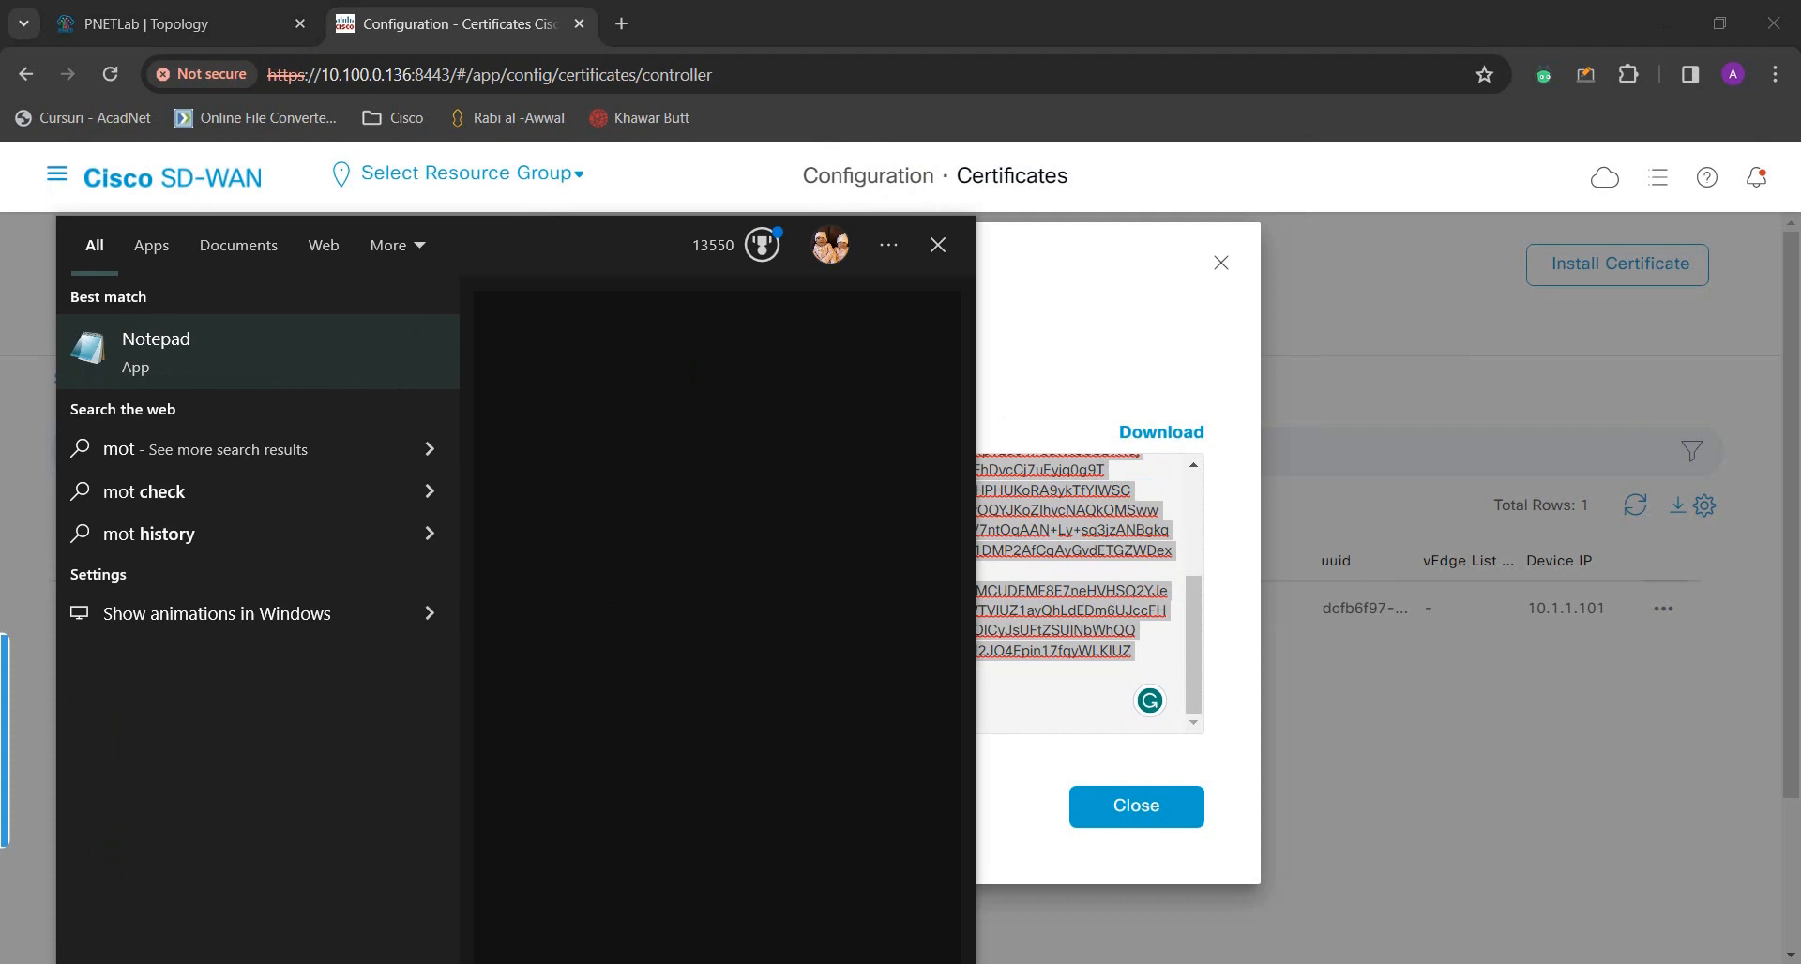
key(BackSpace)
key(BackSpace)
key(BackSpace)
text(note)
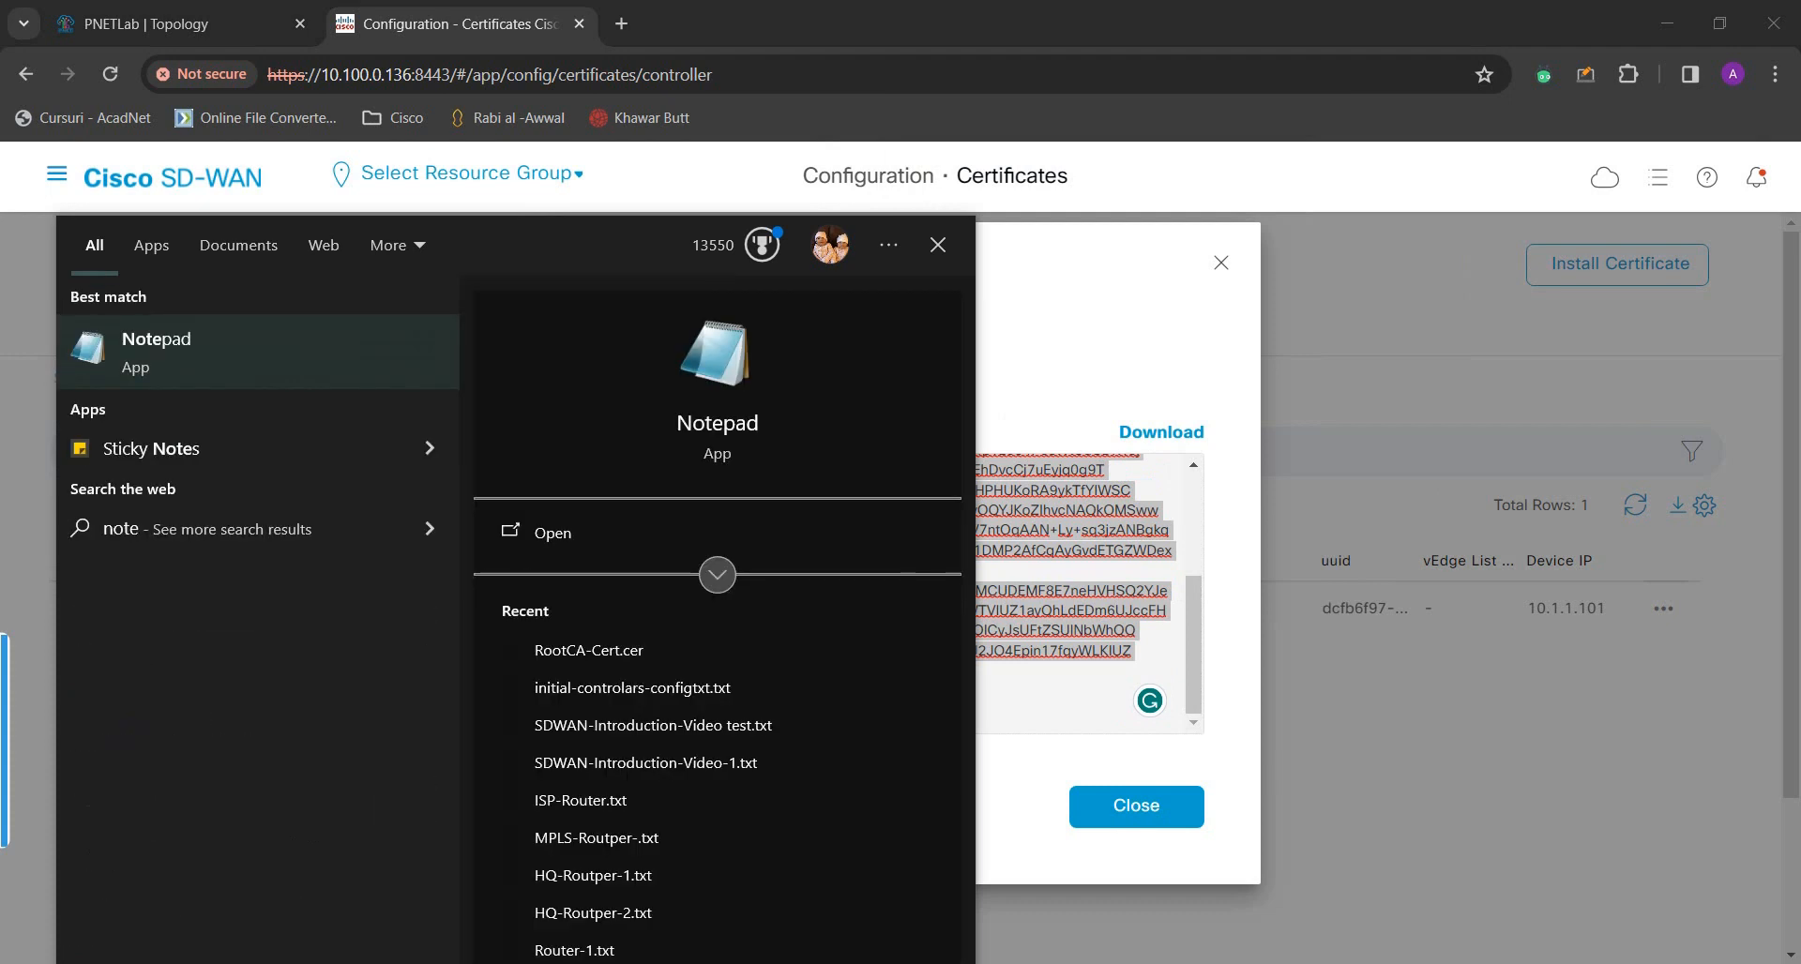
click(250, 362)
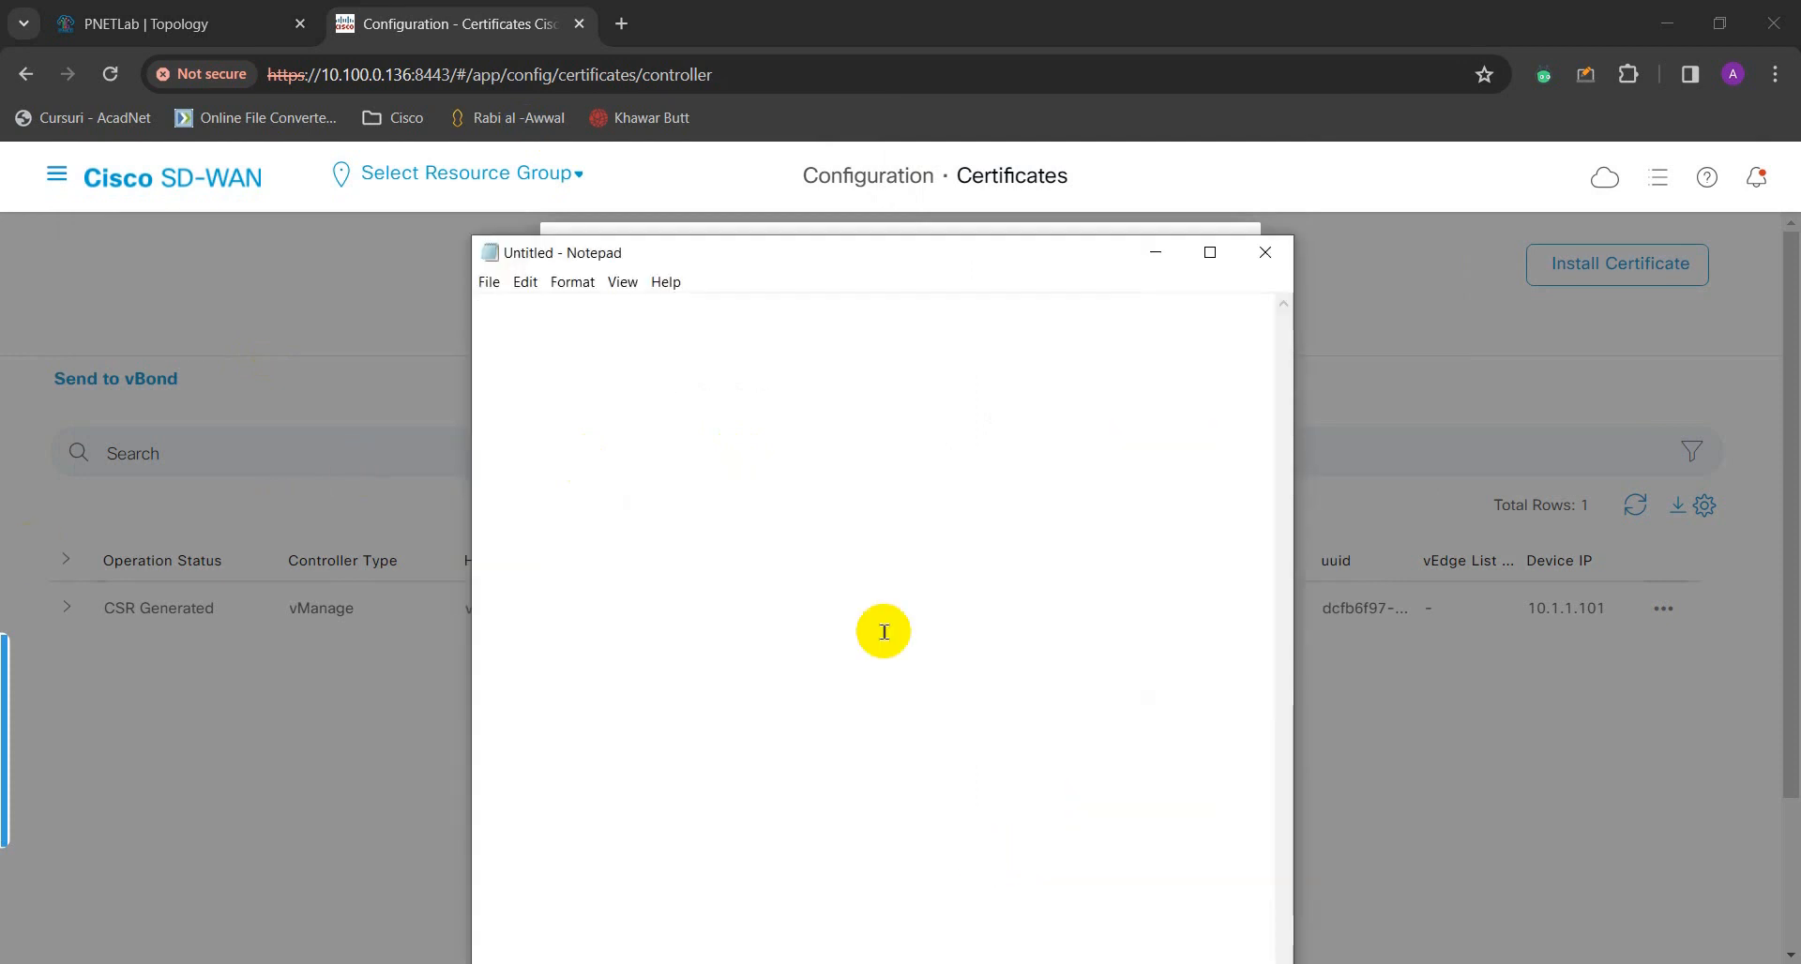
right_click(793, 459)
click(882, 547)
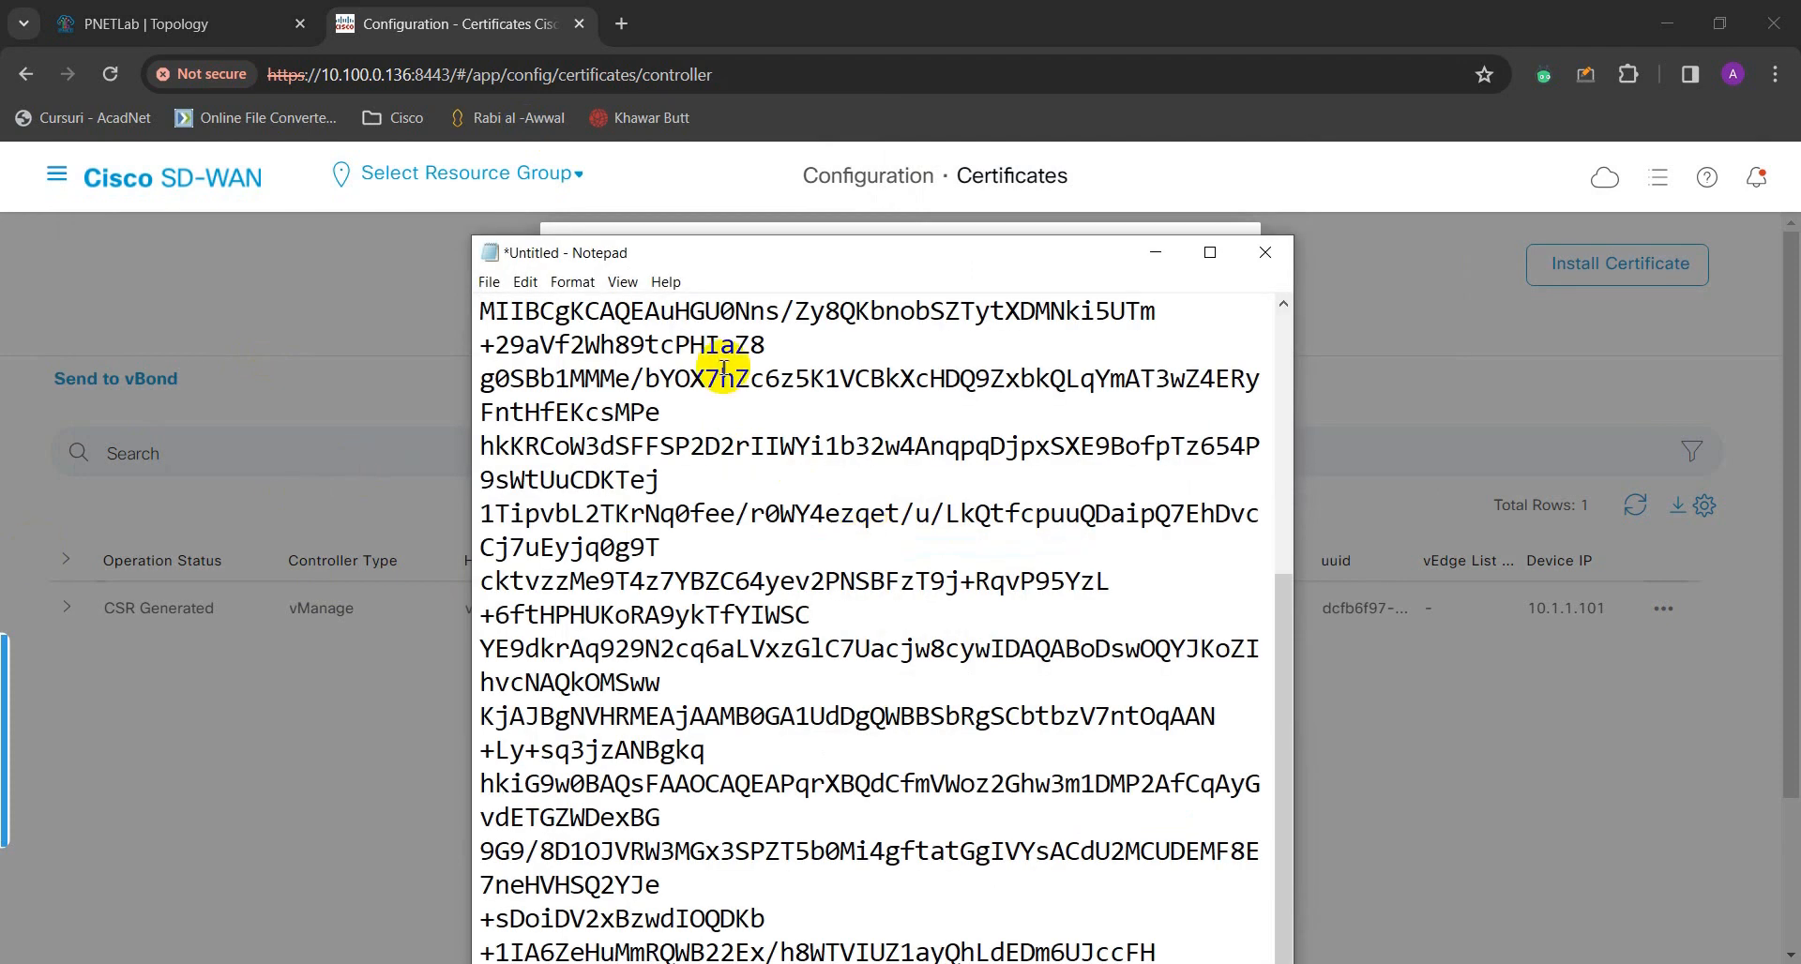
- Maximize Notepad and copy the entire certificate request text
double_click(864, 252)
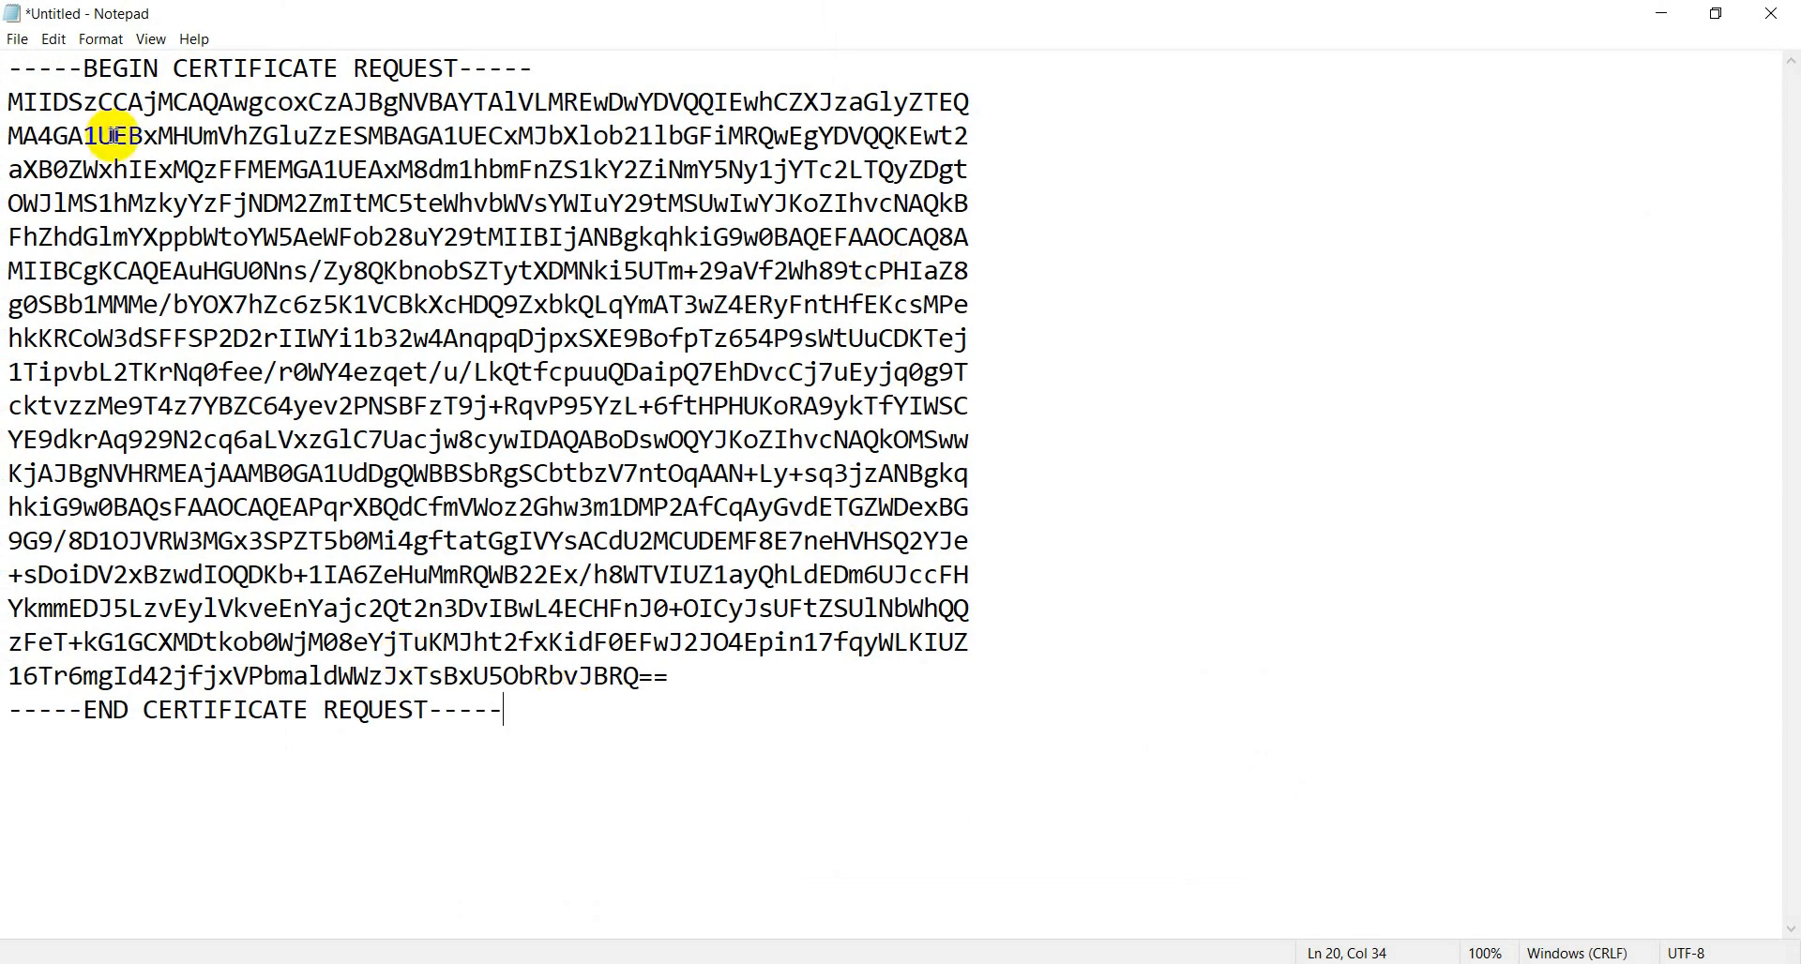
drag(9, 69, 511, 699)
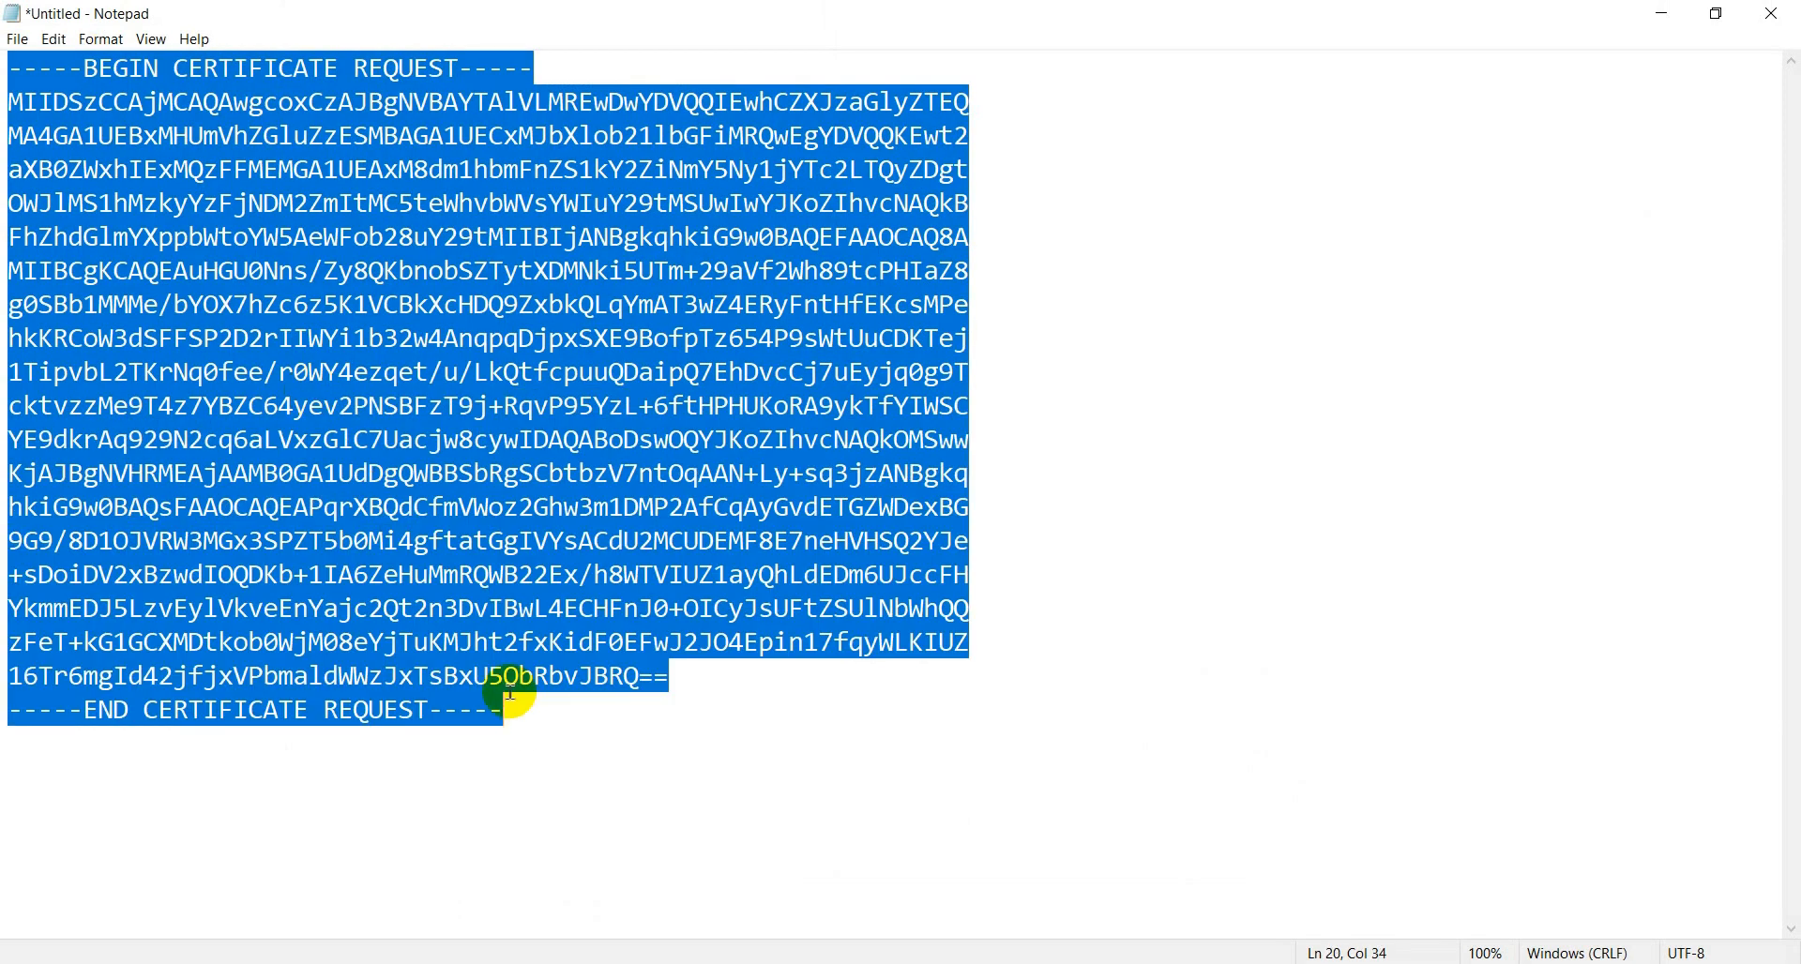
right_click(338, 466)
click(456, 532)
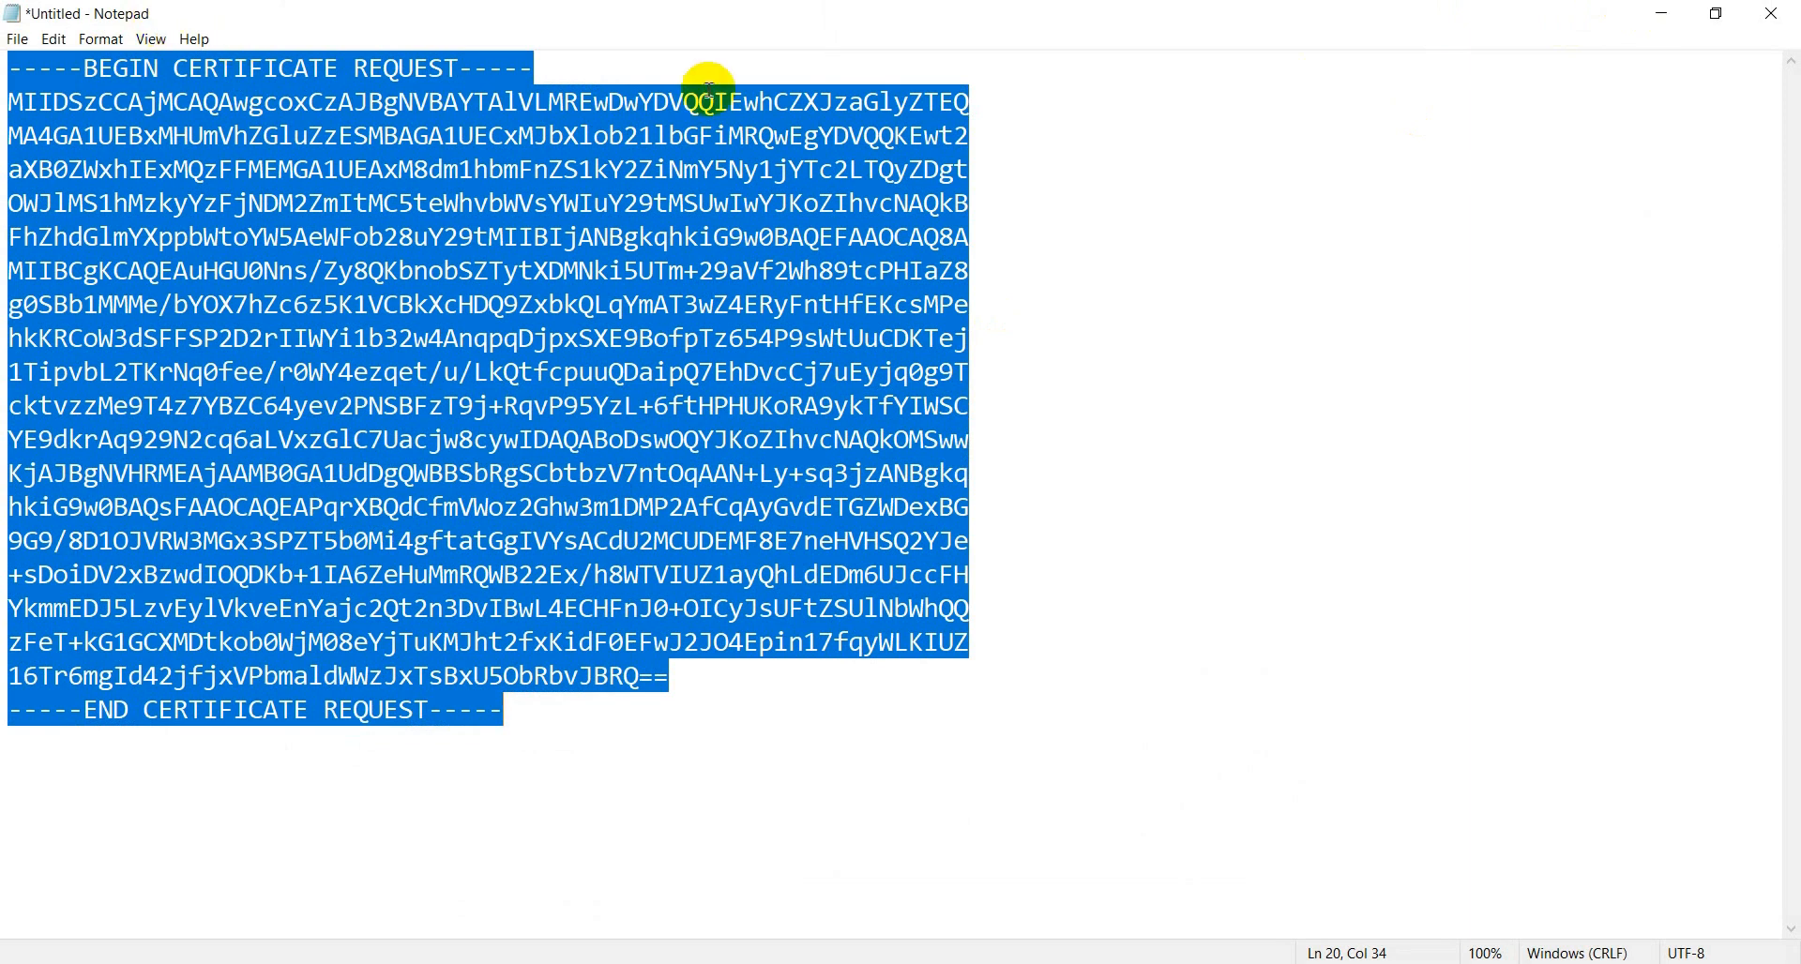
- Minimize Notepad and switch to the Windows Server 2016 virtual machine
click(1660, 13)
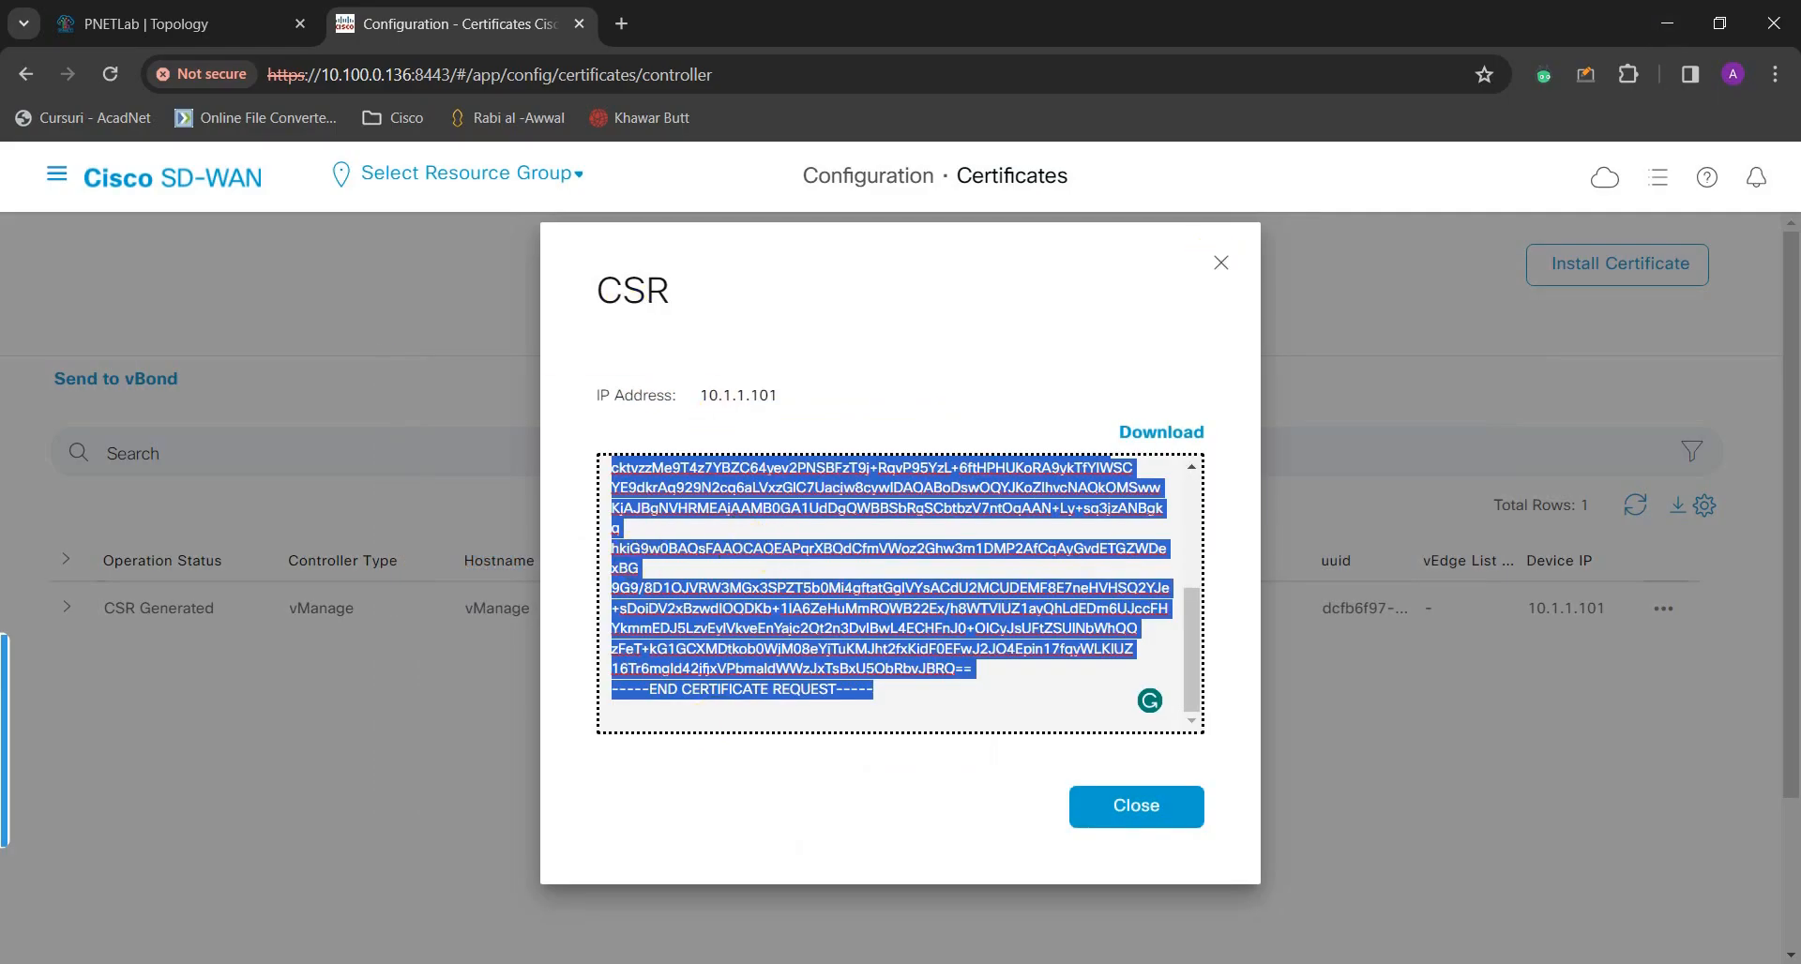
click(1005, 963)
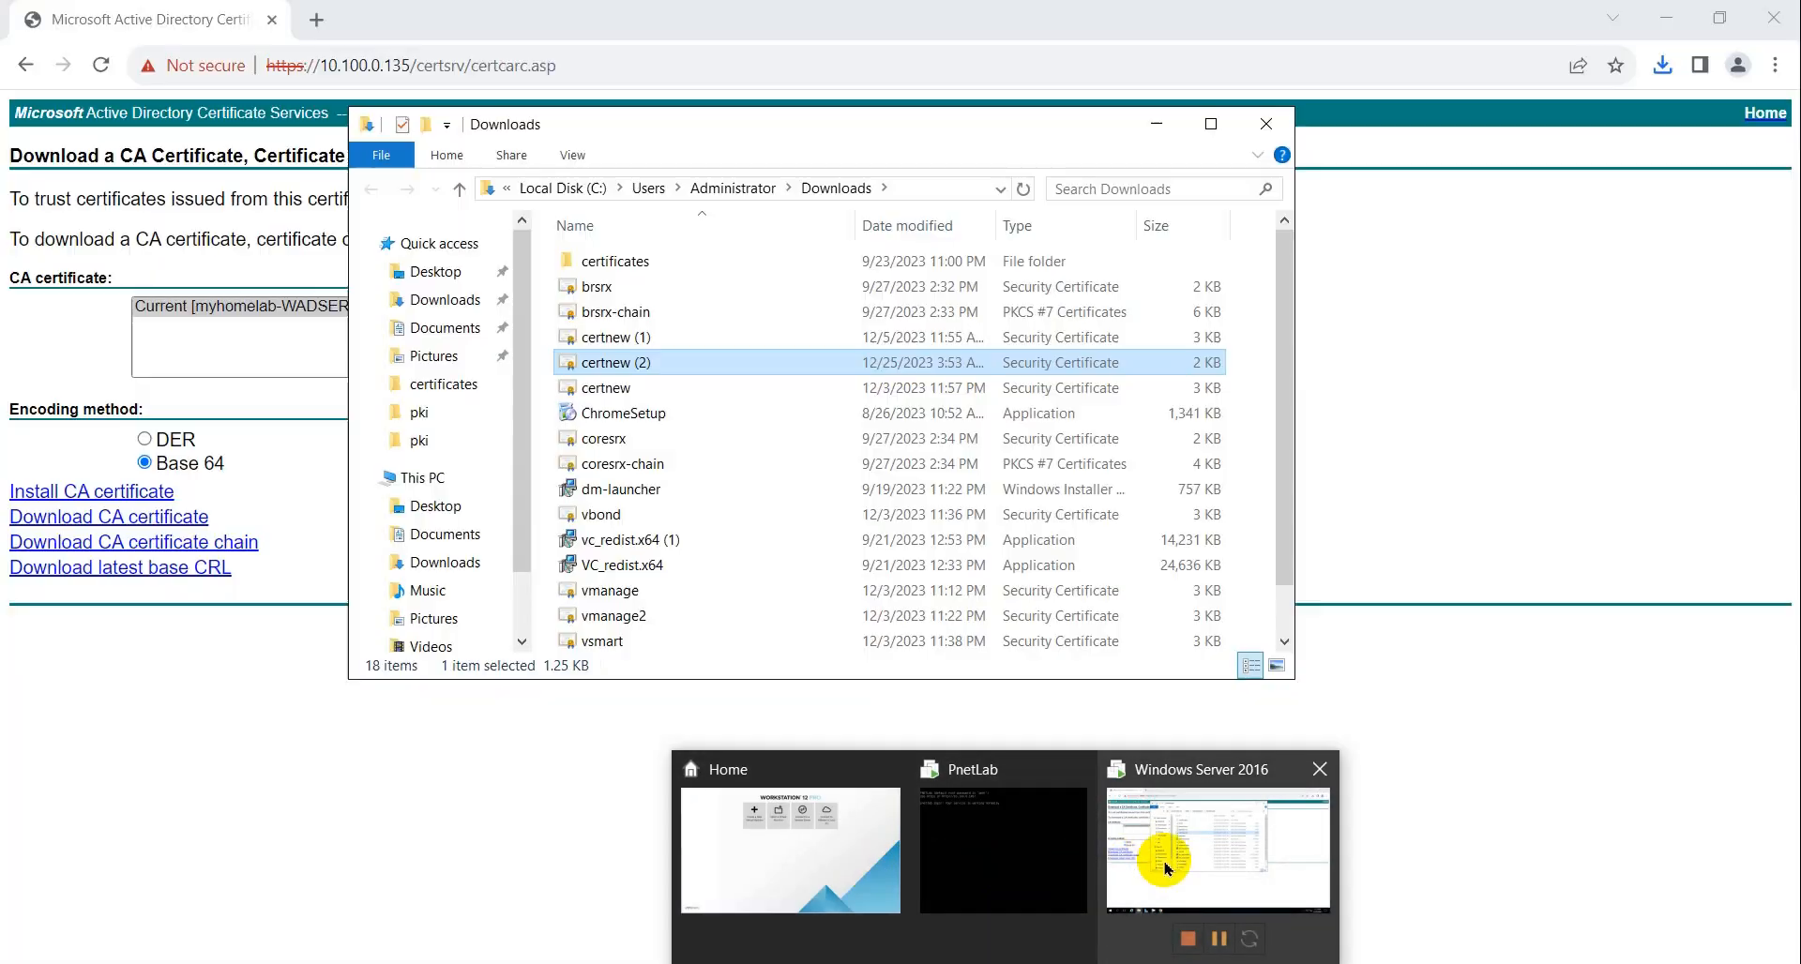
click(1163, 861)
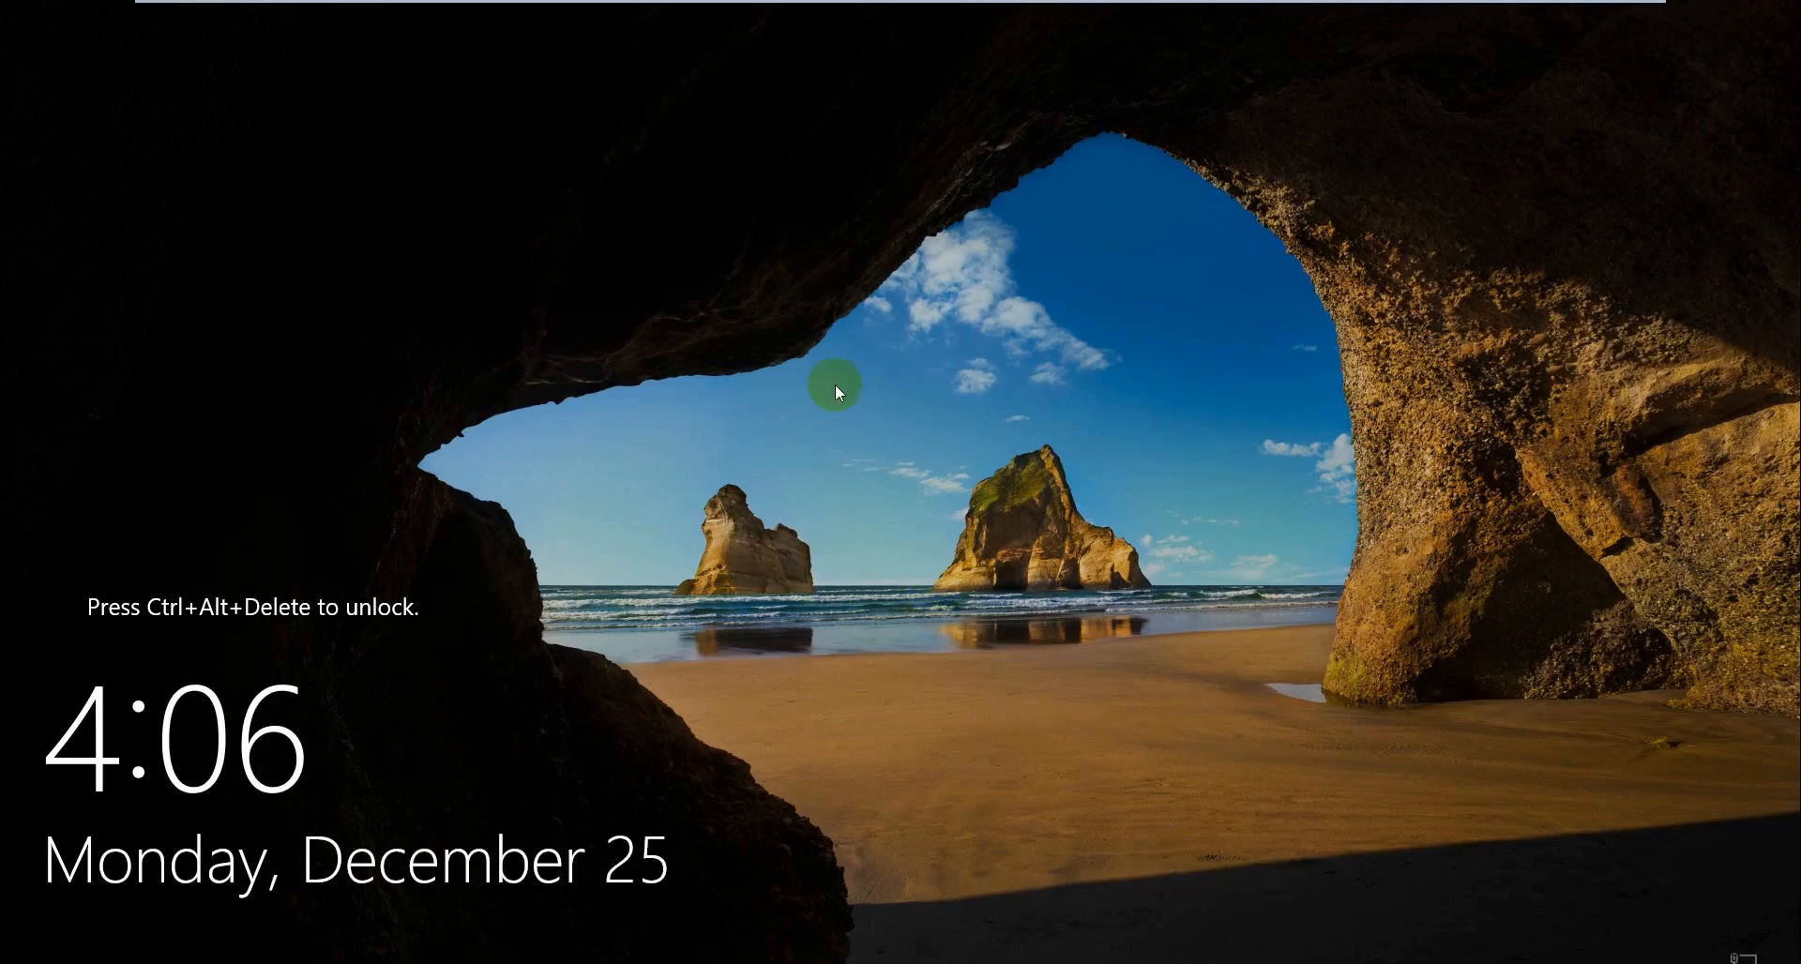
- Send Ctrl+Alt+Del to the Windows Server 2016 VM and sign in with the Administrator password
mouse_move(739, 2)
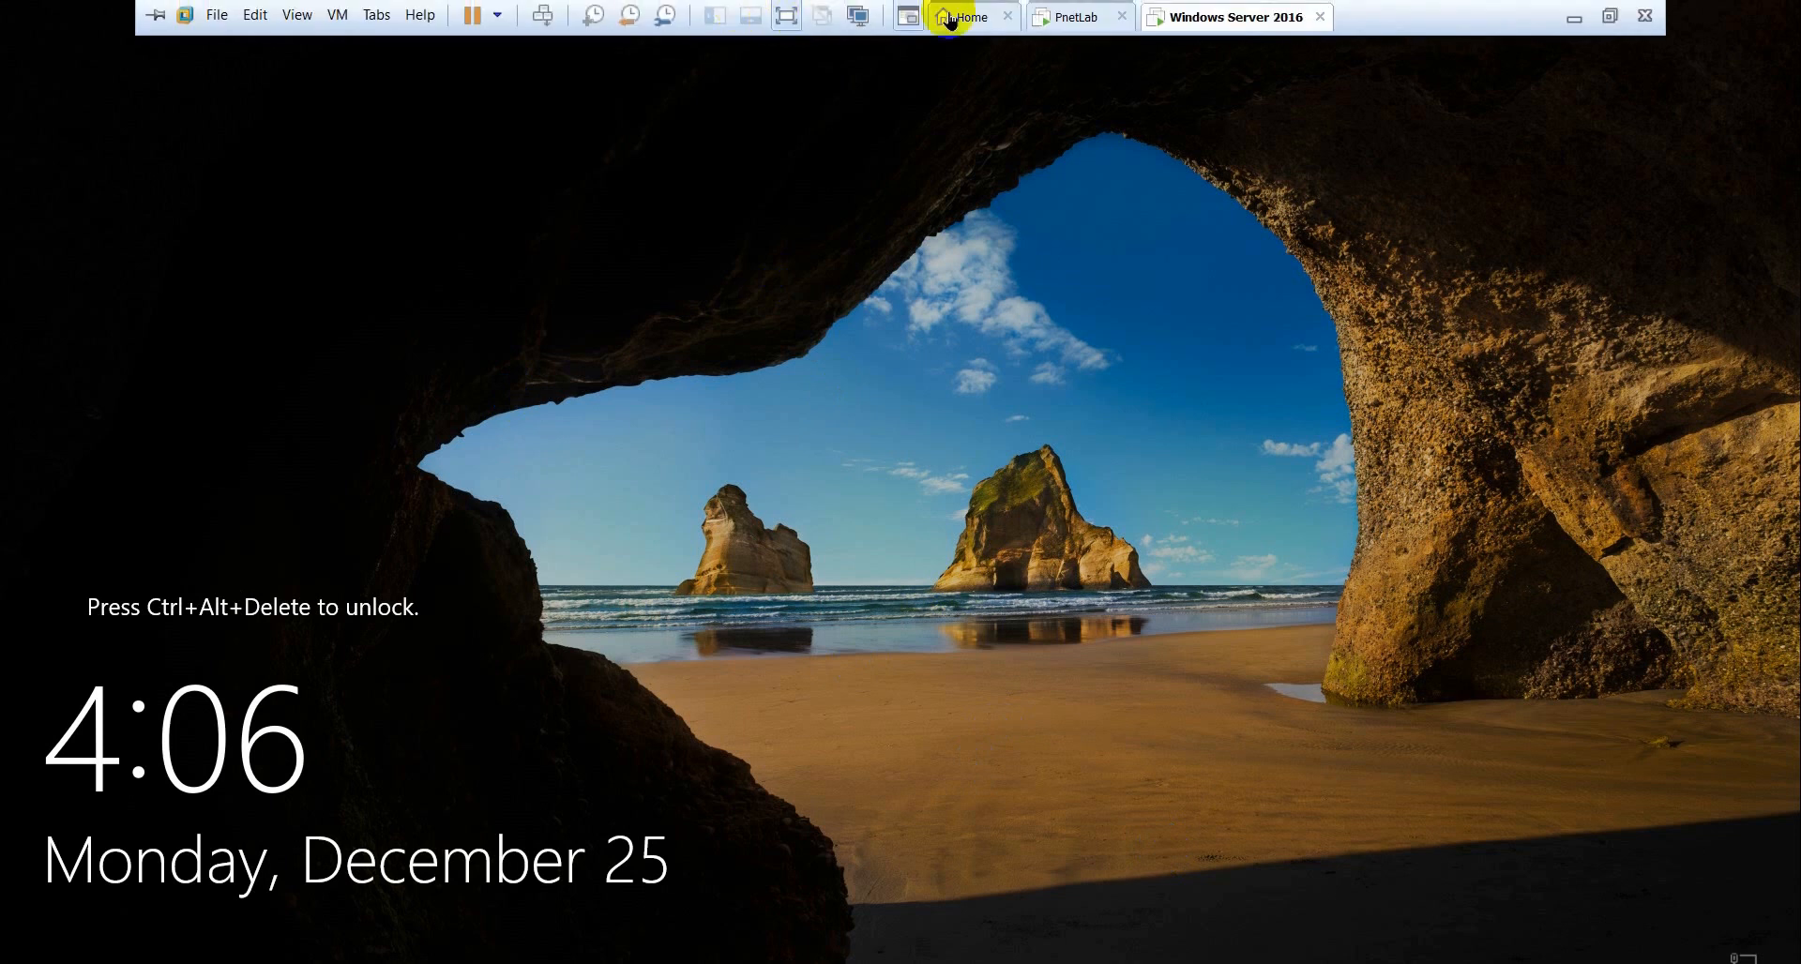
right_click(1184, 13)
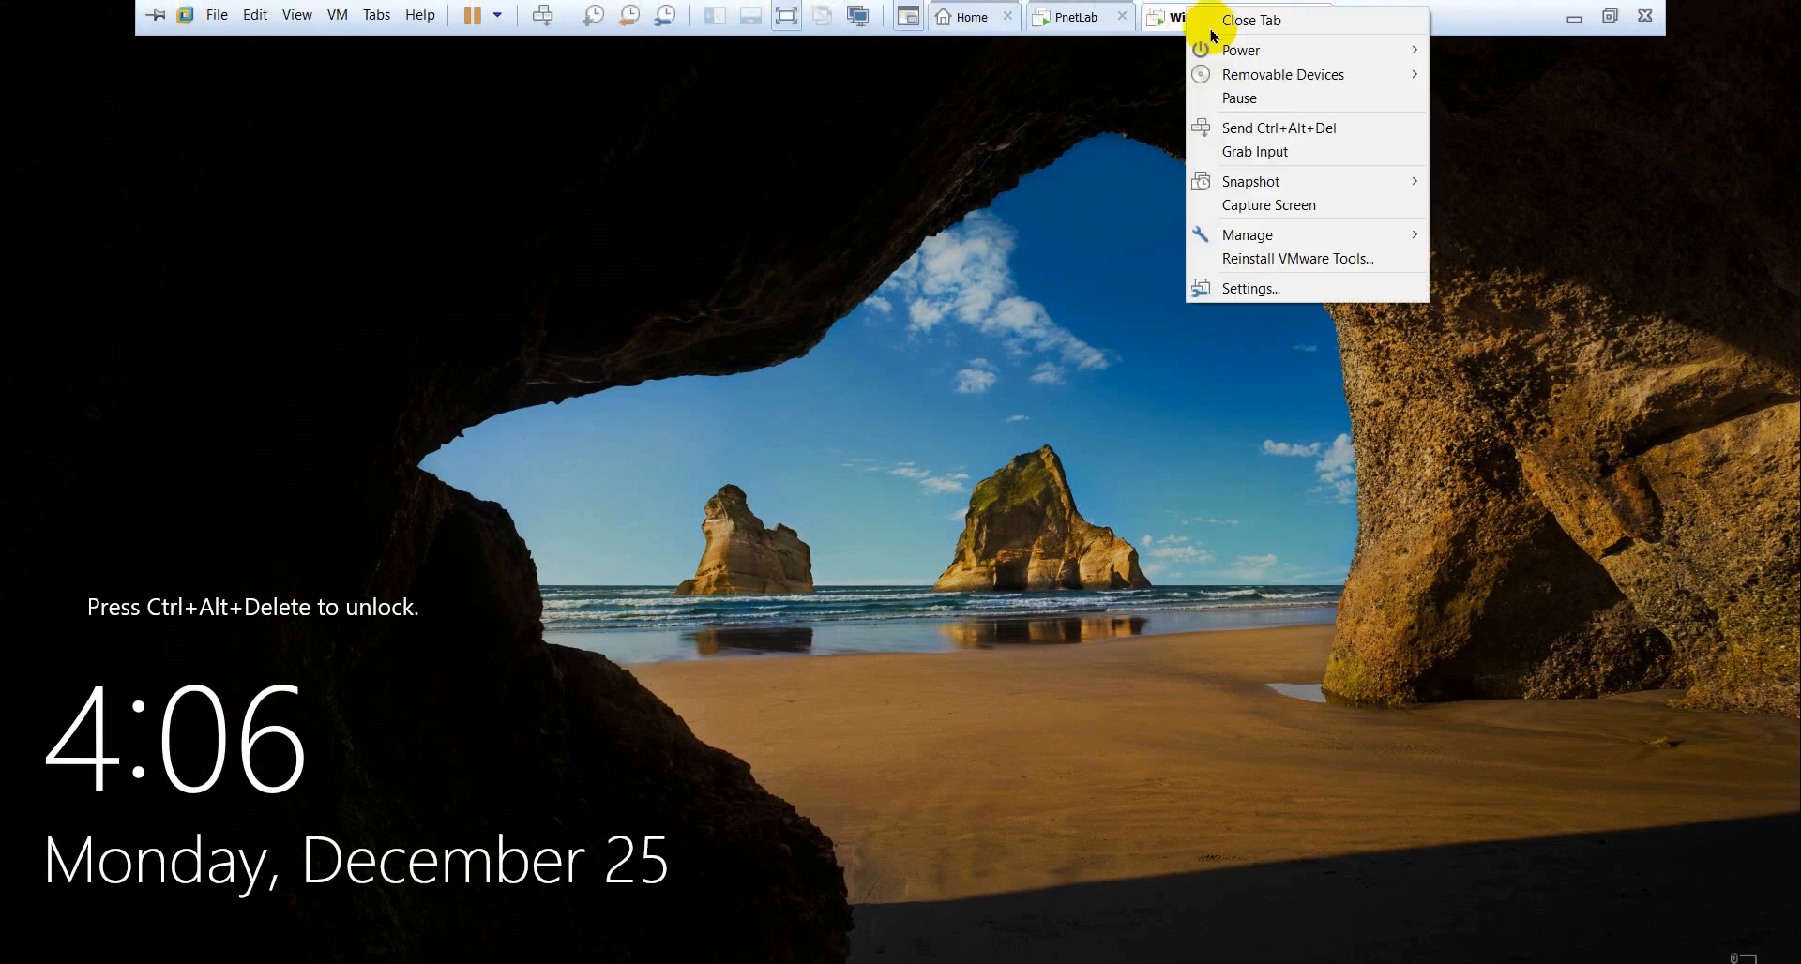
click(1291, 128)
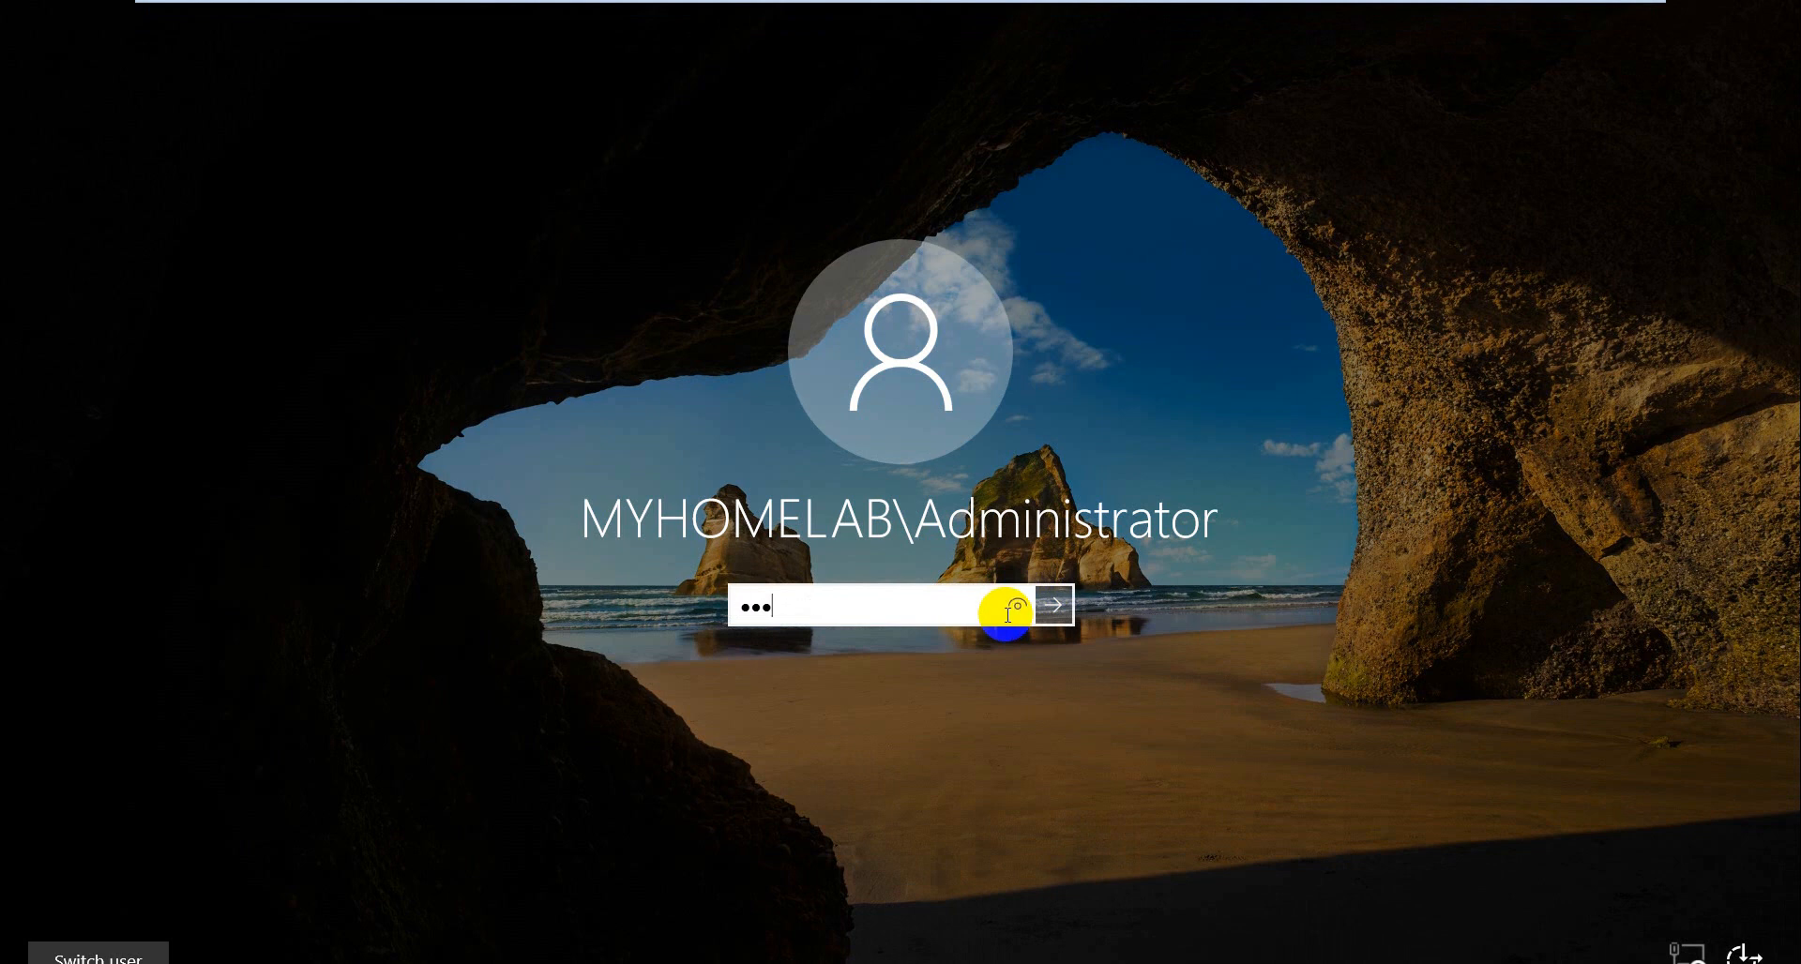
key(Return)
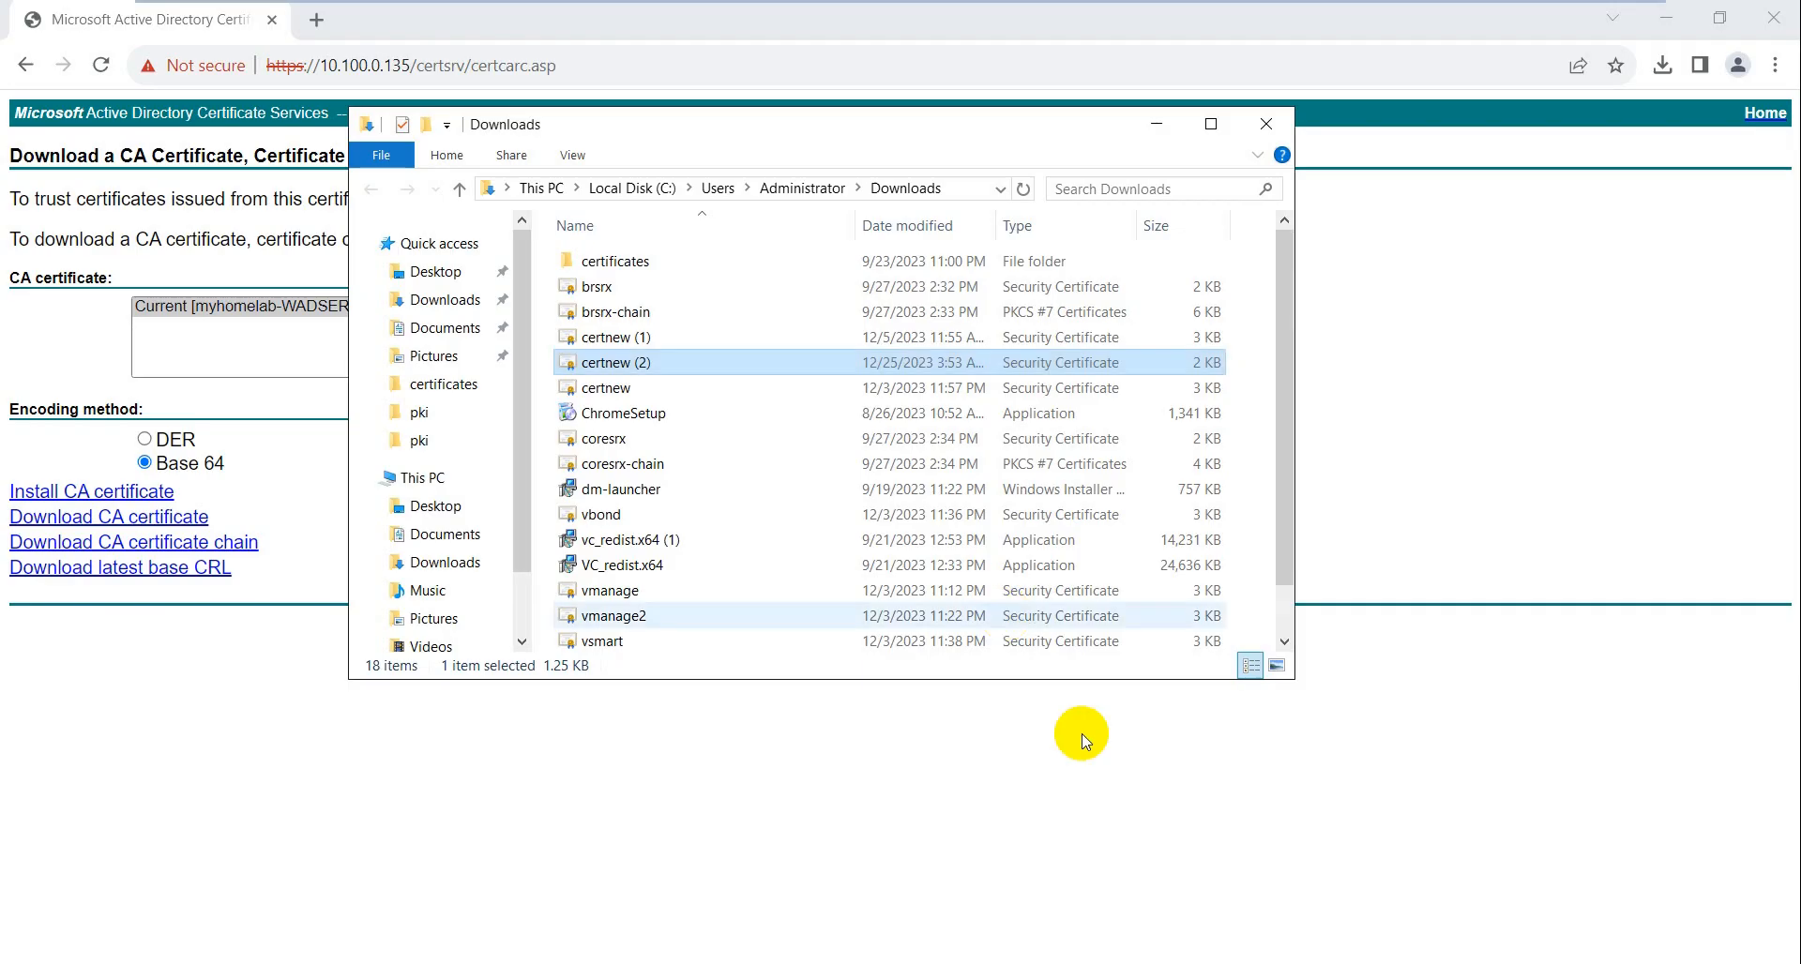
click(1267, 125)
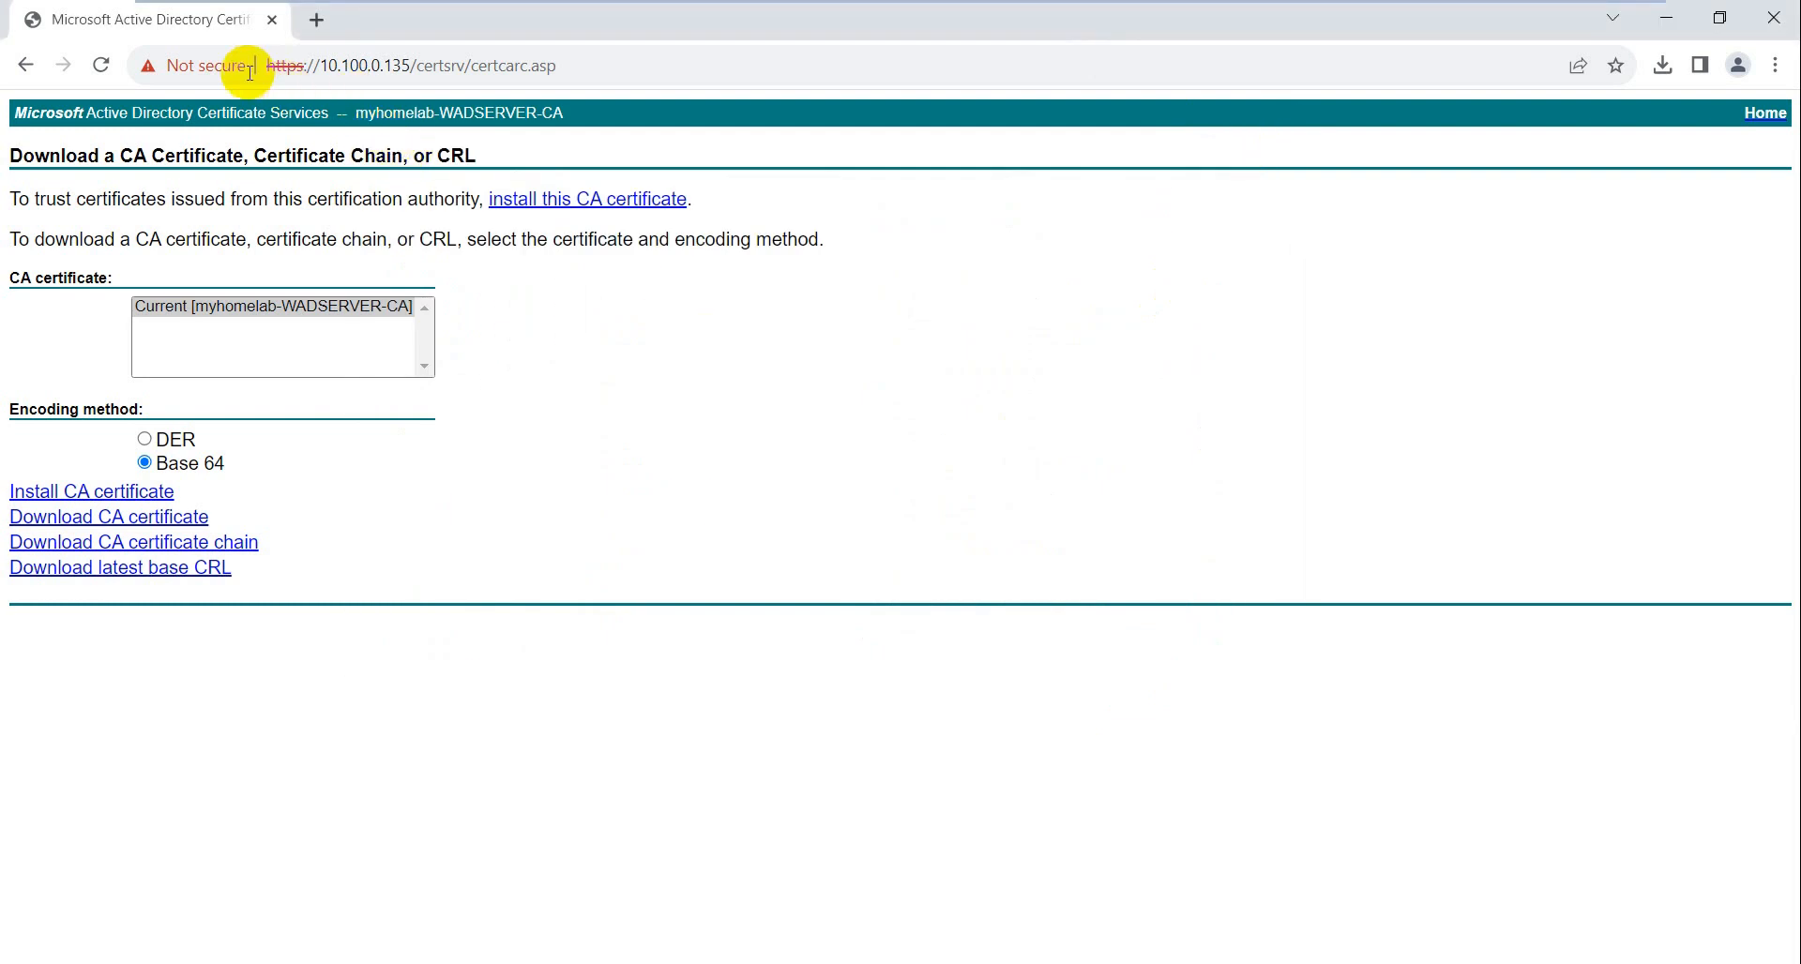
click(547, 58)
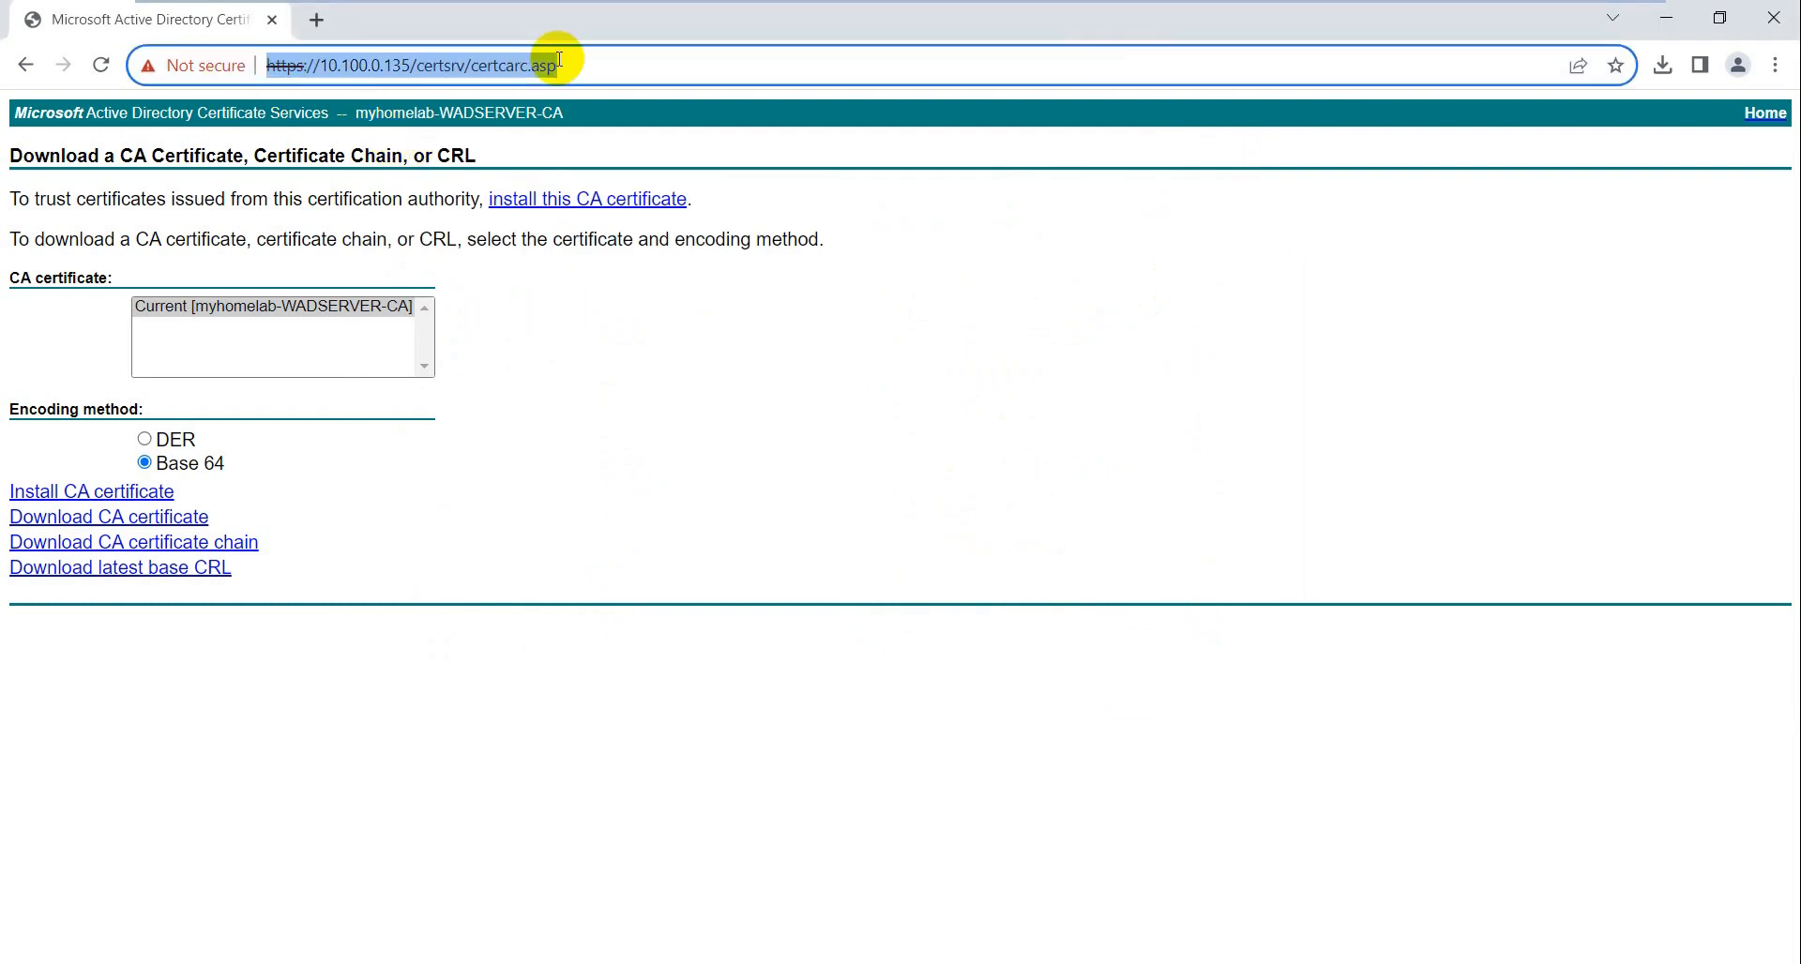
click(664, 71)
key(Return)
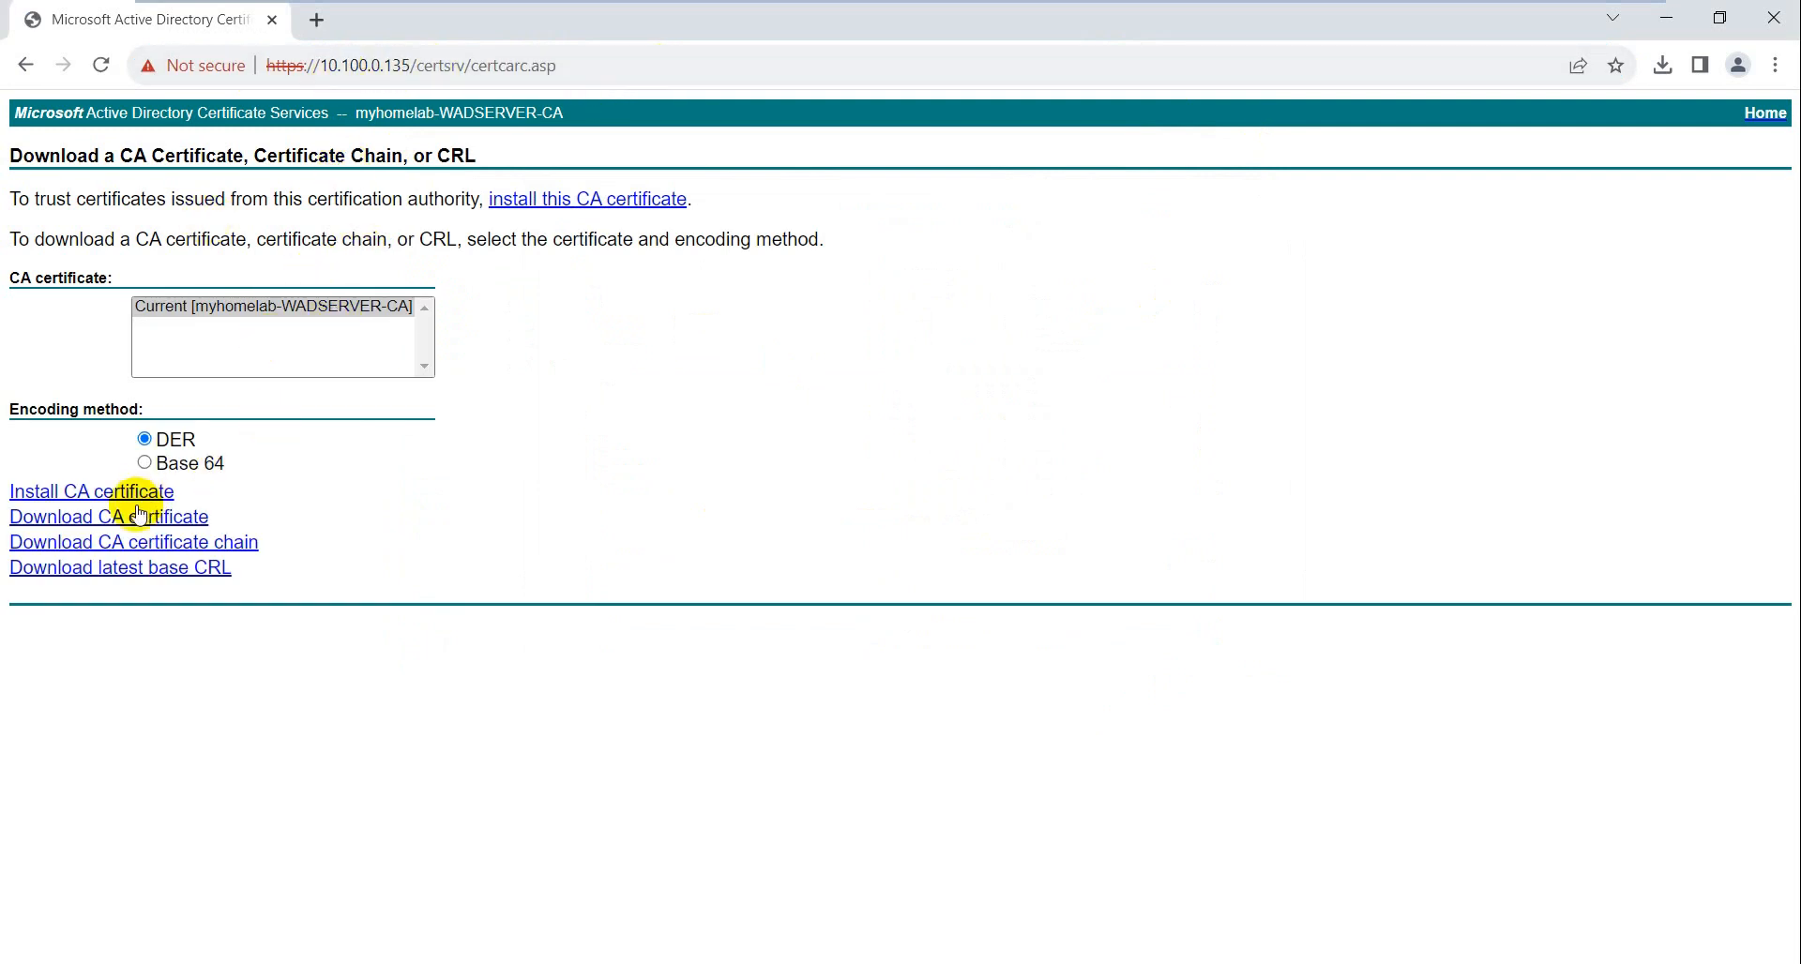
click(598, 54)
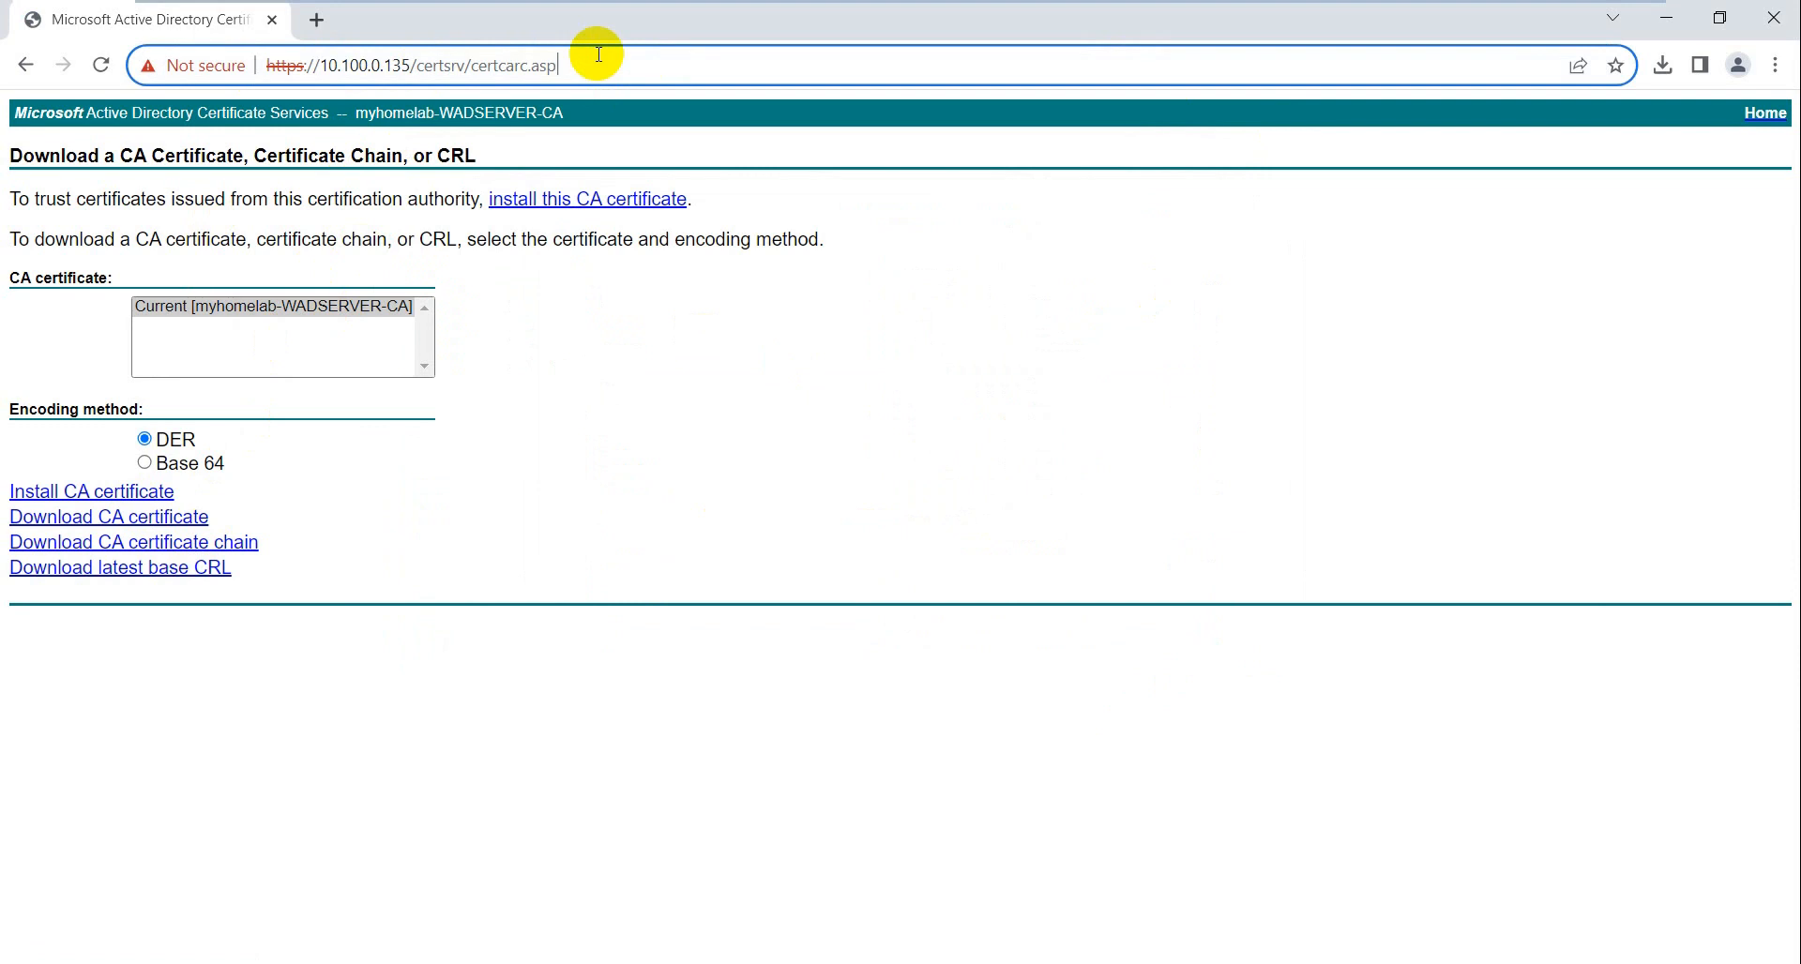
key(BackSpace)
key(BackSpace)
key(BackSpace)
key(BackSpace)
key(BackSpace)
key(BackSpace)
key(BackSpace)
key(BackSpace)
key(BackSpace)
key(BackSpace)
key(BackSpace)
key(BackSpace)
key(BackSpace)
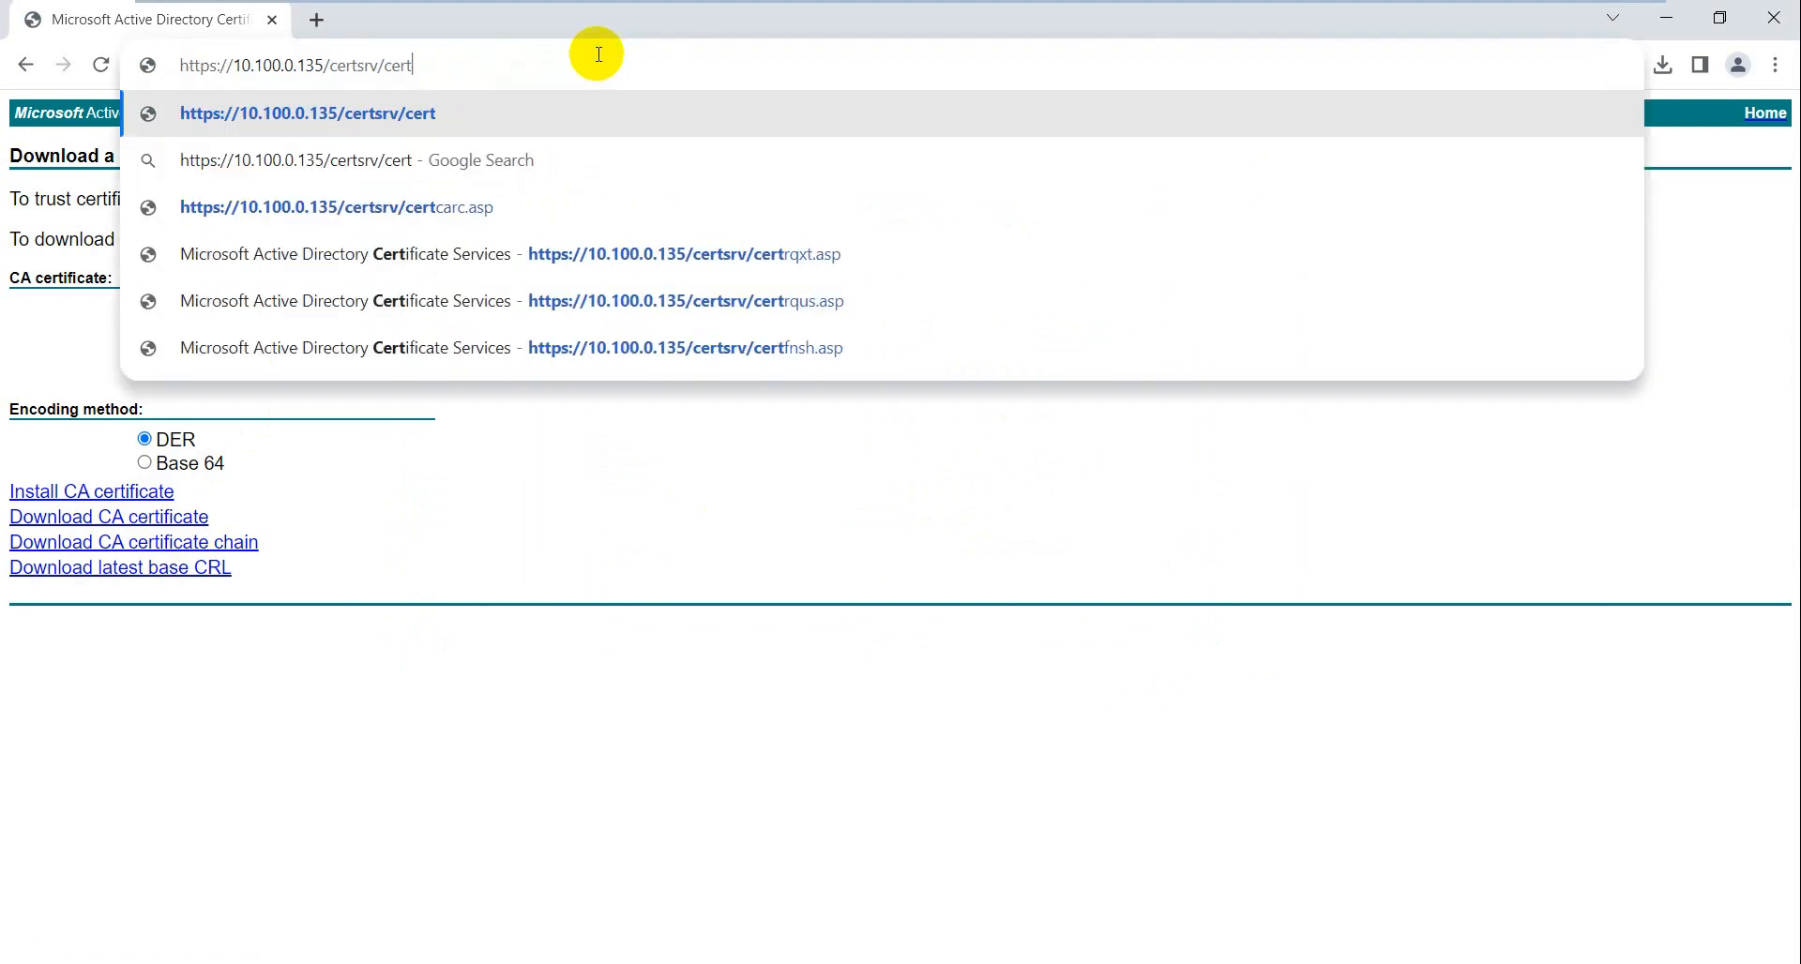
key(Return)
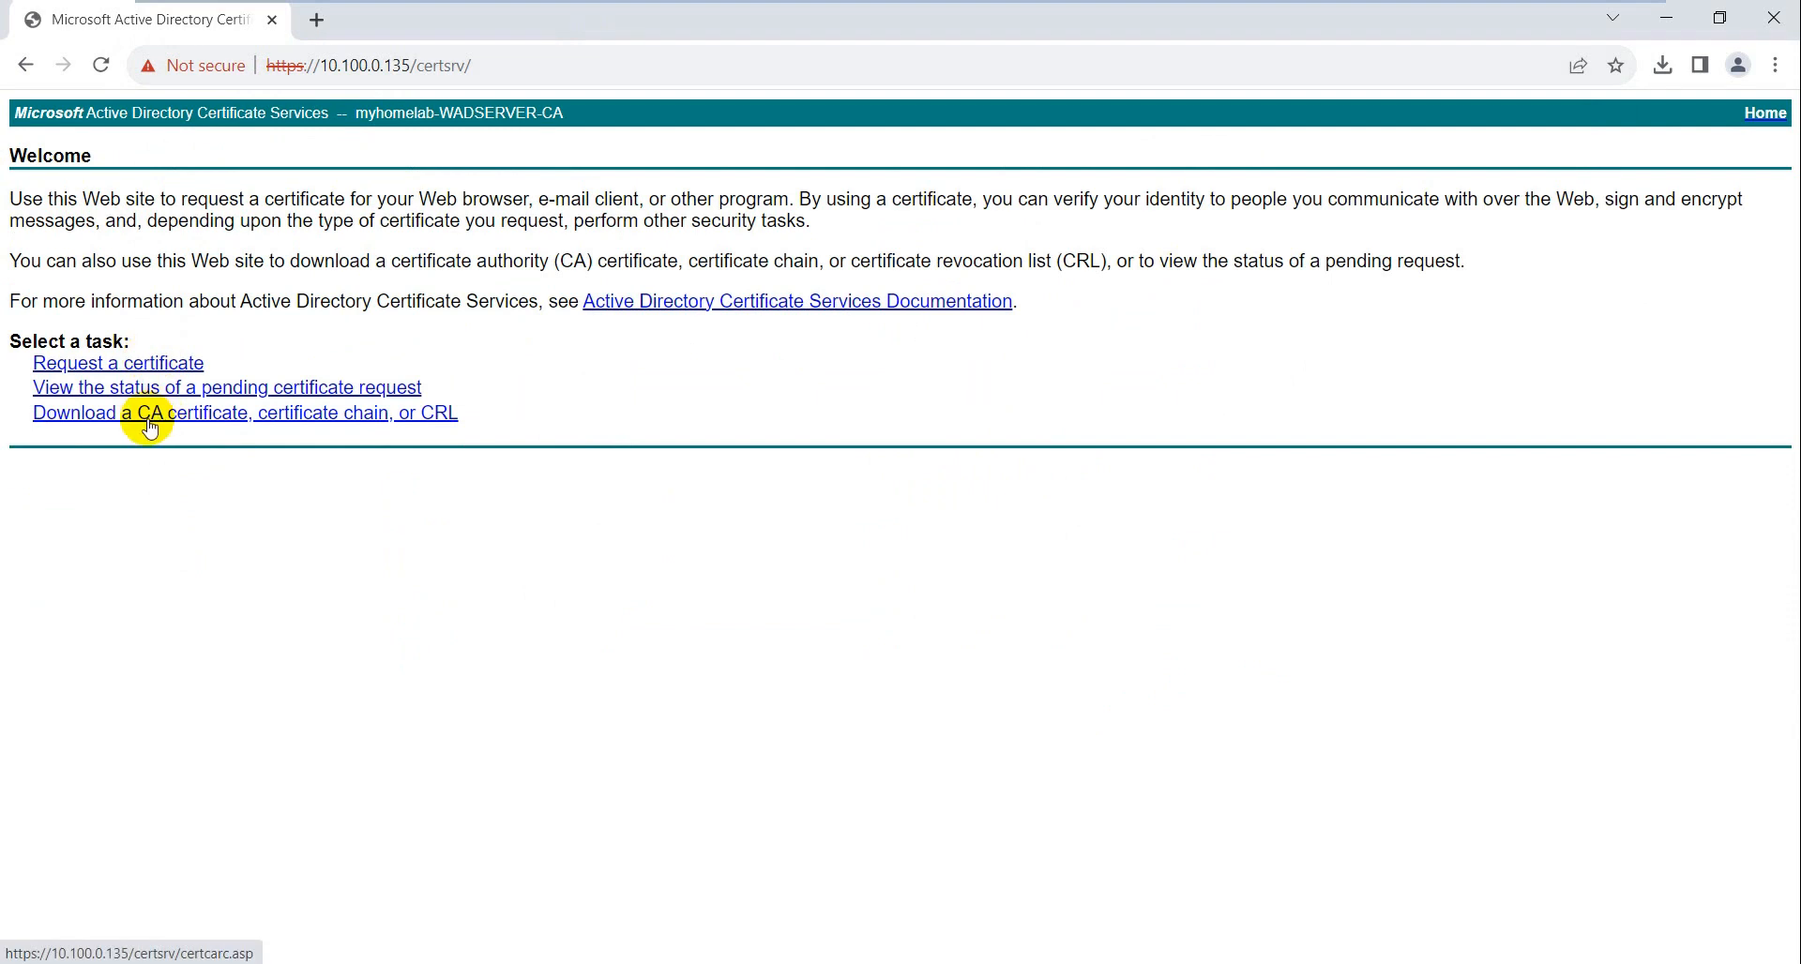
- Paste the CSR into an advanced certificate request and submit it, leaving Request ID 38 pending
click(128, 373)
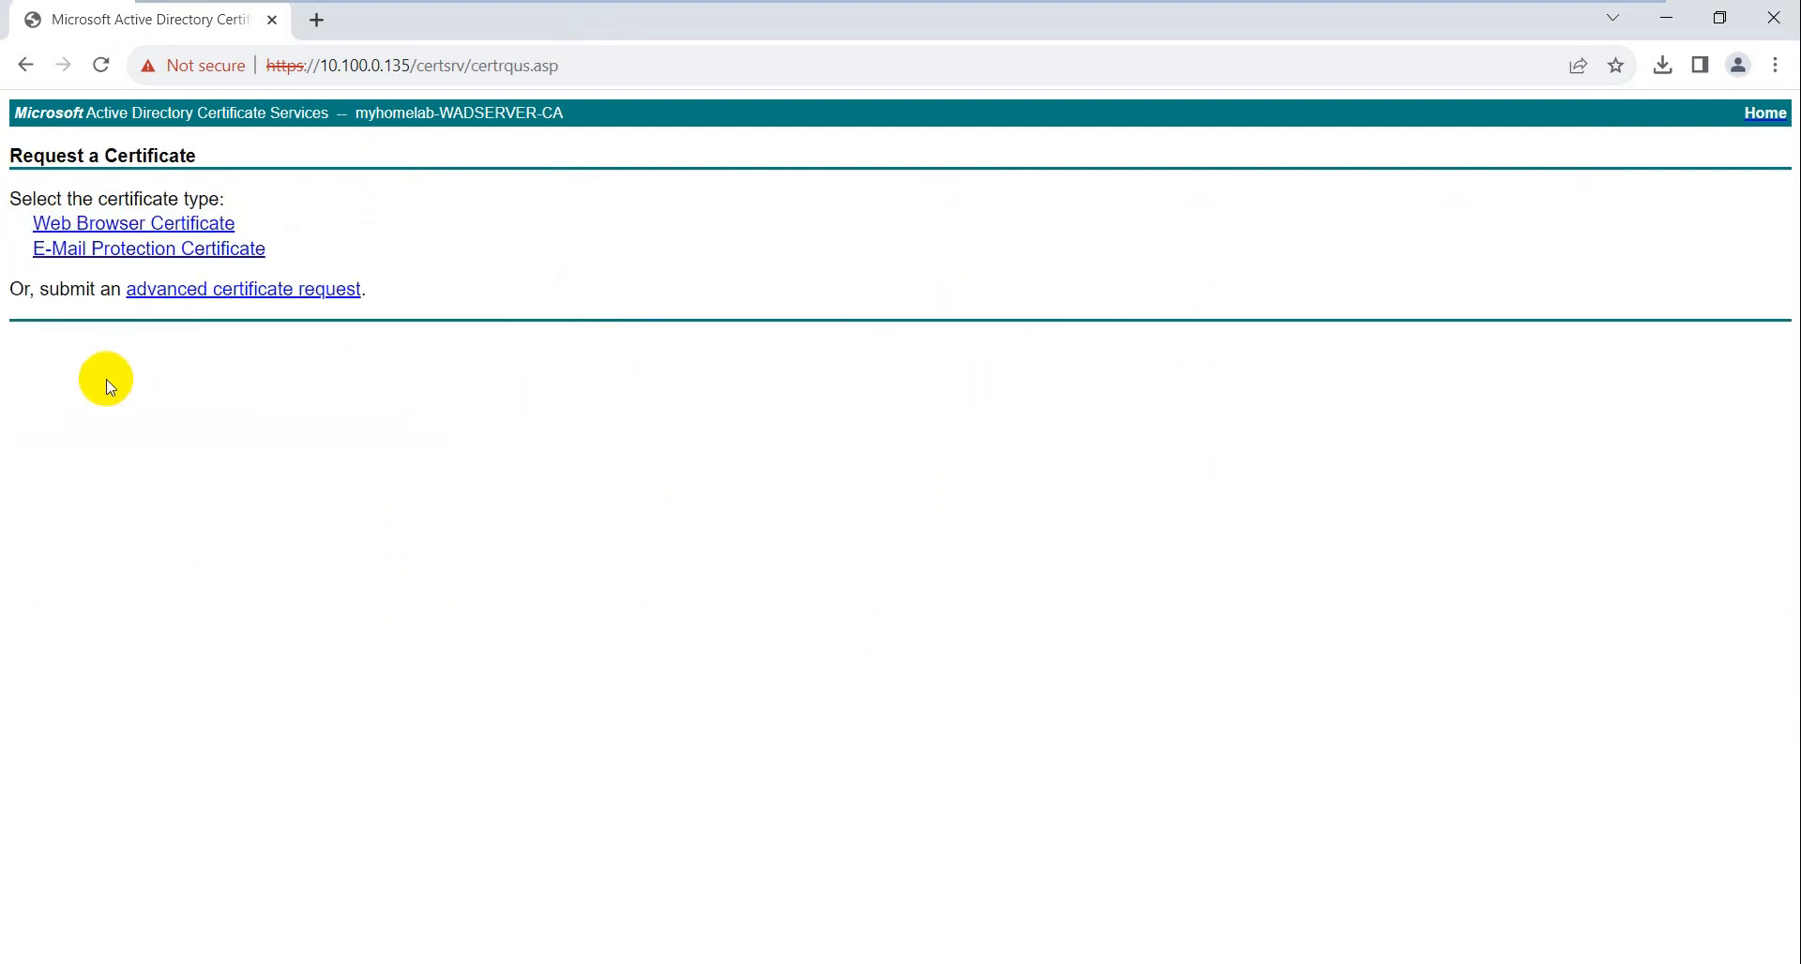
click(236, 292)
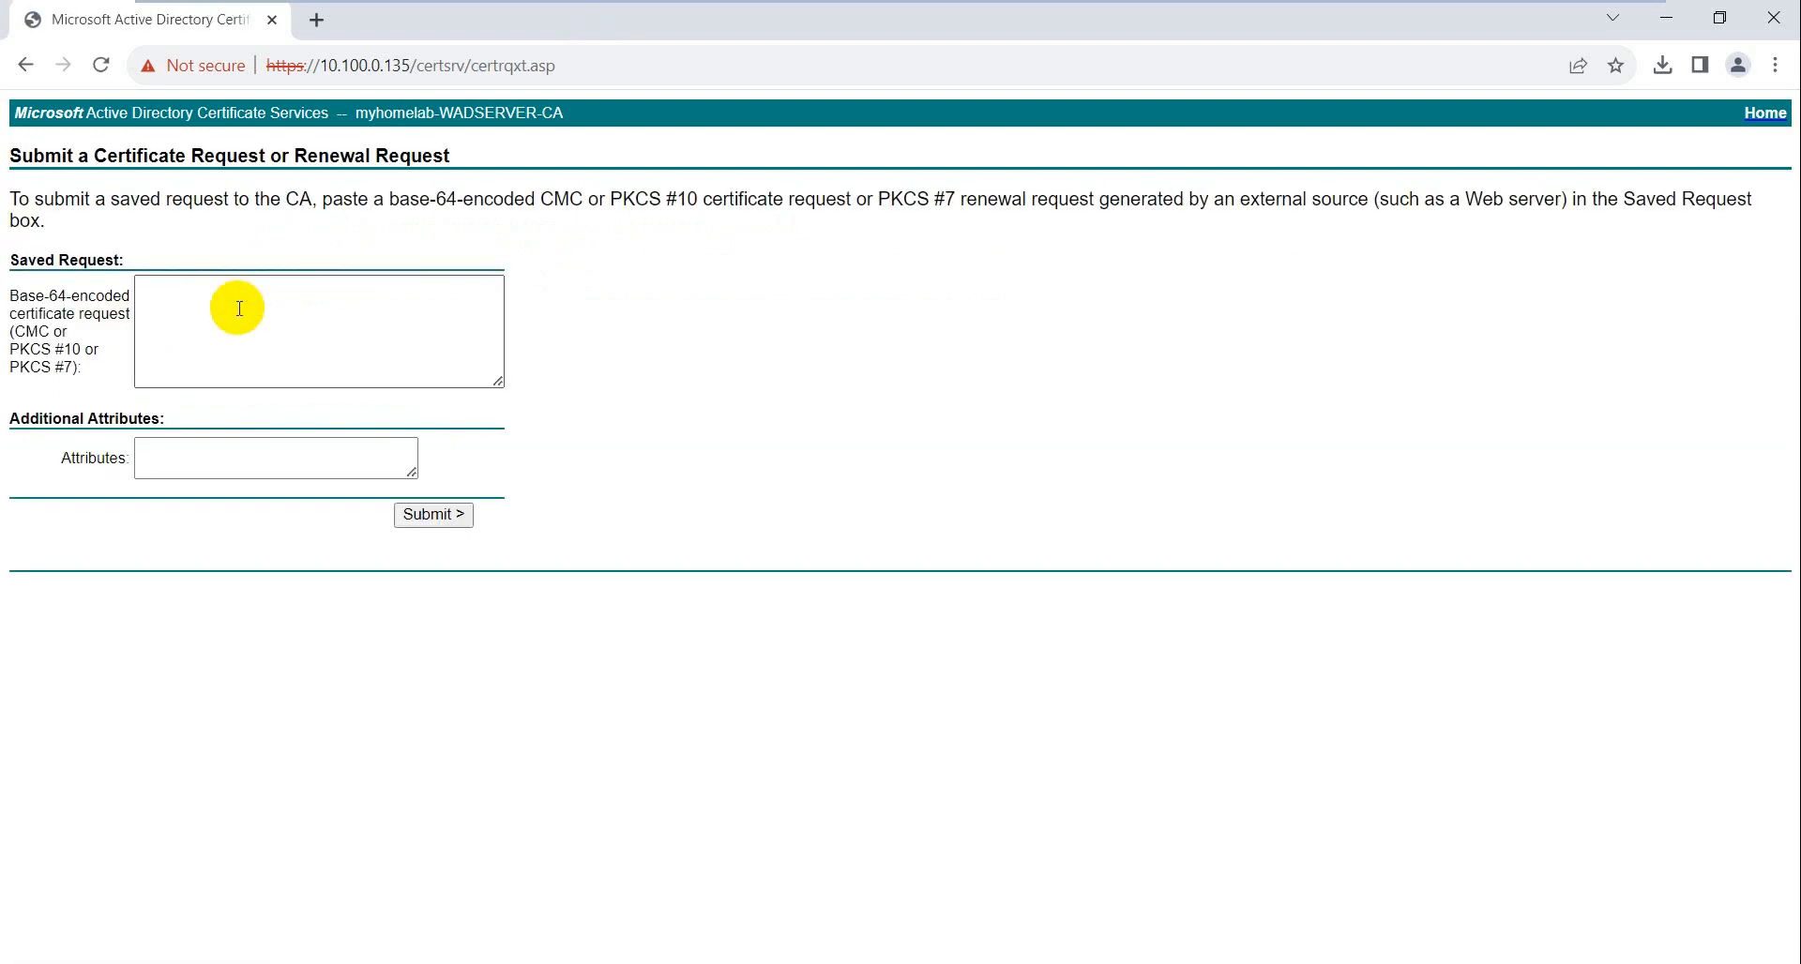
right_click(253, 319)
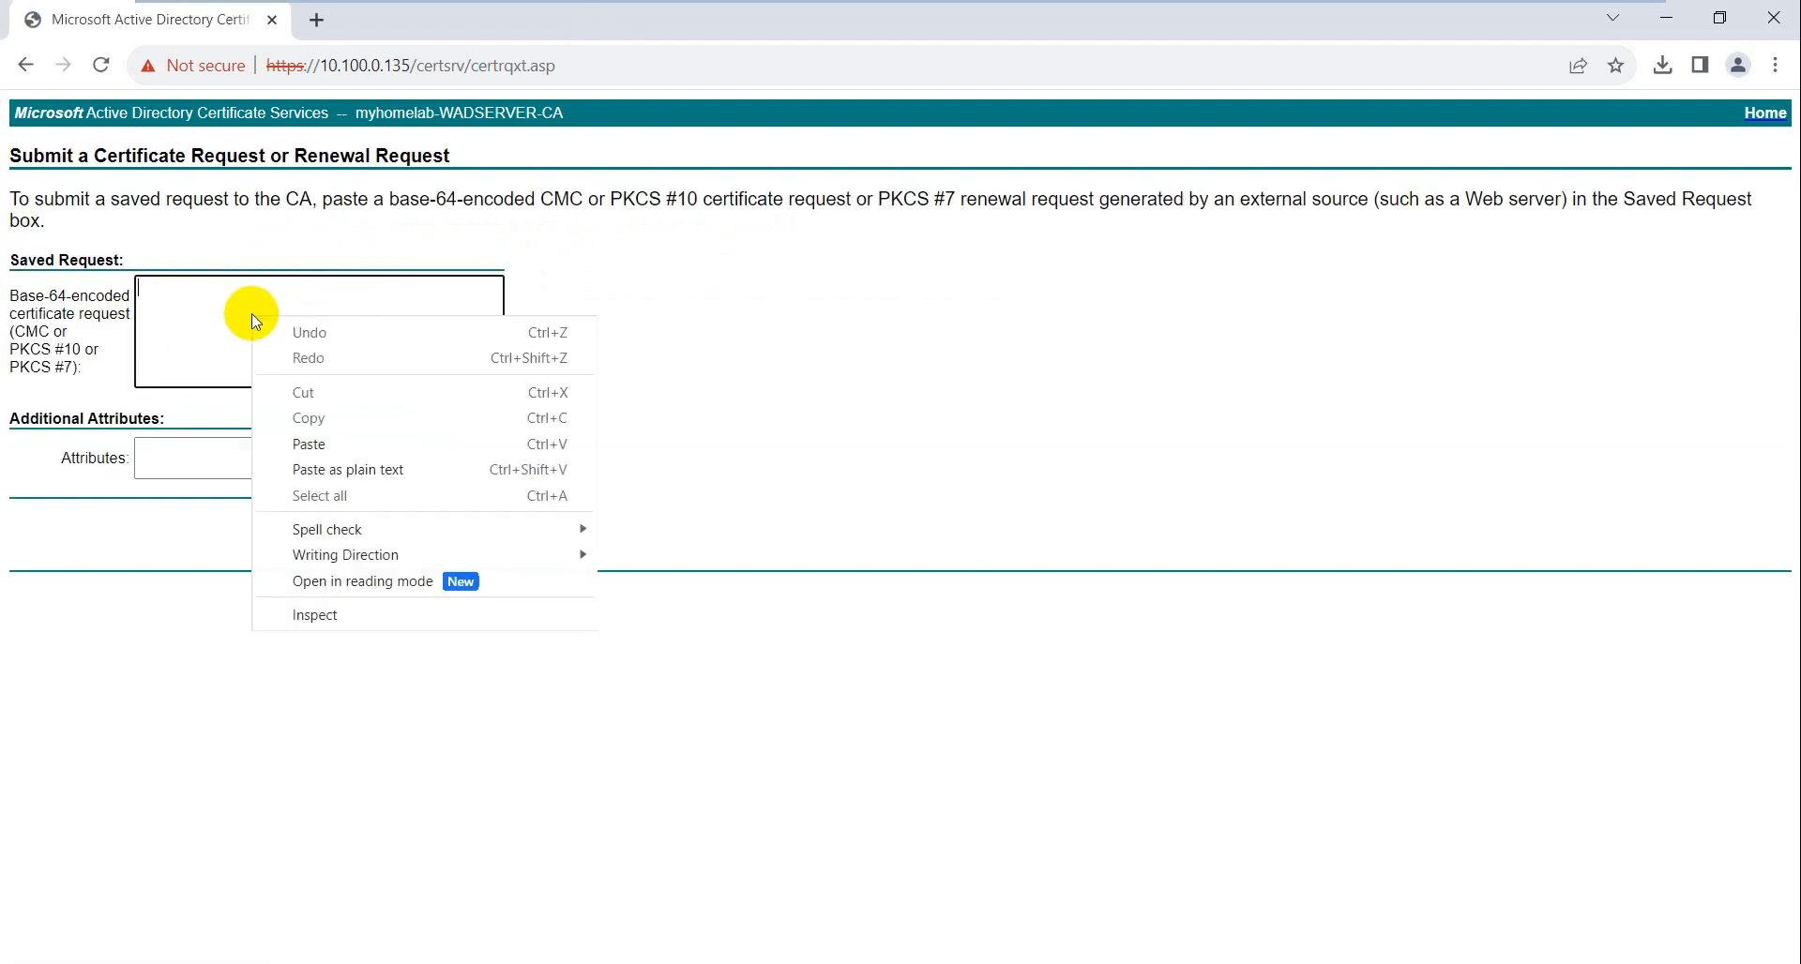
click(339, 447)
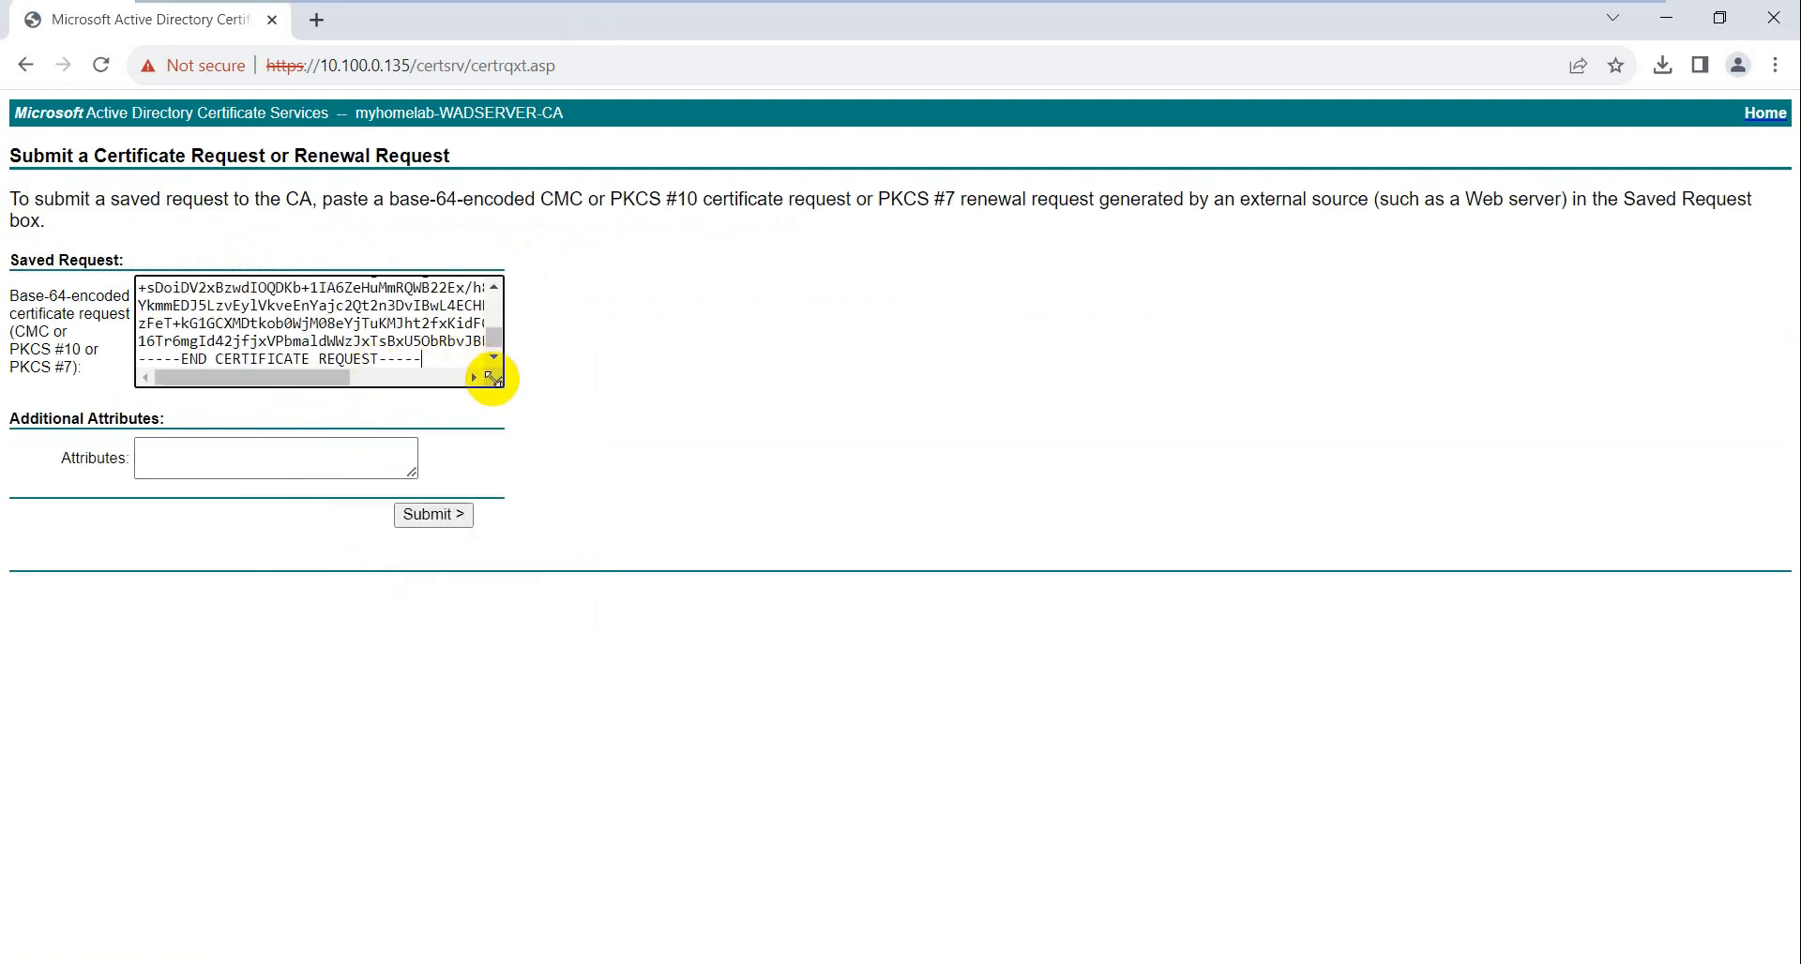
drag(500, 384, 611, 512)
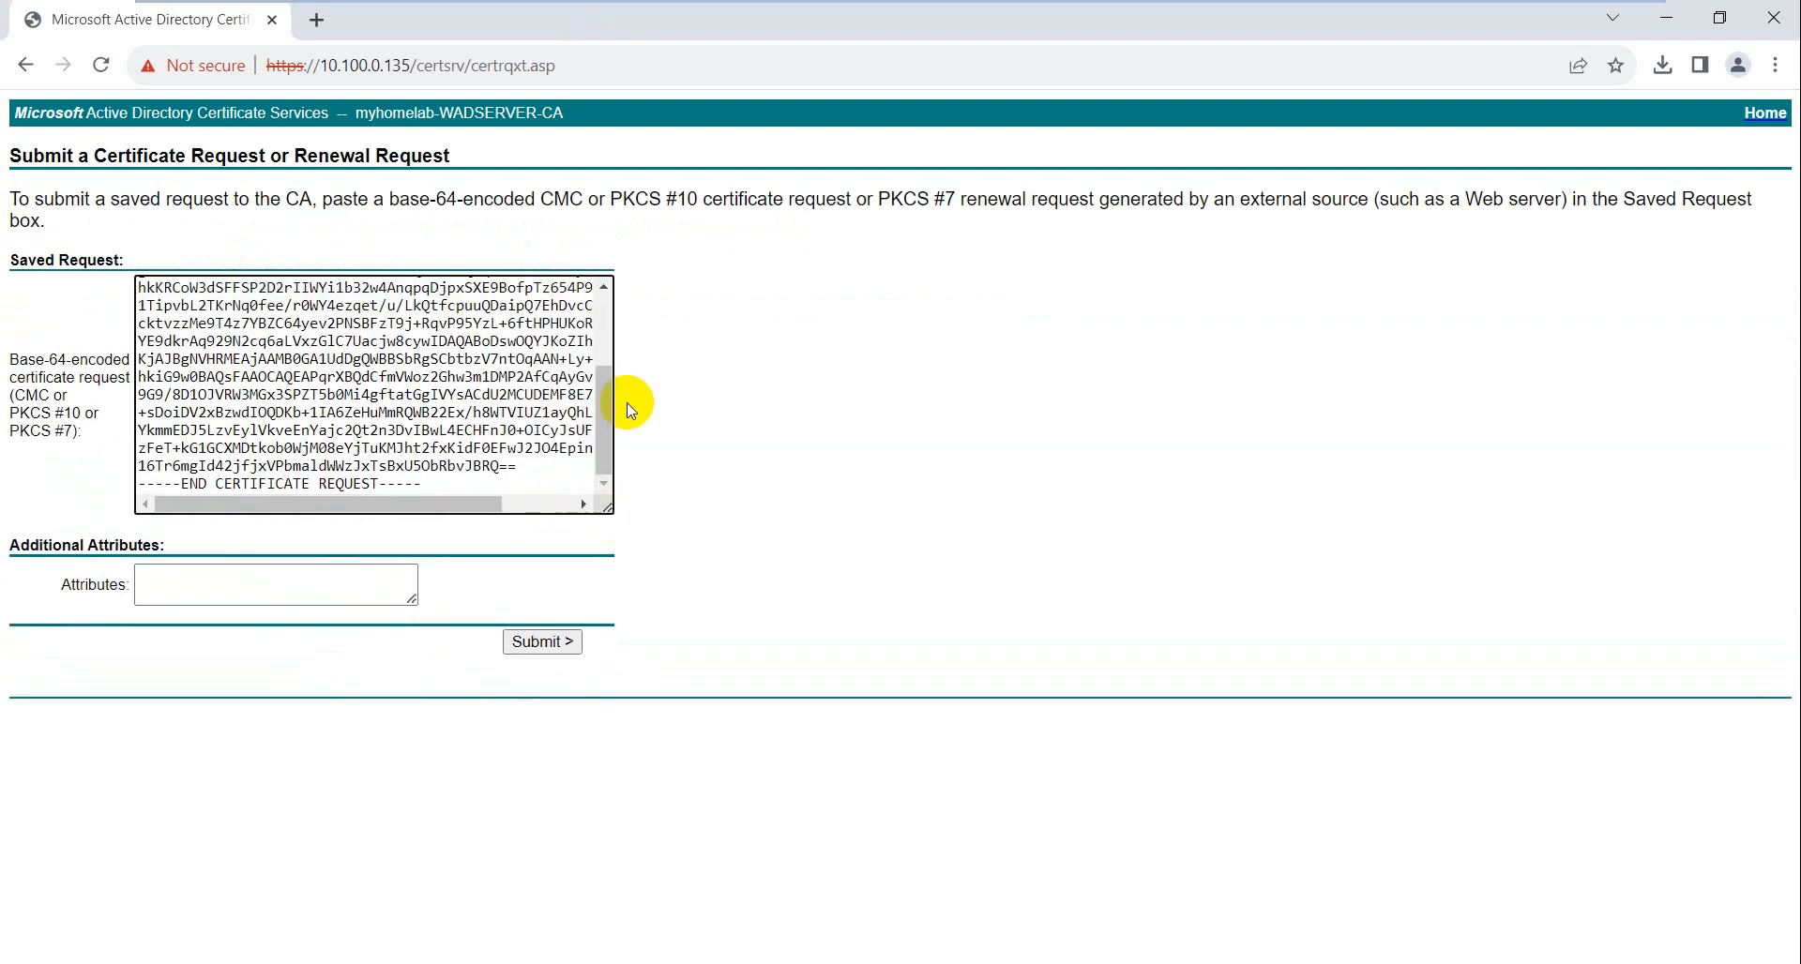
mouse_move(606, 408)
mouse_down()
mouse_move(608, 333)
mouse_move(609, 410)
mouse_up()
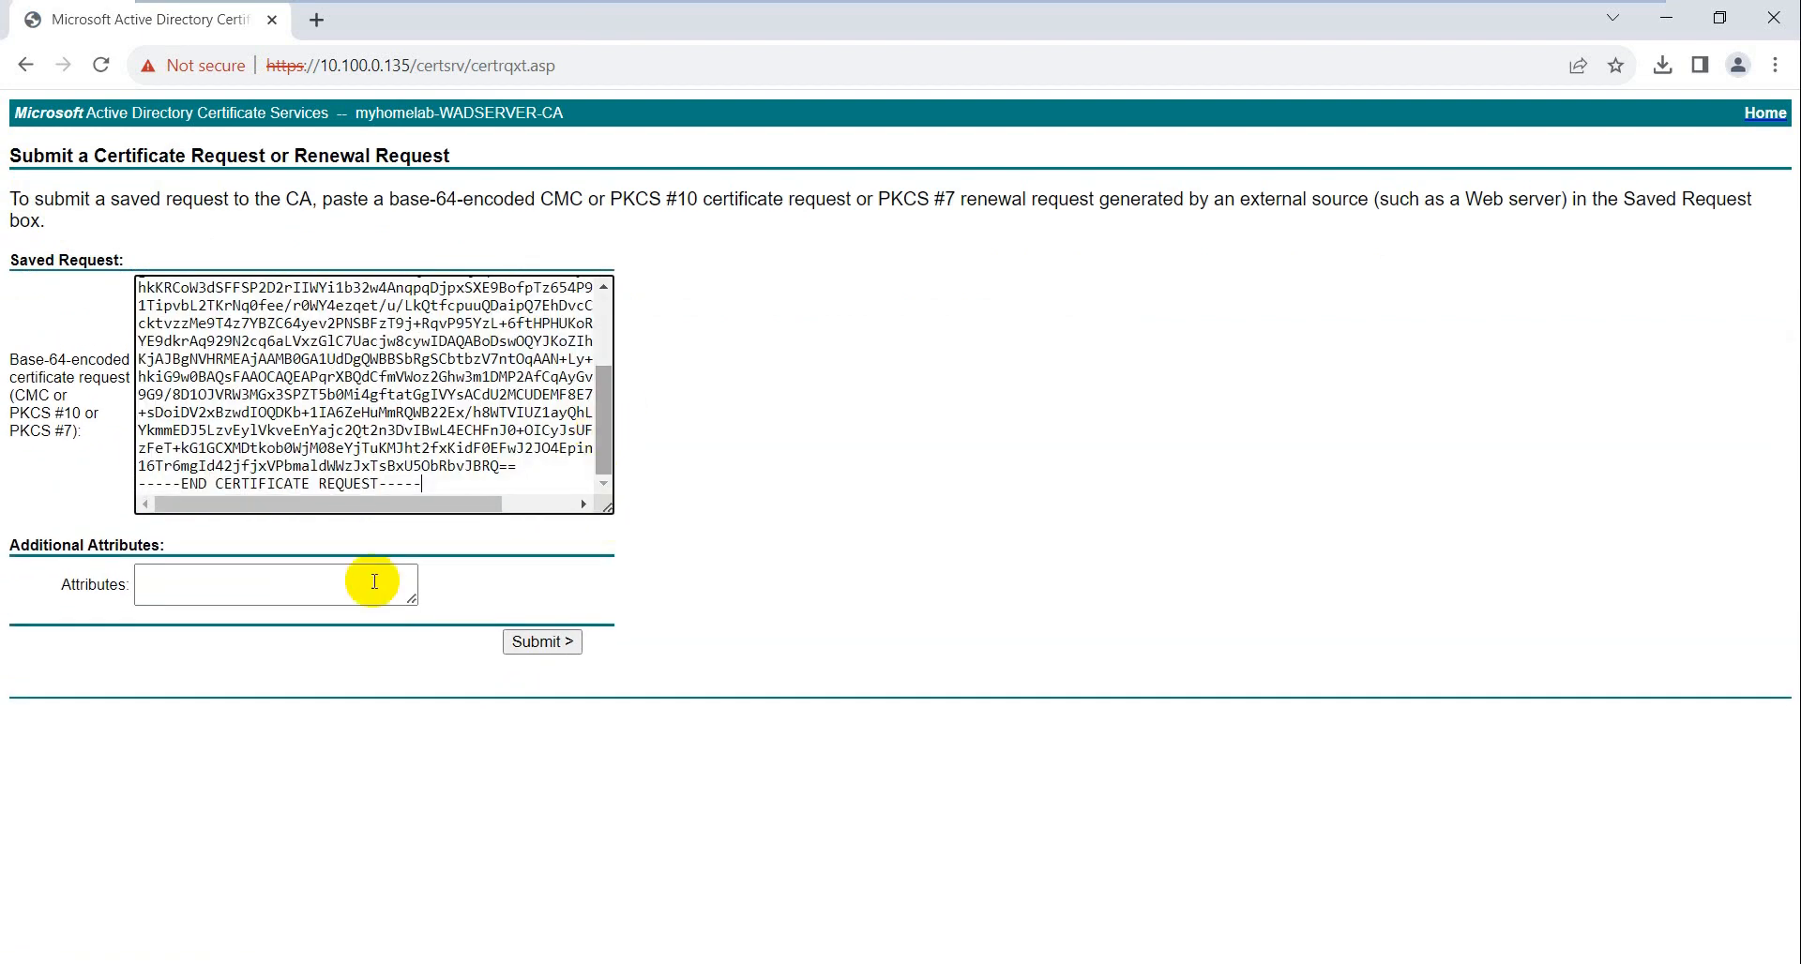
click(529, 647)
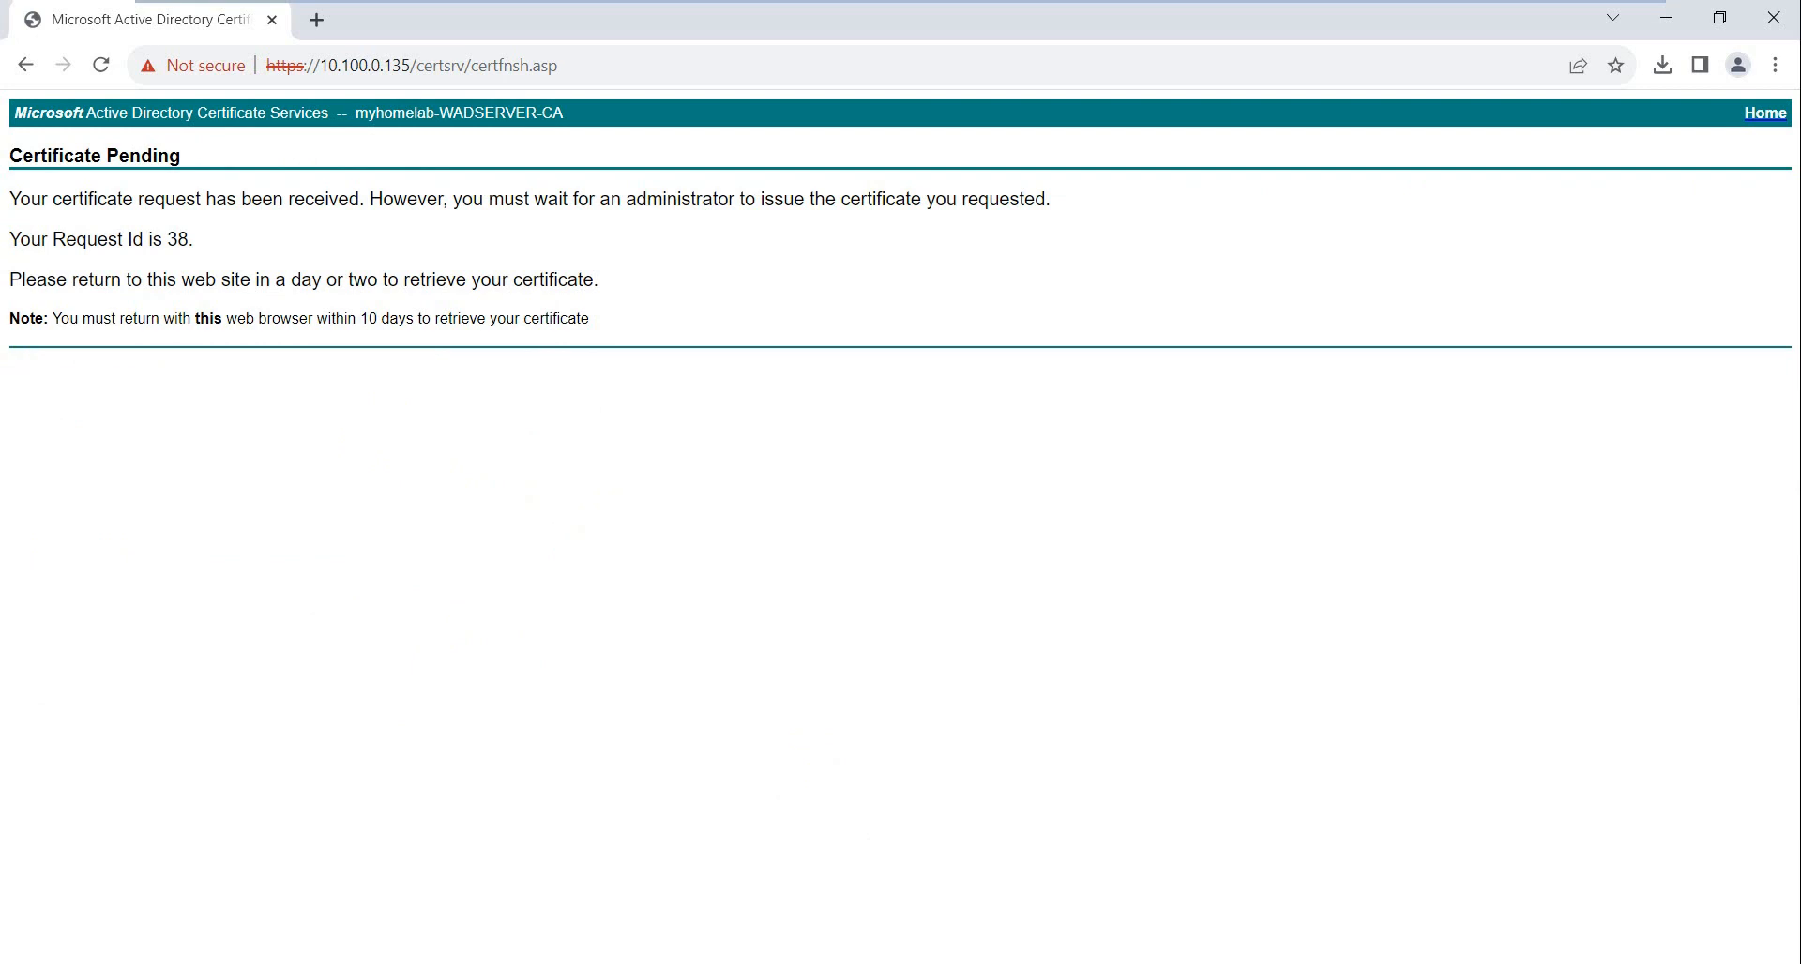
click(371, 963)
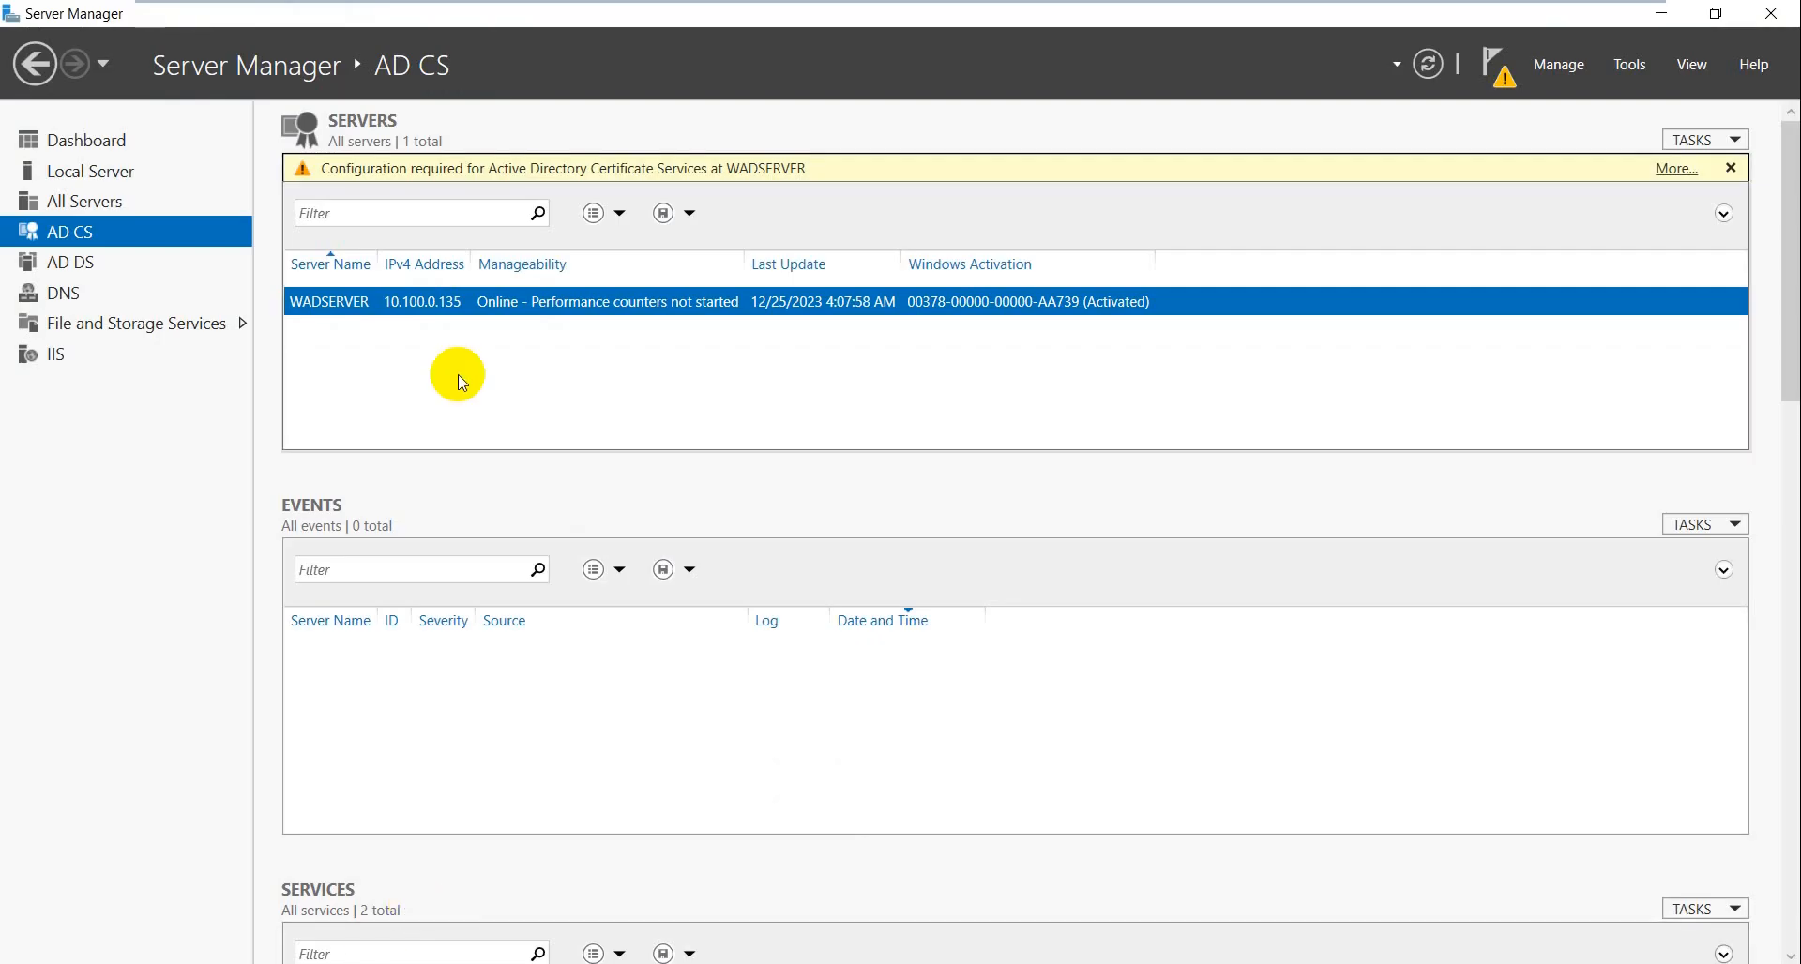
- Open the Certification Authority console from Server Manager and show its Pending Requests
right_click(594, 297)
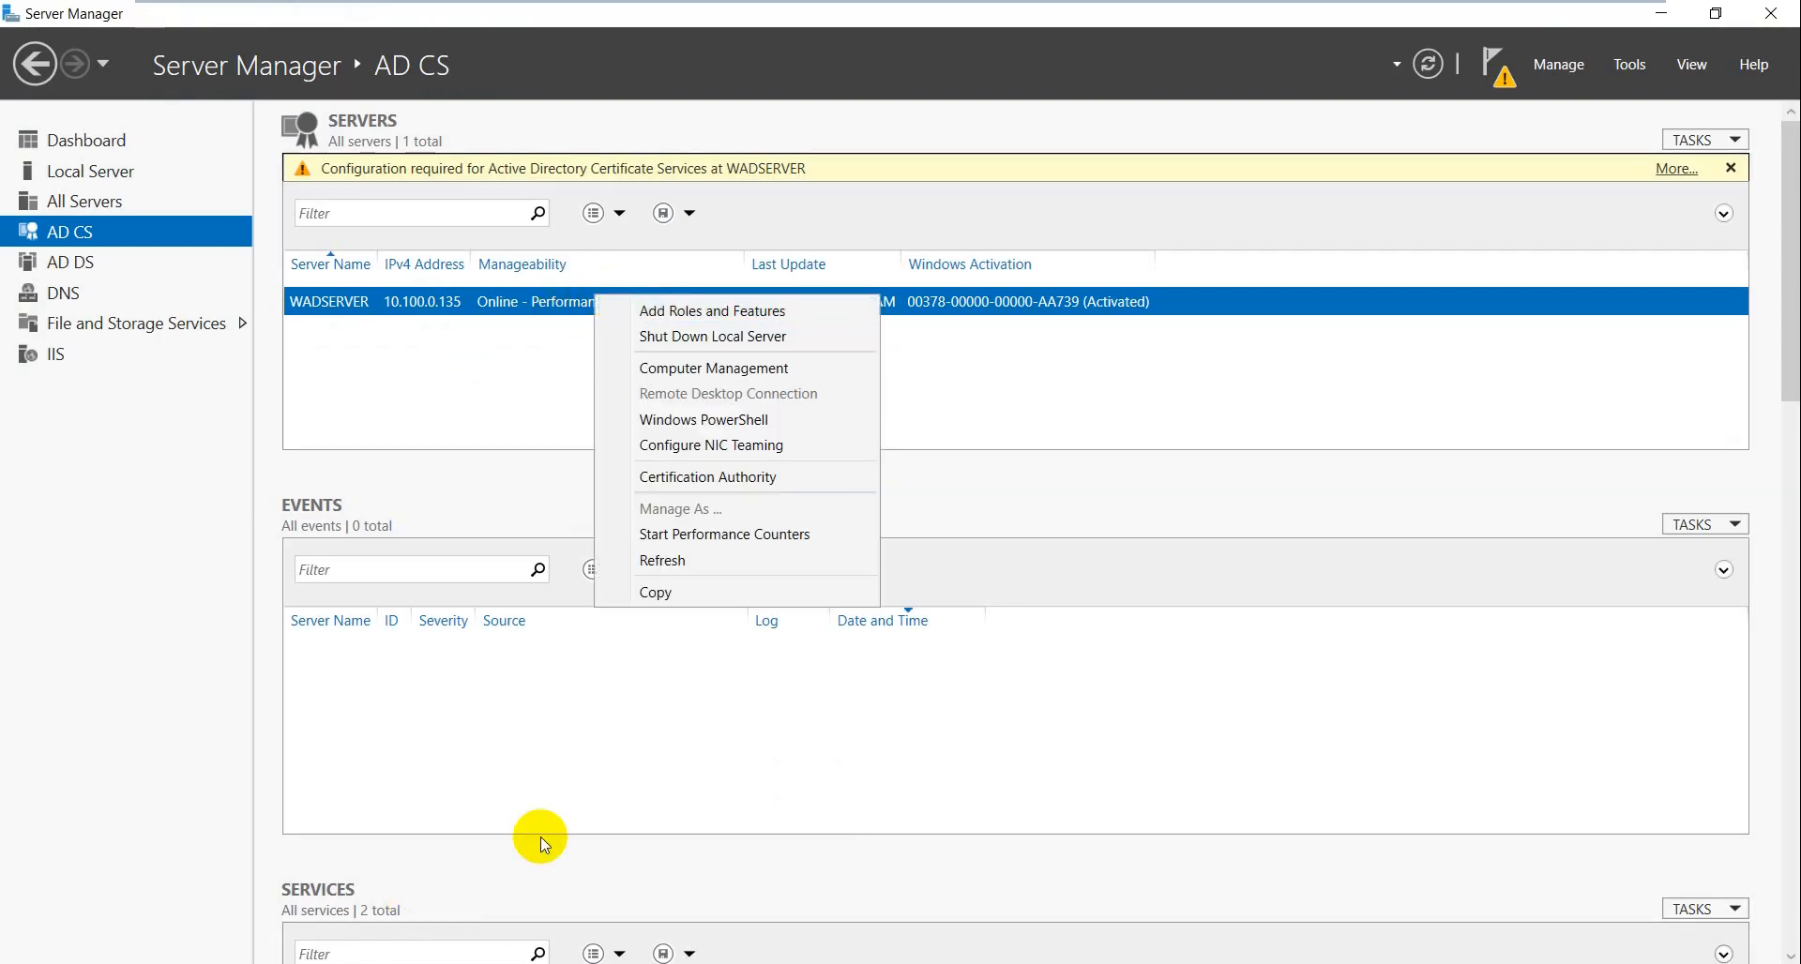
click(707, 477)
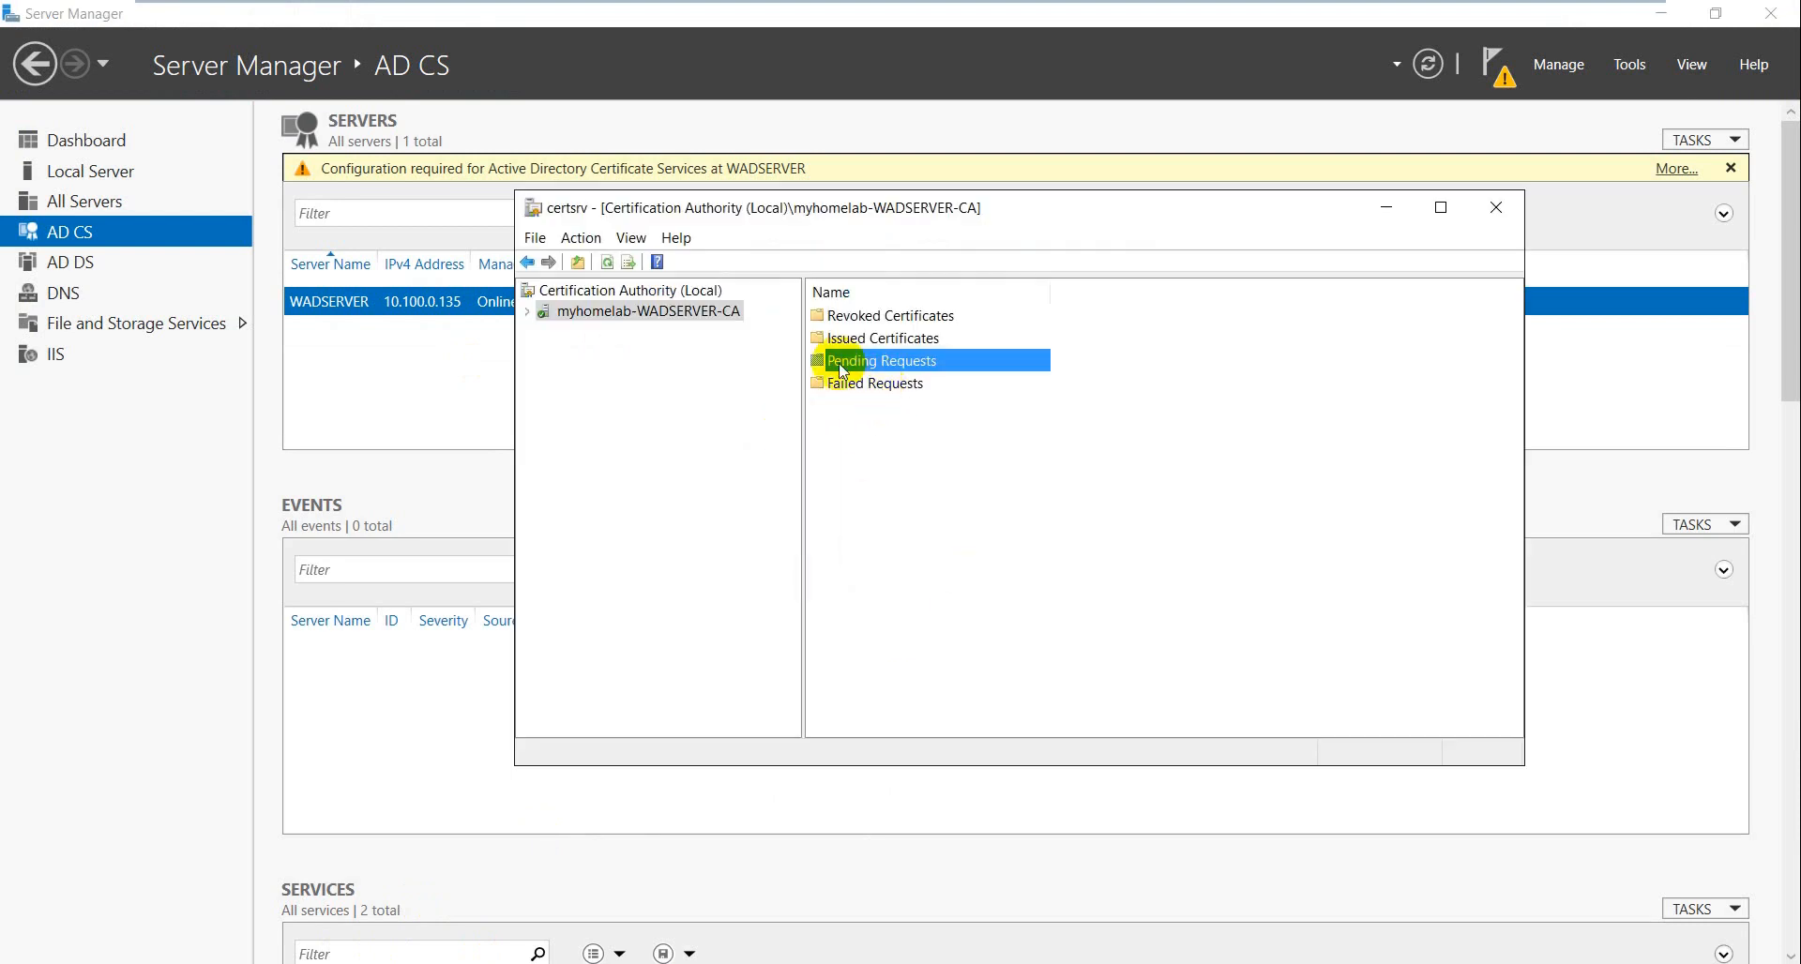
click(531, 313)
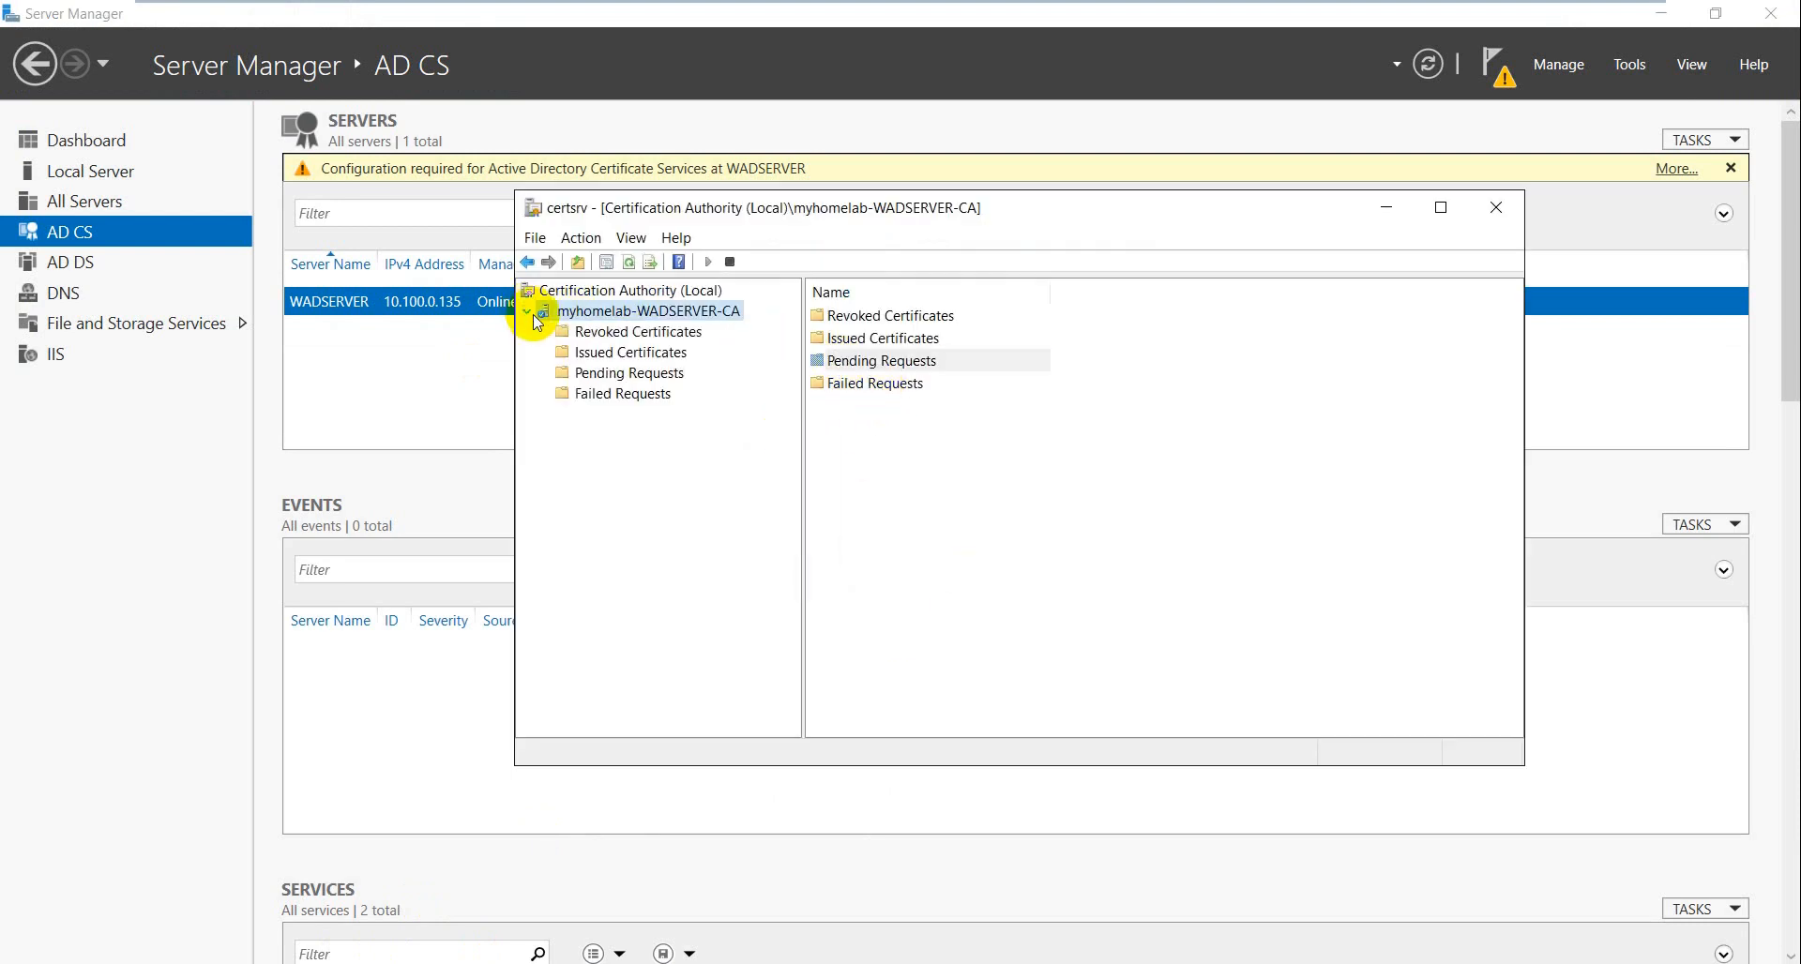
click(635, 375)
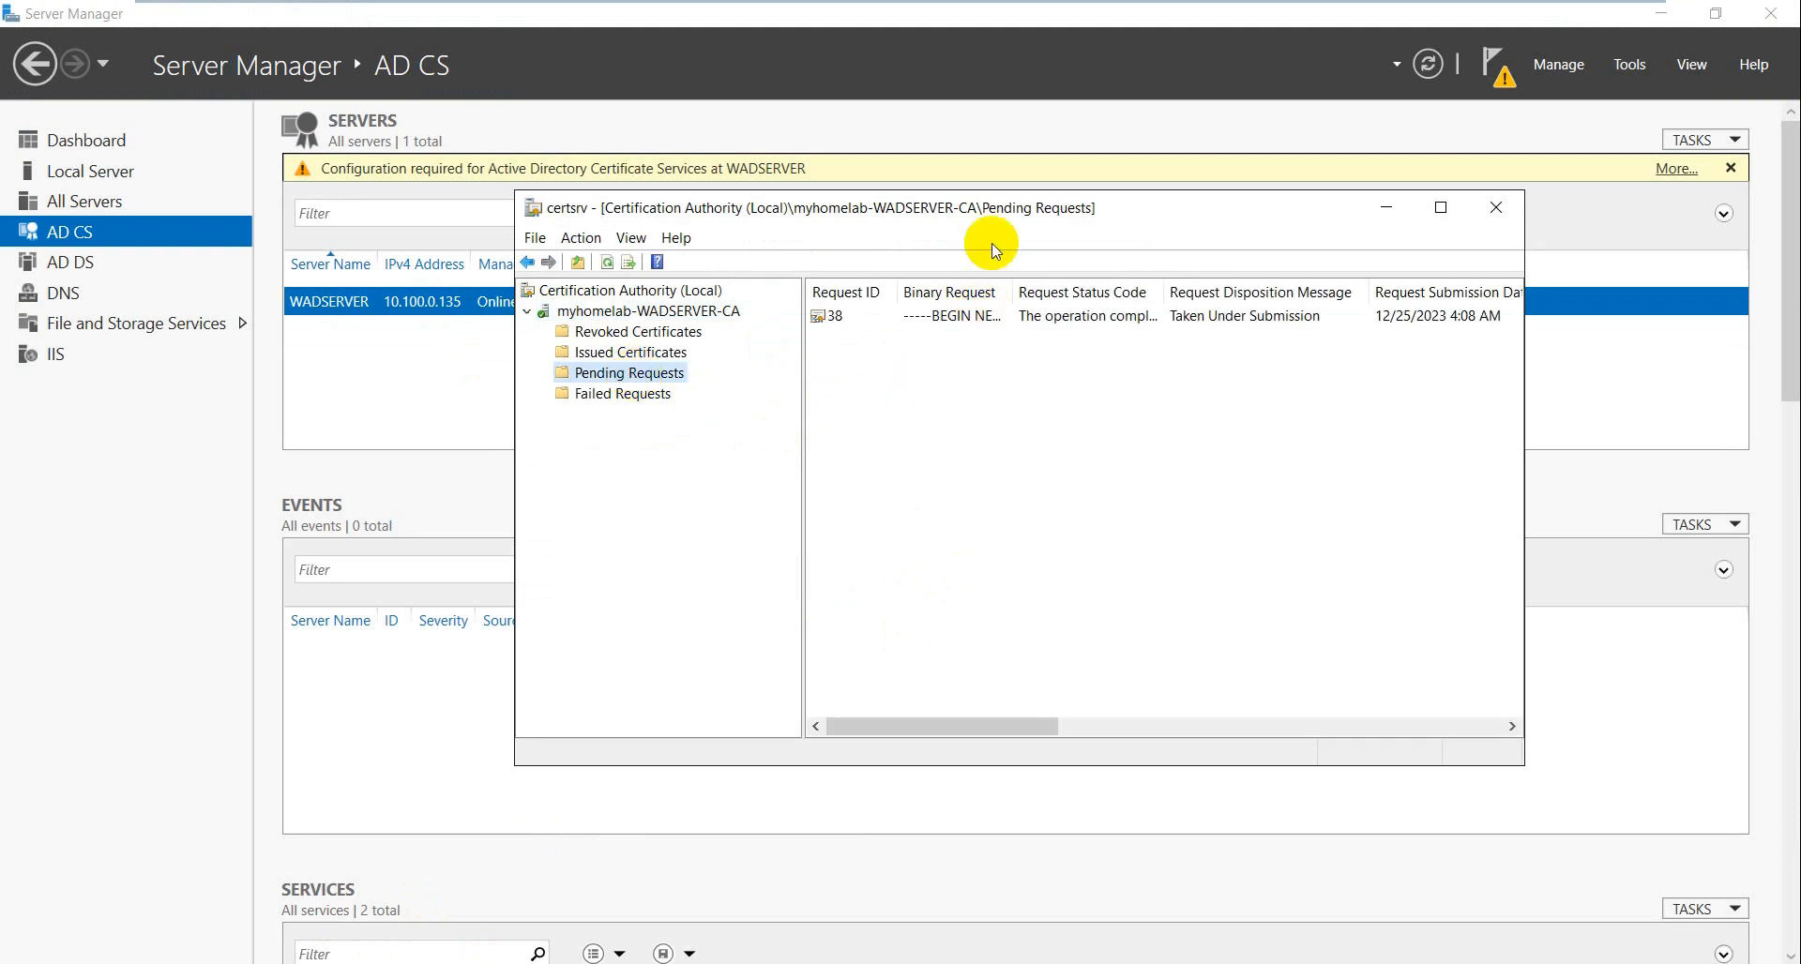
- Enlarge the CA console and bring up the All Tasks actions for request 38
drag(1021, 208, 849, 216)
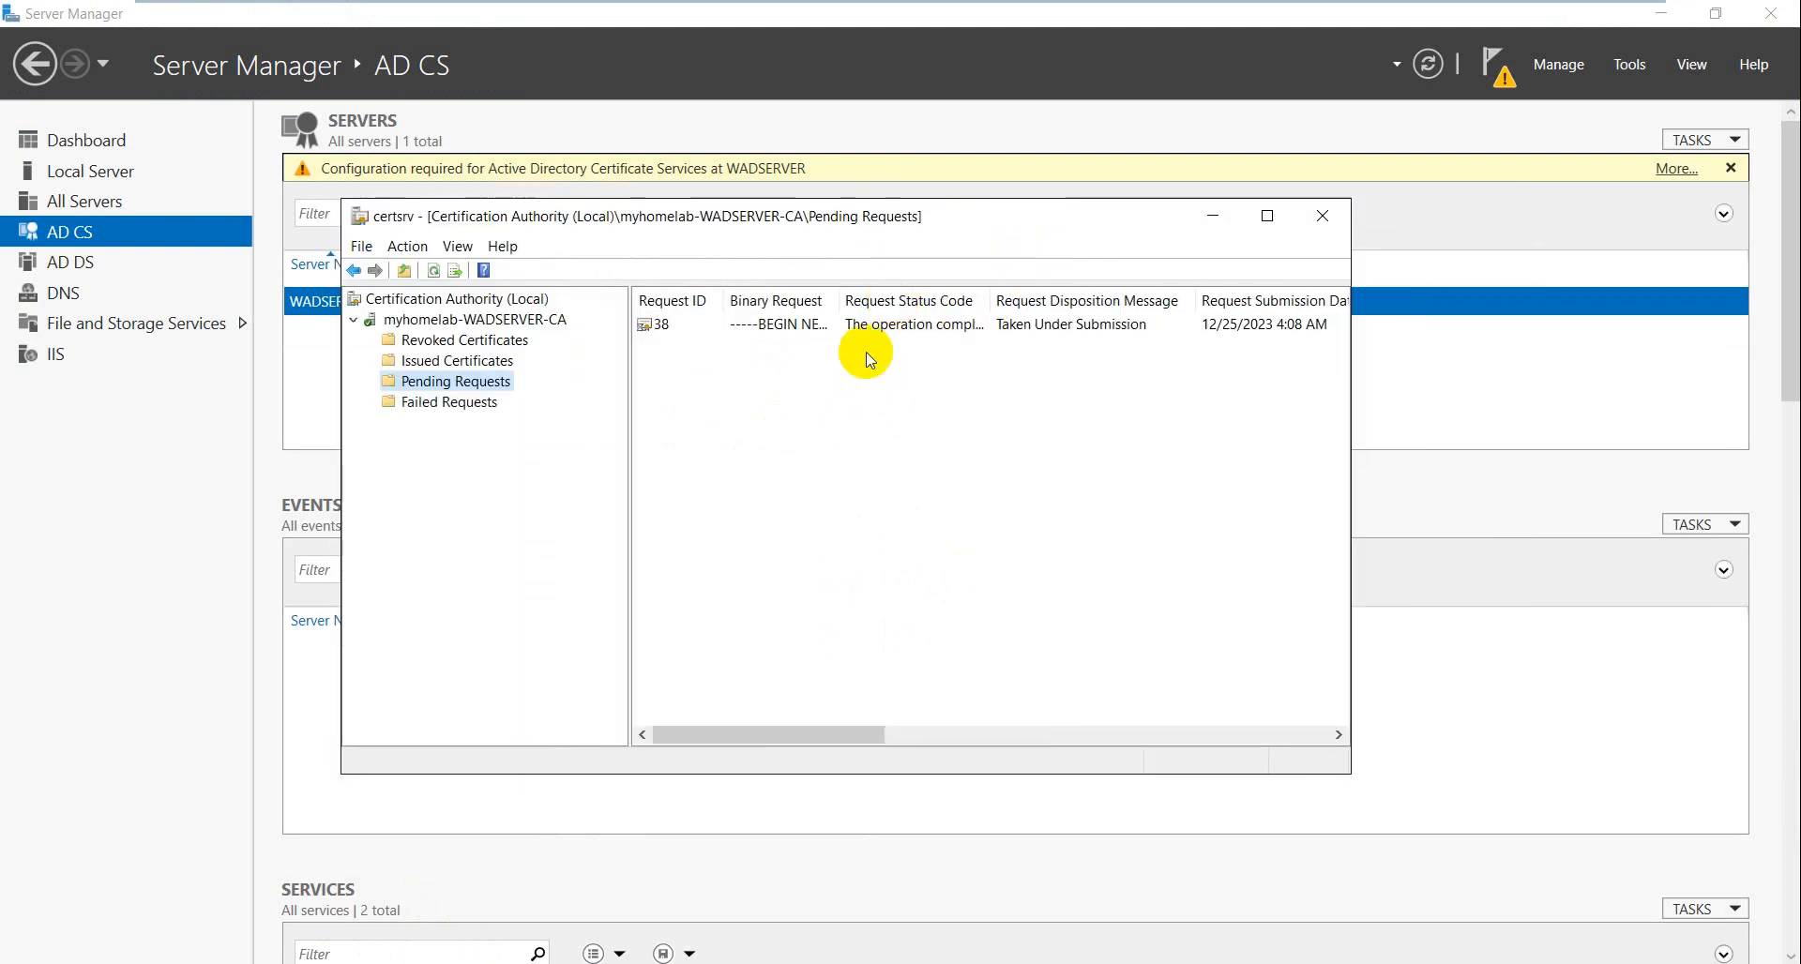
click(687, 329)
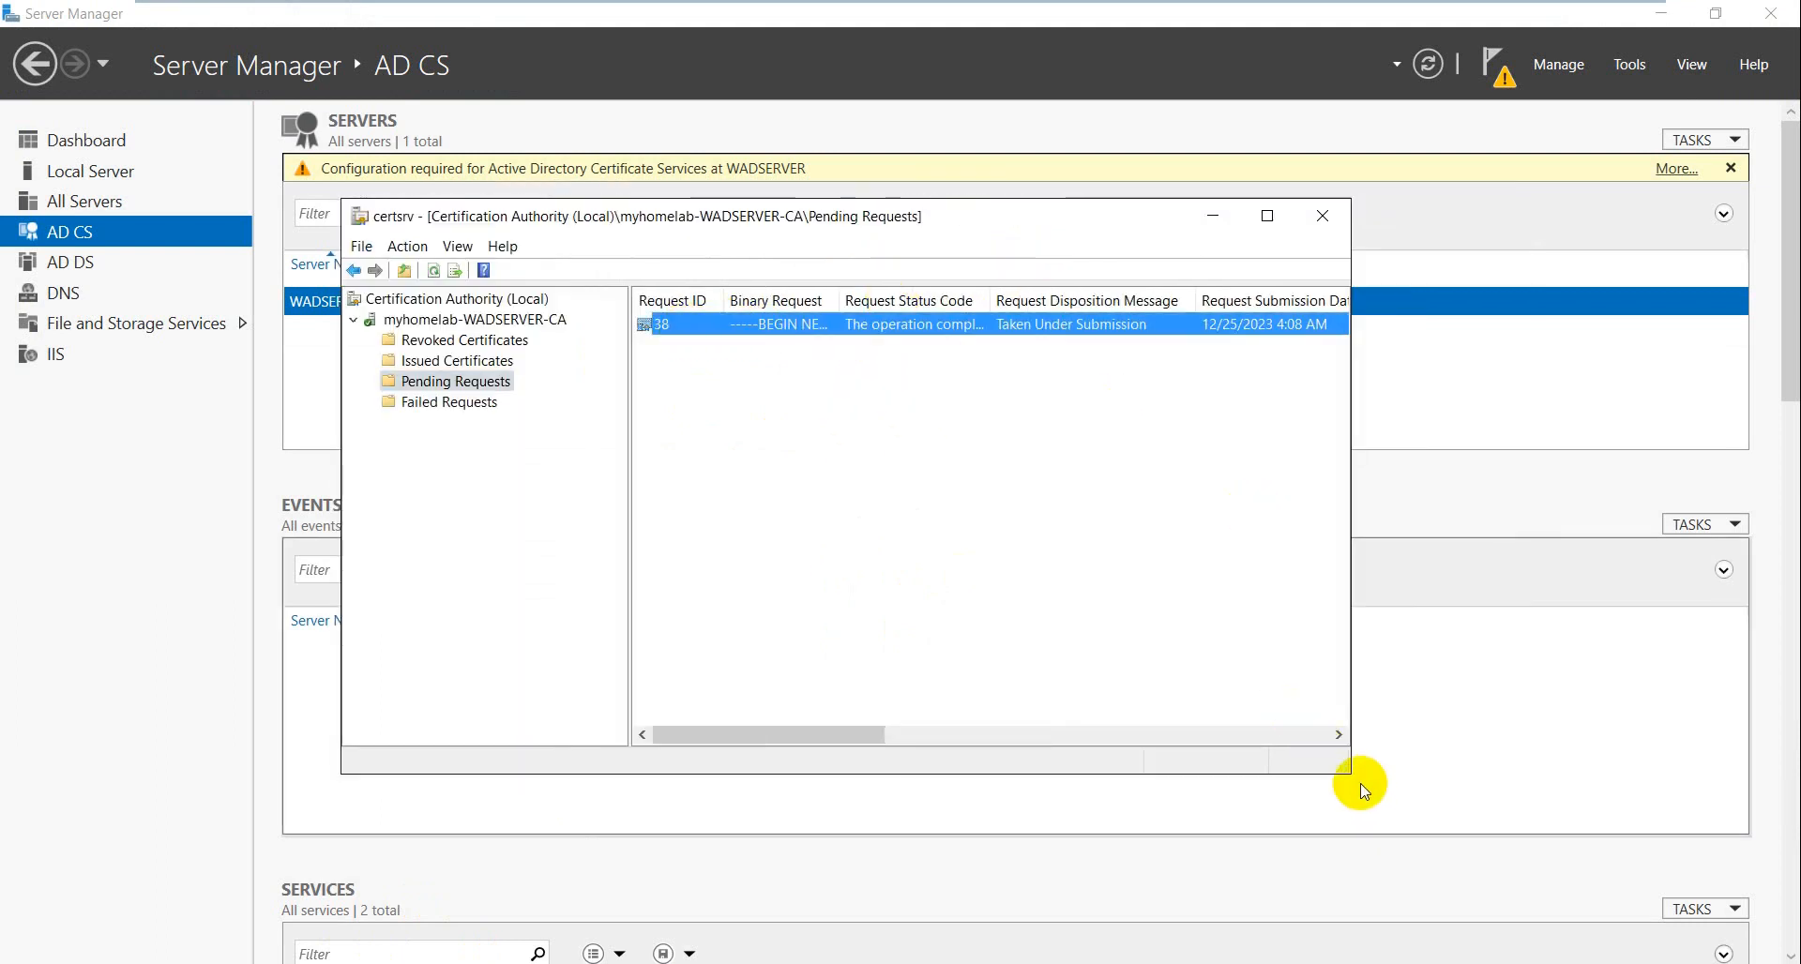
drag(1351, 777, 1584, 840)
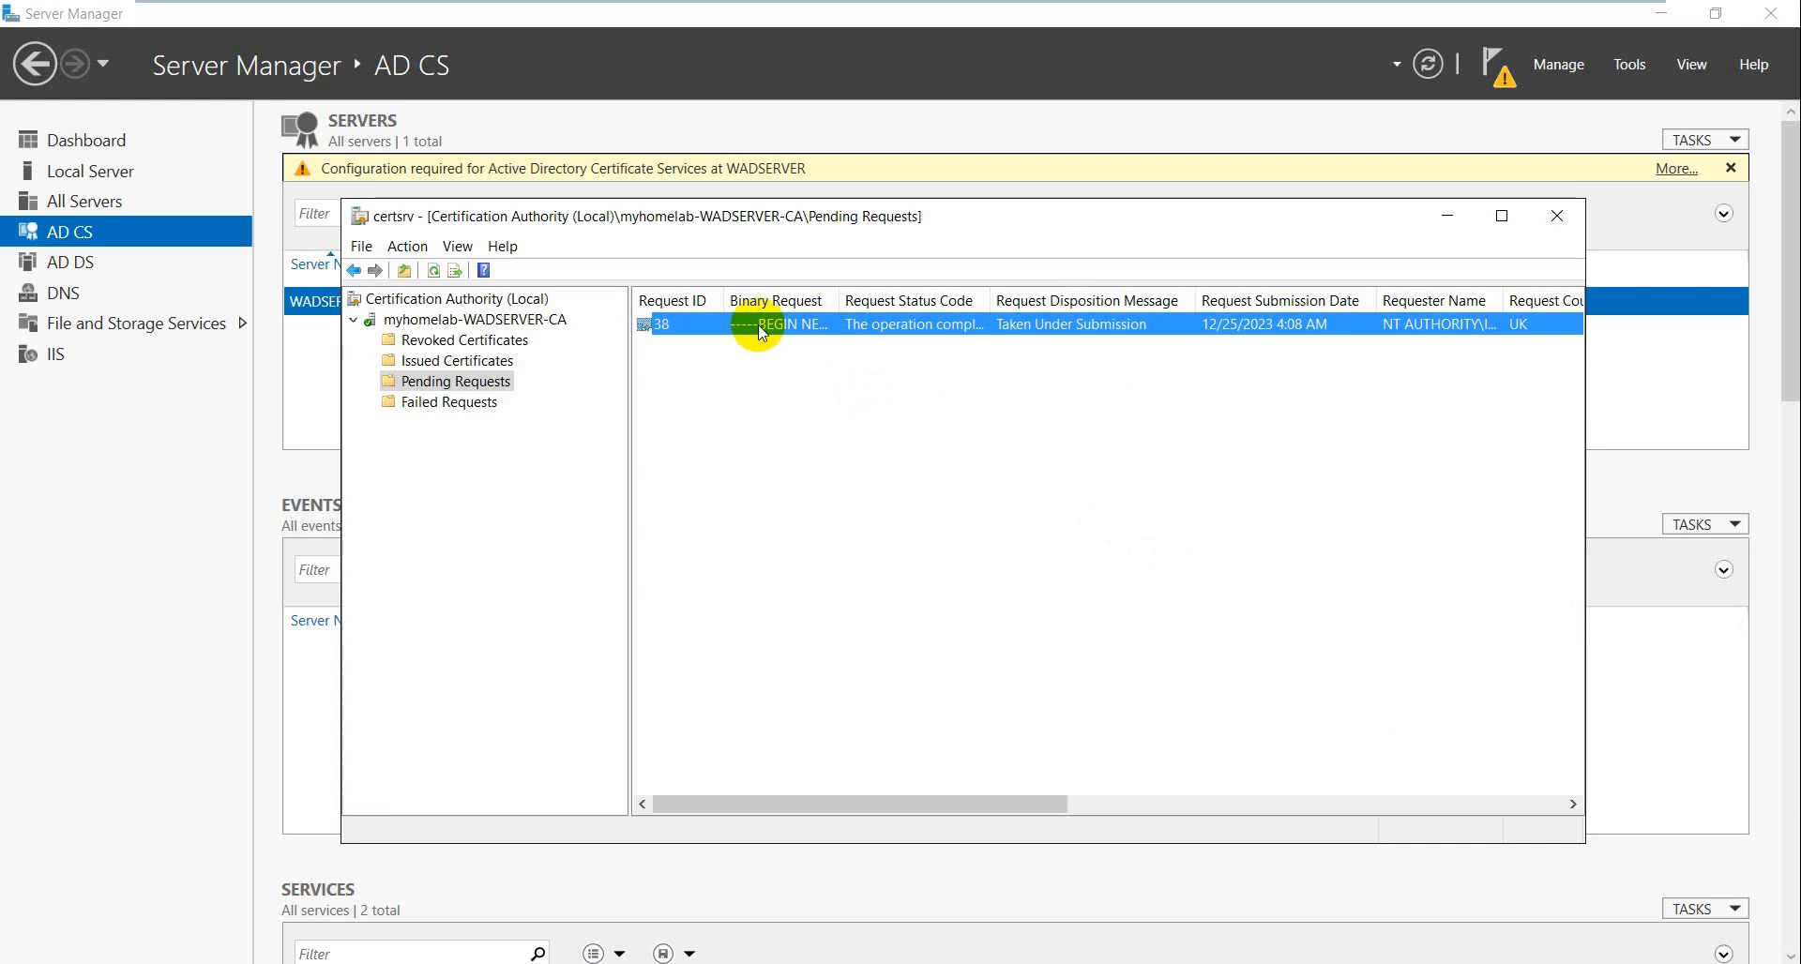
right_click(696, 330)
mouse_move(750, 338)
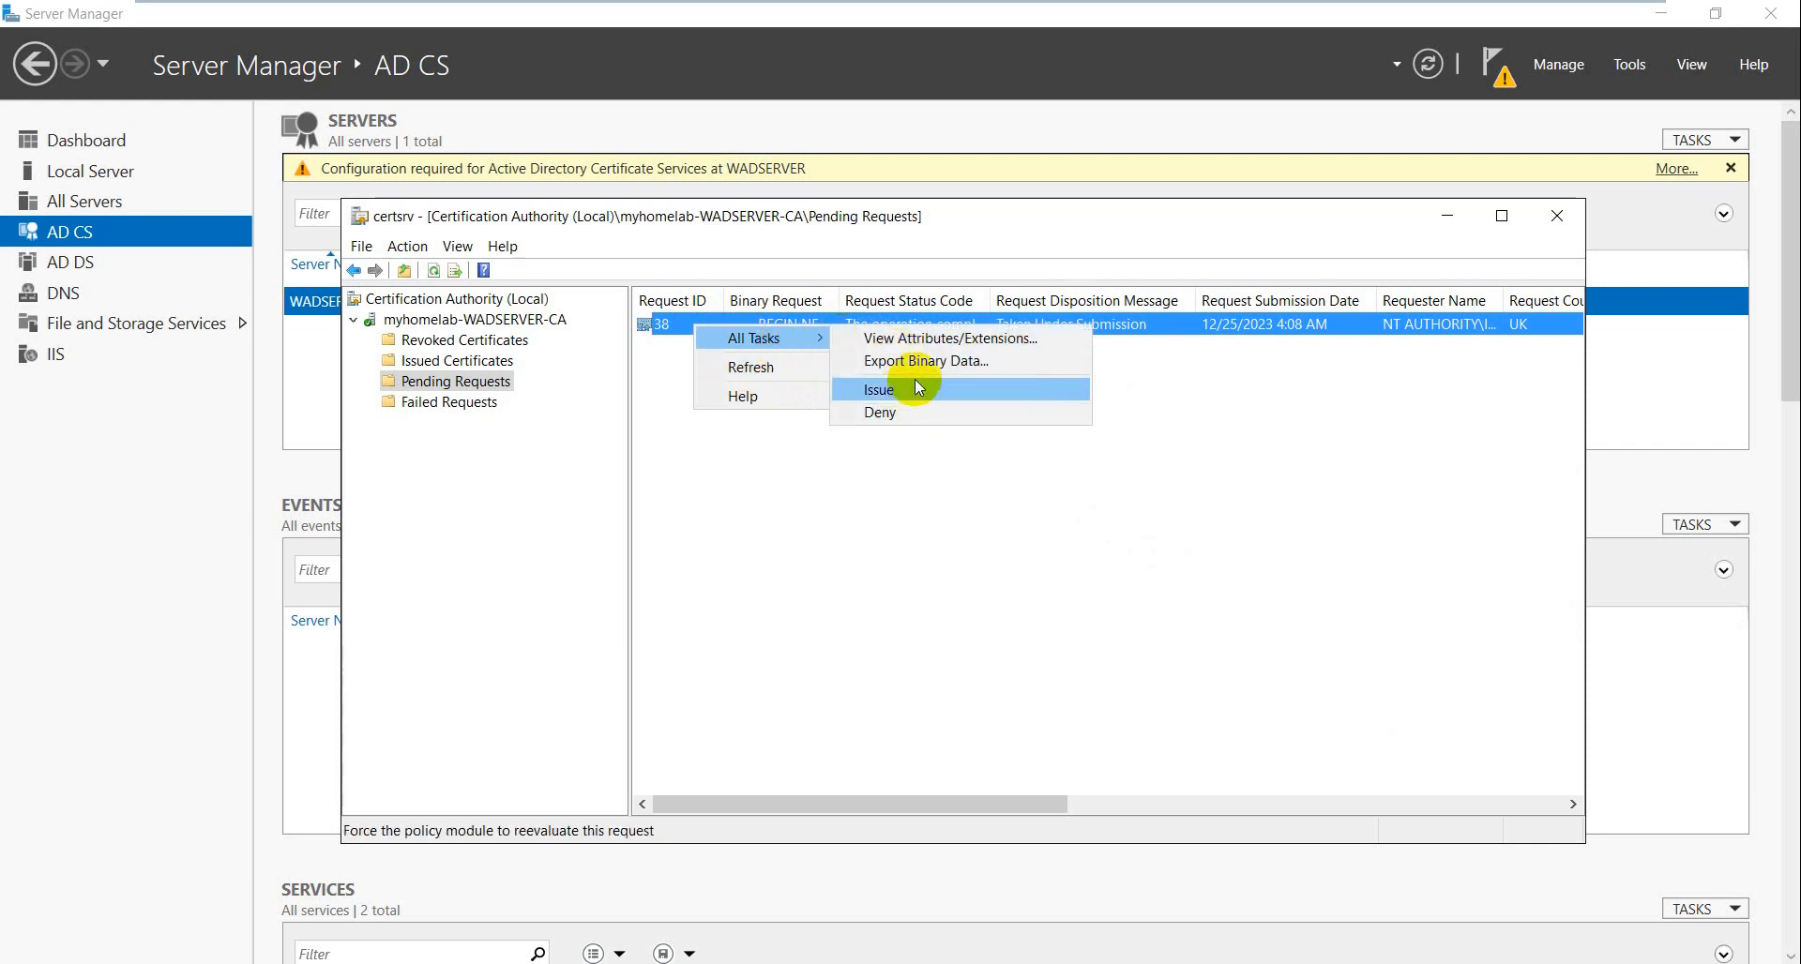
- Export request 38's Binary Request column to view its text in Notepad
click(917, 371)
click(897, 521)
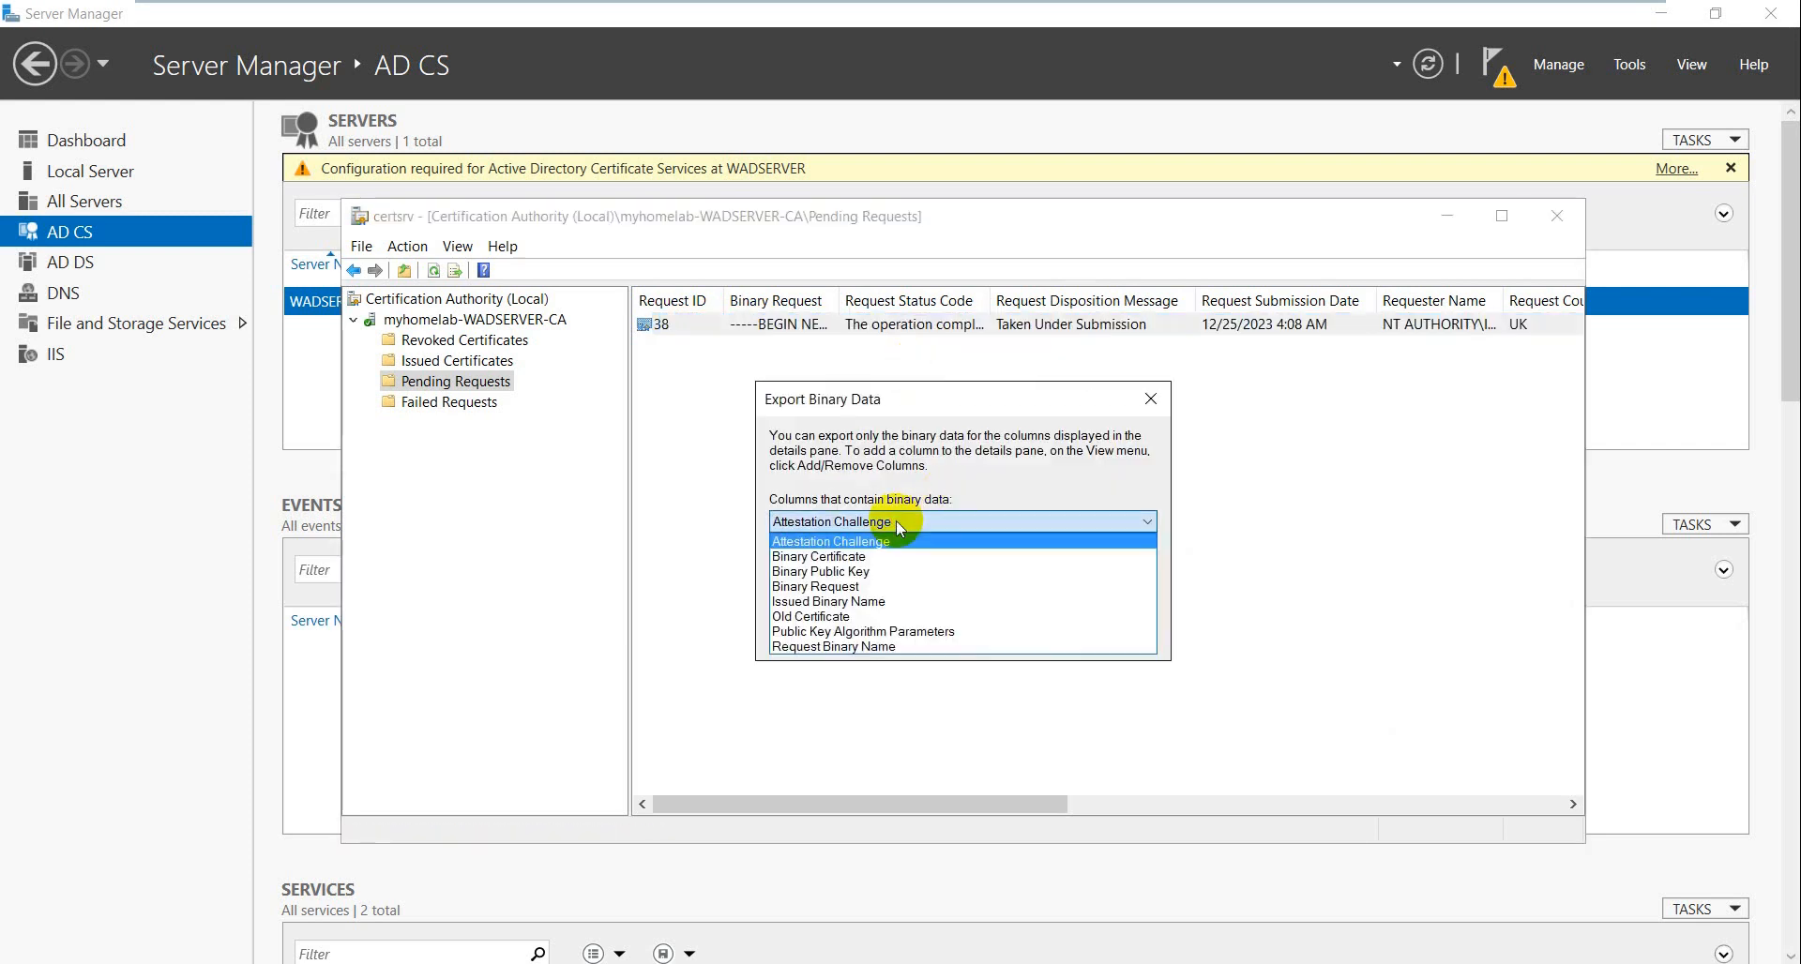
click(860, 587)
click(986, 636)
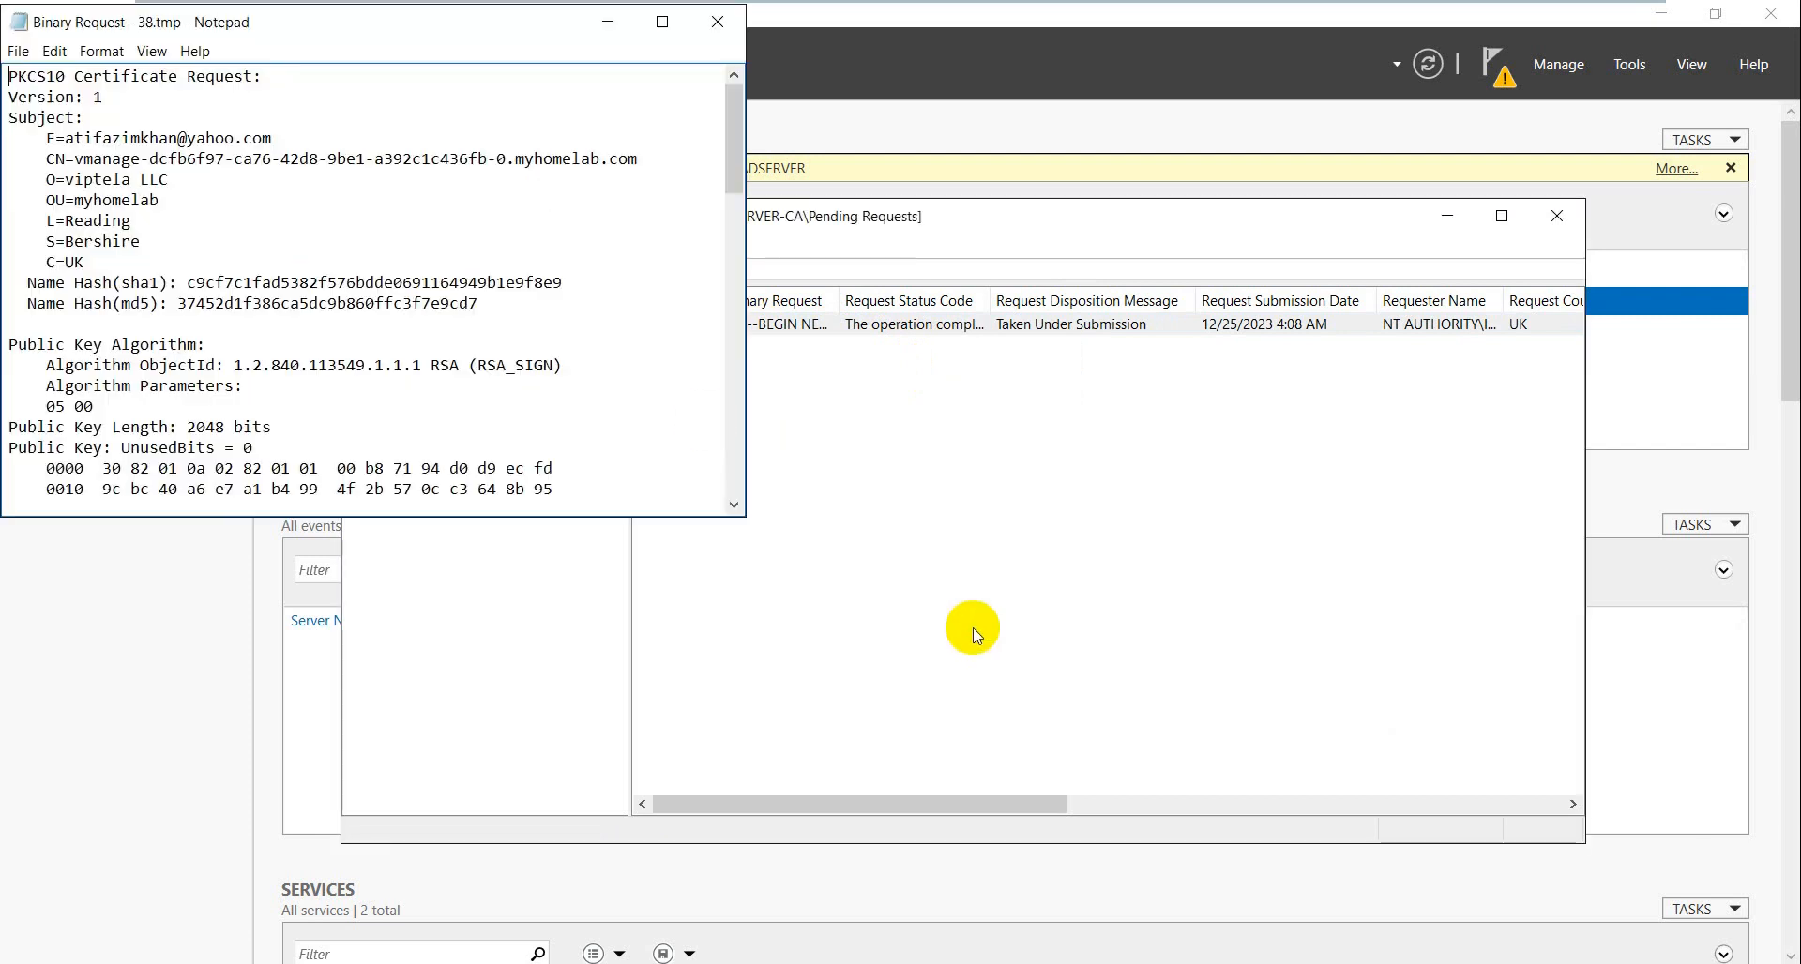
drag(744, 519, 1221, 751)
drag(561, 34, 864, 152)
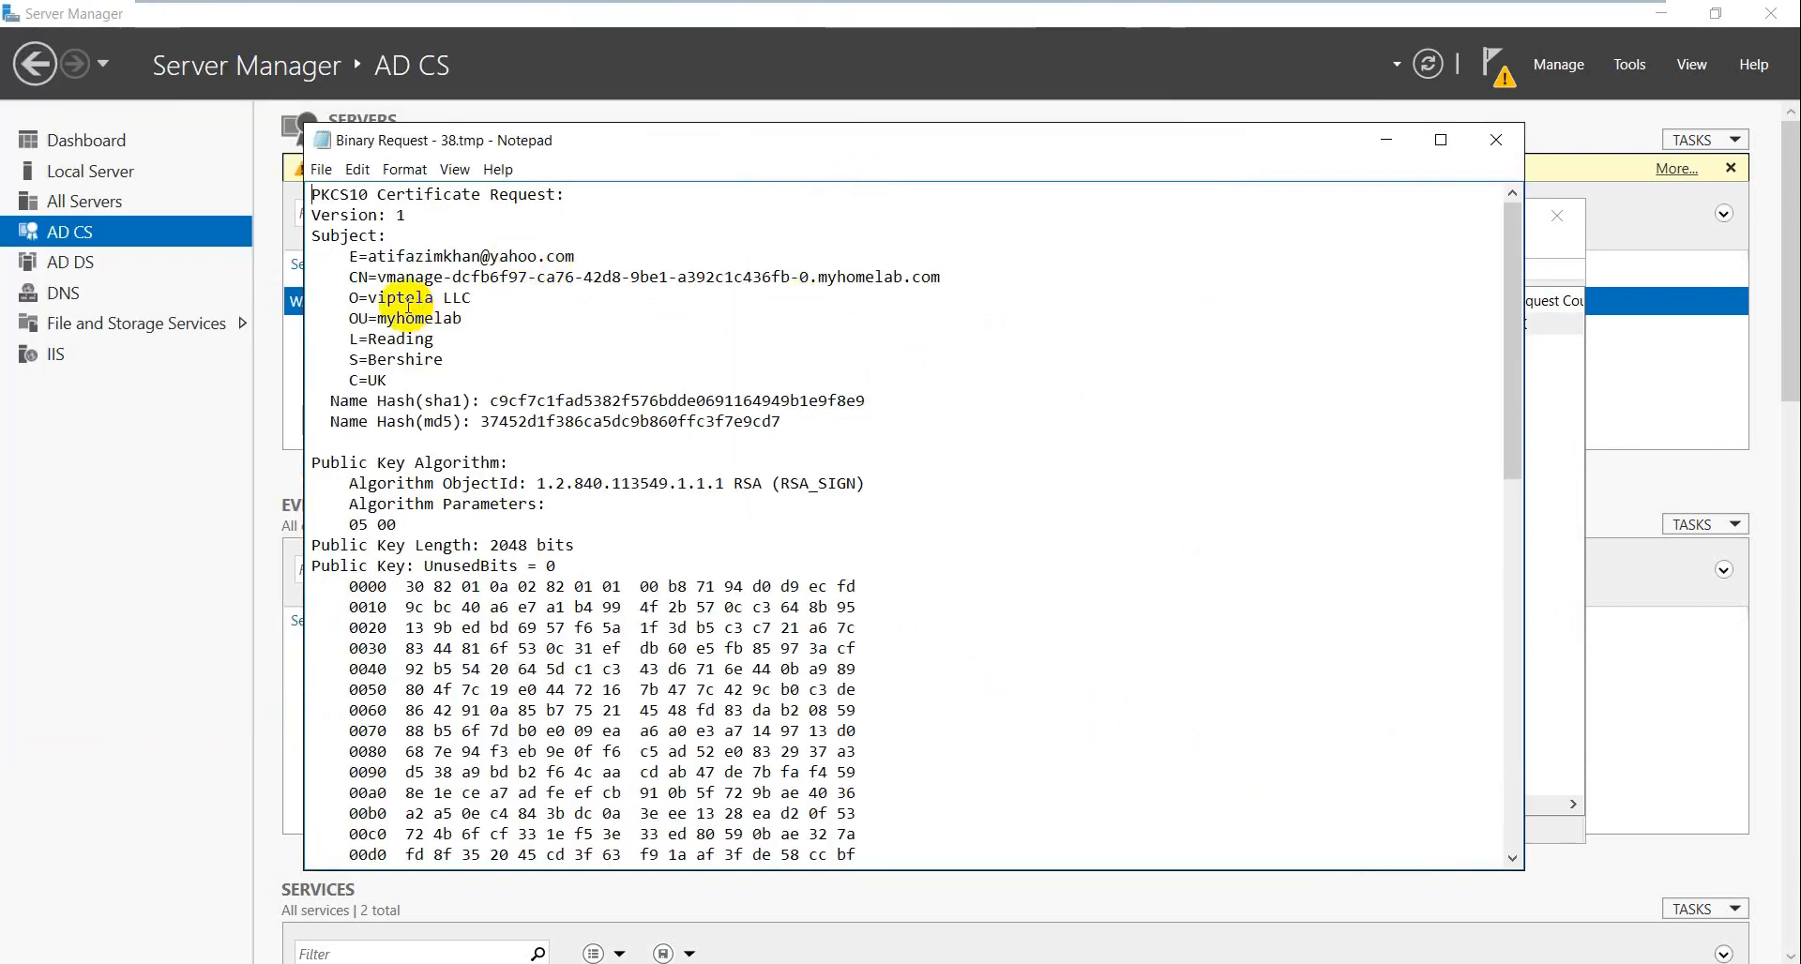
- Review the request's subject CN, e-mail field and Public Key Algorithm details
drag(372, 277, 437, 276)
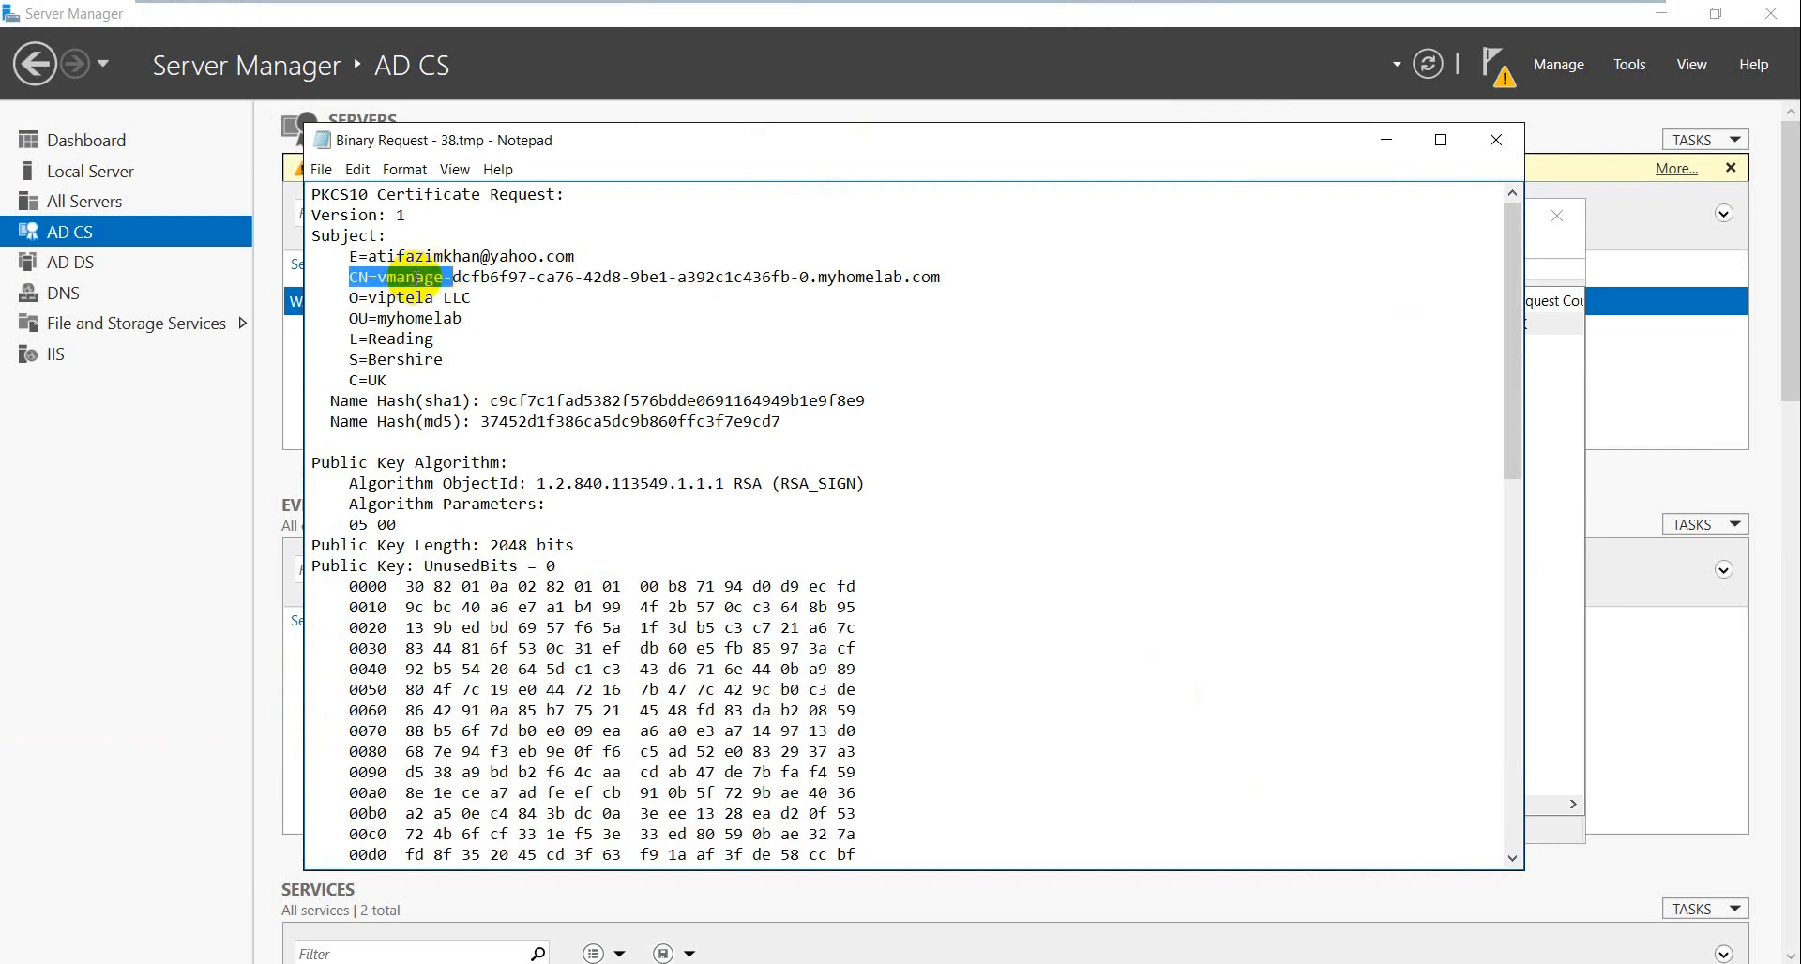
drag(453, 276, 778, 277)
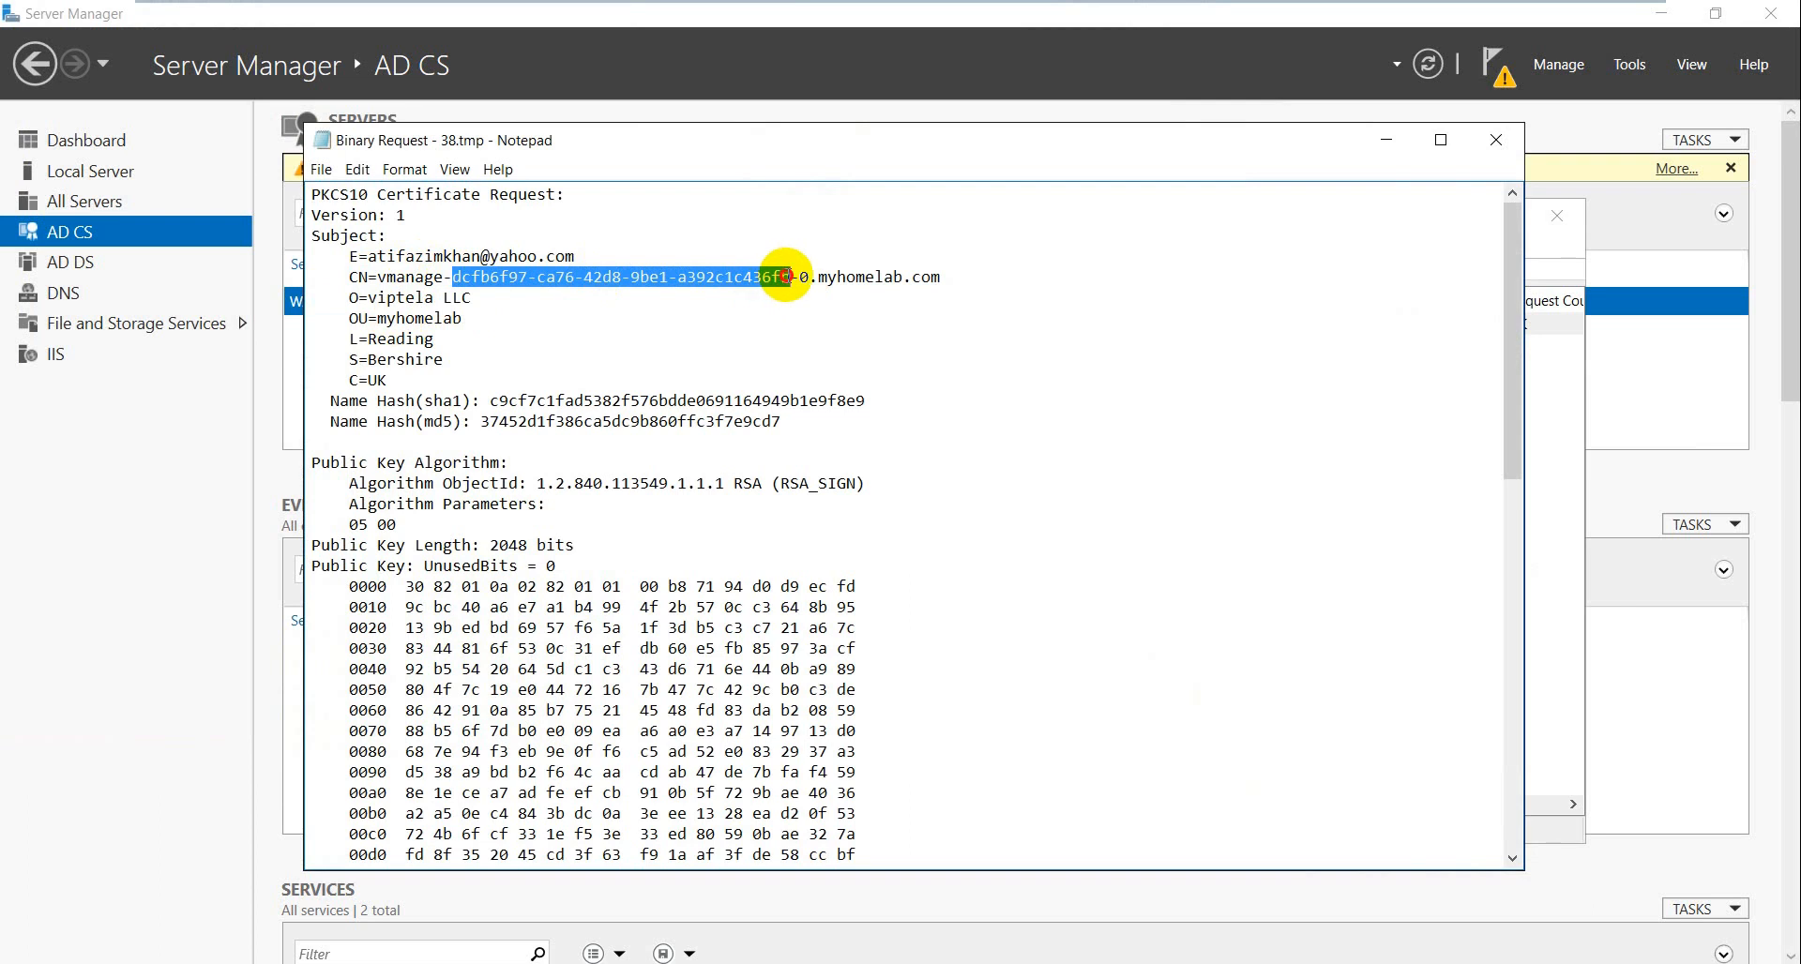
drag(786, 277, 790, 277)
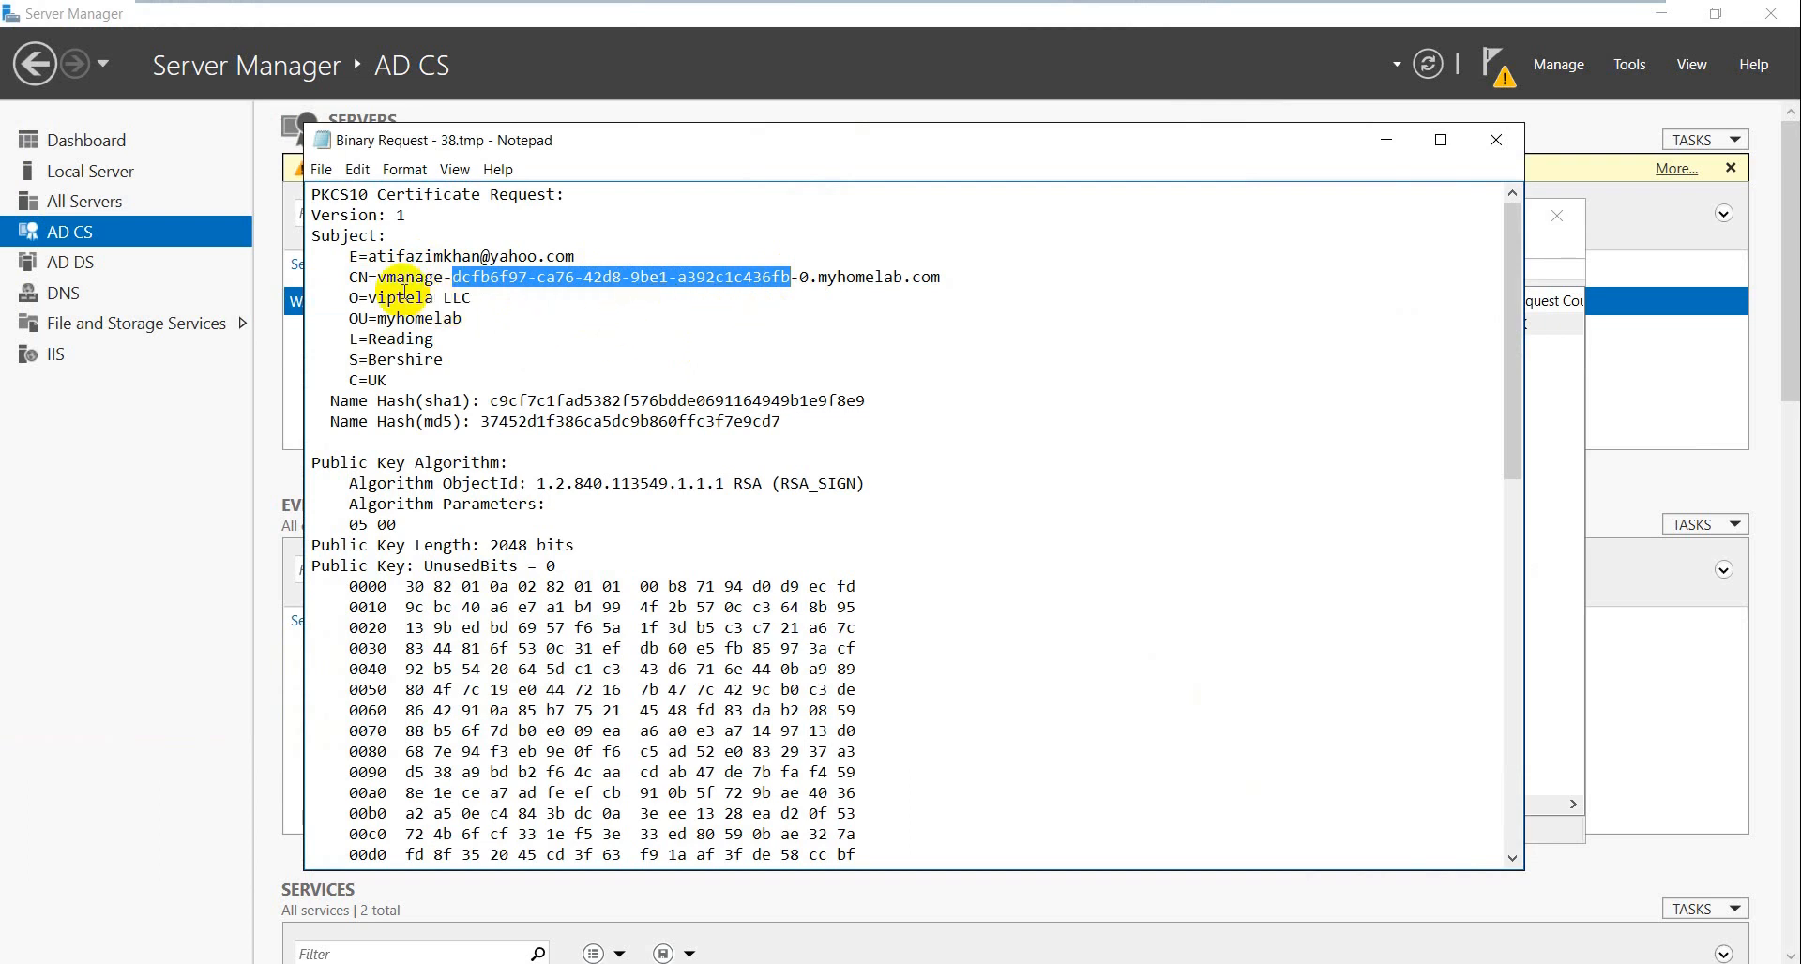
drag(368, 257, 605, 255)
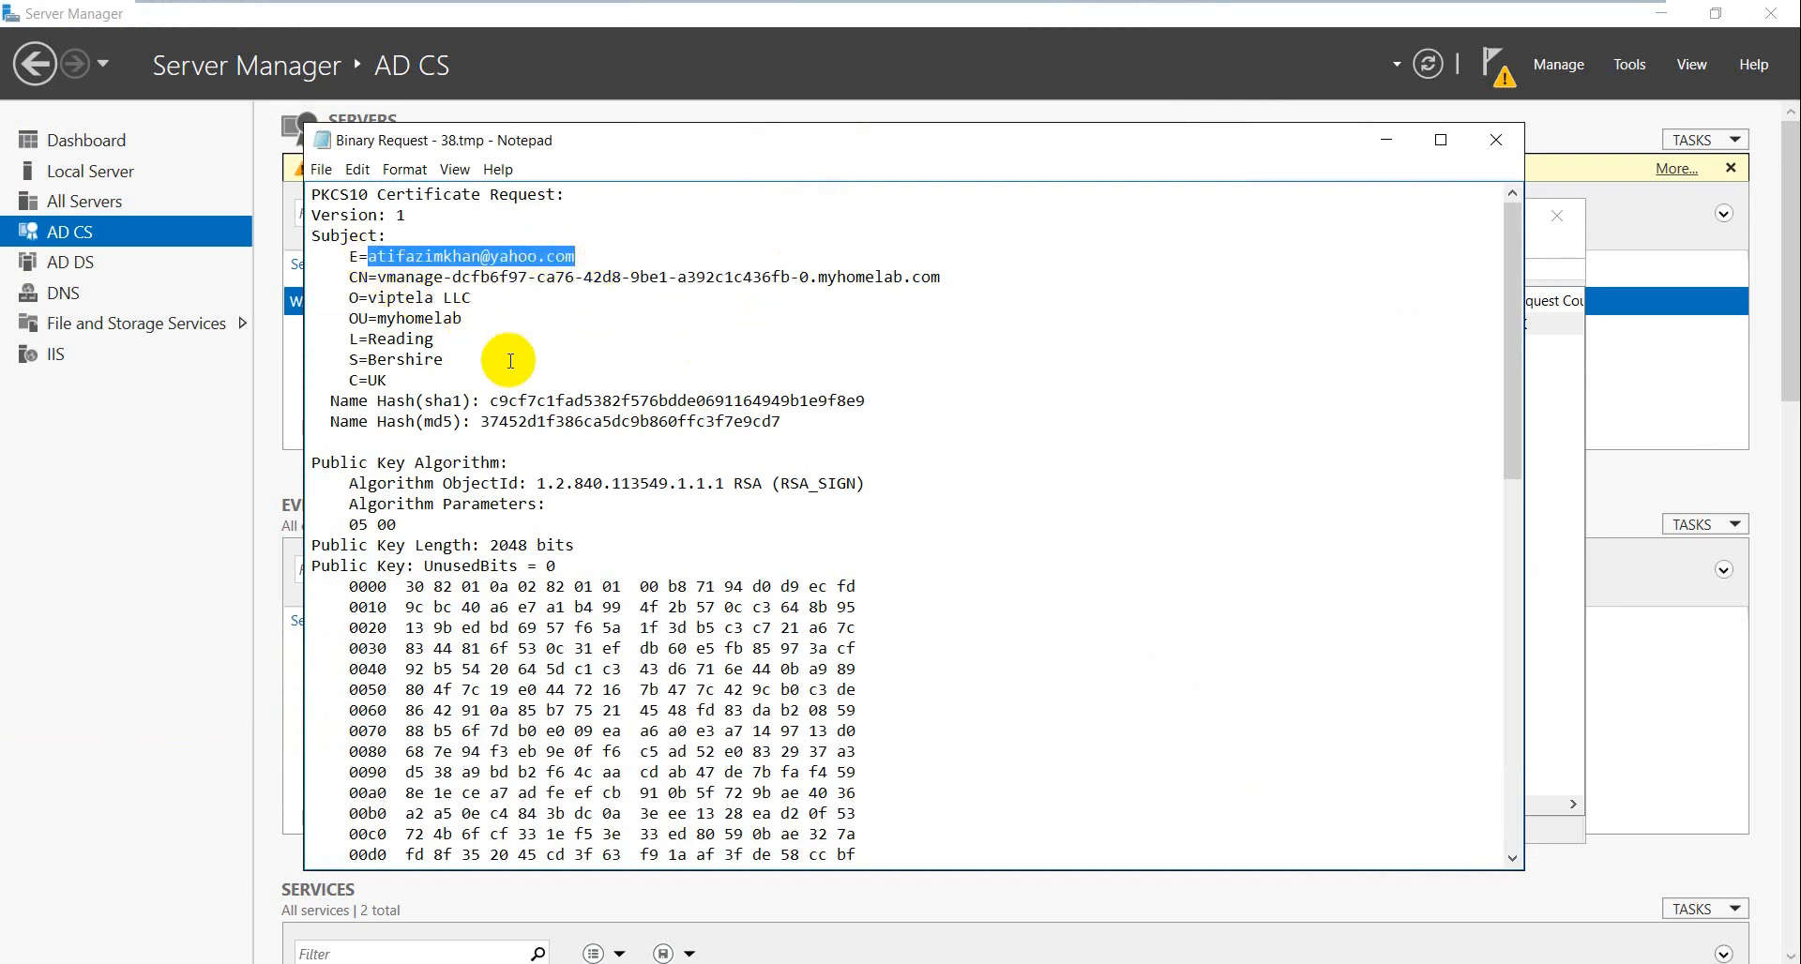
scroll(460, 356, down, 1)
scroll(432, 319, down, 1)
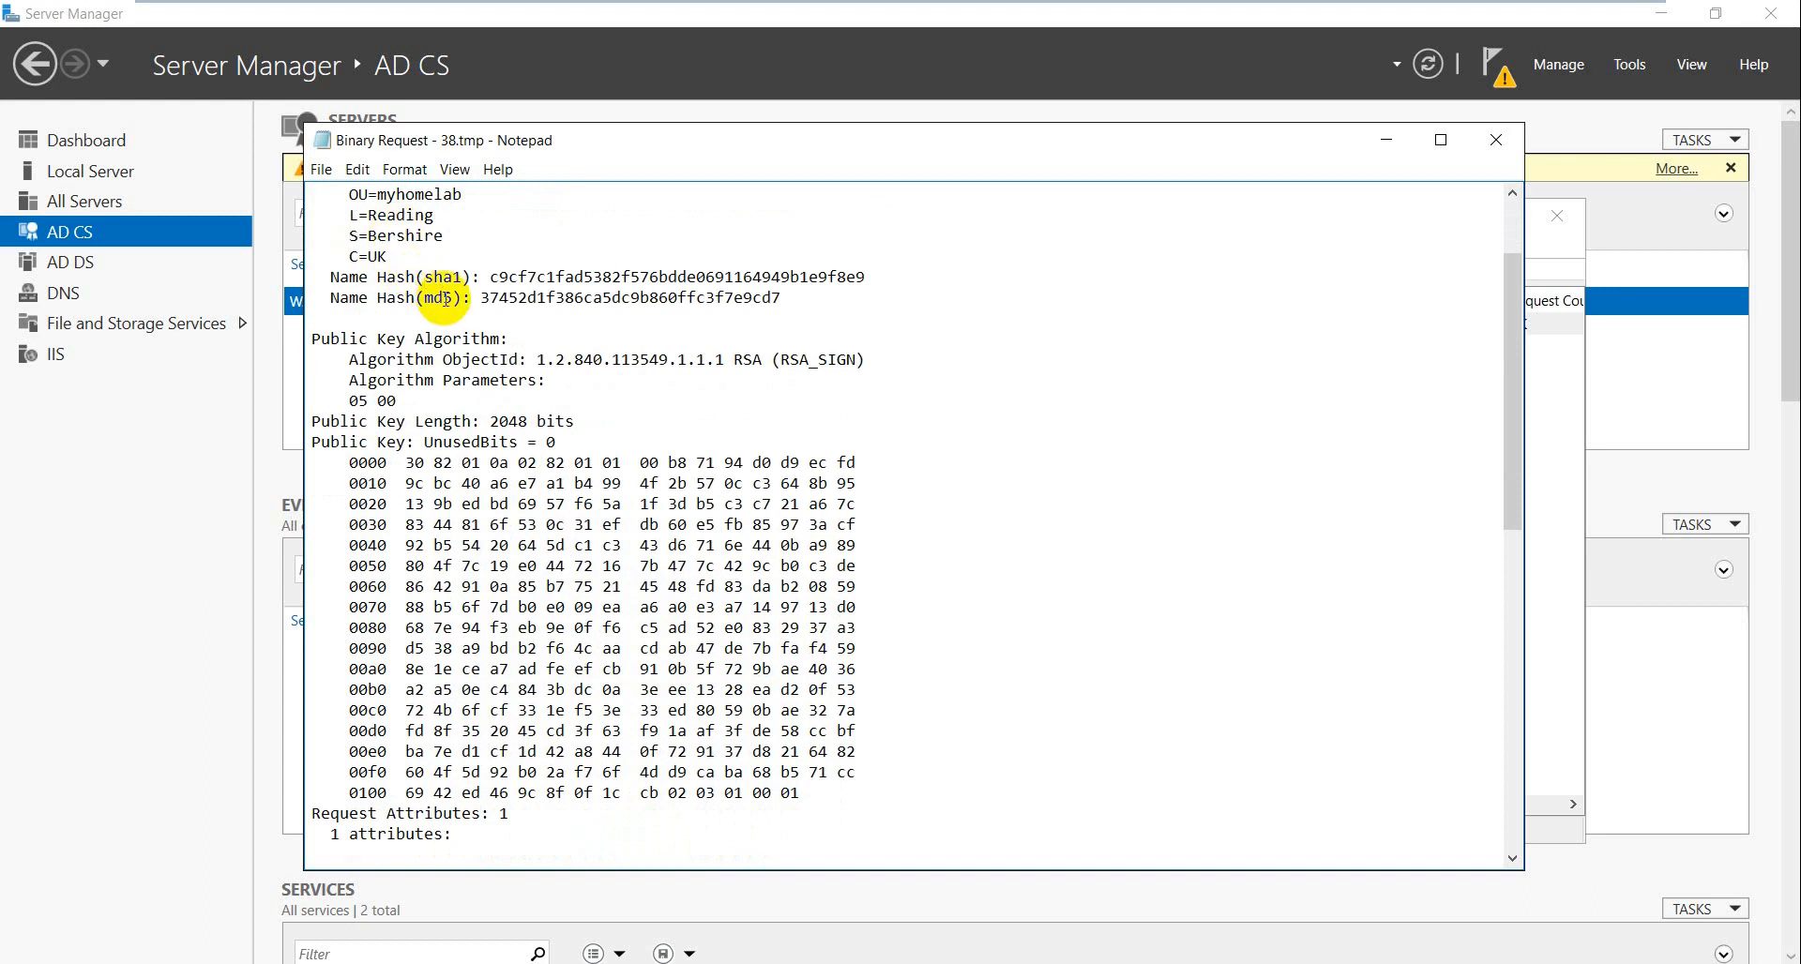
scroll(444, 298, down, 2)
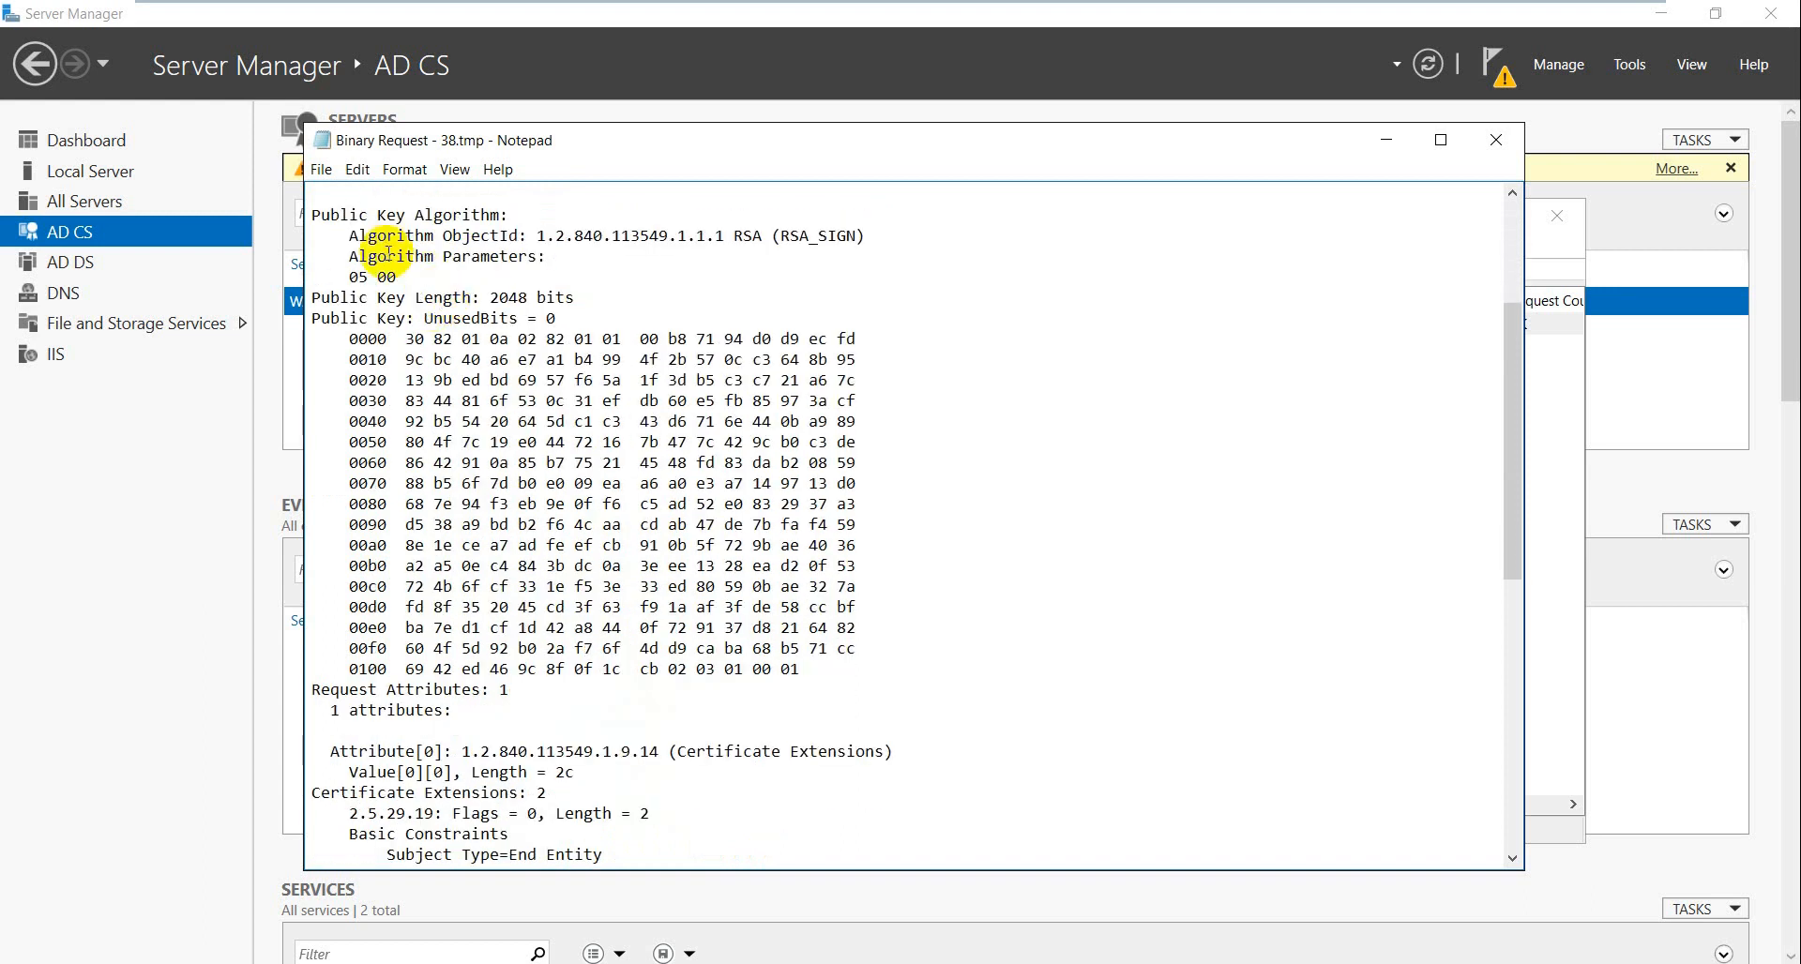
drag(310, 212, 519, 223)
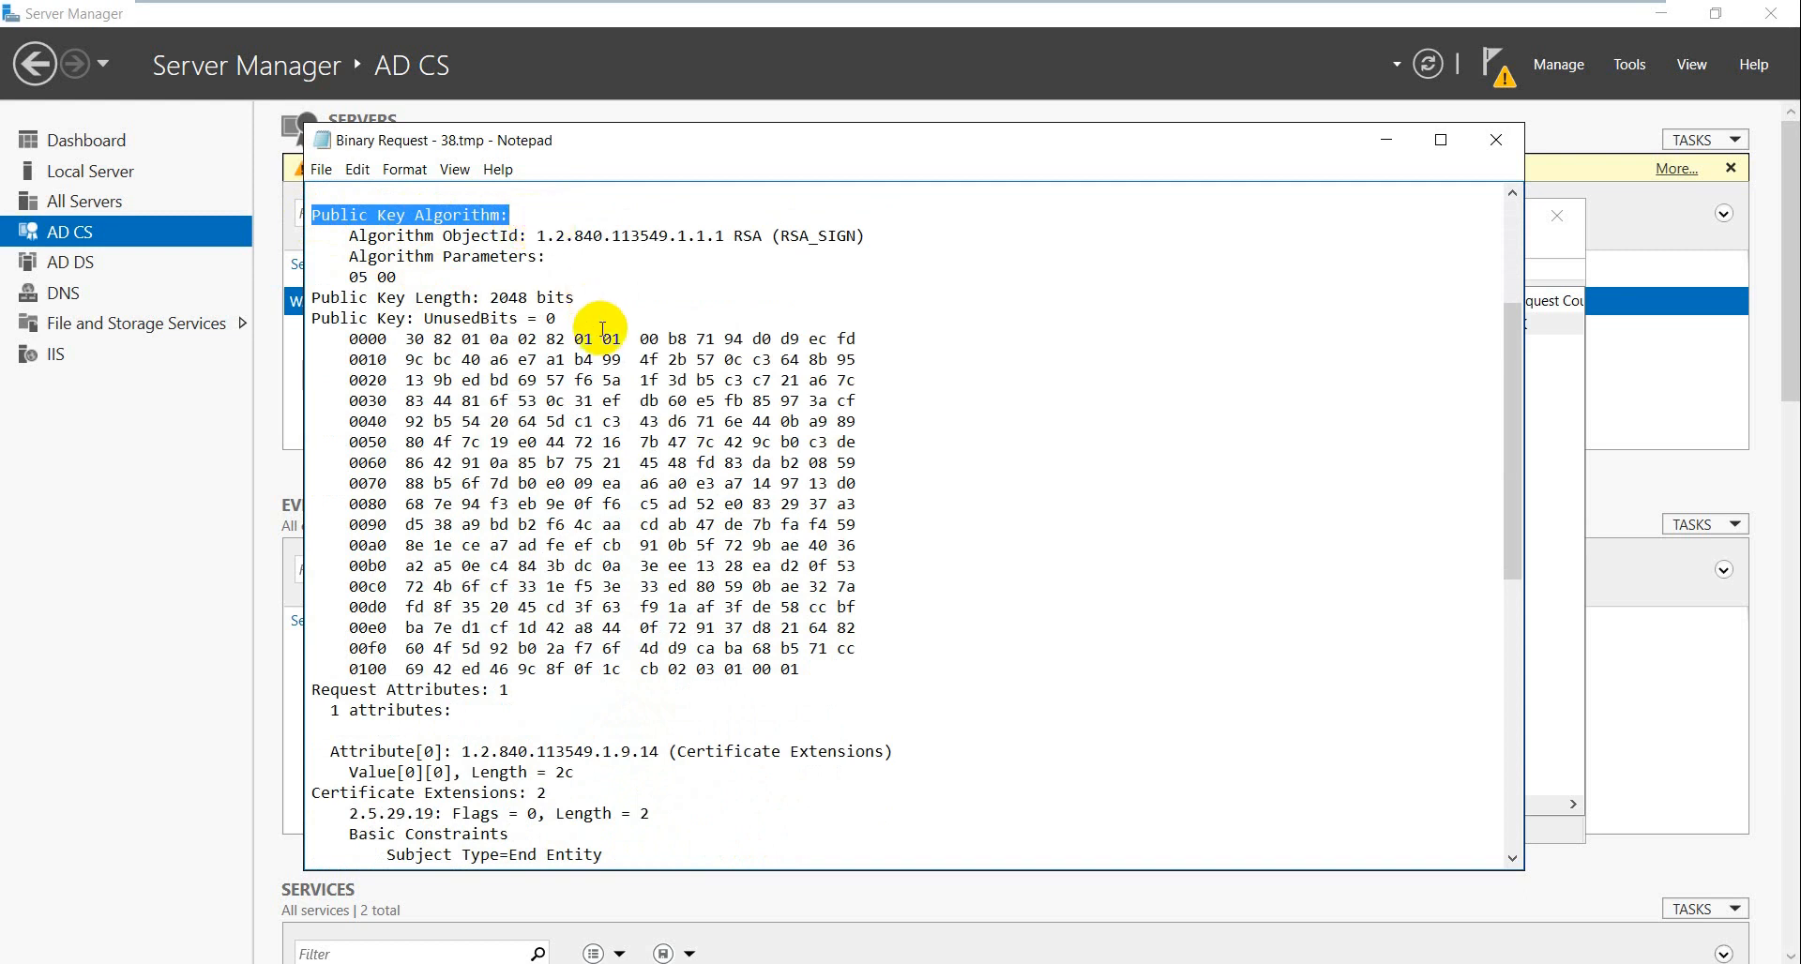
scroll(602, 328, down, 6)
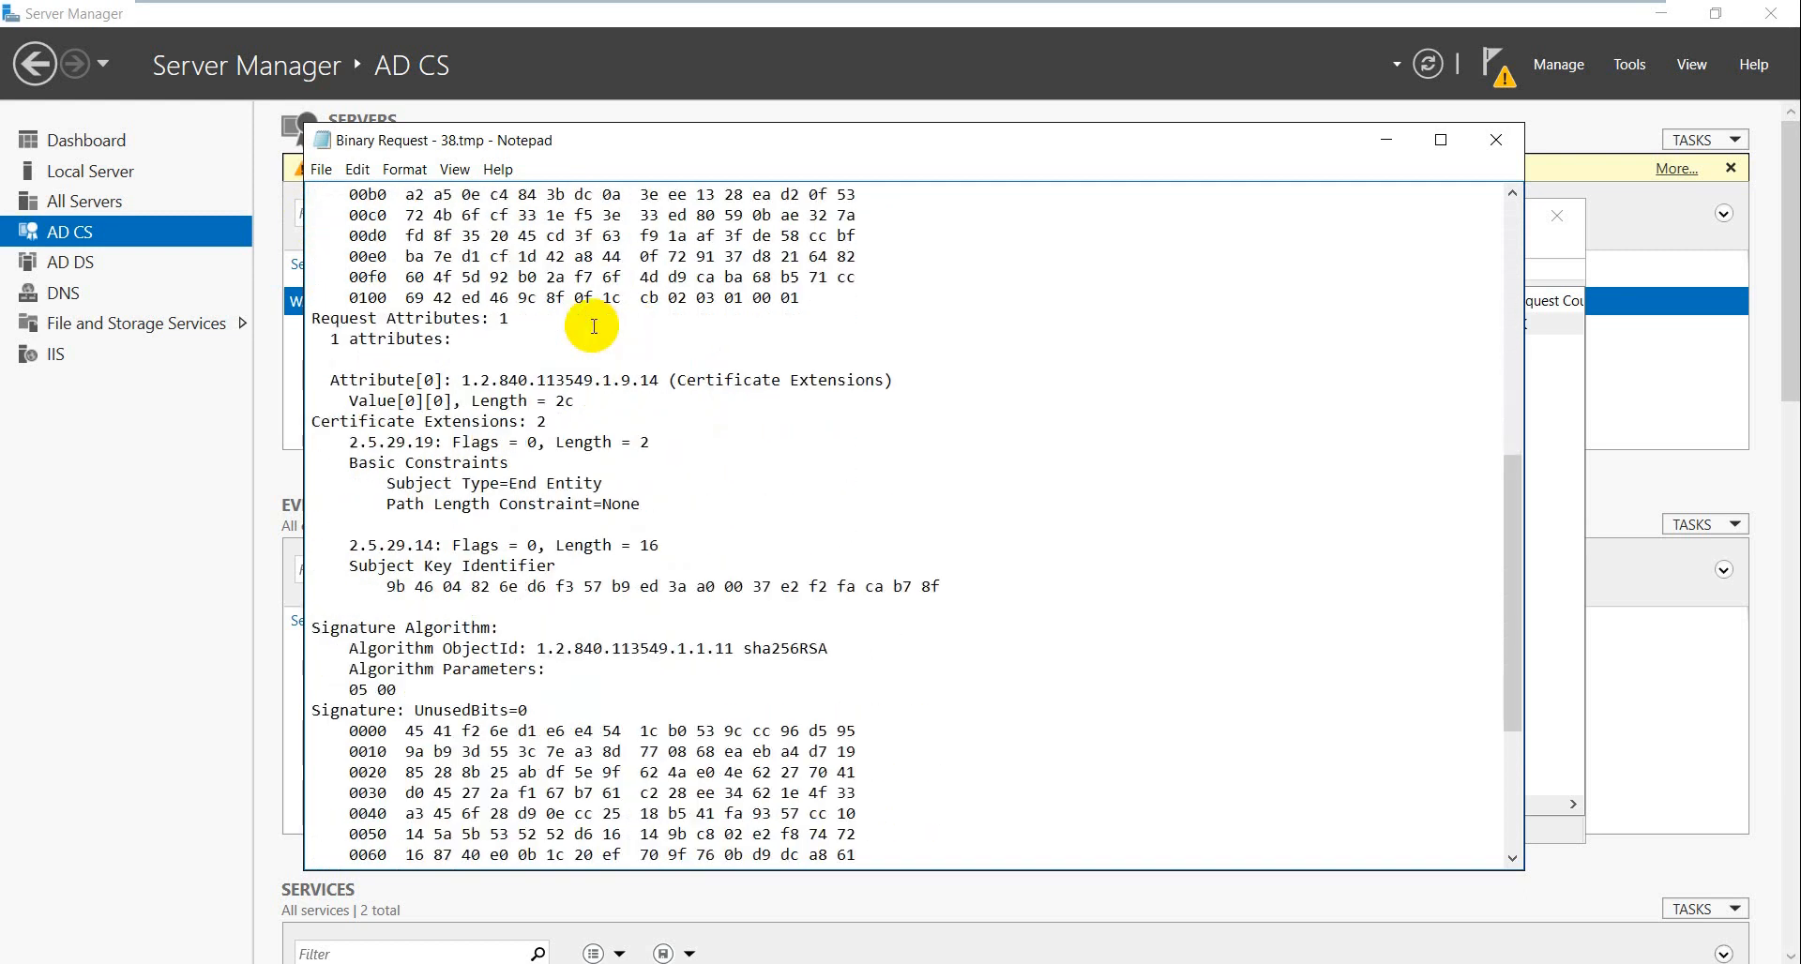
scroll(624, 401, down, 5)
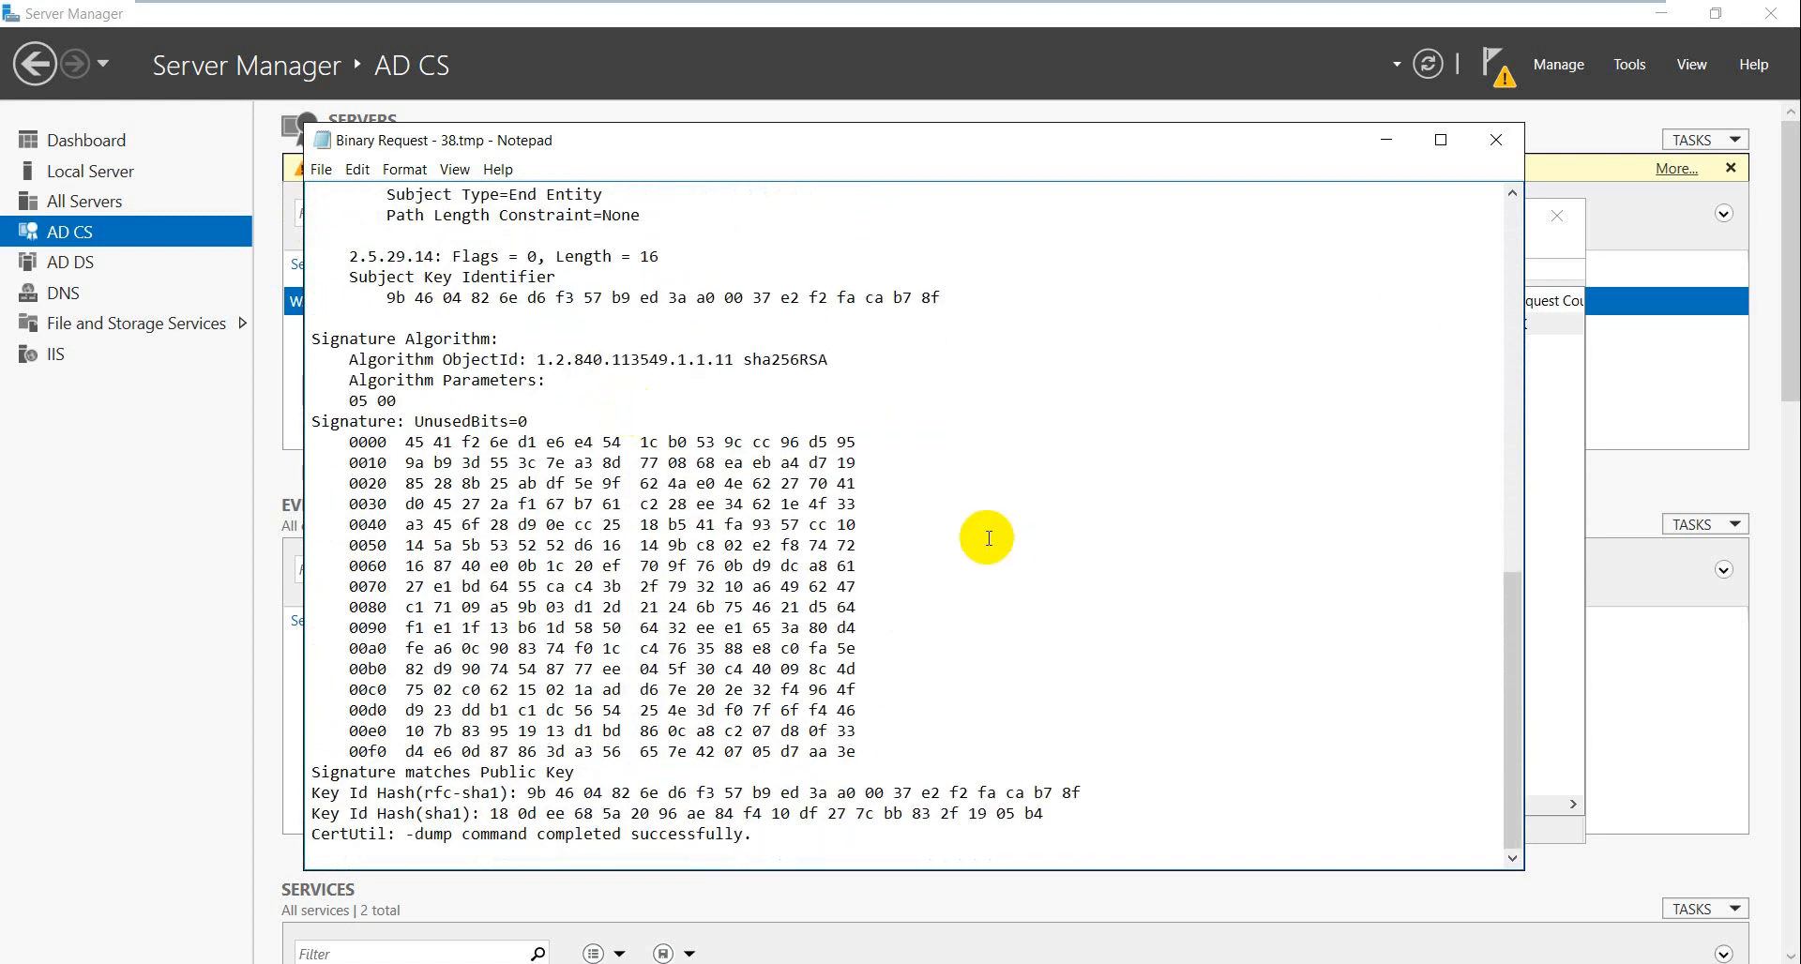
- Close the exported 38.tmp request text to return to Pending Requests
click(1506, 214)
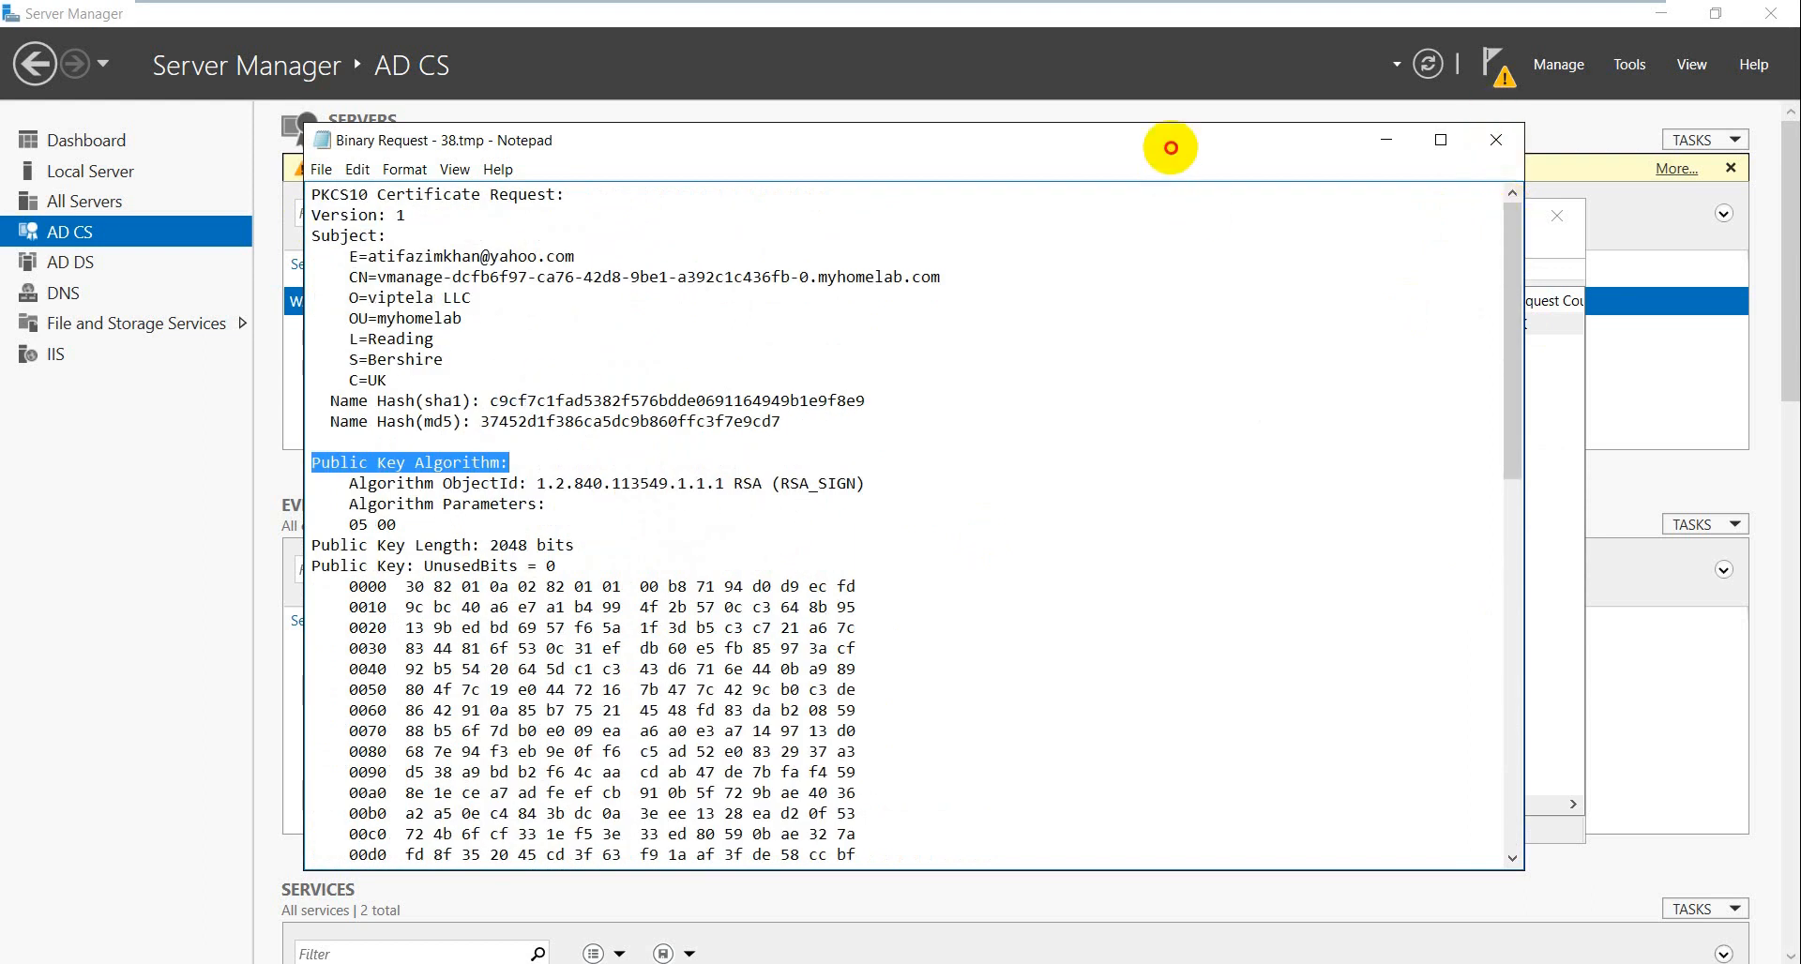
drag(1166, 143, 1263, 188)
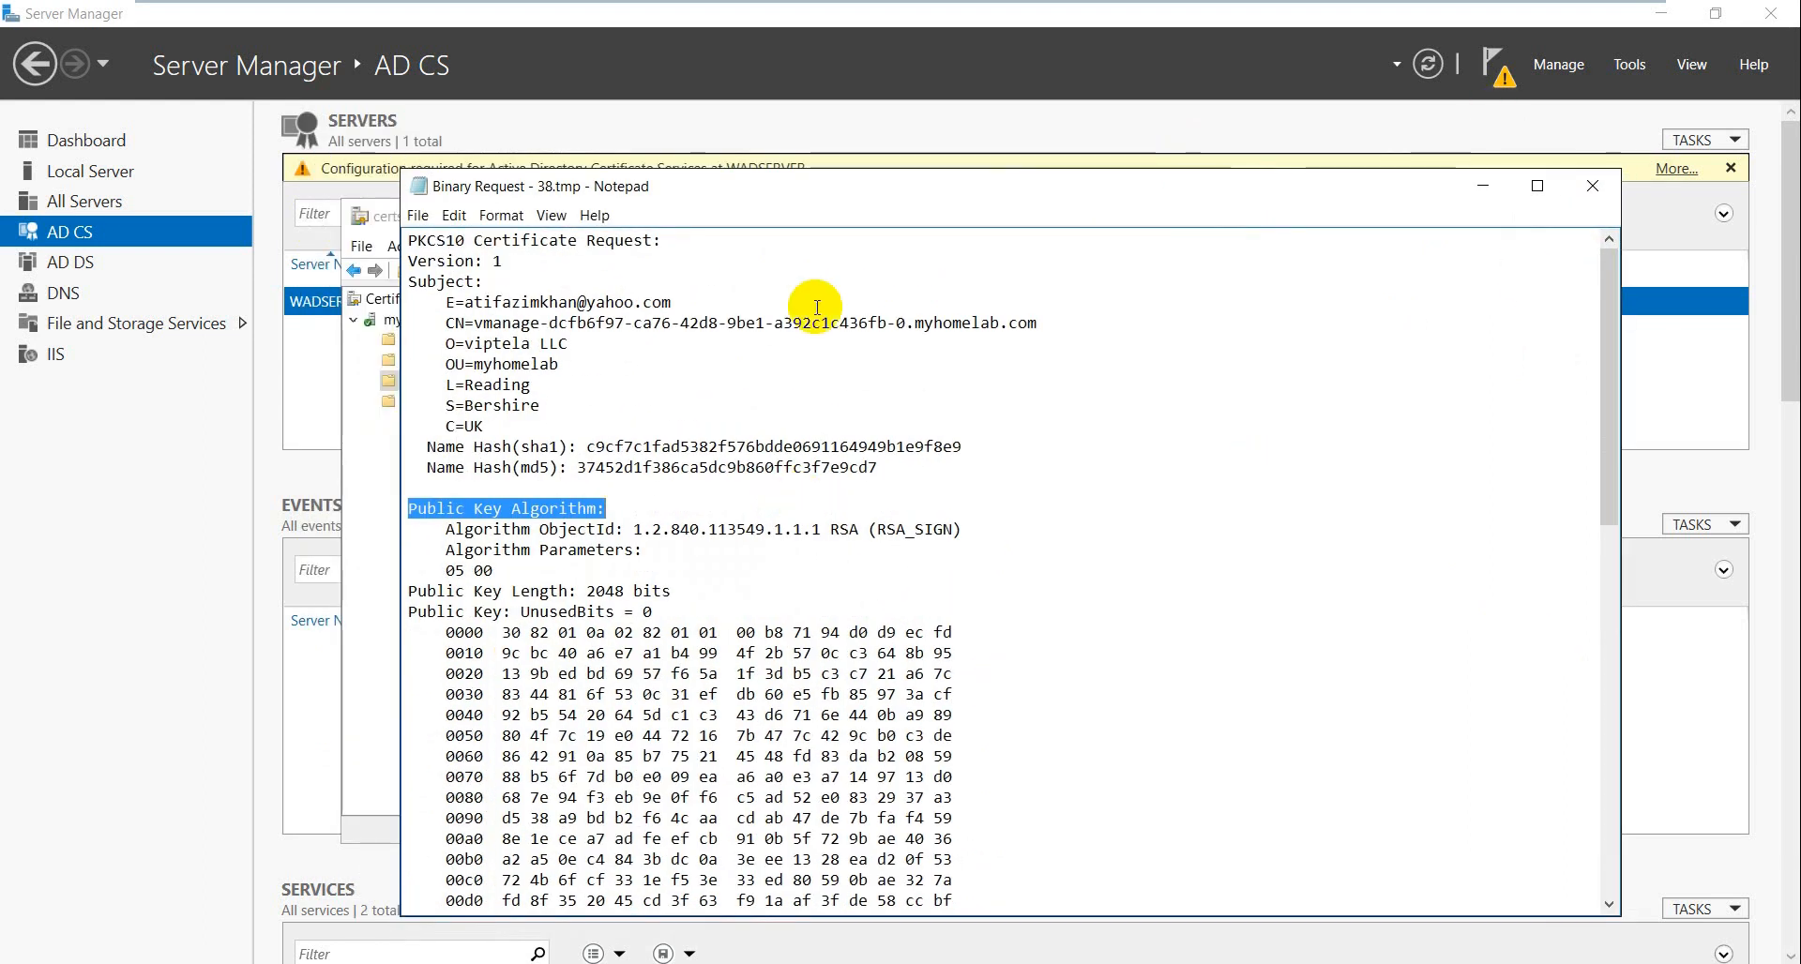
click(1592, 186)
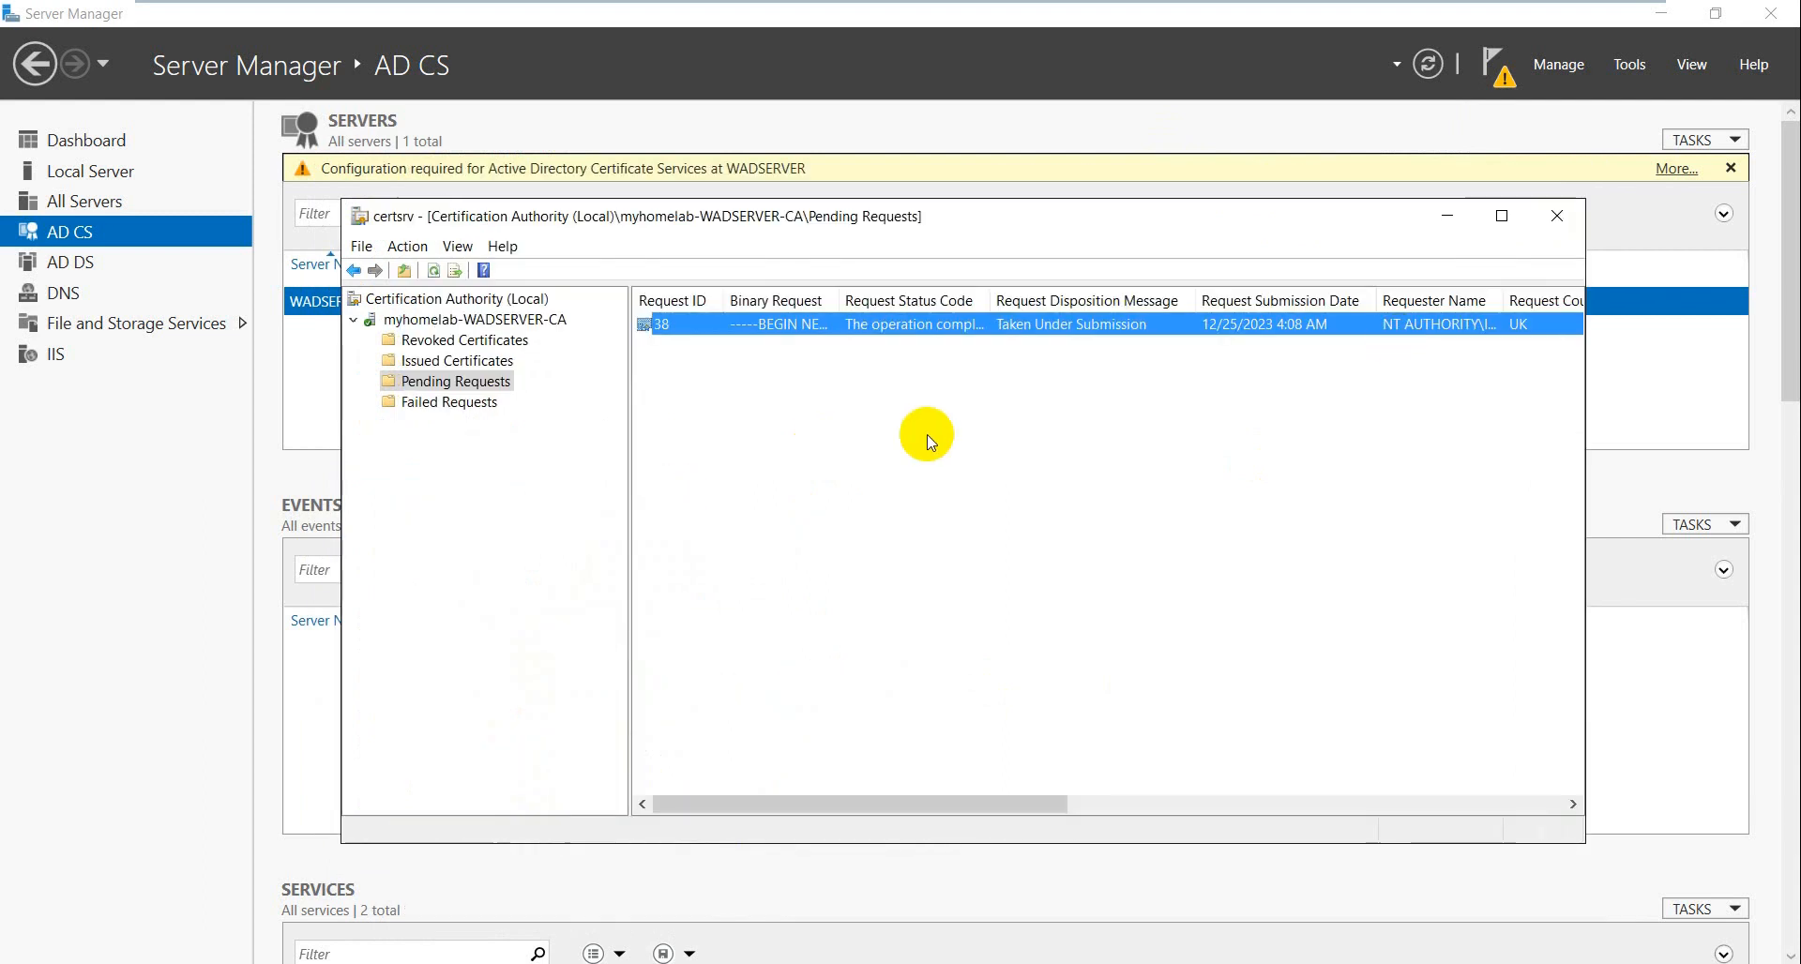
- Issue the certificate for pending request 38 via All Tasks > Issue
right_click(744, 326)
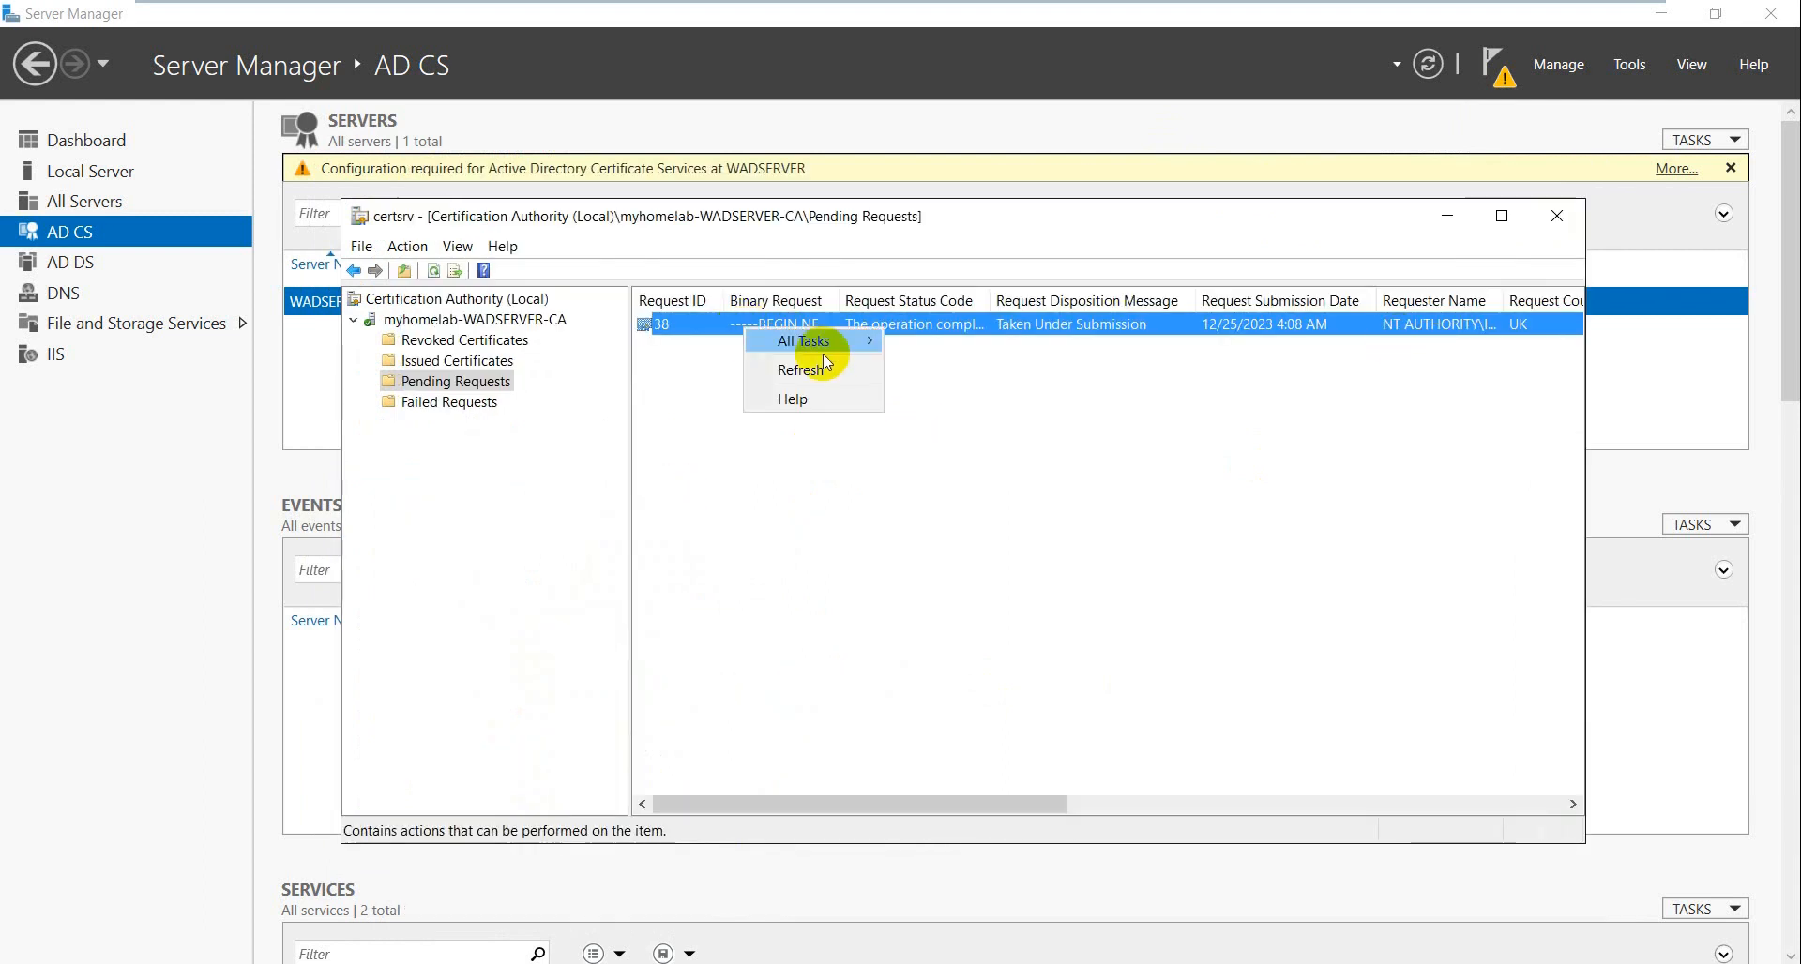
mouse_move(829, 346)
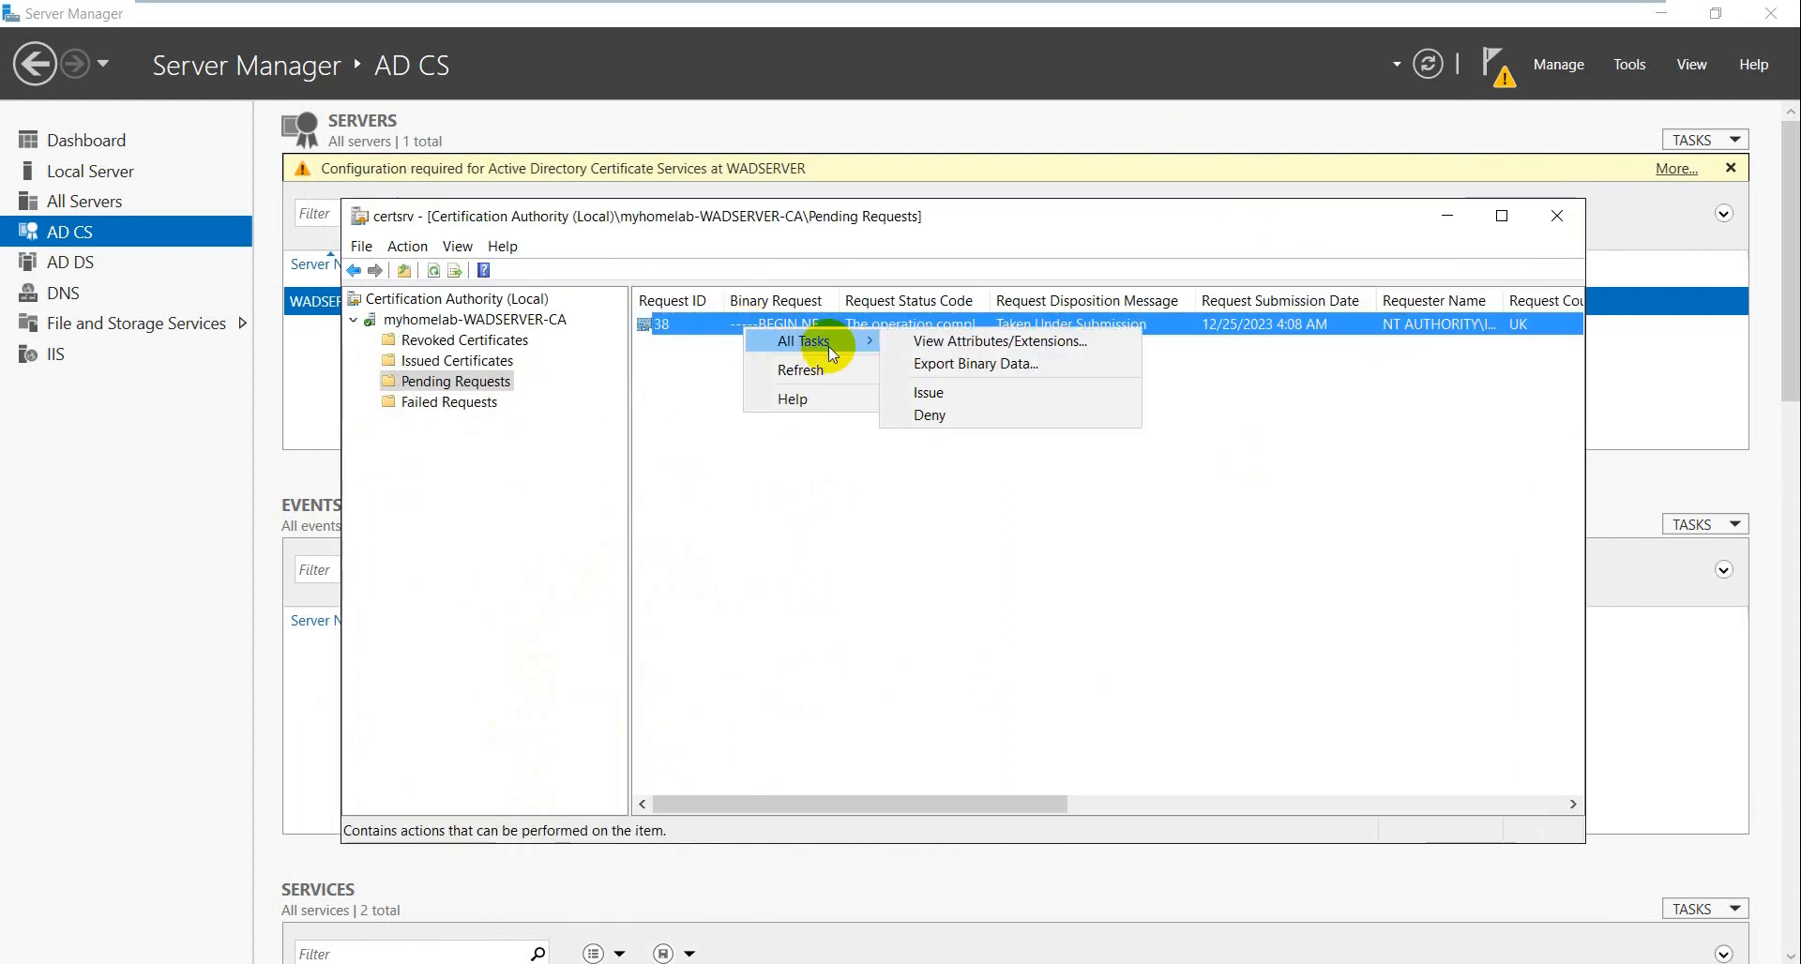
click(952, 394)
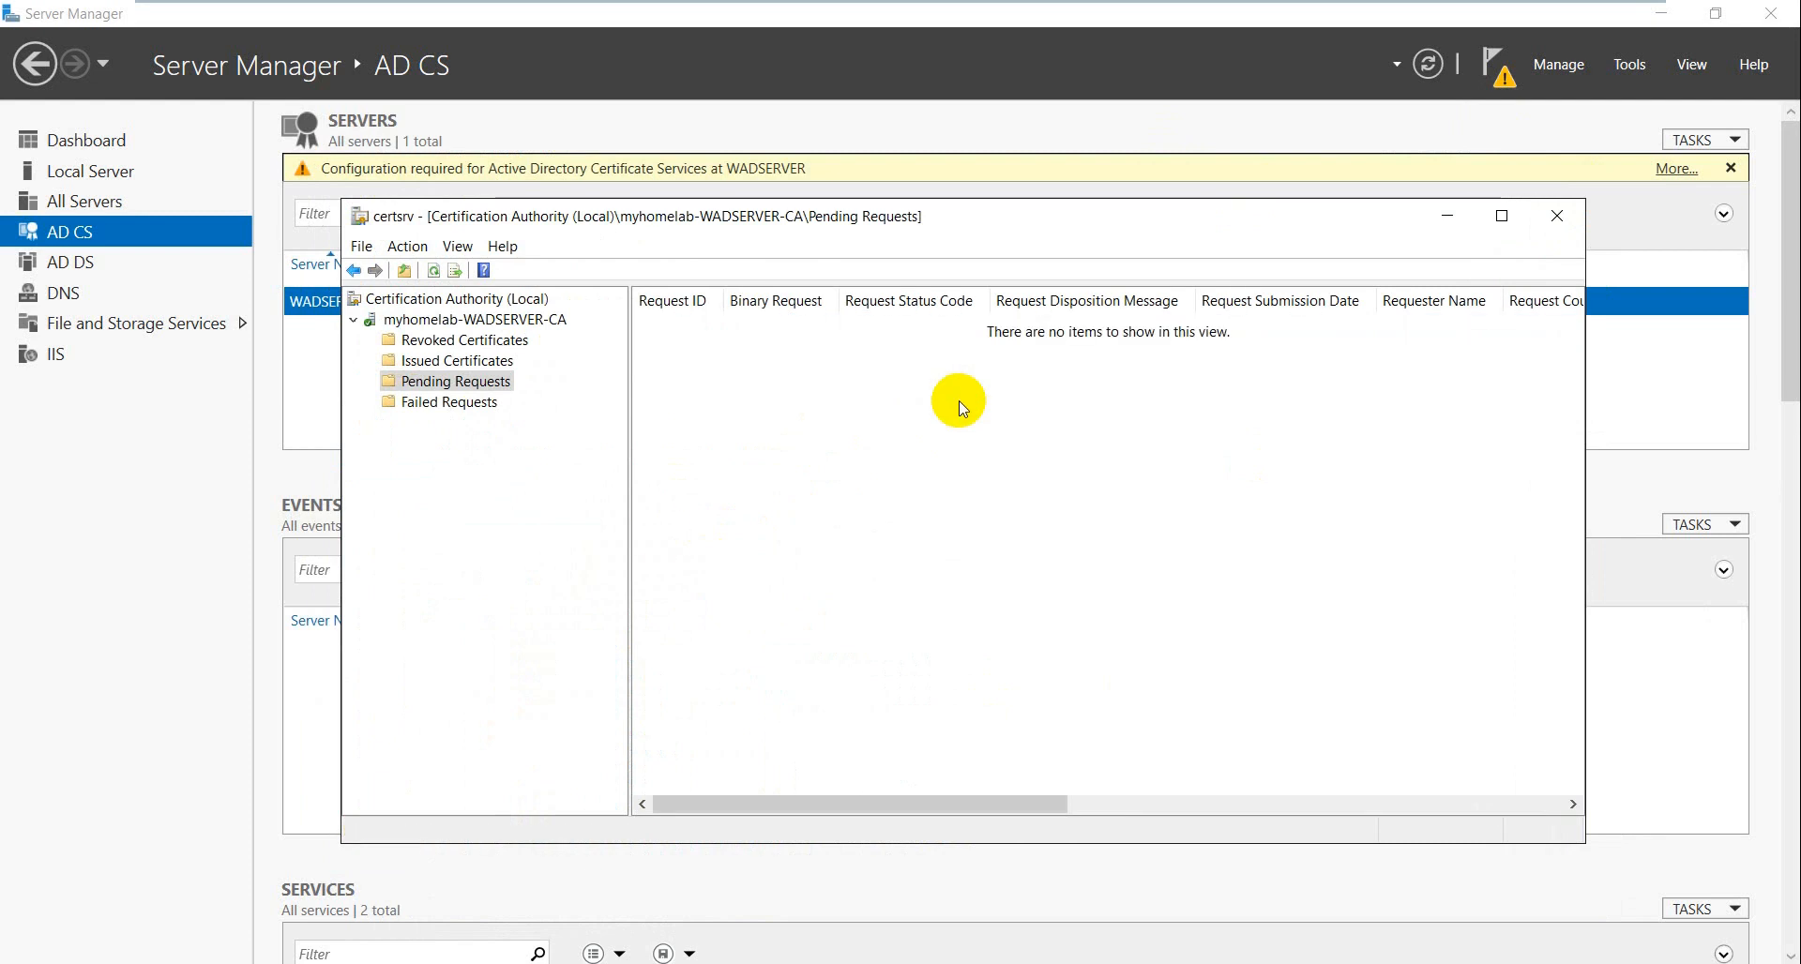
- Check Issued Certificates and Pending Requests, then locate request 38 under Failed Requests
click(479, 364)
scroll(694, 450, down, 3)
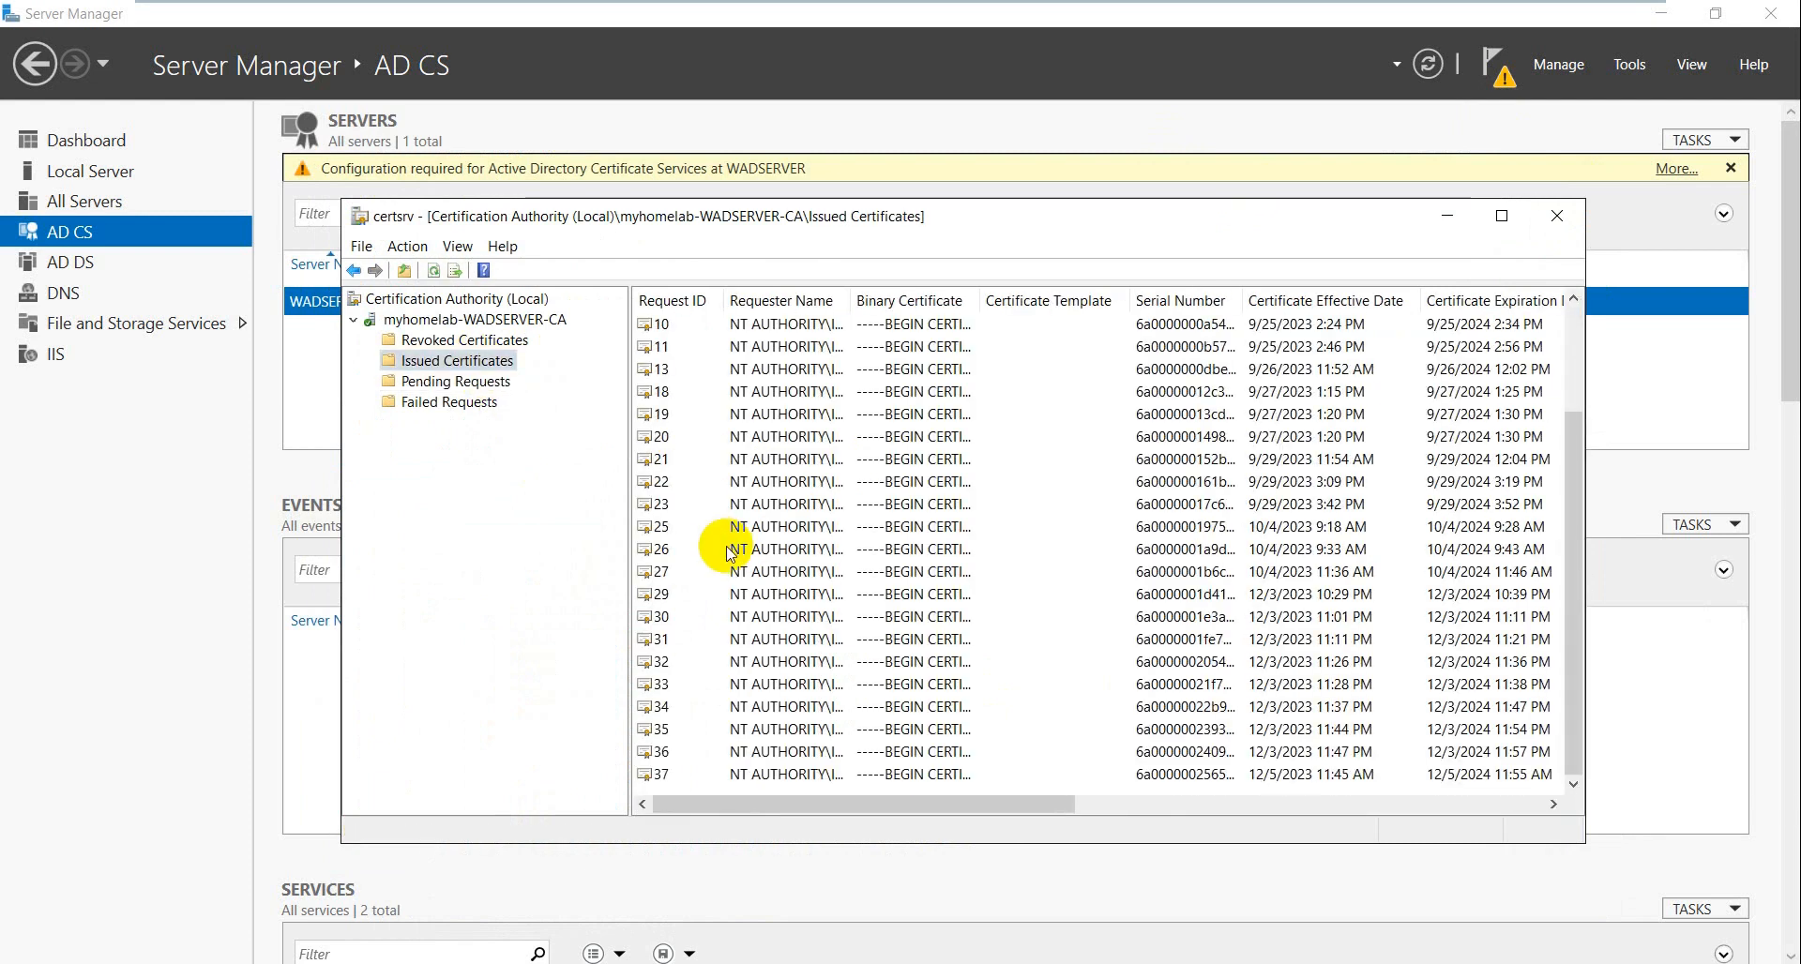
scroll(737, 525, up, 2)
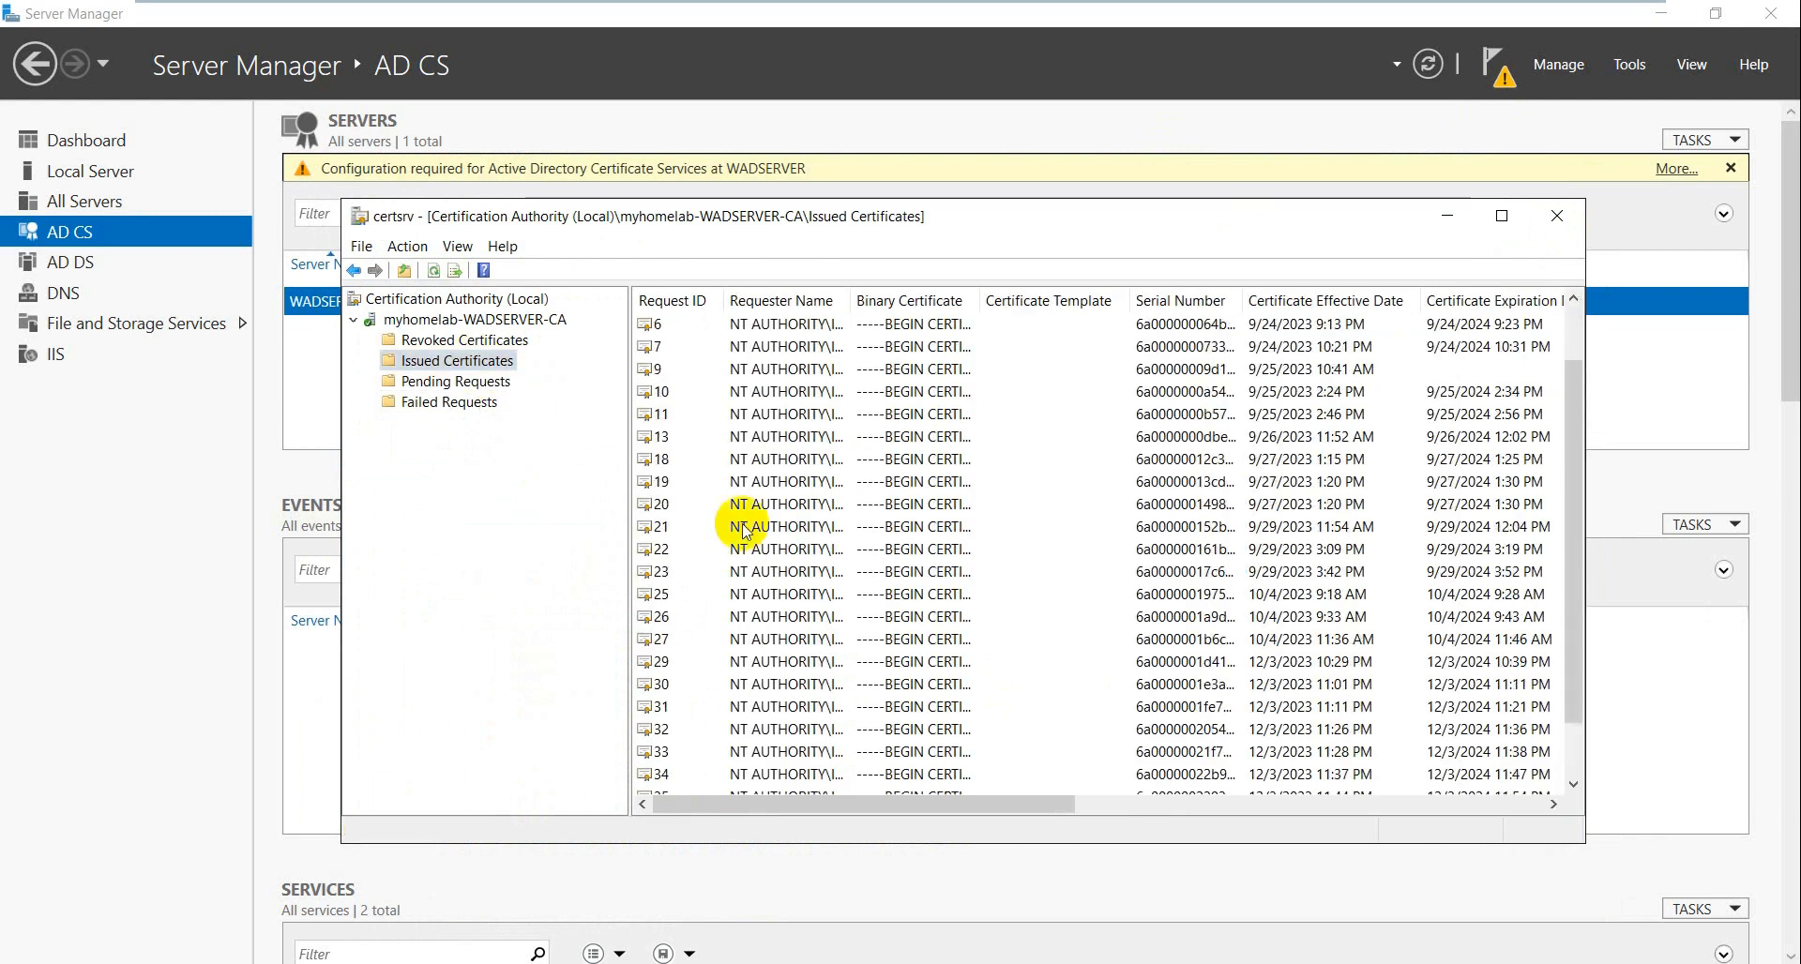
click(478, 388)
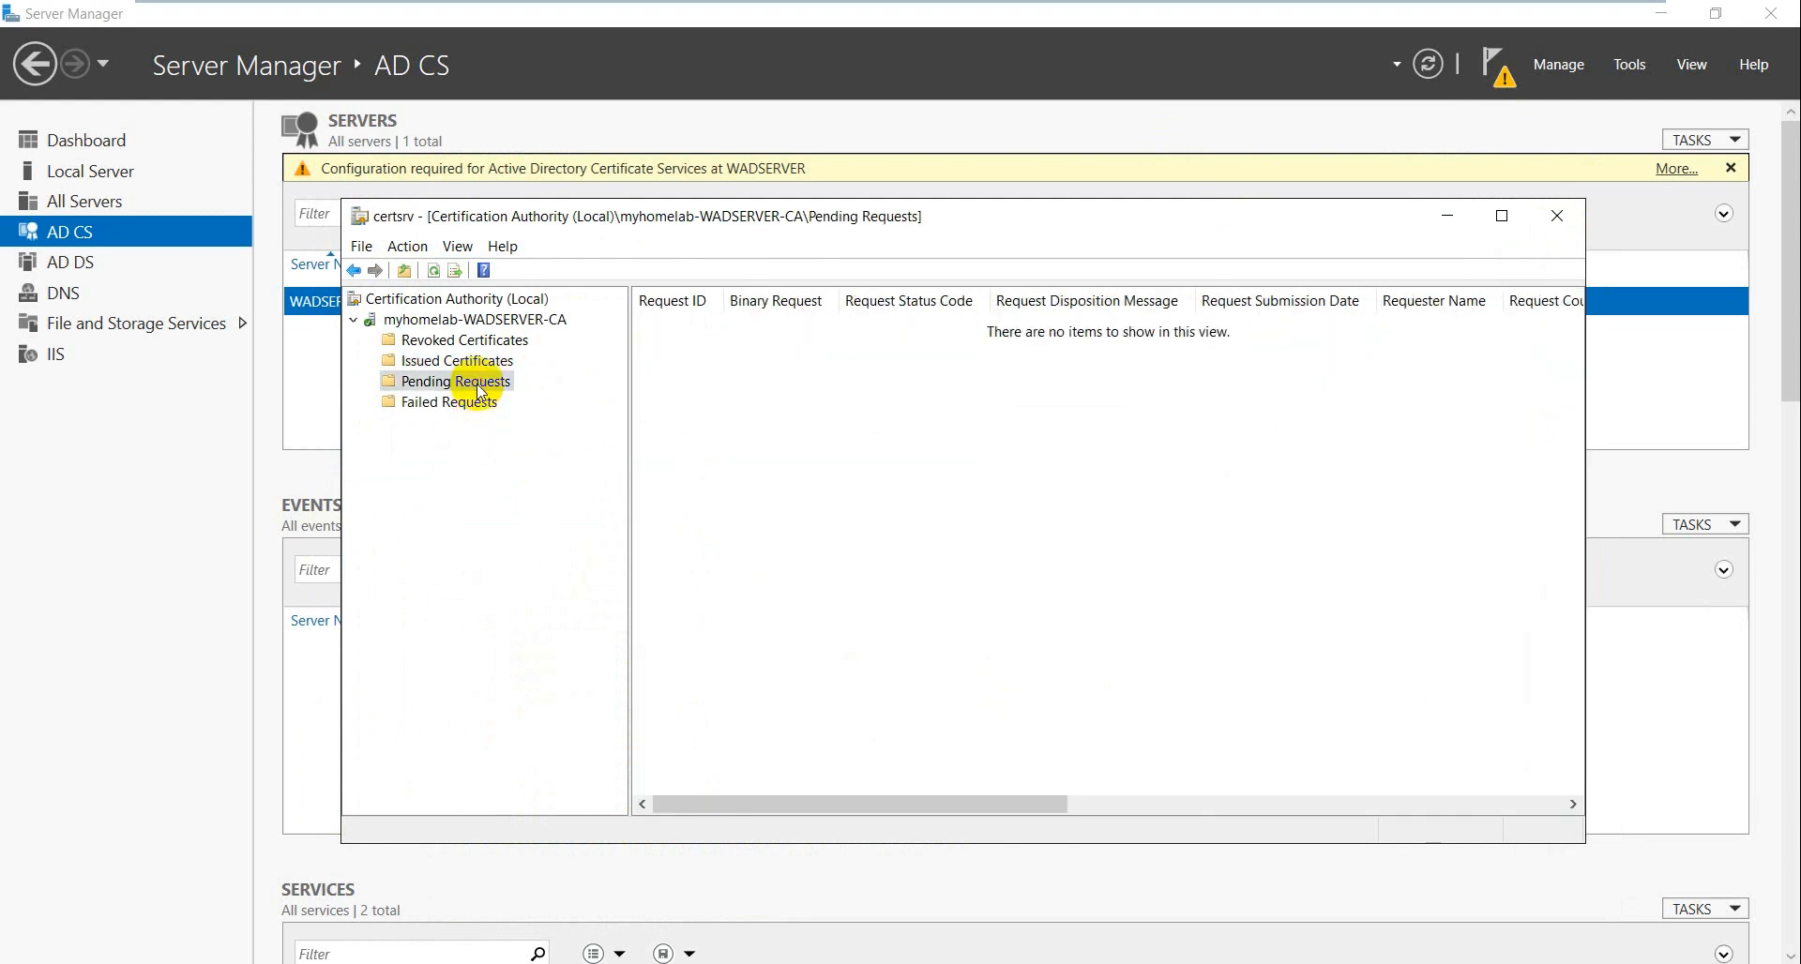
click(475, 406)
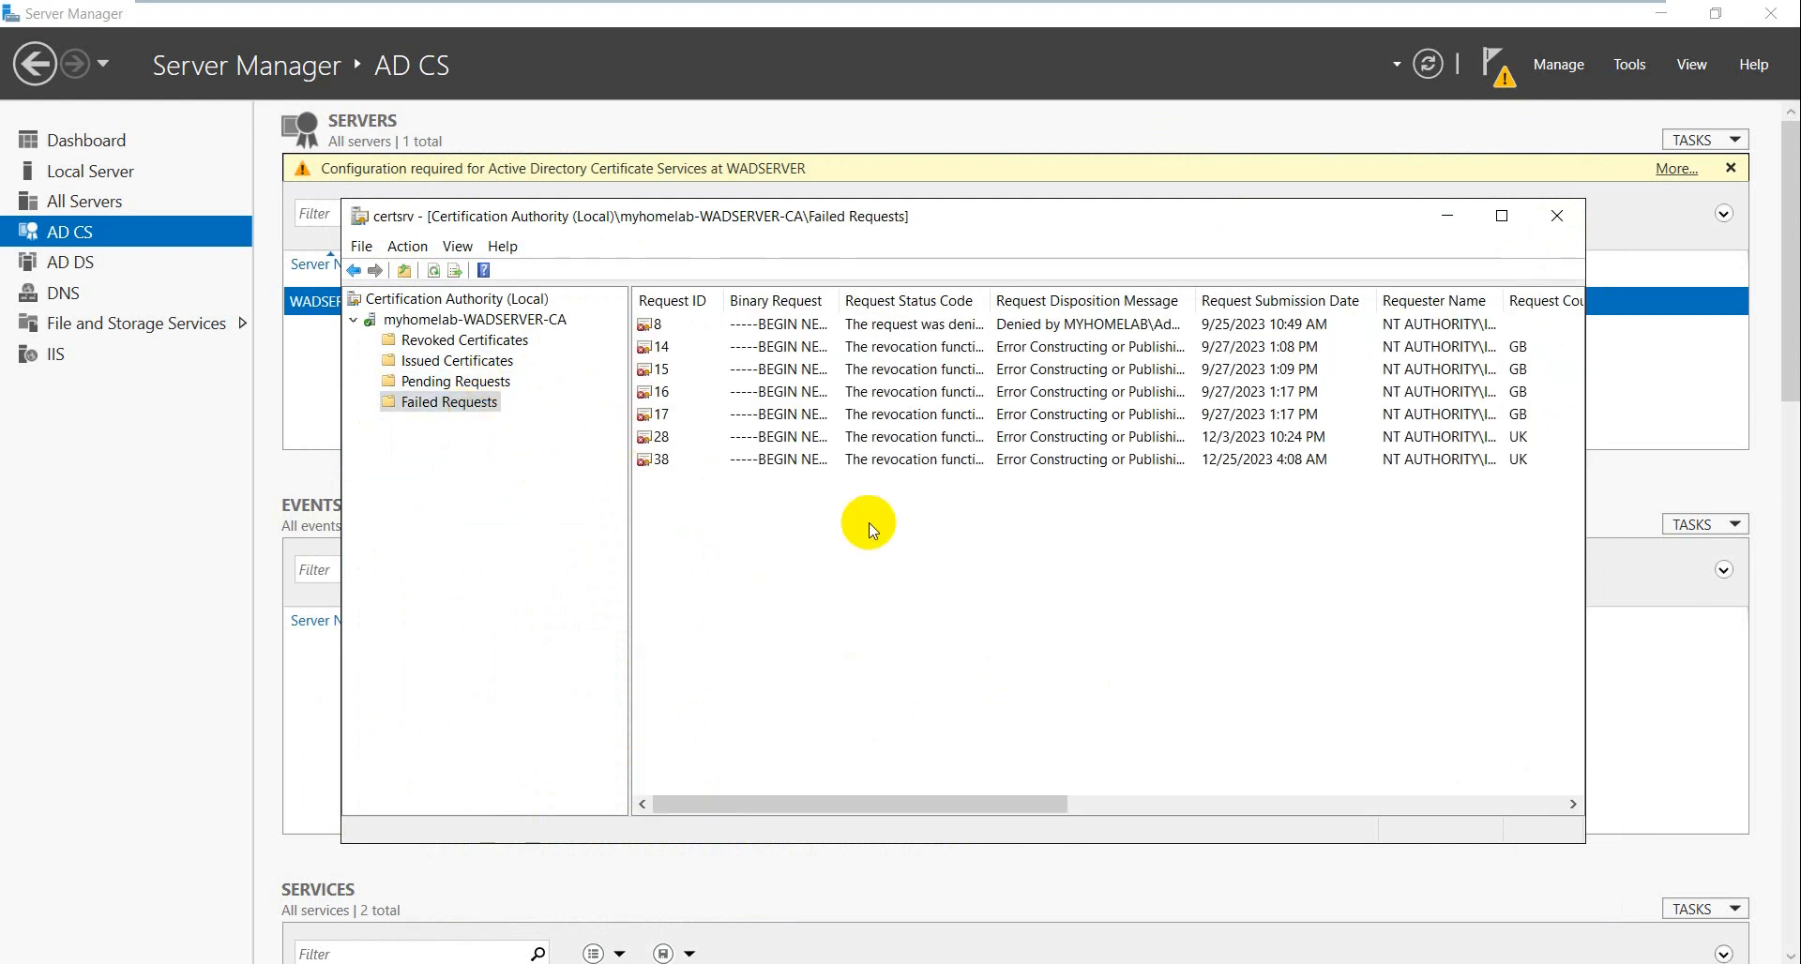
click(656, 459)
right_click(779, 458)
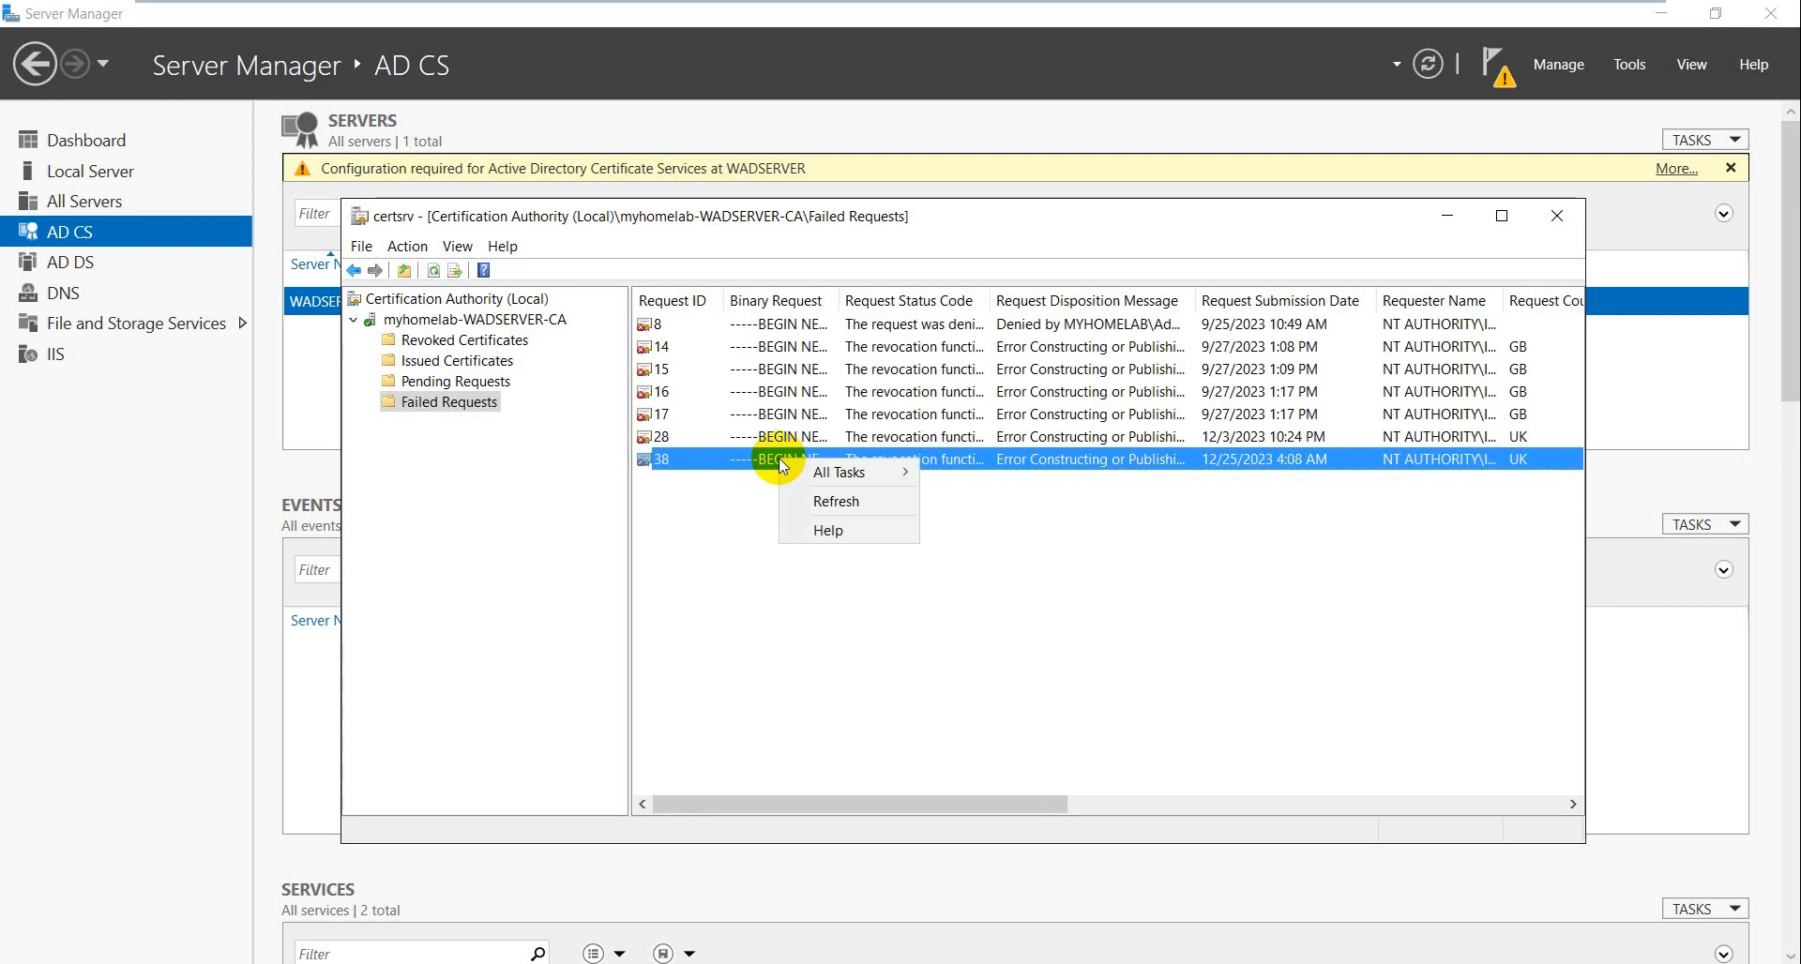
click(699, 523)
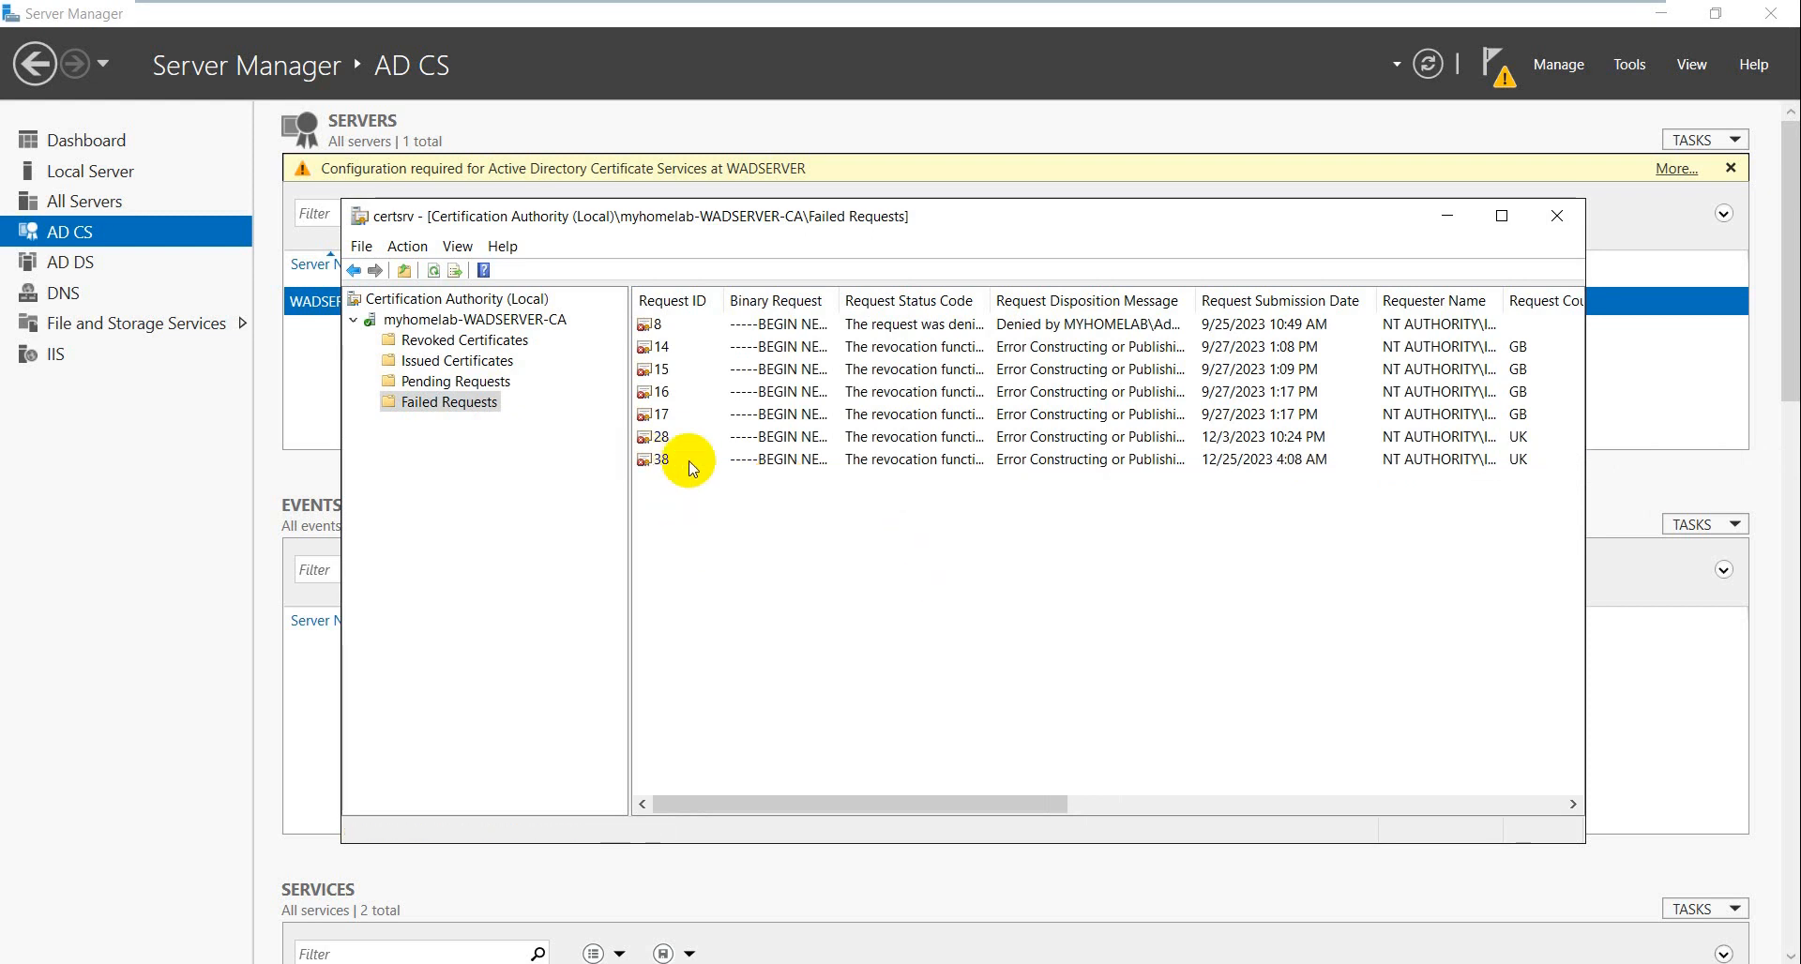
click(762, 462)
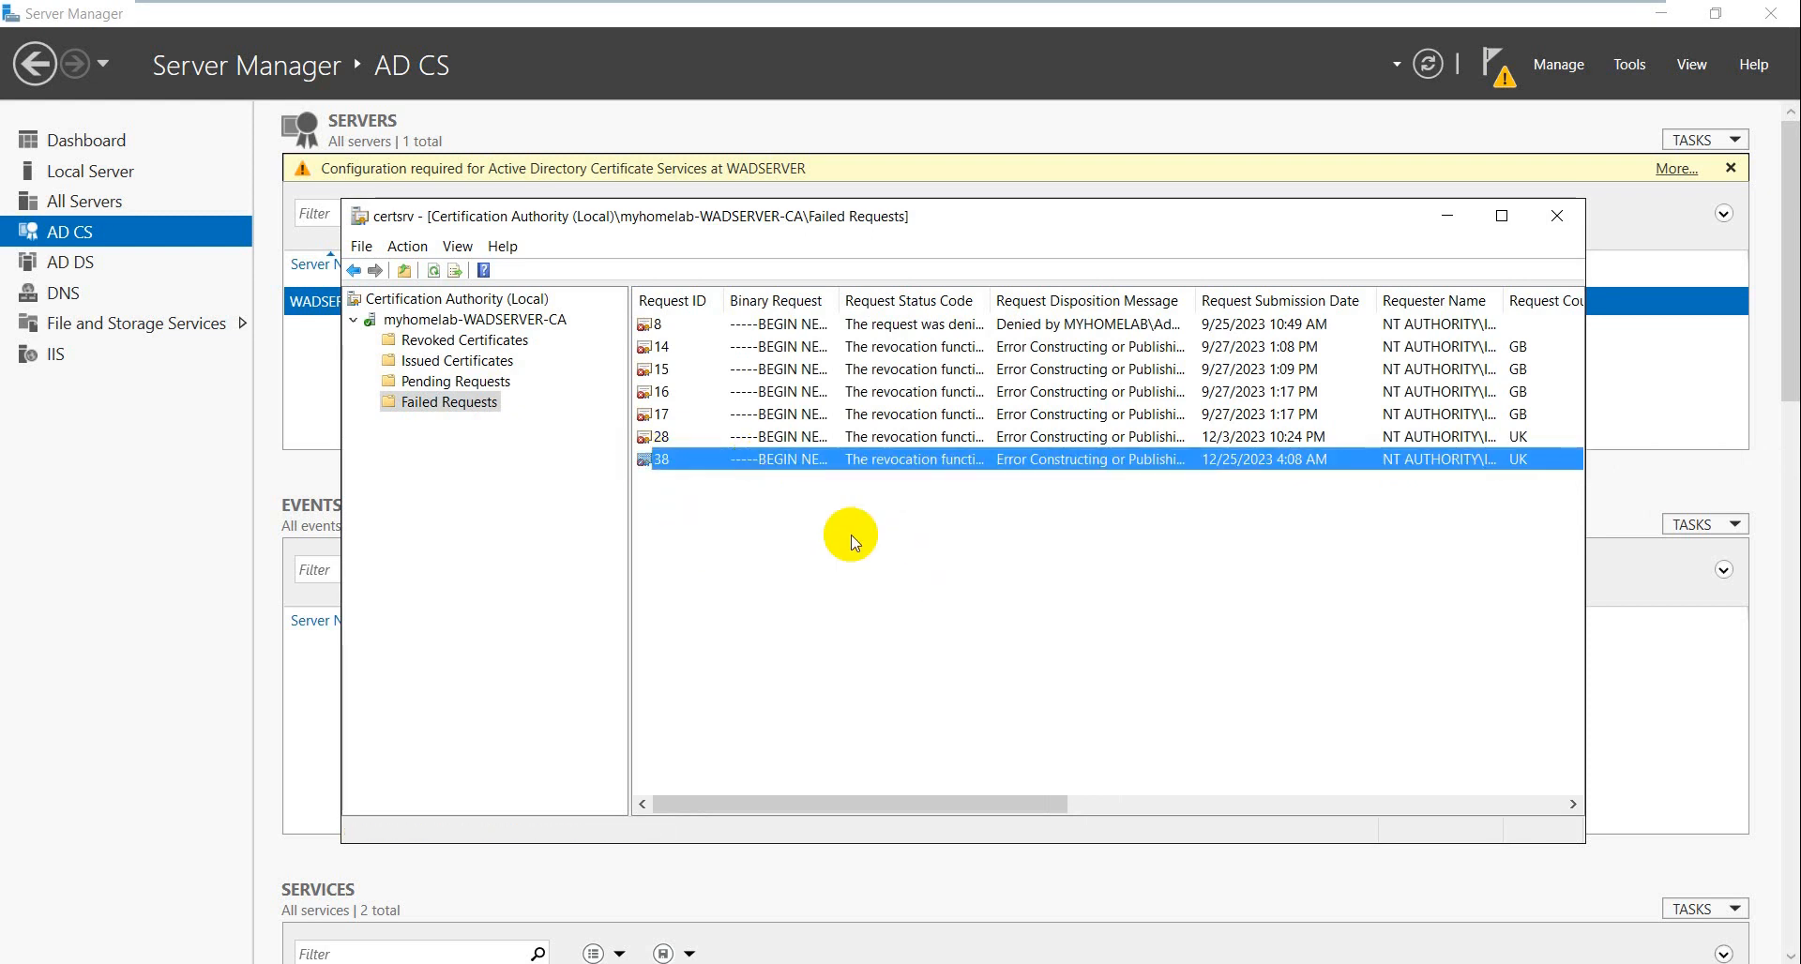
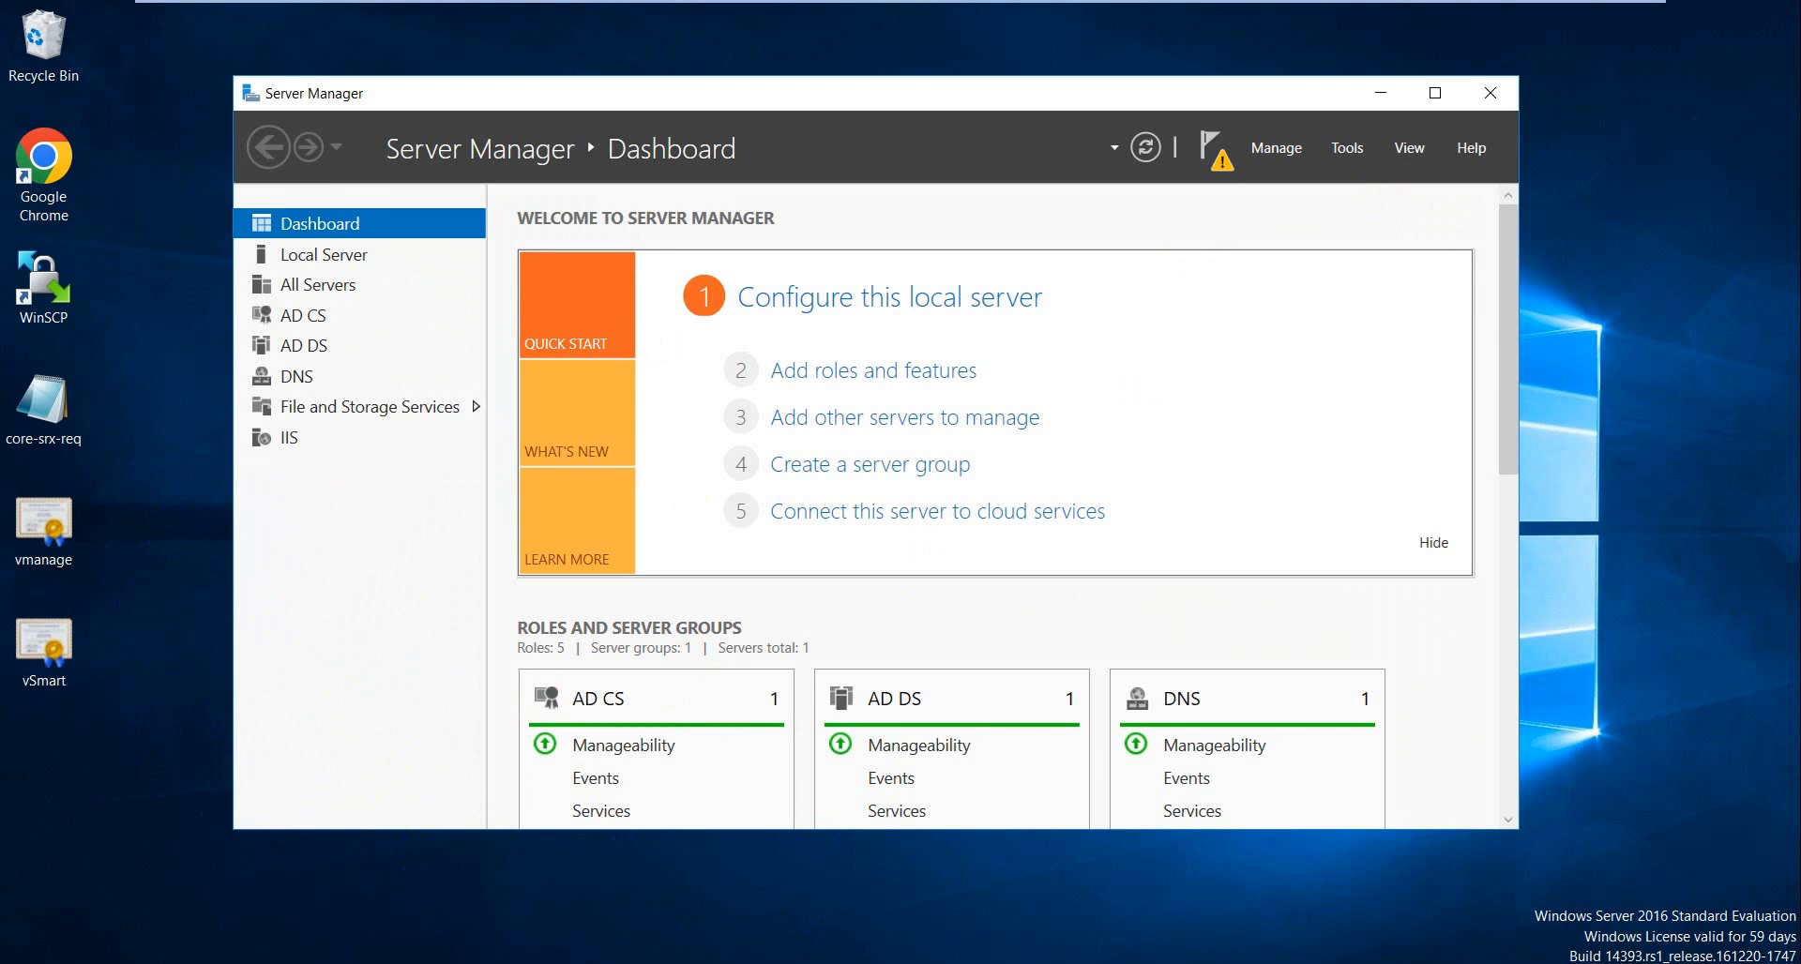
- In Chrome on the certsrv site, go from Request a certificate to the advanced certificate request form
click(65, 161)
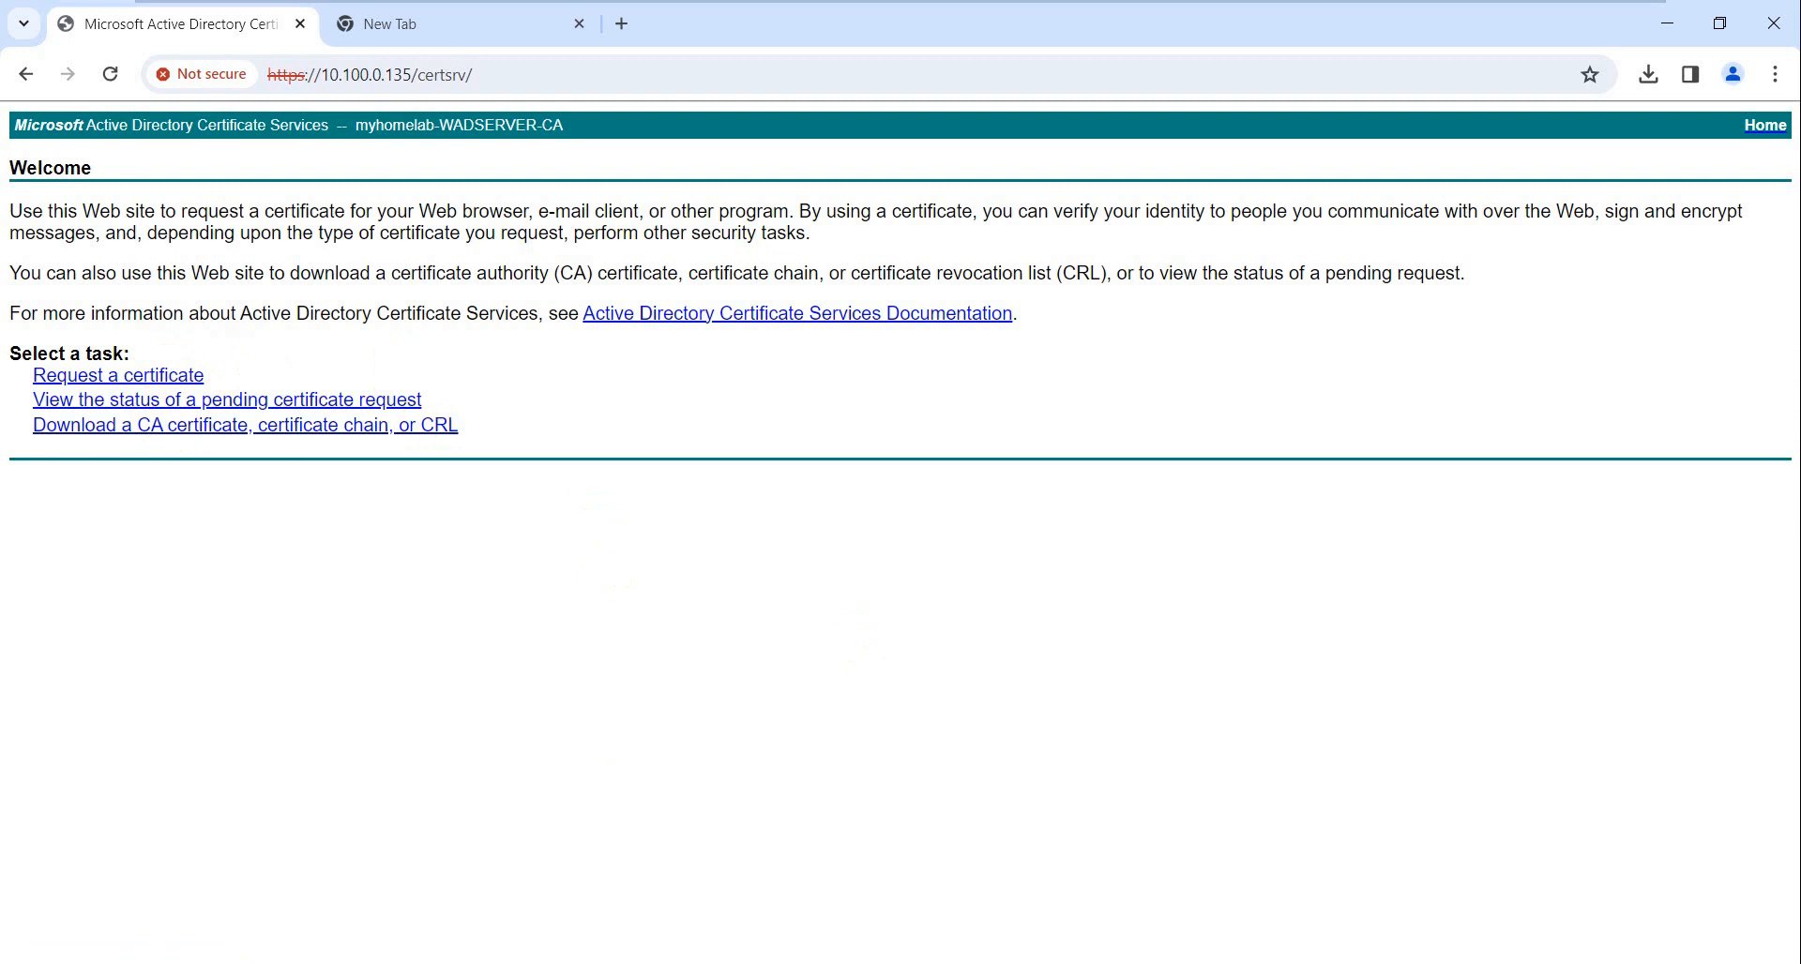
click(193, 392)
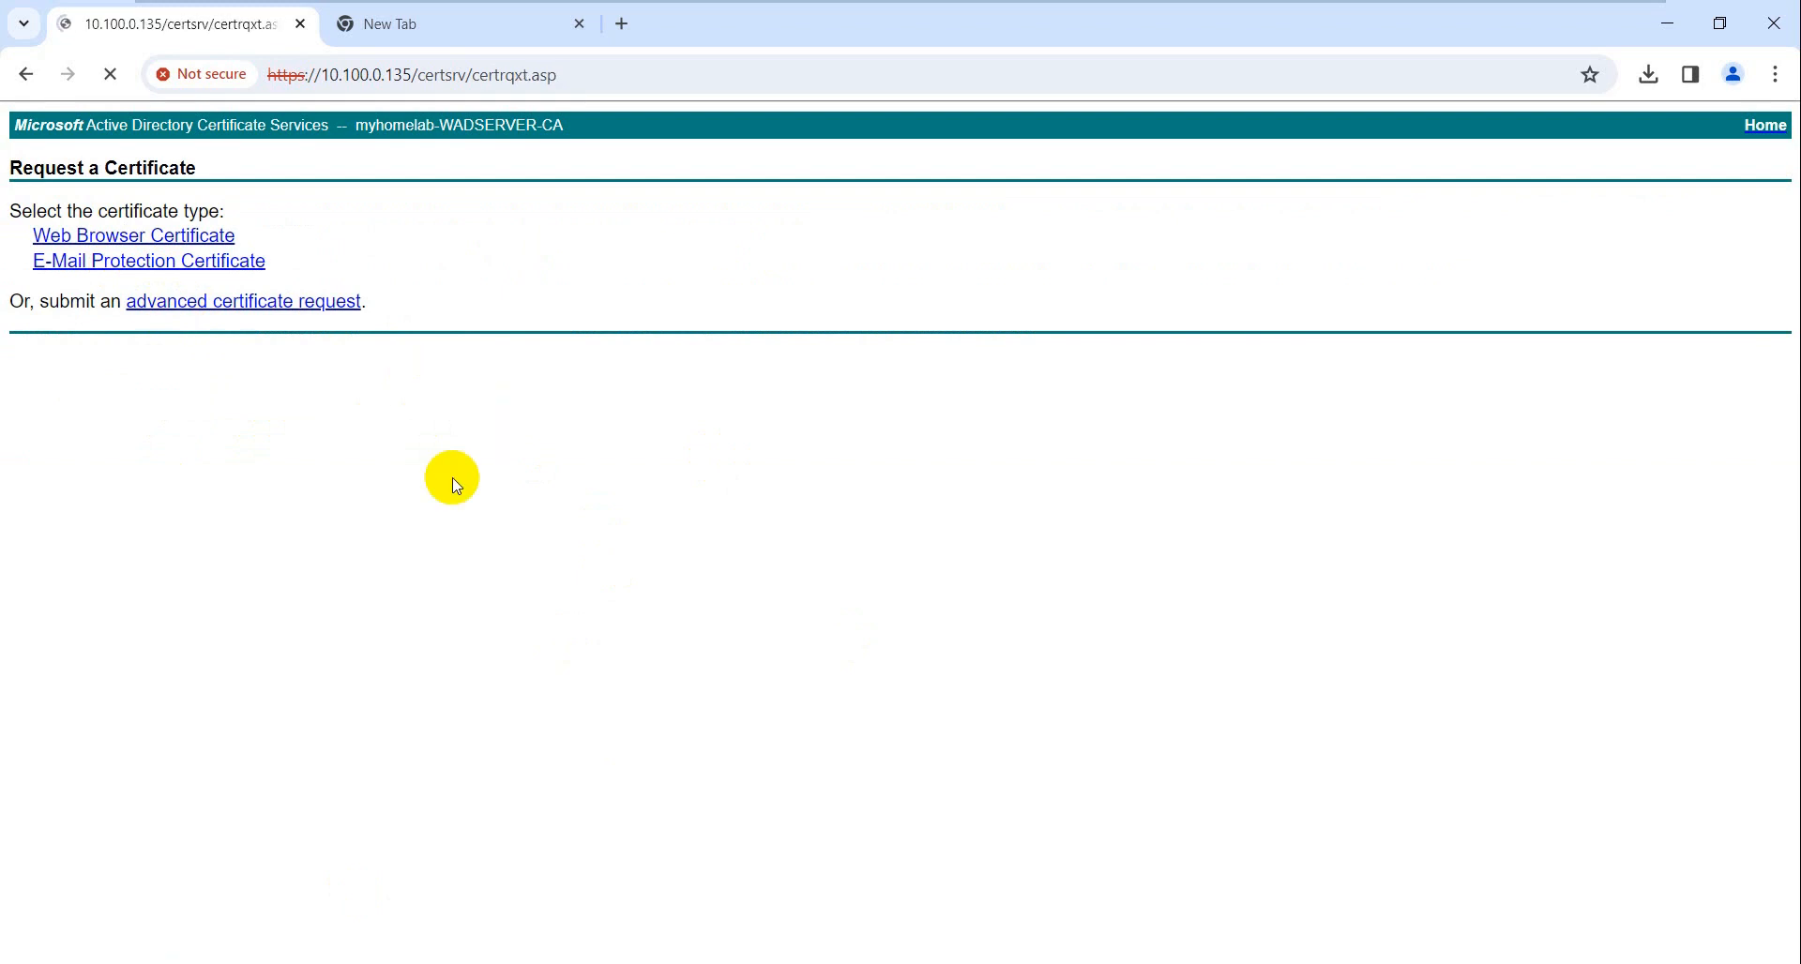
click(260, 320)
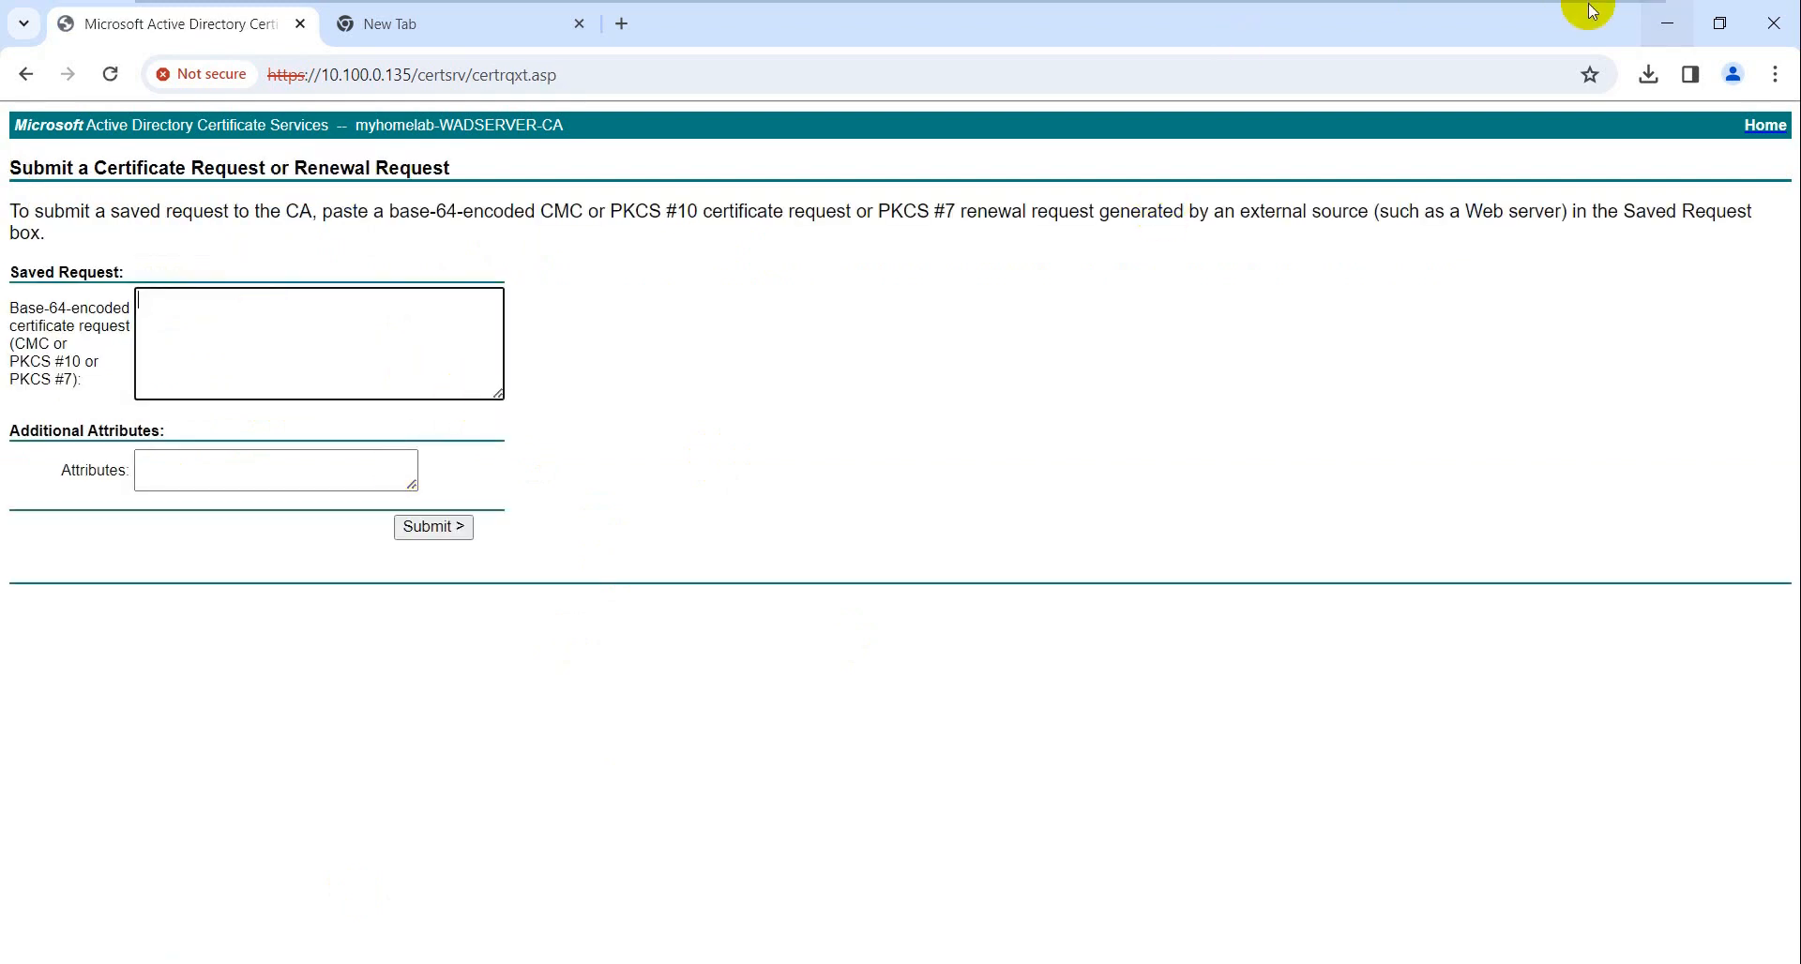
- Copy the saved certificate signing request text from Notepad on the host
mouse_move(1191, 7)
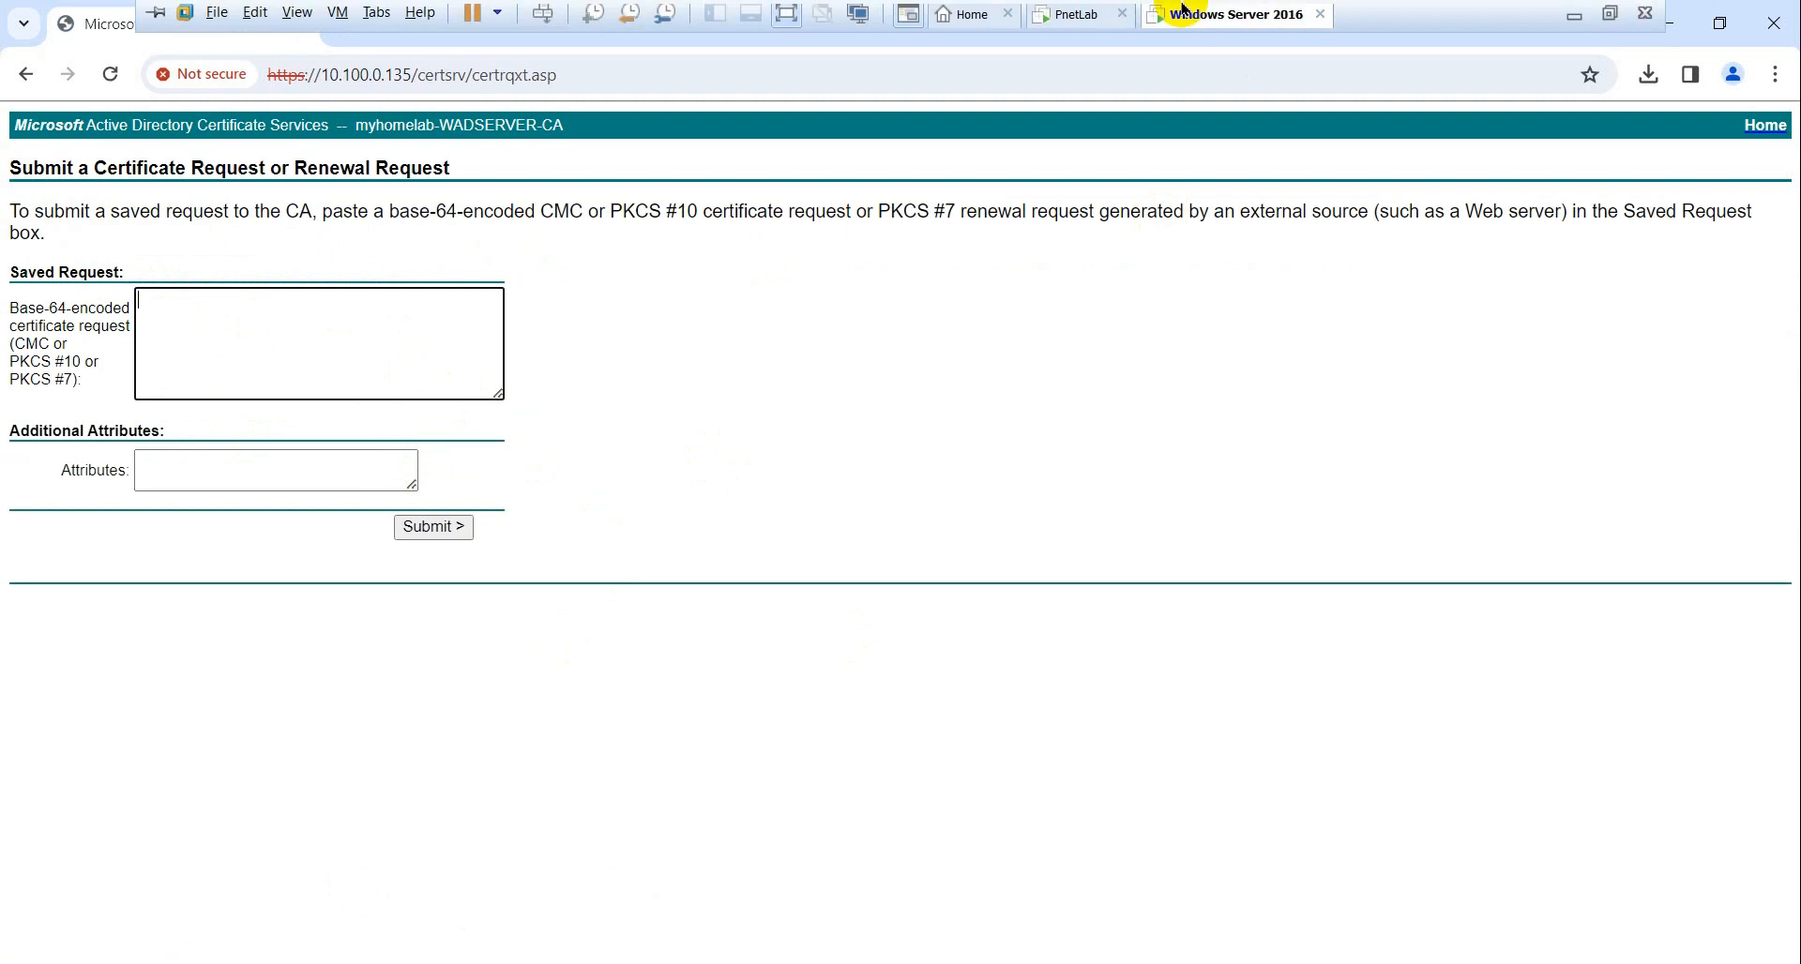
click(1571, 19)
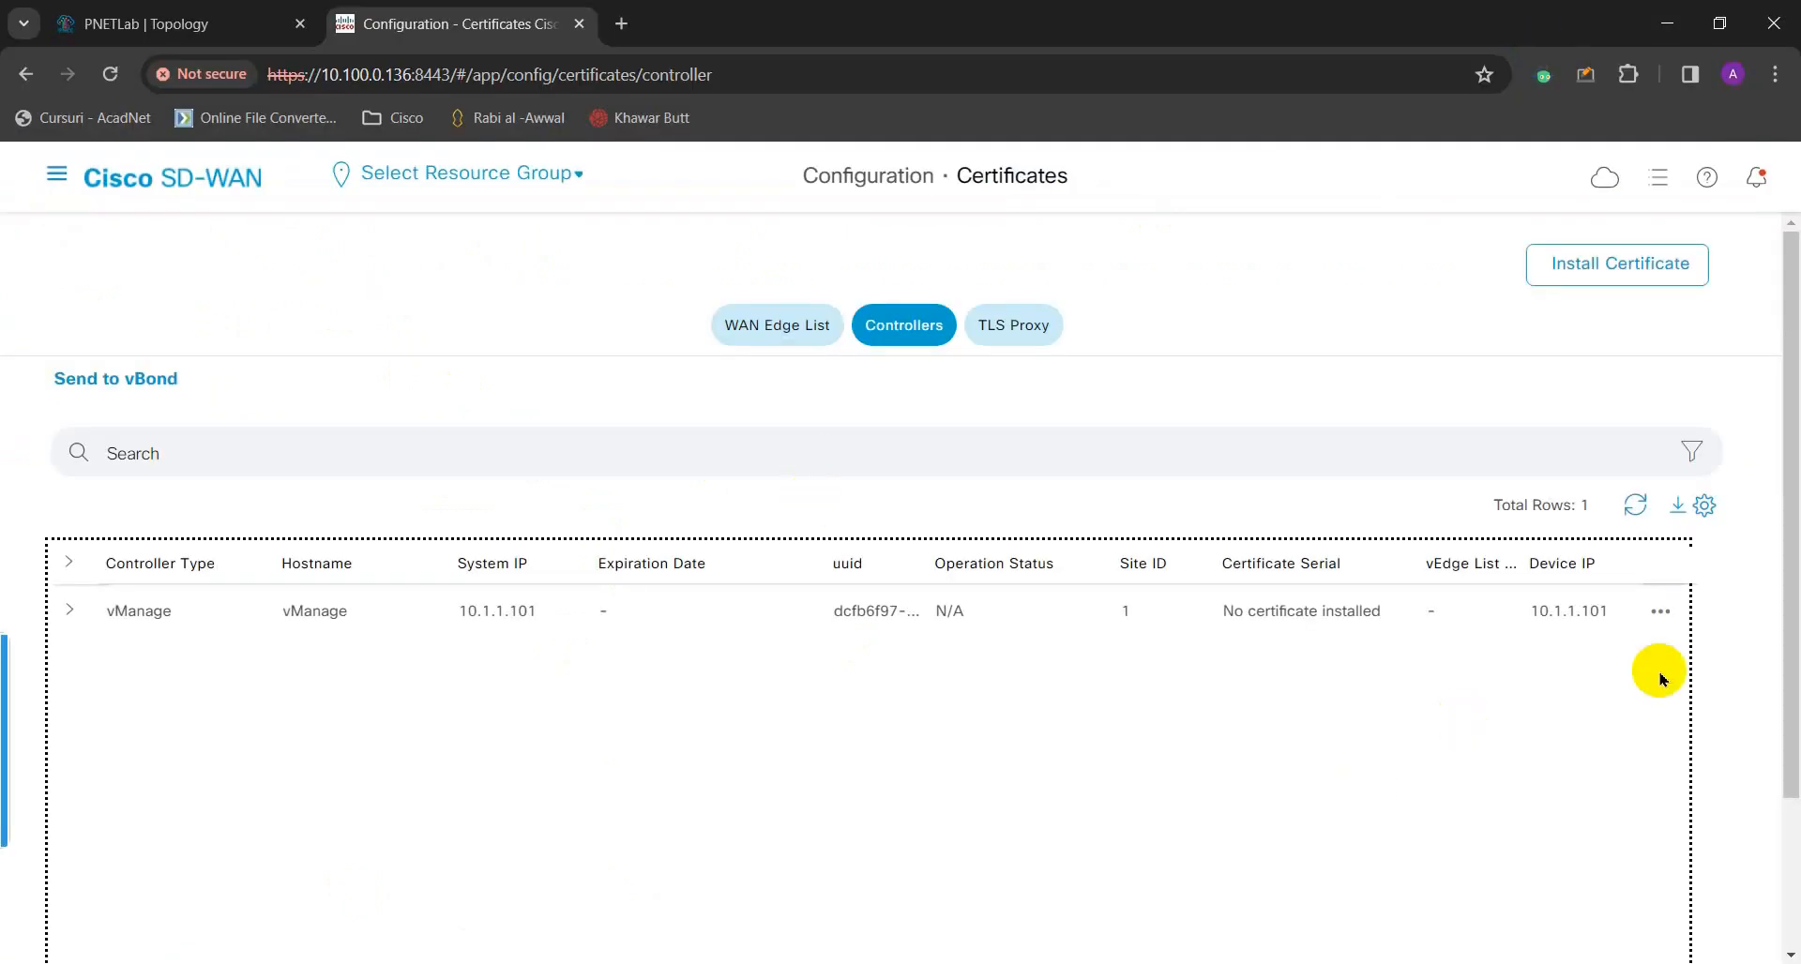
scroll(804, 825, down, 2)
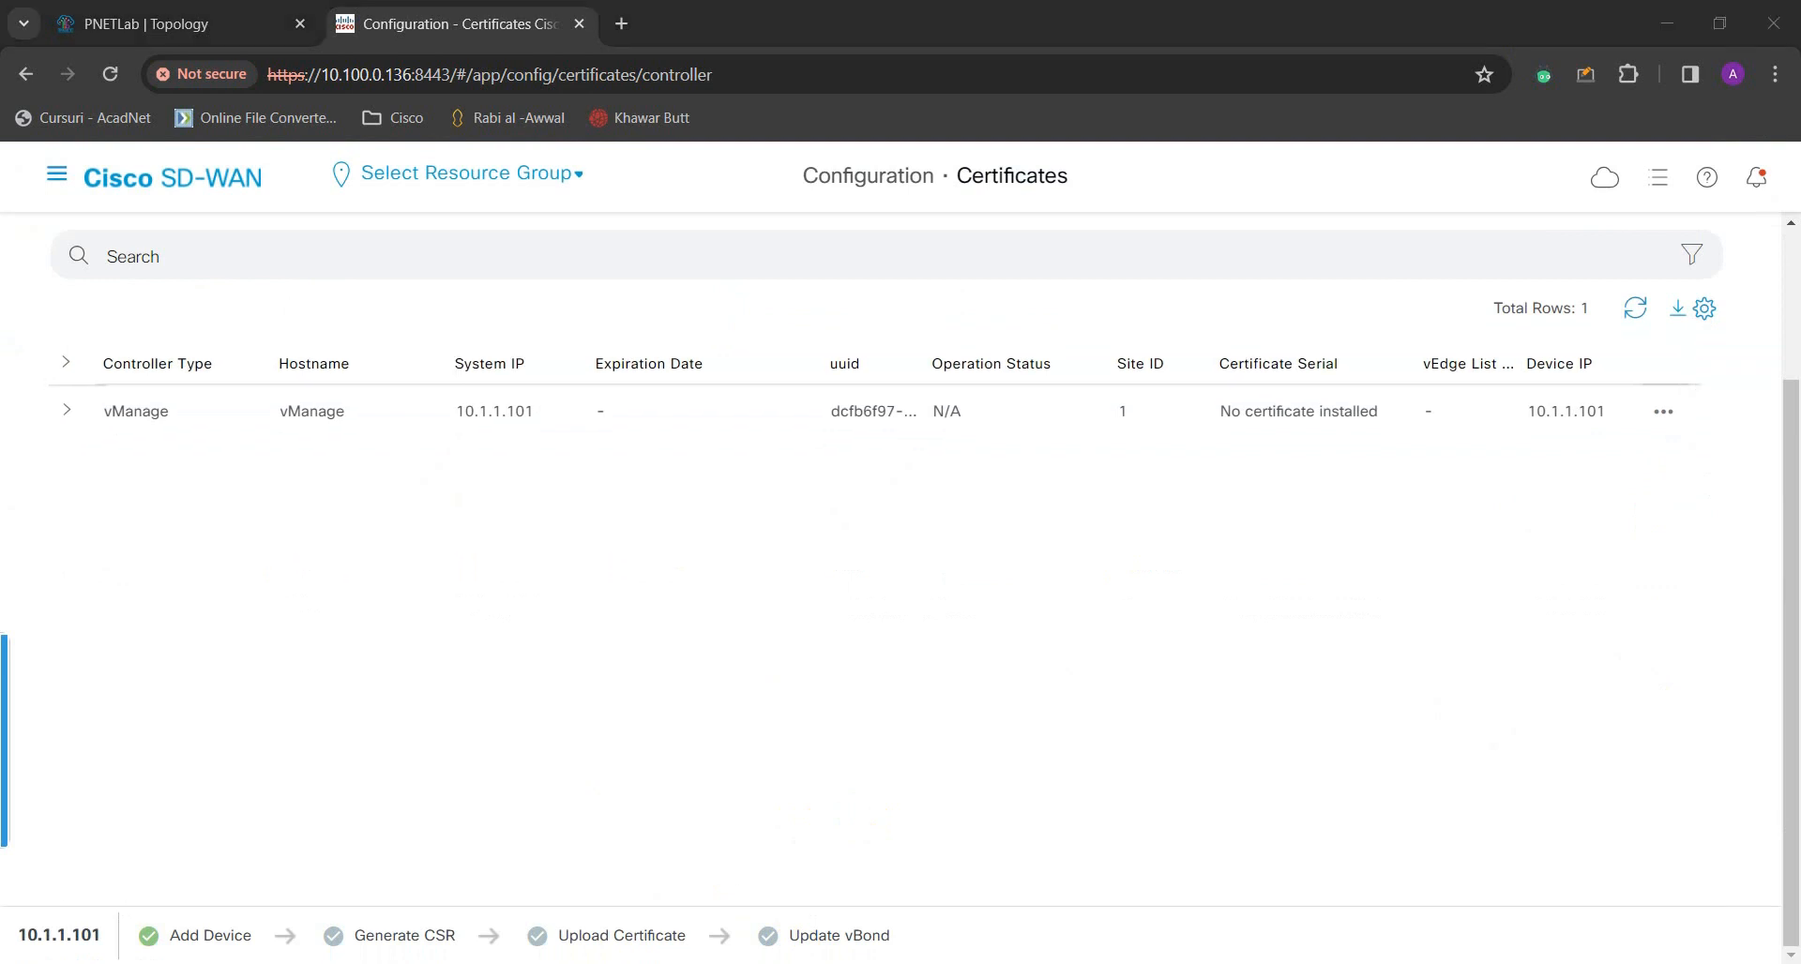
mouse_move(1061, 961)
click(1247, 910)
right_click(581, 438)
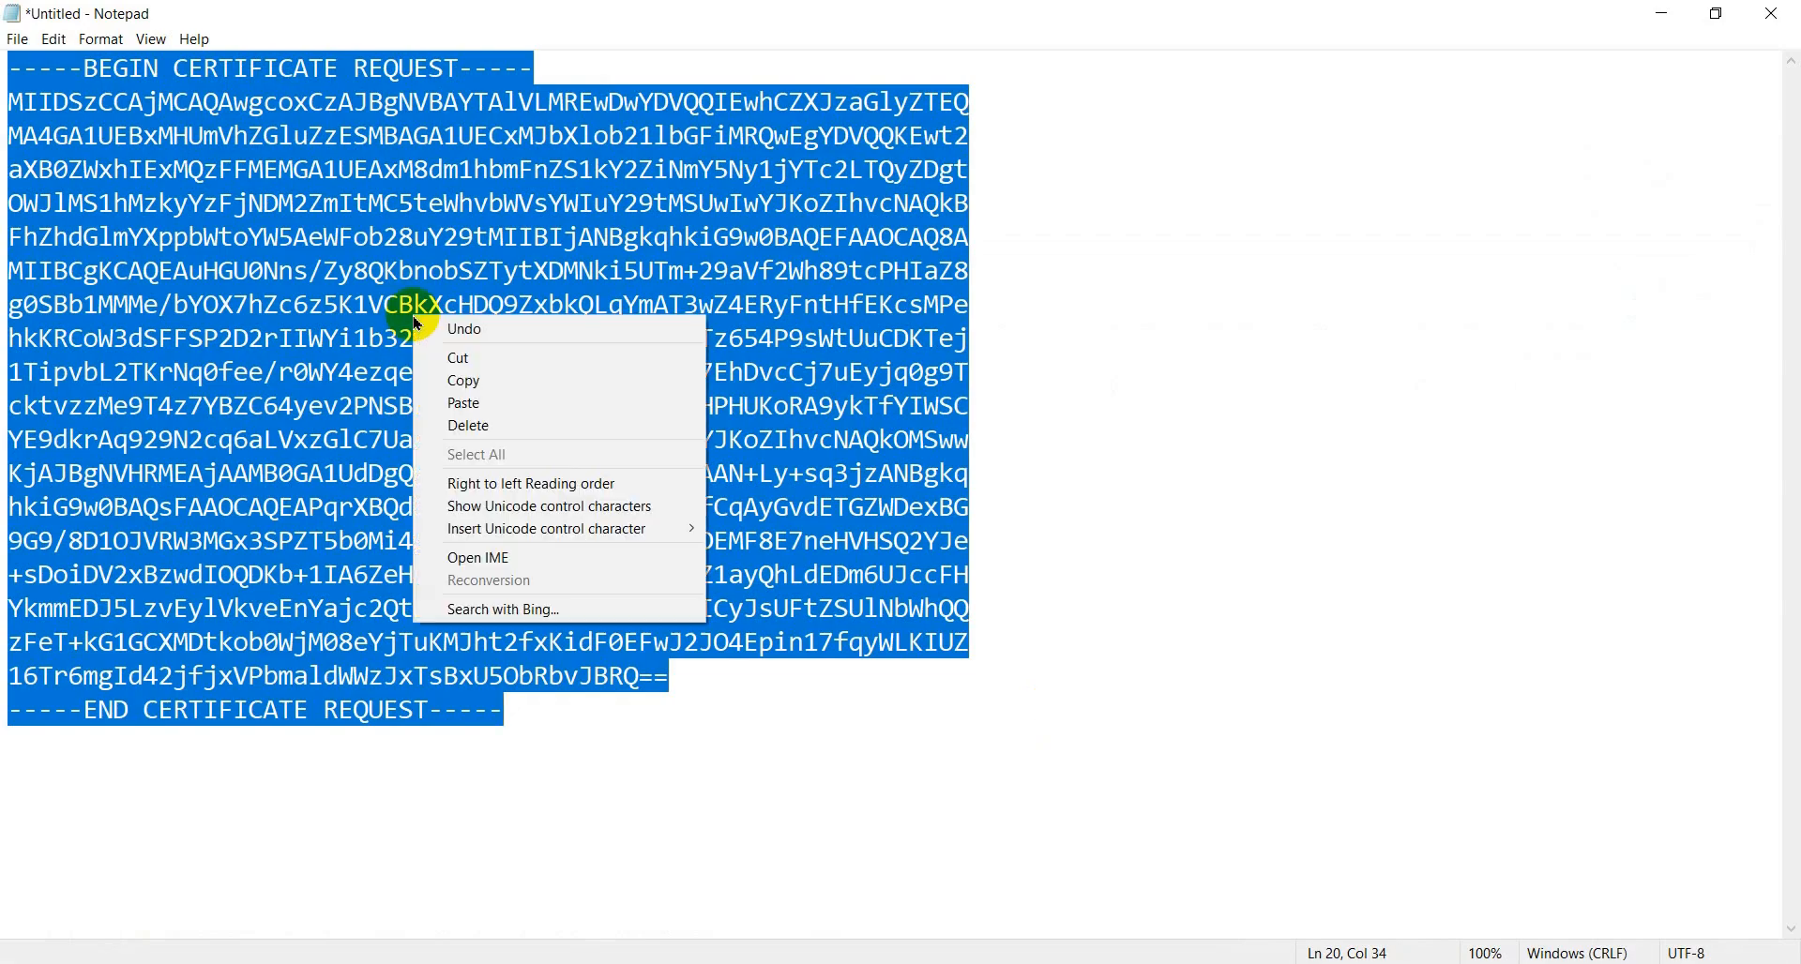
click(535, 380)
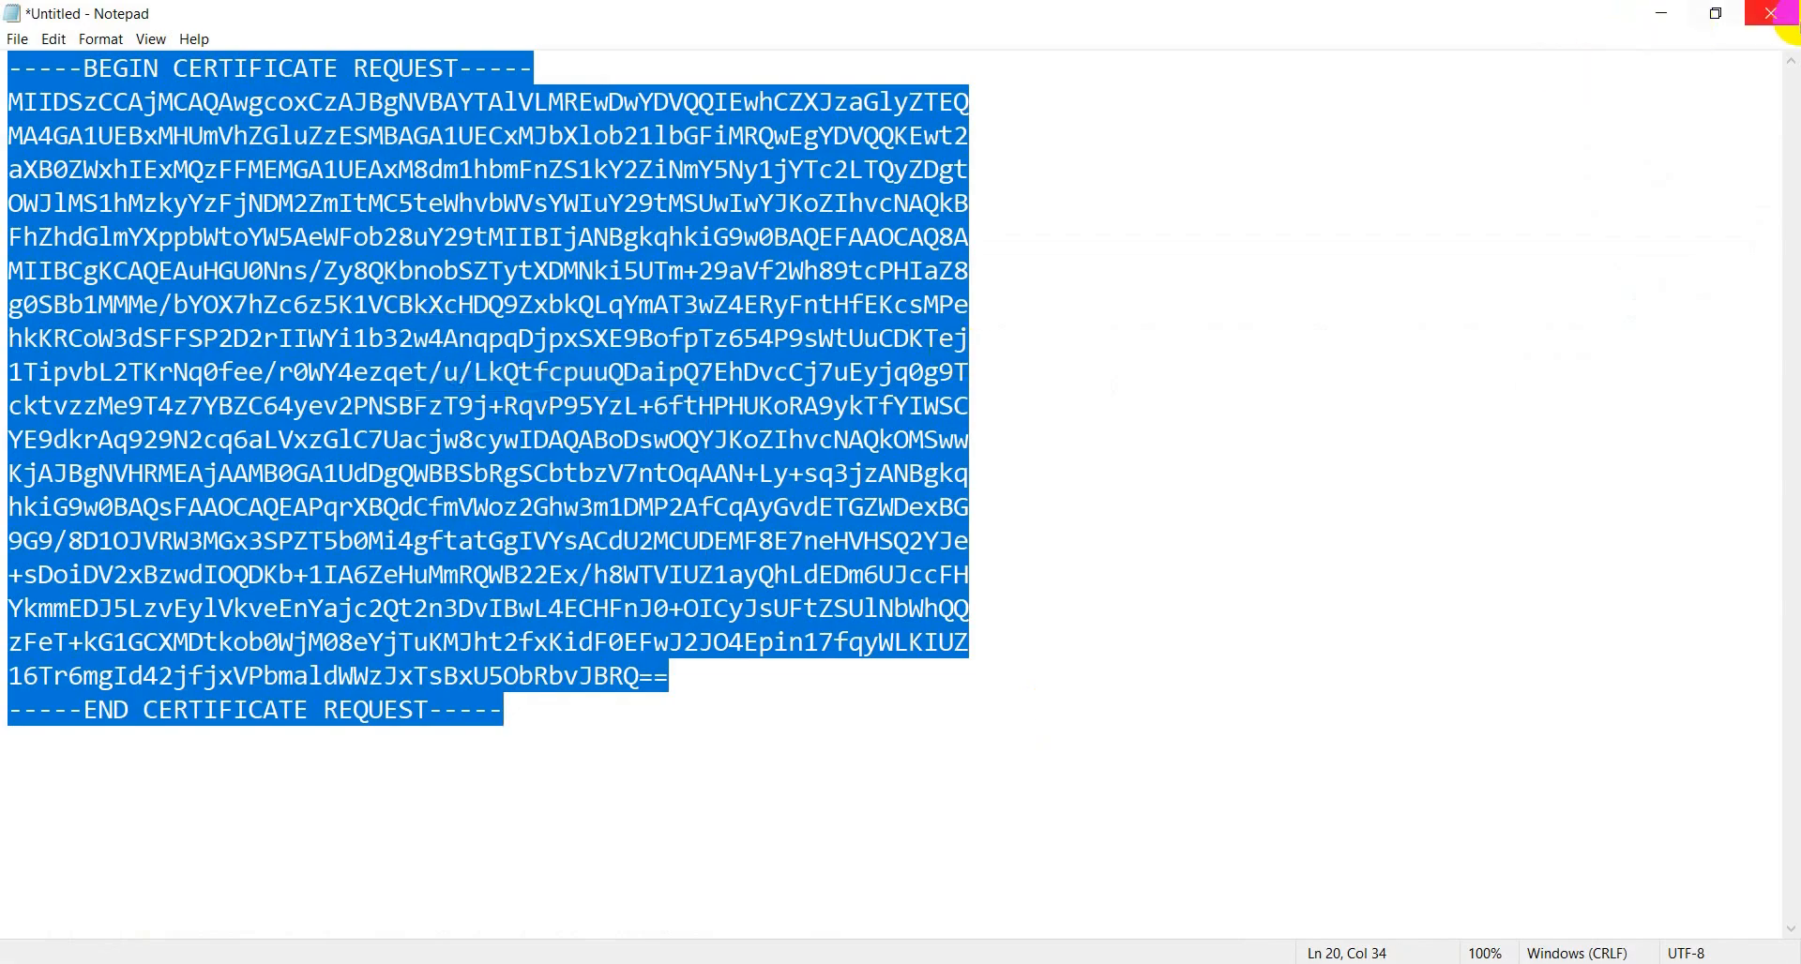
click(1670, 19)
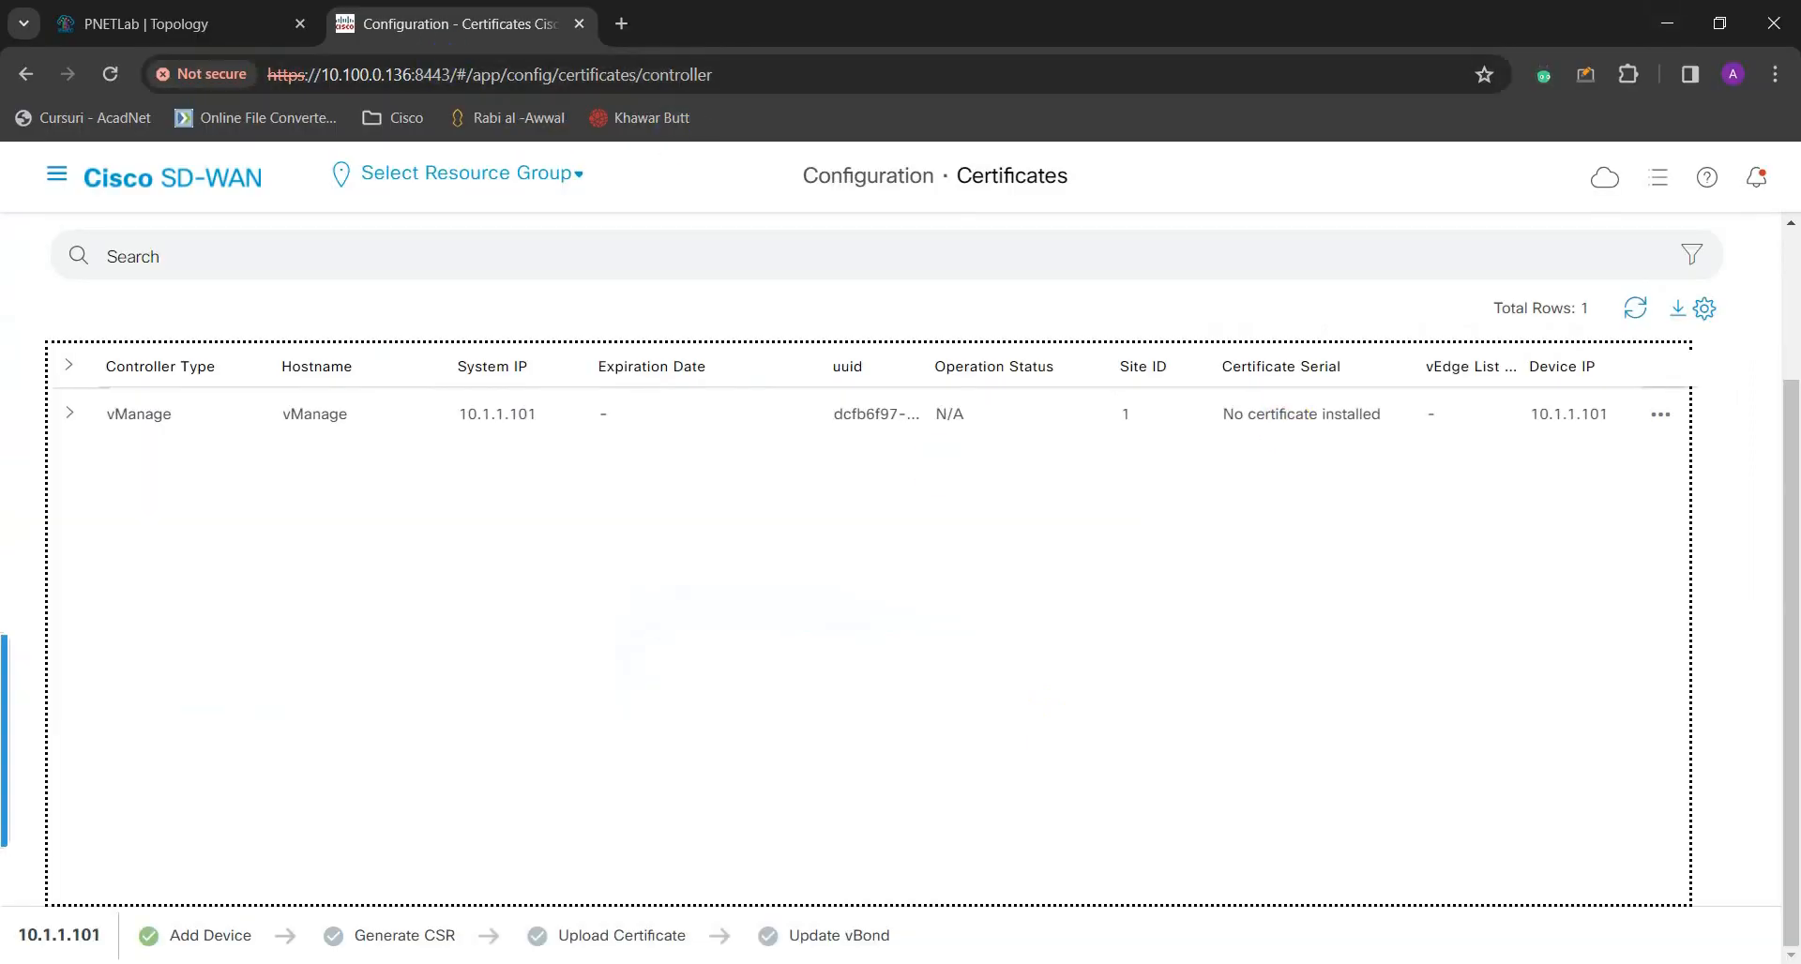
- Paste the CSR into the Saved Request box on the server and submit it to the CA
mouse_move(994, 948)
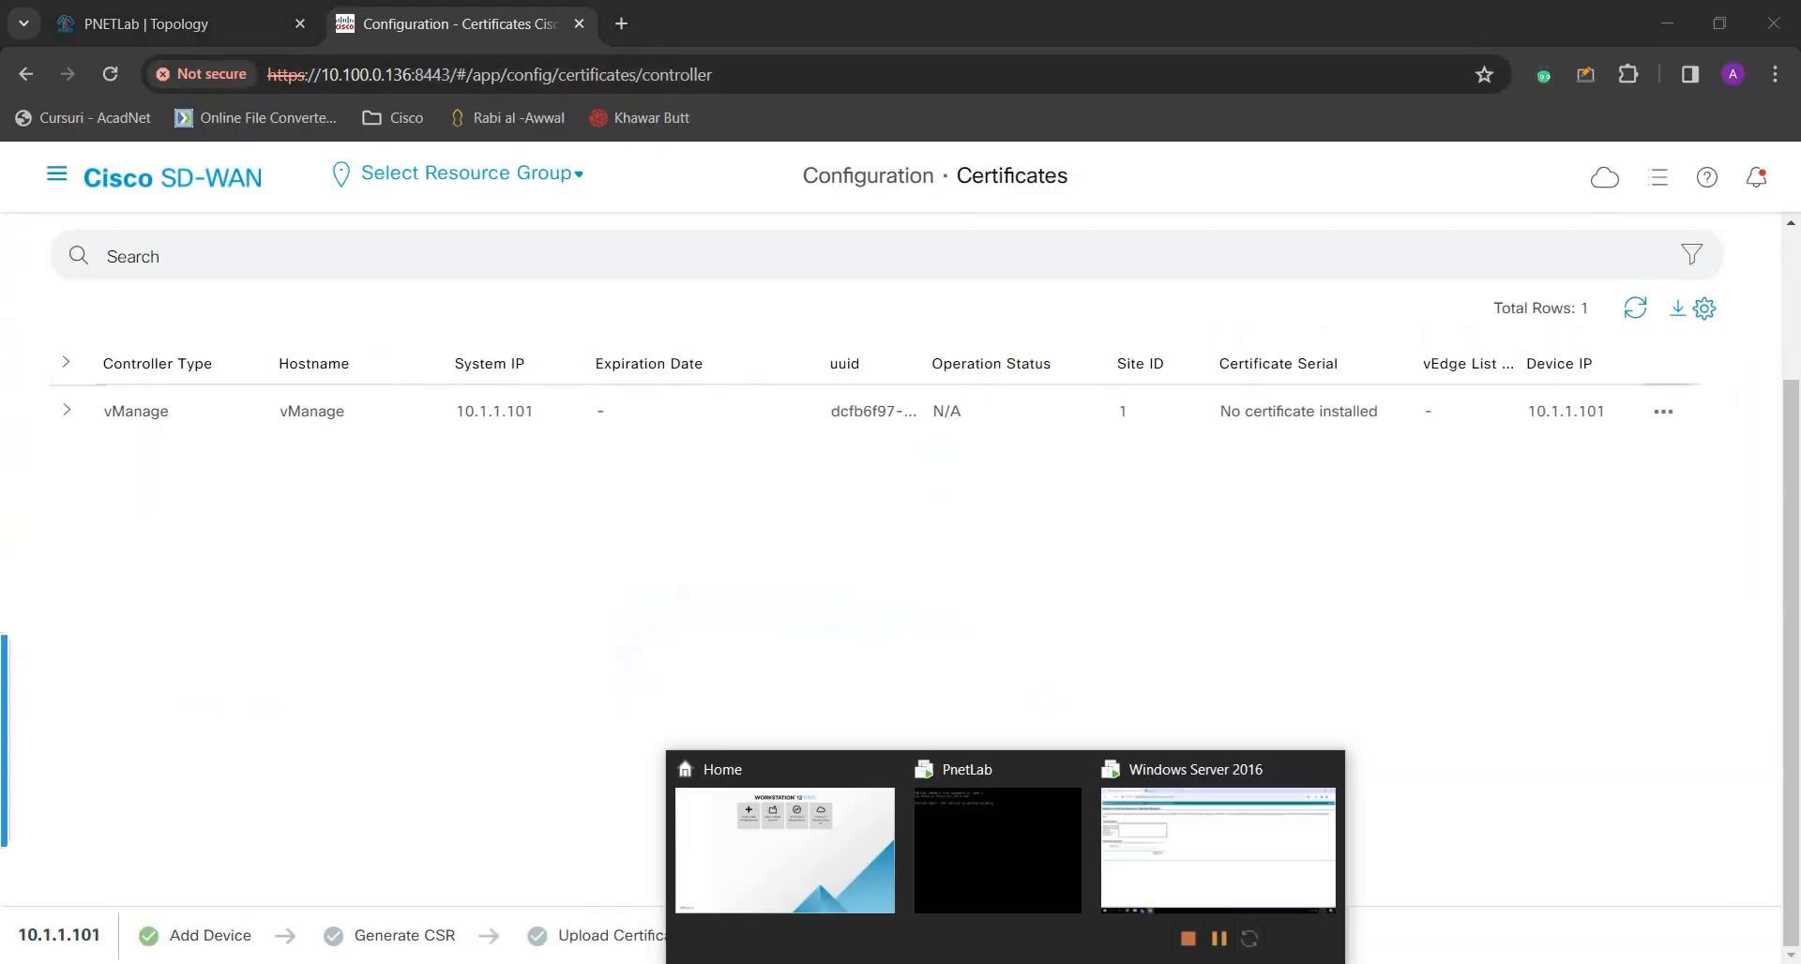
click(1198, 857)
right_click(439, 333)
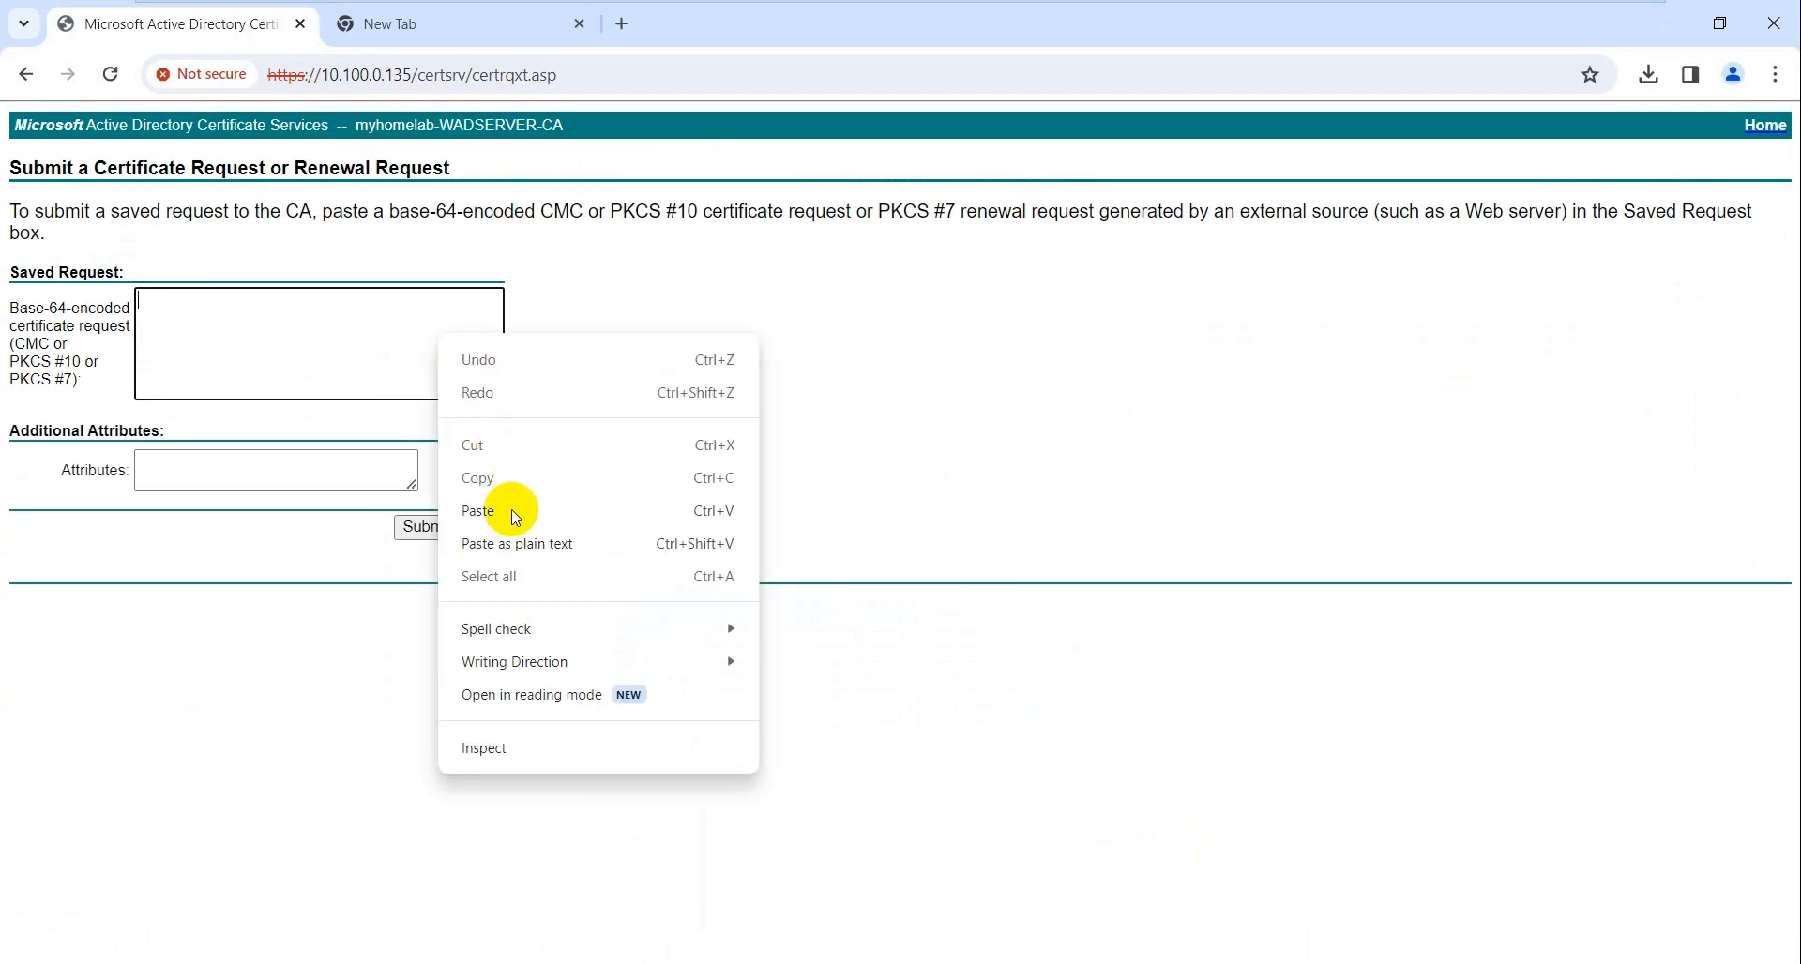
click(481, 511)
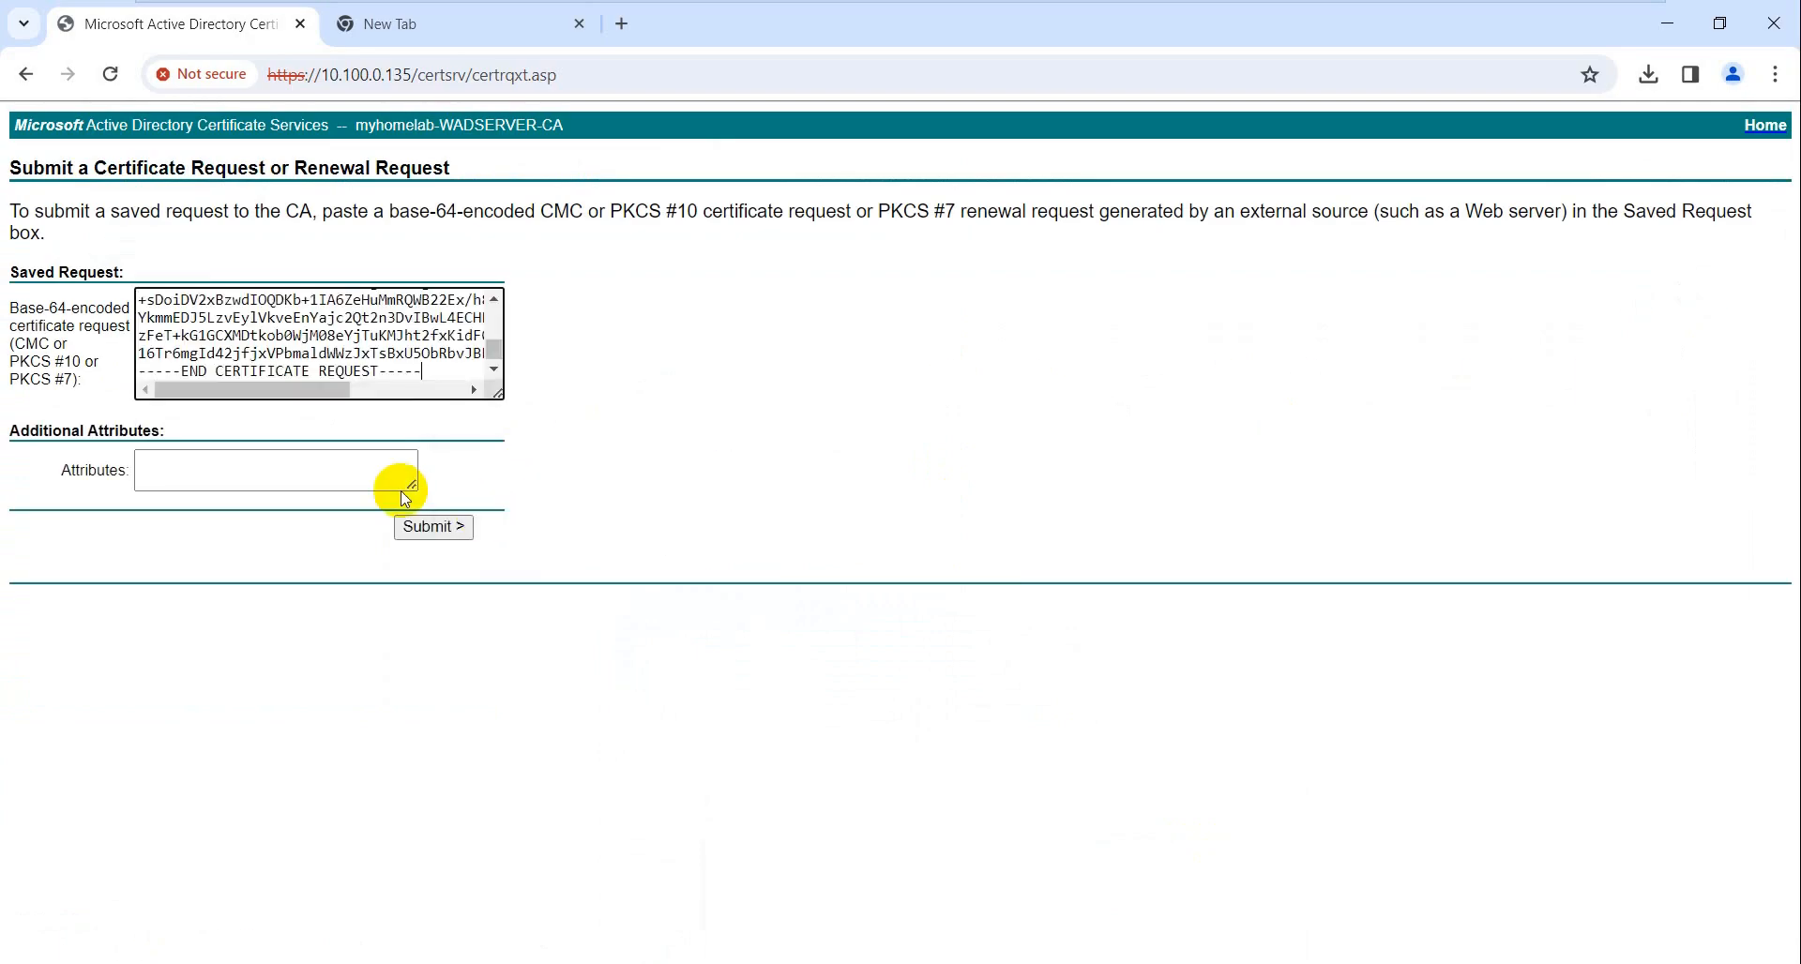
click(436, 528)
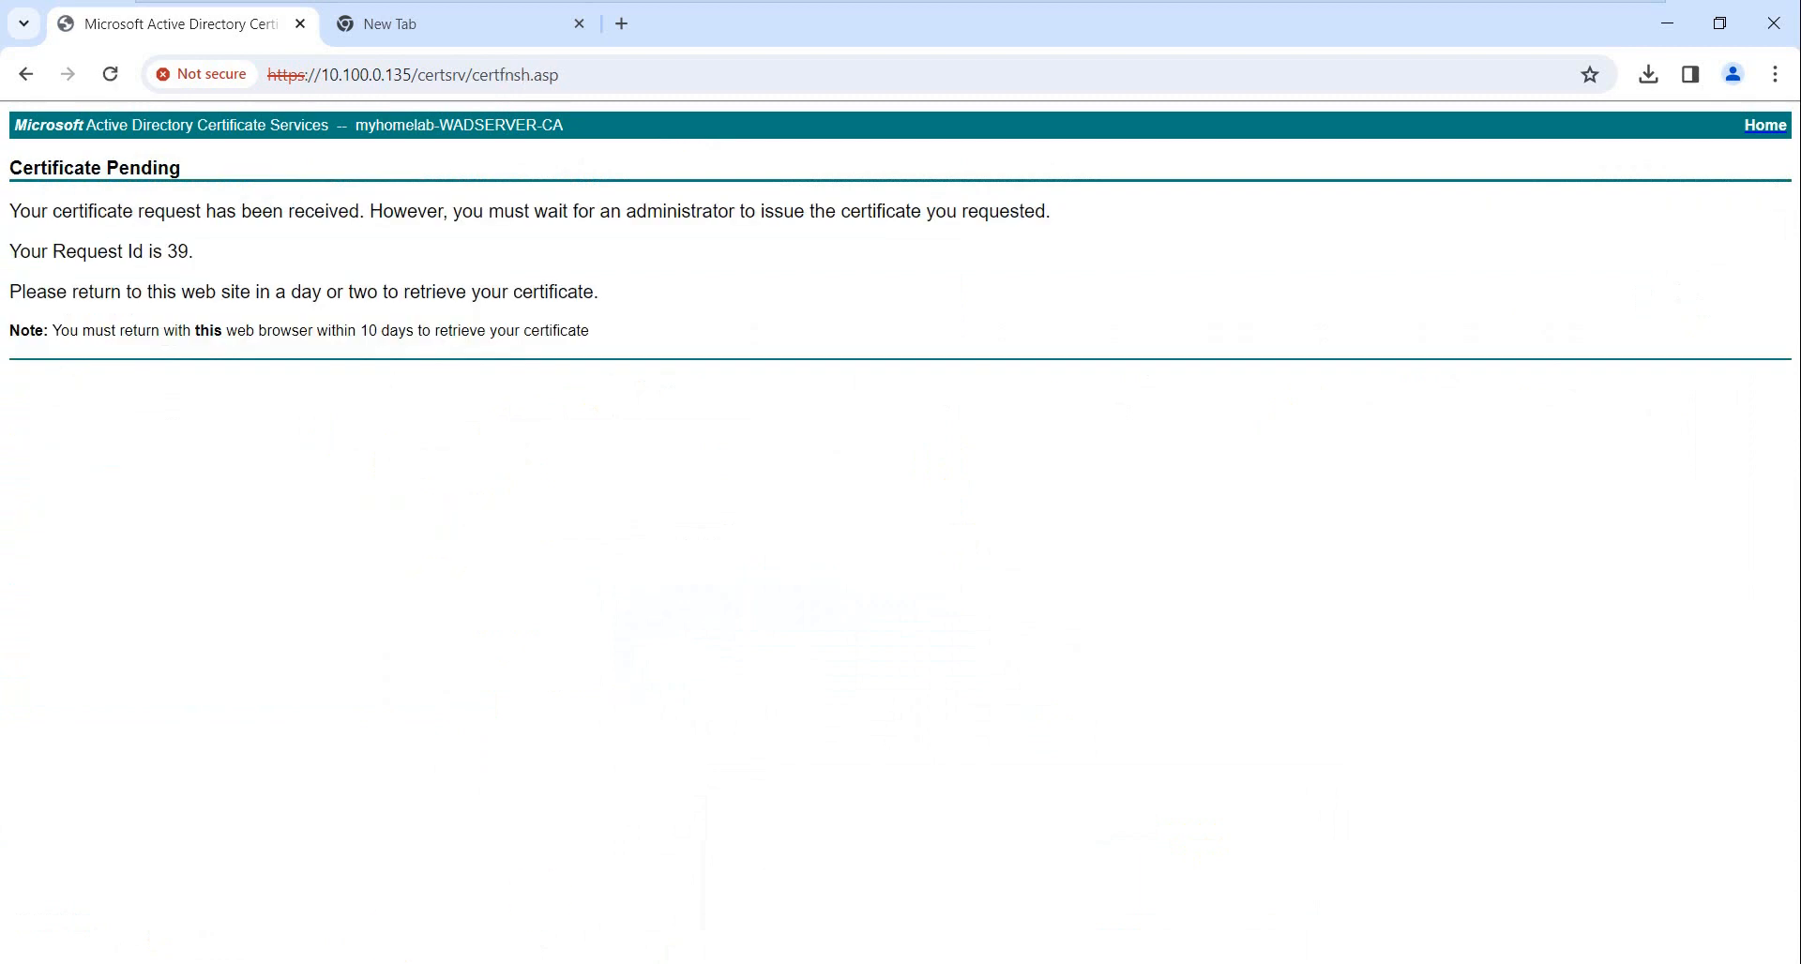
click(544, 963)
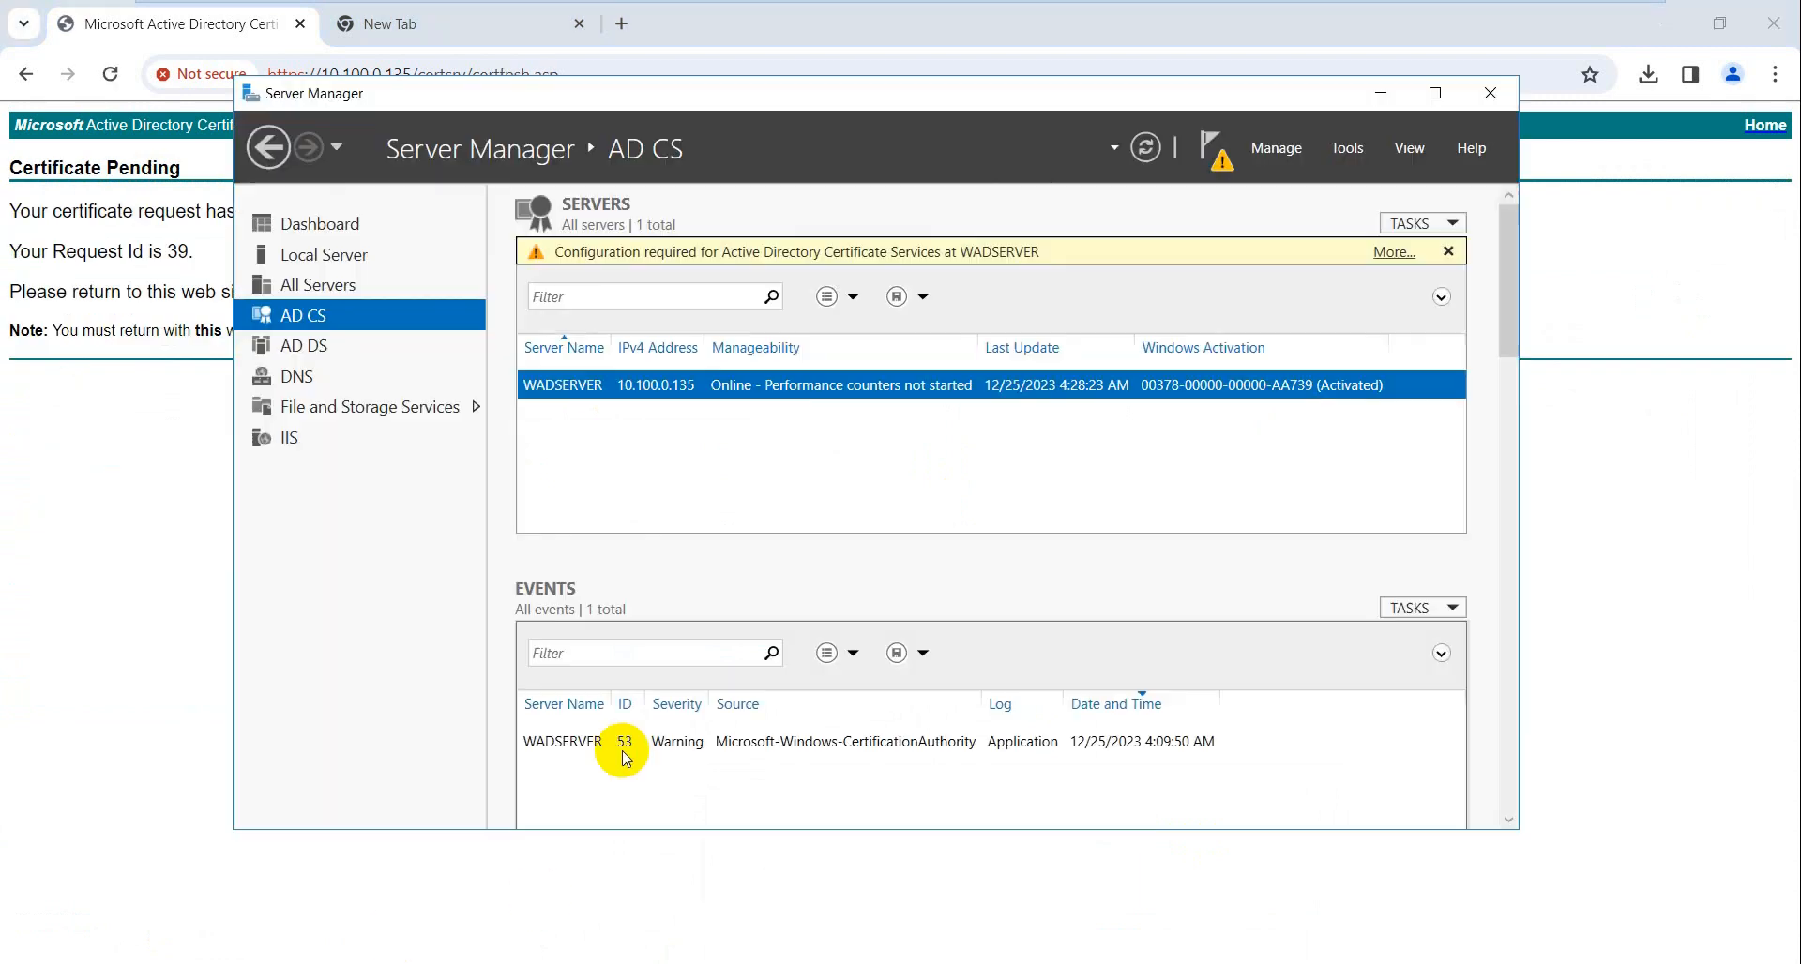
- In the Certification Authority console, issue pending request 39 under myhomelab
right_click(897, 394)
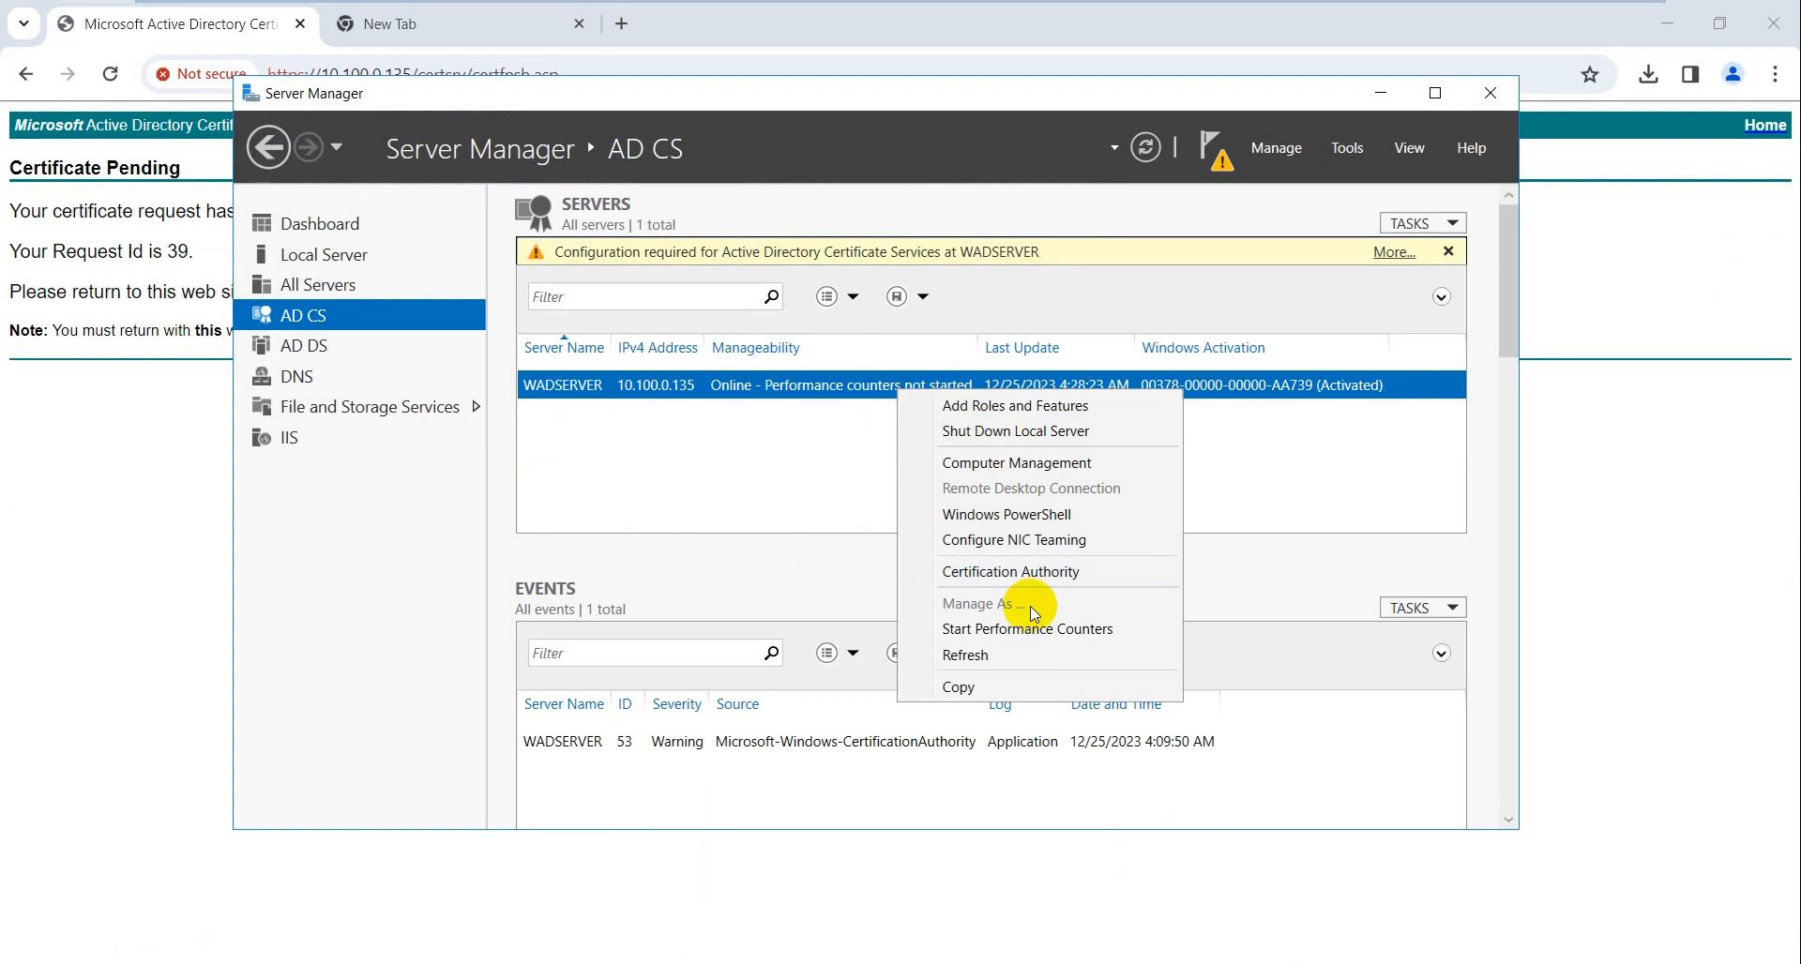
click(1029, 574)
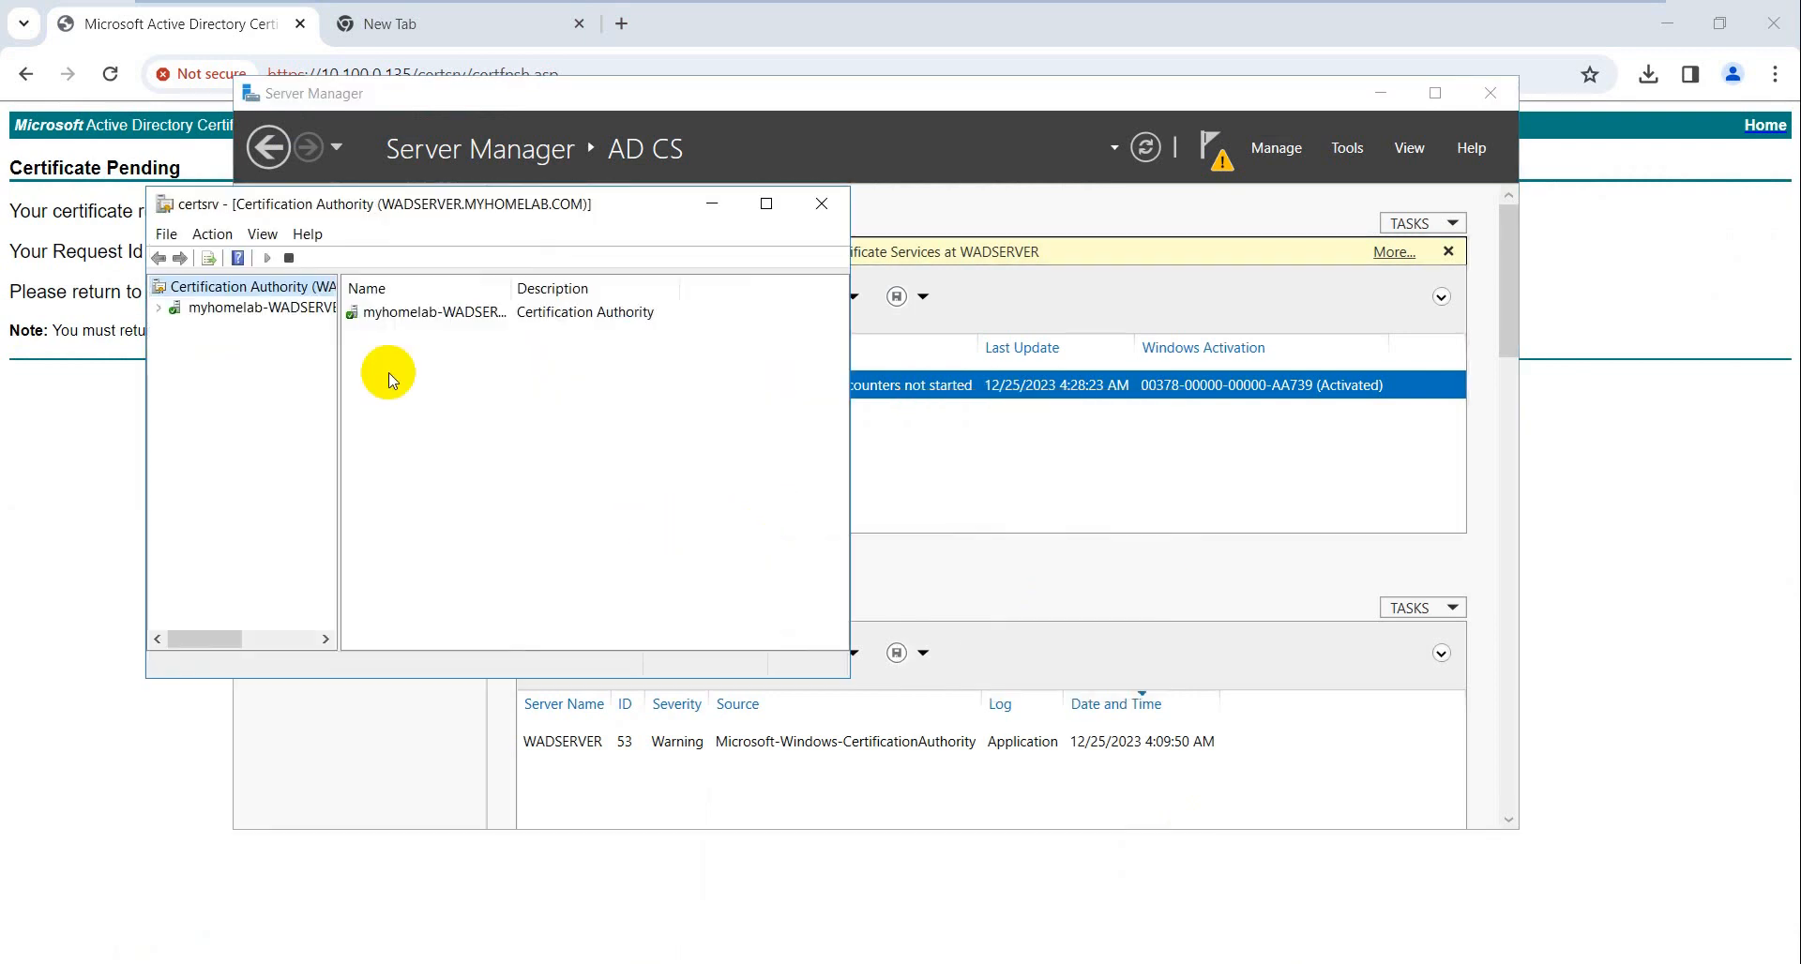
click(158, 310)
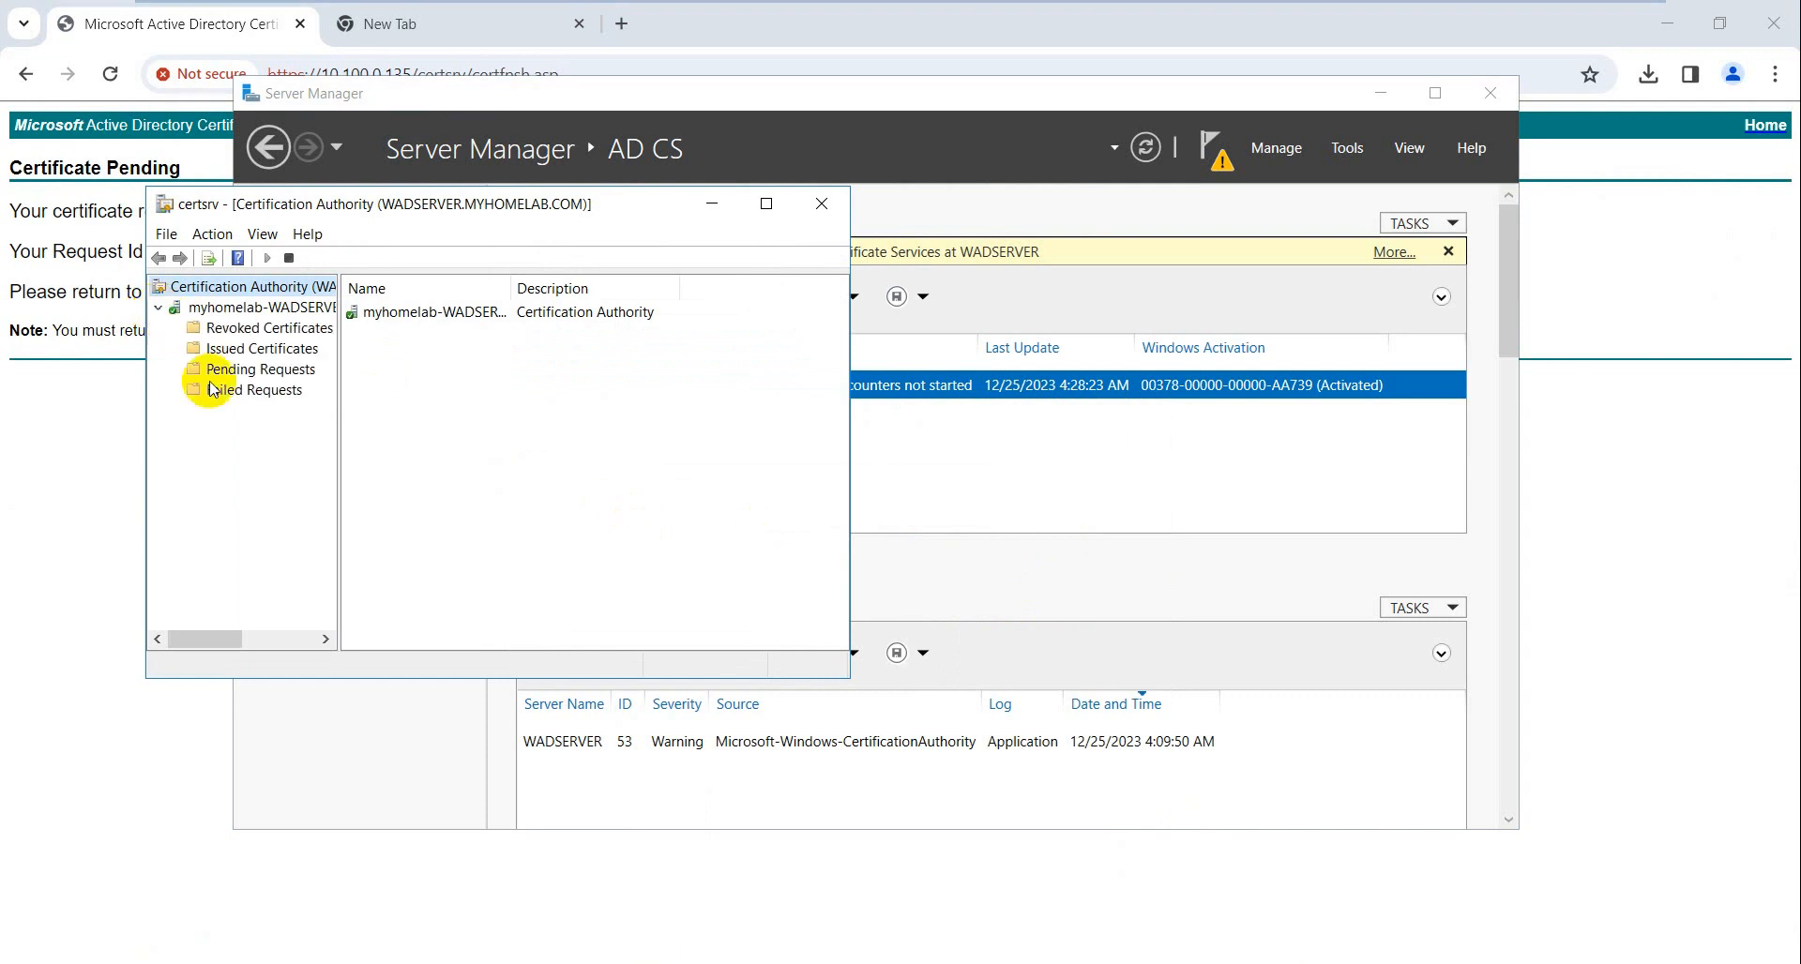
click(246, 370)
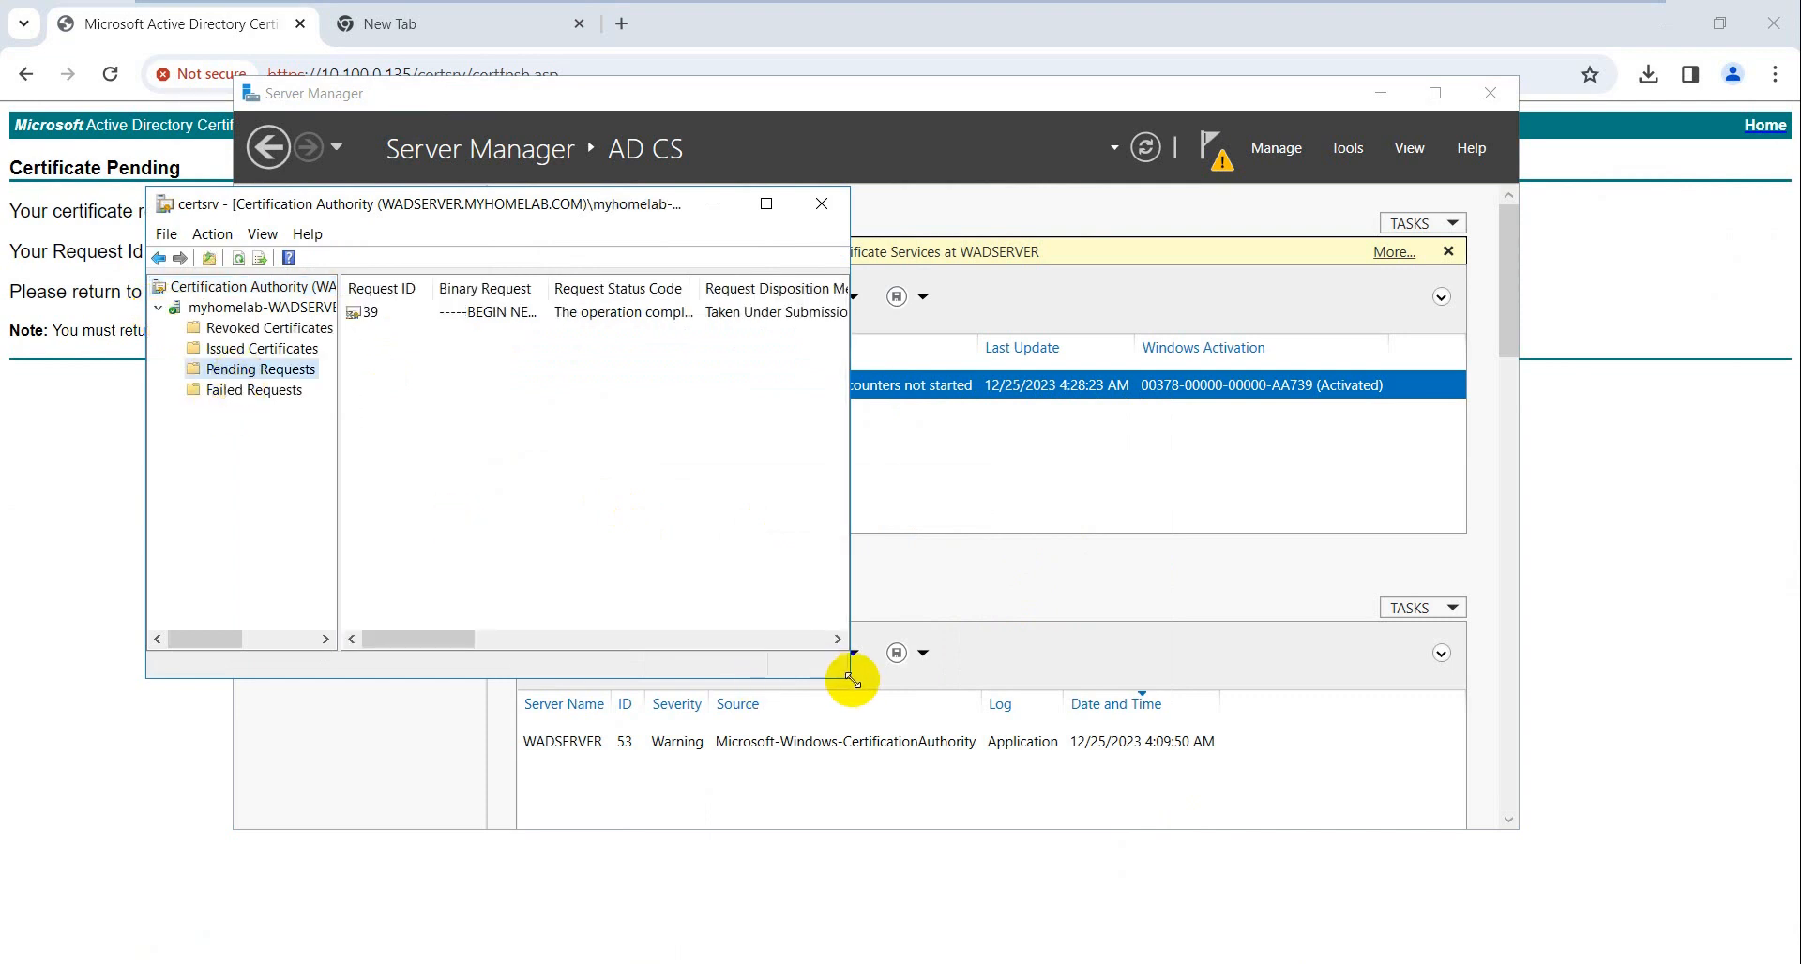
drag(850, 678, 1367, 852)
click(465, 319)
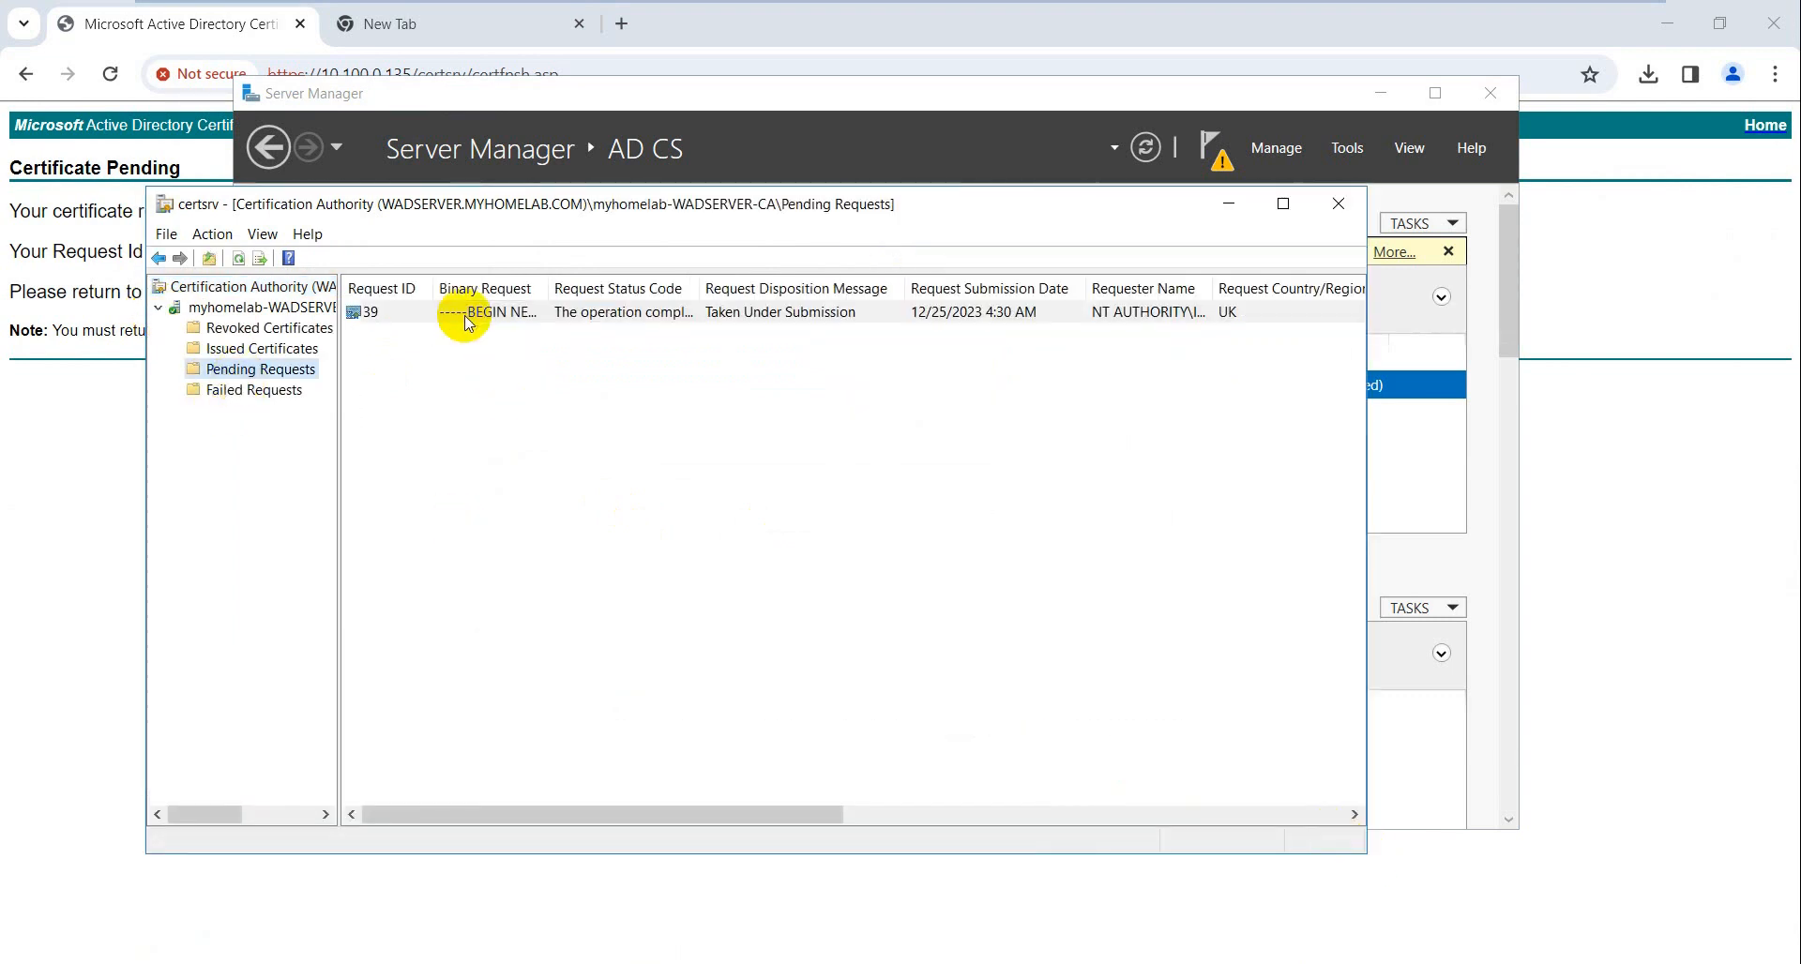
right_click(464, 319)
right_click(399, 312)
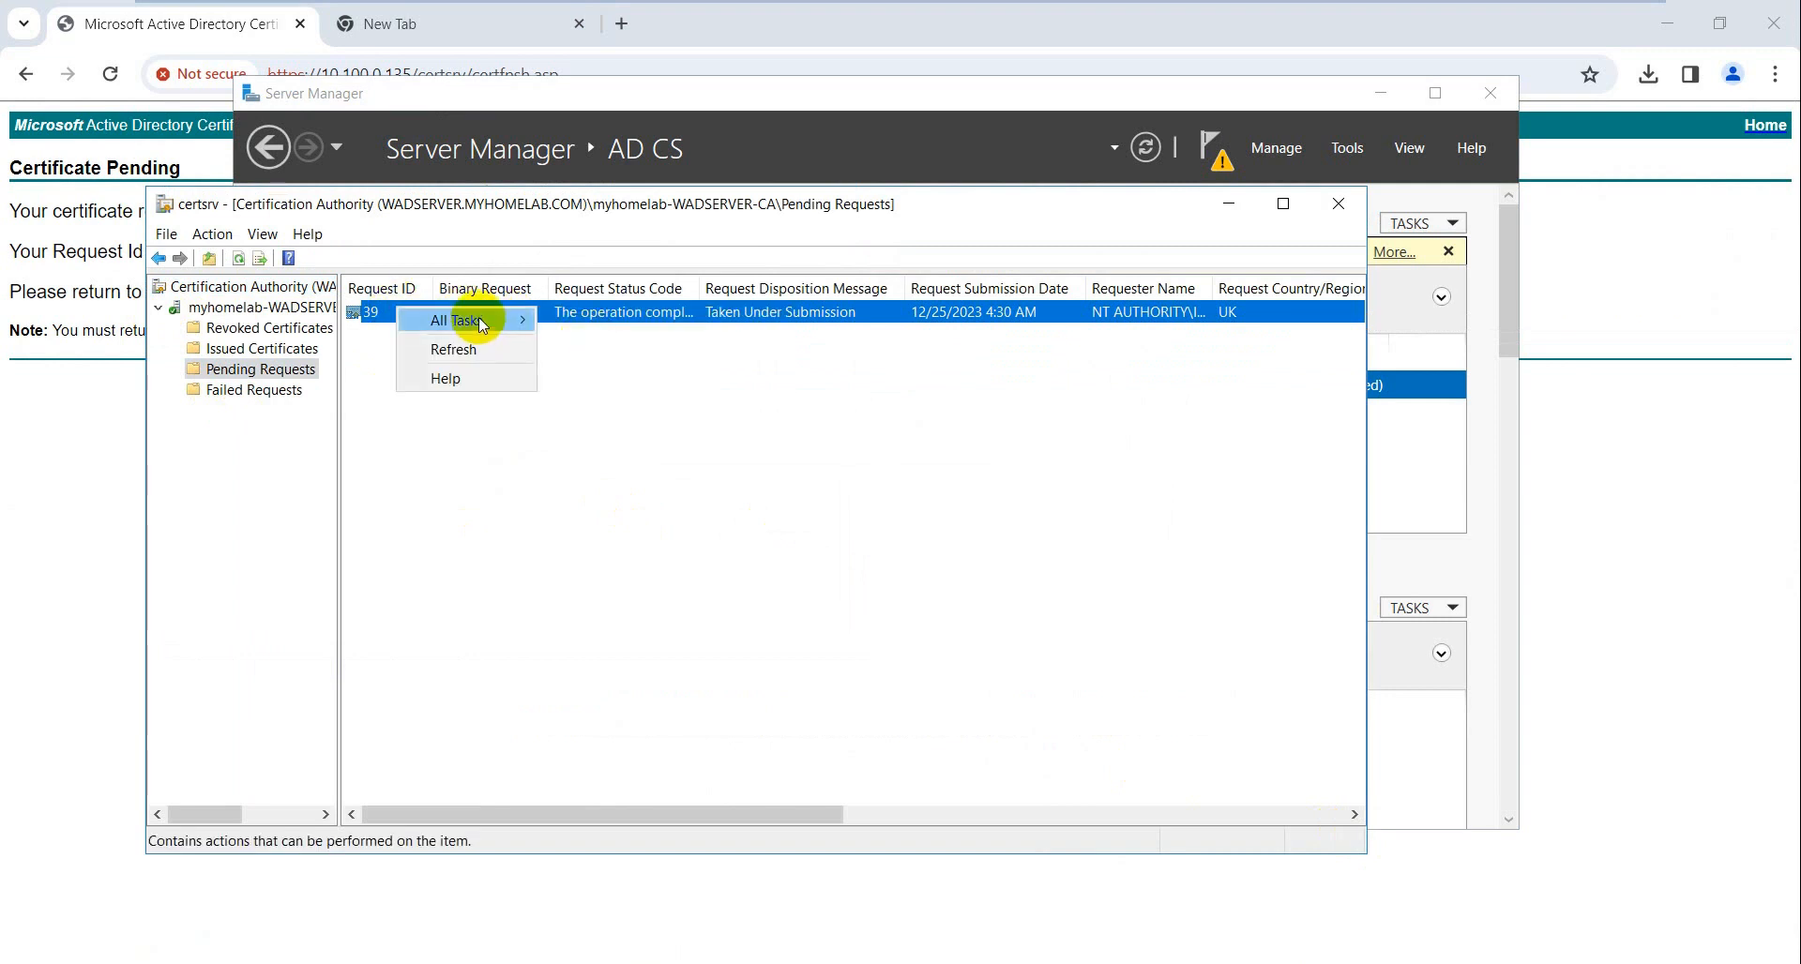
mouse_move(479, 319)
click(586, 374)
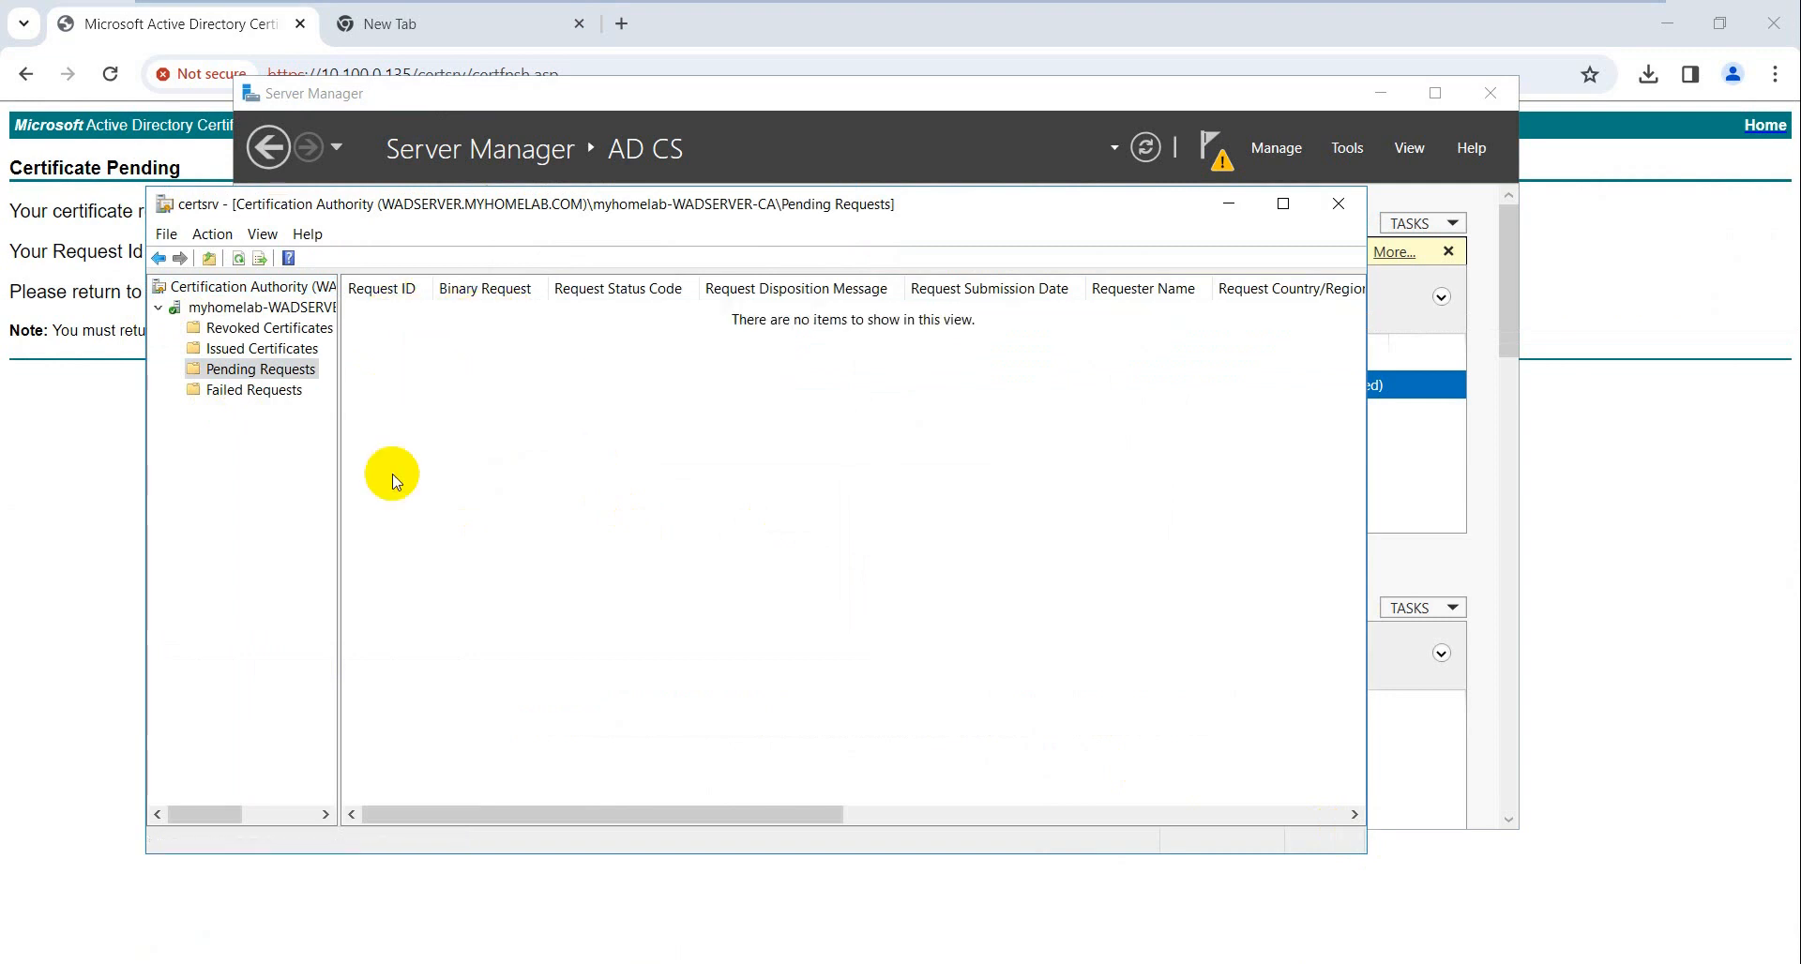
- Confirm certificate 39 is listed under Issued Certificates, expiring 12/25/2024, then return to the enrollment page
click(266, 391)
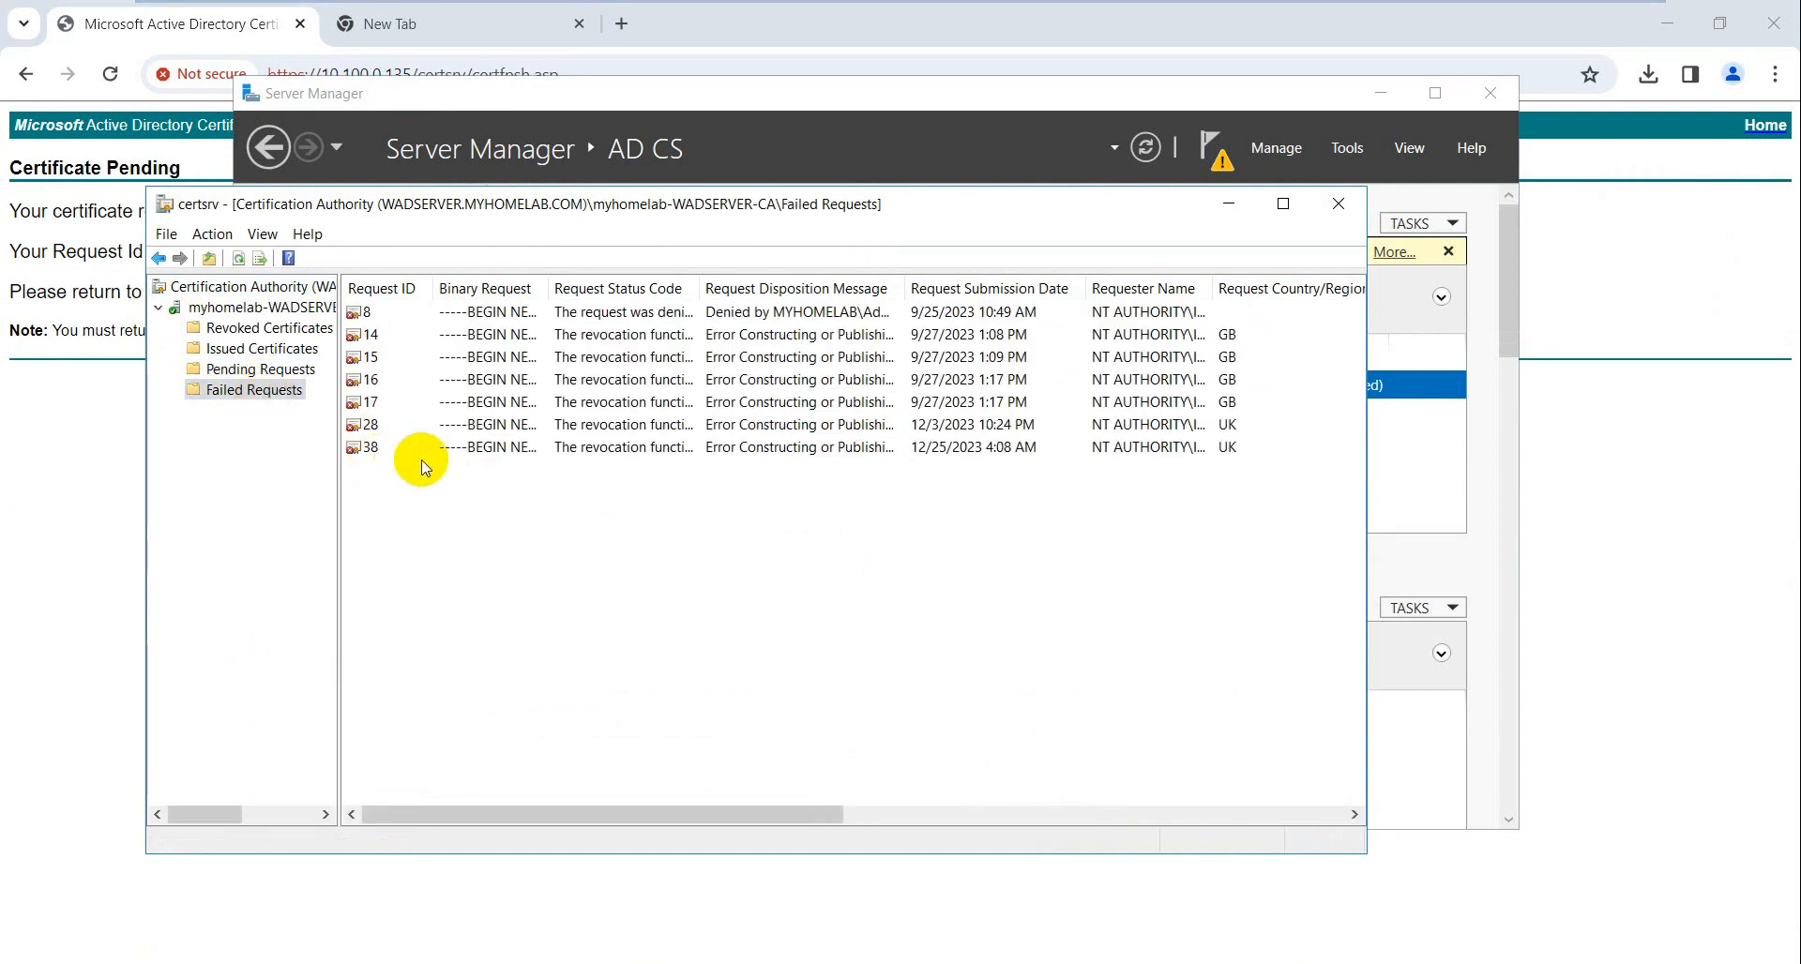
drag(528, 204, 624, 211)
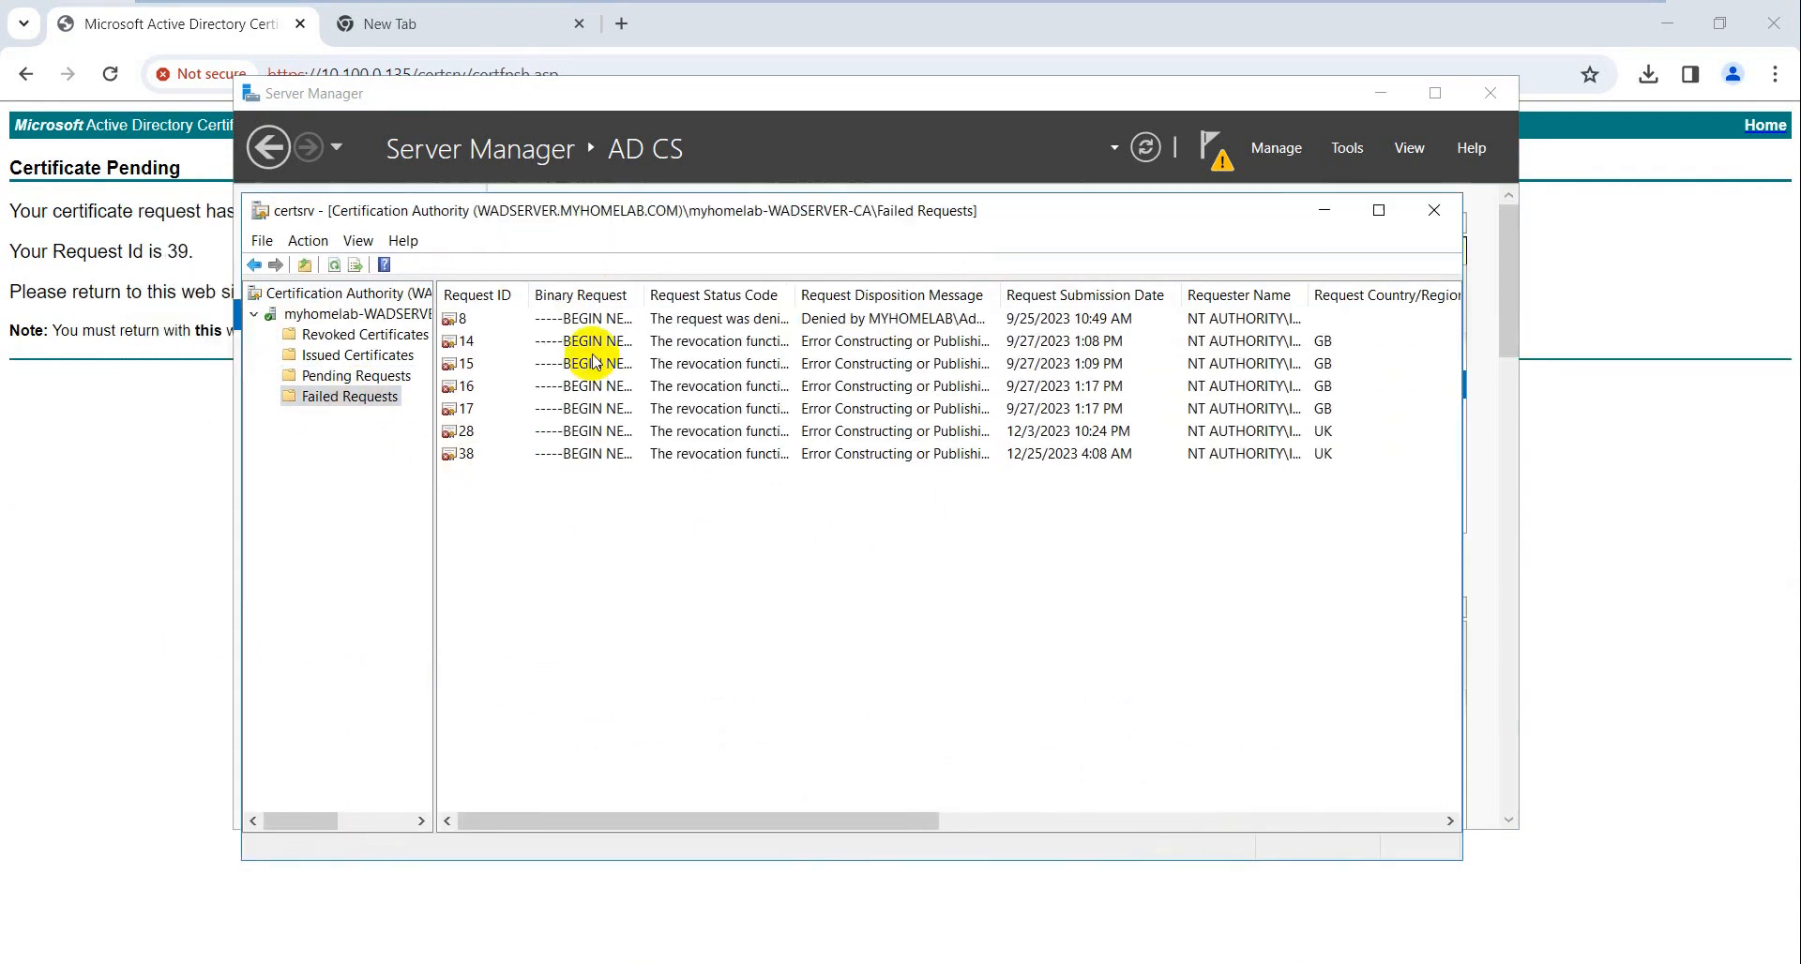
click(356, 357)
scroll(563, 563, down, 3)
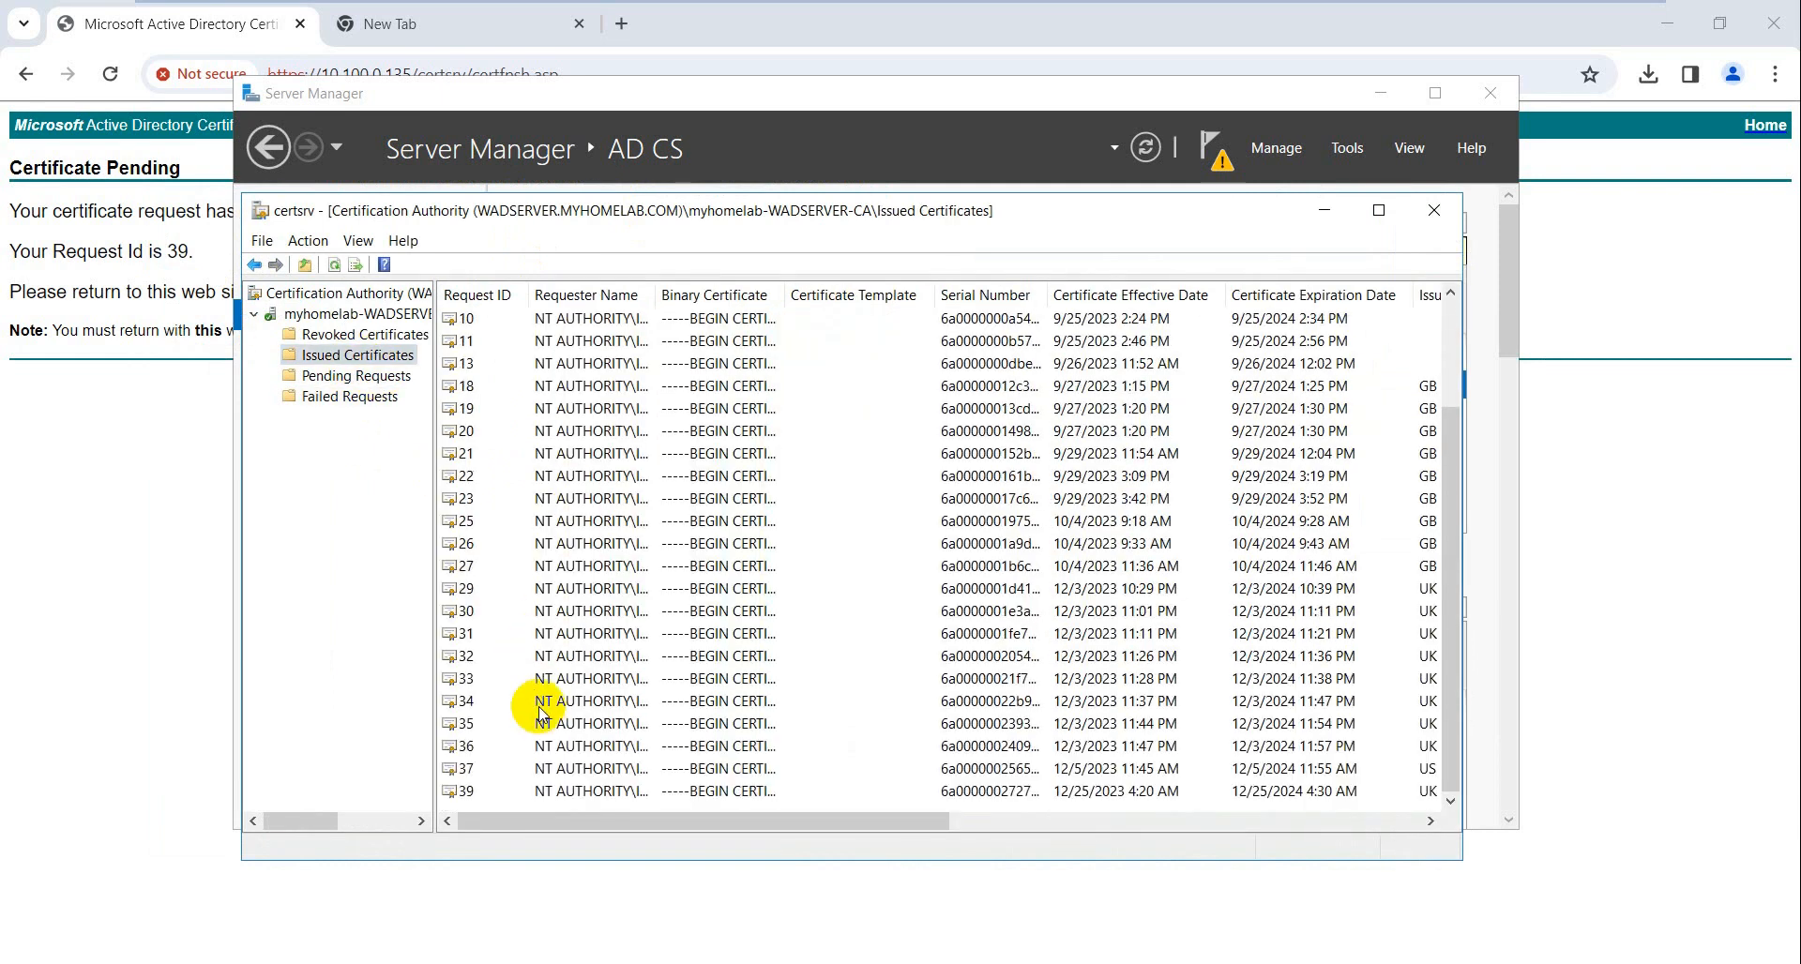
click(467, 792)
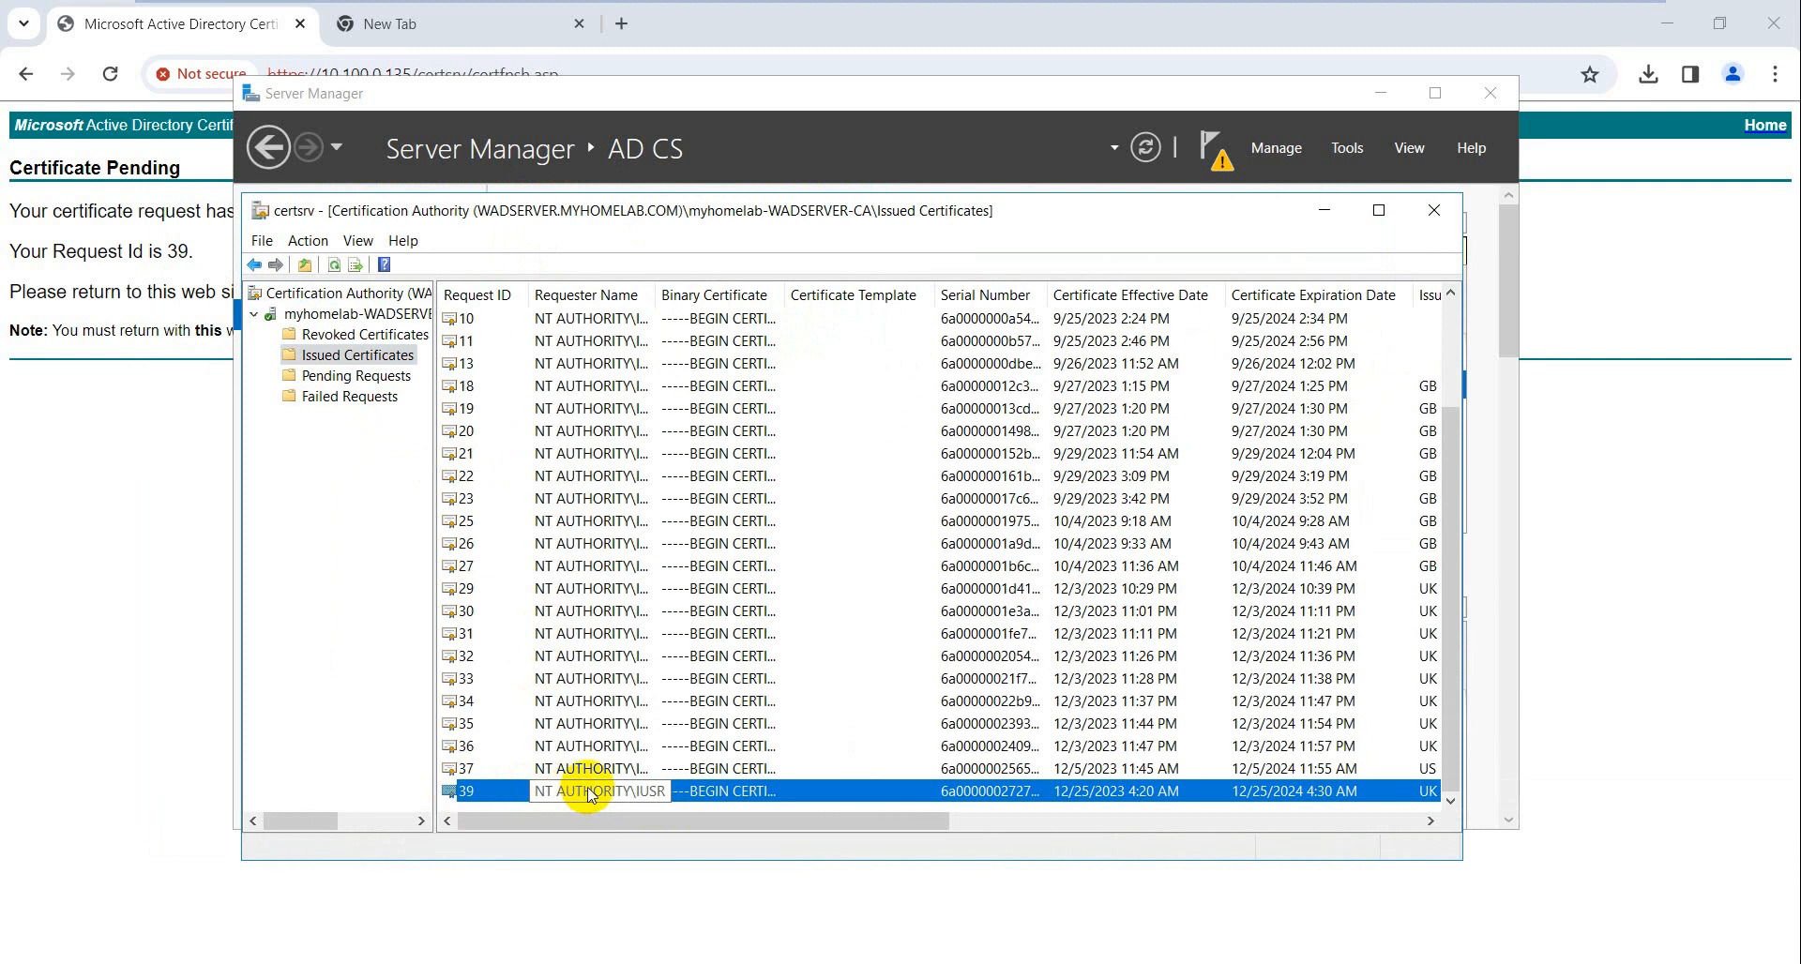
right_click(634, 797)
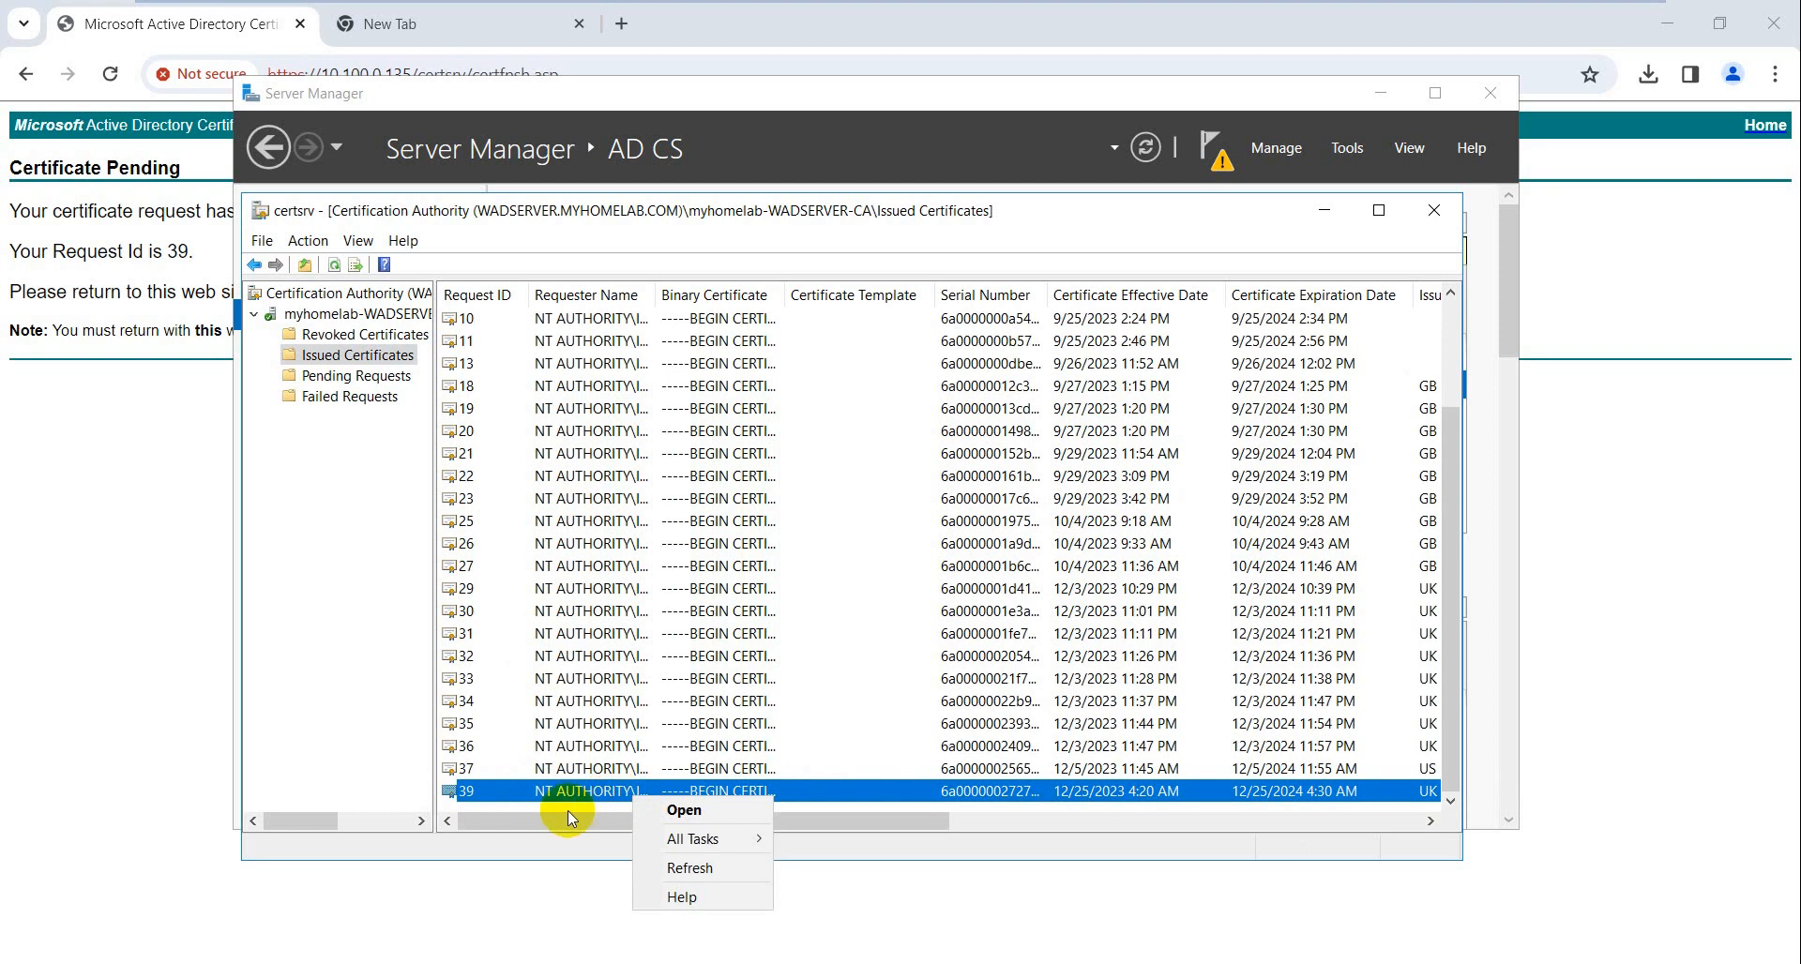
click(110, 638)
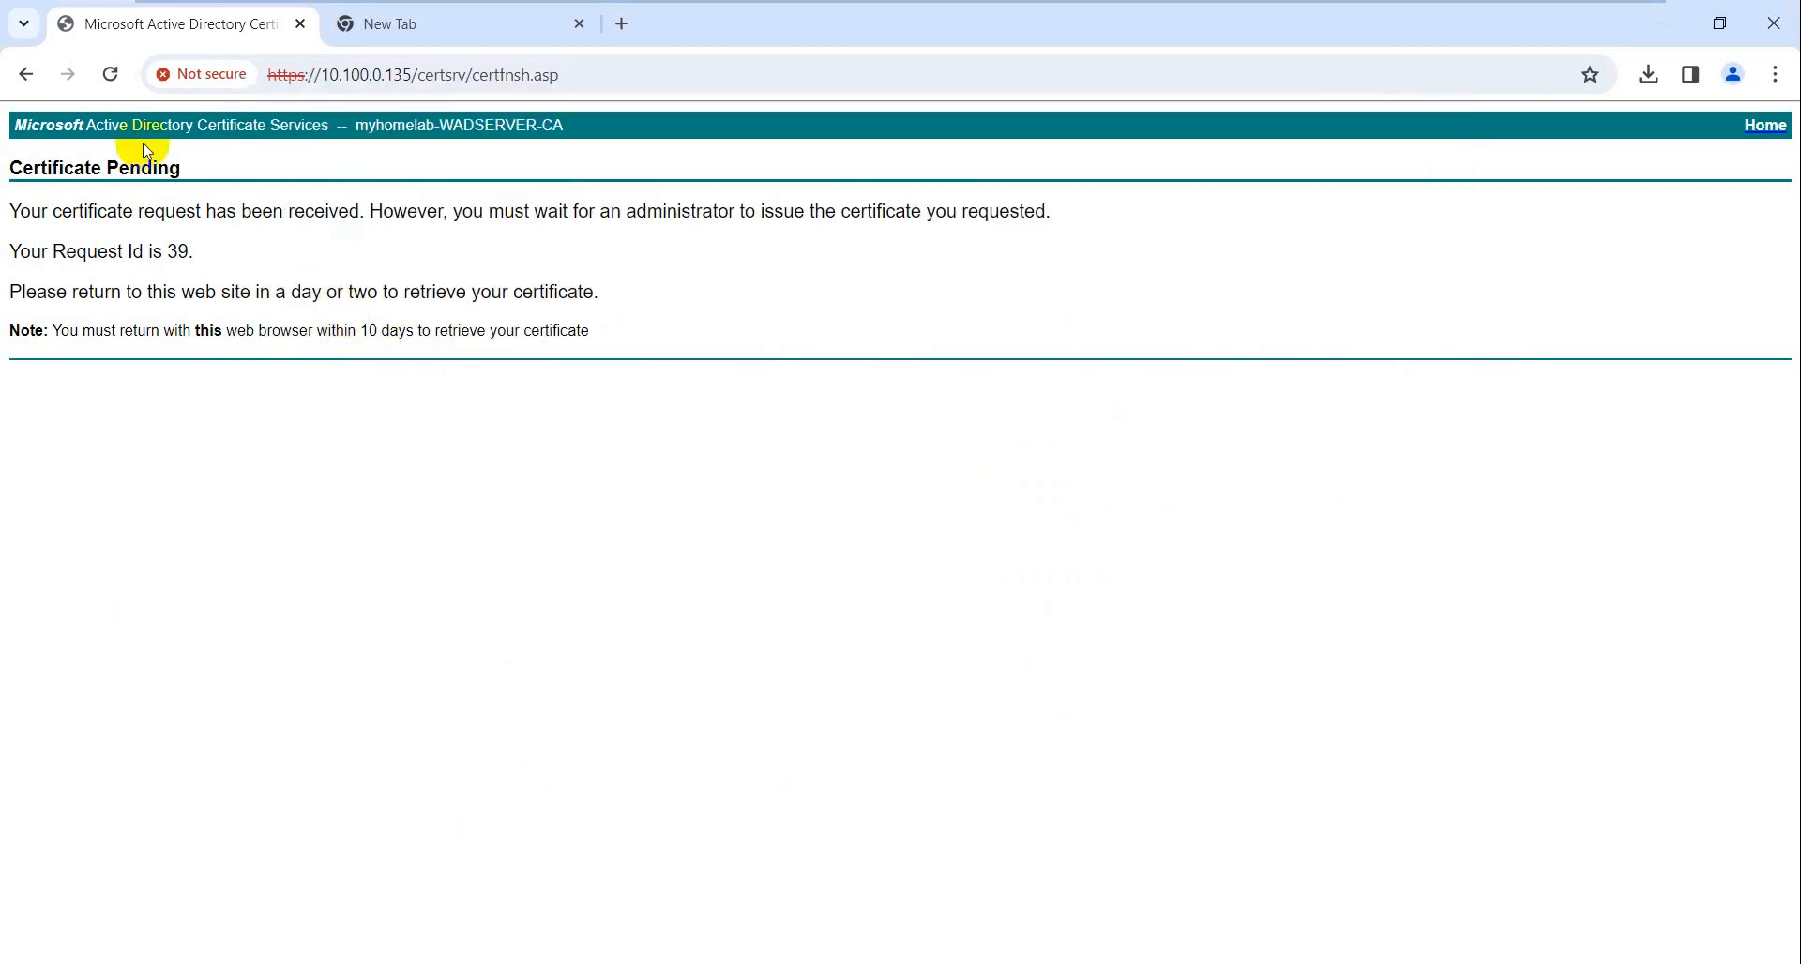
- View pending request status and open the issued certificate for the 4:30:31 AM saved request
click(28, 75)
click(28, 75)
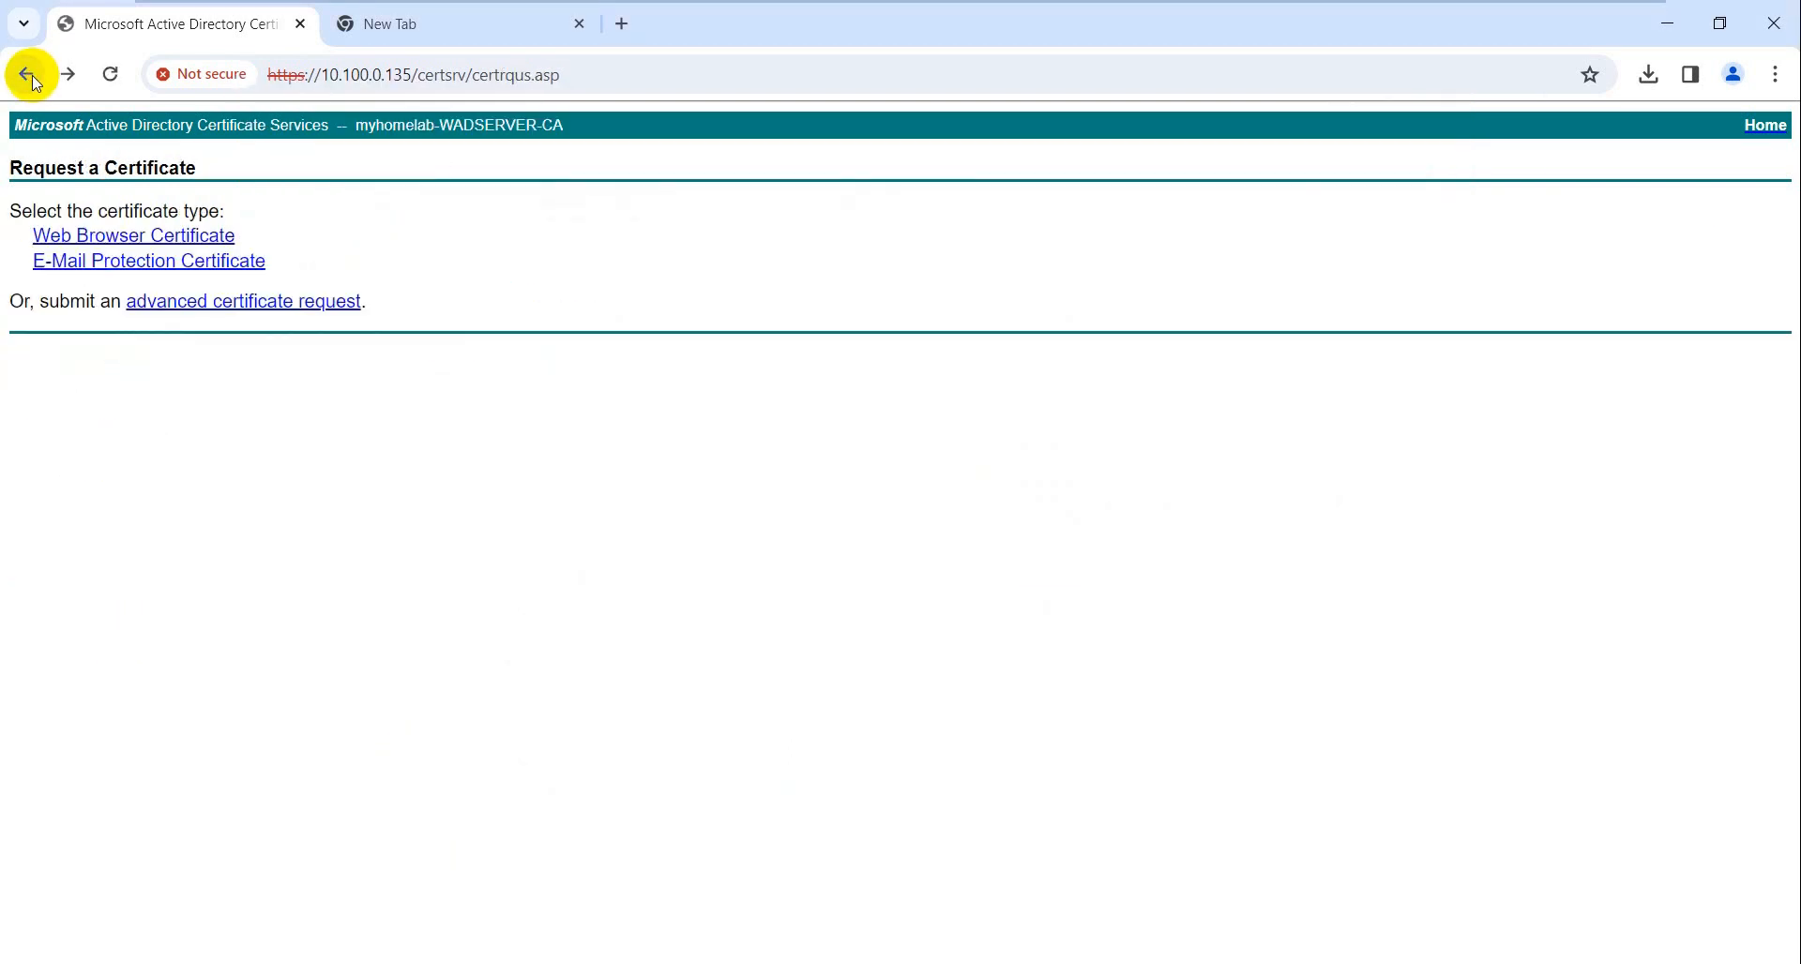
click(28, 75)
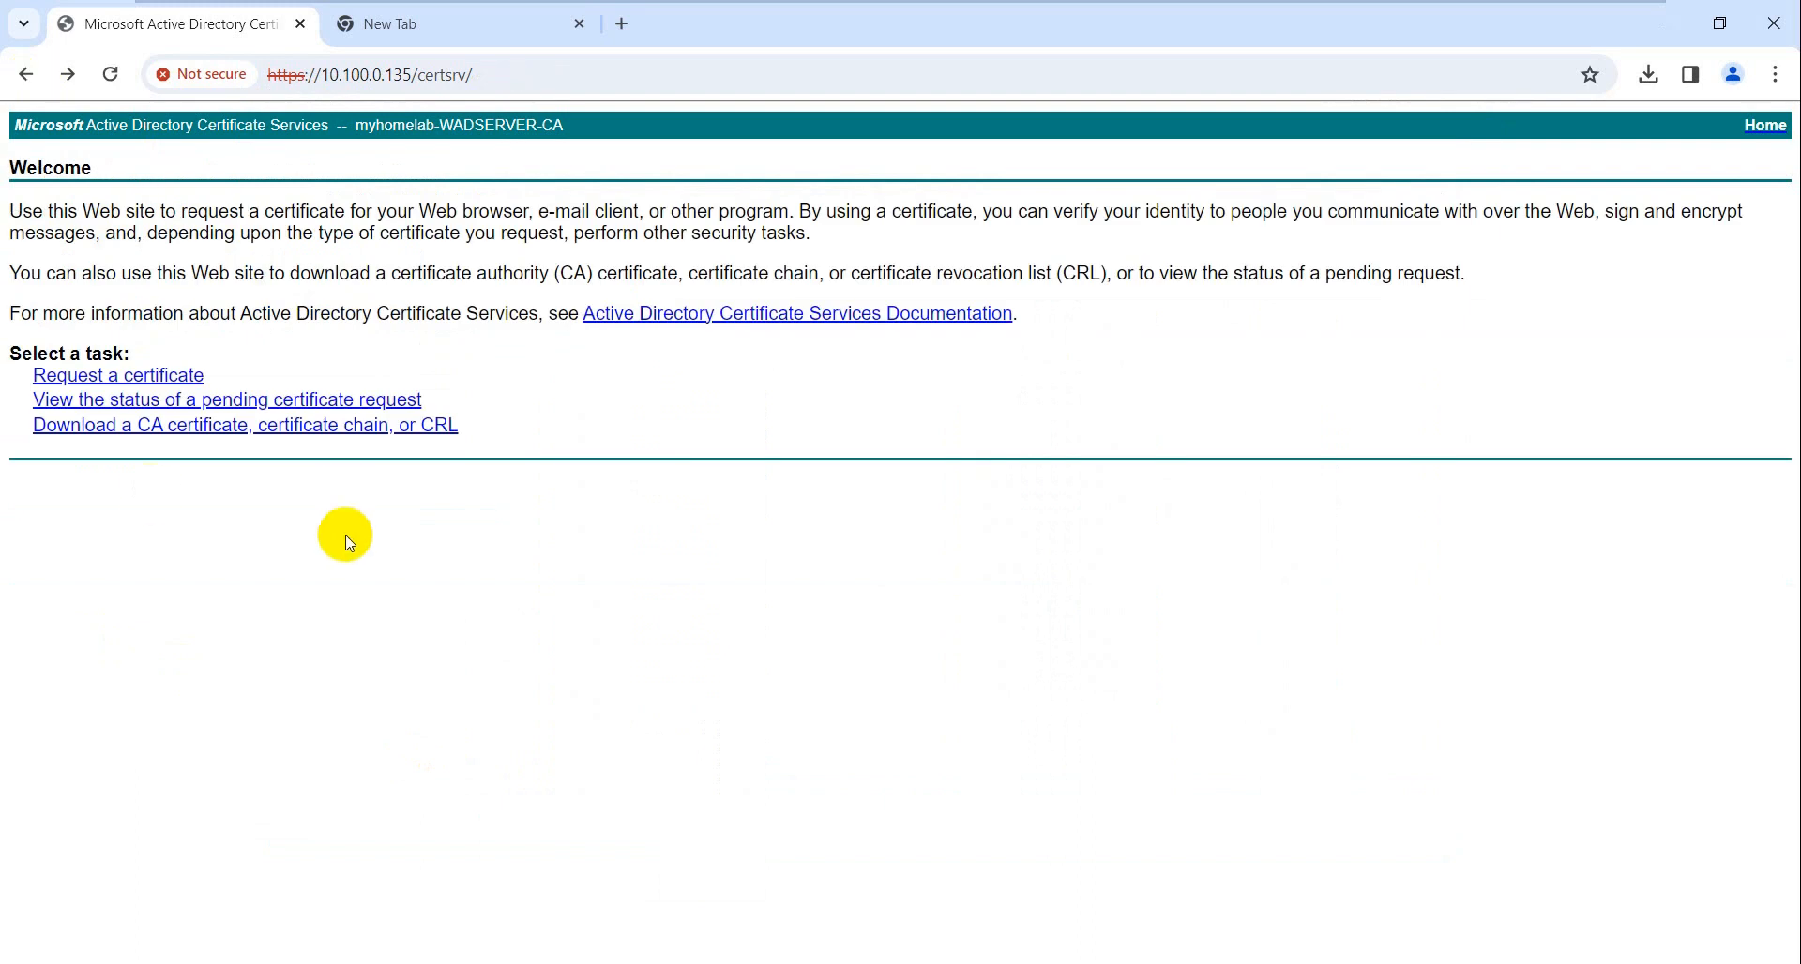
click(252, 409)
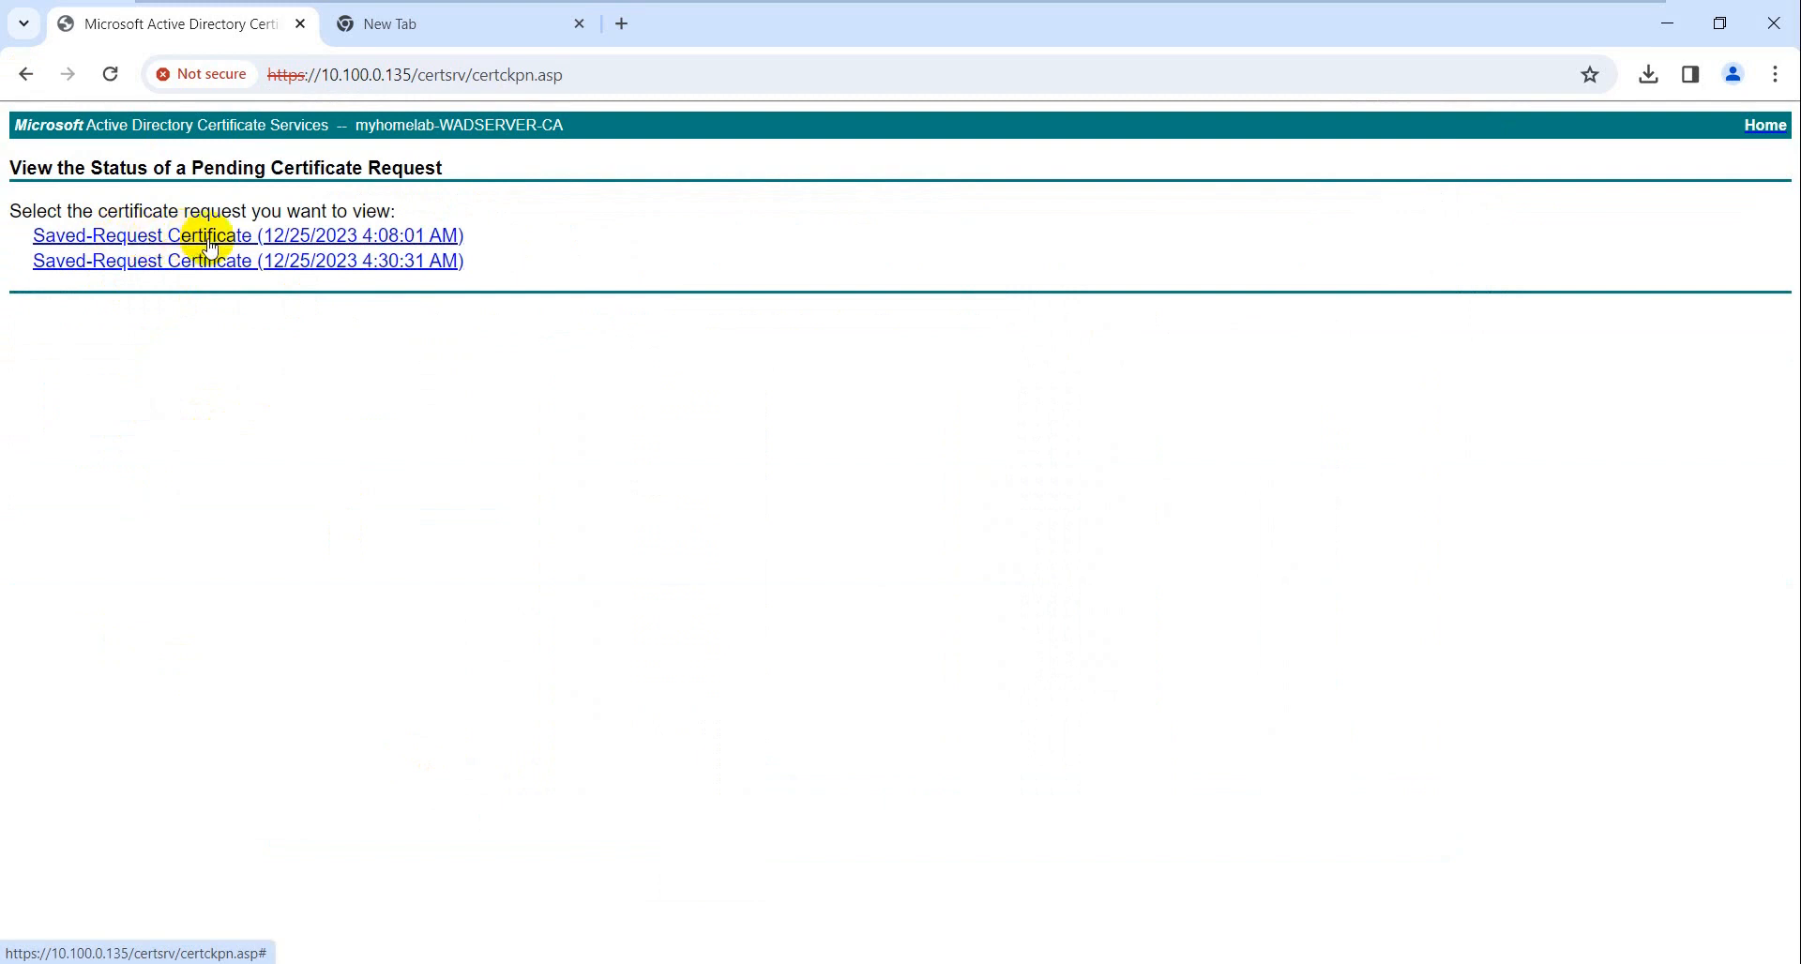
drag(11, 211, 417, 203)
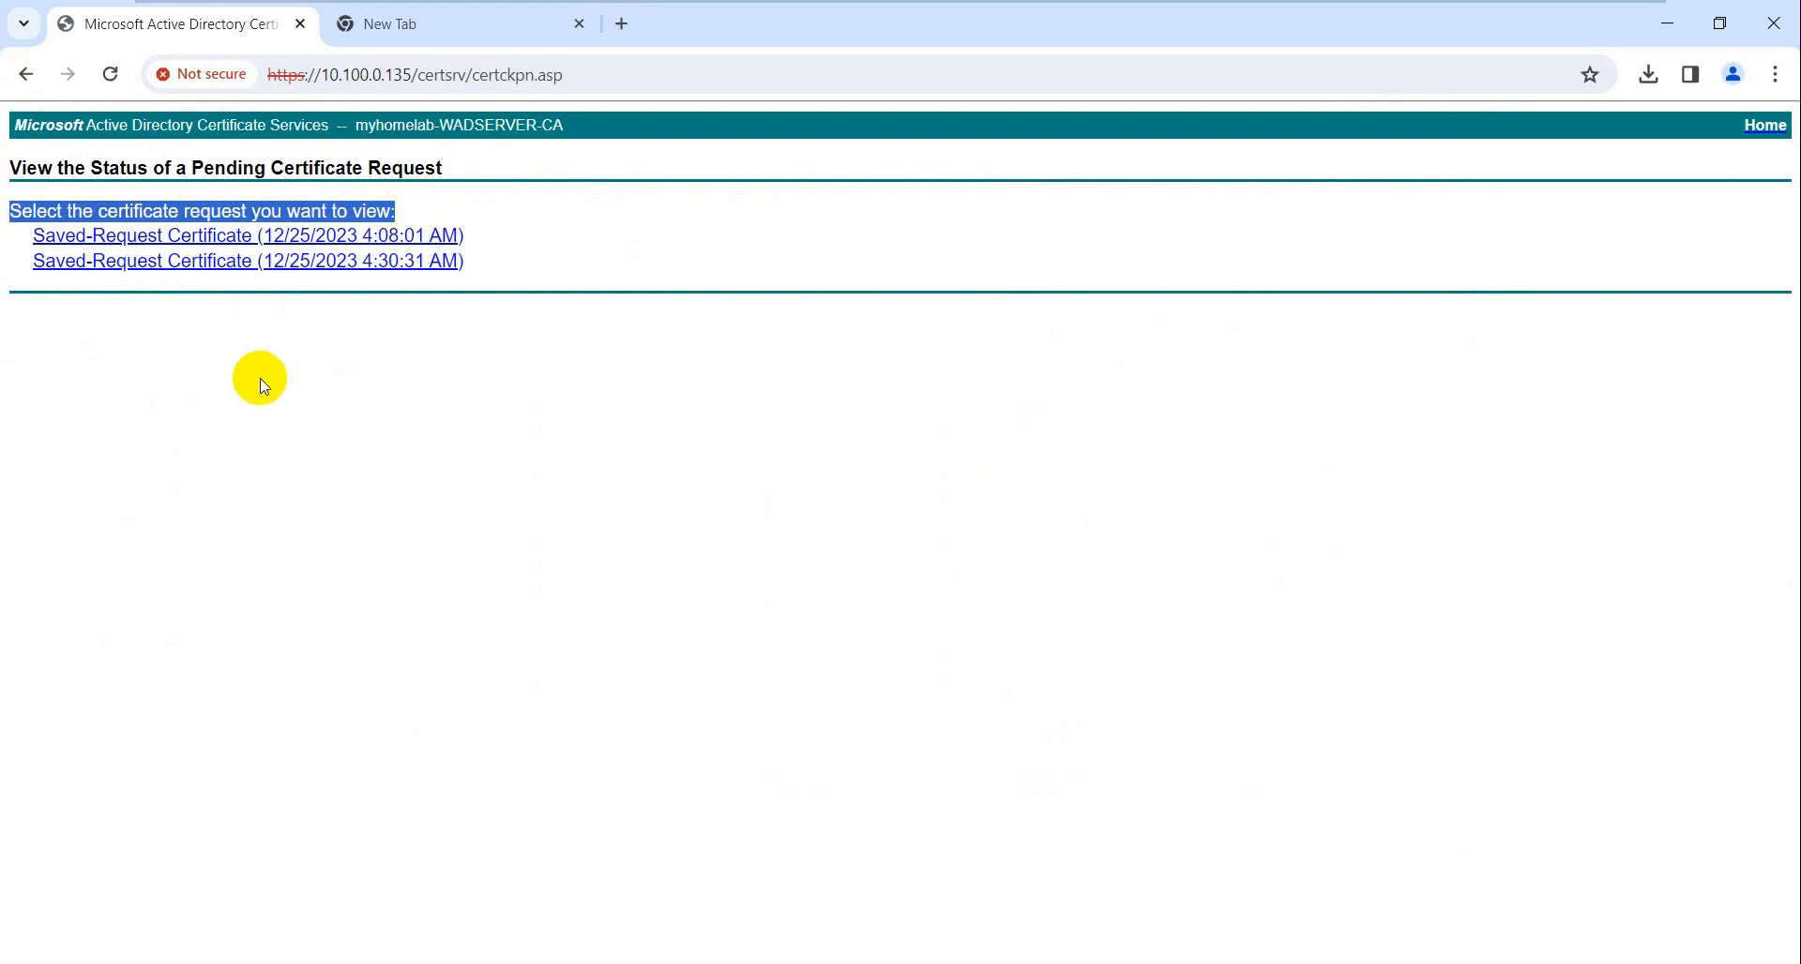
click(147, 248)
click(141, 260)
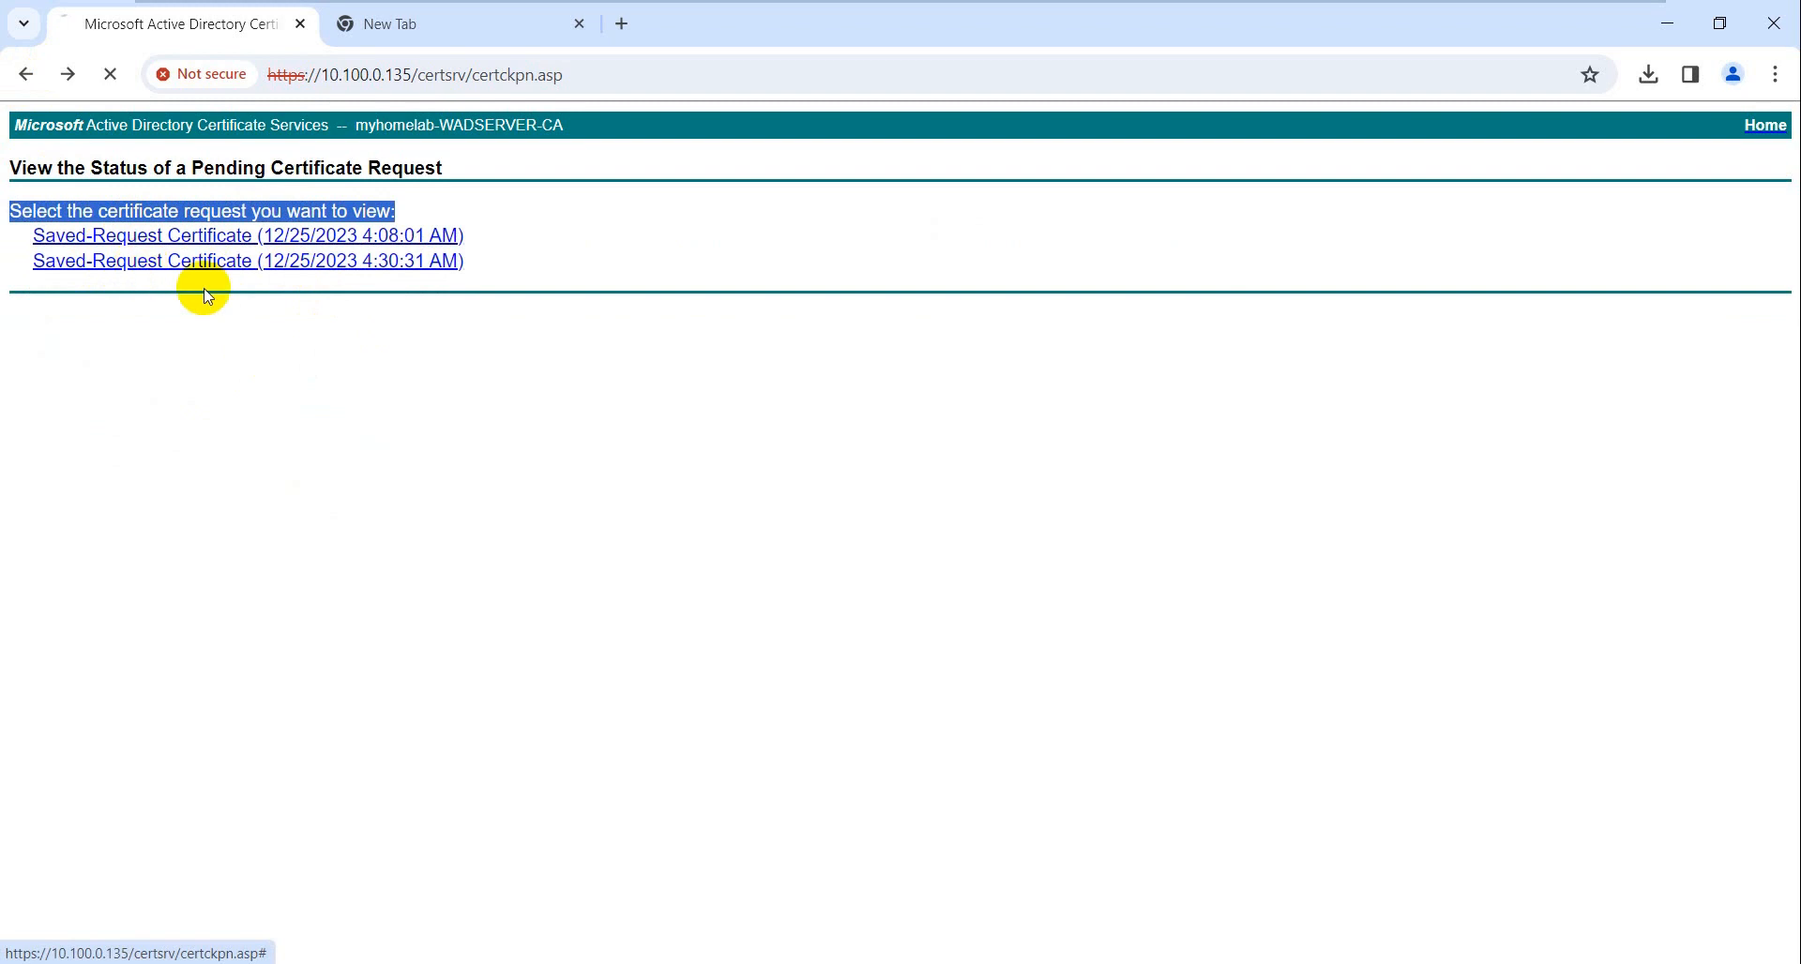
- Download the 4:30:31 AM certificate Base 64 encoded as certnew (3).cer and show it in Downloads
click(27, 74)
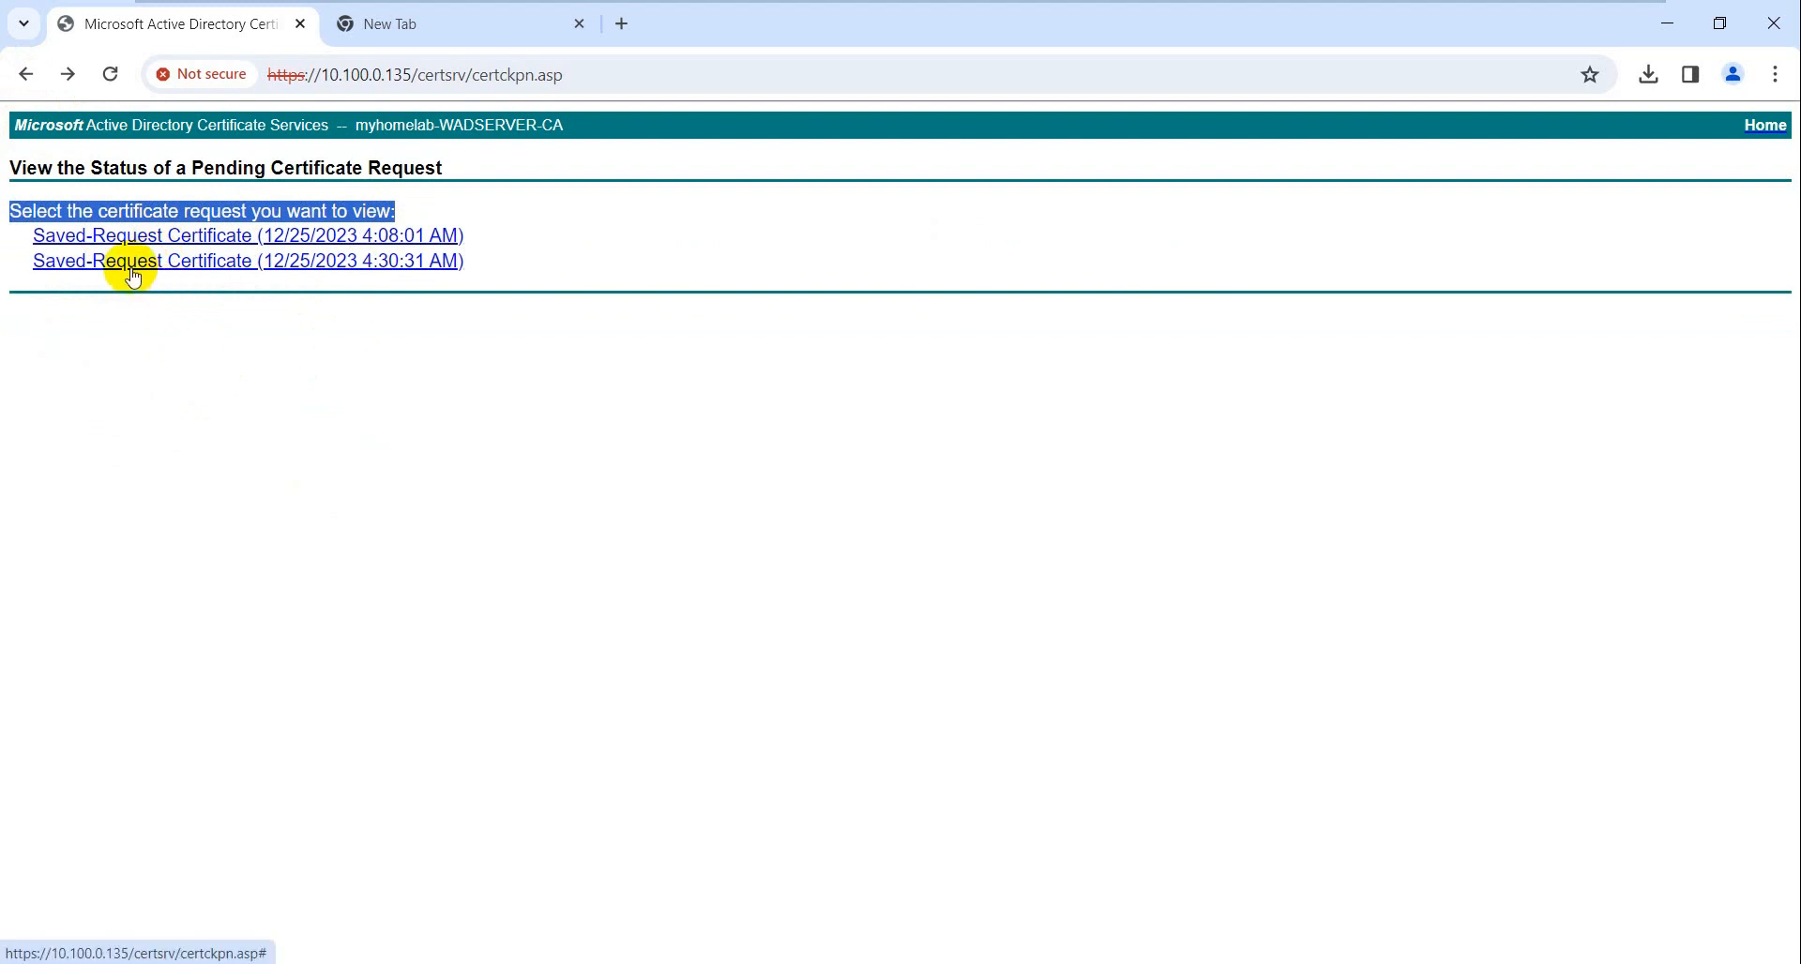
click(131, 266)
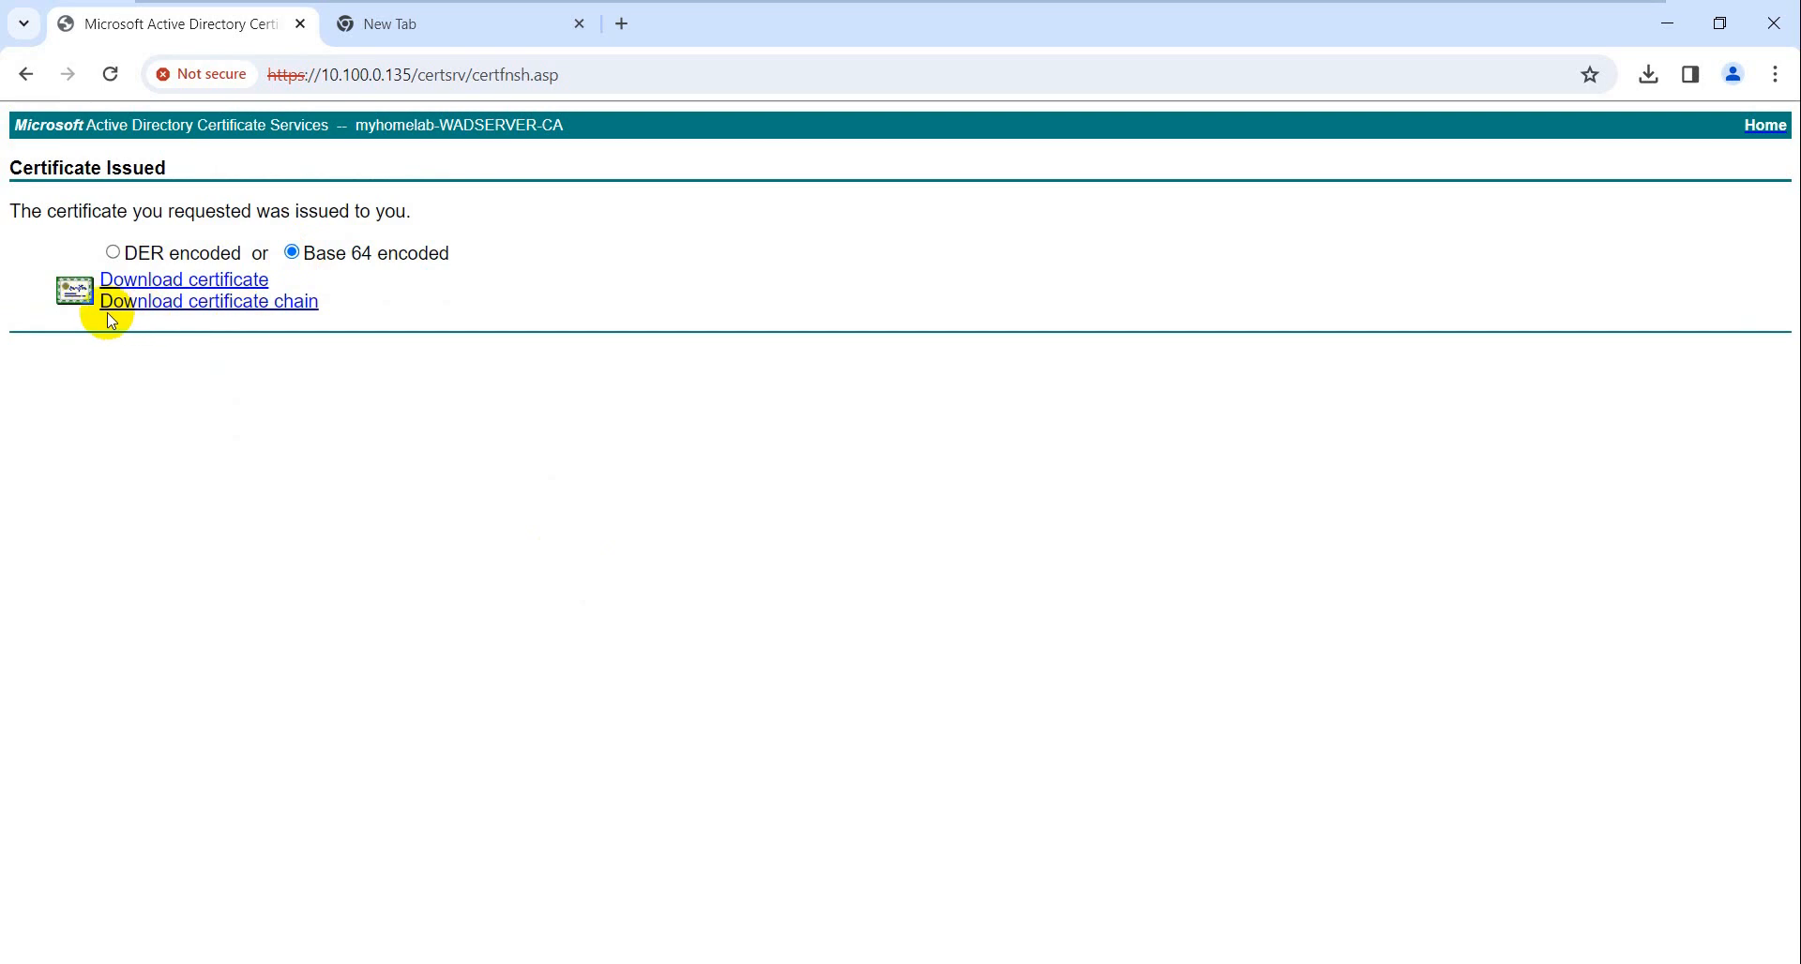
click(172, 286)
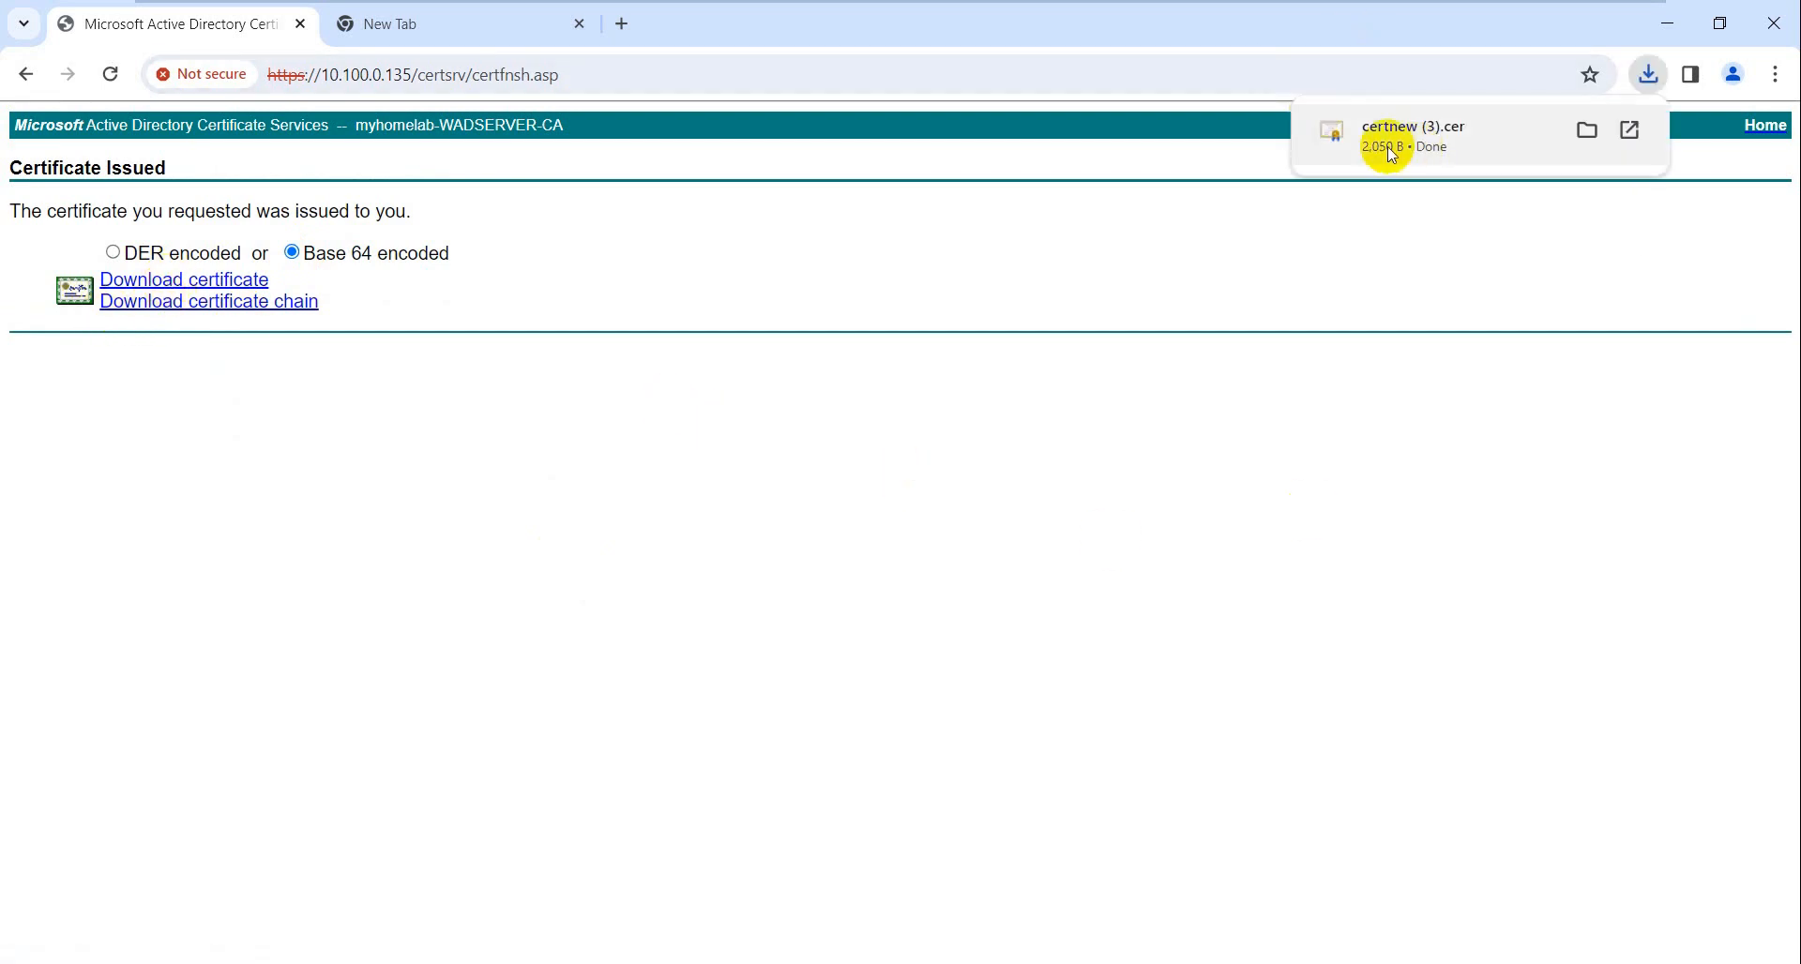
click(1586, 134)
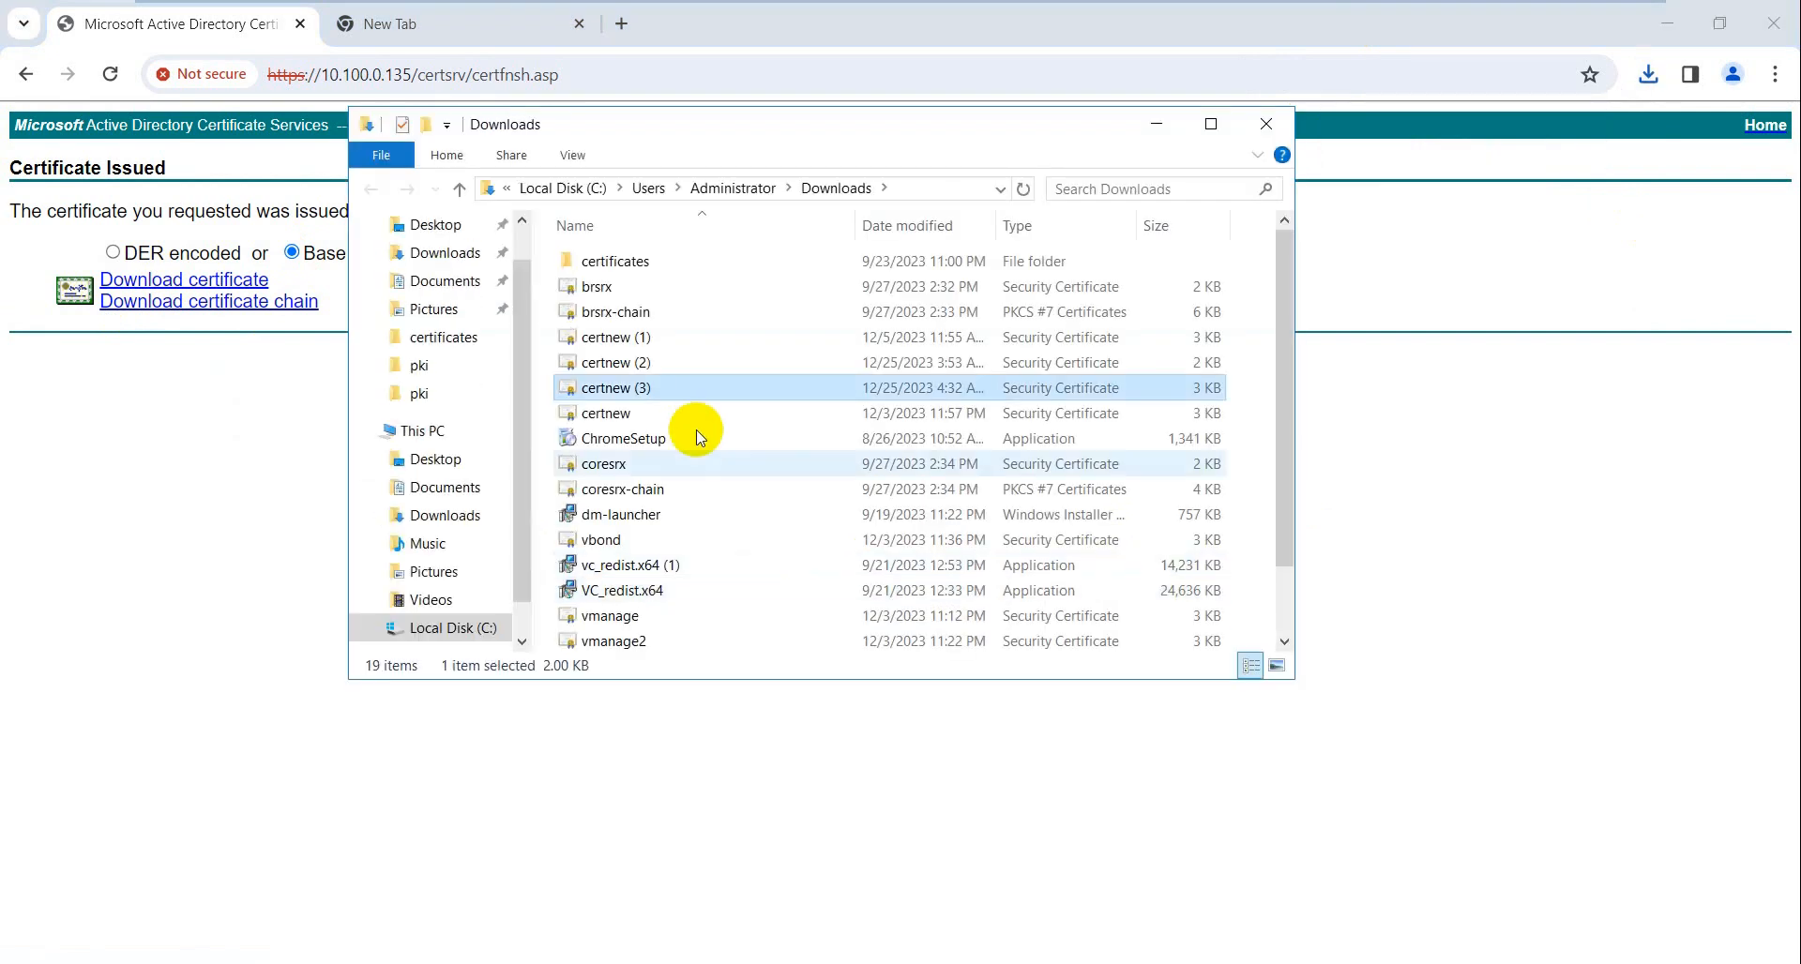
- Copy certnew (3).cer from the server's Downloads onto the host Desktop
right_click(624, 394)
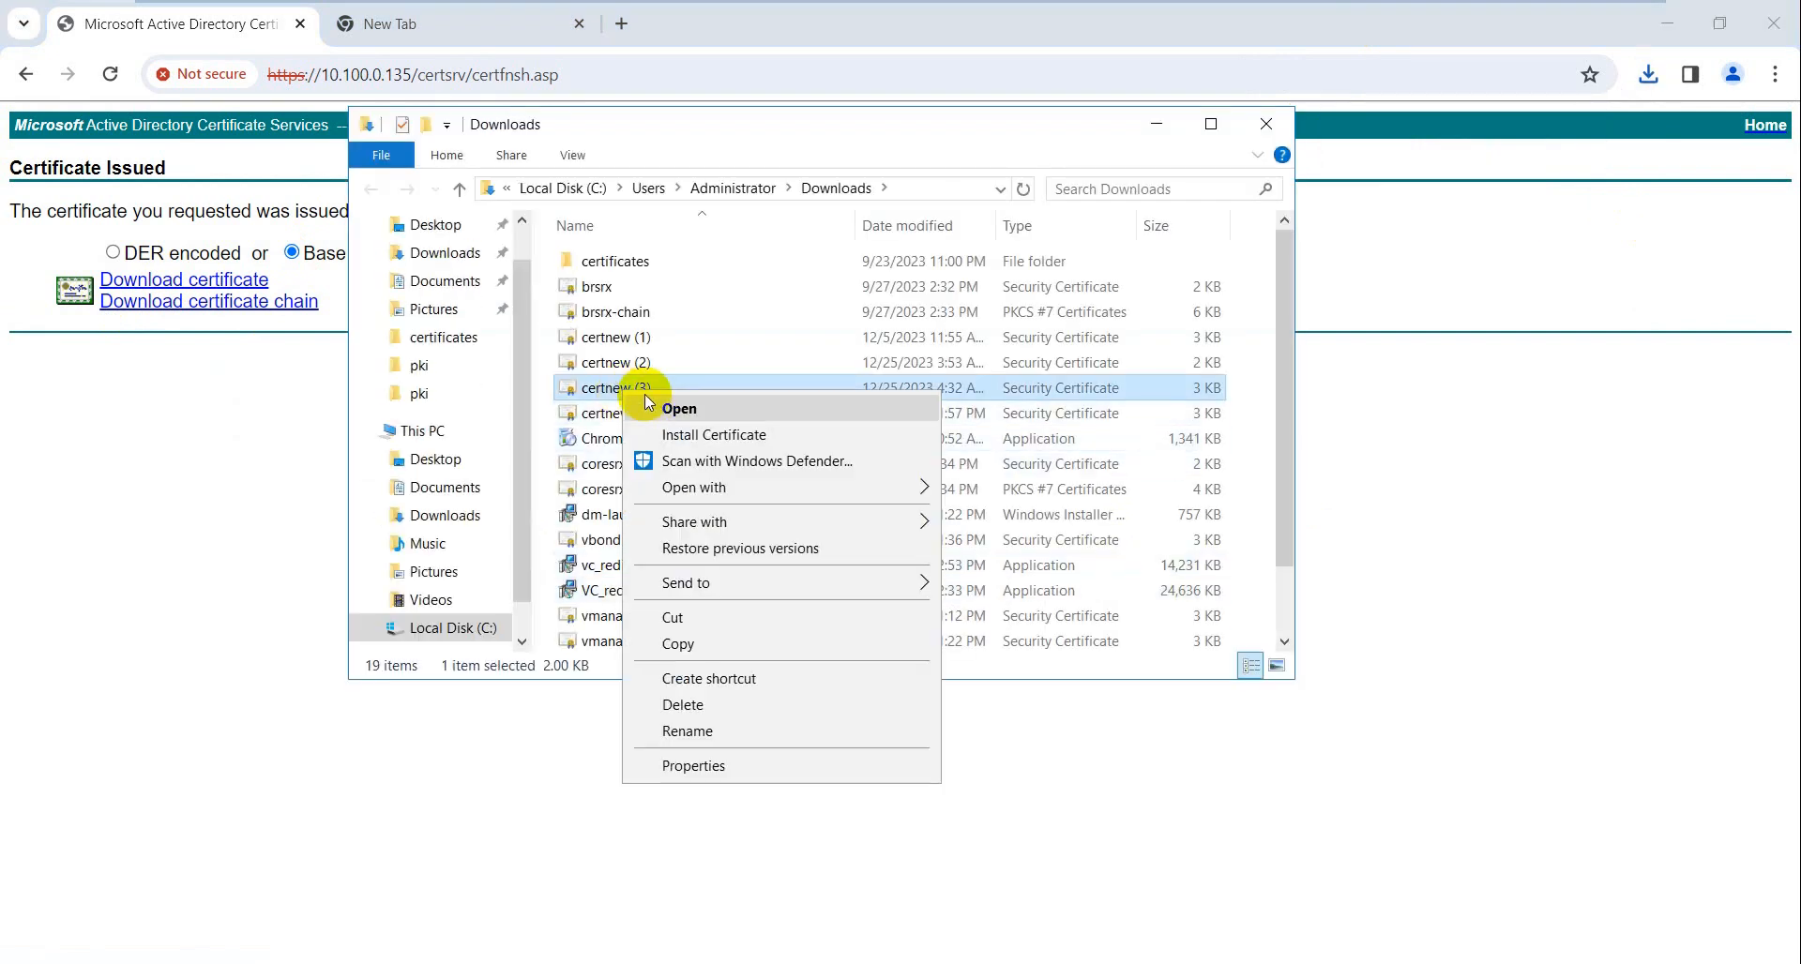
click(735, 645)
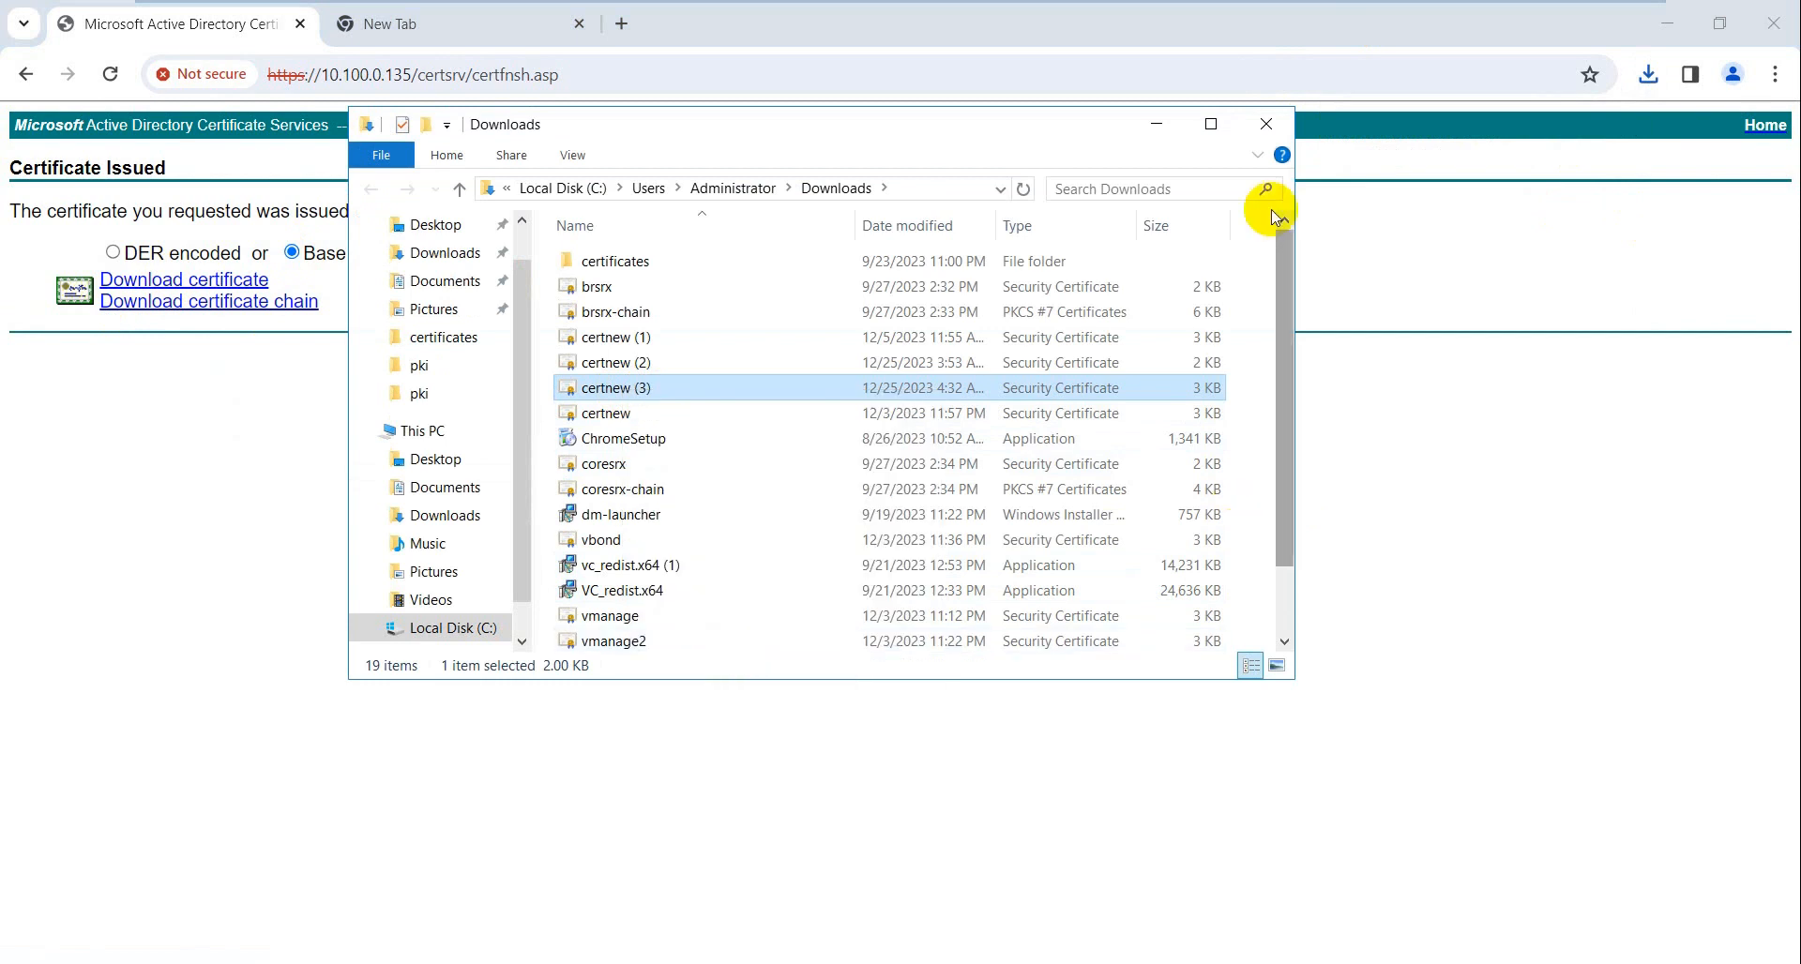
mouse_move(1313, 6)
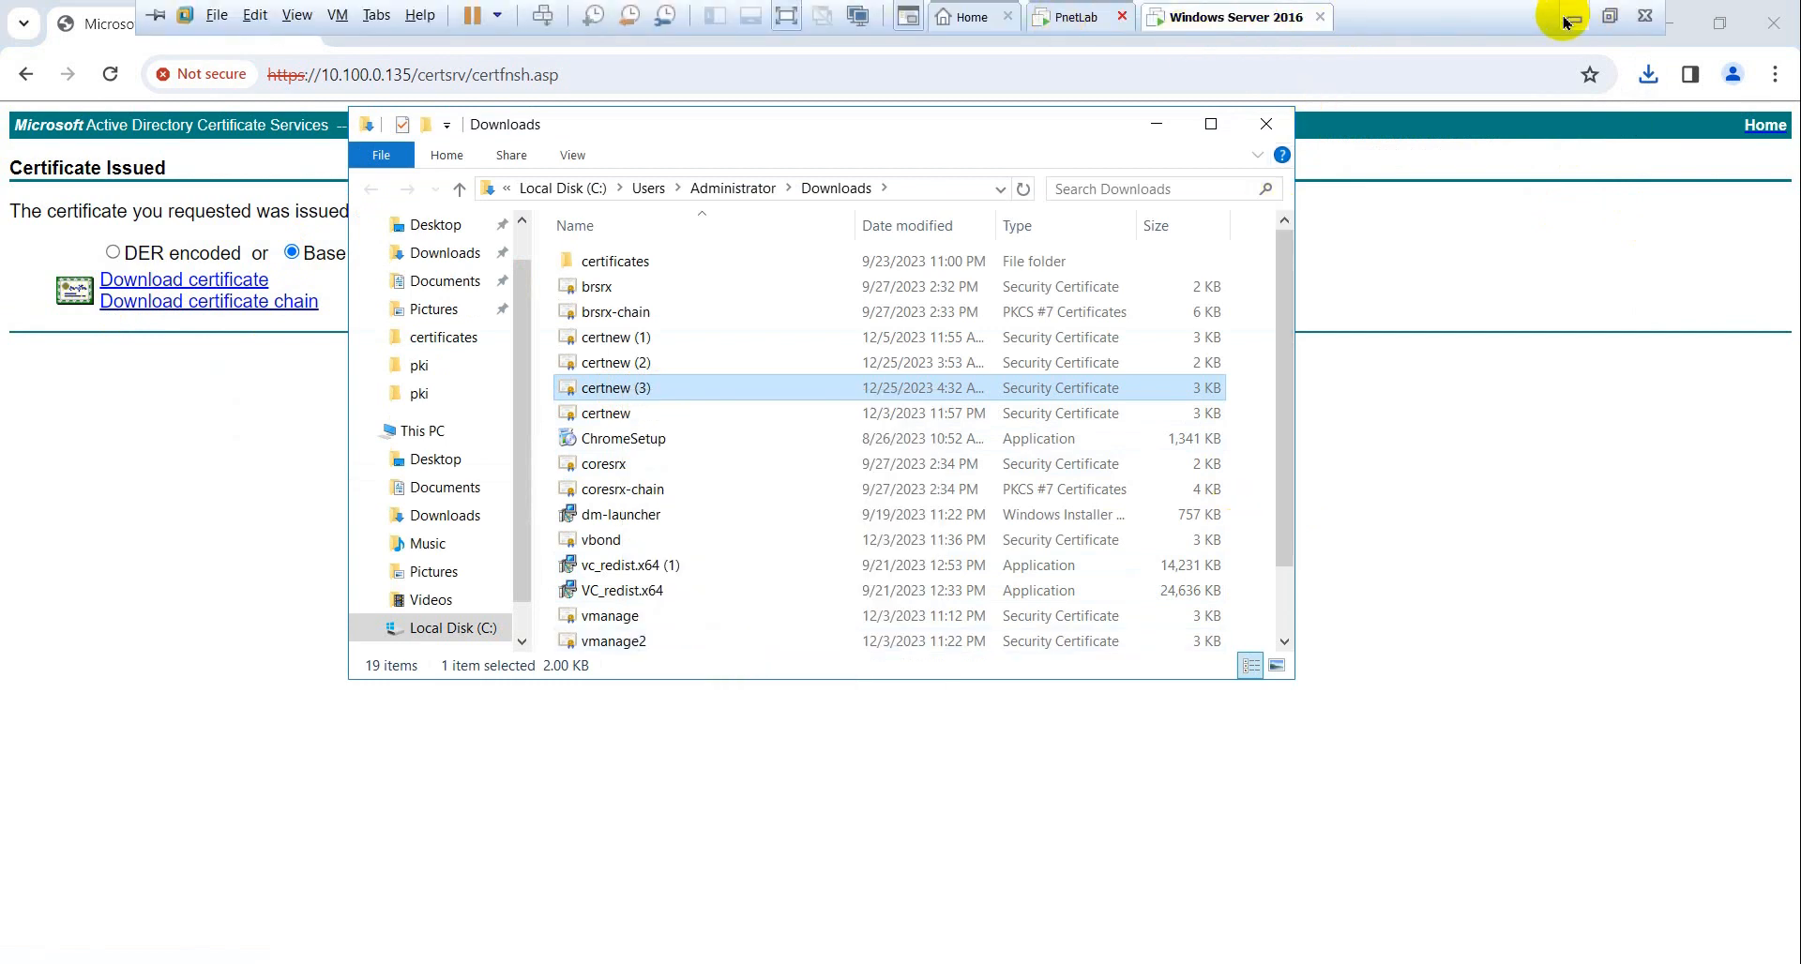
click(1565, 21)
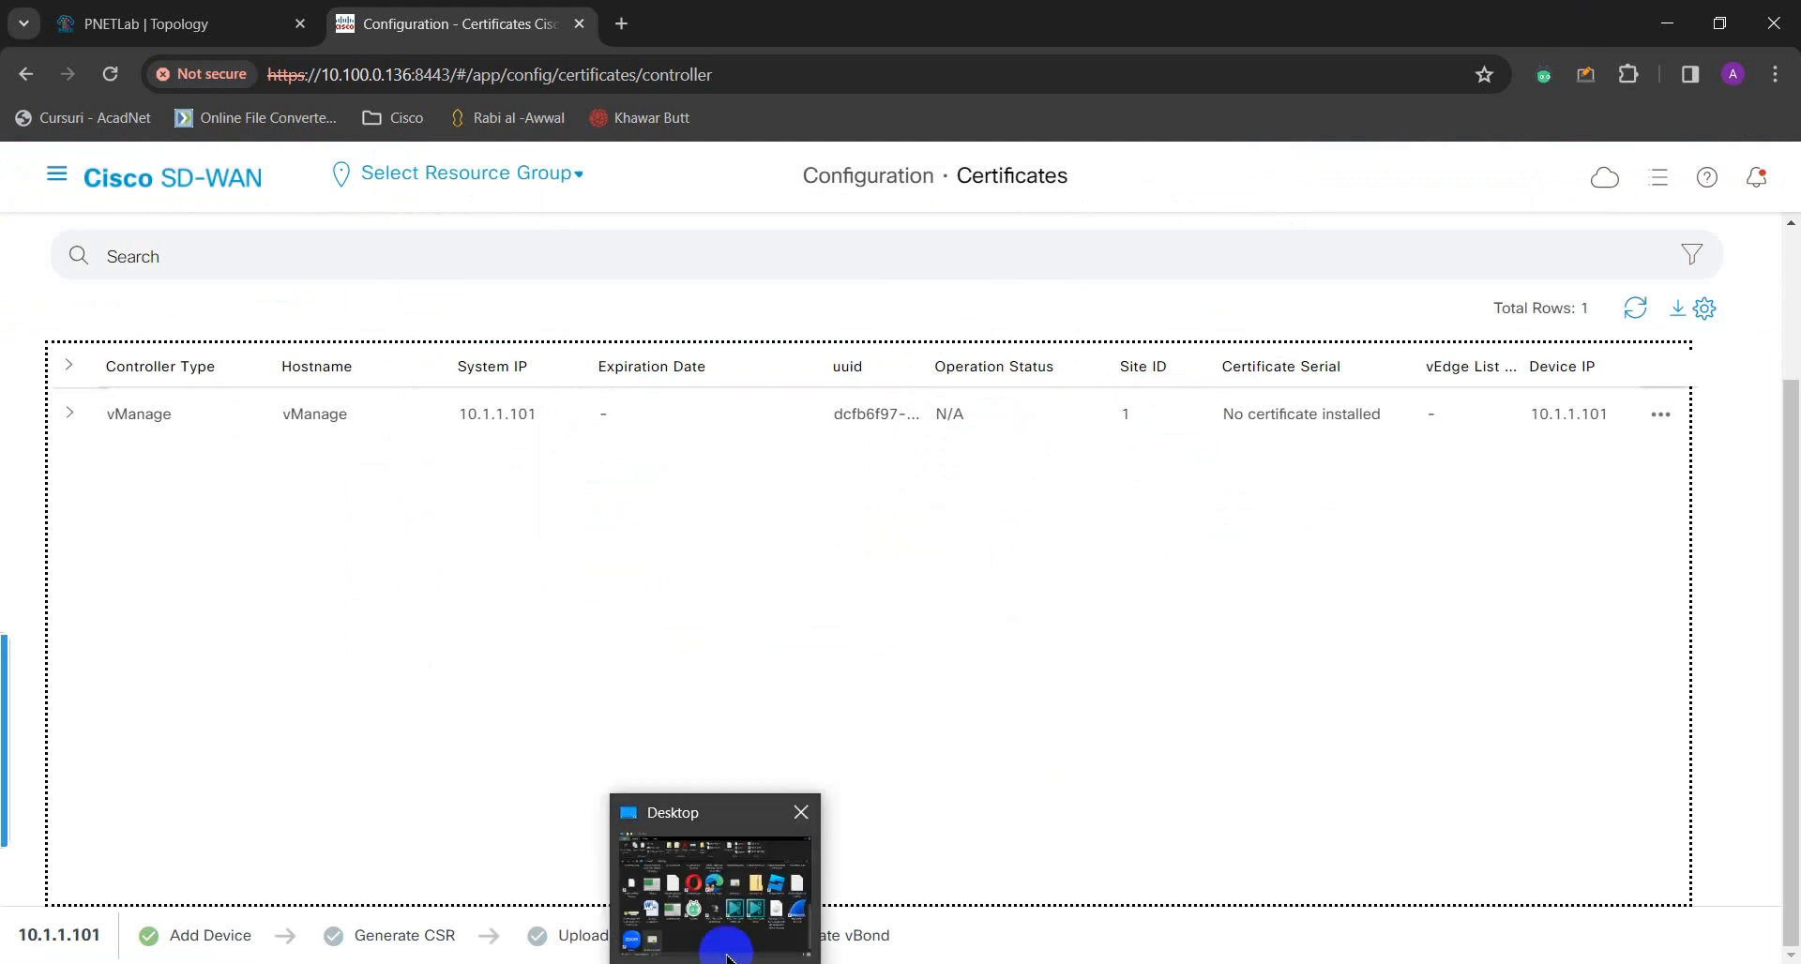
click(723, 936)
right_click(684, 727)
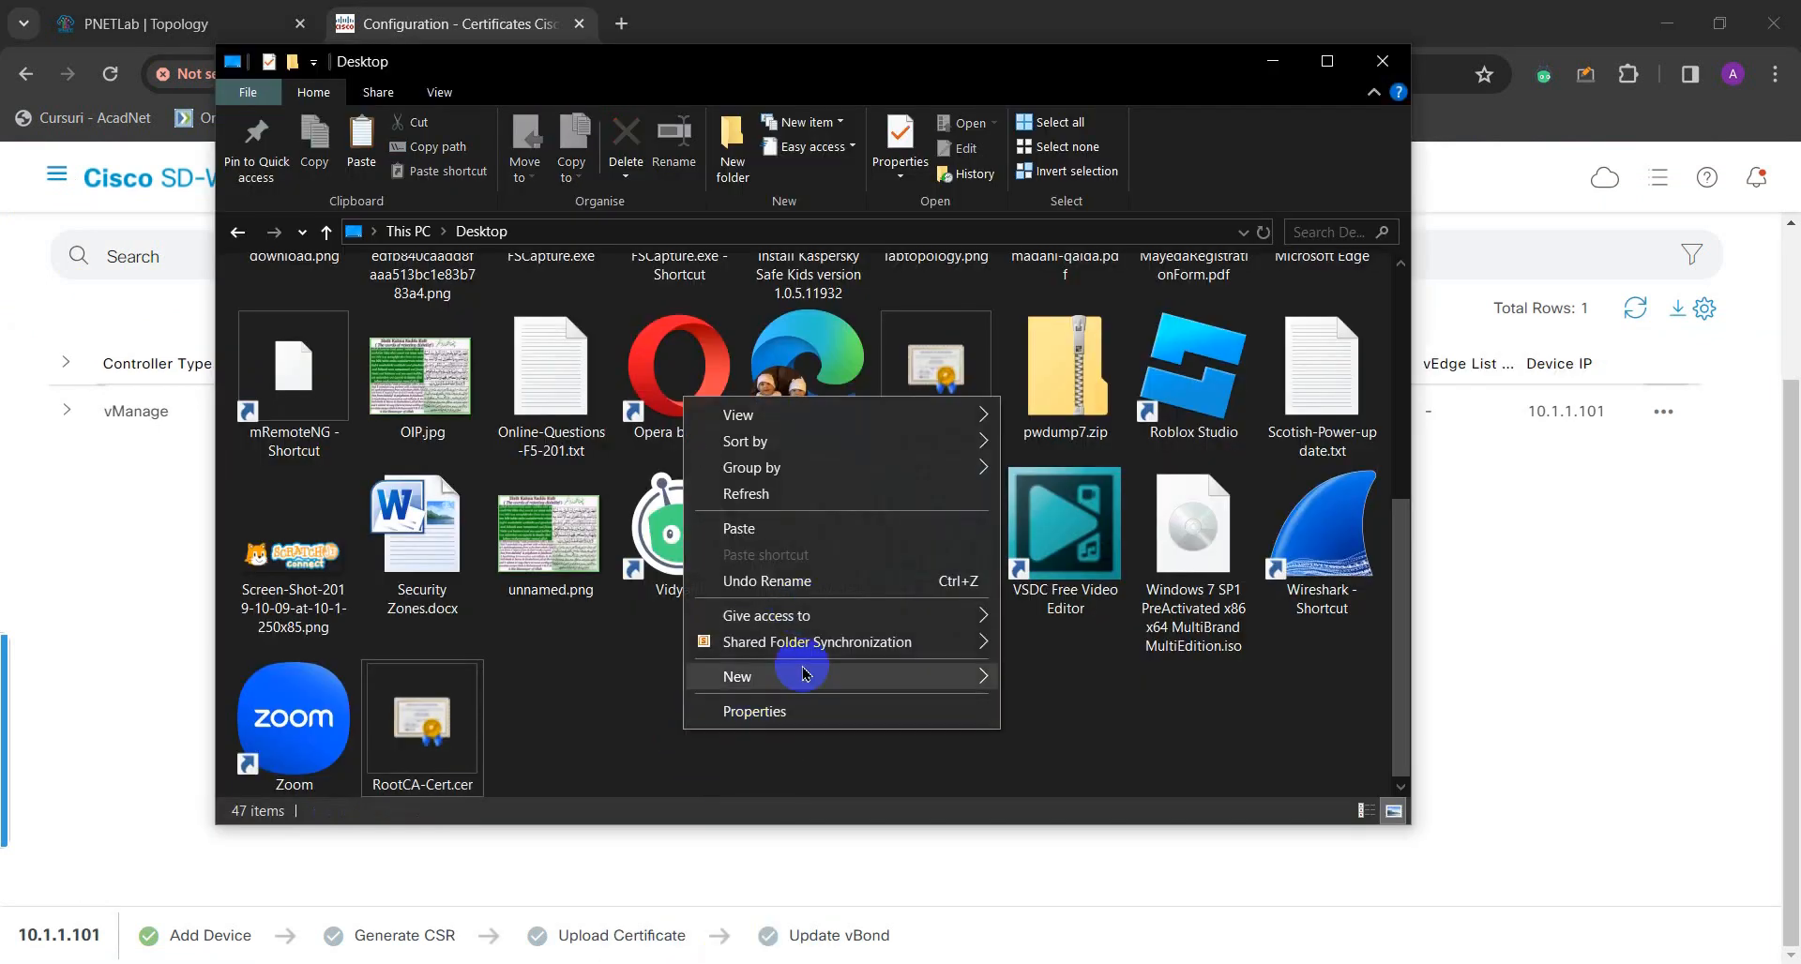
click(809, 529)
click(758, 699)
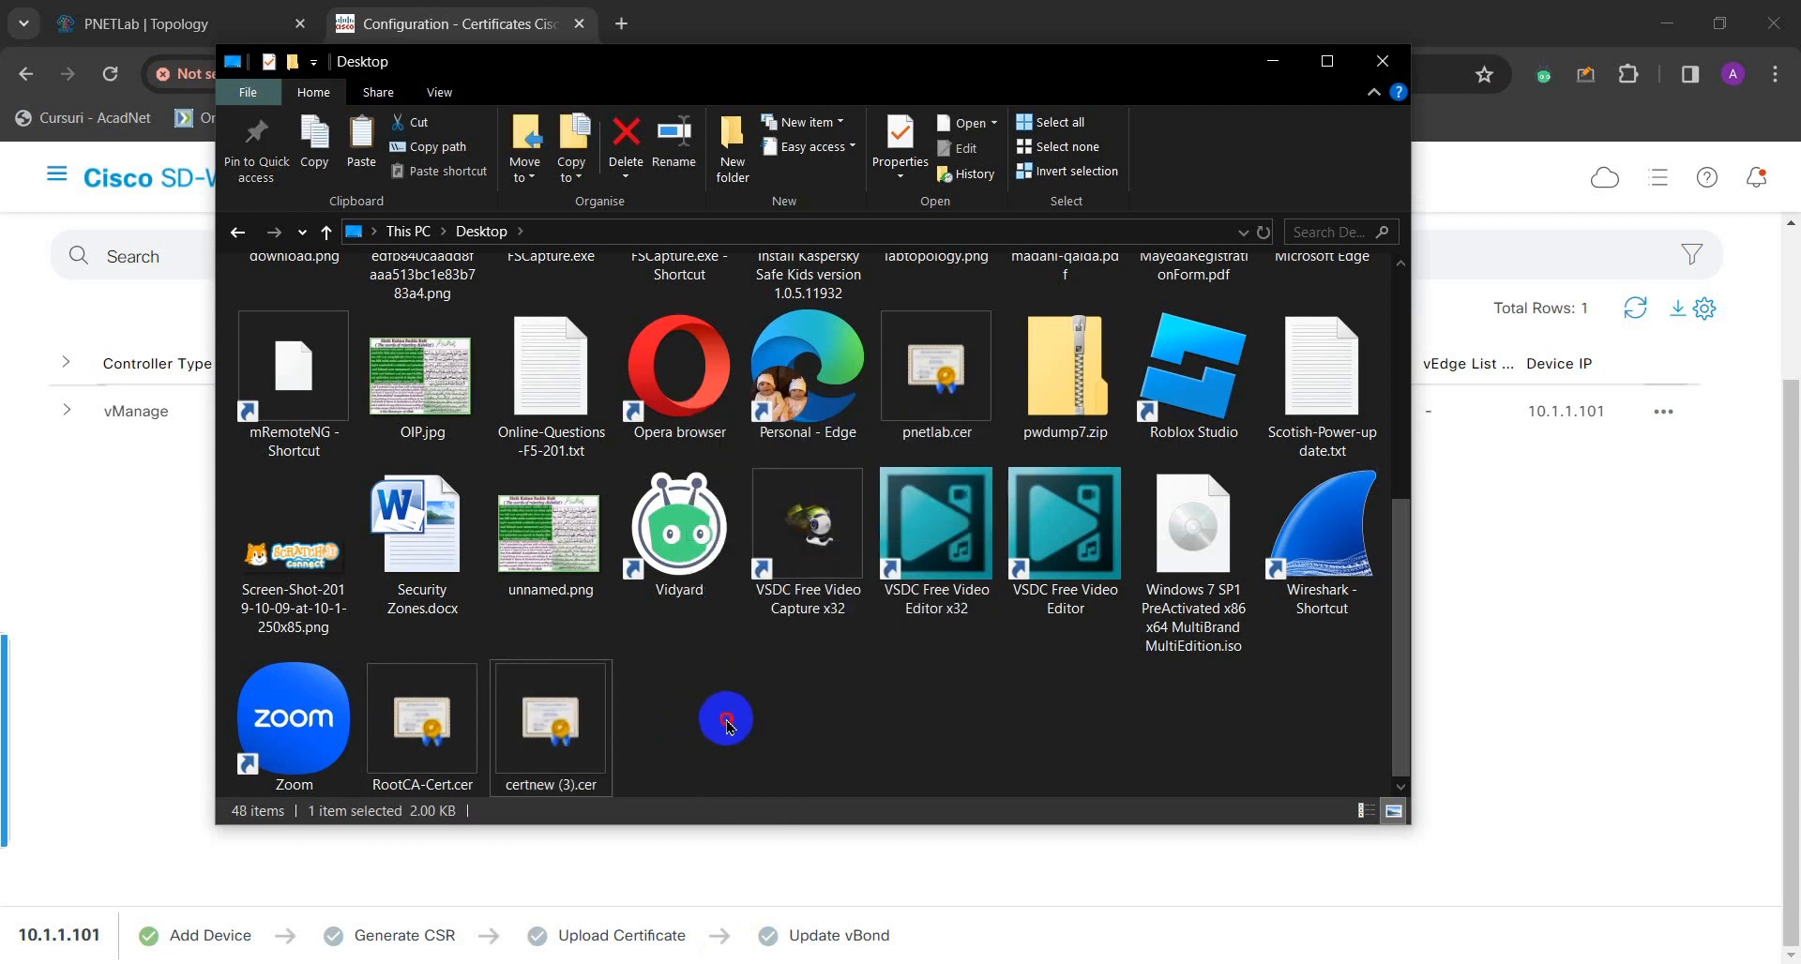
- Open certnew (3).cer on the Desktop with Notepad
double_click(589, 722)
right_click(589, 722)
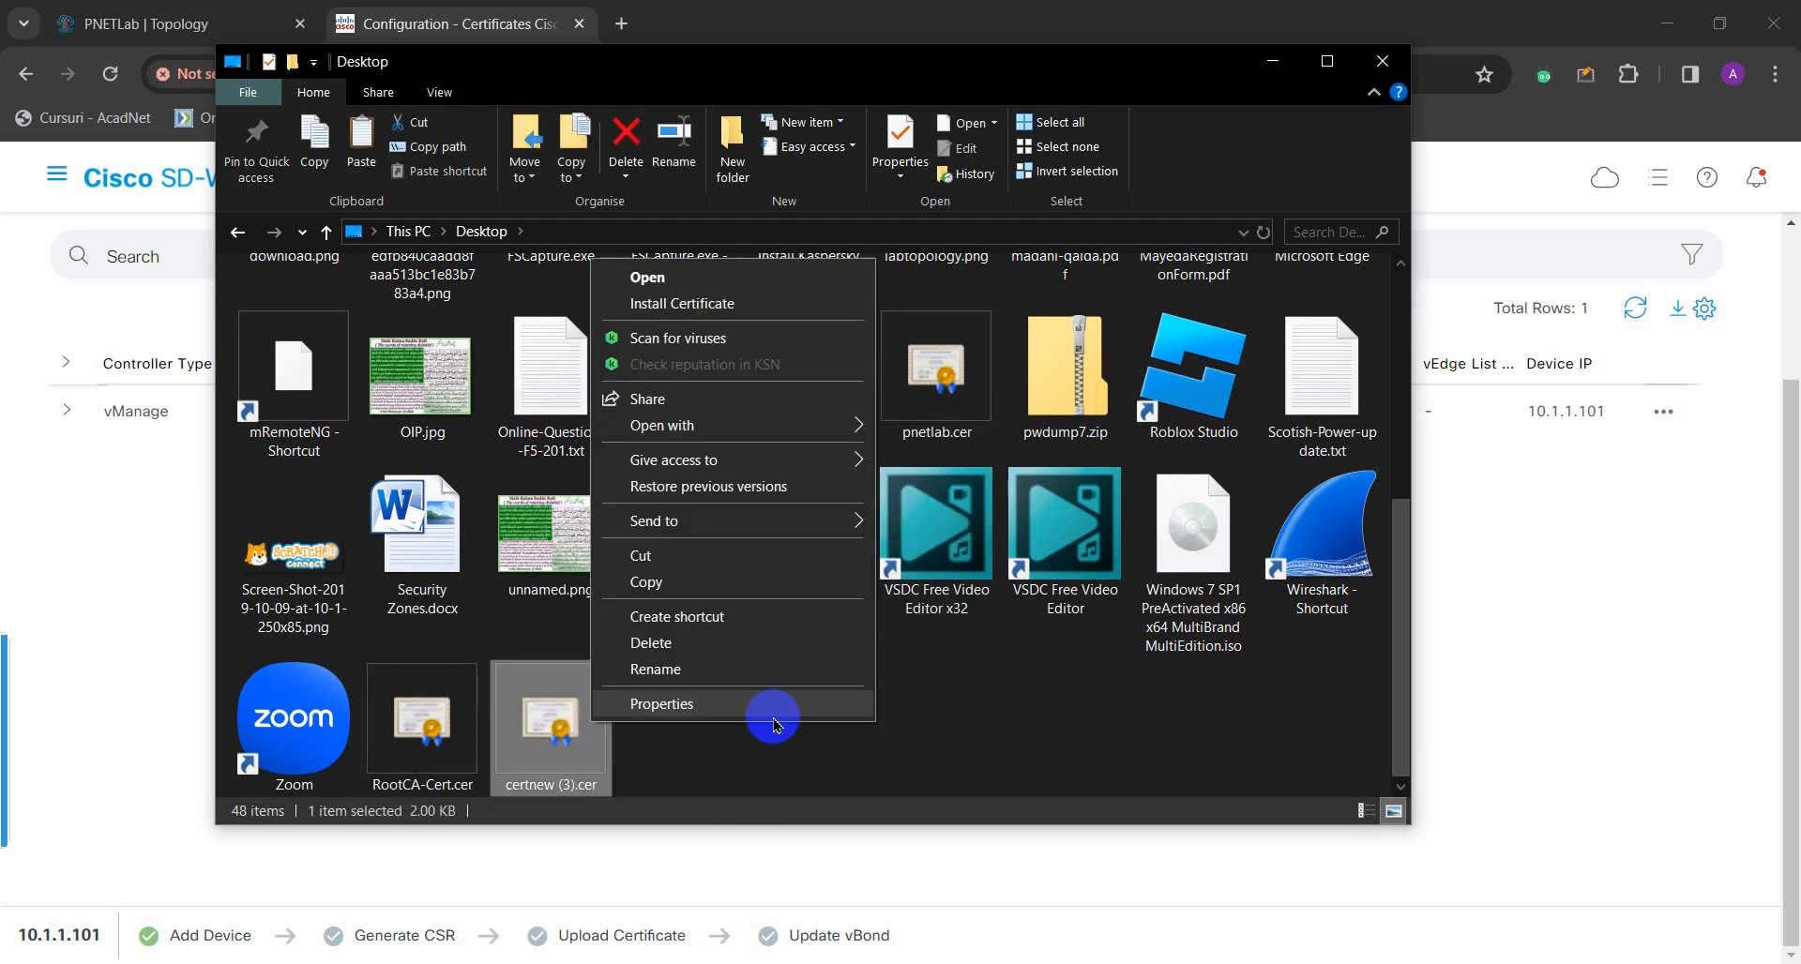
click(636, 744)
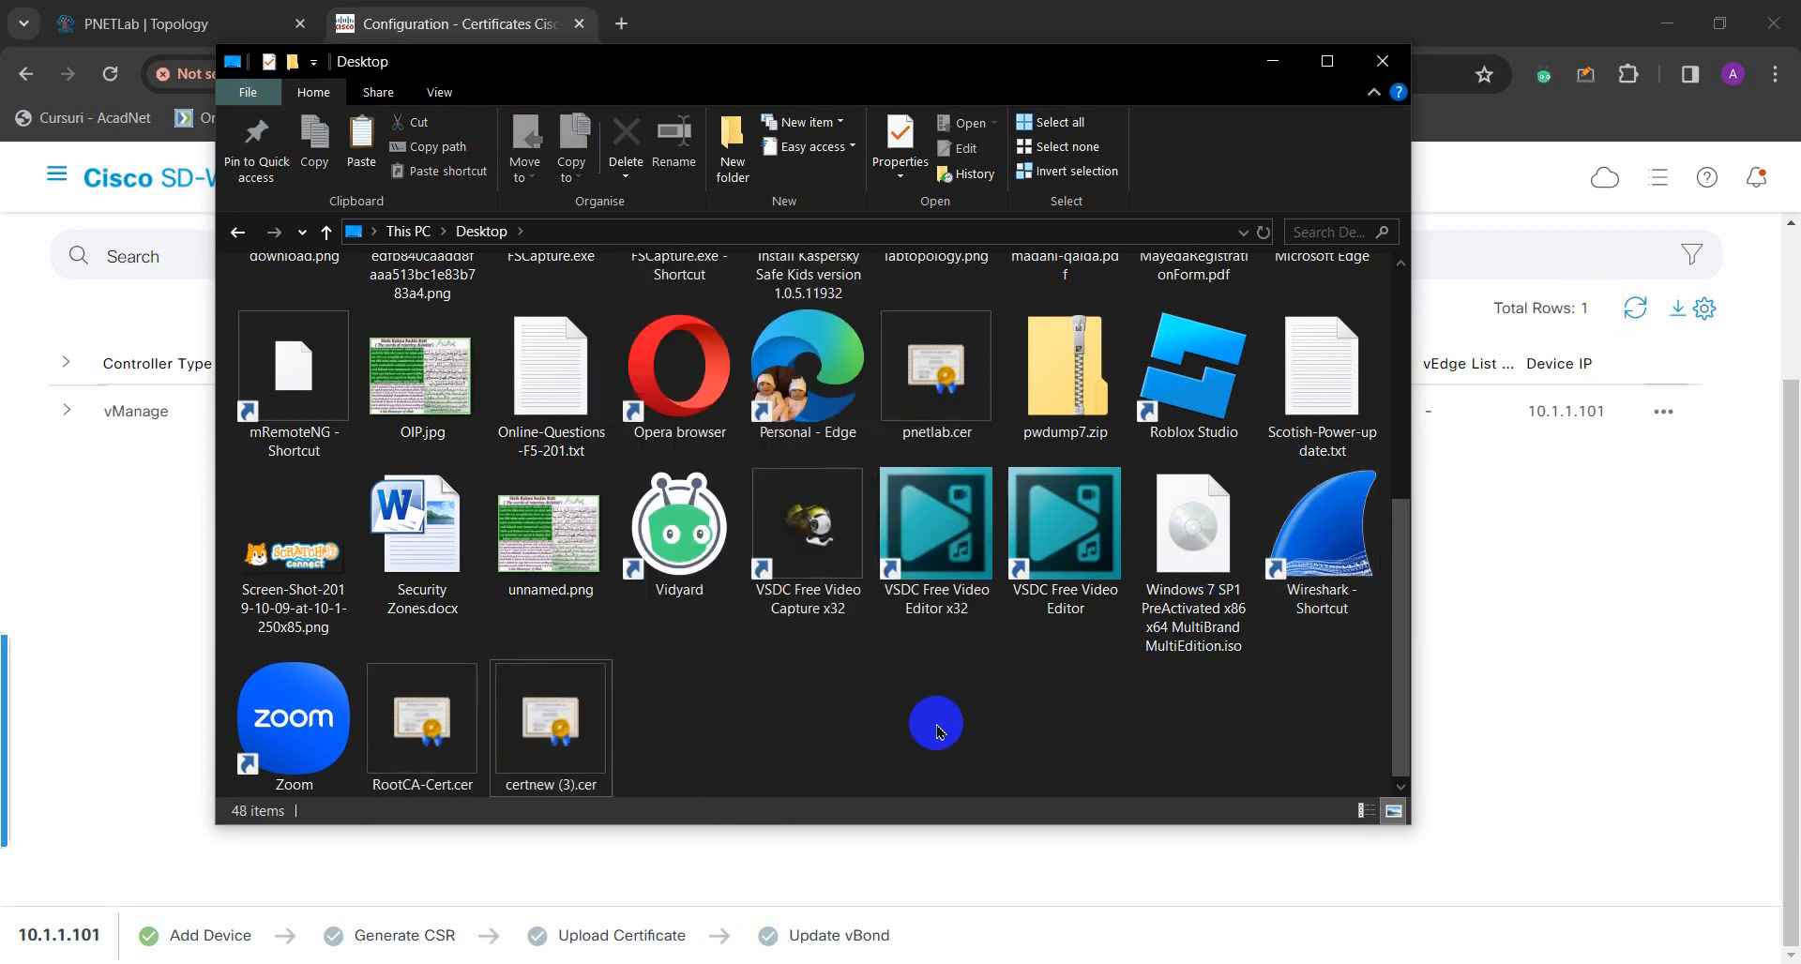
right_click(584, 722)
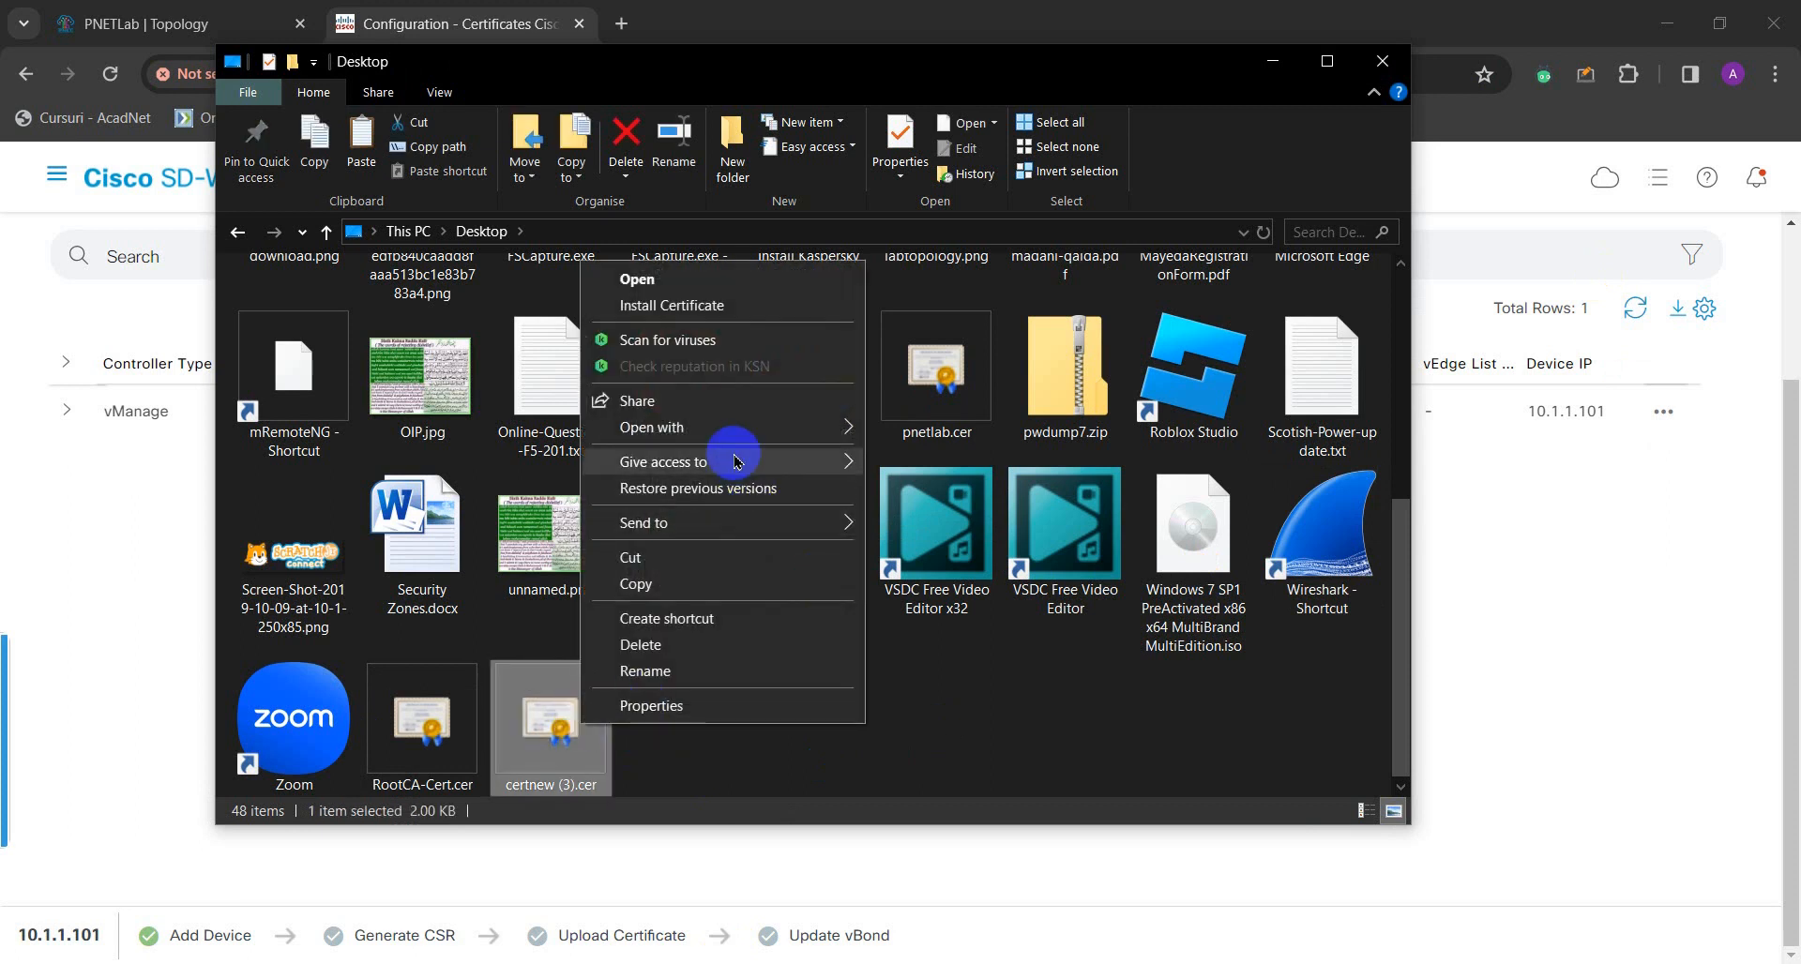
mouse_move(716, 430)
click(966, 465)
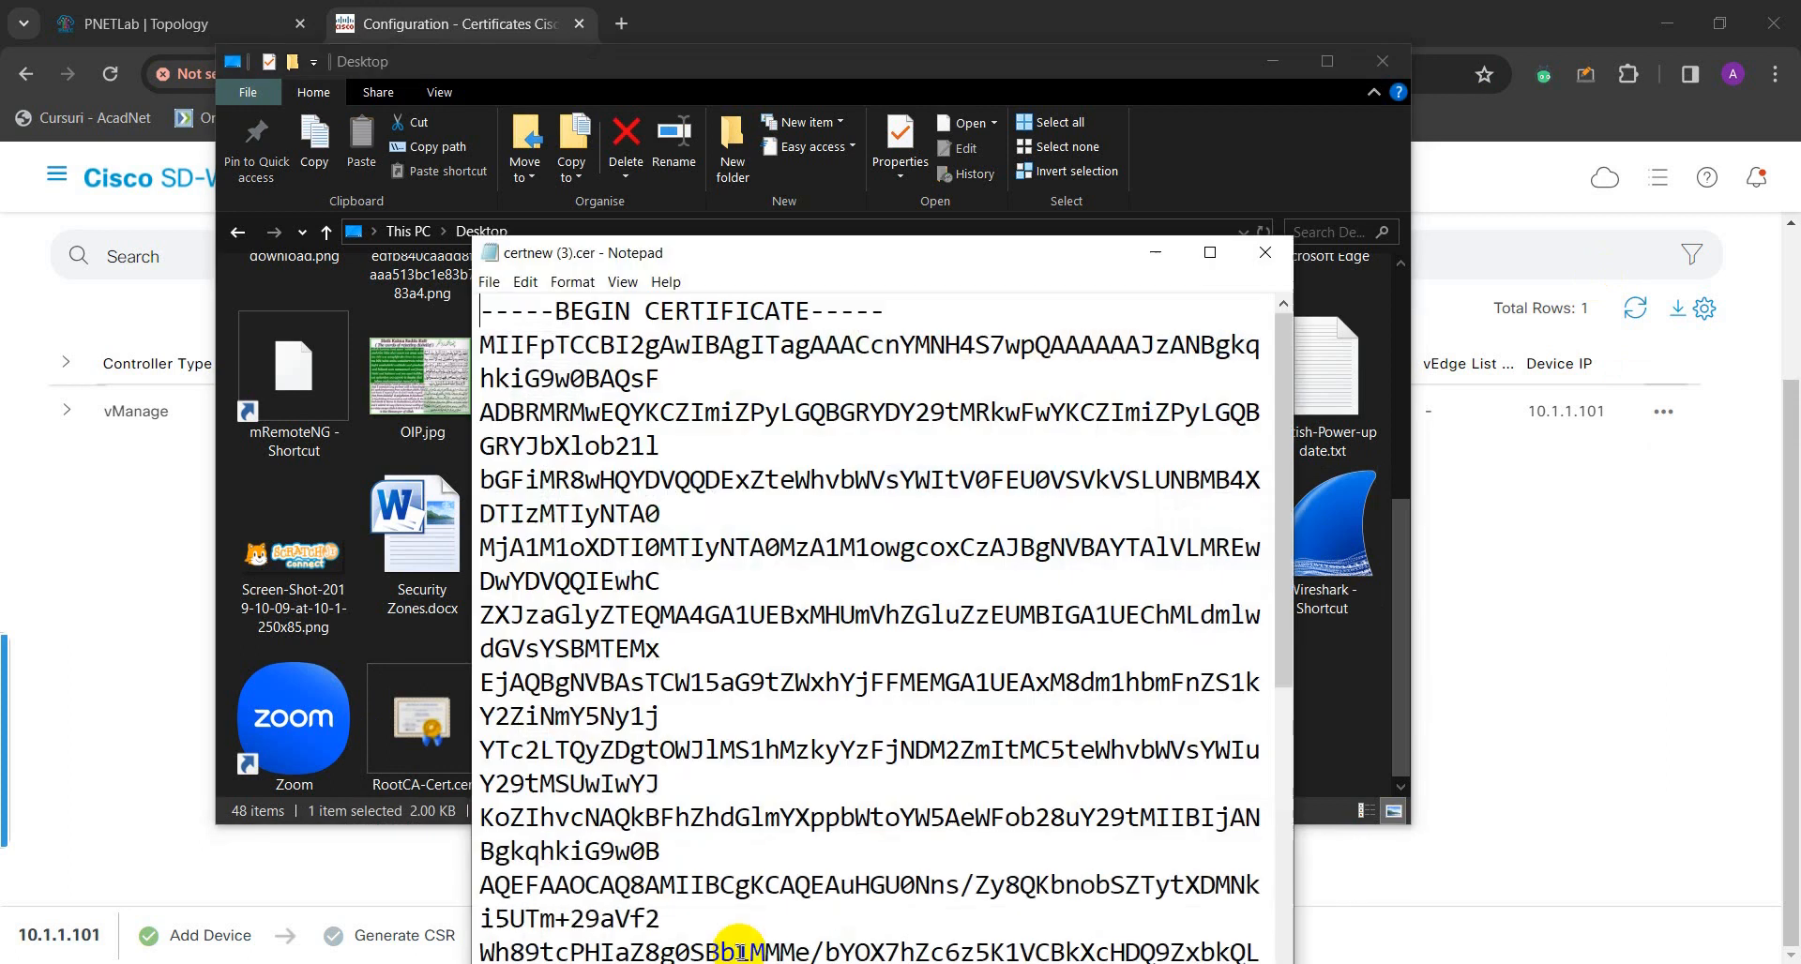
- Maximise Notepad, copy the full BEGIN to END CERTIFICATE text, and minimise Notepad
double_click(966, 255)
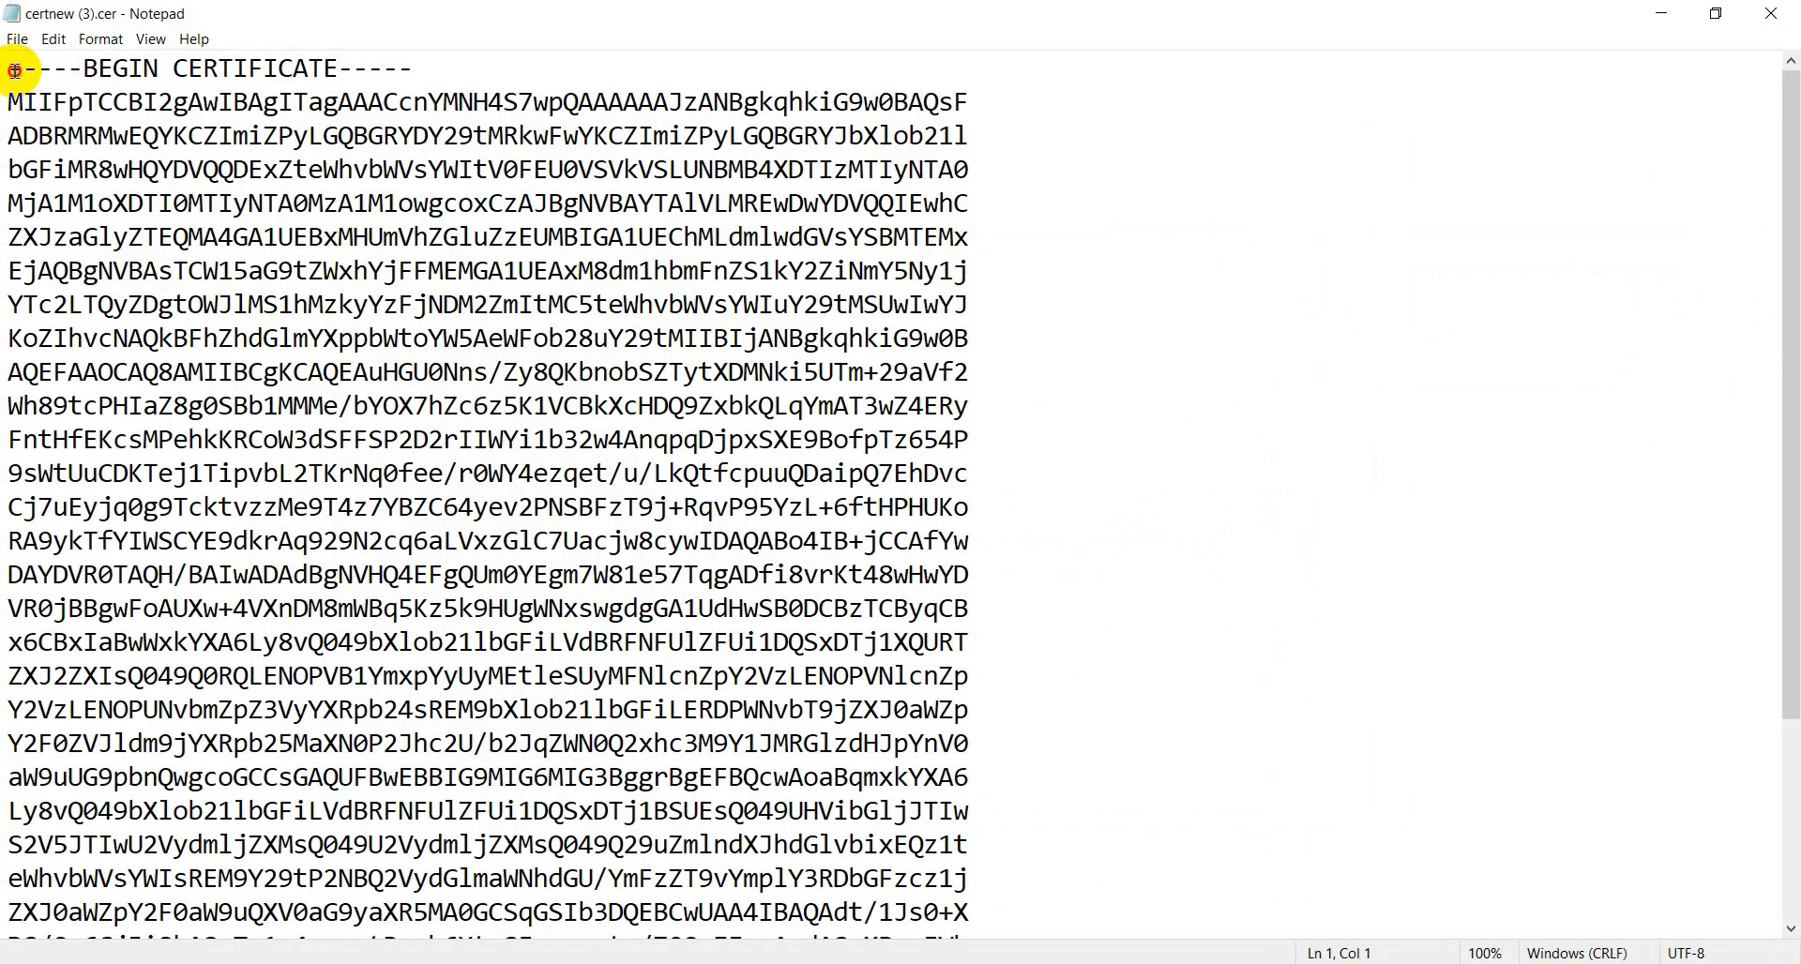
drag(9, 67, 390, 876)
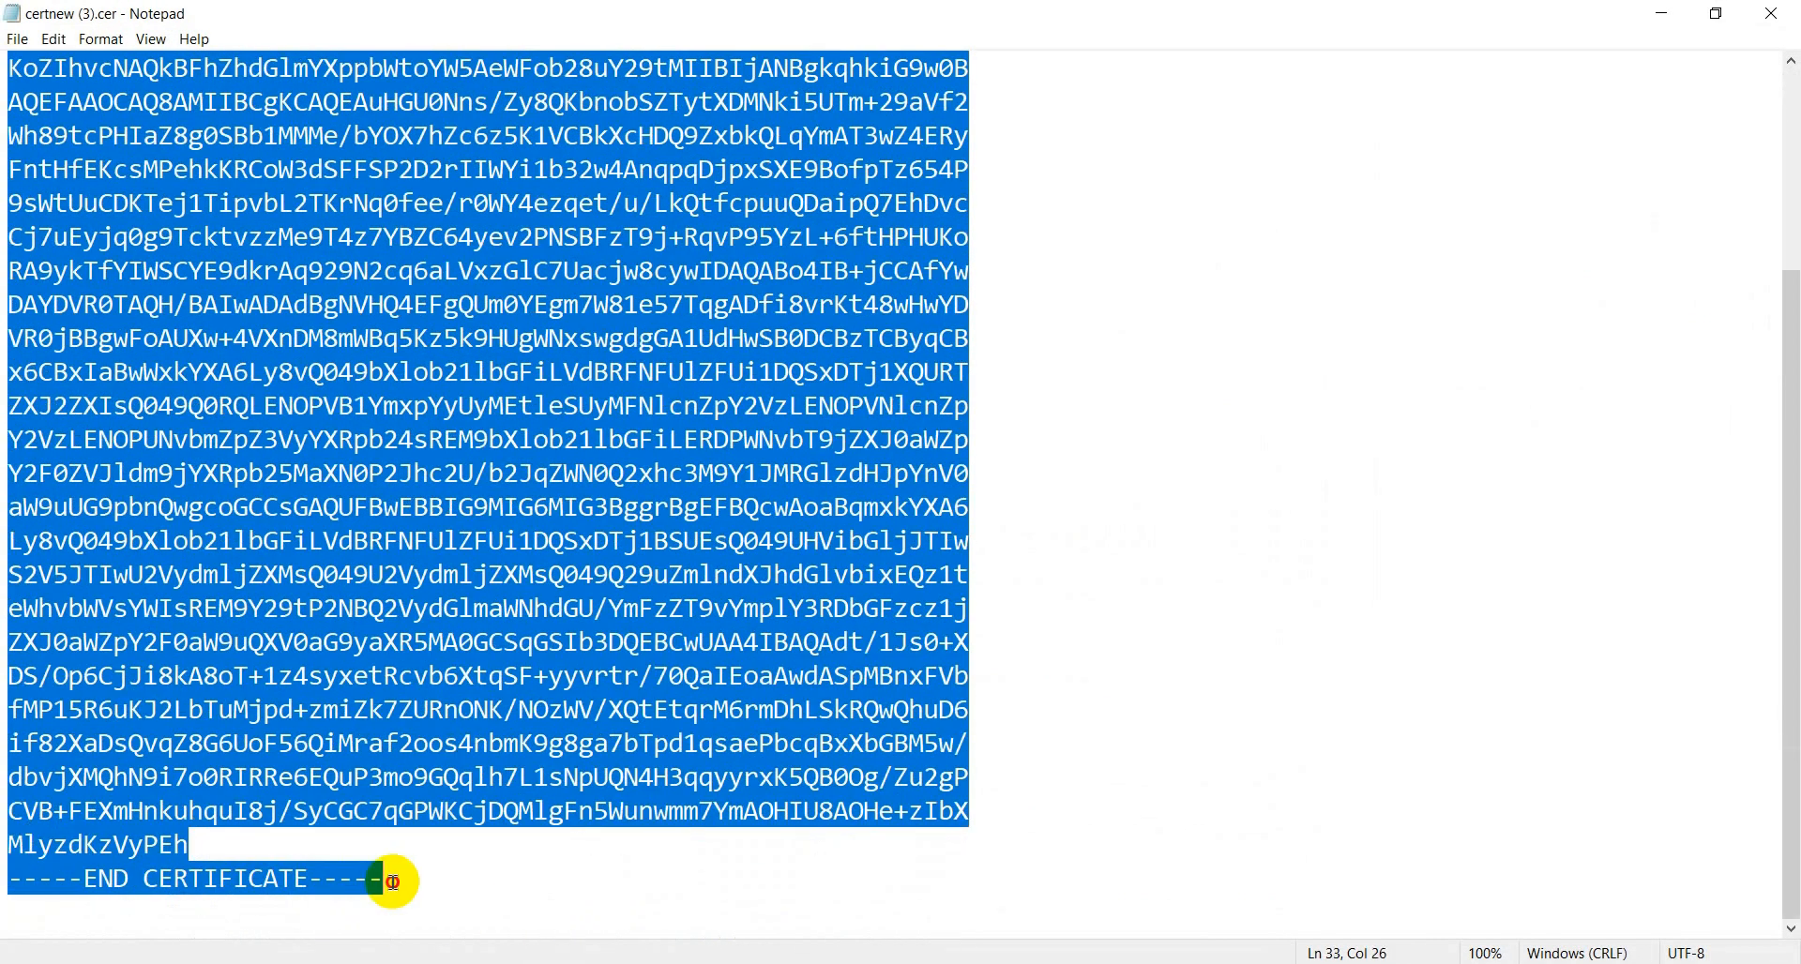
right_click(337, 405)
click(386, 469)
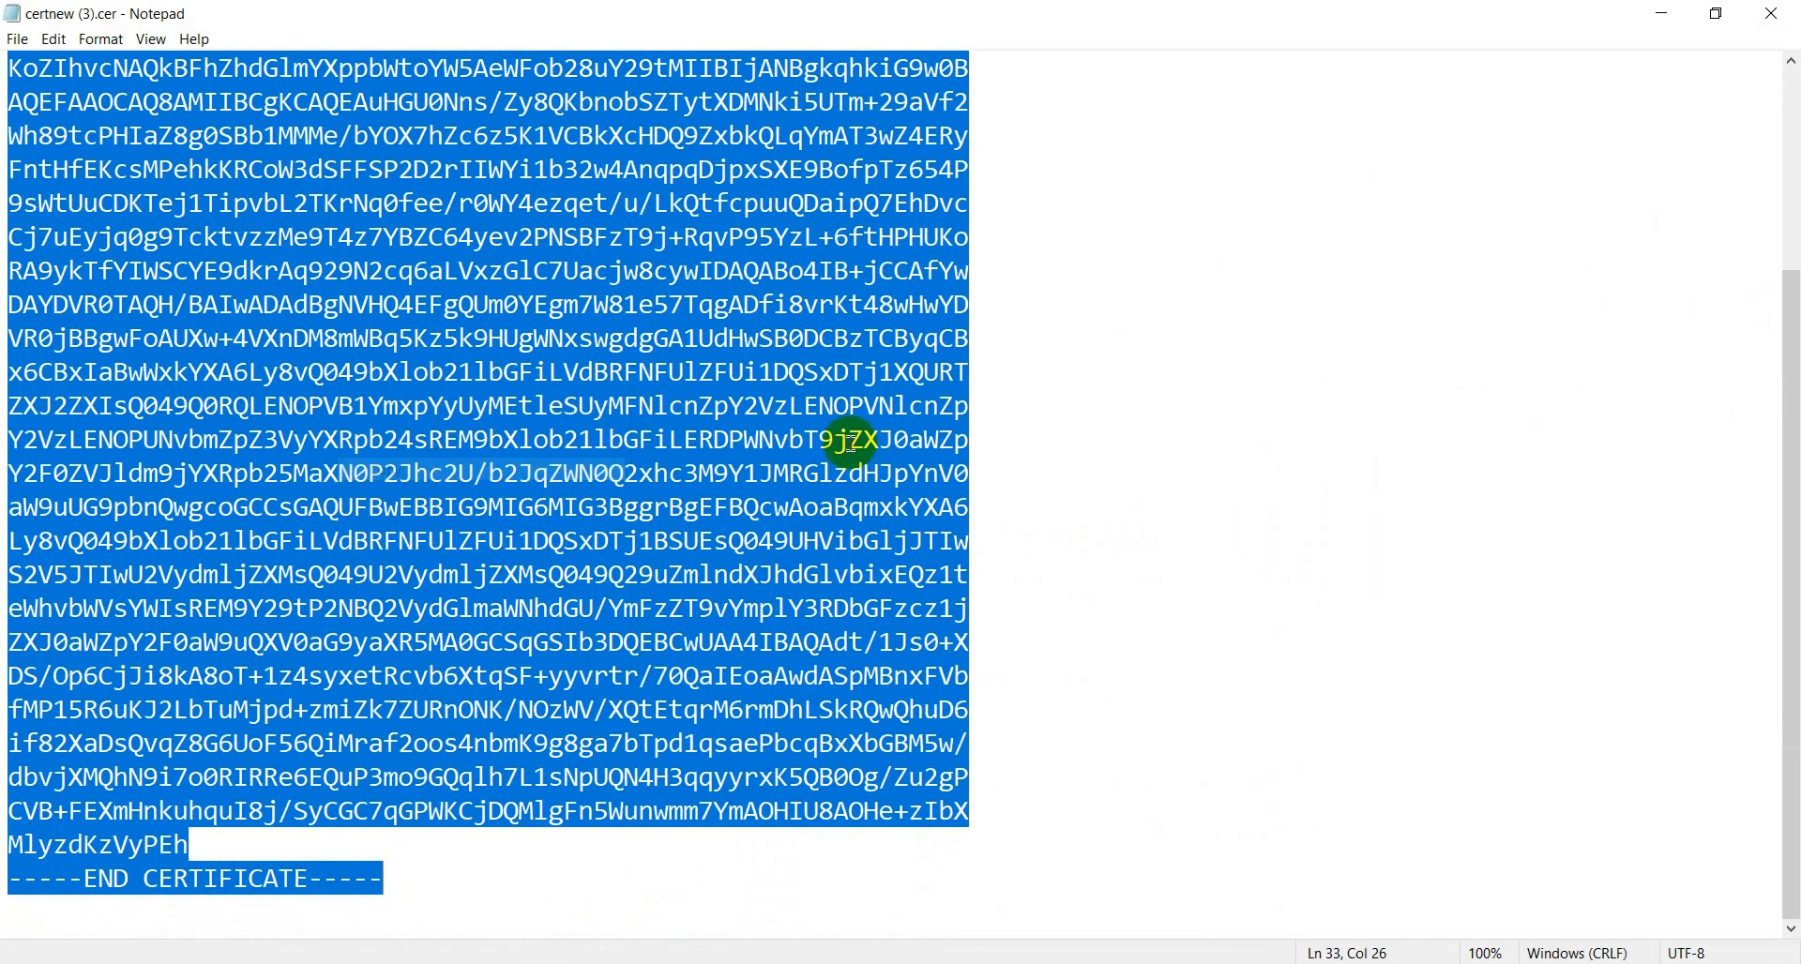
click(1699, 14)
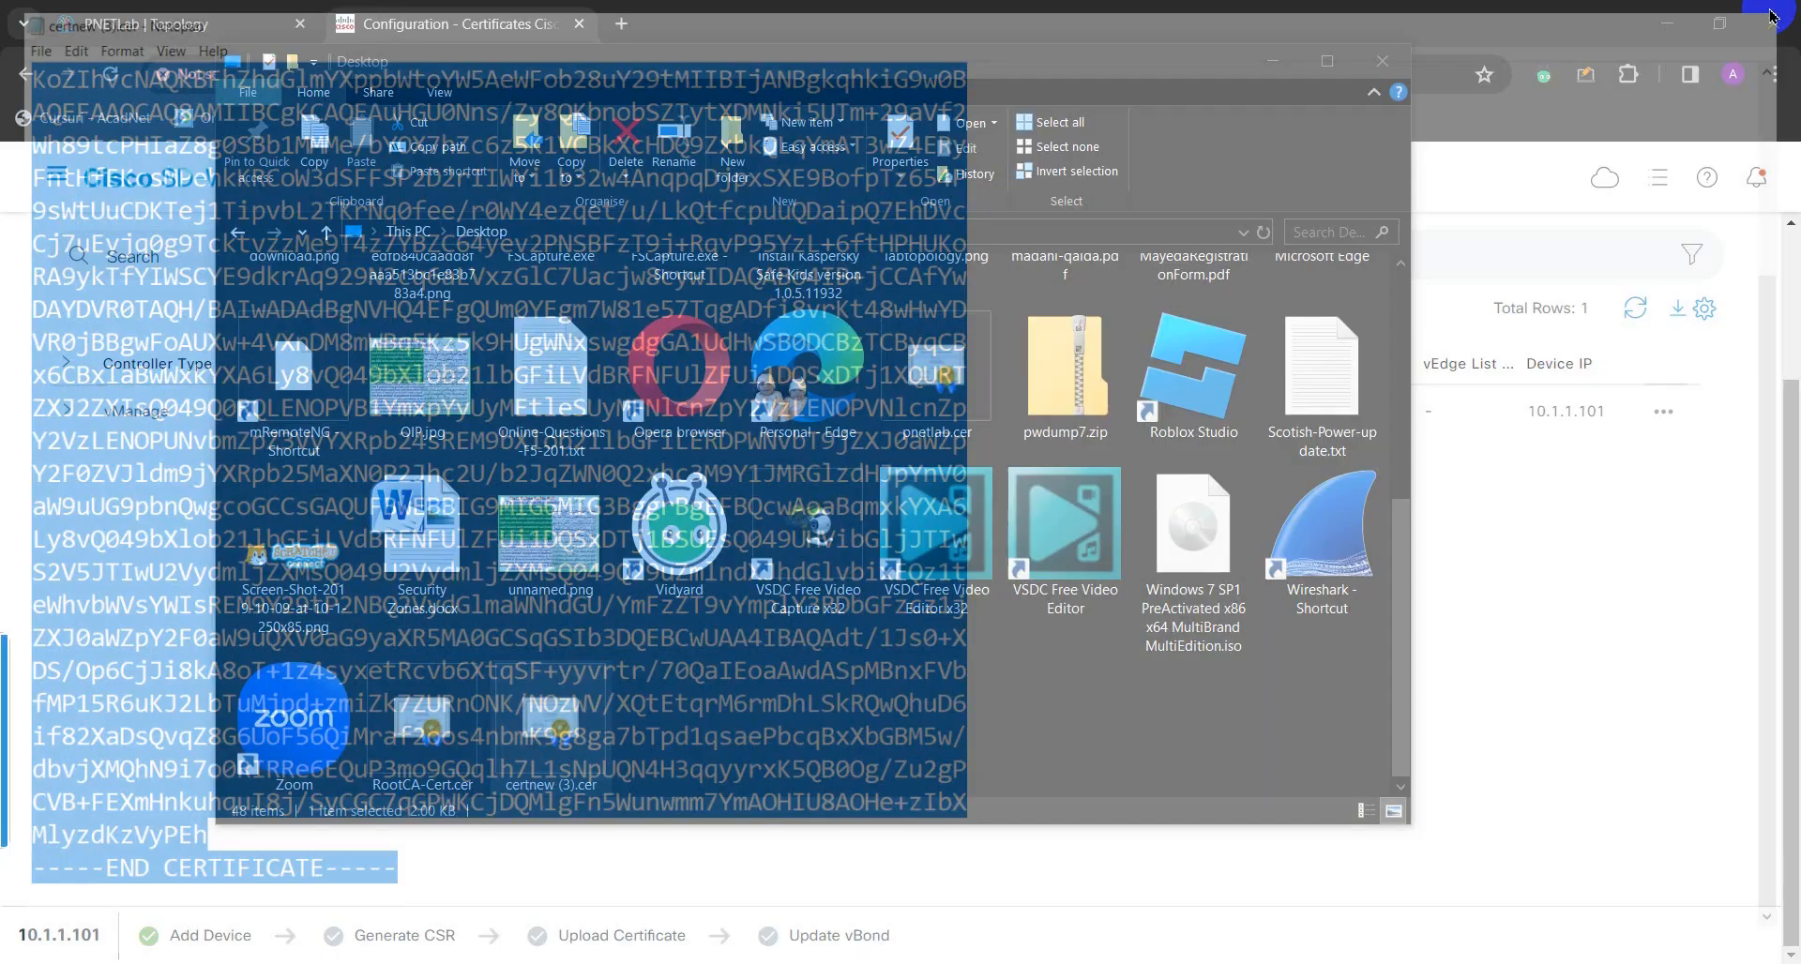
- Paste the copied certificate into Install Certificate and install it on vManage 10.1.1.101
click(1469, 167)
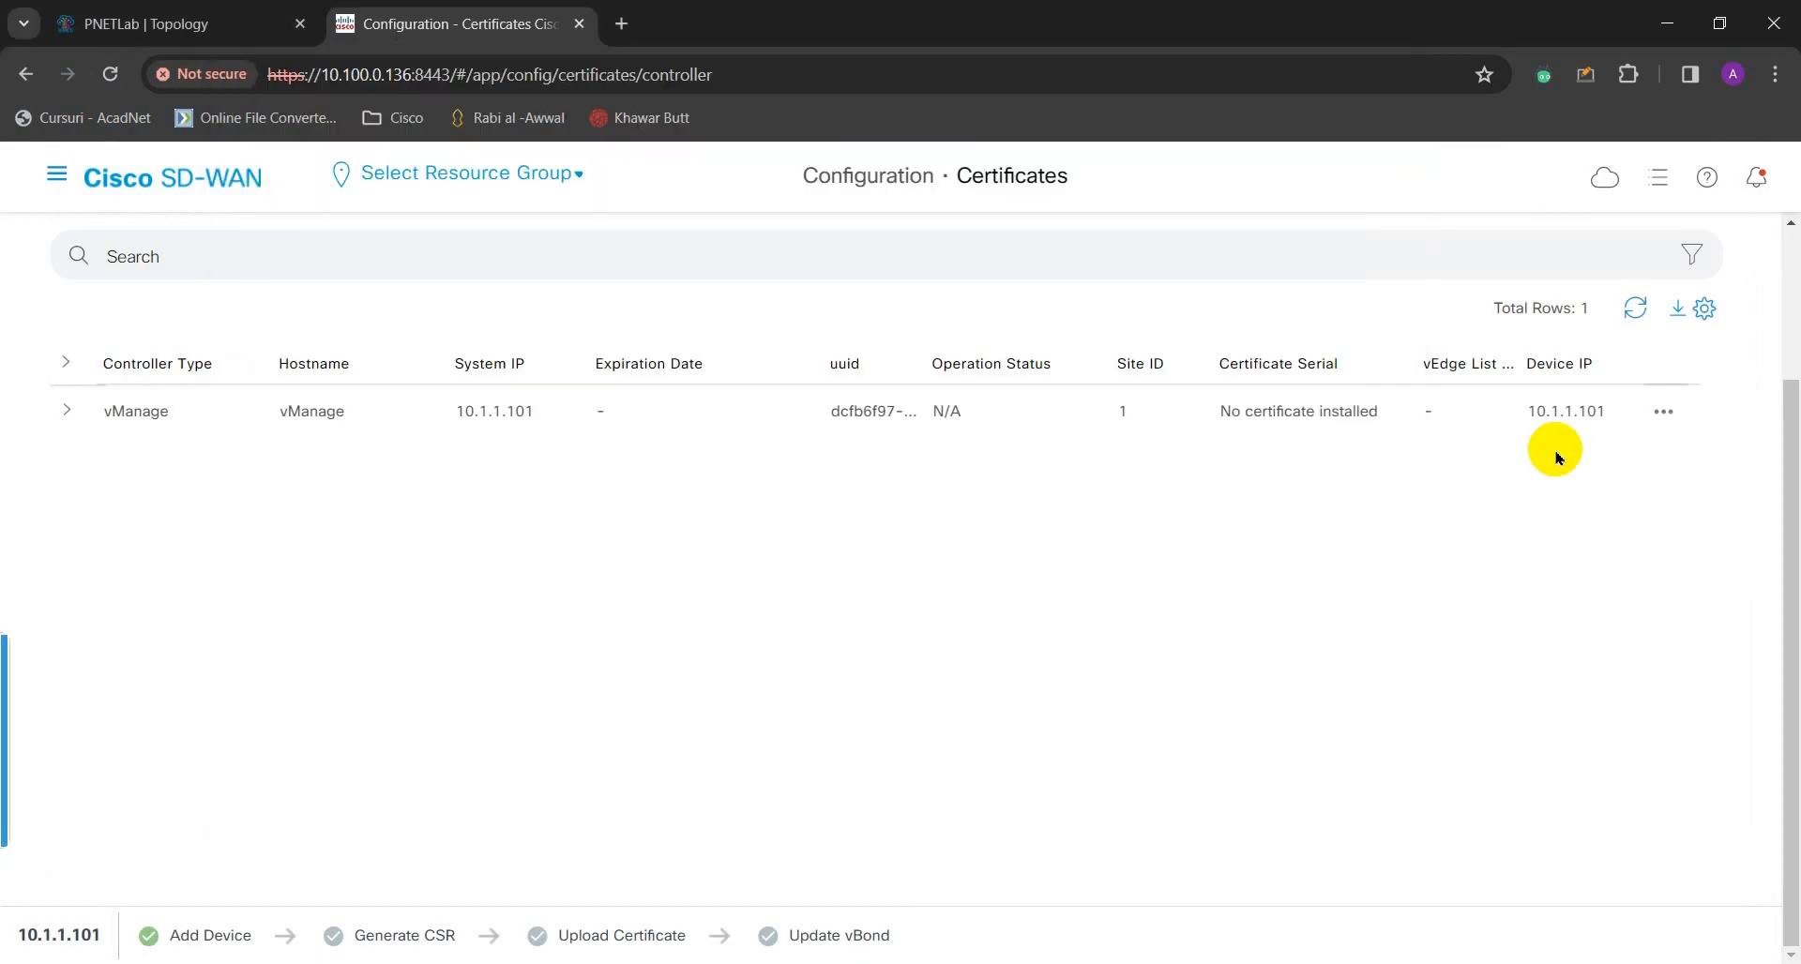
click(1623, 270)
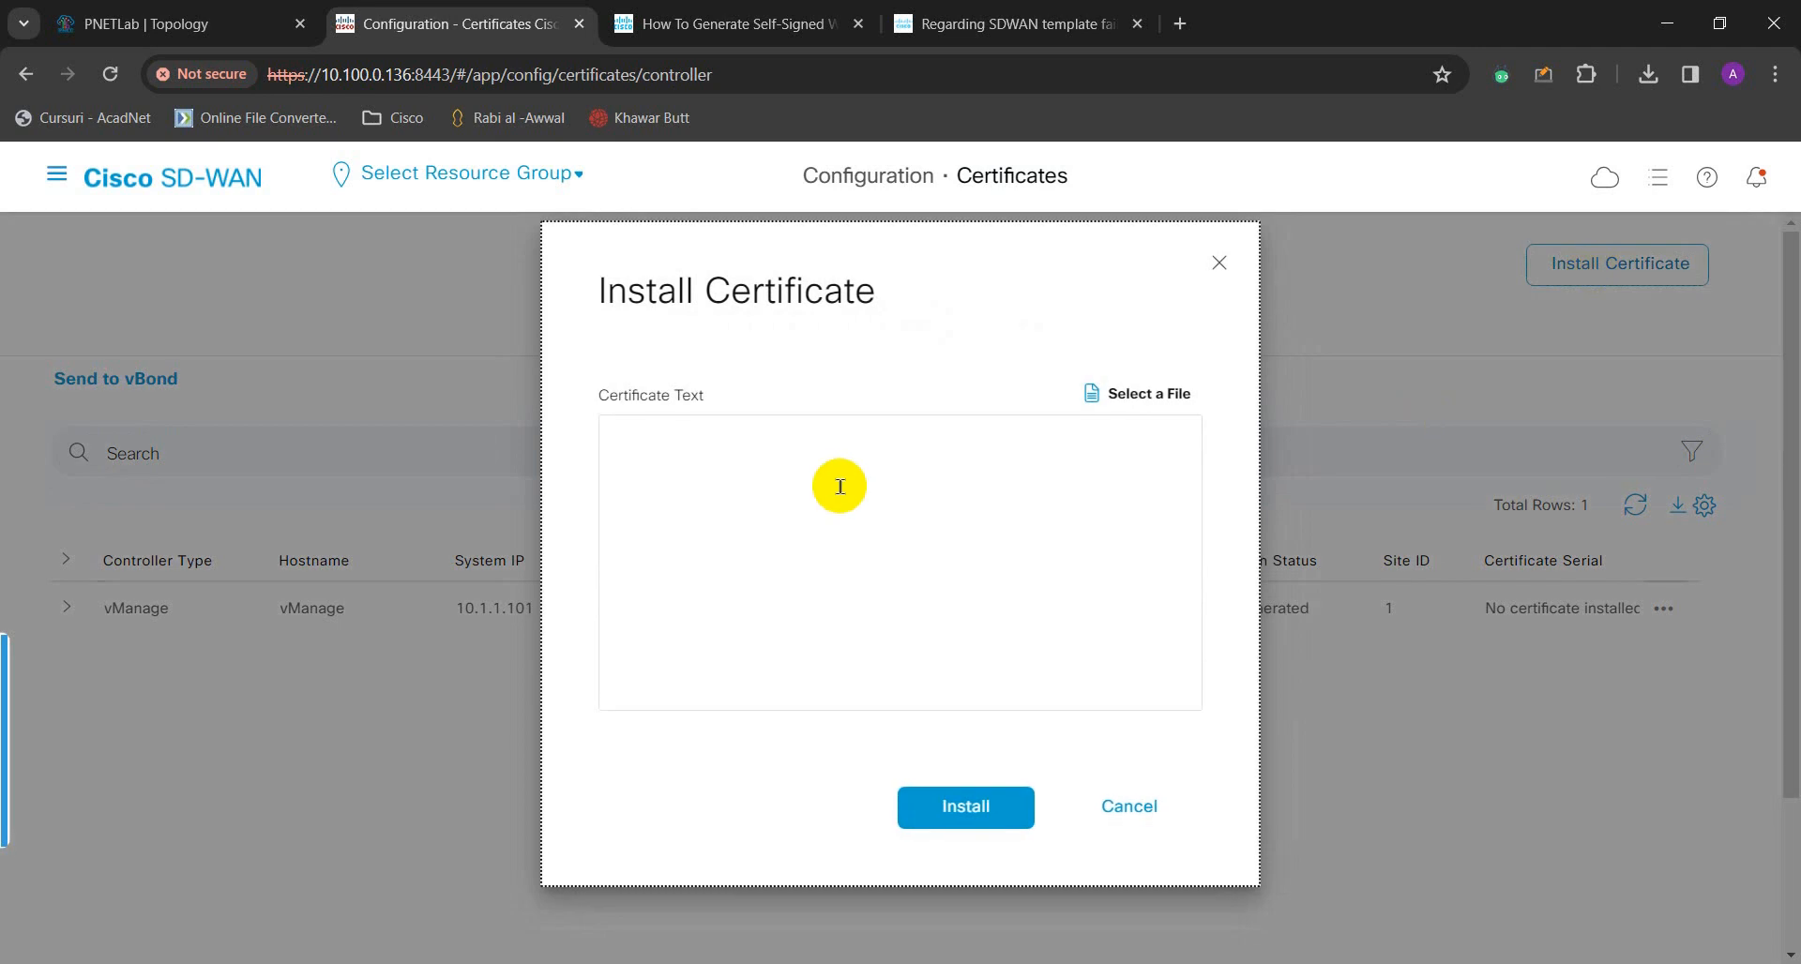
right_click(839, 486)
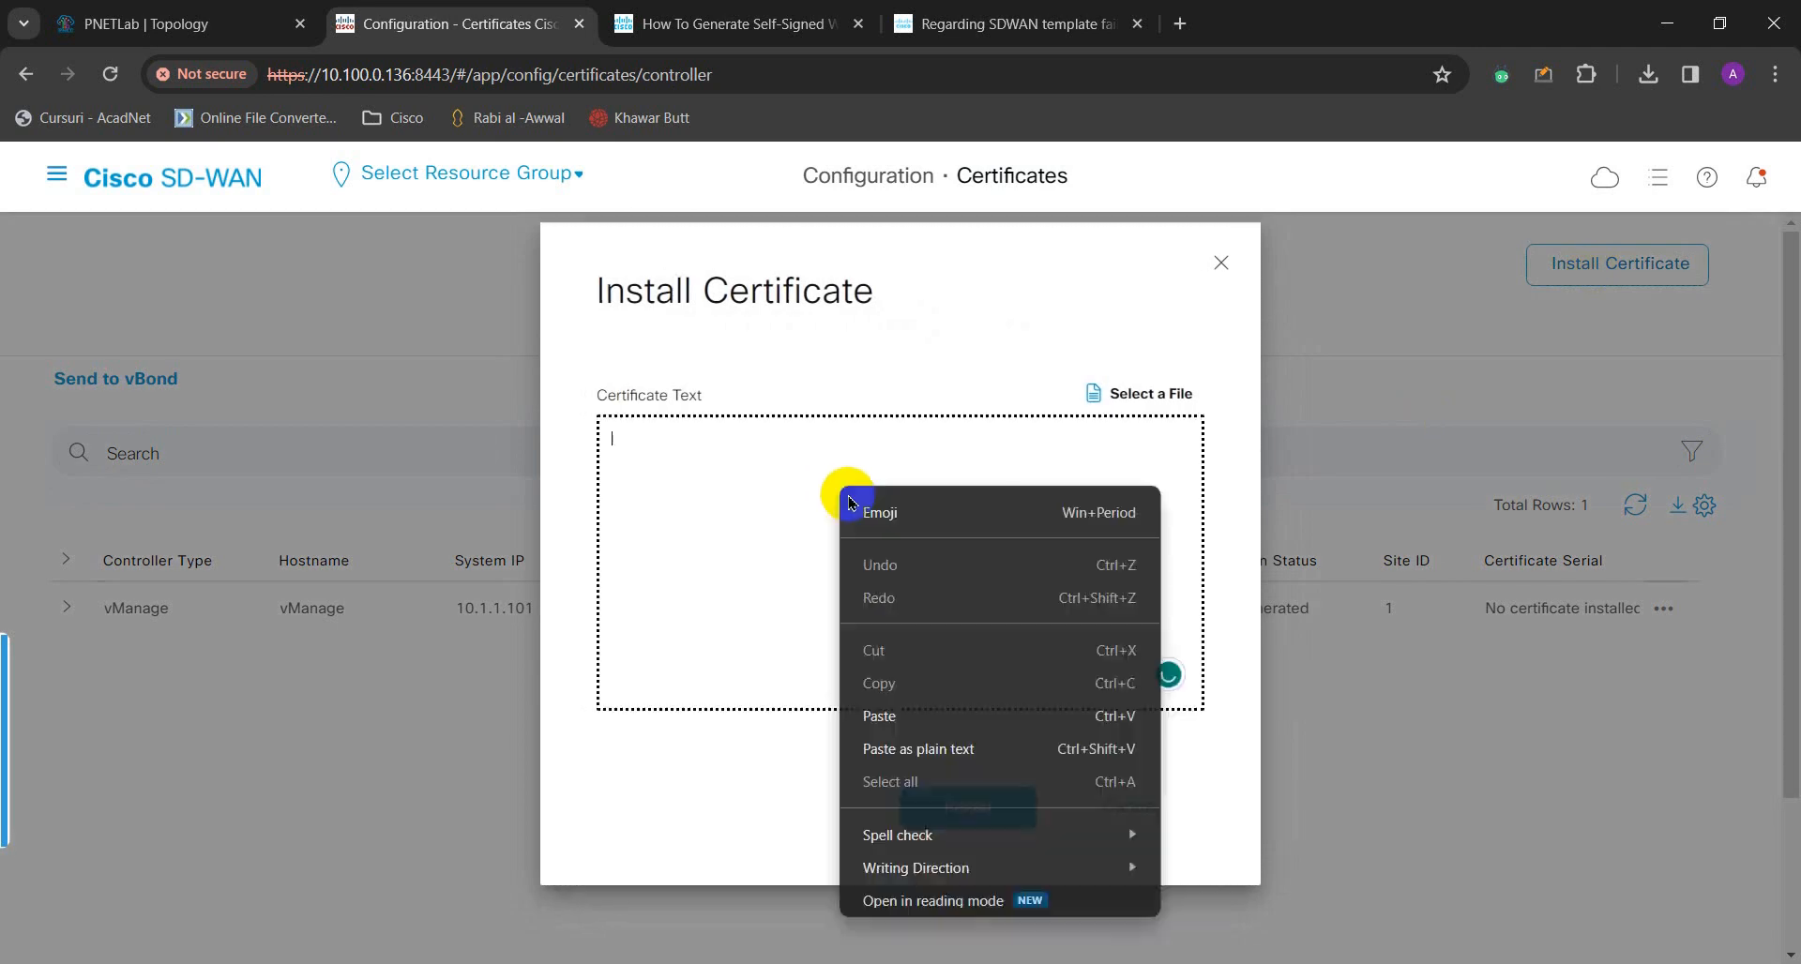
click(903, 714)
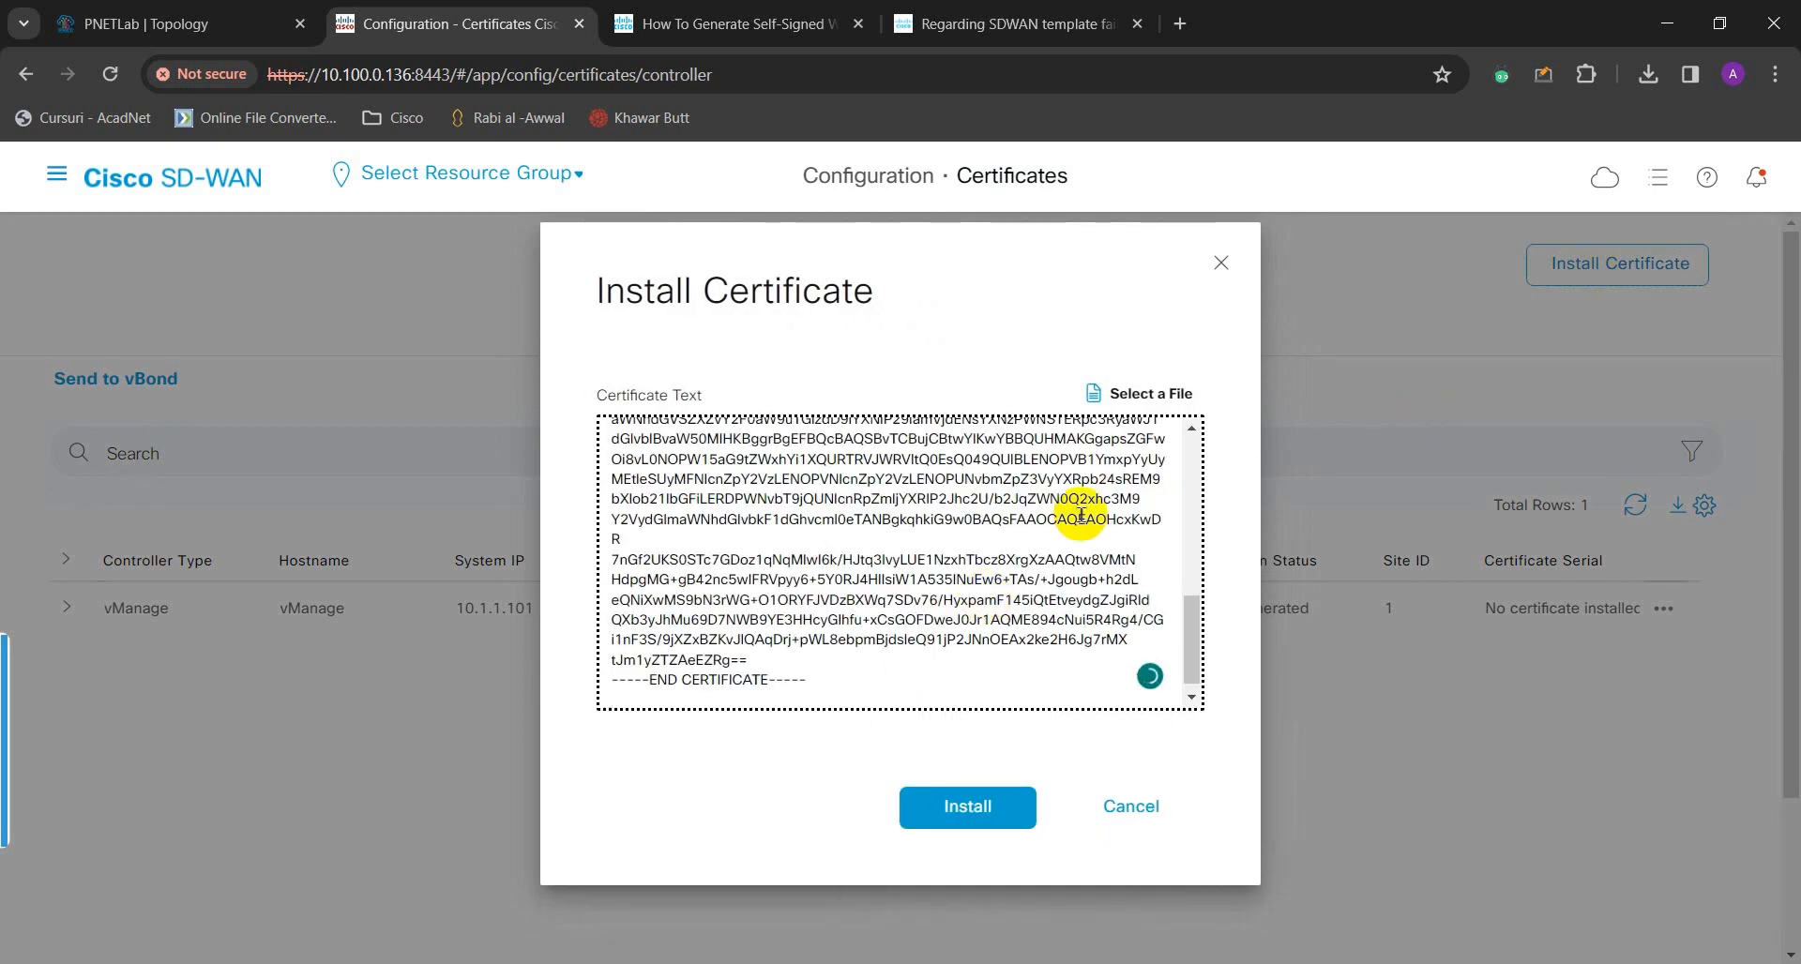
drag(1187, 657, 1173, 466)
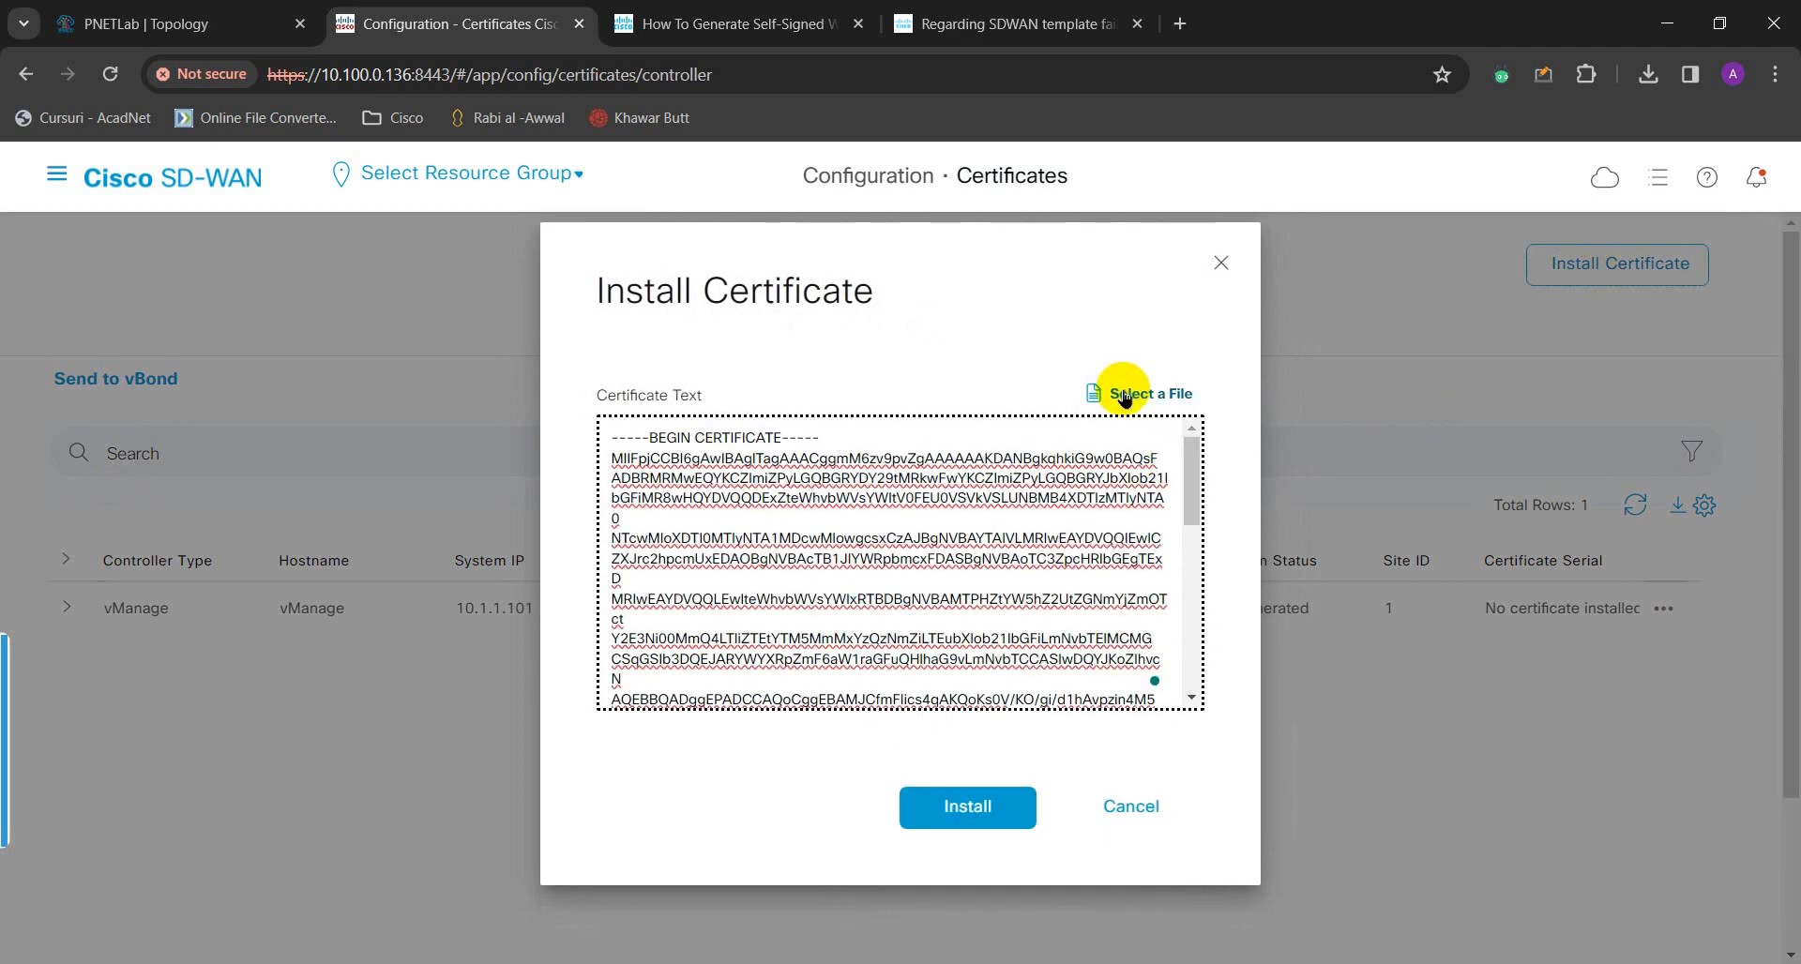
click(924, 804)
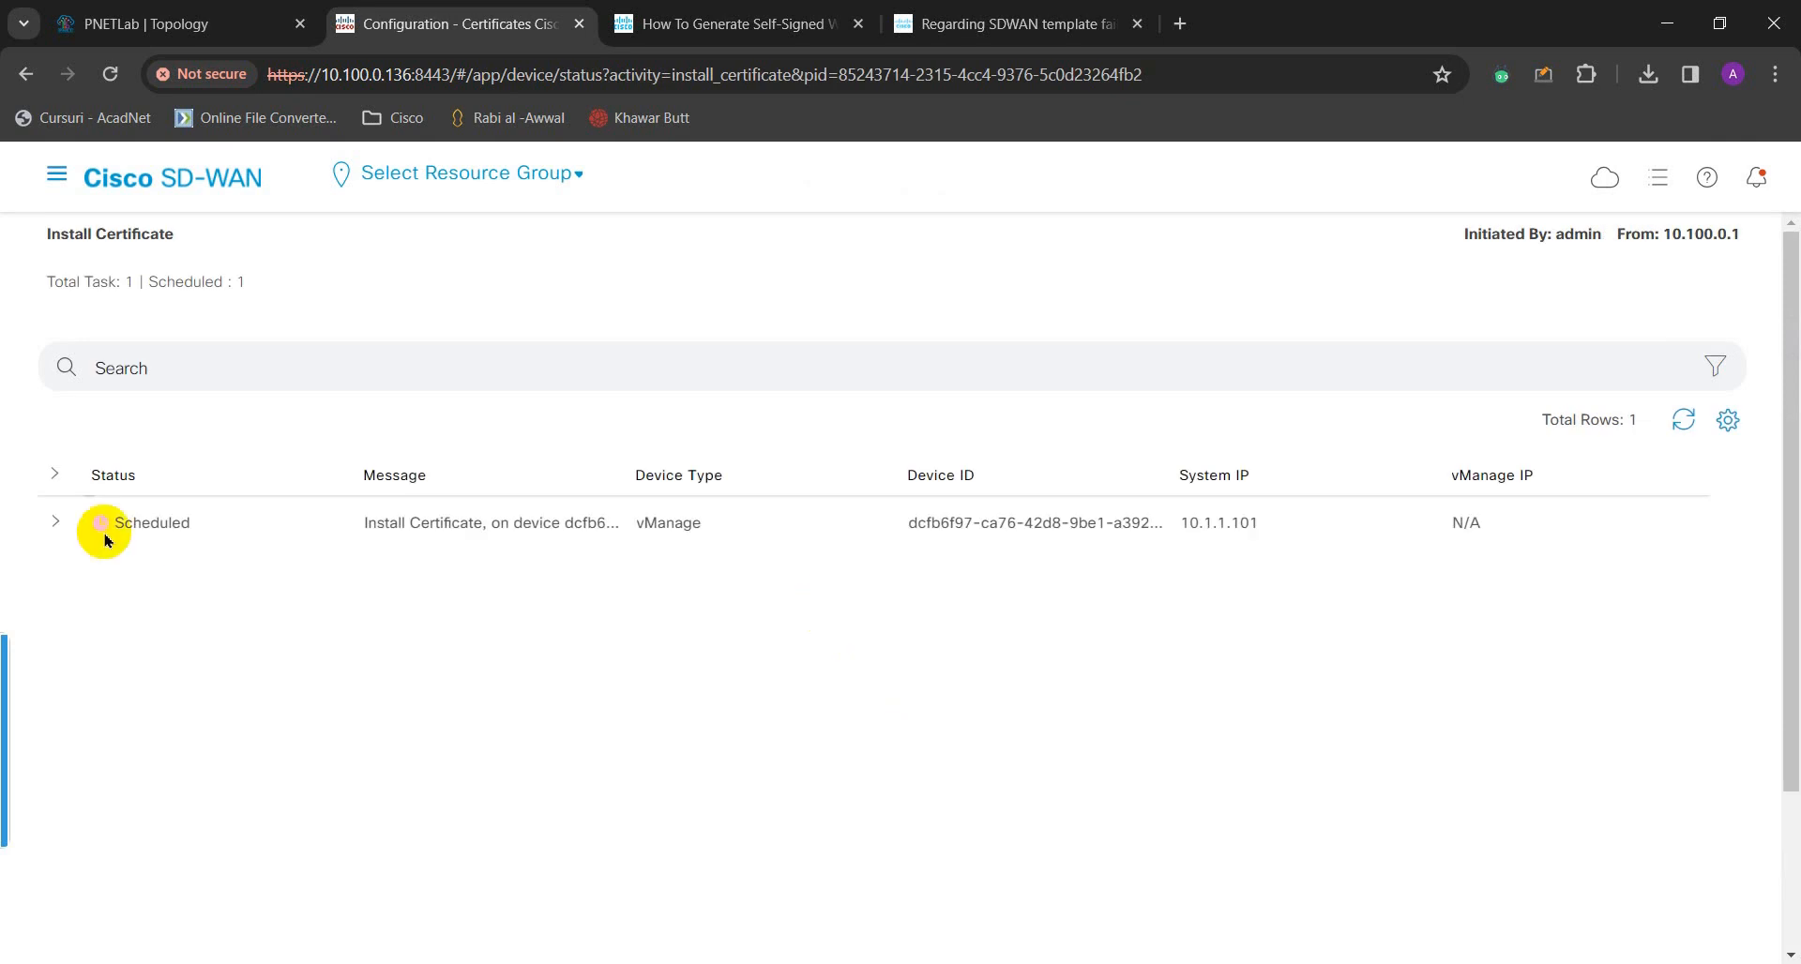
- Expand and collapse the vManage 10.1.1.101 install task log while it finishes with Success
click(55, 524)
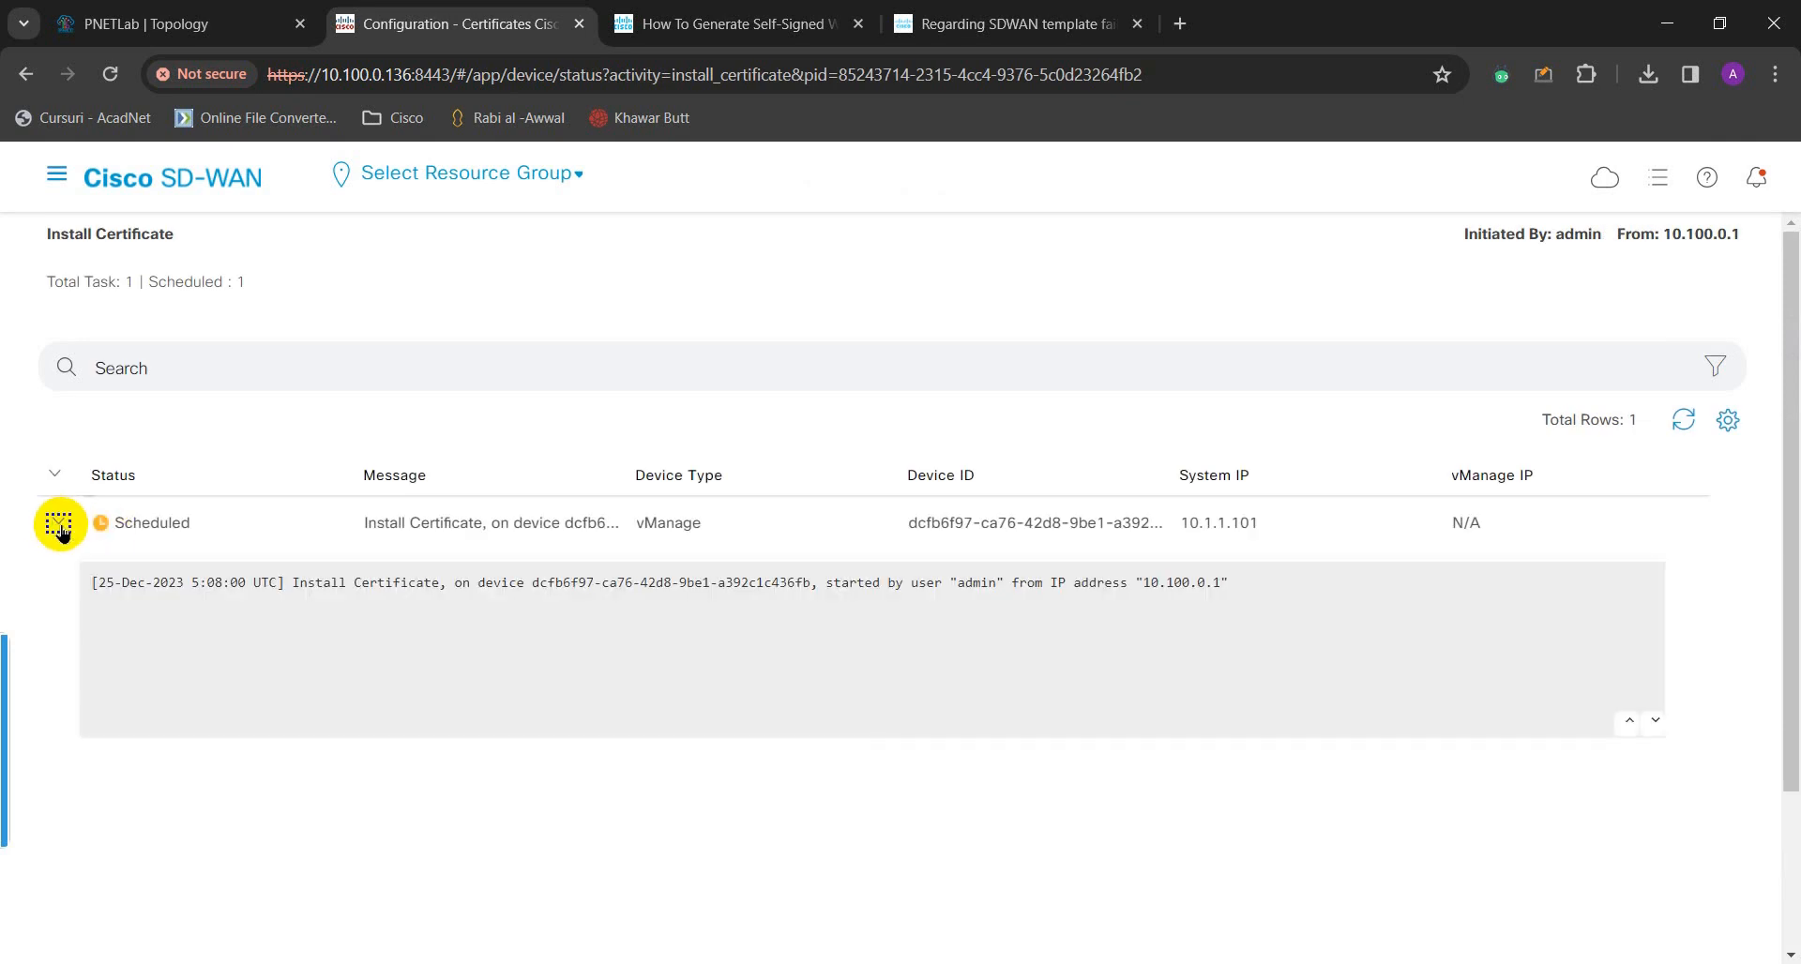
click(57, 525)
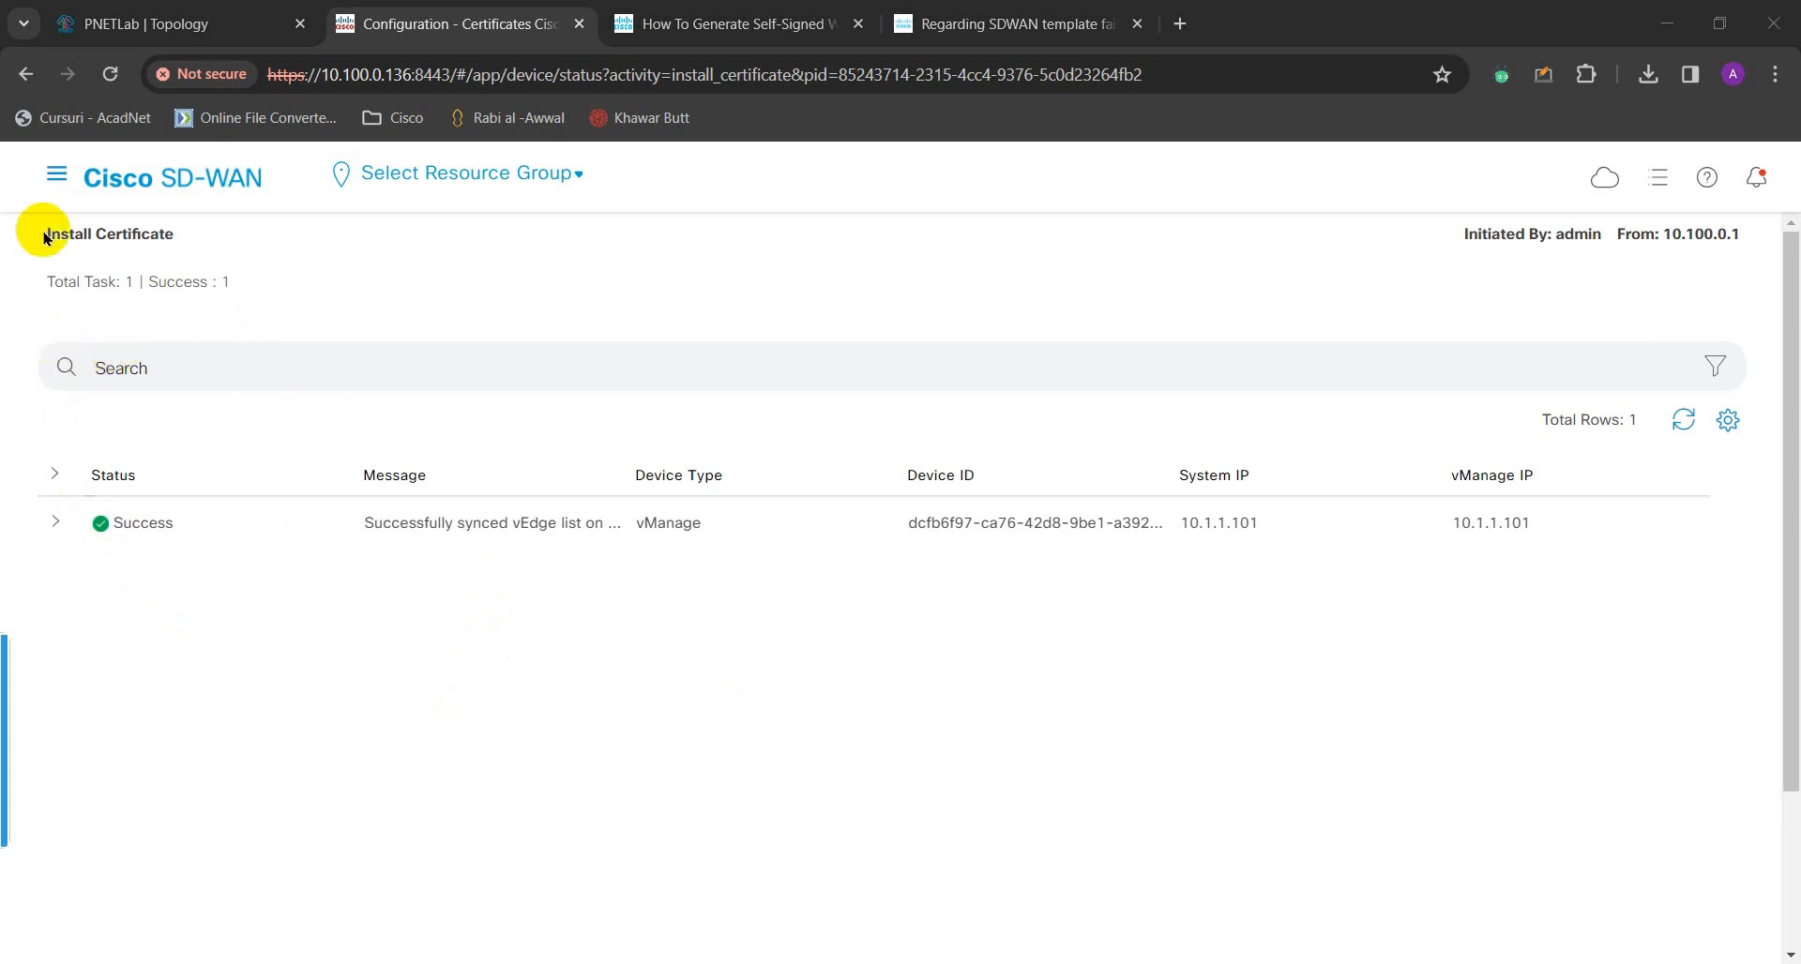
- Go to Configuration > Certificates and show the Controllers list to check the vManage certificate
click(50, 178)
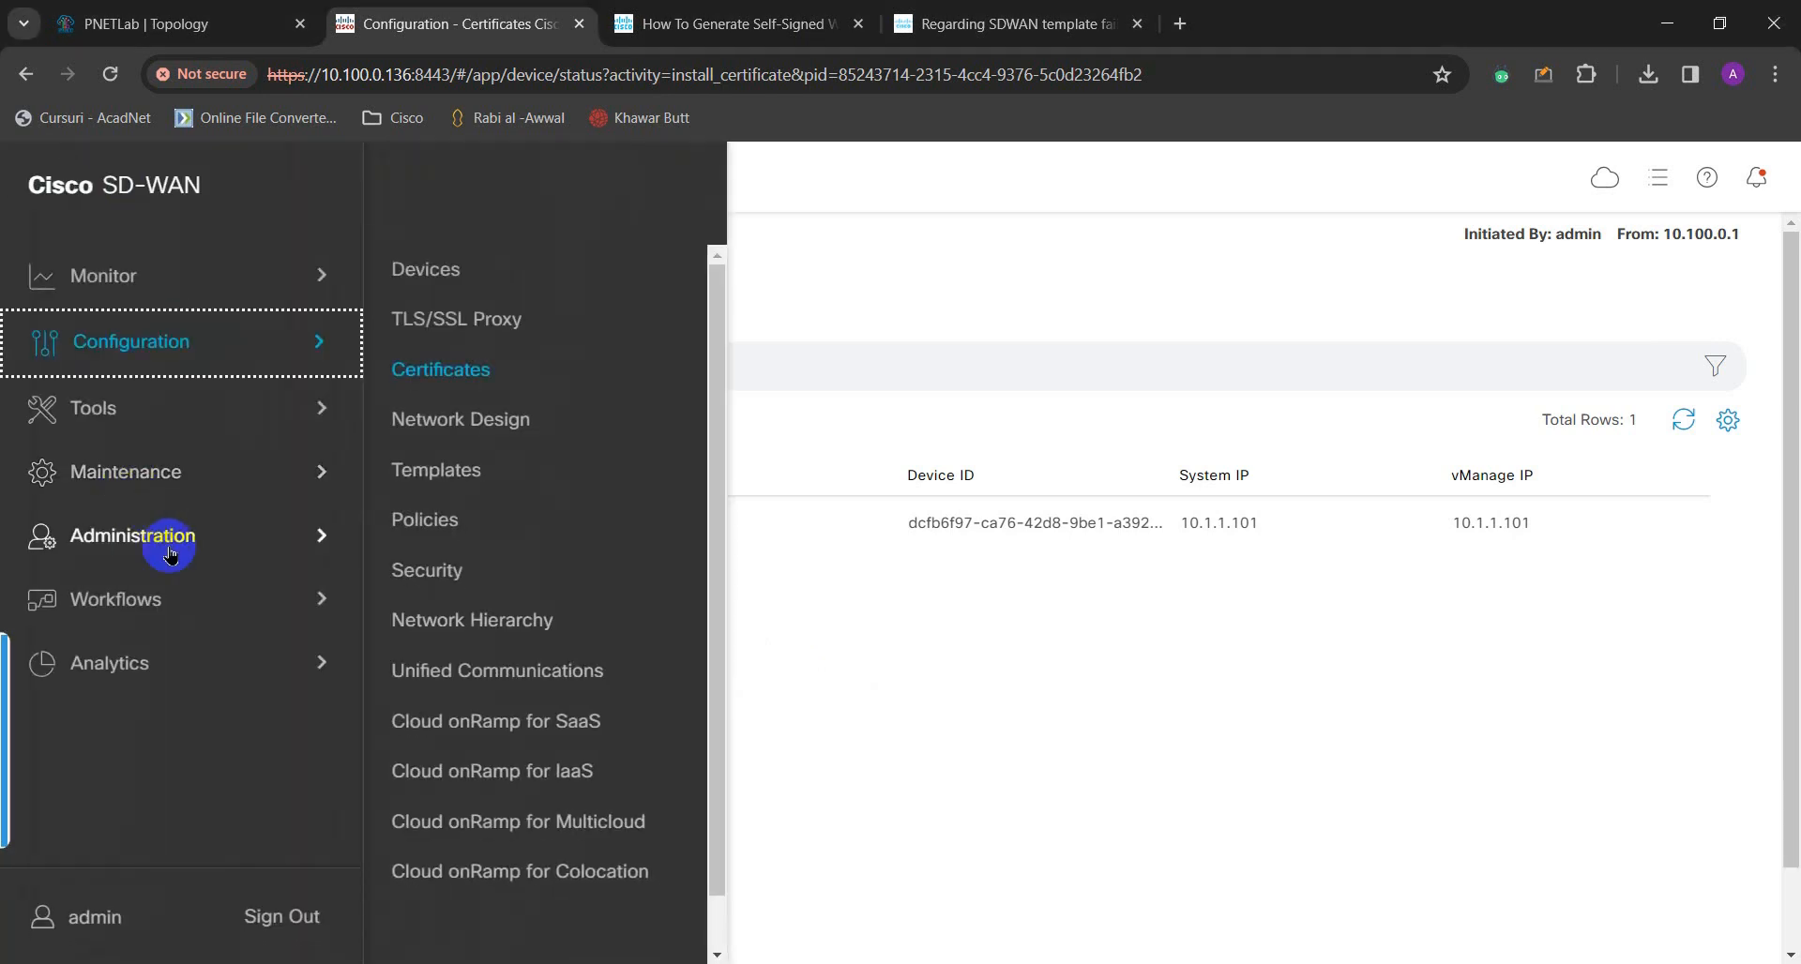
click(430, 375)
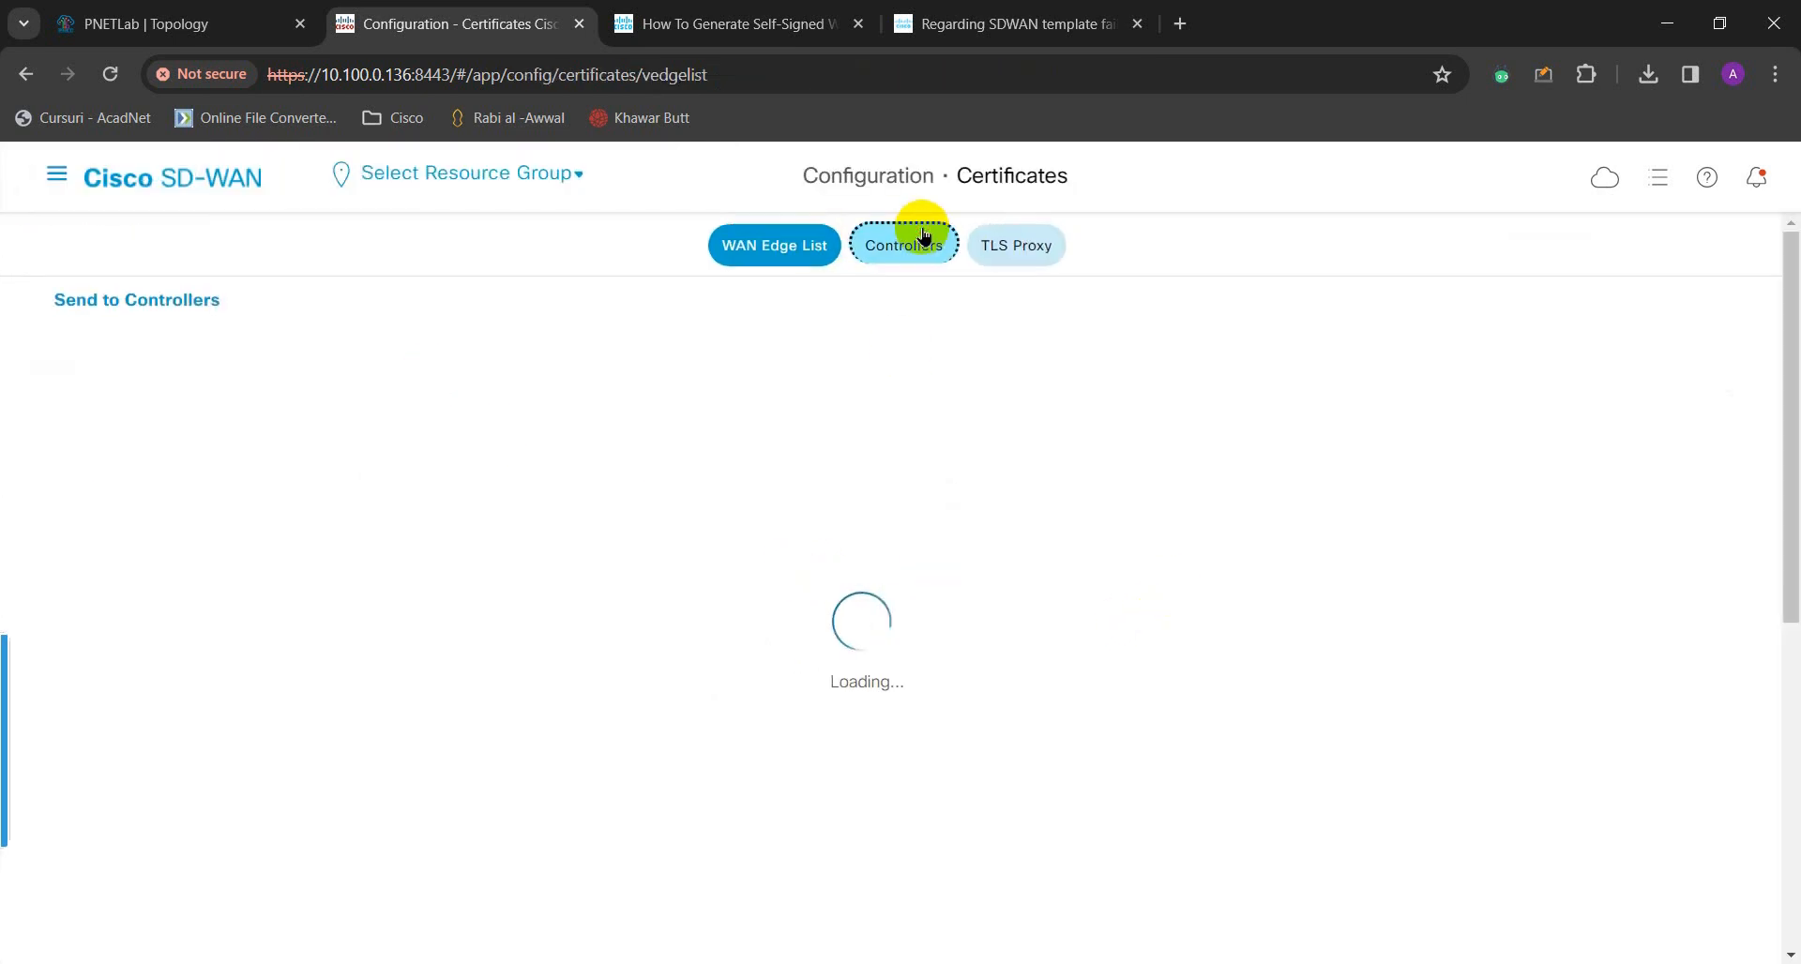
click(914, 242)
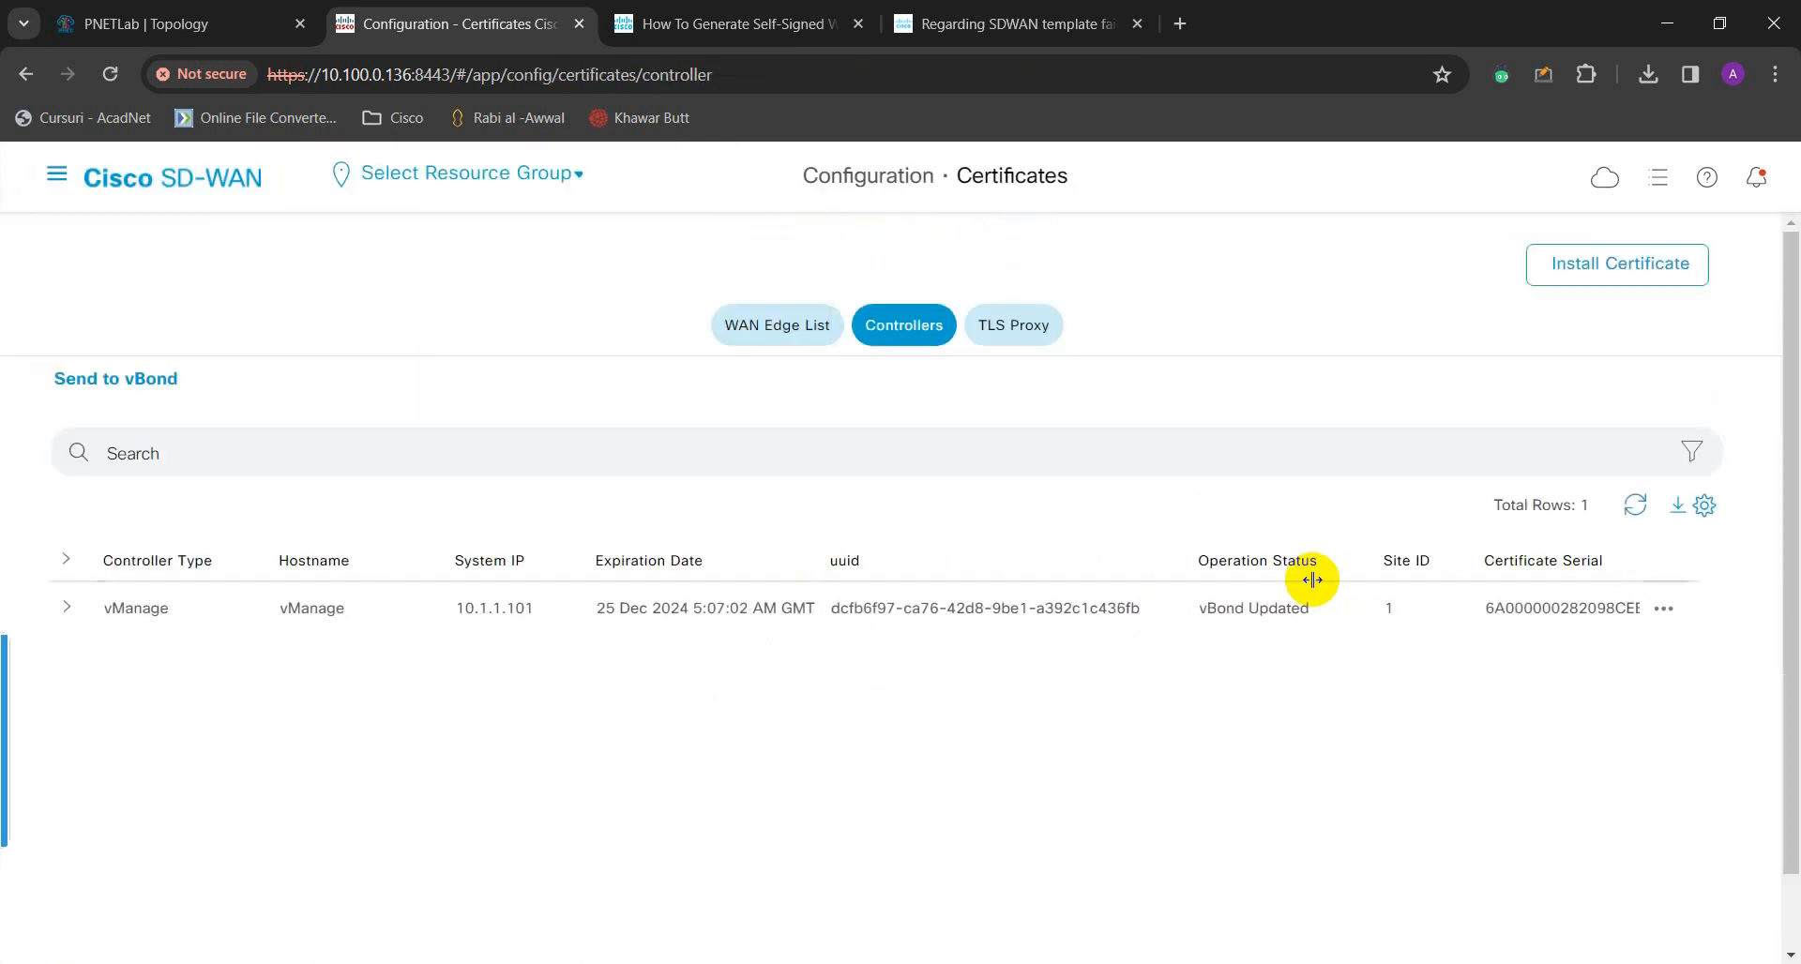